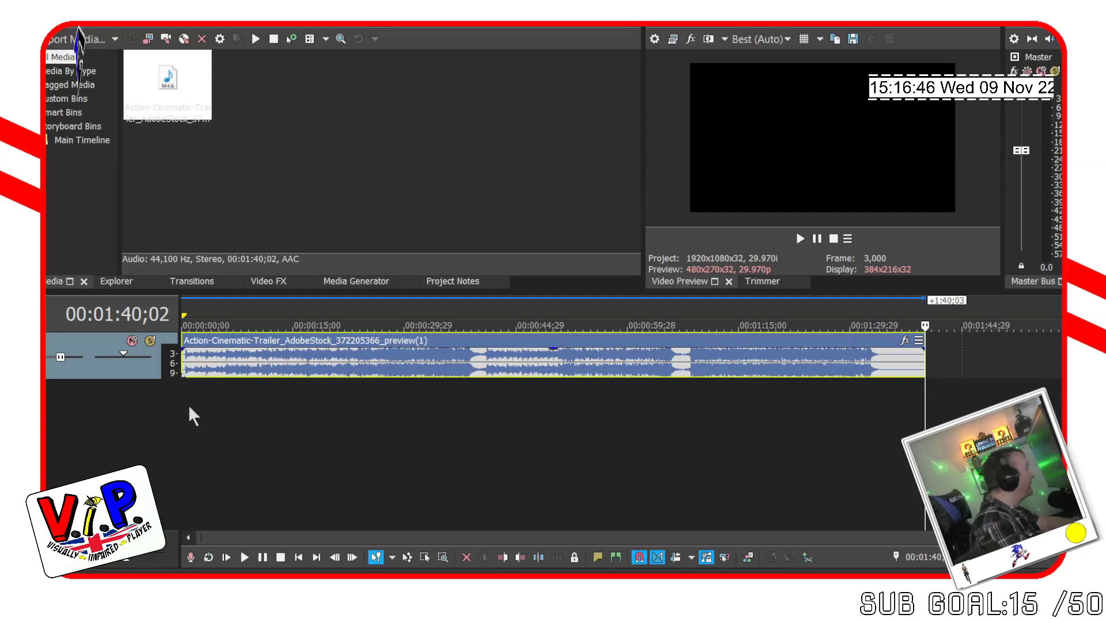
# Return the playhead to the start of the timeline and insert a new video track above the music track.
pyautogui.click(189, 406)
pyautogui.press('Left')
pyautogui.press('Left')
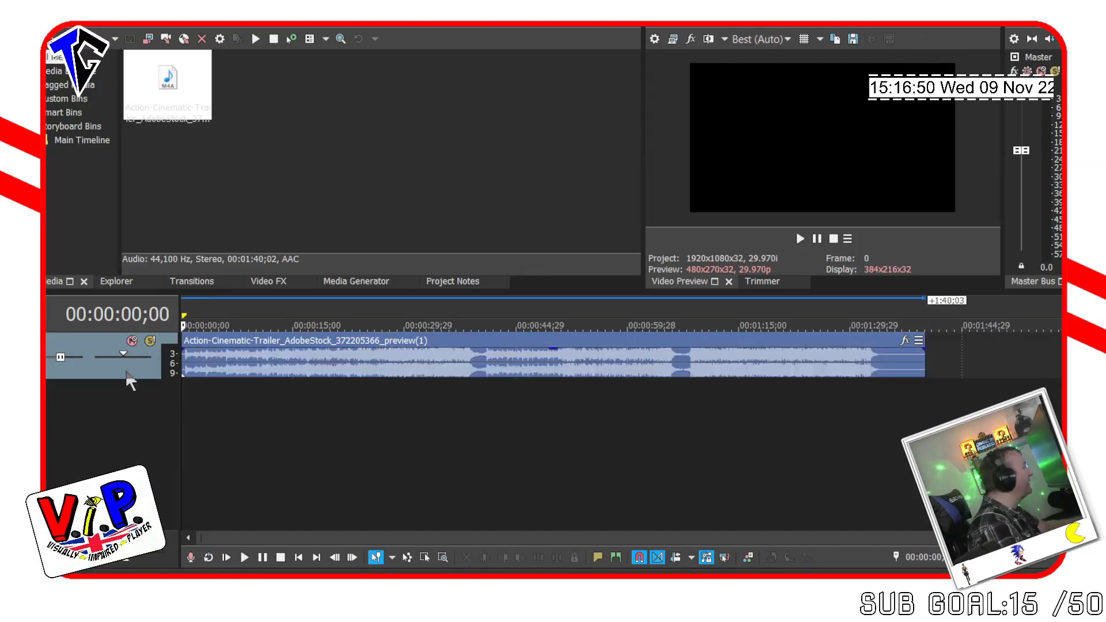
pyautogui.click(228, 372)
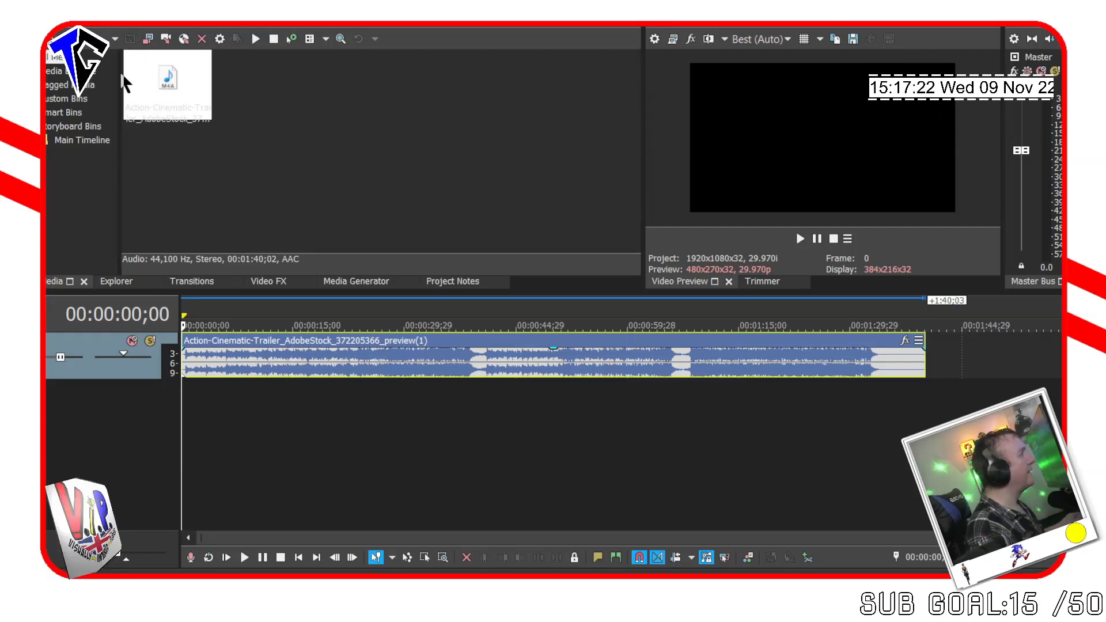
pyautogui.hotkey('ctrl', 'shift', 'q')
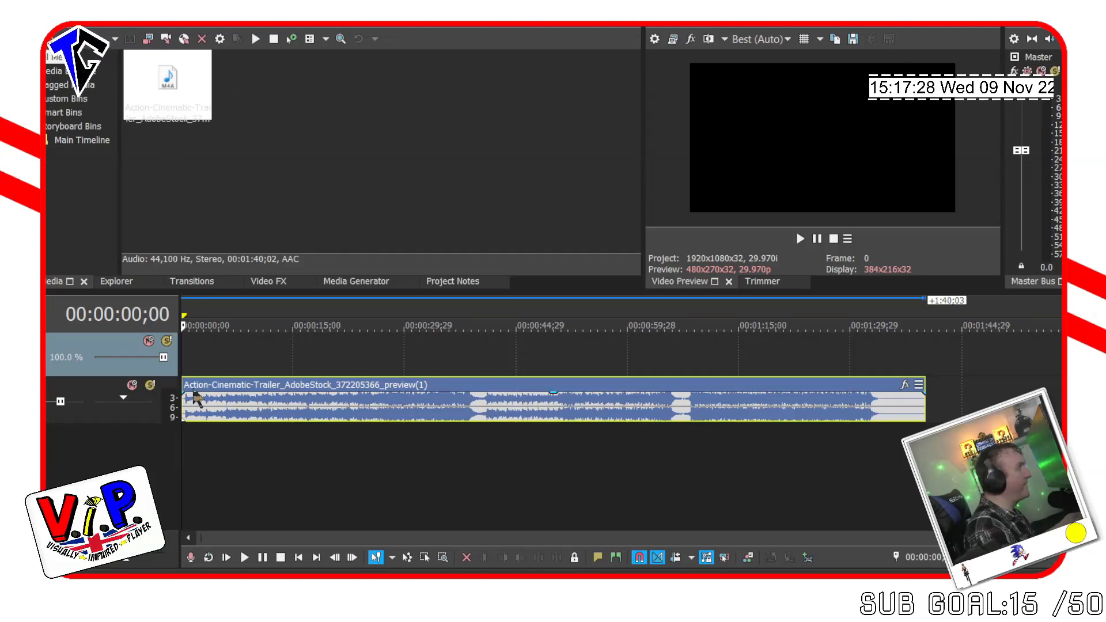
# Move the playhead back to 00:00:00;00 on the timeline.
pyautogui.click(196, 355)
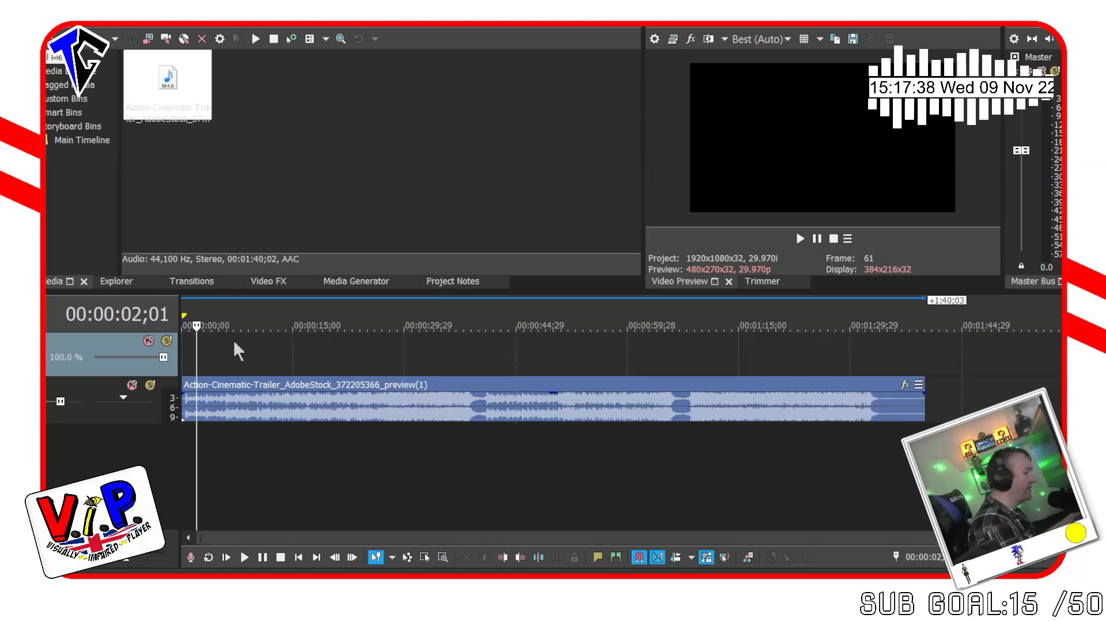
pyautogui.press('Left')
pyautogui.press('Left')
pyautogui.press('Left')
pyautogui.press('Left')
pyautogui.press('Left')
pyautogui.press('Left')
pyautogui.press('Left')
pyautogui.press('Left')
pyautogui.press('Left')
pyautogui.press('Left')
pyautogui.press('Left')
pyautogui.press('Left')
pyautogui.press('Left')
pyautogui.press('Left')
pyautogui.press('Left')
pyautogui.press('Left')
pyautogui.press('Left')
pyautogui.press('Left')
pyautogui.press('Left')
pyautogui.press('Left')
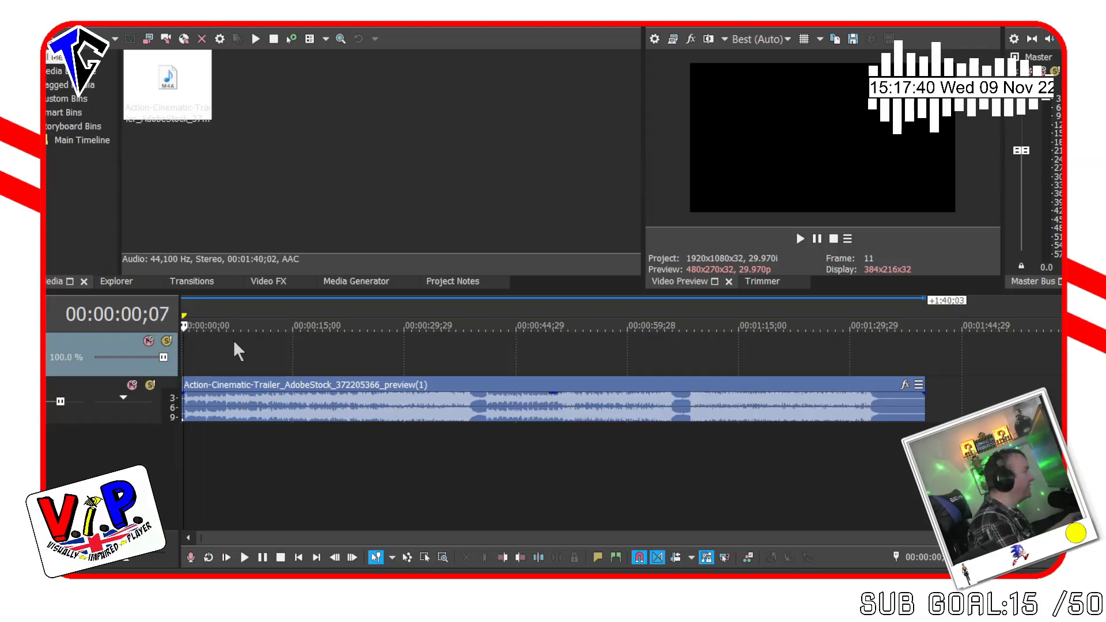
pyautogui.press('Left')
pyautogui.press('Left')
pyautogui.press('Left')
pyautogui.press('Left')
pyautogui.press('Left')
pyautogui.press('Left')
pyautogui.press('Left')
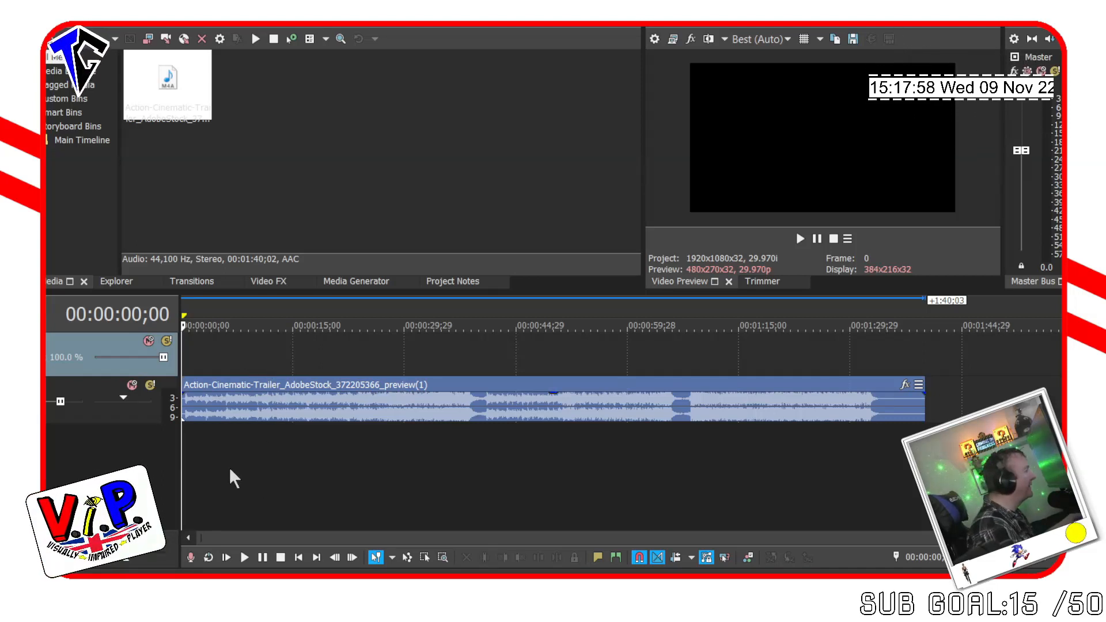
# Play the trailer music from the start and park the playhead on the beat at 00:00:11;16.
pyautogui.press('space')
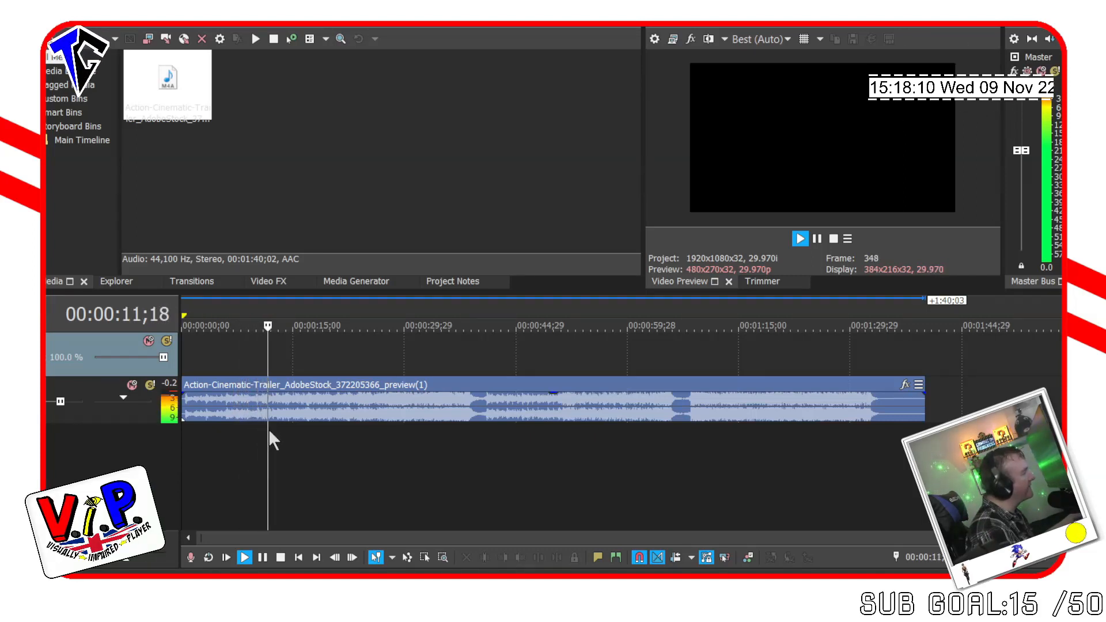
pyautogui.click(271, 428)
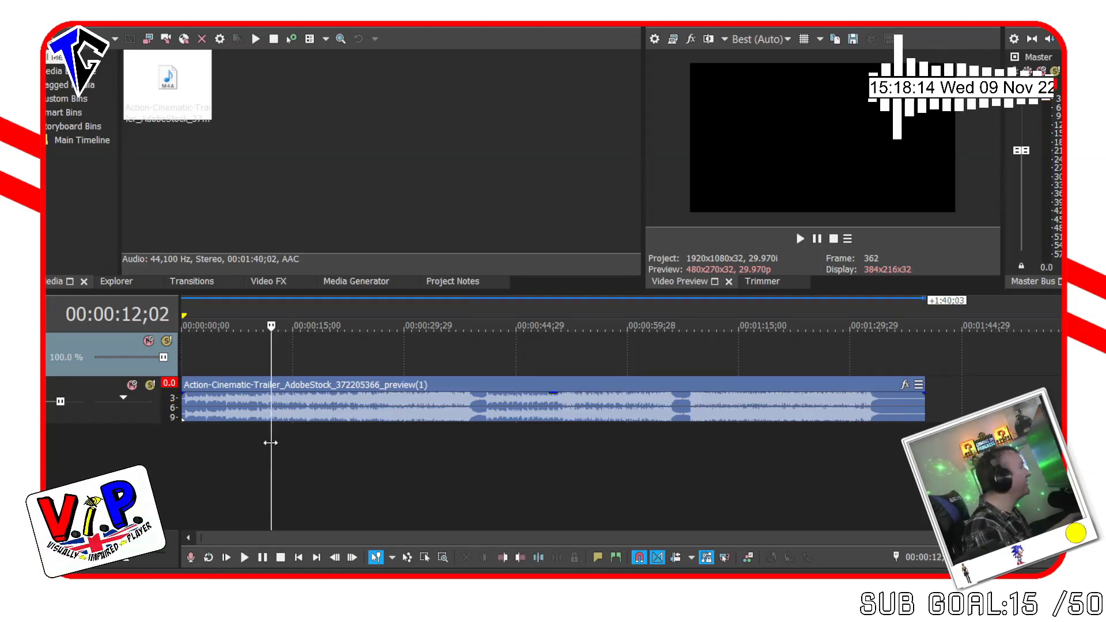
pyautogui.press('space')
pyautogui.click(270, 443)
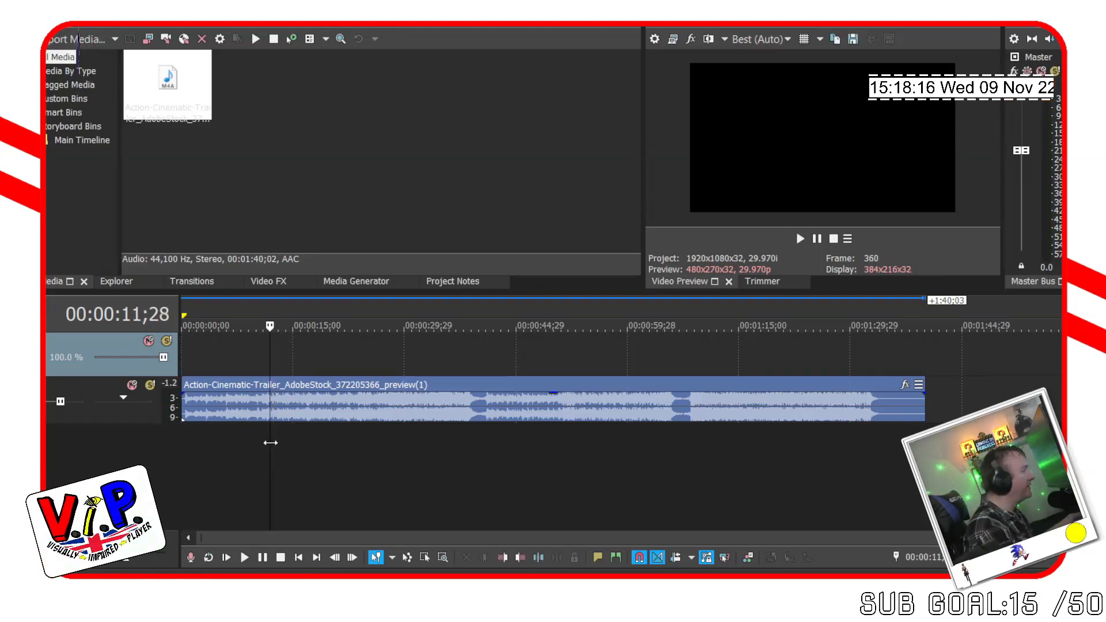
pyautogui.press('Left')
pyautogui.press('Left')
pyautogui.press('Left')
pyautogui.press('Left')
pyautogui.press('Left')
pyautogui.press('Left')
pyautogui.press('space')
pyautogui.press('space')
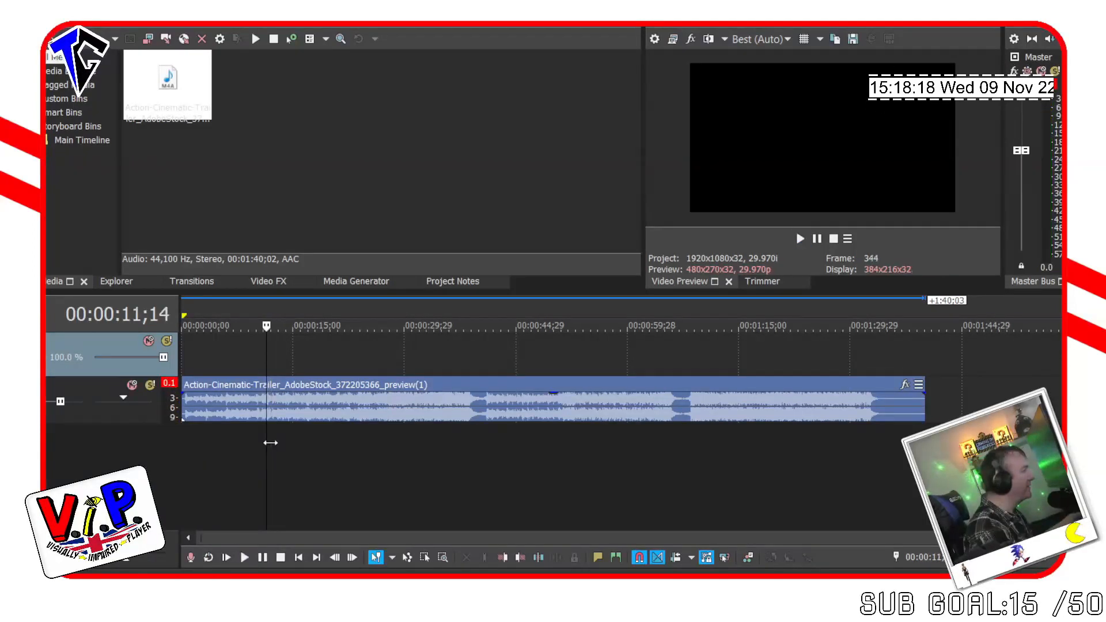
pyautogui.press('space')
pyautogui.press('space')
pyautogui.press('space')
pyautogui.press('space')
pyautogui.press('space')
pyautogui.press('space')
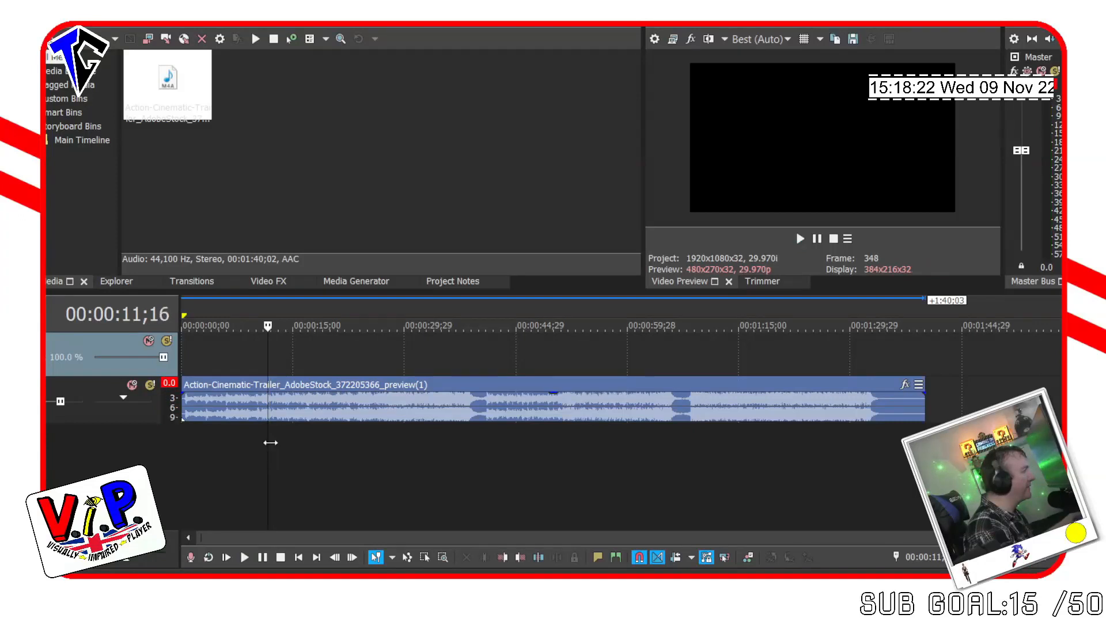
pyautogui.press('space')
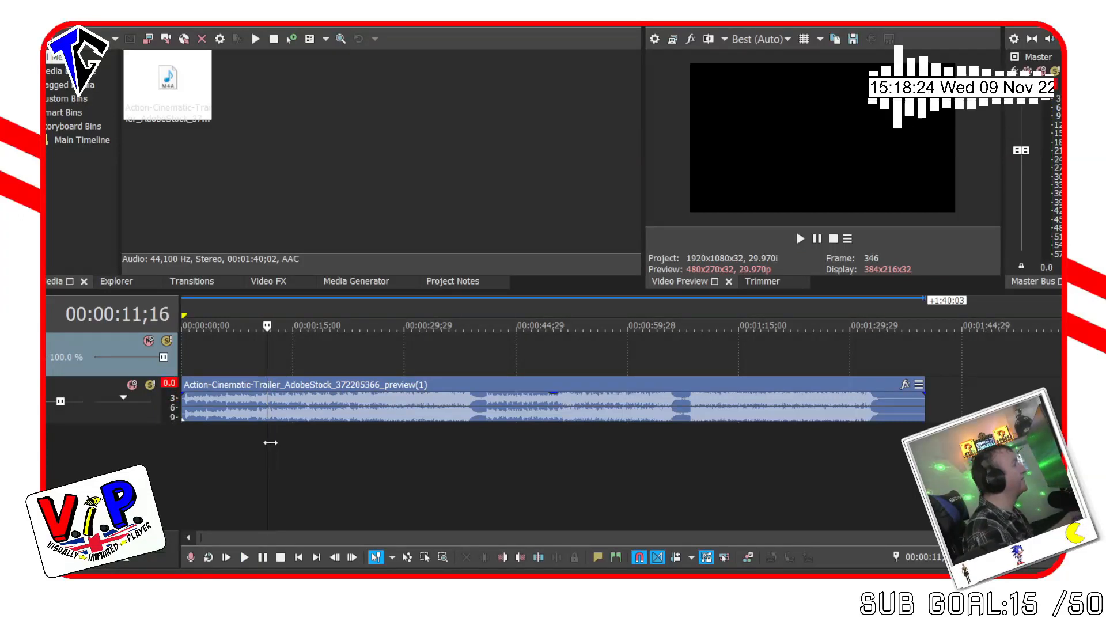
# Add a timeline marker named 1 at the playhead.
pyautogui.press('m')
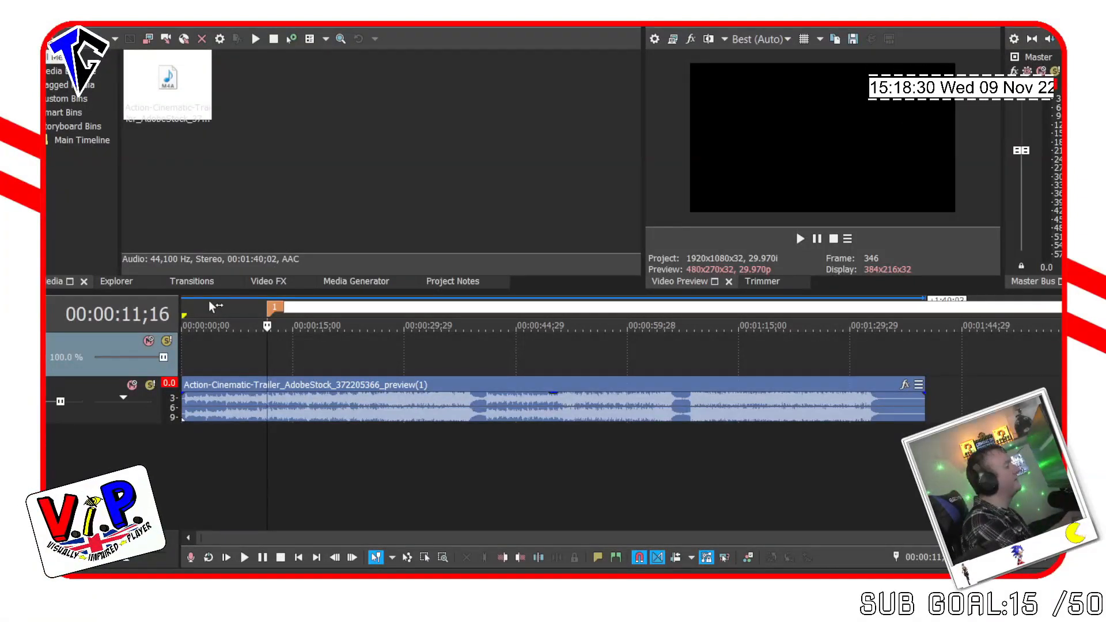
pyautogui.write('1')
pyautogui.press('Return')
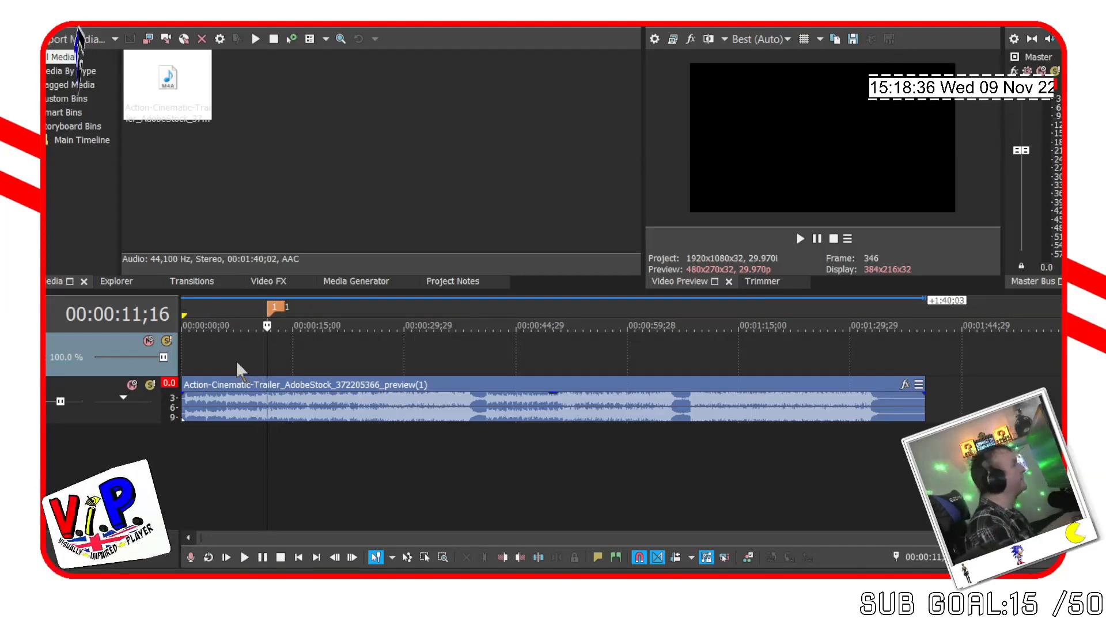
# Import bus tour baloon and tower.mp4 and place it on the video track starting at marker 1.
pyautogui.hotkey('alt', 'Tab')
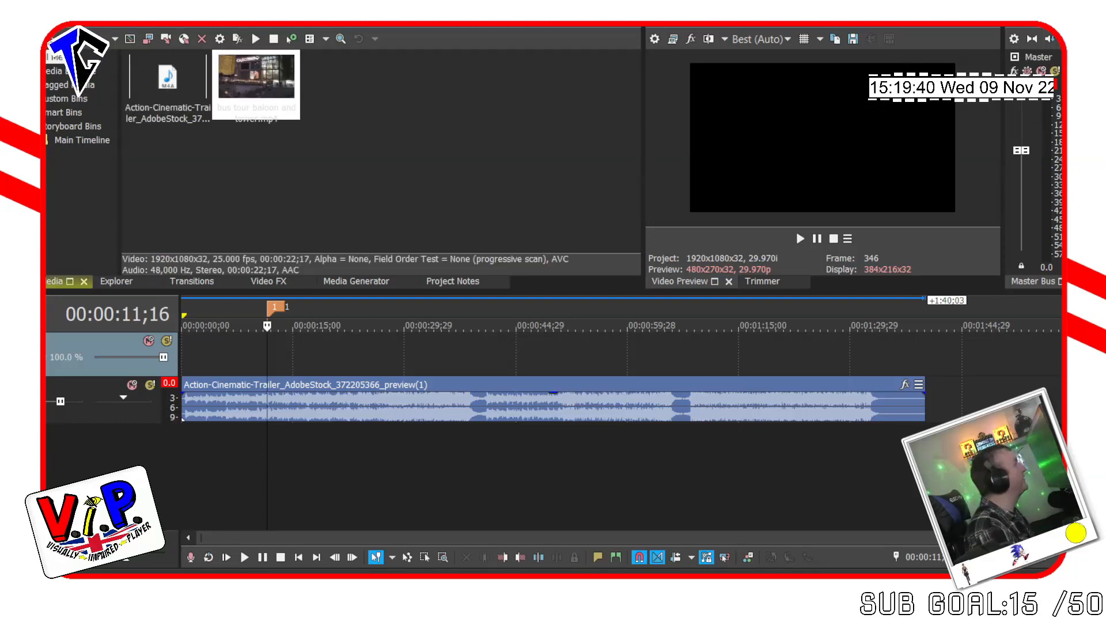
pyautogui.click(186, 161)
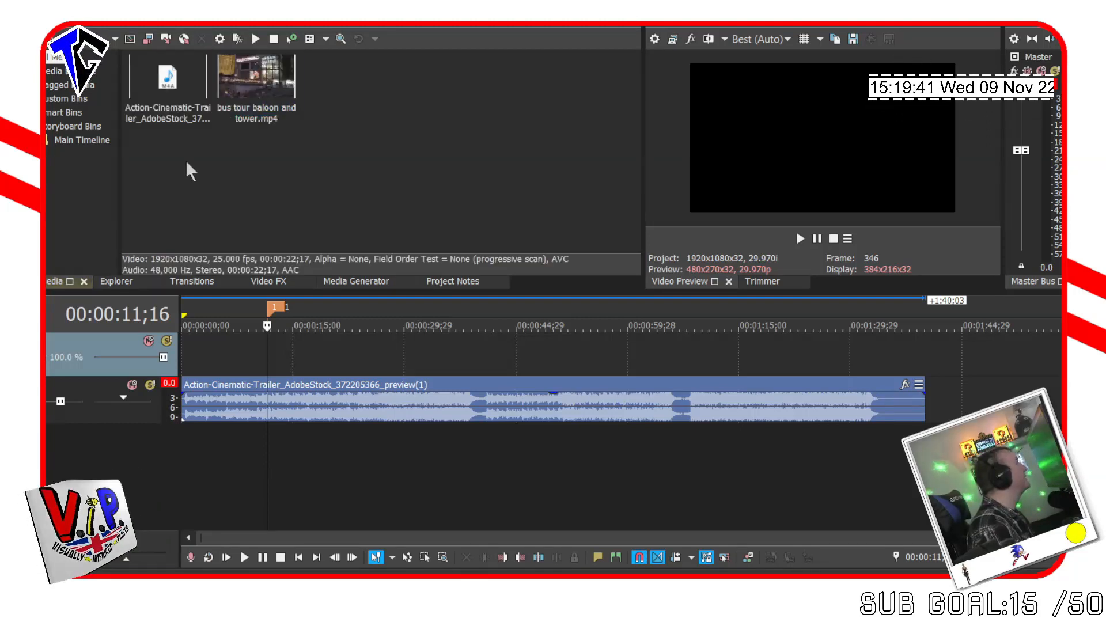
pyautogui.click(257, 112)
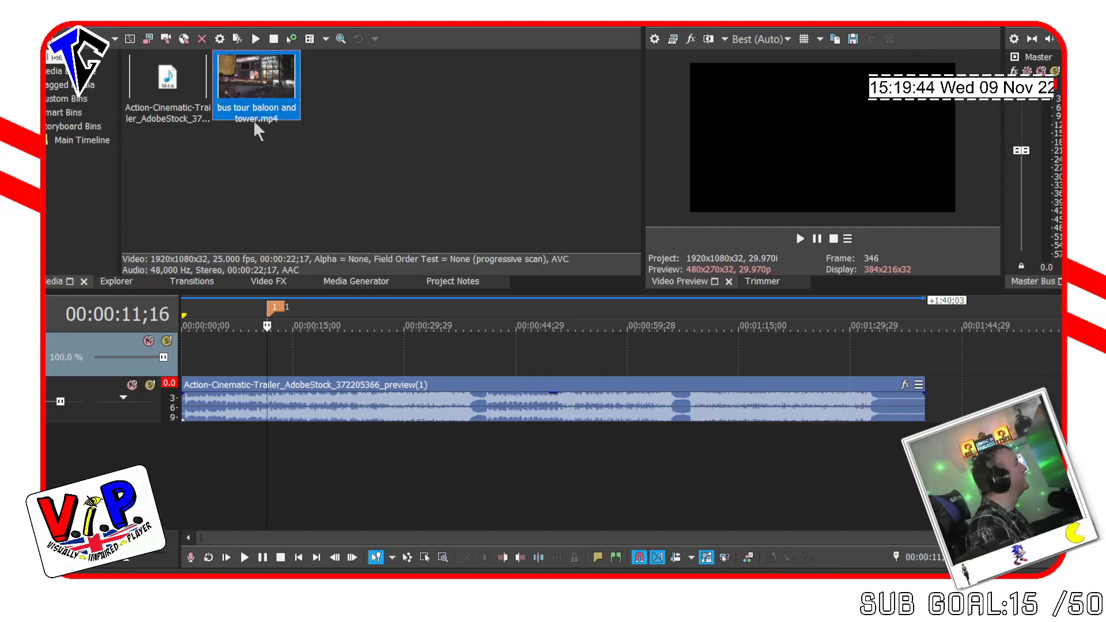
pyautogui.moveTo(253, 116); pyautogui.dragTo(275, 347)
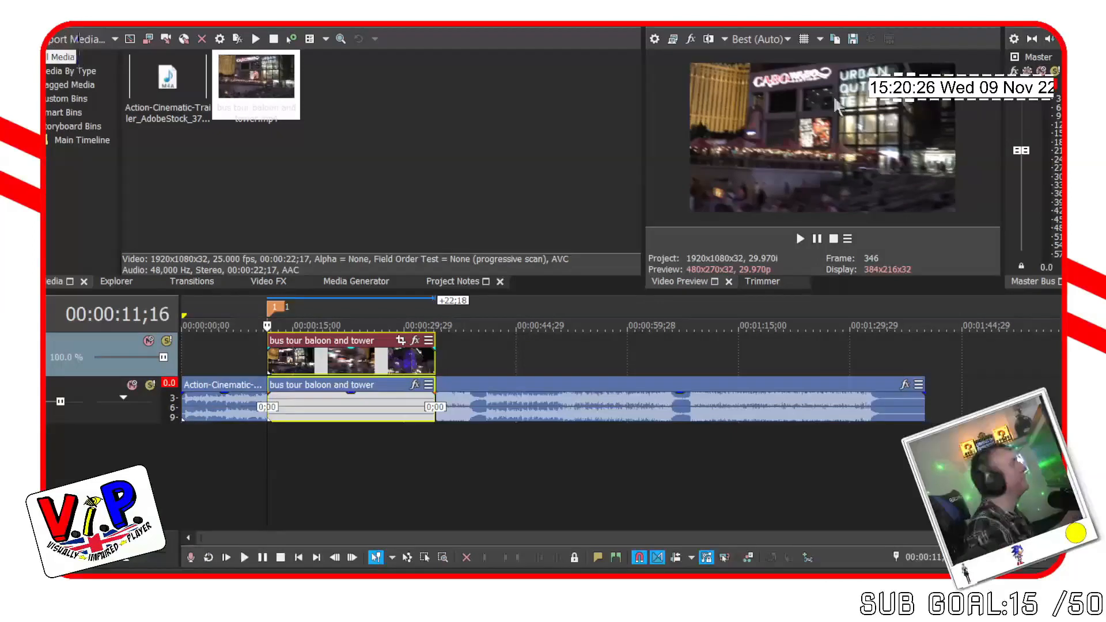
# Preview the opening of the bus tour clip from marker 1.
pyautogui.press('space')
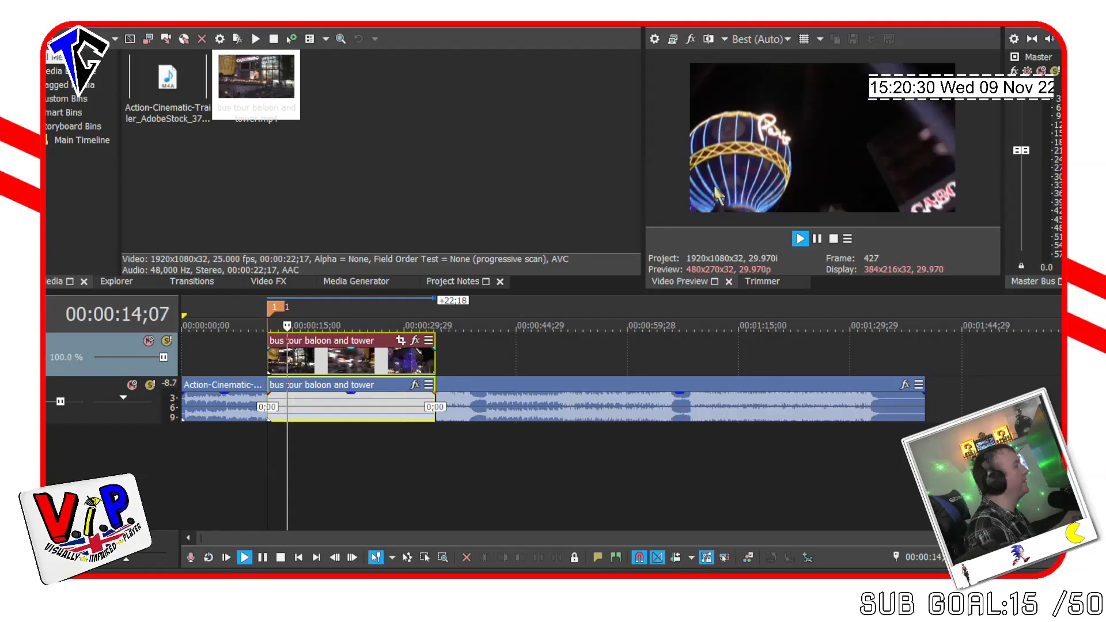
pyautogui.press('space')
pyautogui.press('space')
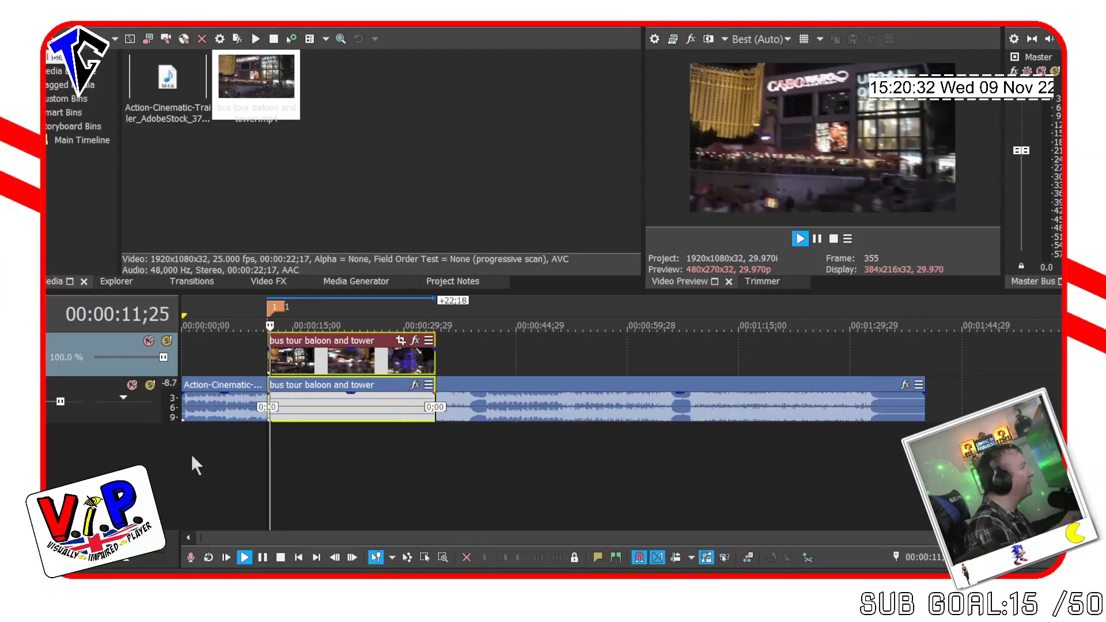
pyautogui.press('space')
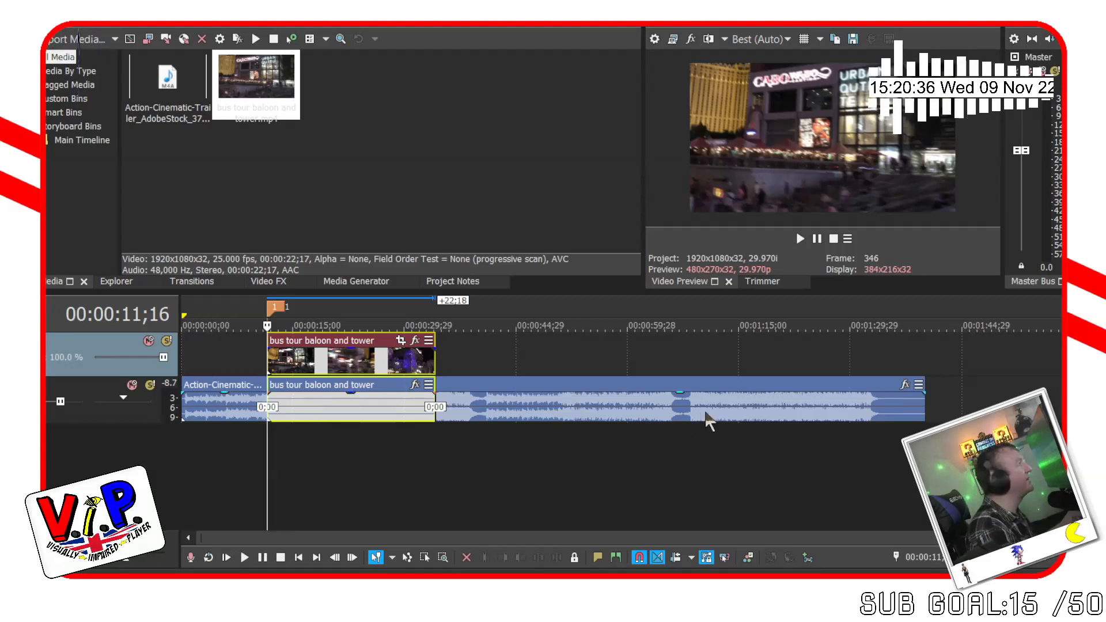
# Delete the bus tour clip's audio event while keeping its video event on the timeline.
pyautogui.click(316, 374)
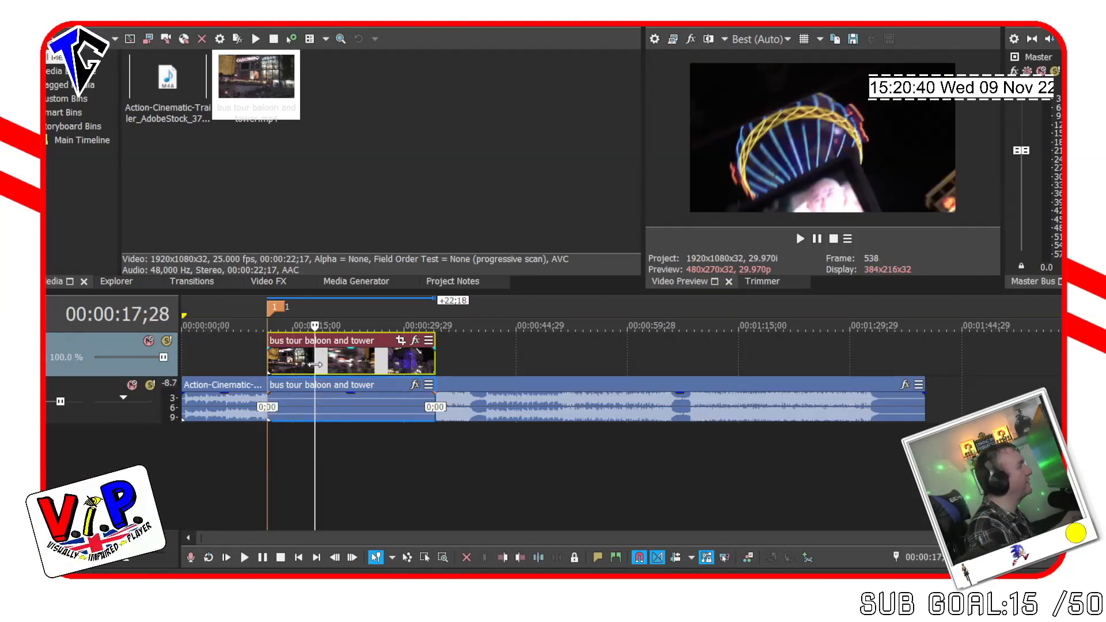
pyautogui.click(294, 364)
pyautogui.click(312, 357)
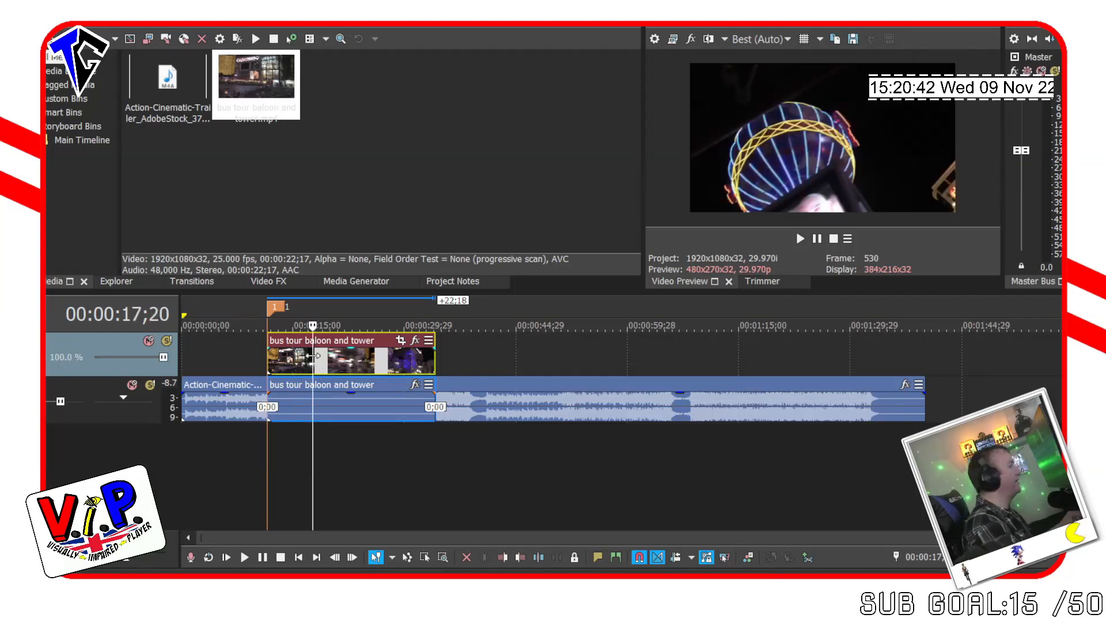
pyautogui.click(321, 413)
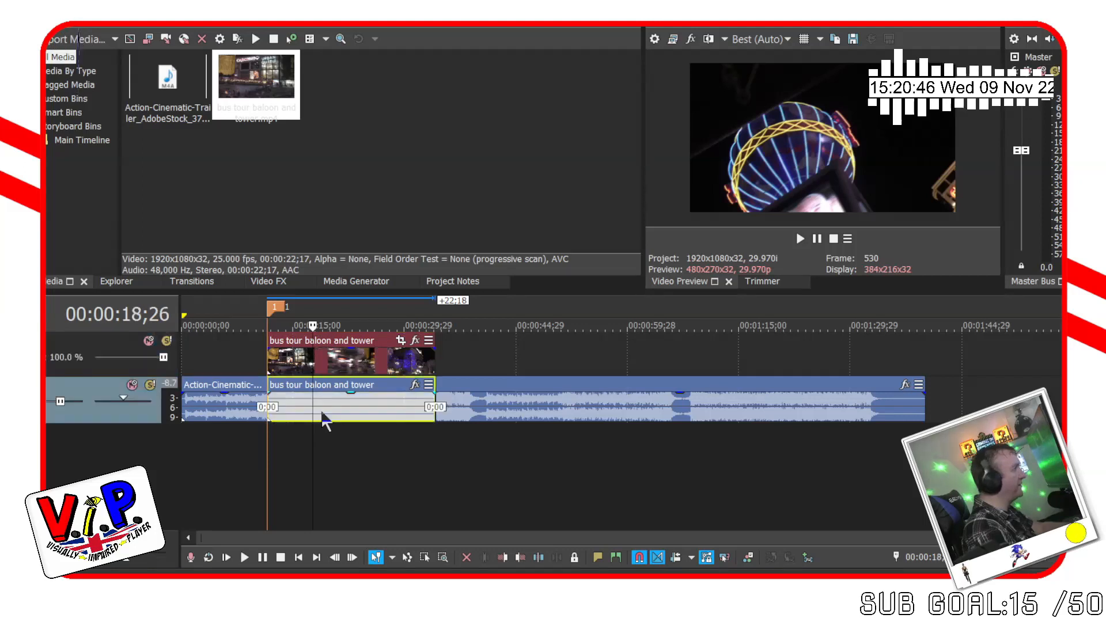
pyautogui.press('Delete')
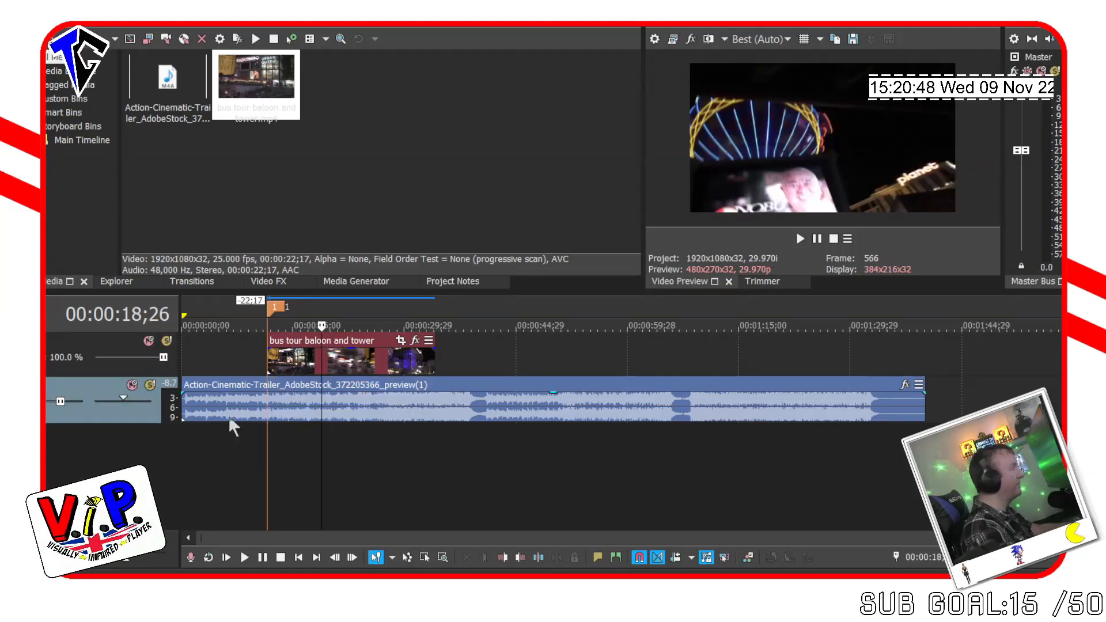
# Play the bus tour video together with the music from marker 1.
pyautogui.click(270, 420)
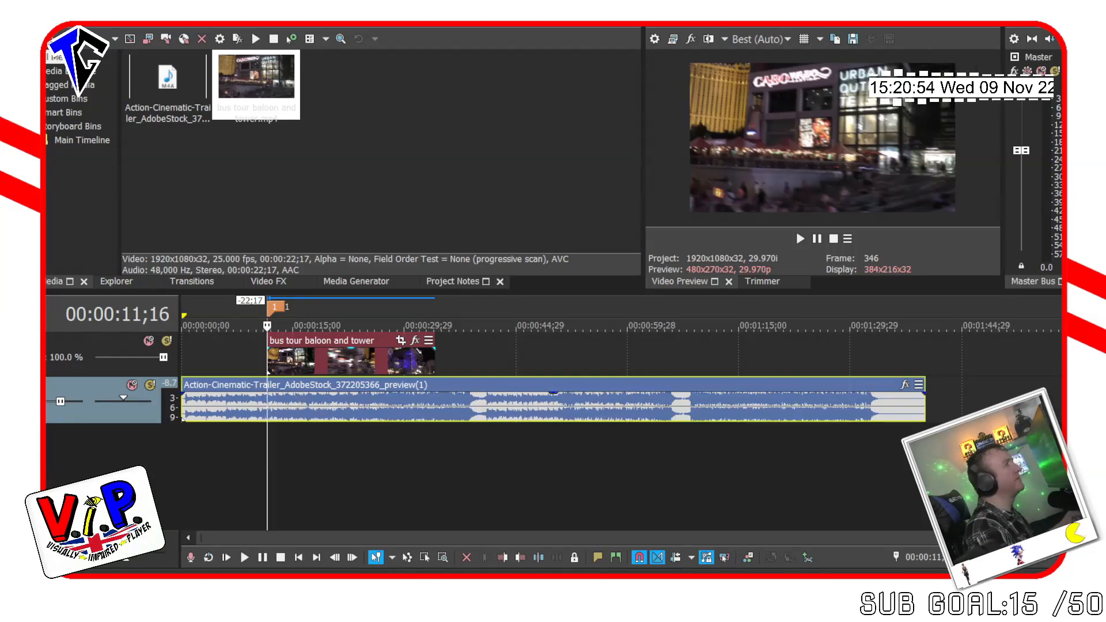
pyautogui.press('space')
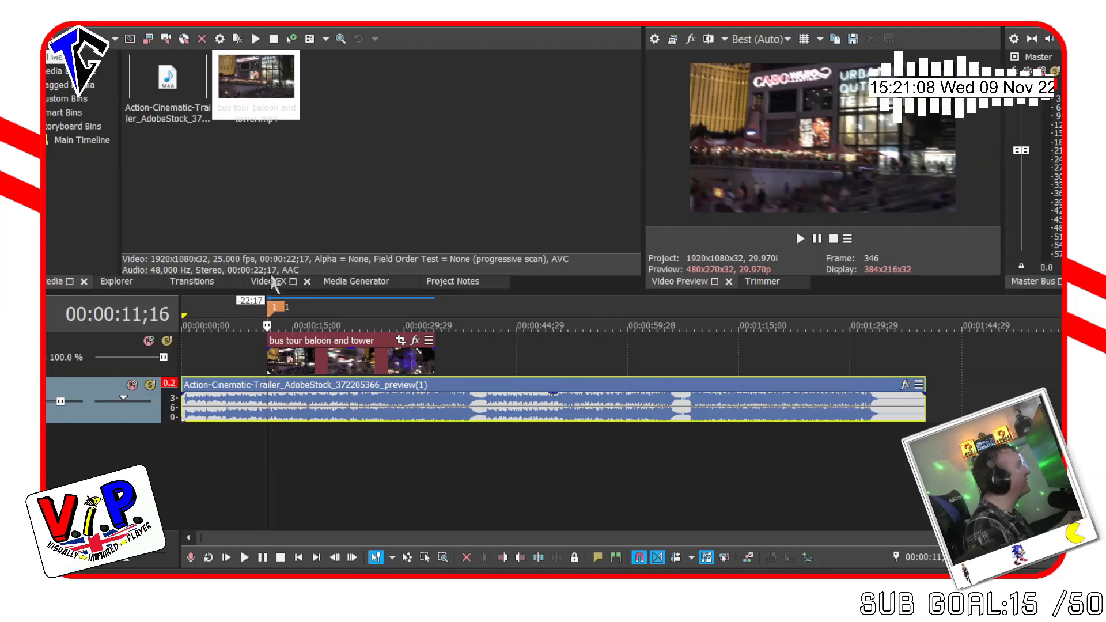
pyautogui.click(319, 364)
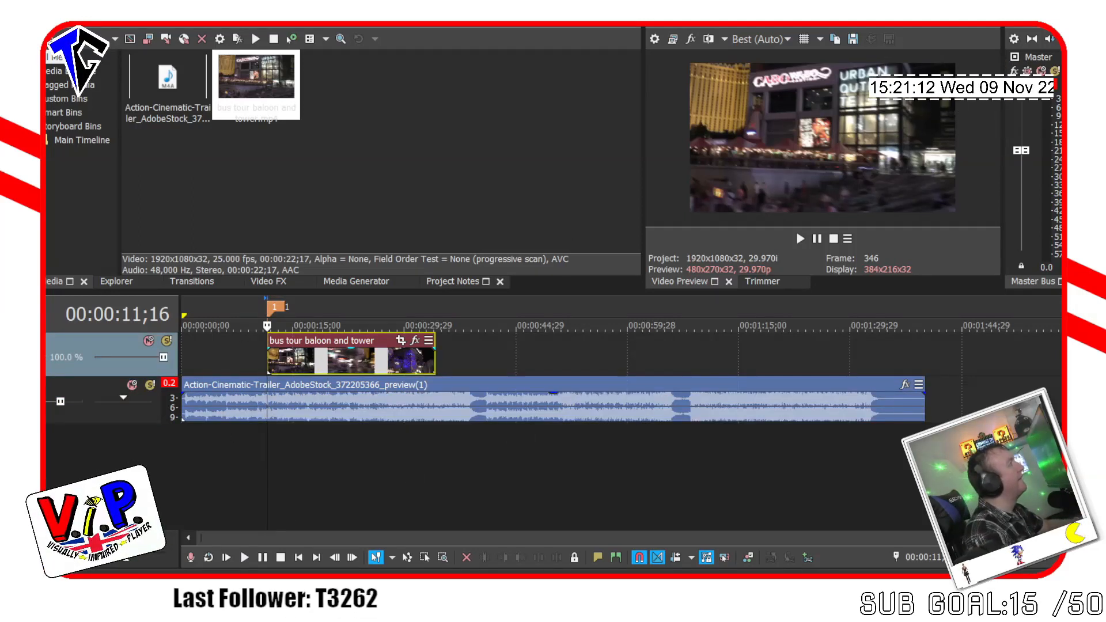
pyautogui.press('space')
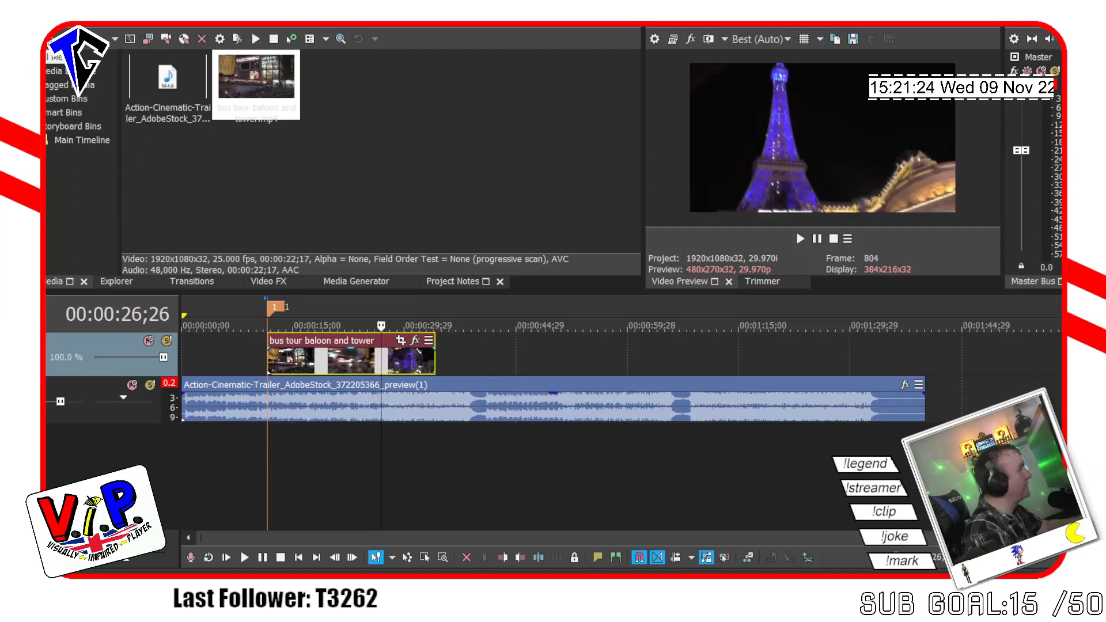
# Examine the tower footage in the bus tour clip by stepping backwards through its frames to 00:00:24;12.
pyautogui.press('Right')
pyautogui.press('Left')
pyautogui.press('Left')
pyautogui.press('Left')
pyautogui.press('Left')
pyautogui.press('Left')
pyautogui.press('Left')
pyautogui.press('Left')
pyautogui.press('Left')
pyautogui.press('Left')
pyautogui.press('Left')
pyautogui.press('Left')
pyautogui.press('Left')
pyautogui.press('Left')
pyautogui.press('Left')
pyautogui.press('Left')
pyautogui.press('Left')
pyautogui.press('Left')
pyautogui.press('Left')
pyautogui.press('Left')
pyautogui.press('Left')
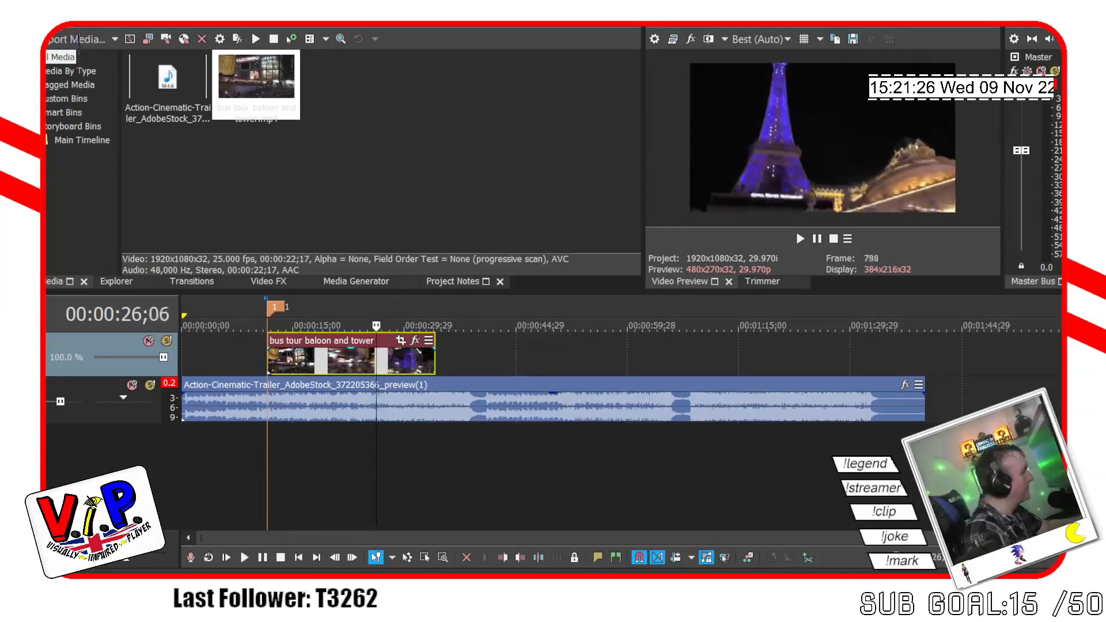
pyautogui.press('Left')
pyautogui.press('Left')
pyautogui.press('Left')
pyautogui.press('Left')
pyautogui.press('Left')
pyautogui.press('Left')
pyautogui.press('Left')
pyautogui.press('Left')
pyautogui.press('Left')
pyautogui.press('Left')
pyautogui.press('Left')
pyautogui.press('Left')
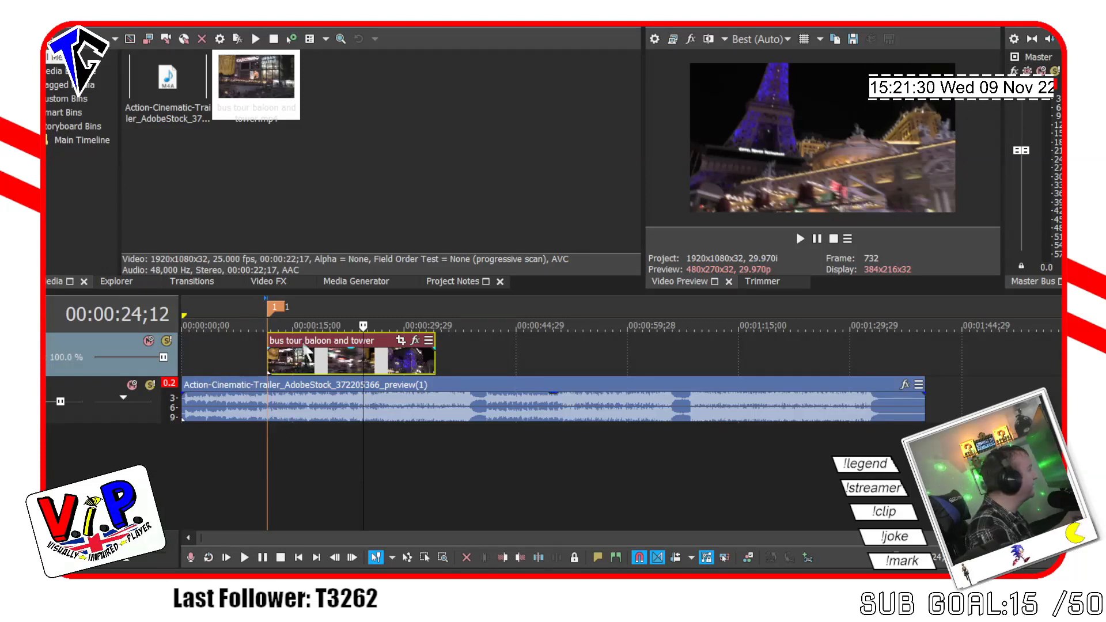
# Find the frame with the Paris balloon sign in the bus tour clip and park the playhead there at 00:00:14;19.
pyautogui.click(304, 364)
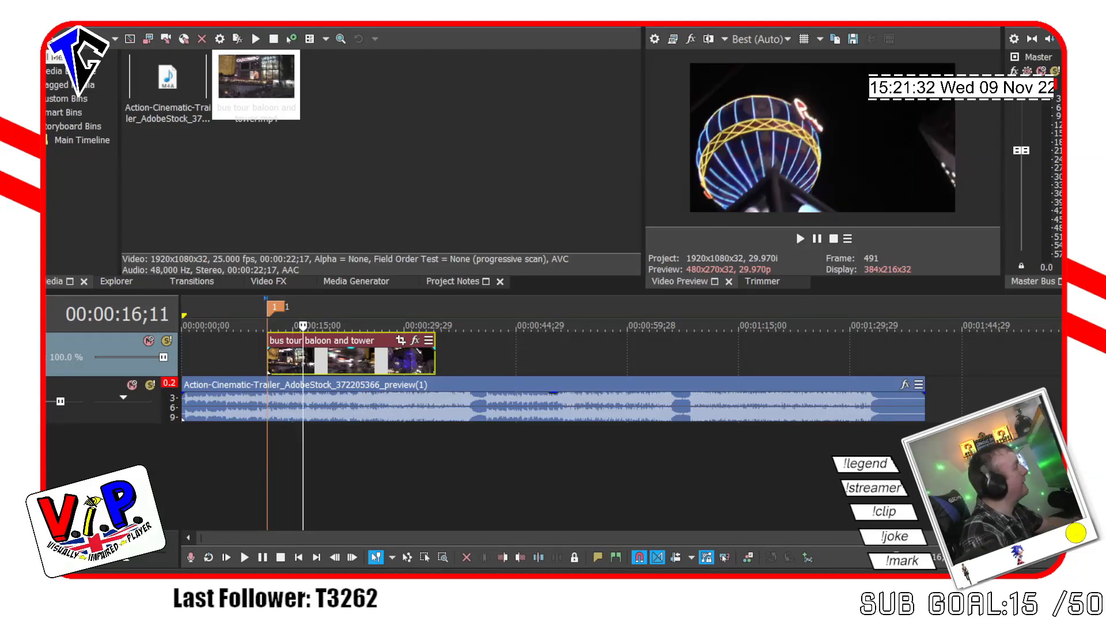
pyautogui.press('Left')
pyautogui.press('Left')
pyautogui.press('Left')
pyautogui.press('Left')
pyautogui.press('Left')
pyautogui.press('Left')
pyautogui.press('Left')
pyautogui.press('Left')
pyautogui.press('Left')
pyautogui.press('Left')
pyautogui.press('Left')
pyautogui.press('Left')
pyautogui.press('Left')
pyautogui.press('Left')
pyautogui.press('Left')
pyautogui.press('Left')
pyautogui.press('Left')
pyautogui.press('Left')
pyautogui.press('Left')
pyautogui.press('Left')
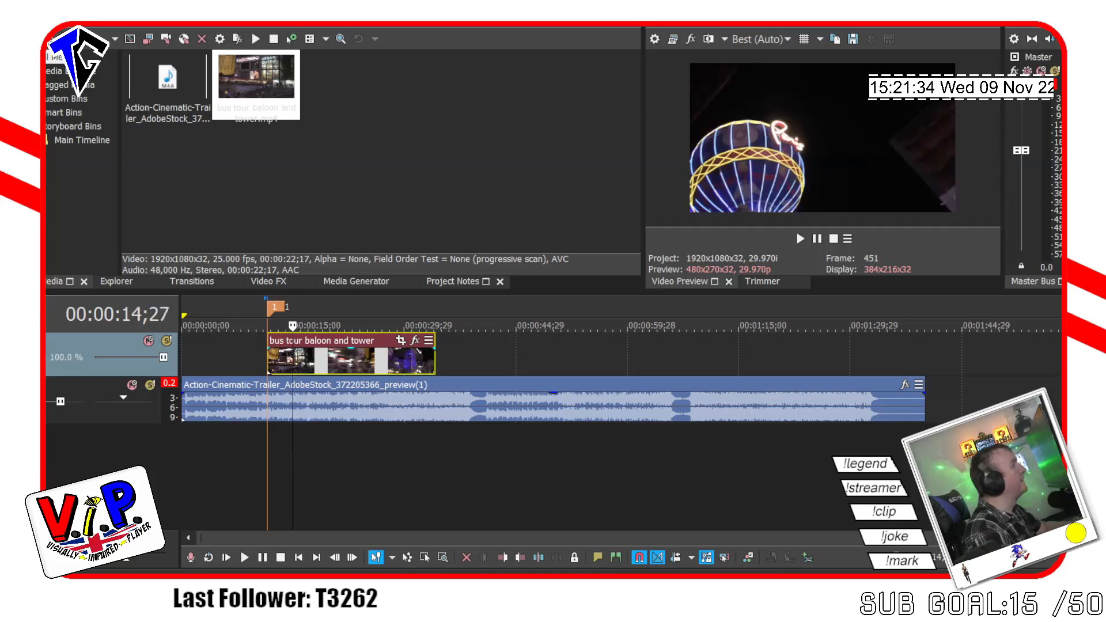
pyautogui.press('Right')
pyautogui.press('Right')
pyautogui.press('Right')
pyautogui.press('Right')
pyautogui.press('Right')
pyautogui.press('Right')
pyautogui.press('Right')
pyautogui.press('Right')
pyautogui.press('Right')
pyautogui.press('Right')
pyautogui.press('Right')
pyautogui.press('Right')
pyautogui.press('Right')
pyautogui.press('Right')
pyautogui.press('Left')
pyautogui.press('Left')
pyautogui.press('Left')
pyautogui.press('Left')
pyautogui.press('Left')
pyautogui.press('Left')
pyautogui.press('Left')
pyautogui.press('Left')
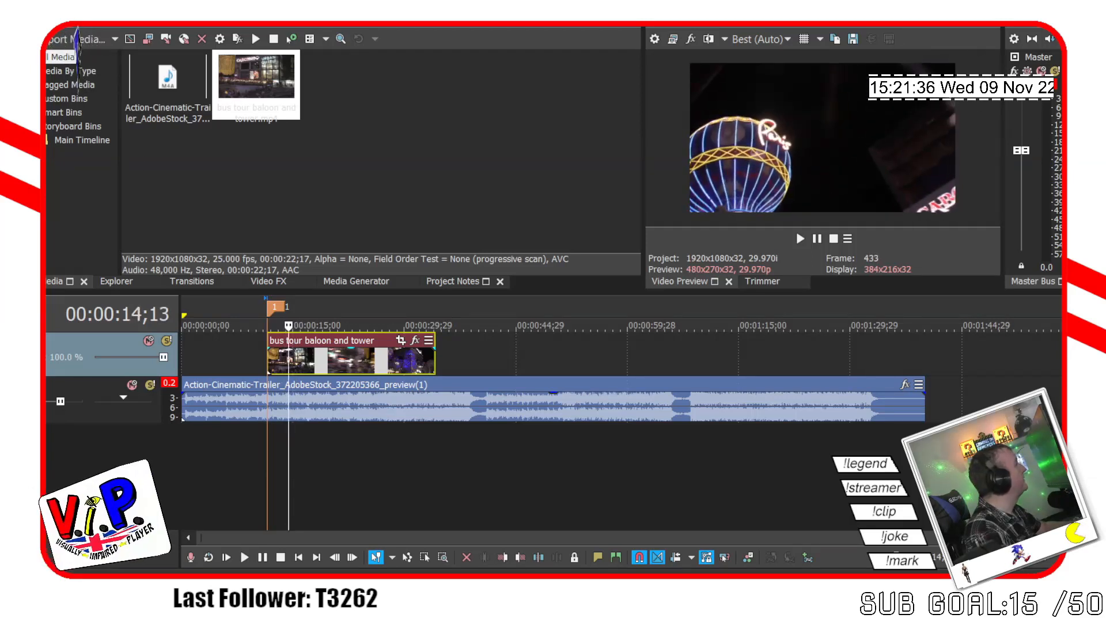
pyautogui.press('Right')
pyautogui.press('Right')
pyautogui.press('Right')
pyautogui.press('Right')
pyautogui.press('Right')
pyautogui.press('Right')
pyautogui.press('Right')
pyautogui.press('Right')
pyautogui.press('Right')
pyautogui.press('Right')
pyautogui.press('Right')
pyautogui.press('Right')
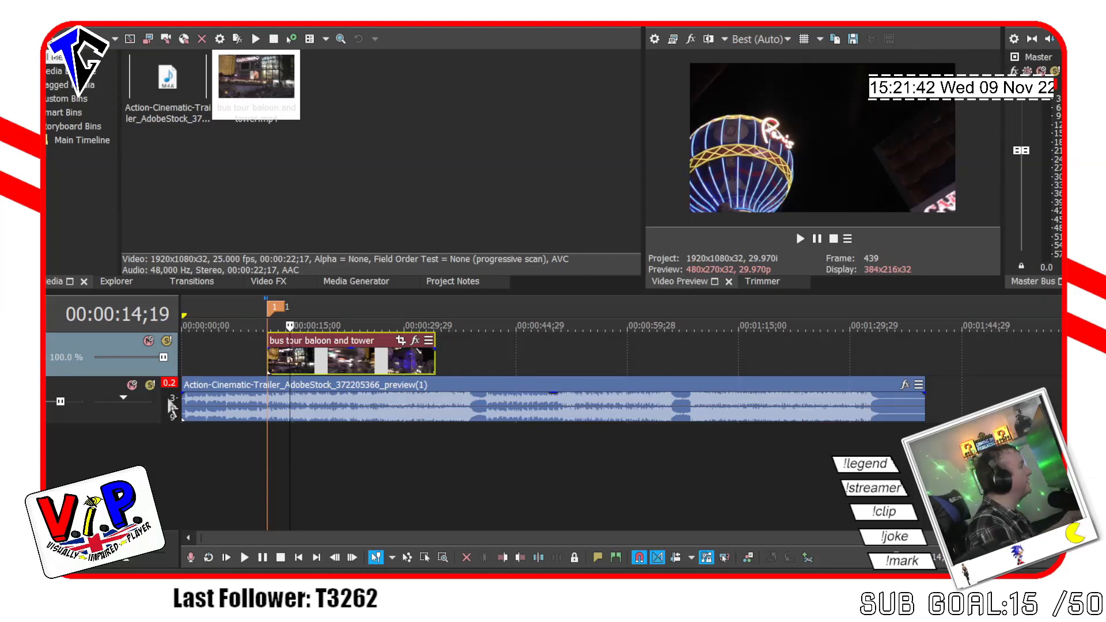
# Trim off the bus tour footage before the playhead at 00:00:14;19 and move the remaining clip back to start at marker 1.
pyautogui.press('s')
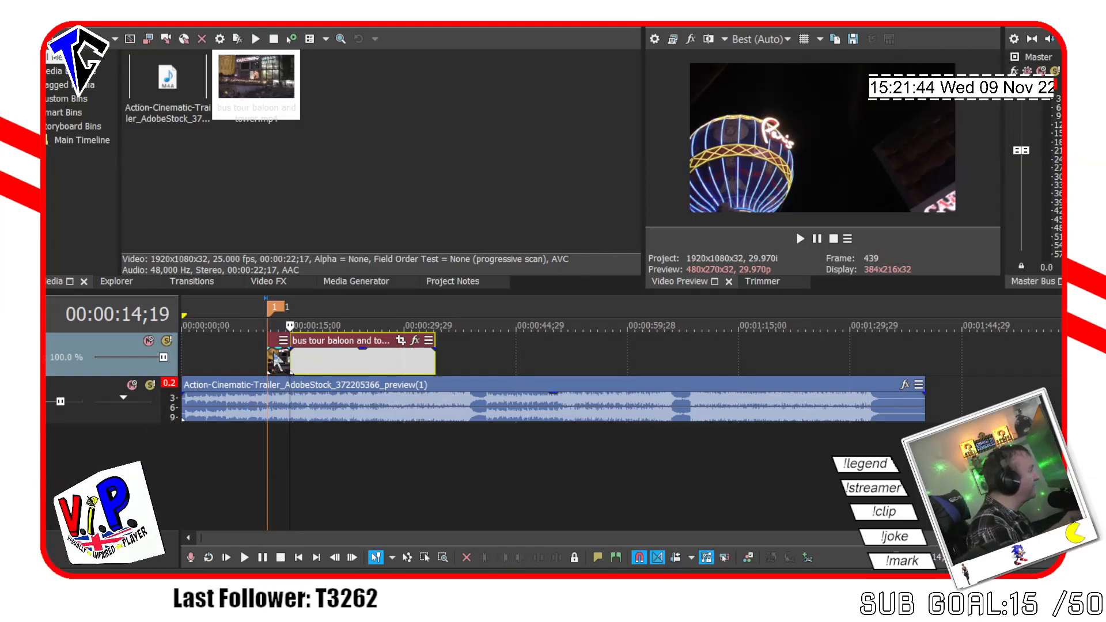
pyautogui.click(280, 359)
pyautogui.press('Delete')
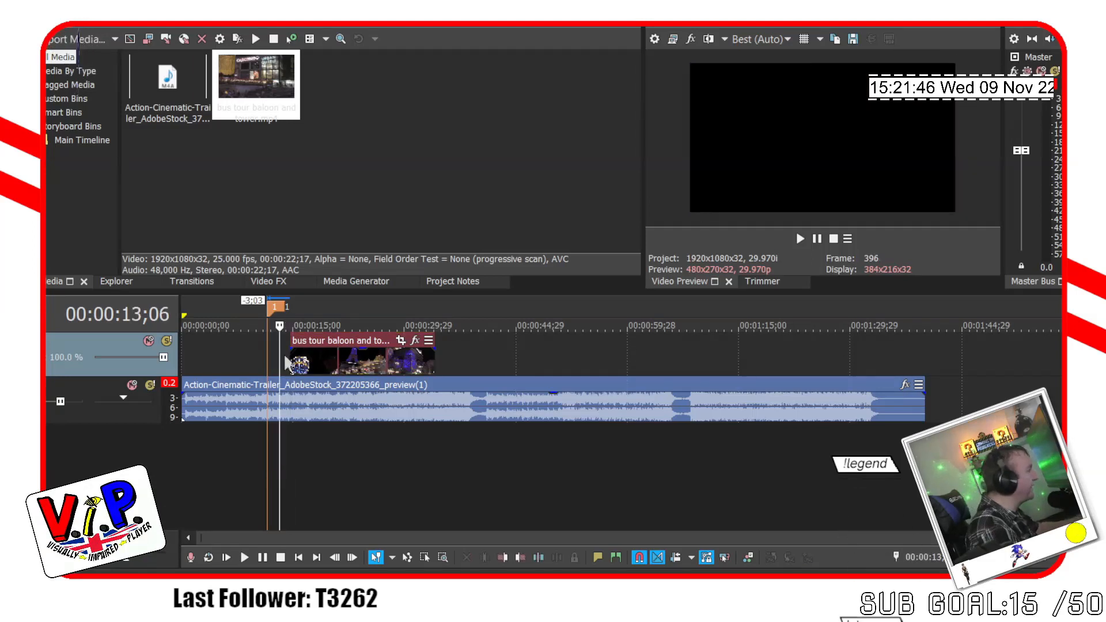
pyautogui.moveTo(322, 360)
pyautogui.mouseDown()
pyautogui.moveTo(292, 359)
pyautogui.moveTo(302, 358)
pyautogui.mouseUp()
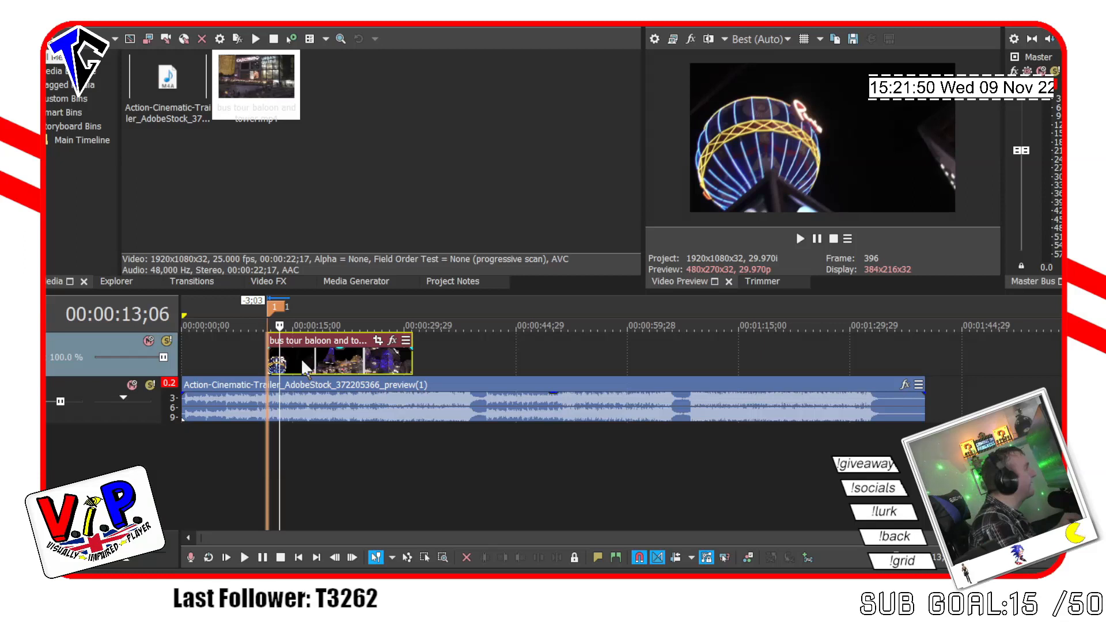
# Play the trimmed bus tour clip with the music from just after marker 1 to hear the next beat.
pyautogui.click(300, 359)
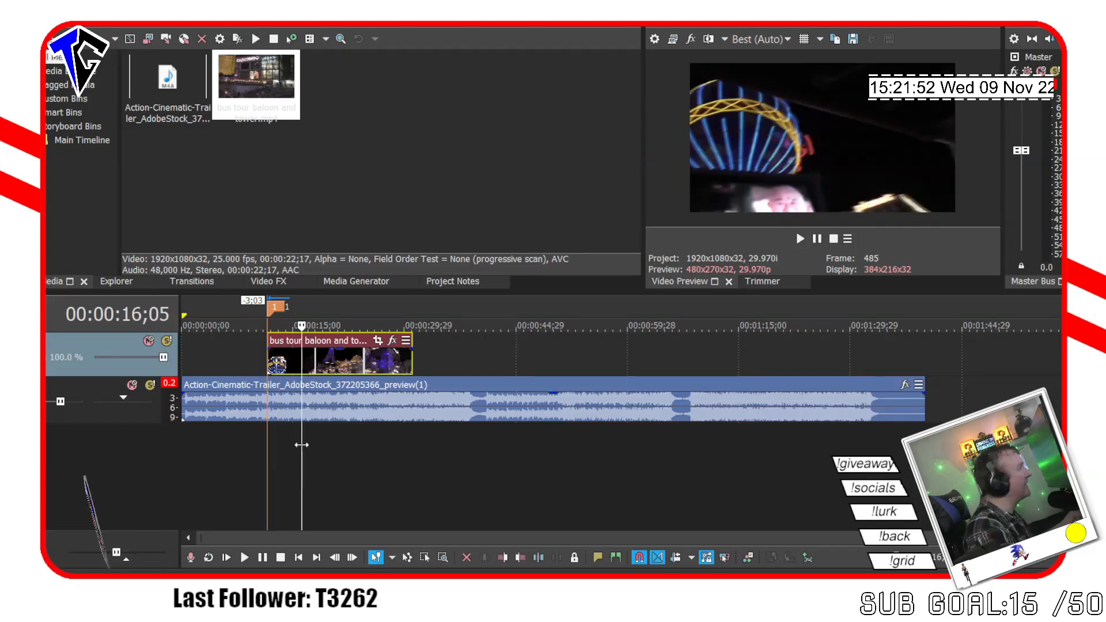
pyautogui.press('space')
pyautogui.press('space')
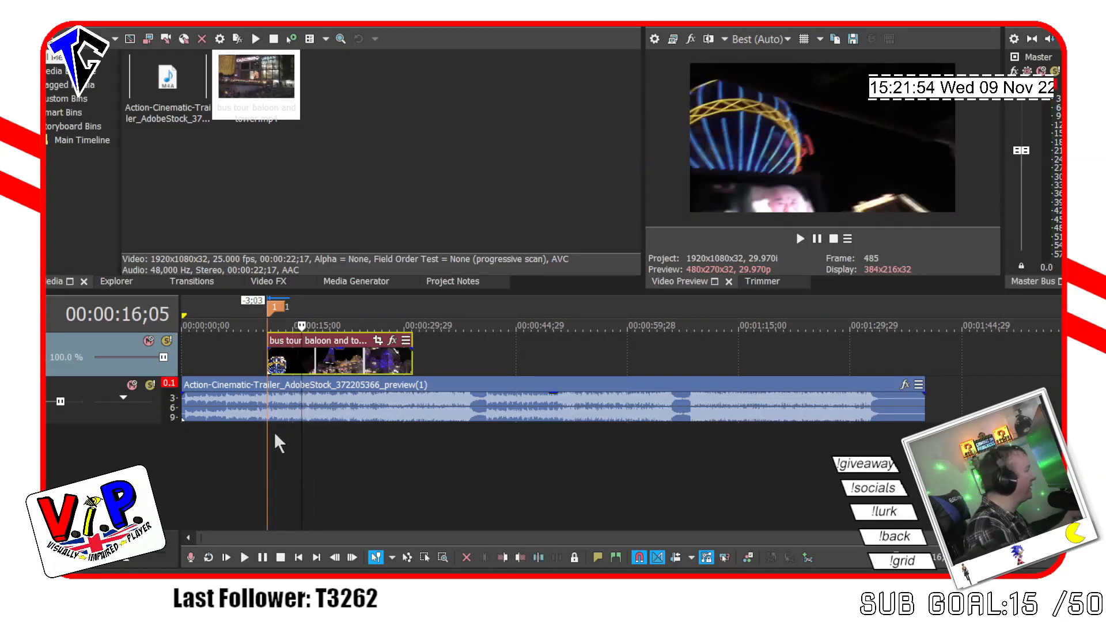
pyautogui.click(274, 430)
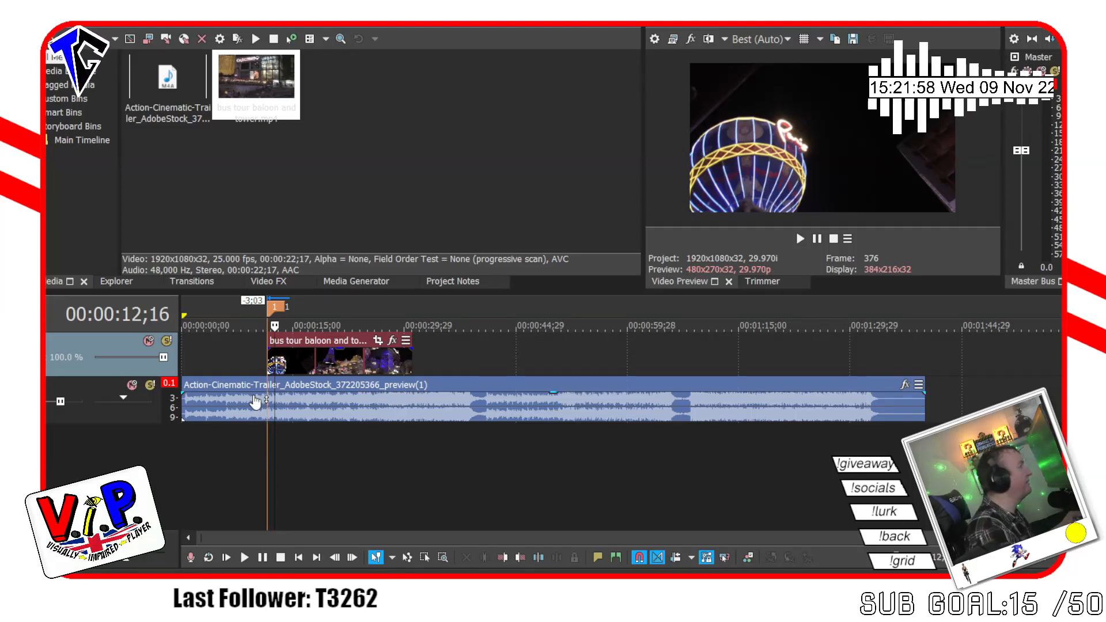
pyautogui.press('space')
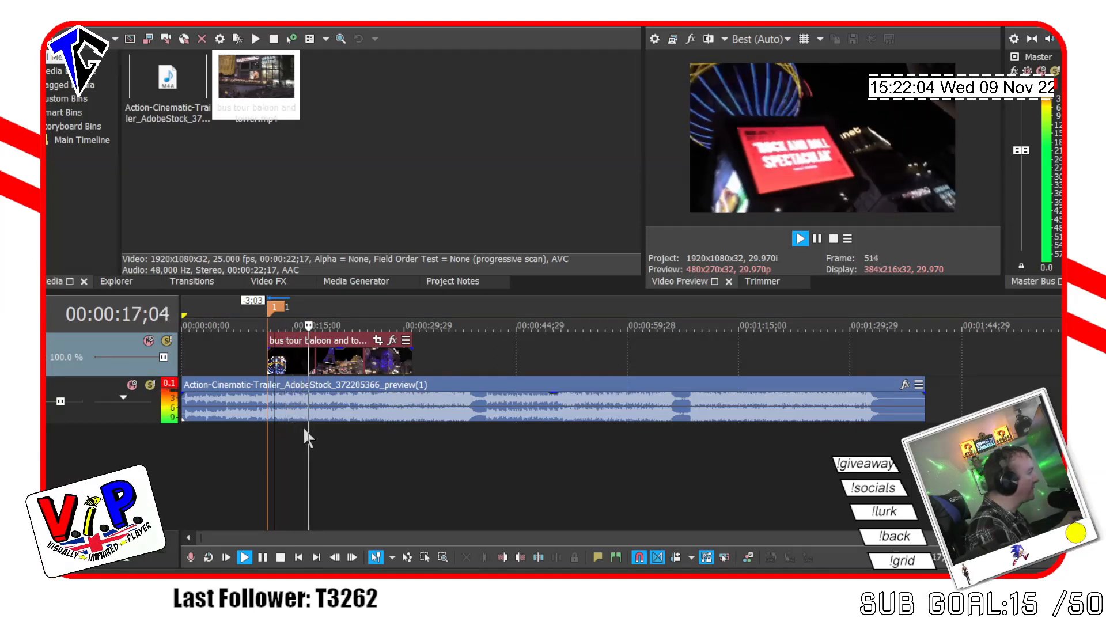
pyautogui.press('space')
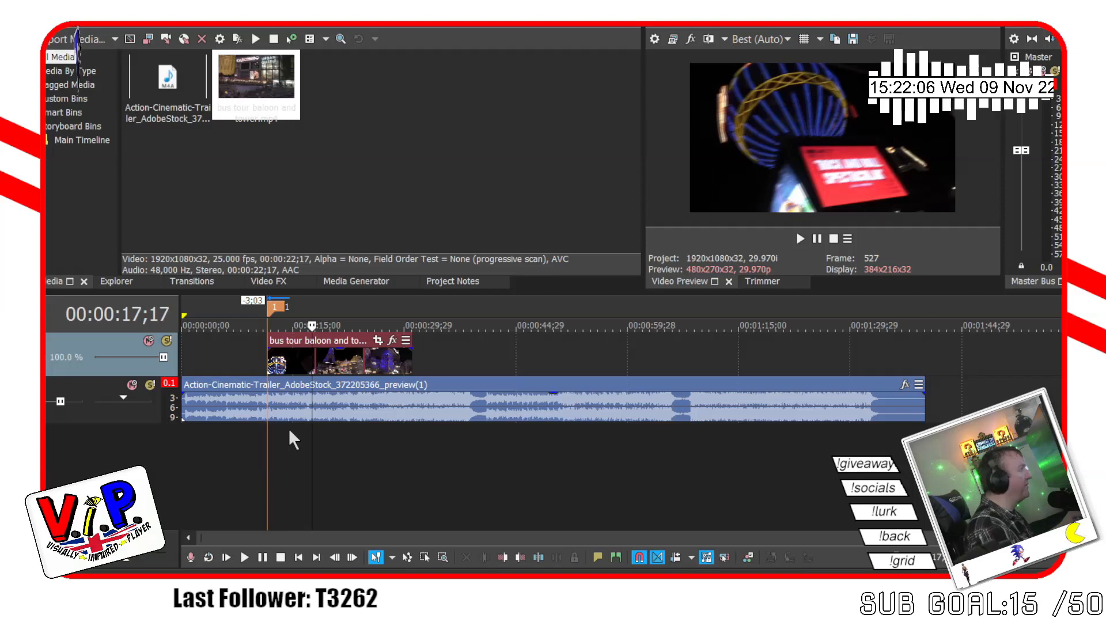
# Locate the music beat at 00:00:17;03 by replaying and stepping back through frames, and add timeline marker 2 there.
pyautogui.press('Left')
pyautogui.press('Left')
pyautogui.press('space')
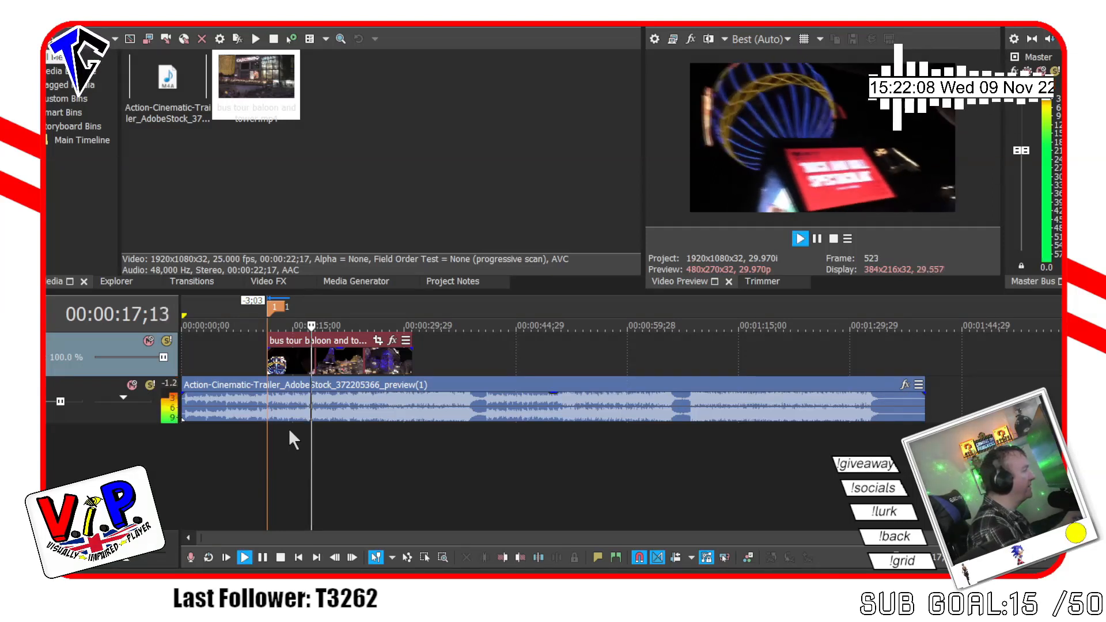
pyautogui.press('space')
pyautogui.press('Left')
pyautogui.press('Left')
pyautogui.press('Left')
pyautogui.press('Left')
pyautogui.press('Left')
pyautogui.press('Left')
pyautogui.press('Left')
pyautogui.press('Left')
pyautogui.press('Left')
pyautogui.press('Left')
pyautogui.press('Left')
pyautogui.press('Left')
pyautogui.press('space')
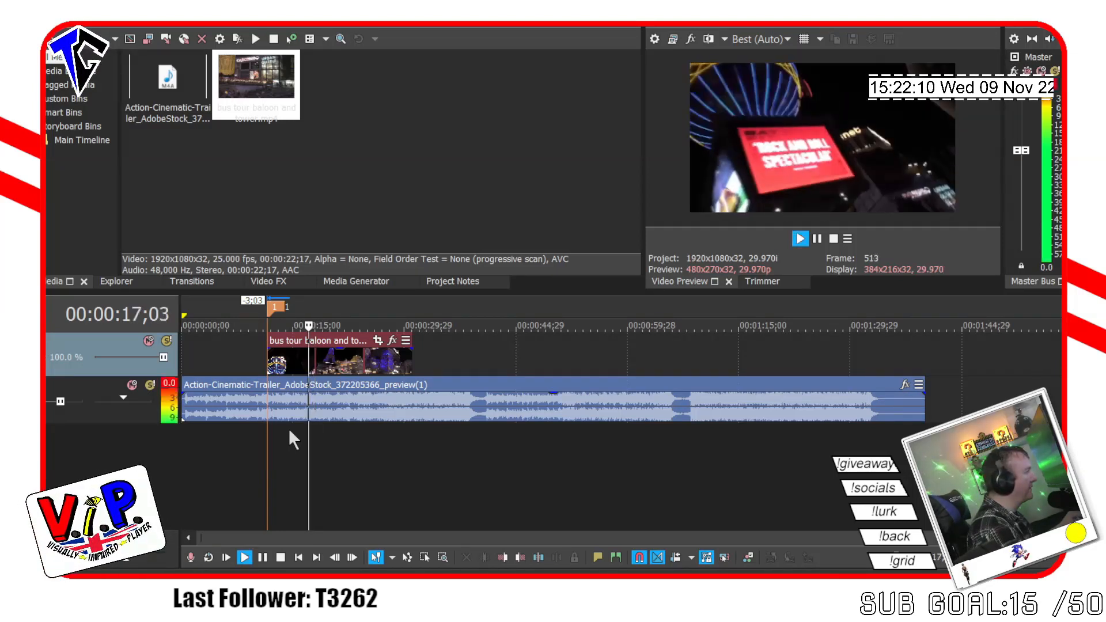
pyautogui.press('space')
pyautogui.press('space')
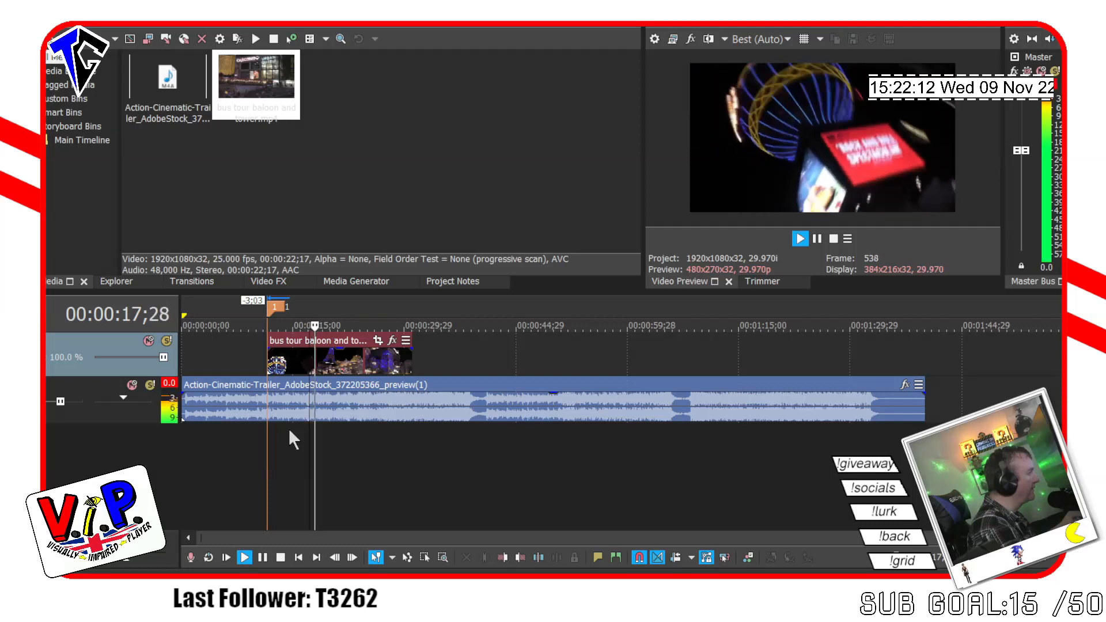
pyautogui.press('space')
pyautogui.press('Left')
pyautogui.press('space')
pyautogui.press('space')
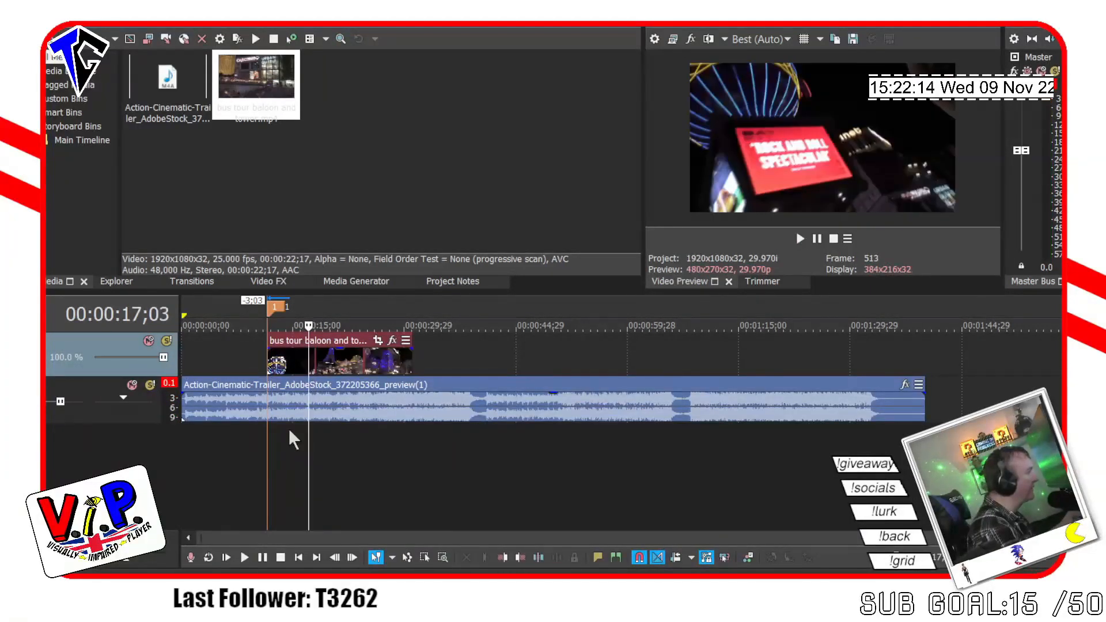
pyautogui.press('m')
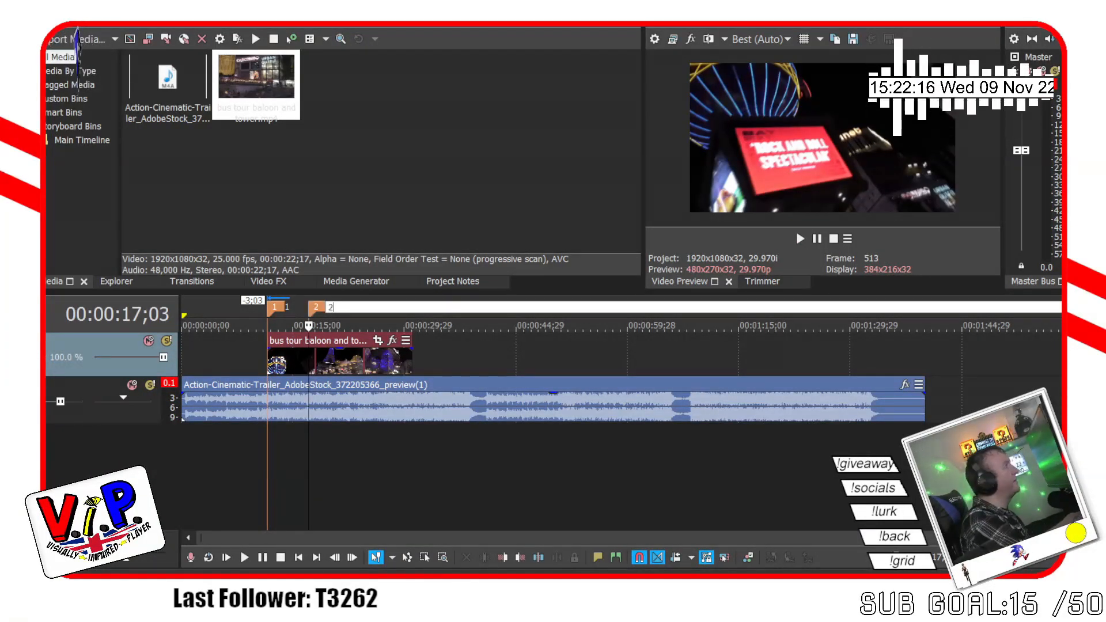
pyautogui.write('2')
pyautogui.press('Return')
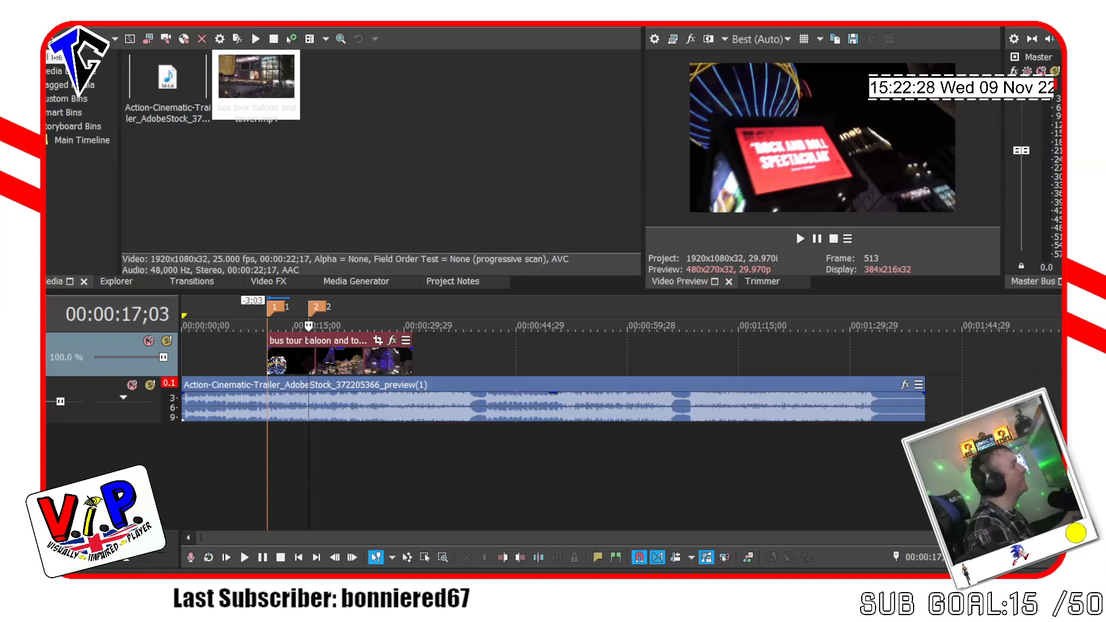
# Preview the footage after marker 2, move the bus tour clip about 8 seconds earlier, and park the playhead at marker 1.
pyautogui.press('space')
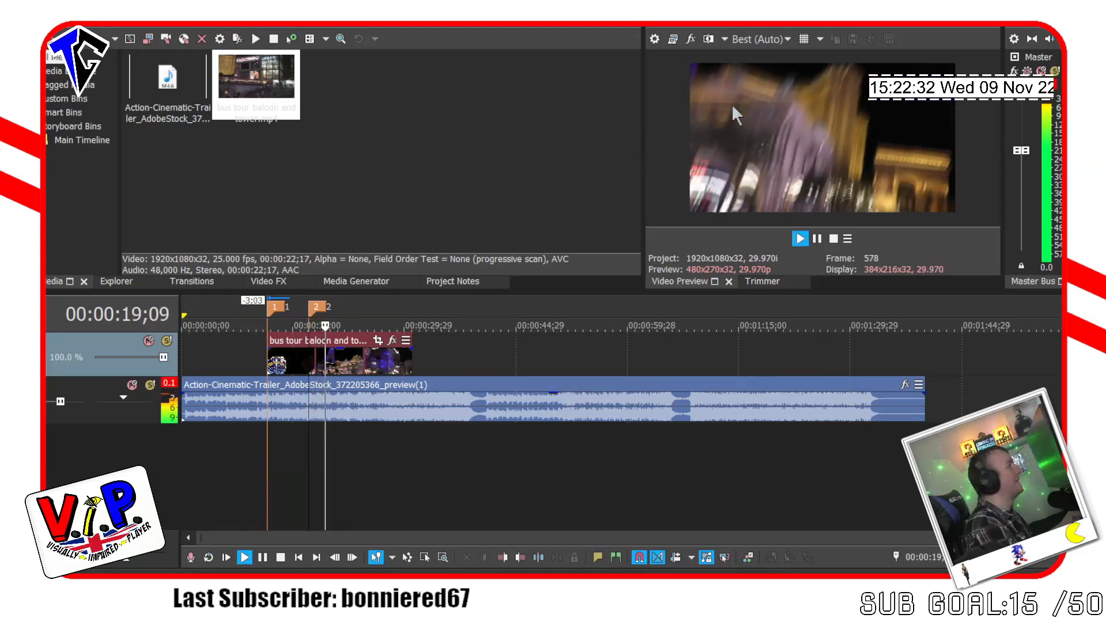
pyautogui.press('space')
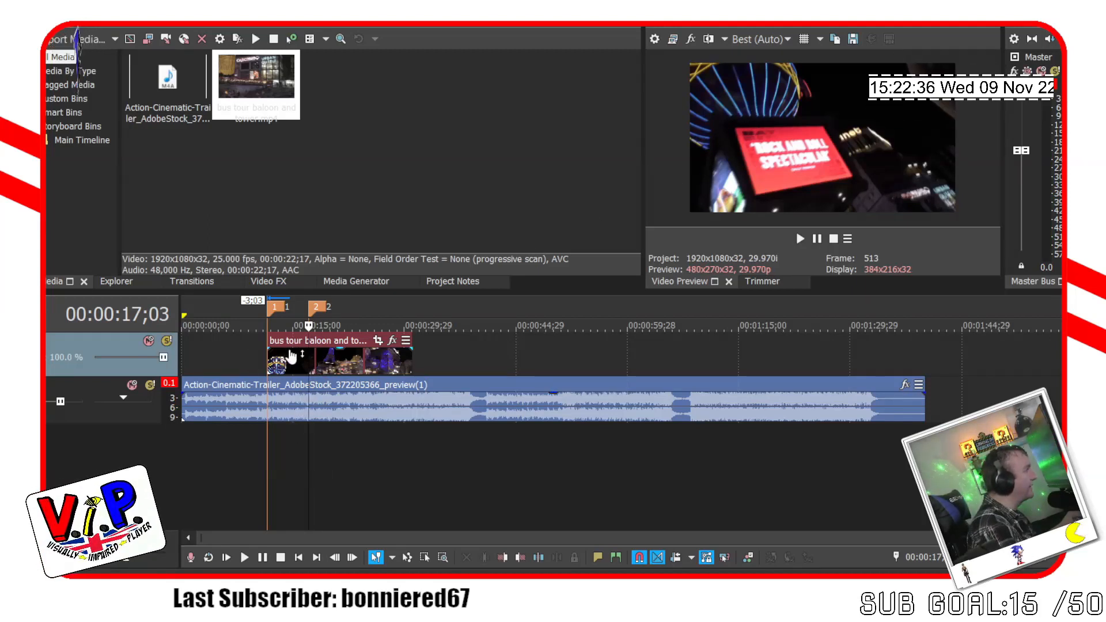
pyautogui.click(347, 370)
pyautogui.moveTo(346, 372); pyautogui.dragTo(284, 370)
pyautogui.click(268, 367)
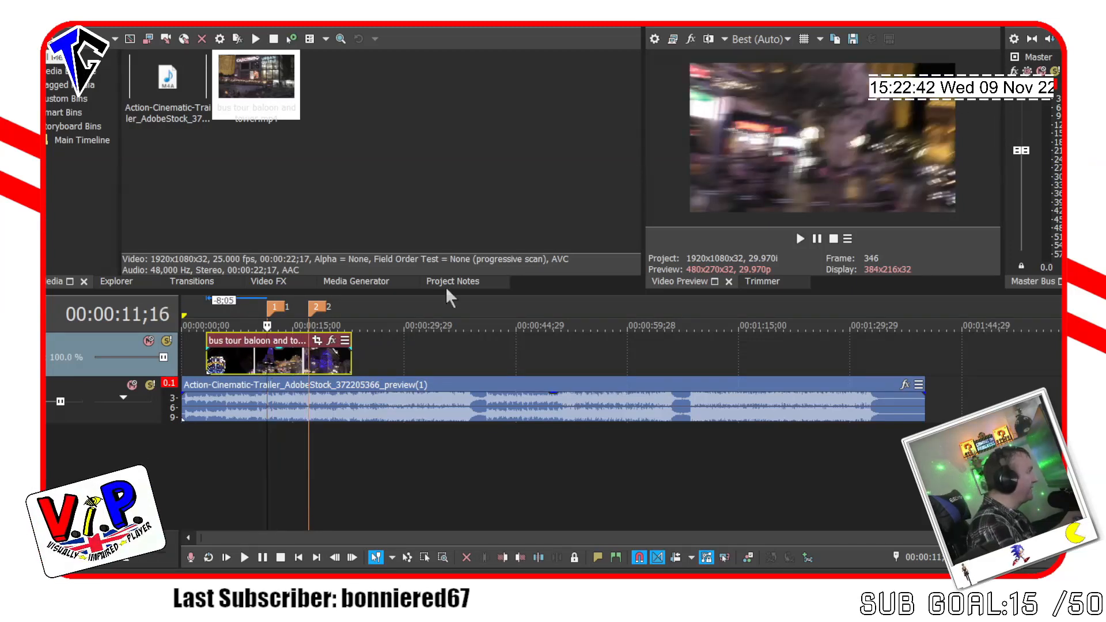
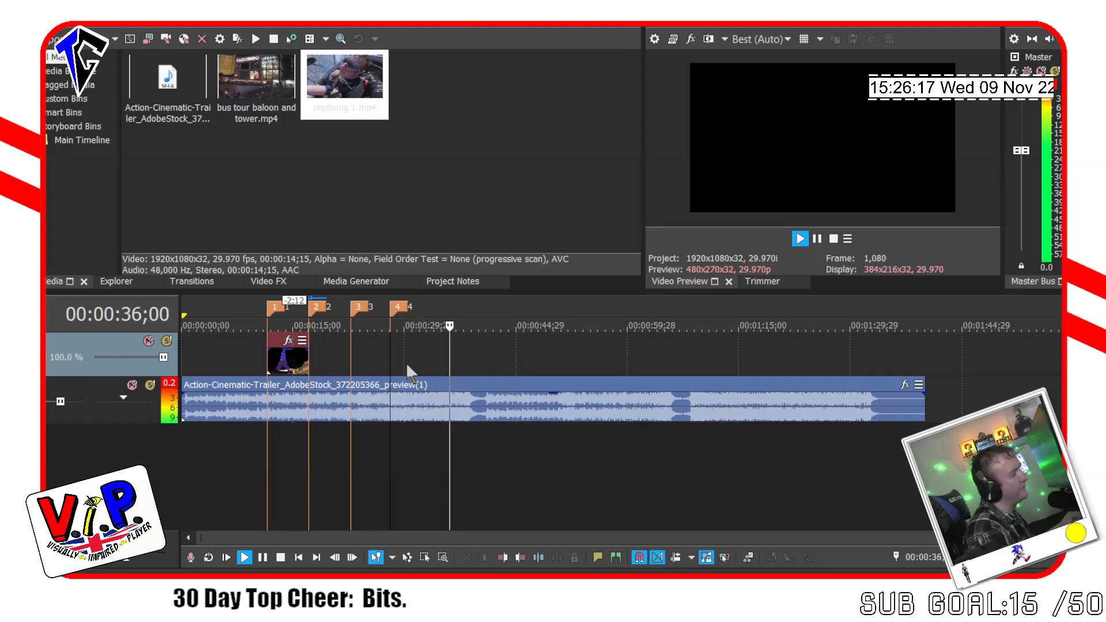
# Listen to the music past marker 4 and through the quiet dip starting at about 00:00:39;09.
pyautogui.press('space')
pyautogui.press('space')
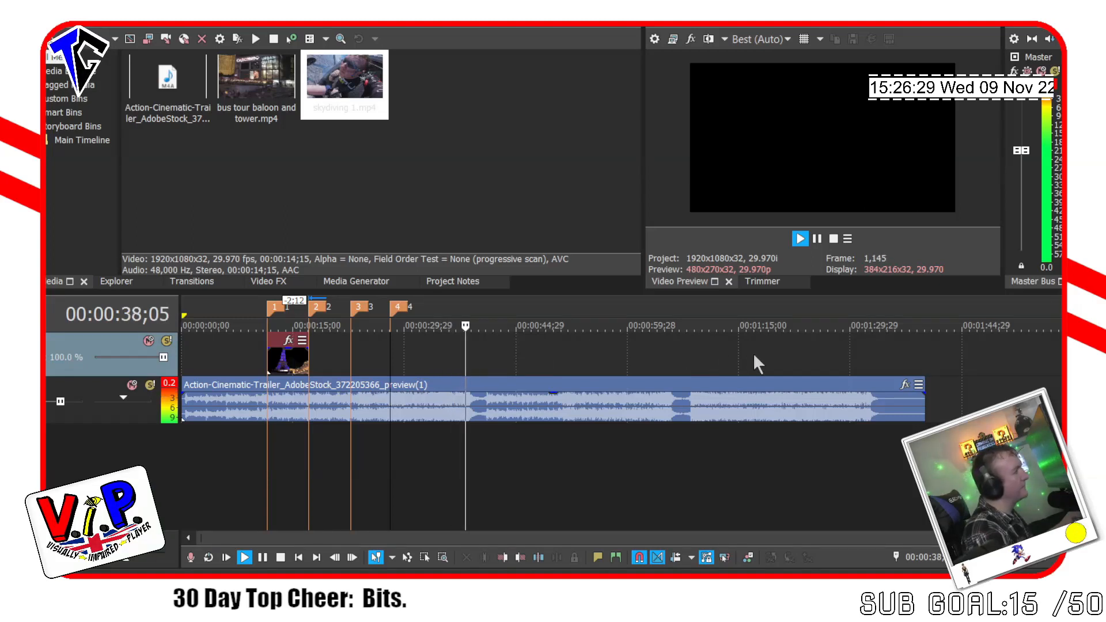
pyautogui.click(473, 363)
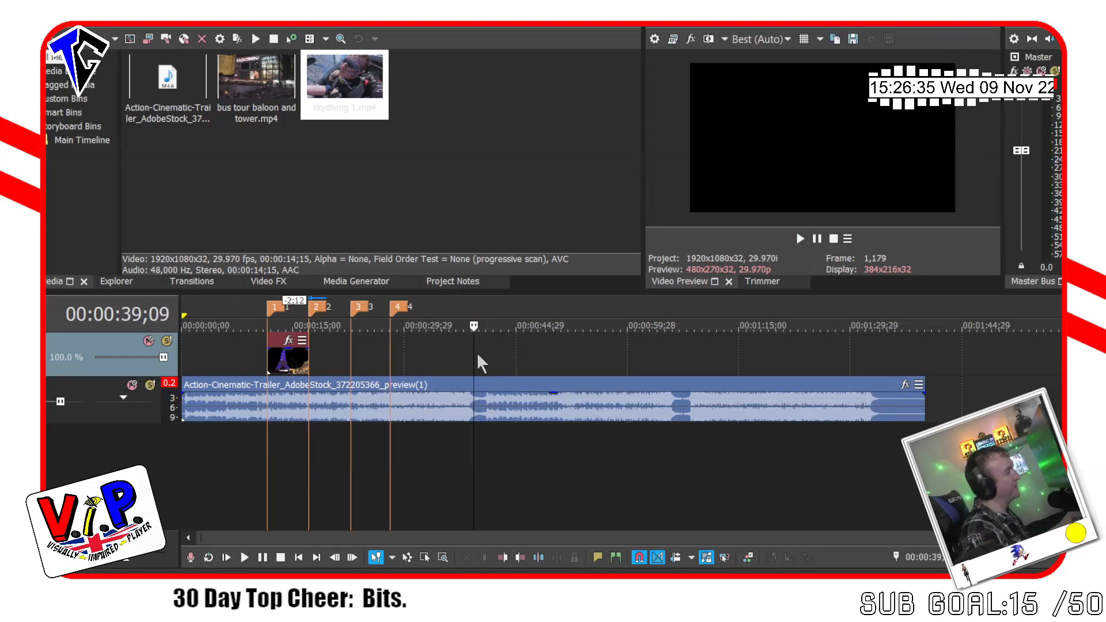
pyautogui.press('space')
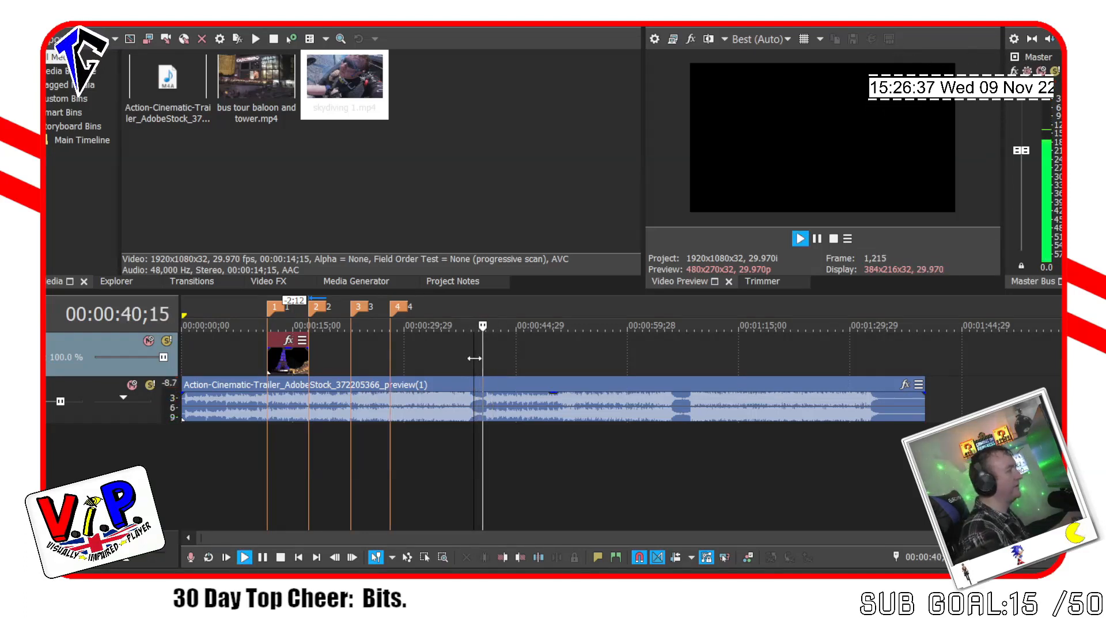
pyautogui.press('space')
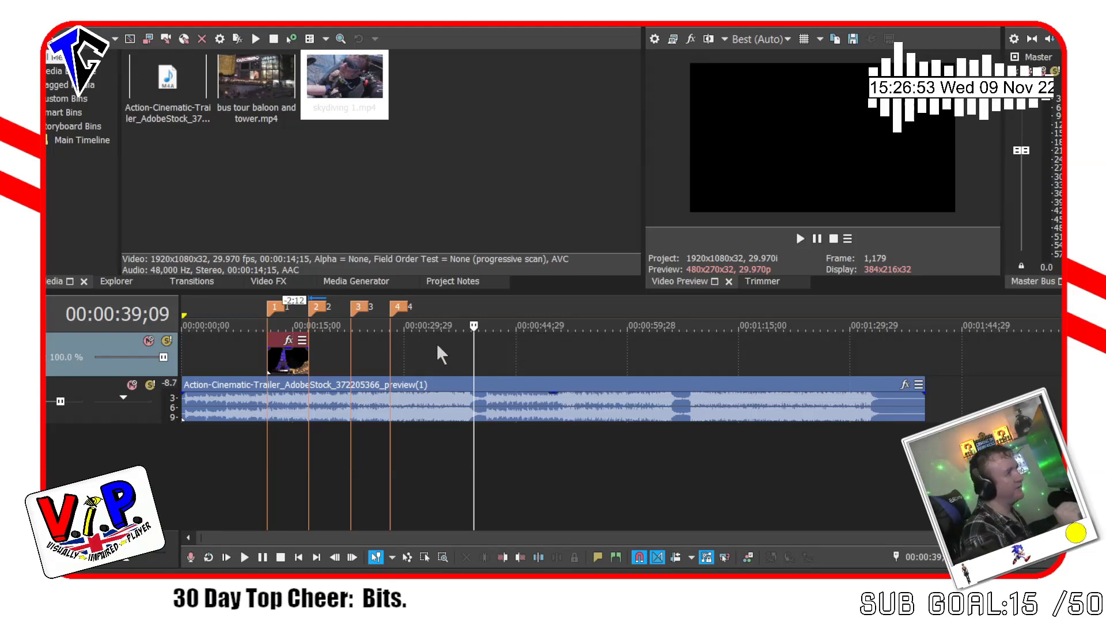
# Replay the music between markers 3 and 4, find the next beat after marker 4, and add marker 5 at 00:00:29;17.
pyautogui.click(365, 352)
pyautogui.press('space')
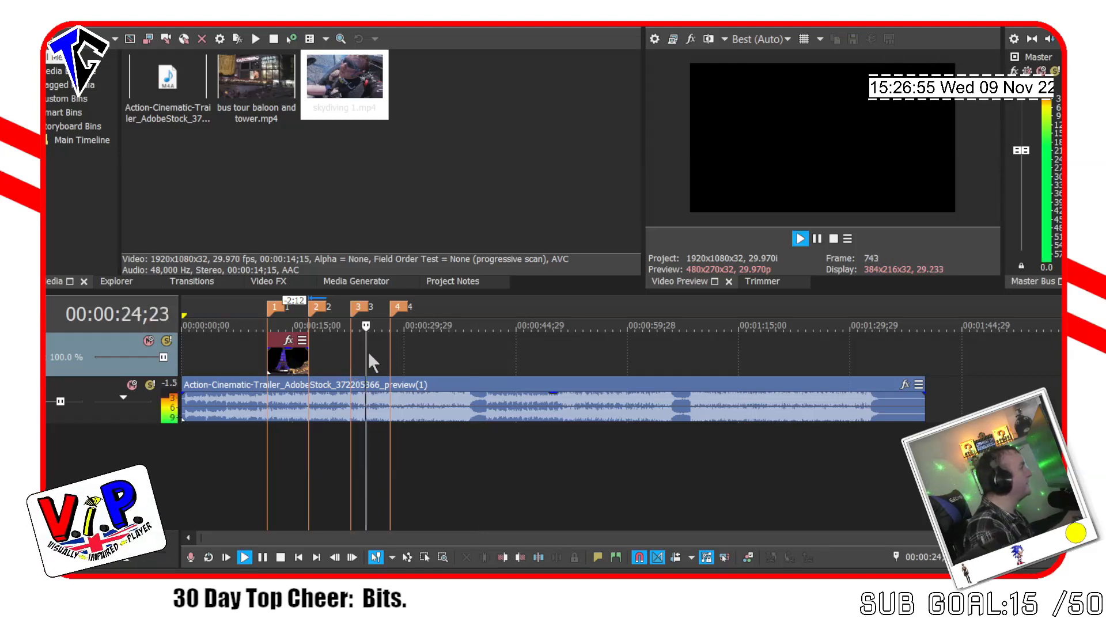
pyautogui.press('space')
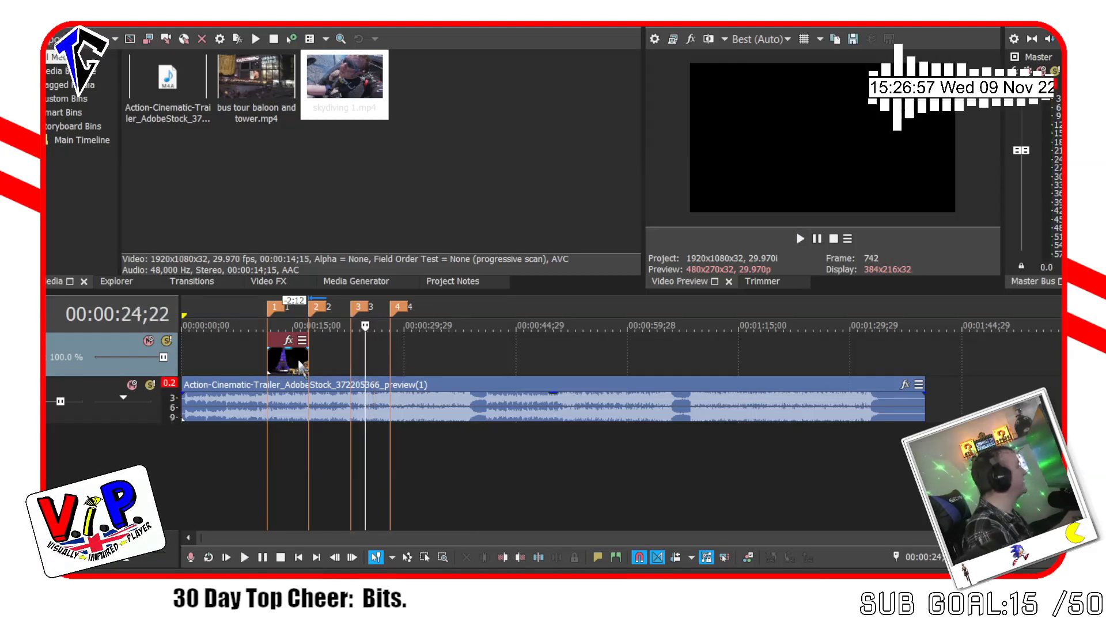
pyautogui.press('space')
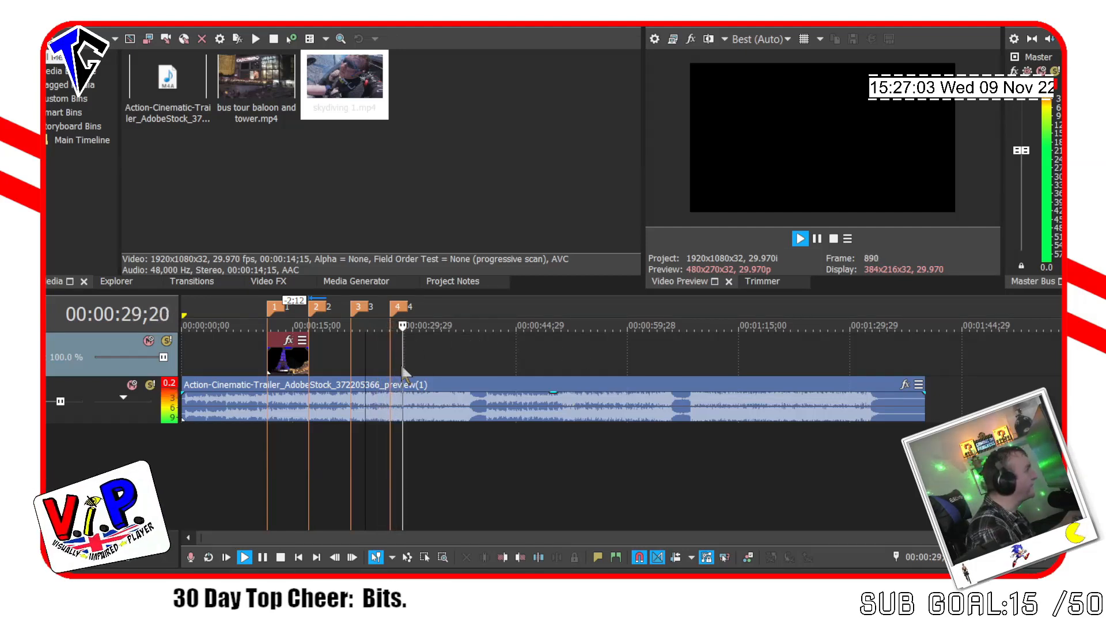
pyautogui.press('space')
pyautogui.press('space')
pyautogui.press('space')
pyautogui.press('space')
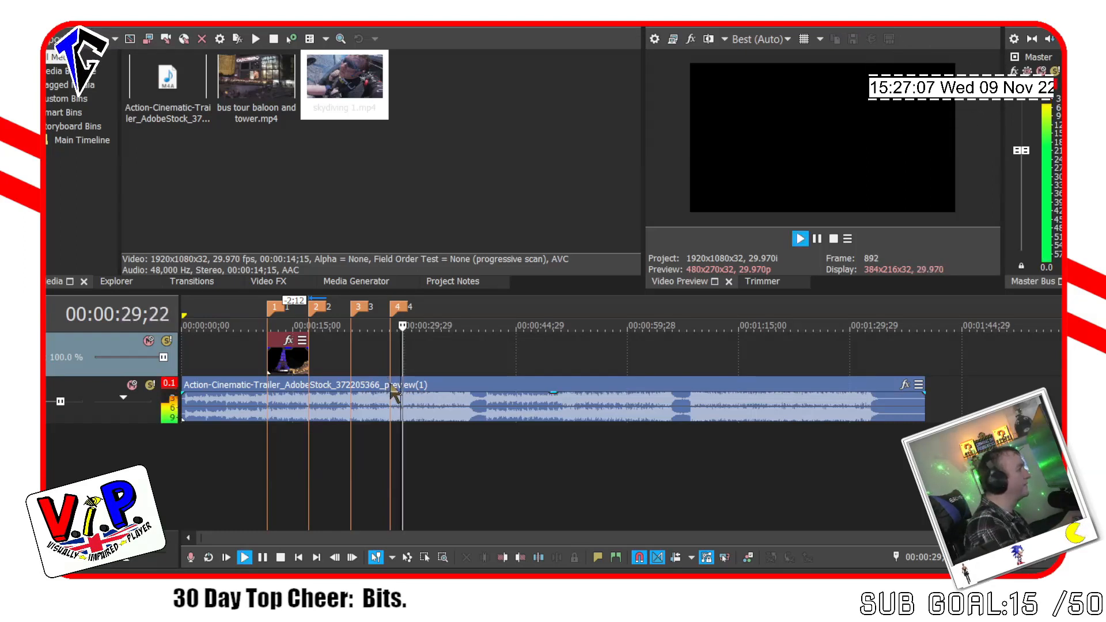
pyautogui.press('space')
pyautogui.press('space')
pyautogui.press('space')
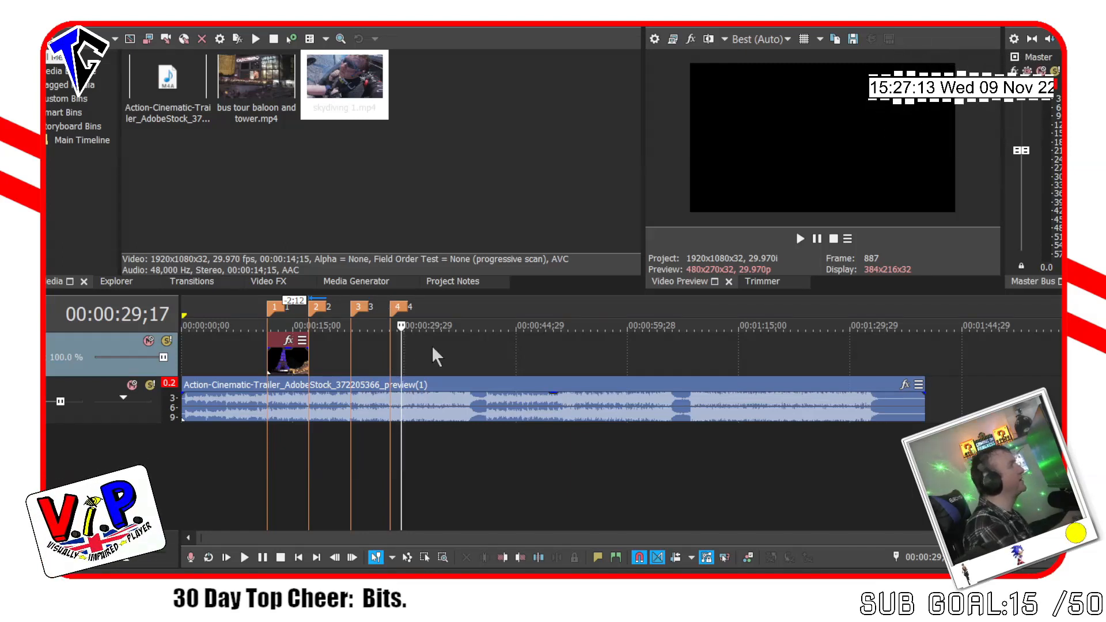
pyautogui.press('m')
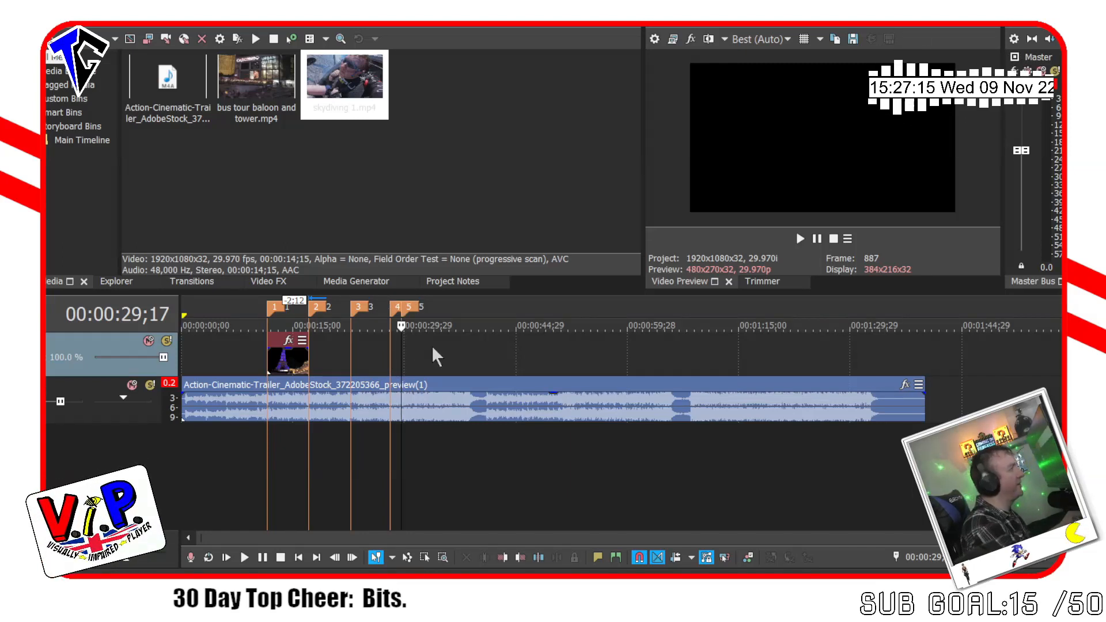
# Play the music on from marker 5 to the following beat and add marker 6 at 00:00:30;20.
pyautogui.press('space')
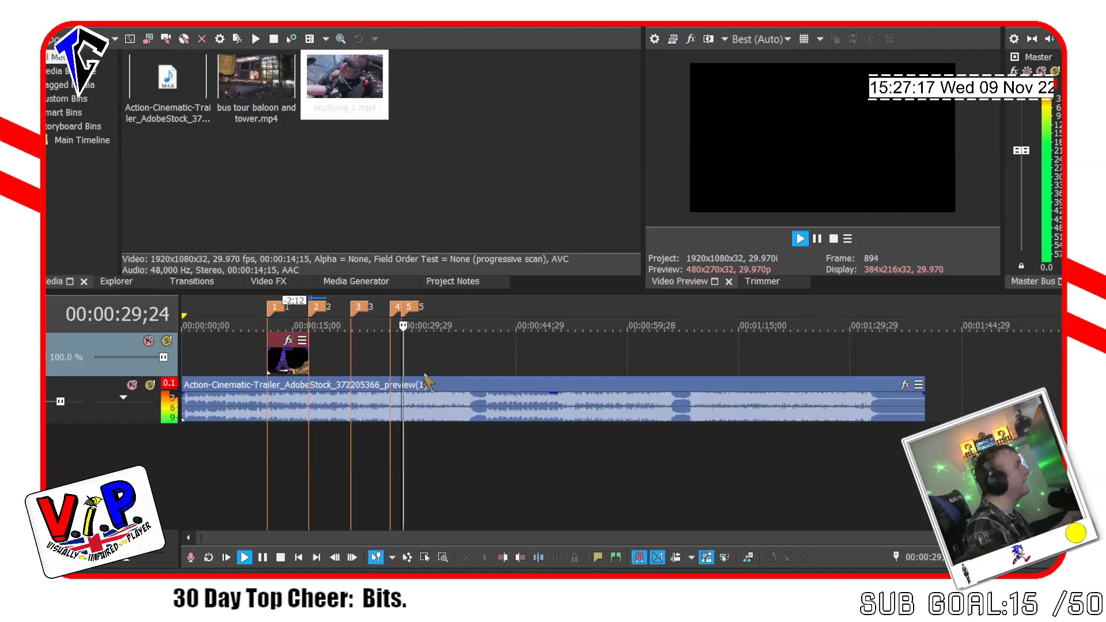
pyautogui.press('space')
pyautogui.click(408, 366)
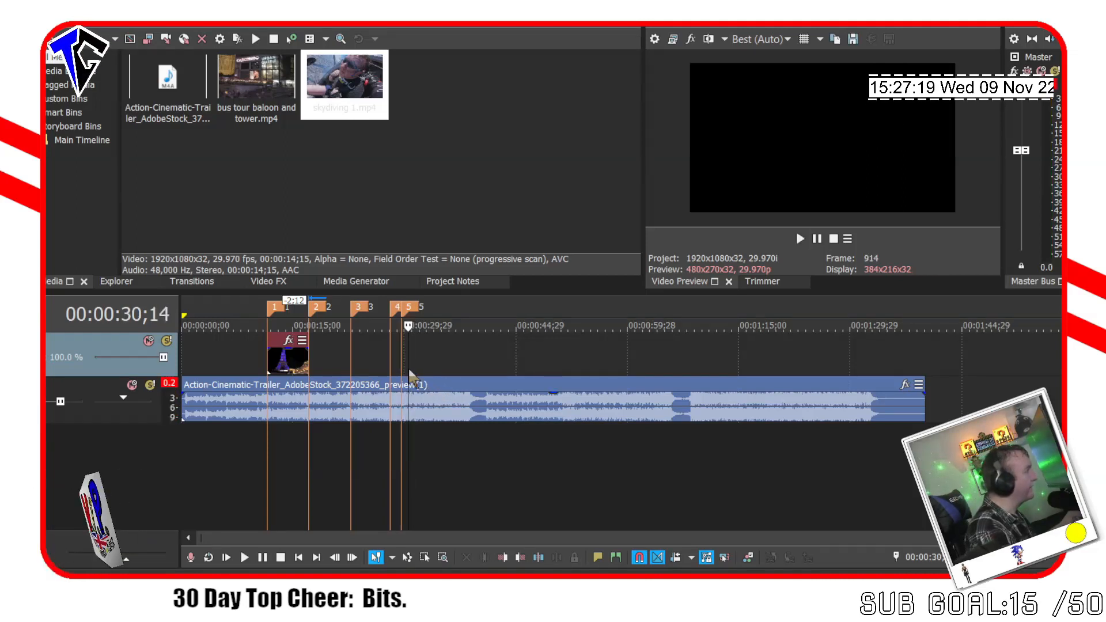
pyautogui.press('space')
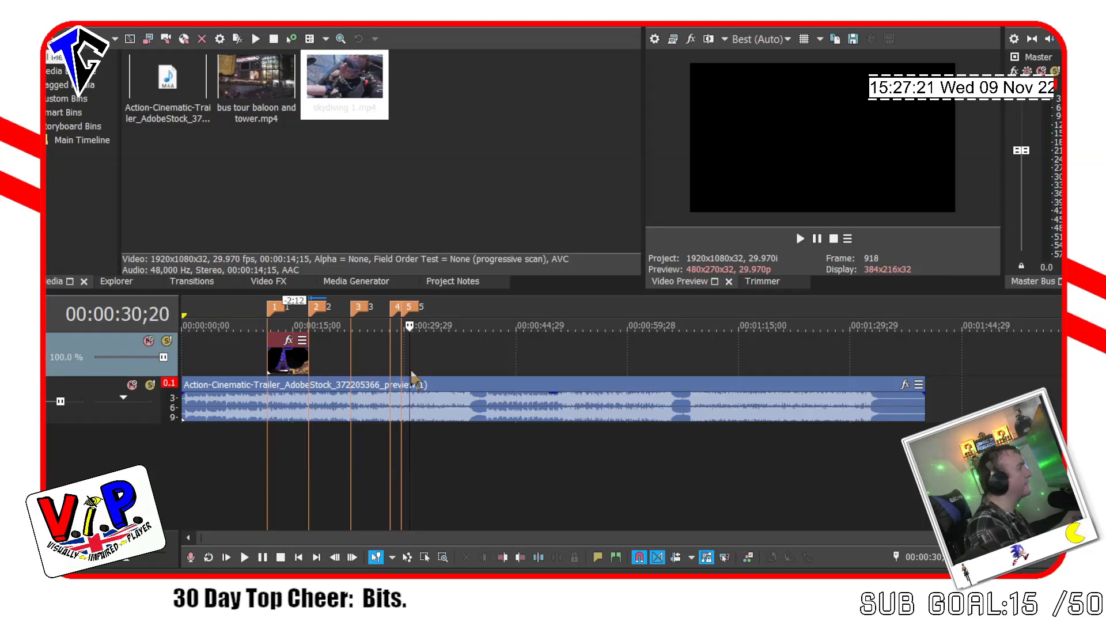
pyautogui.press('space')
pyautogui.press('space')
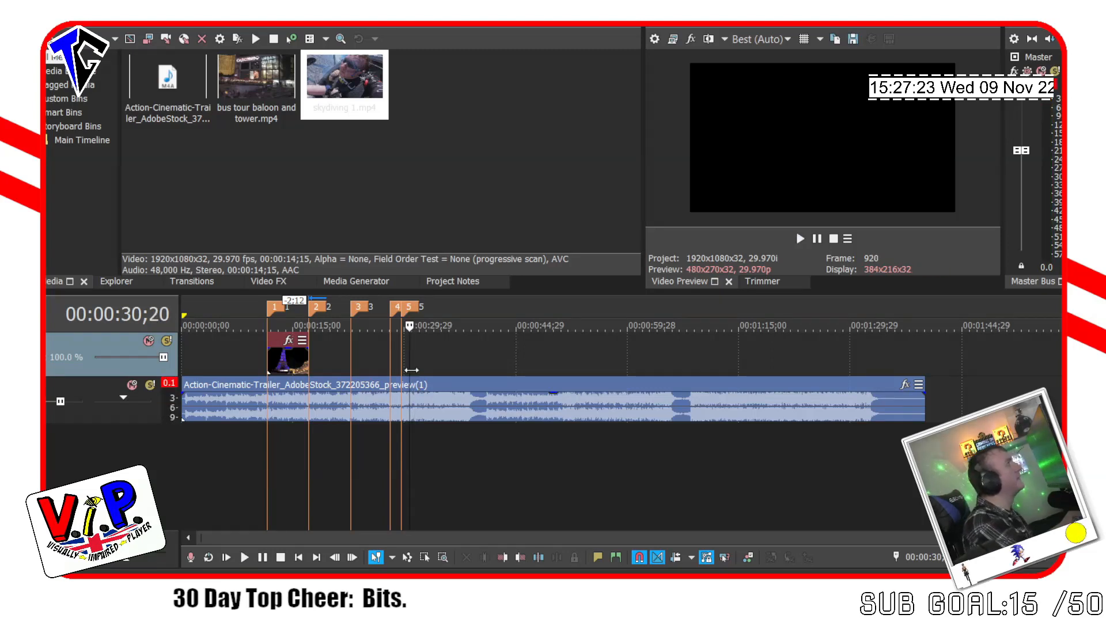
pyautogui.press('m')
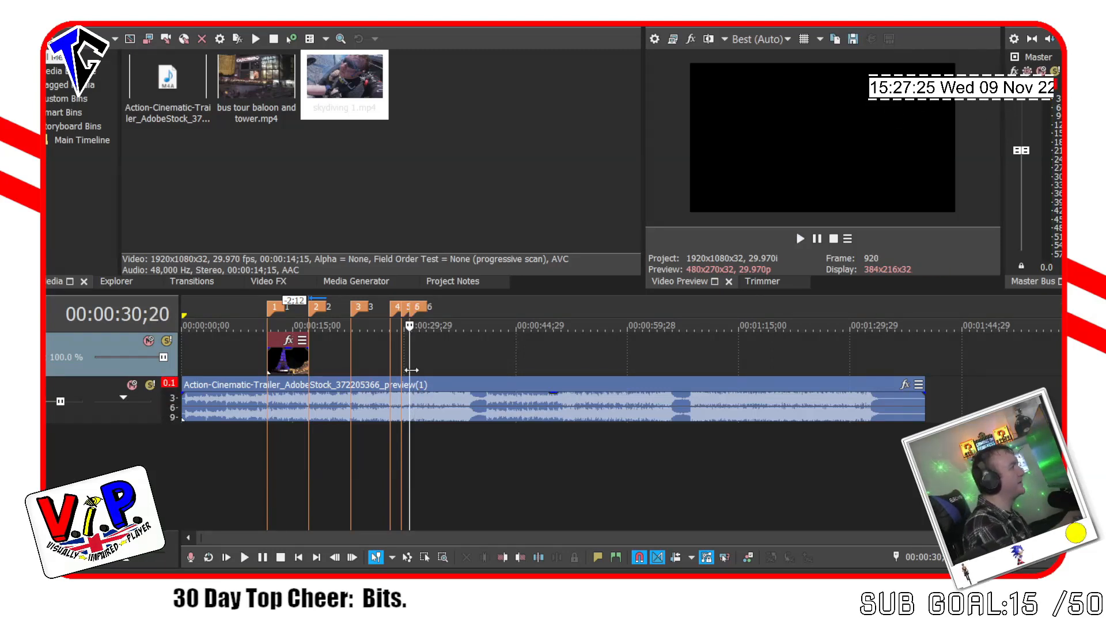
# Play the music on from marker 6, step back to the next beat, and add marker 7 at 00:00:32;05.
pyautogui.press('space')
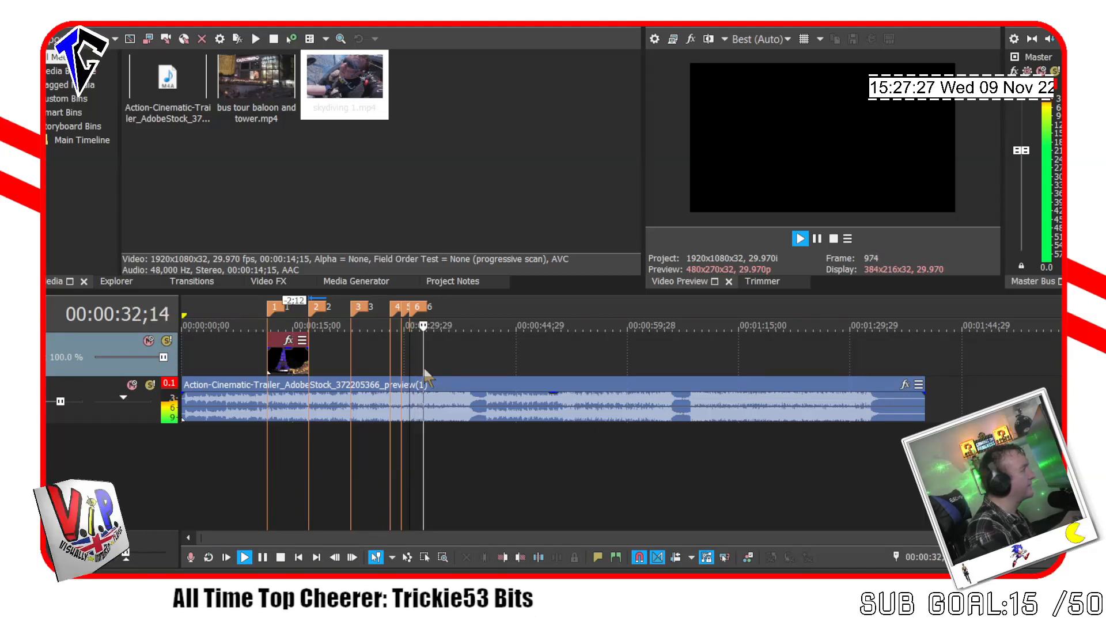
pyautogui.press('space')
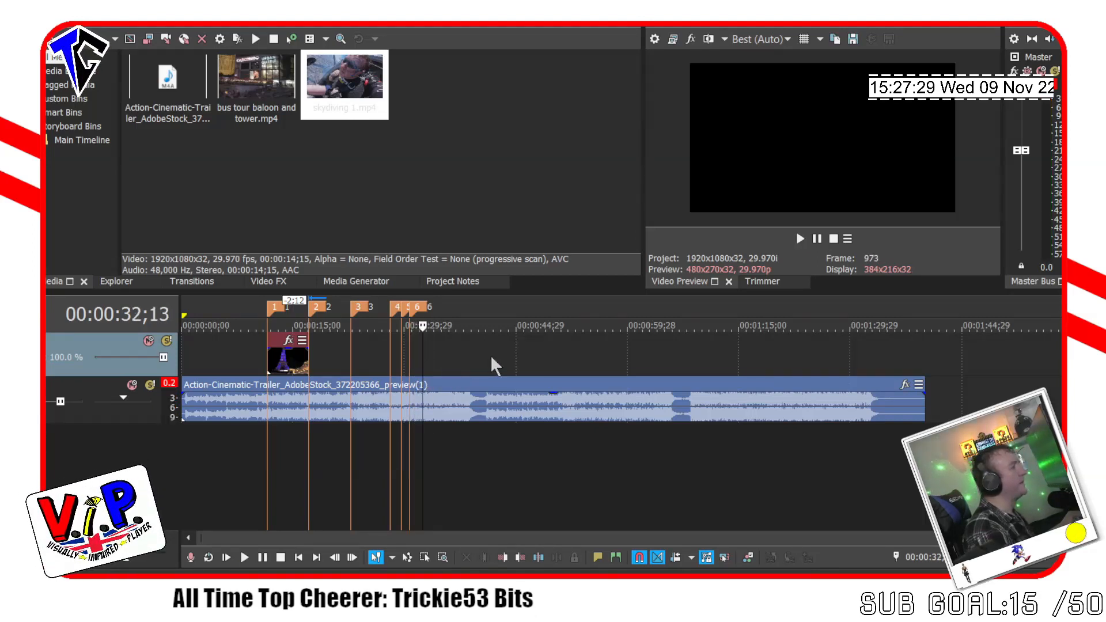
pyautogui.press('space')
pyautogui.press('space')
pyautogui.press('Left')
pyautogui.press('Left')
pyautogui.press('Left')
pyautogui.press('space')
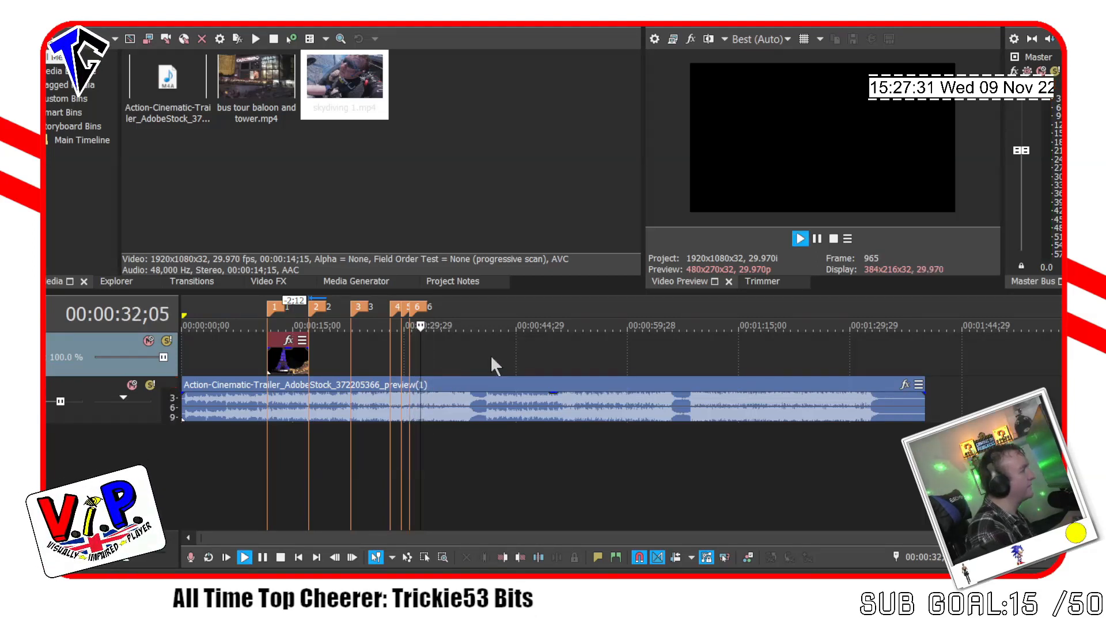
pyautogui.press('space')
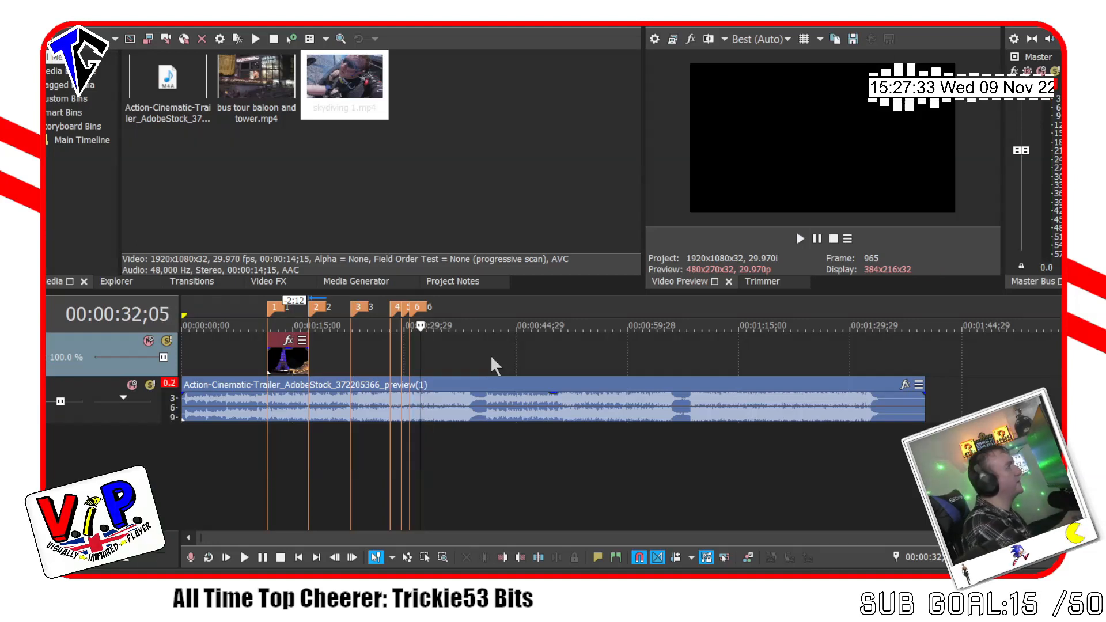
pyautogui.write('m7')
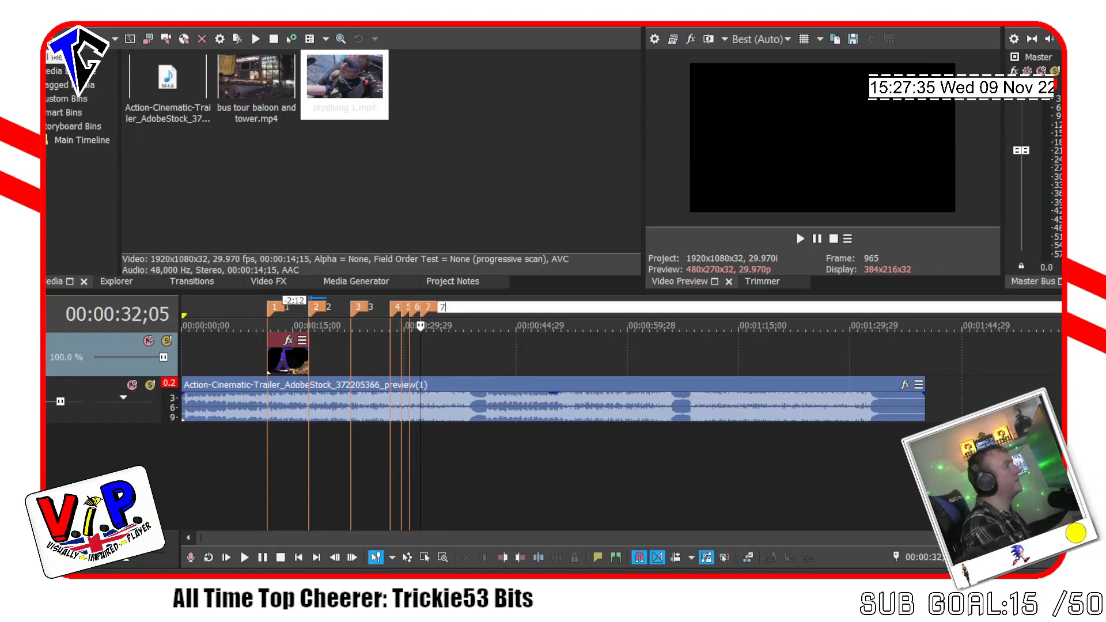
pyautogui.press('Return')
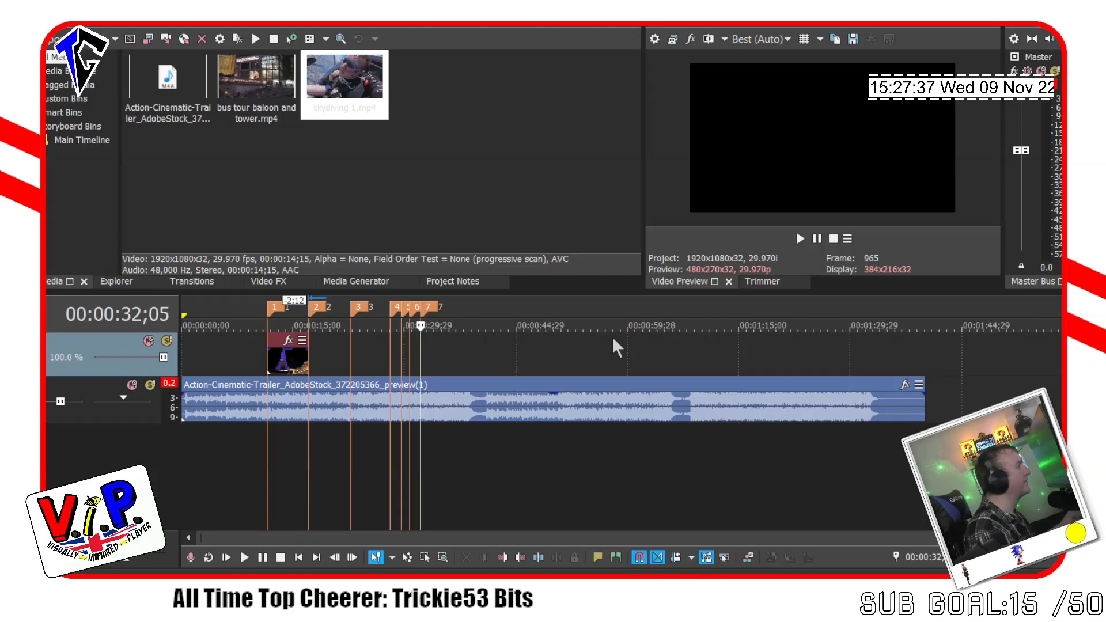
# Play on from marker 7 to the following beat and add marker 8 at 00:00:33;15.
pyautogui.press('space')
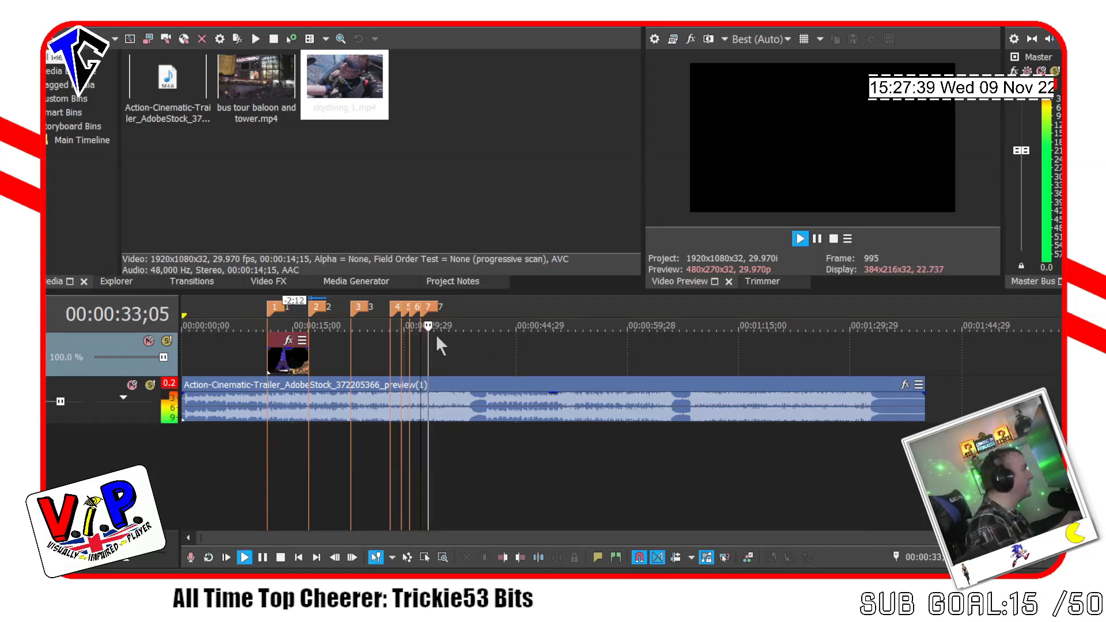
pyautogui.press('space')
pyautogui.press('space')
pyautogui.press('space')
pyautogui.press('Left')
pyautogui.press('space')
pyautogui.press('space')
pyautogui.press('m')
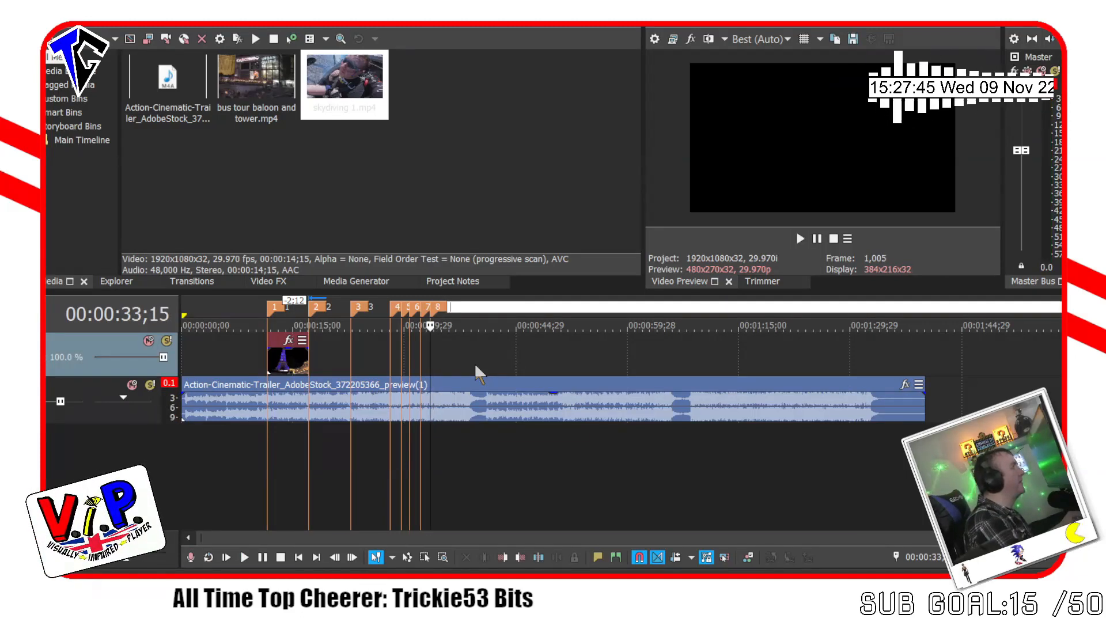
pyautogui.press('Return')
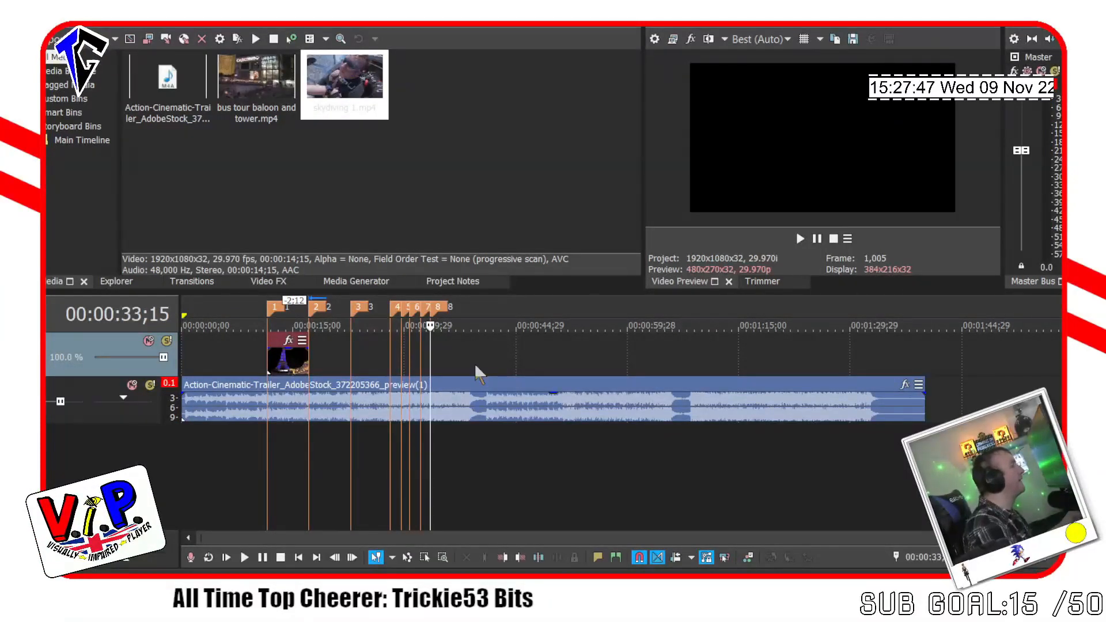
# Replay the music just after marker 8 repeatedly, nudging the playhead by small amounts to locate the next beat.
pyautogui.press('space')
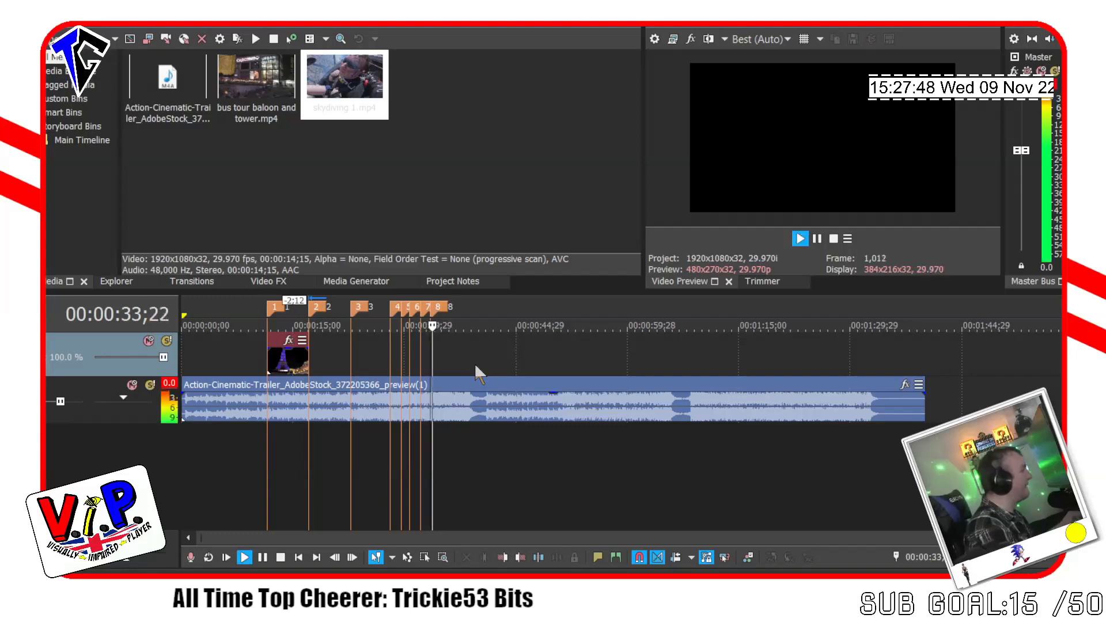
pyautogui.click(439, 364)
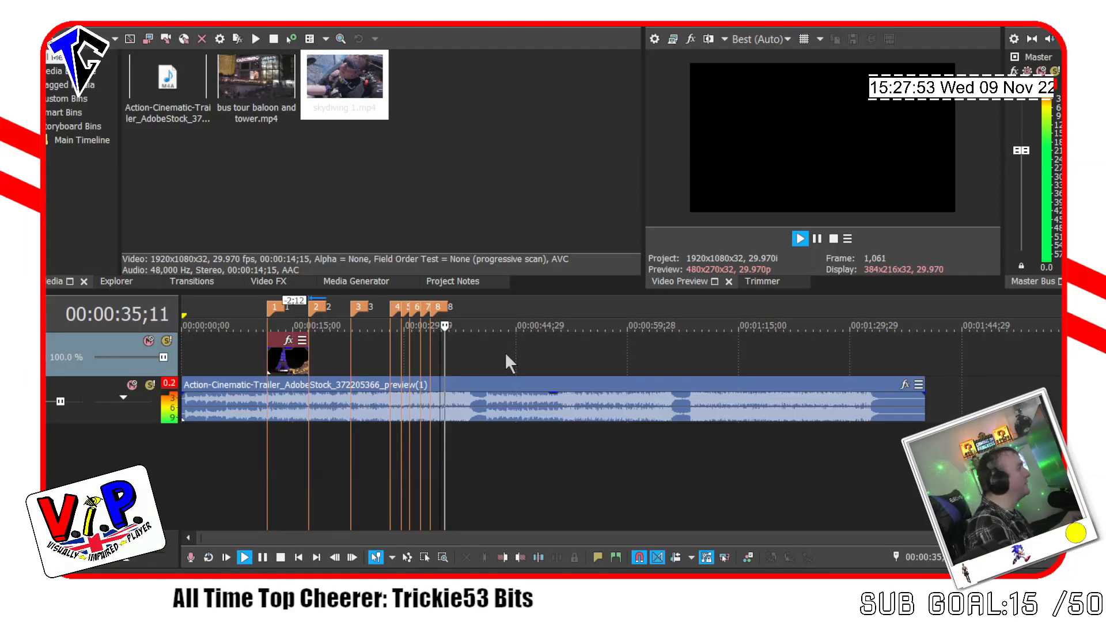
pyautogui.press('space')
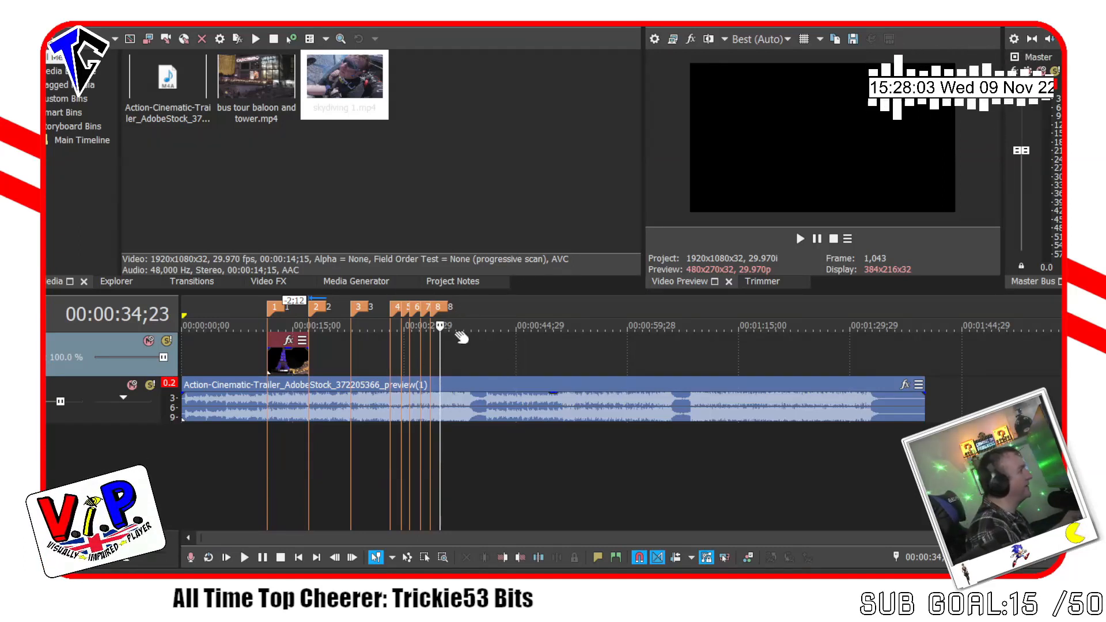
pyautogui.press('space')
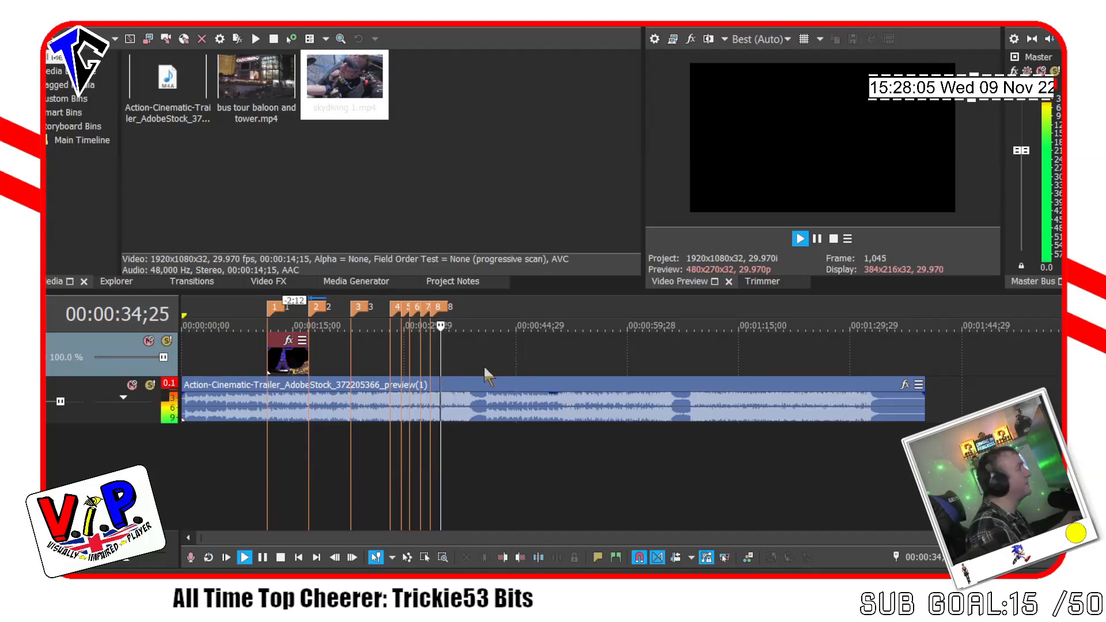
pyautogui.press('space')
pyautogui.press('Left')
pyautogui.press('Left')
pyautogui.press('Left')
pyautogui.press('space')
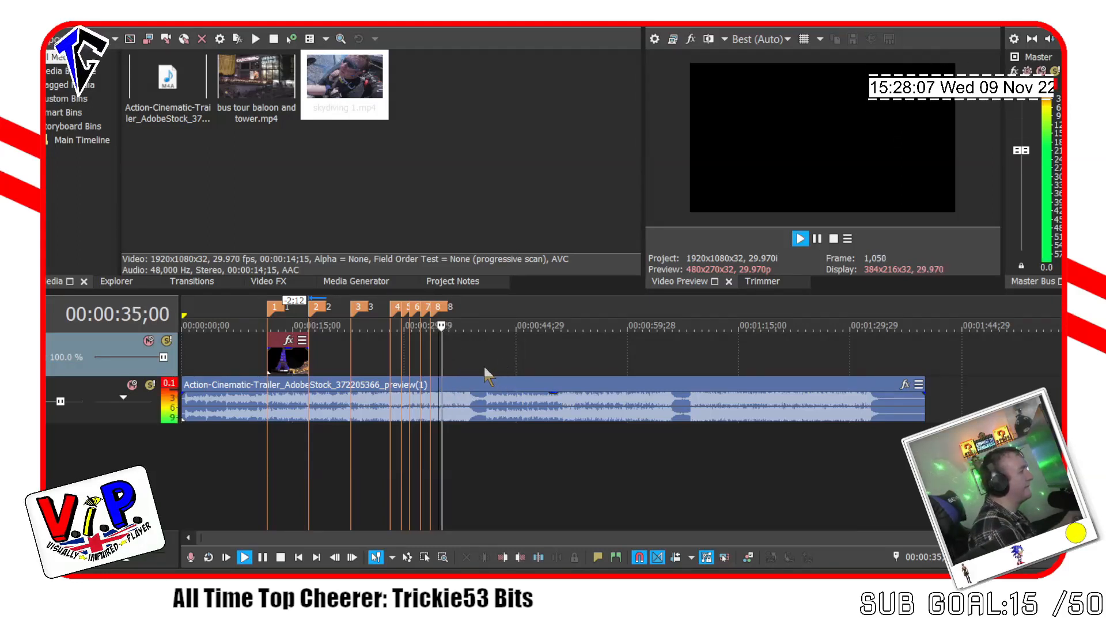
pyautogui.press('space')
pyautogui.press('Left')
pyautogui.press('Left')
pyautogui.press('space')
pyautogui.press('space')
pyautogui.press('Right')
pyautogui.press('Right')
pyautogui.press('Right')
pyautogui.press('Right')
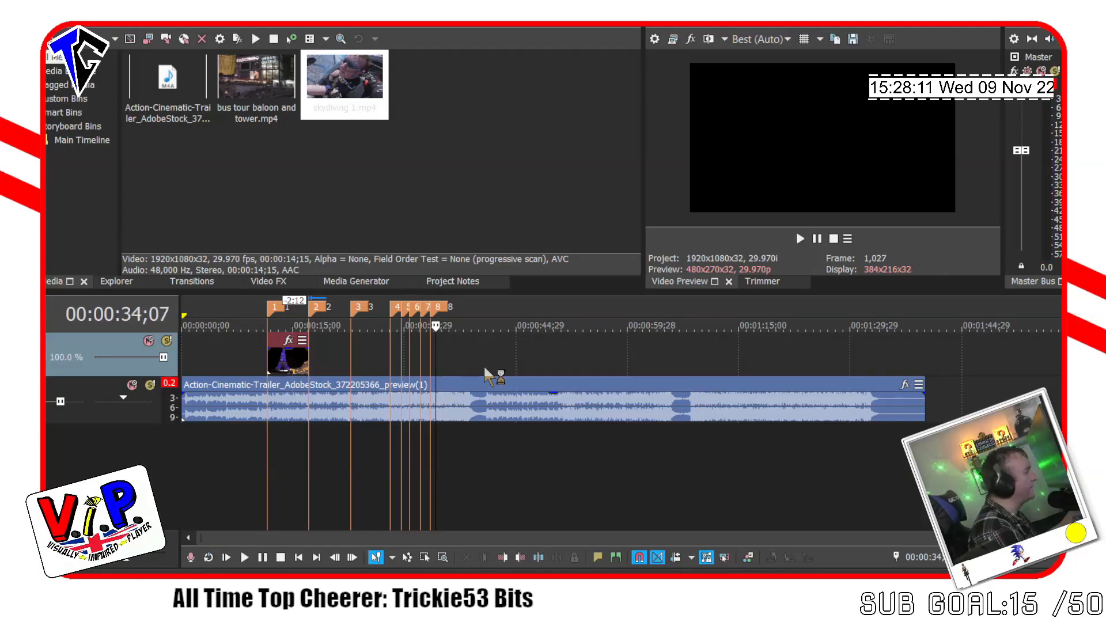
# Replay the stretch after marker 8 up to the next beat and add marker 9 at 00:00:34;21.
pyautogui.press('space')
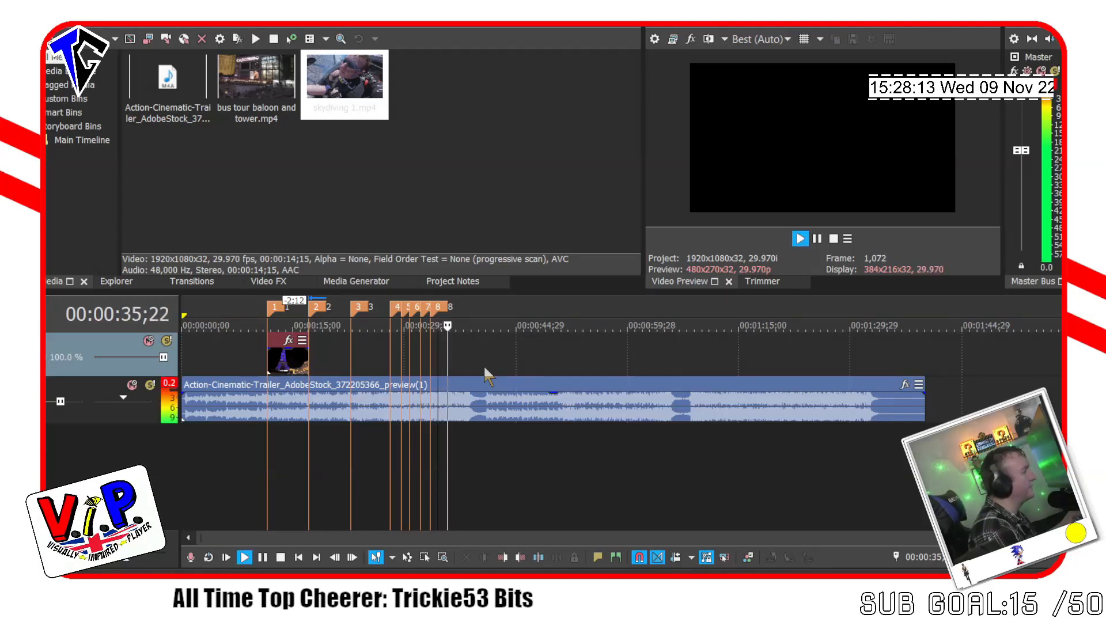
pyautogui.press('space')
pyautogui.press('space')
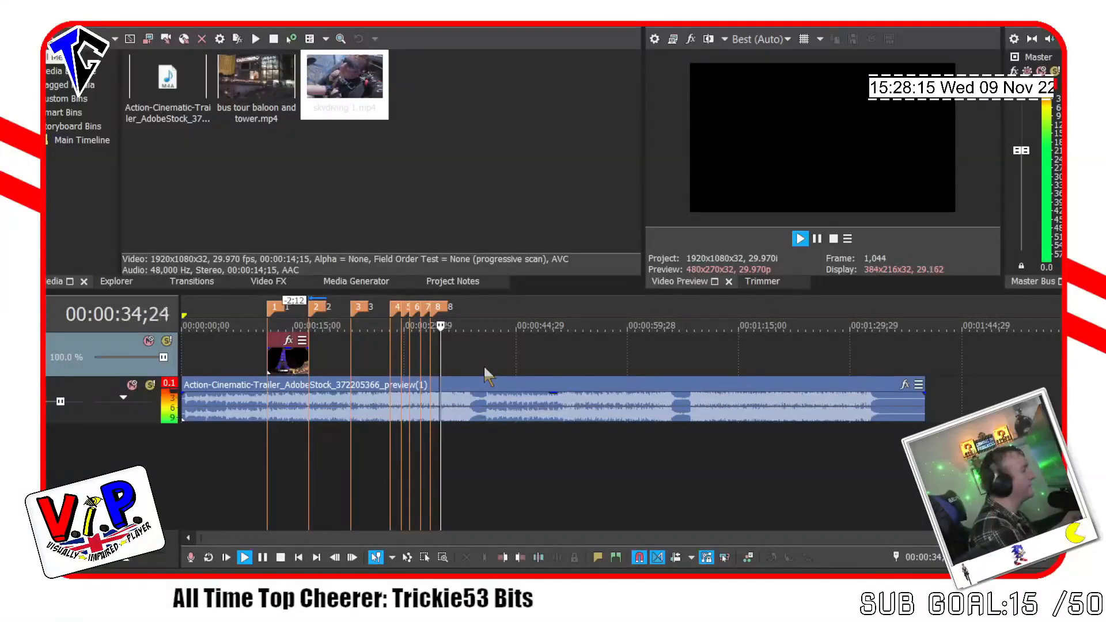
pyautogui.press('space')
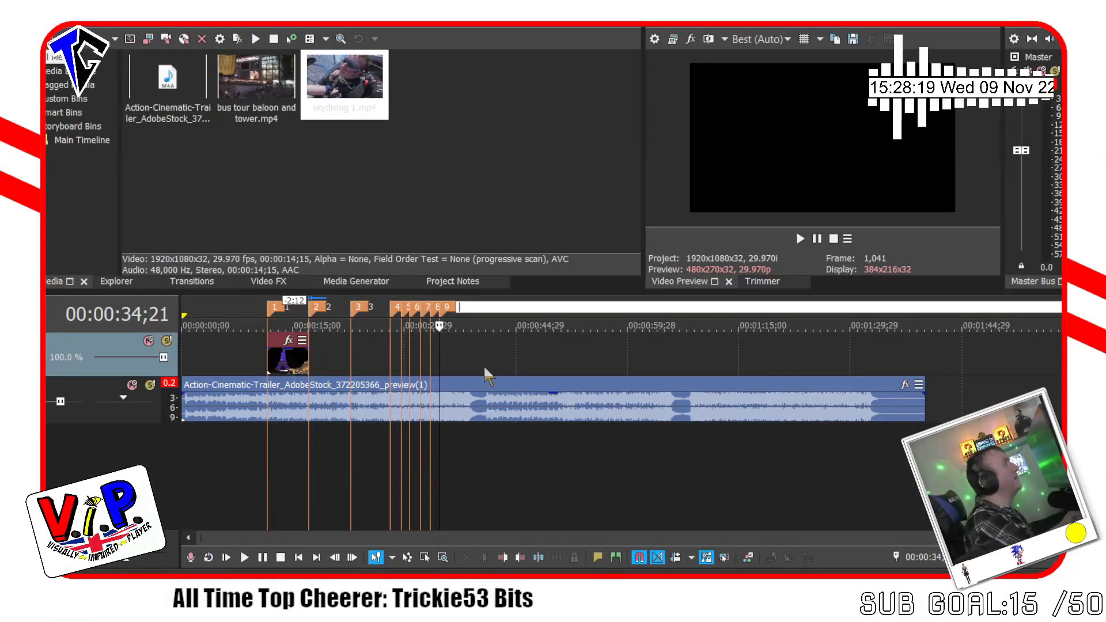
pyautogui.press('m')
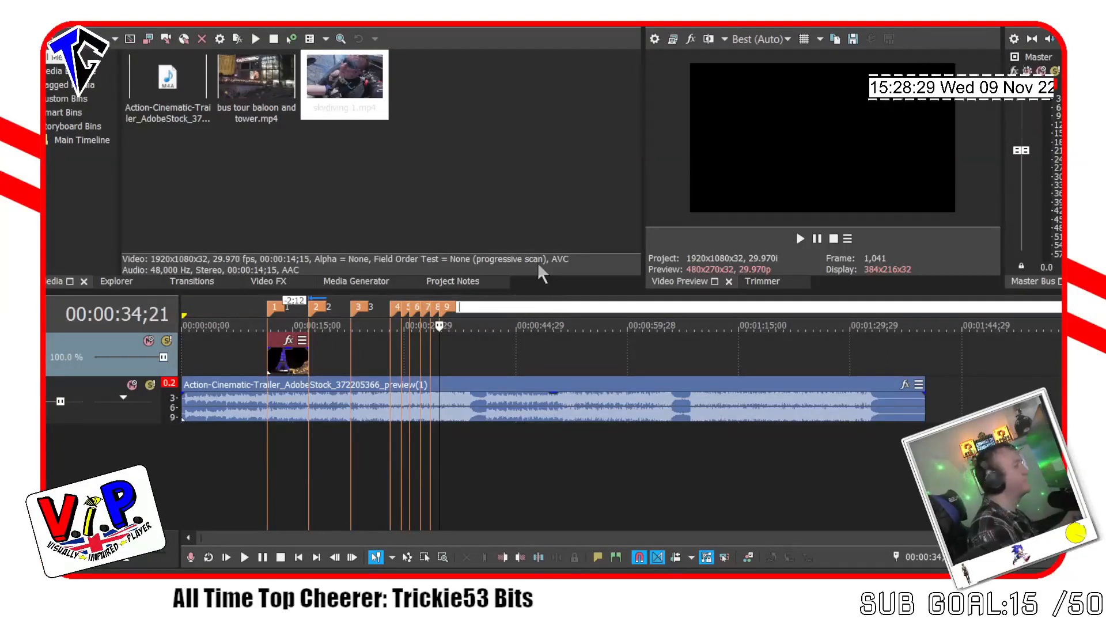
pyautogui.press('Return')
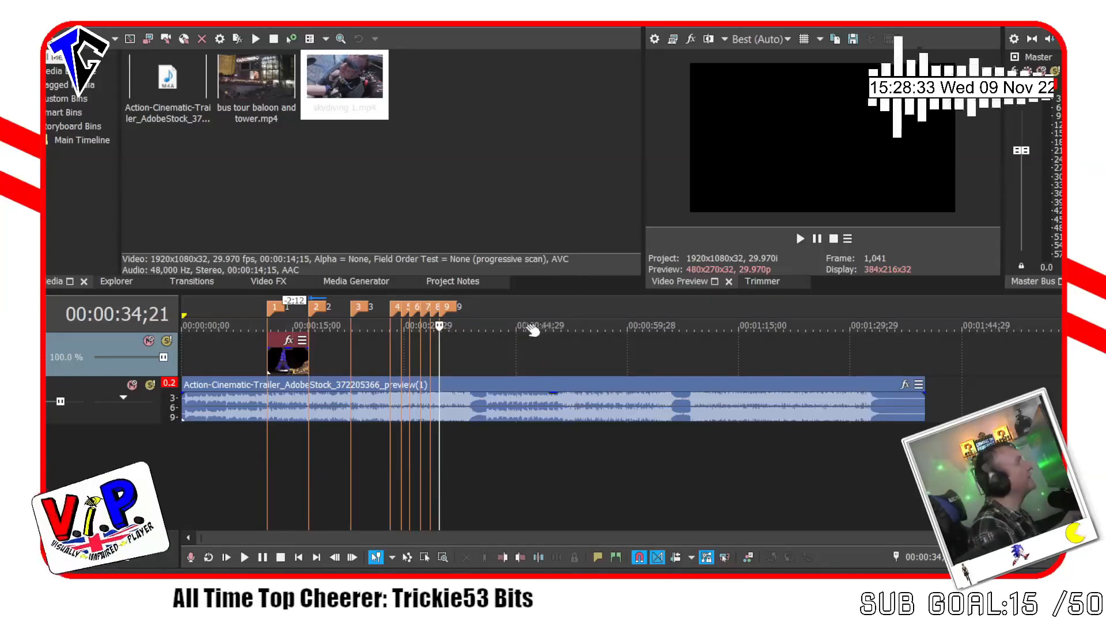
# Play the music from marker 9, narrow in on the following beat, and add marker 10 at 00:00:36;05.
pyautogui.click(458, 306)
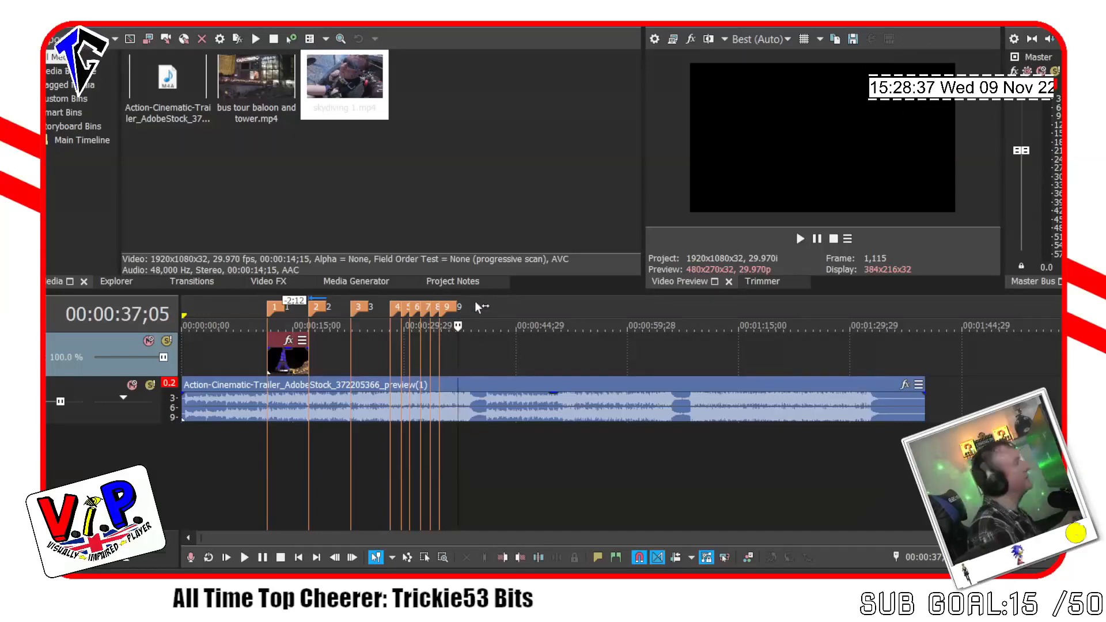
pyautogui.click(438, 343)
pyautogui.press('space')
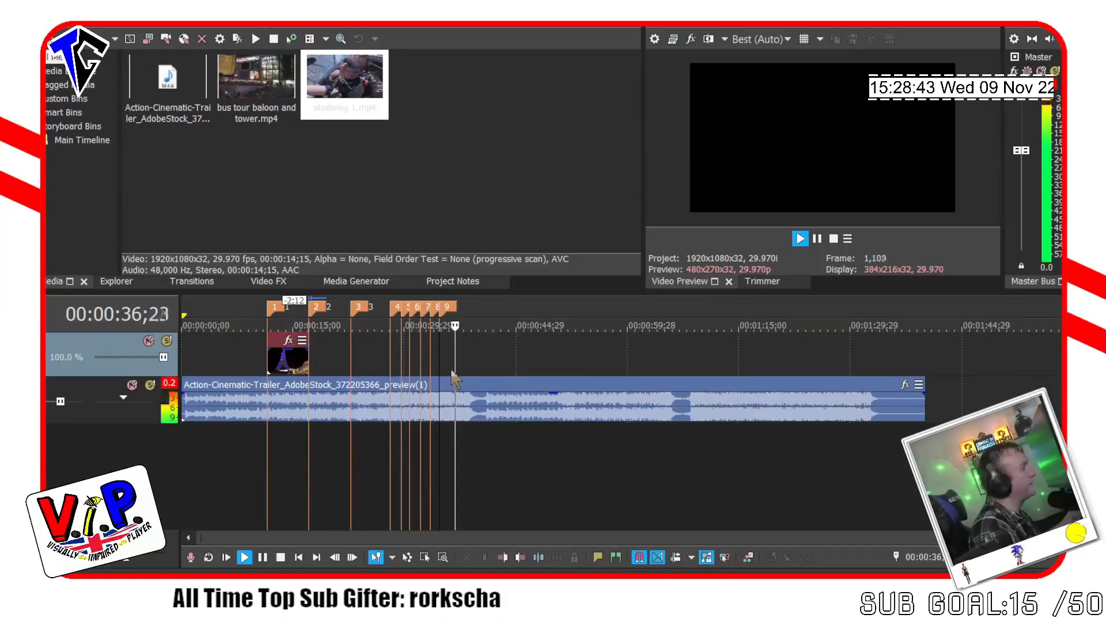
pyautogui.press('space')
pyautogui.press('space')
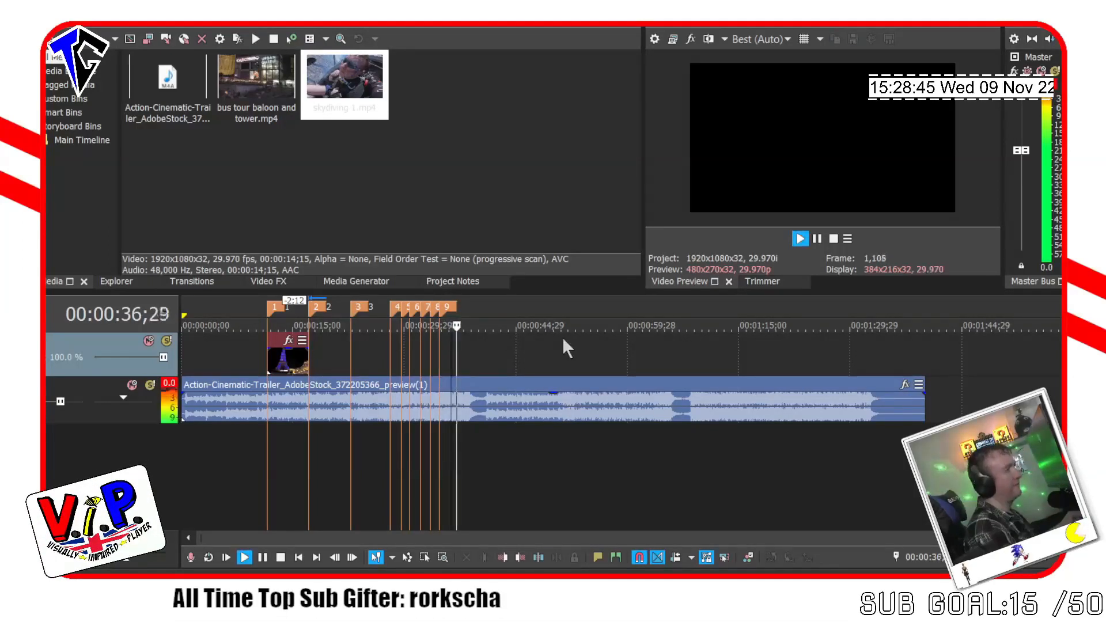
pyautogui.press('space')
pyautogui.press('Left')
pyautogui.press('space')
pyautogui.press('space')
pyautogui.press('space')
pyautogui.press('space')
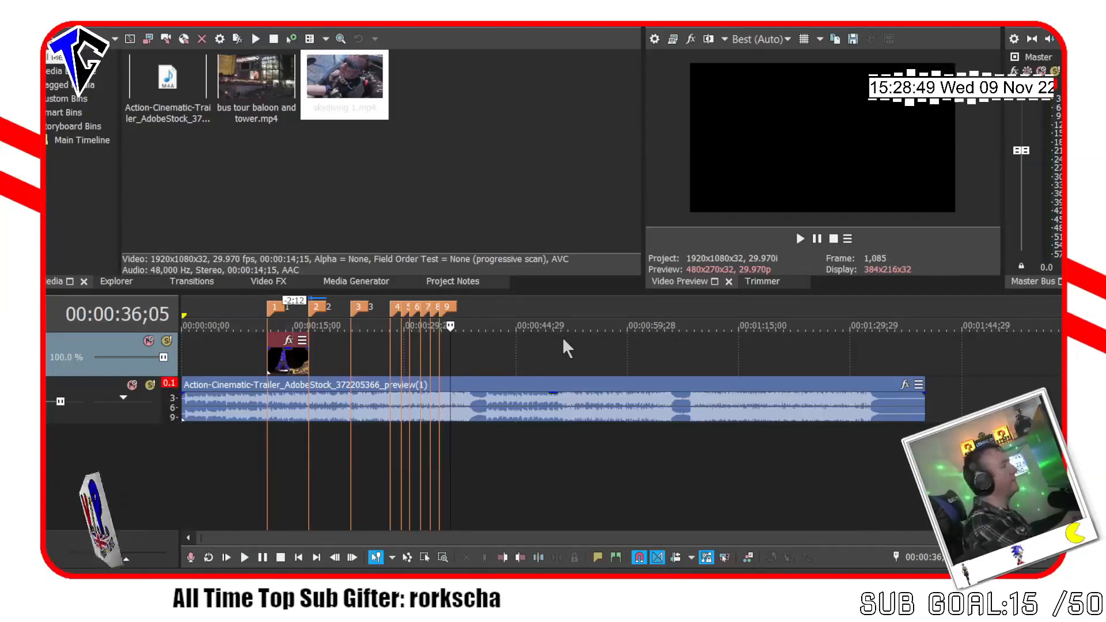
pyautogui.write('m')
pyautogui.write('10')
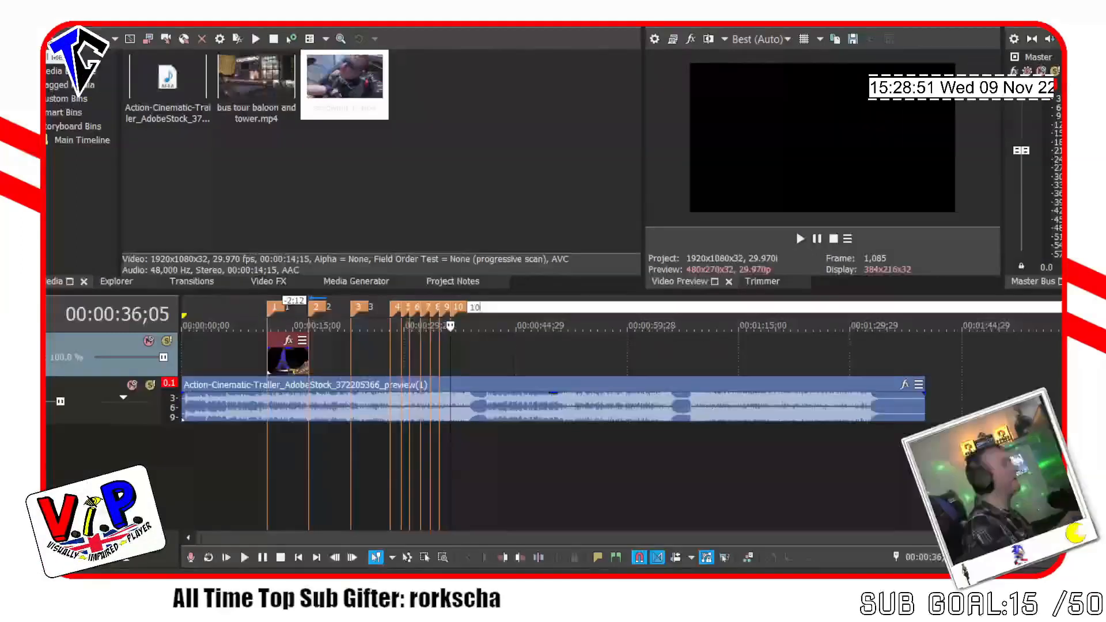
pyautogui.press('Return')
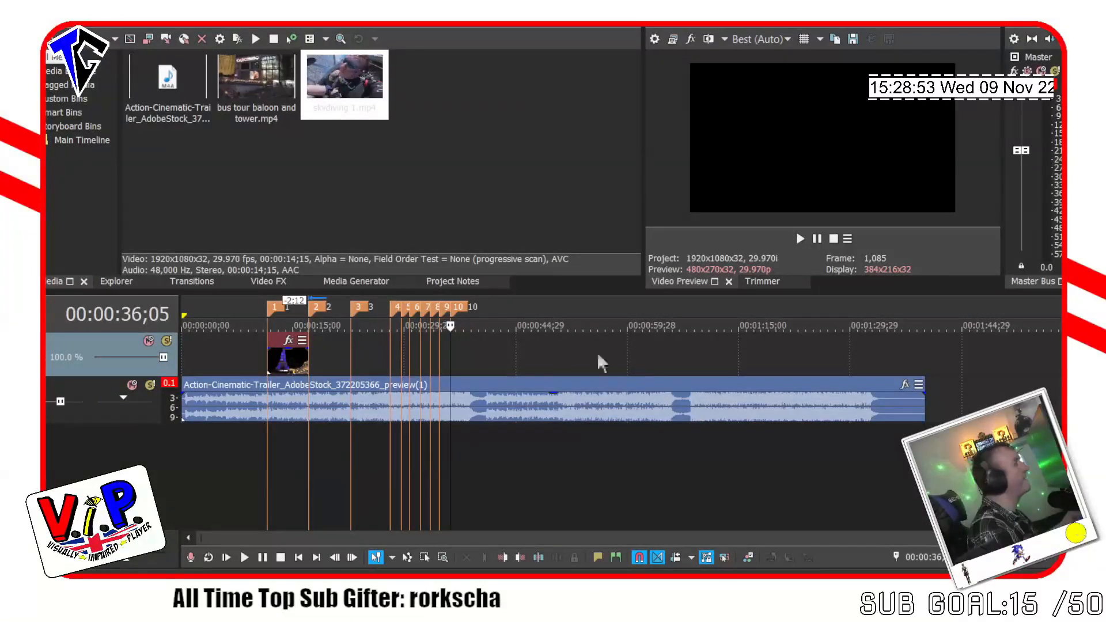
# Play the music on from marker 10 and replay the passage around 00:00:41 to search for the next beat.
pyautogui.press('space')
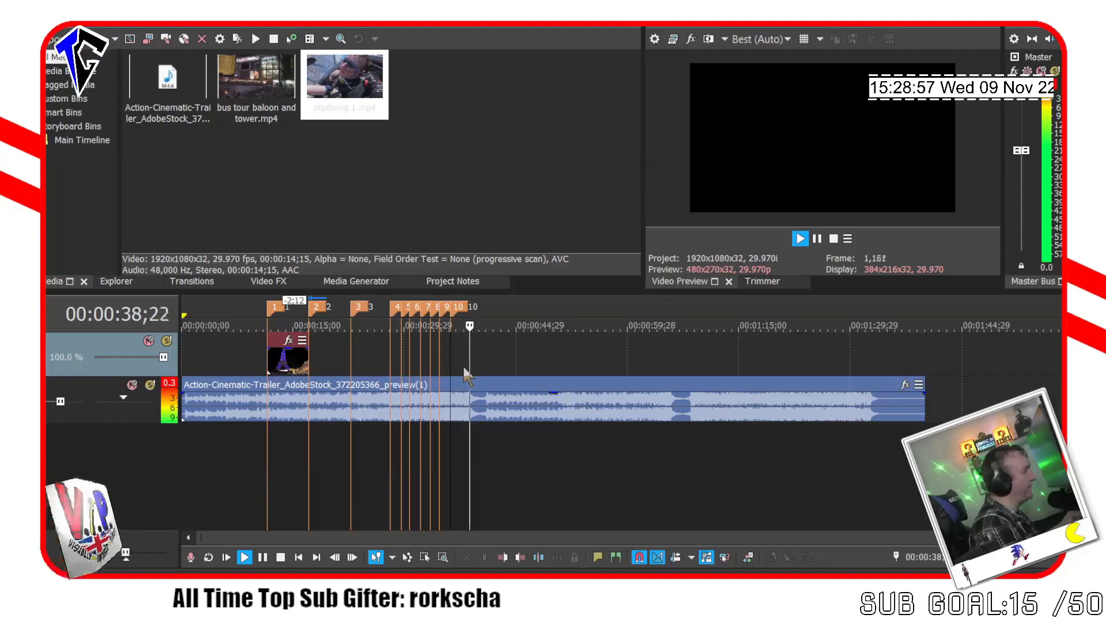
pyautogui.press('space')
pyautogui.press('space')
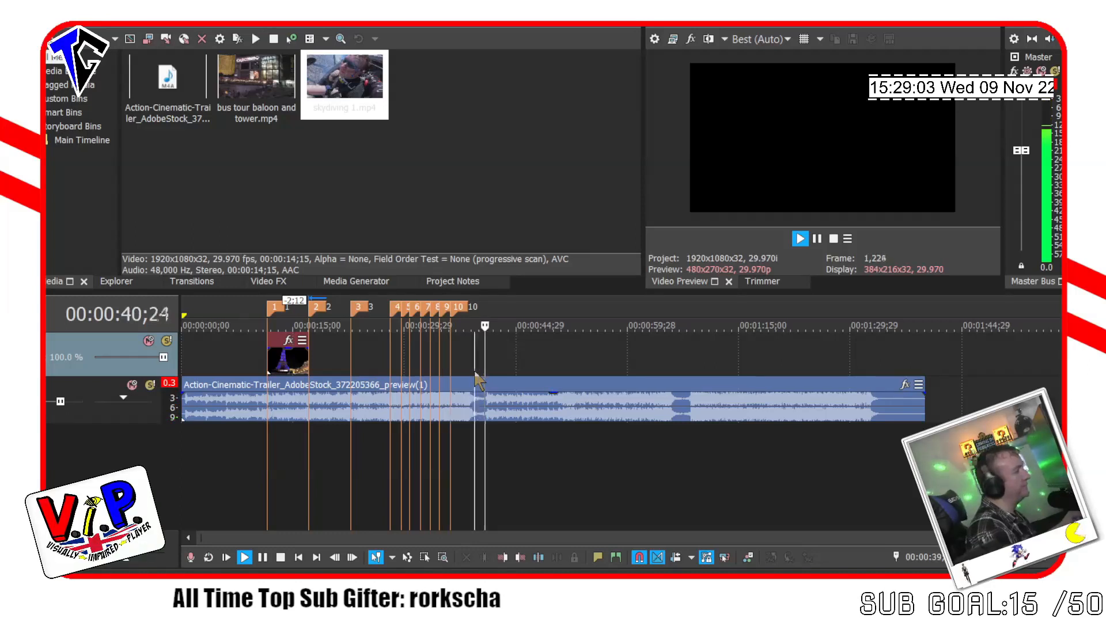
pyautogui.click(475, 371)
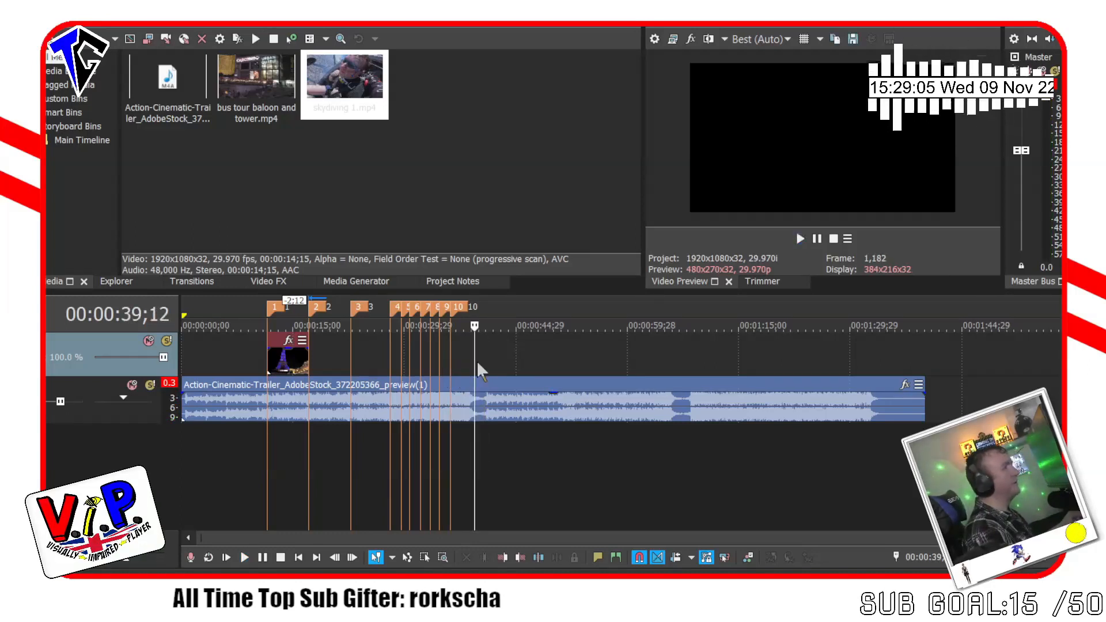
pyautogui.press('space')
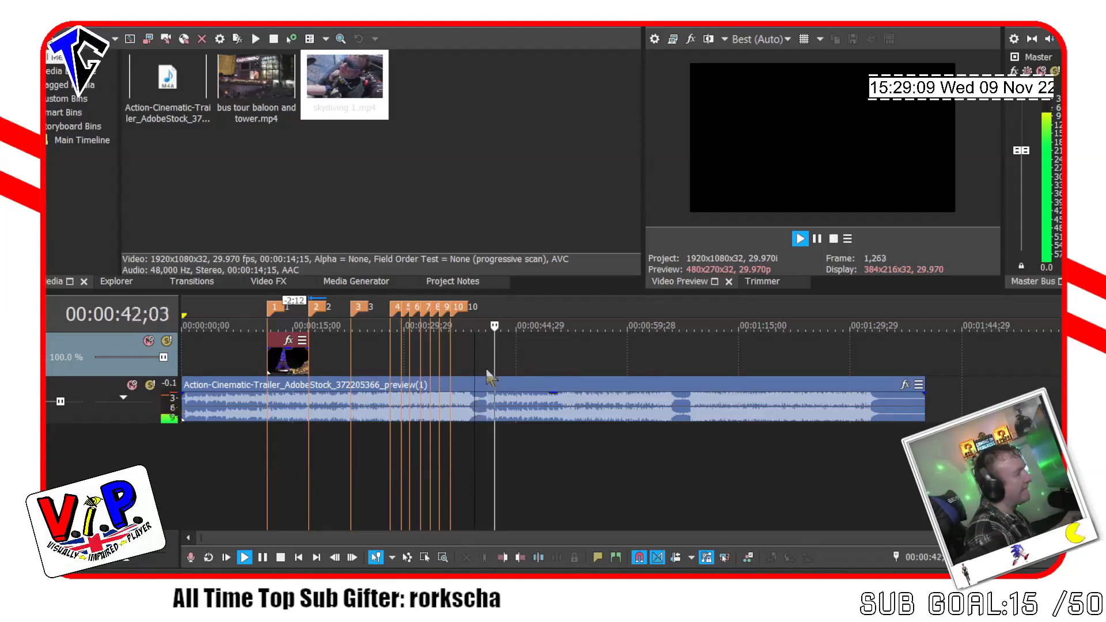
pyautogui.click(490, 368)
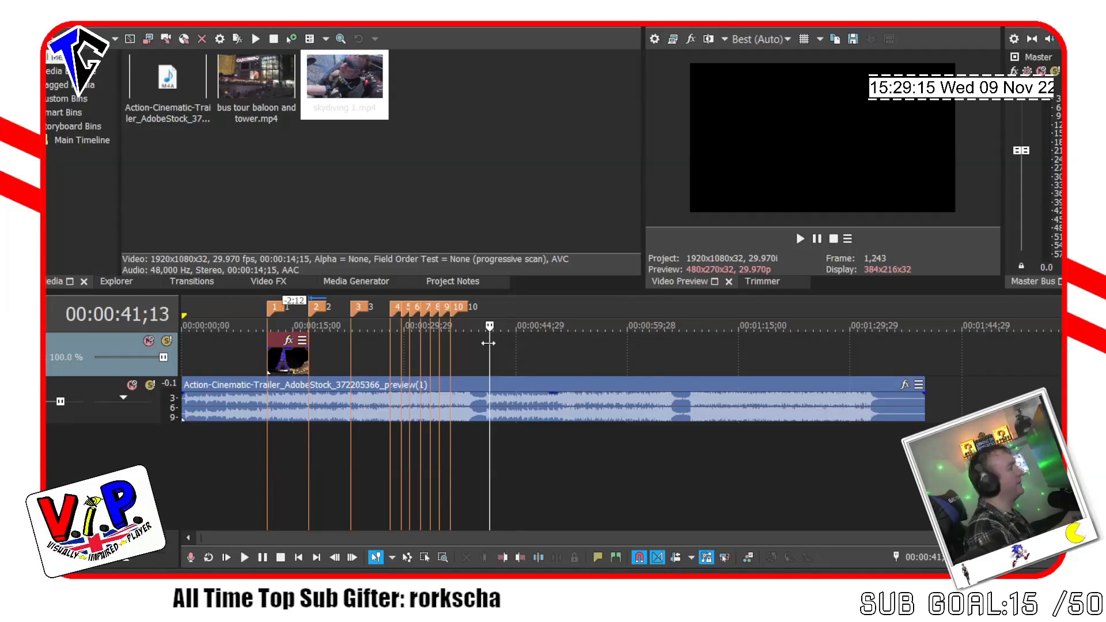
pyautogui.press('space')
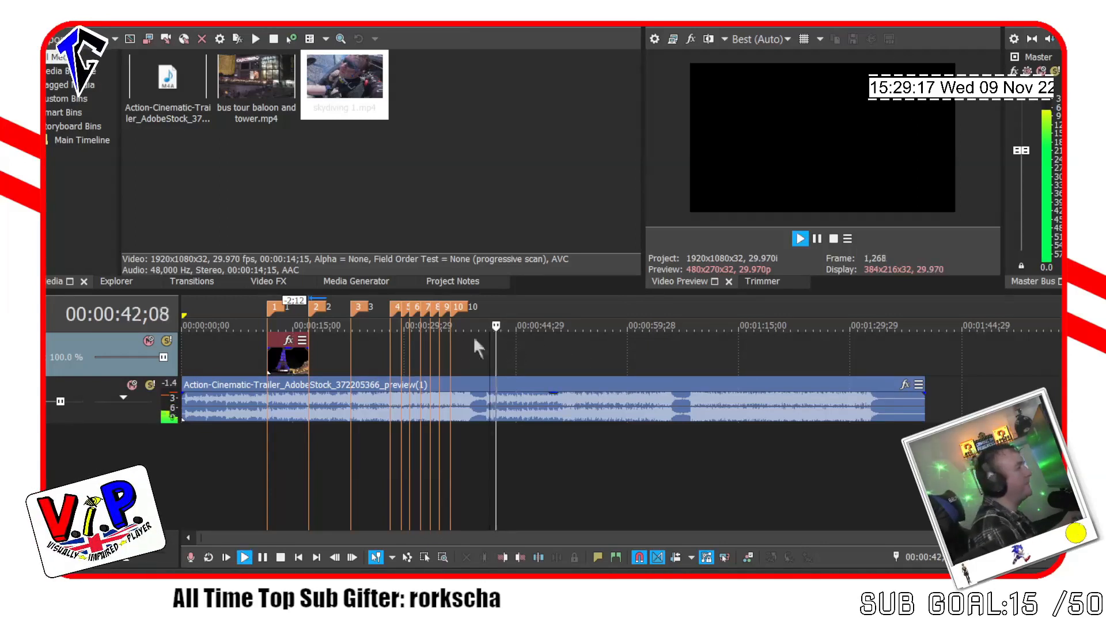
pyautogui.press('space')
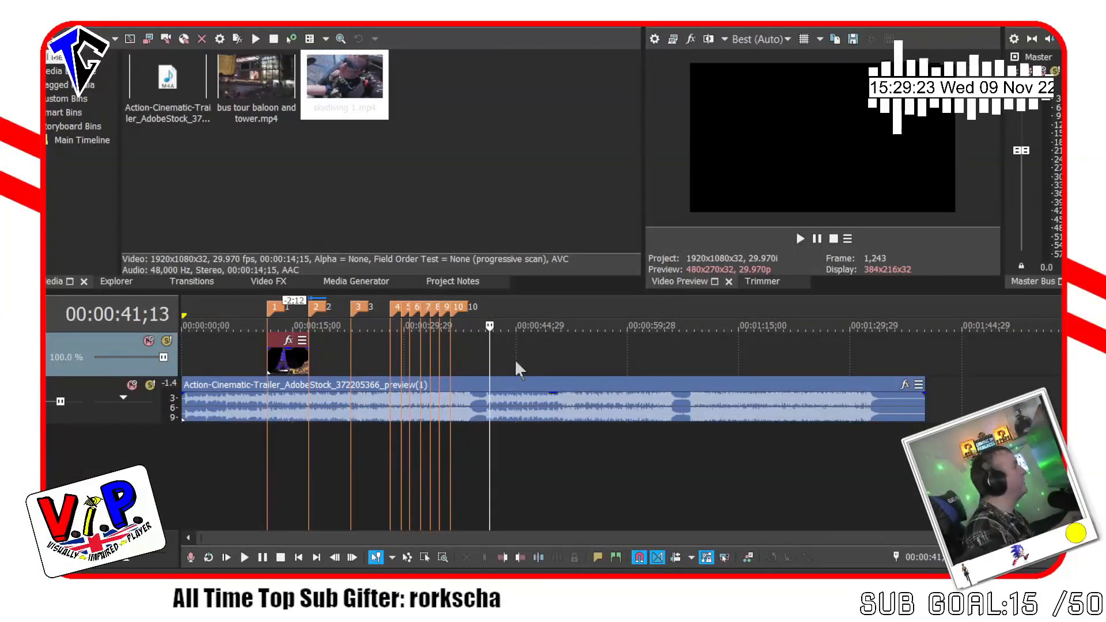
# Replay the music from just before the quiet passage after marker 10, narrowing in on where the beat comes back.
pyautogui.click(464, 355)
pyautogui.press('space')
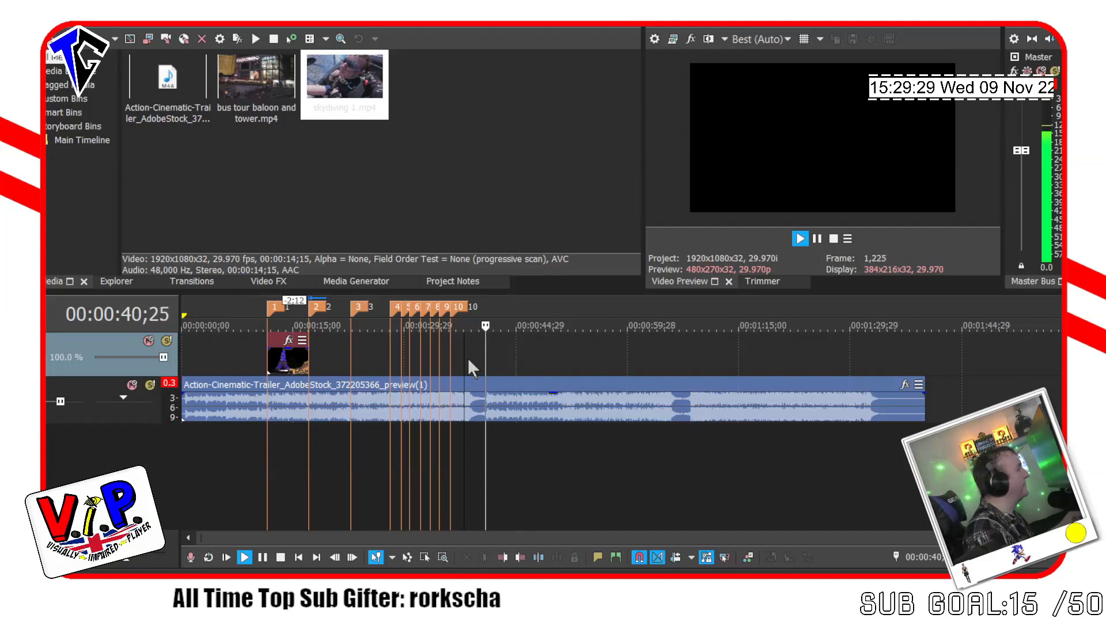
pyautogui.click(467, 357)
pyautogui.press('space')
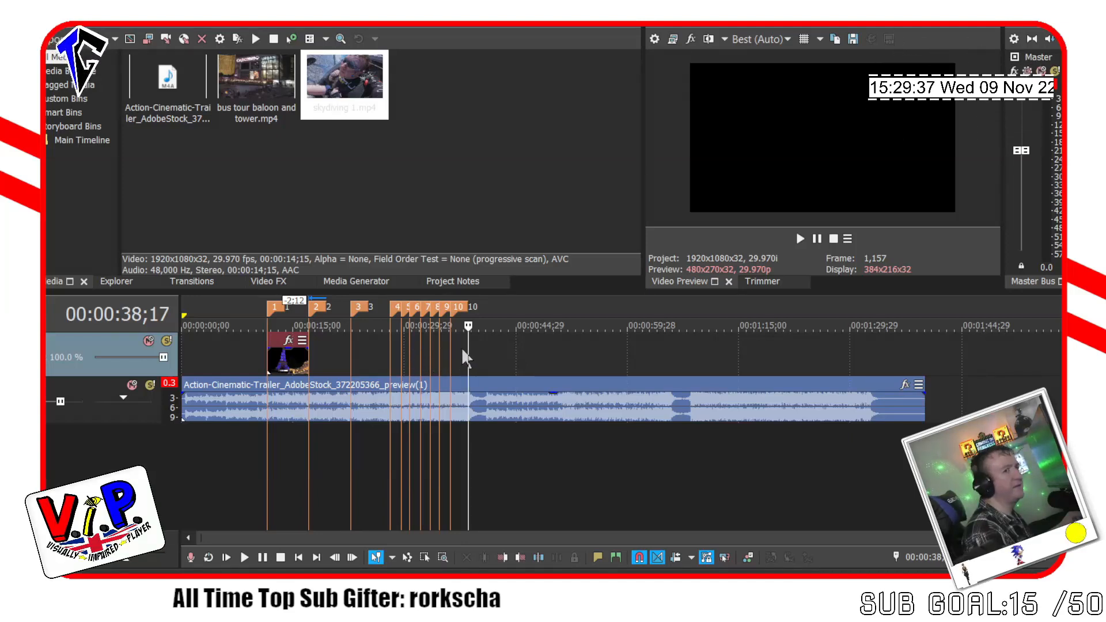
pyautogui.press('space')
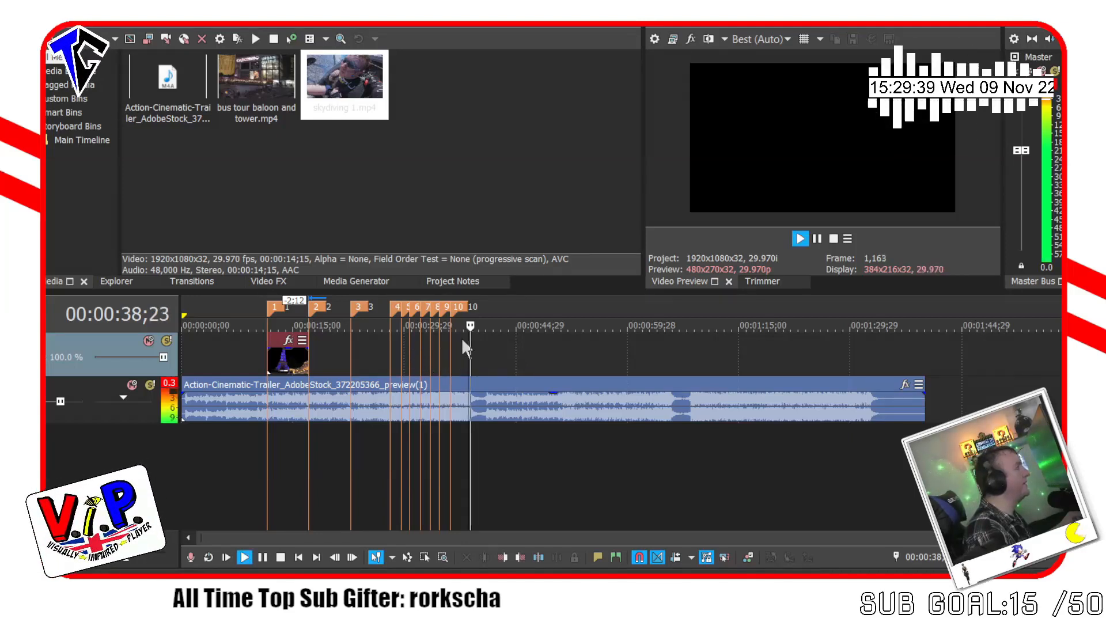
pyautogui.click(482, 371)
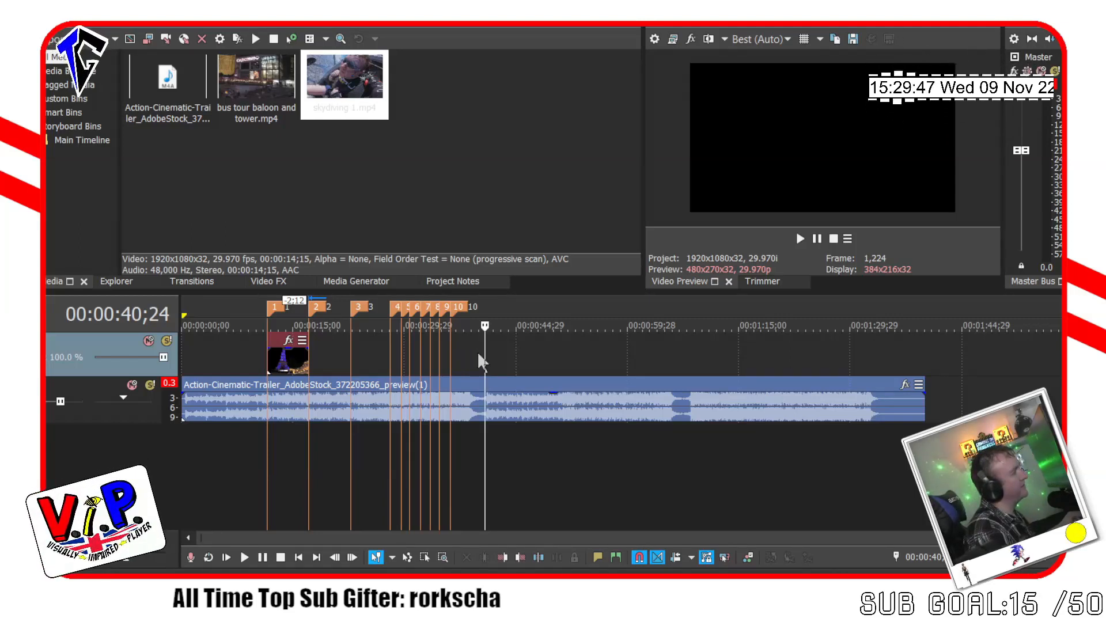
# Replay short stretches from 00:00:40;24, nudging the playhead to the beat, and add marker 11 at 00:00:41;02 with the label 1.
pyautogui.press('space')
pyautogui.press('space')
pyautogui.press('Right')
pyautogui.press('Right')
pyautogui.press('Right')
pyautogui.press('space')
pyautogui.press('space')
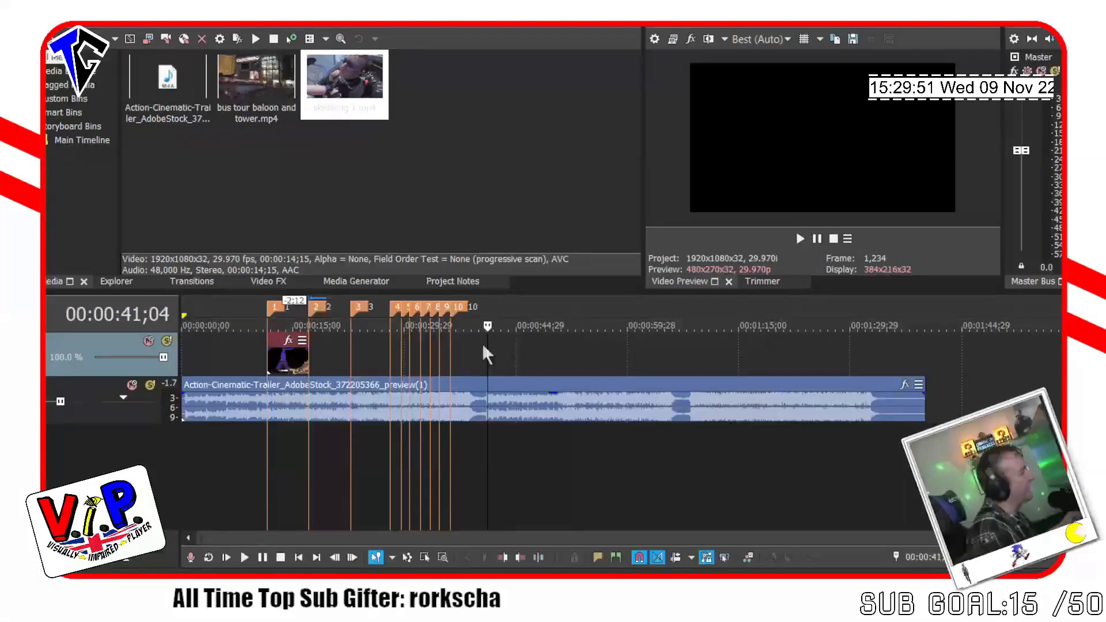
pyautogui.press('space')
pyautogui.press('space')
pyautogui.press('space')
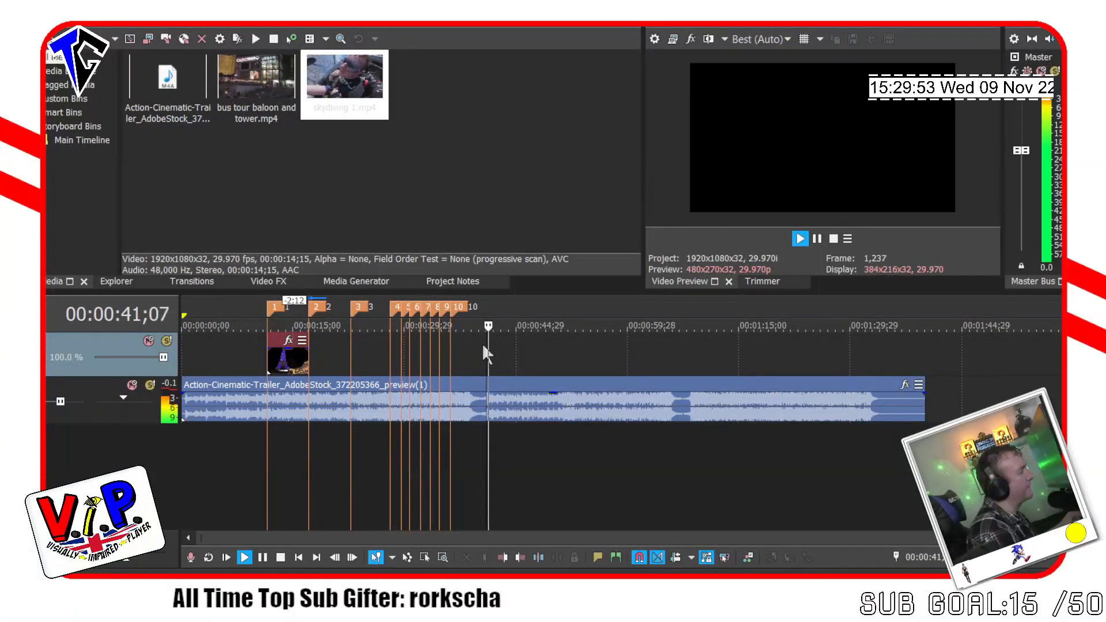
pyautogui.press('space')
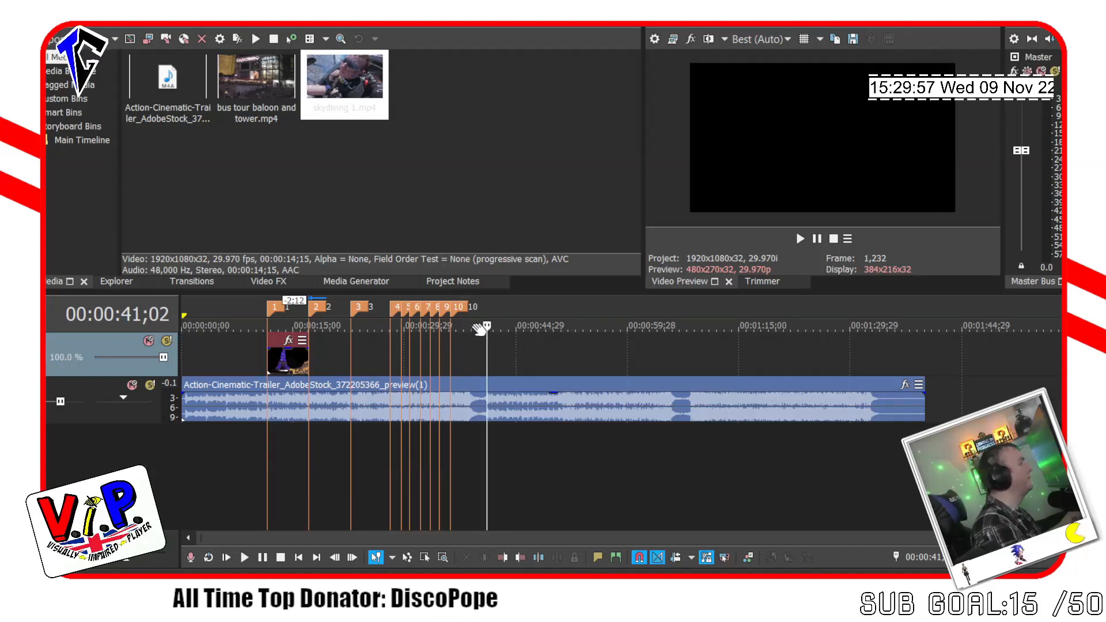
pyautogui.press('m')
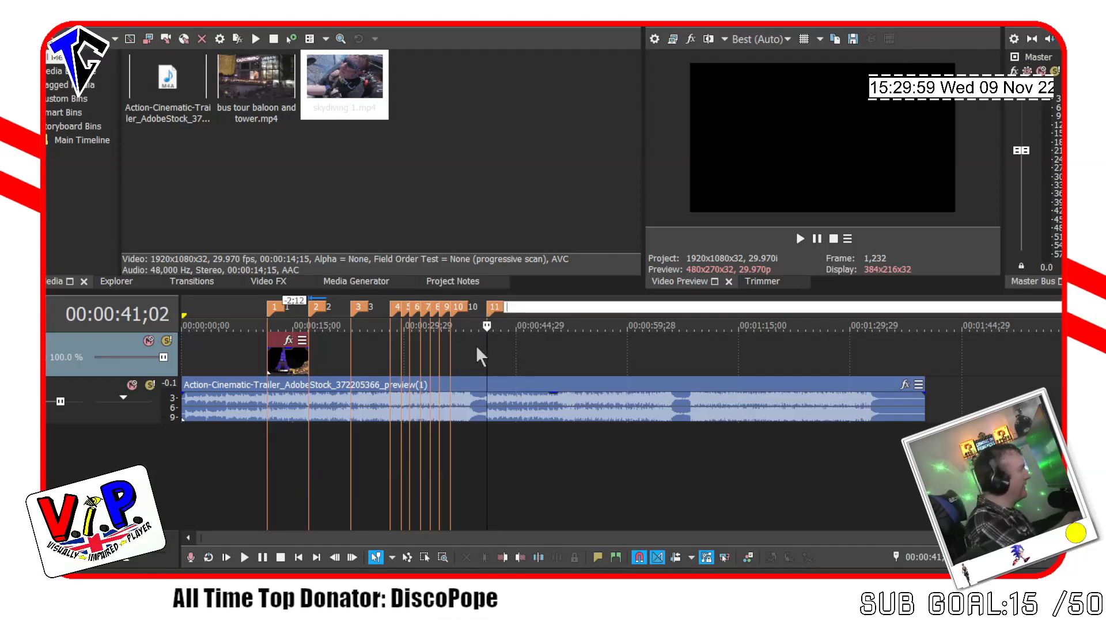
pyautogui.write('1')
pyautogui.press('Return')
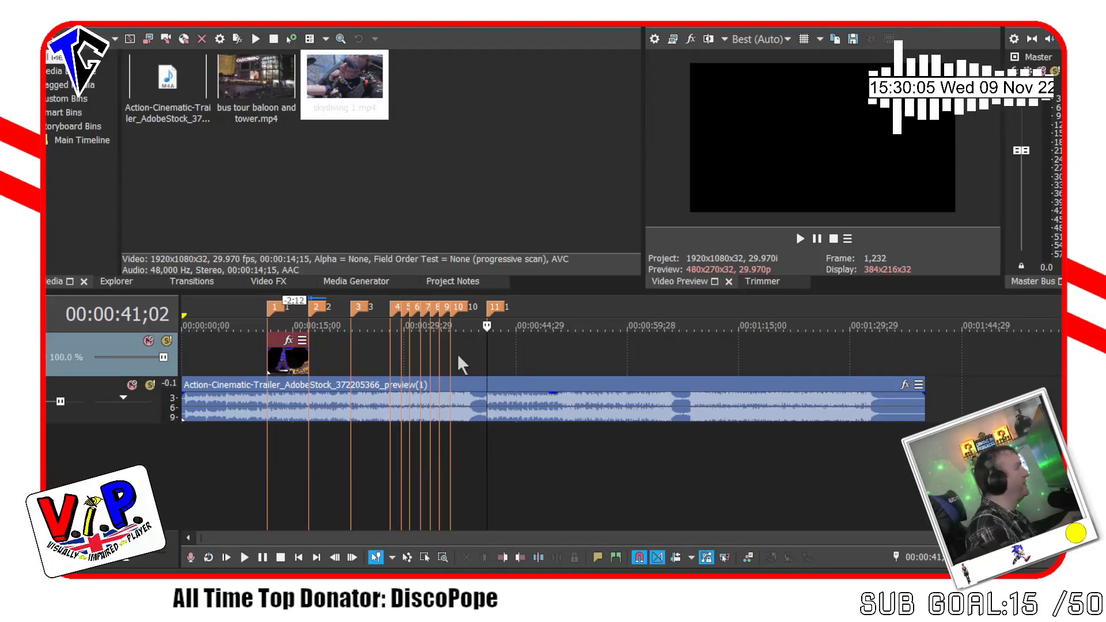
# Bring sky jump gopro.mp4 into the project media and place skydiving 1.mp4 on the timeline at marker 11.
pyautogui.hotkey('alt', 'Tab')
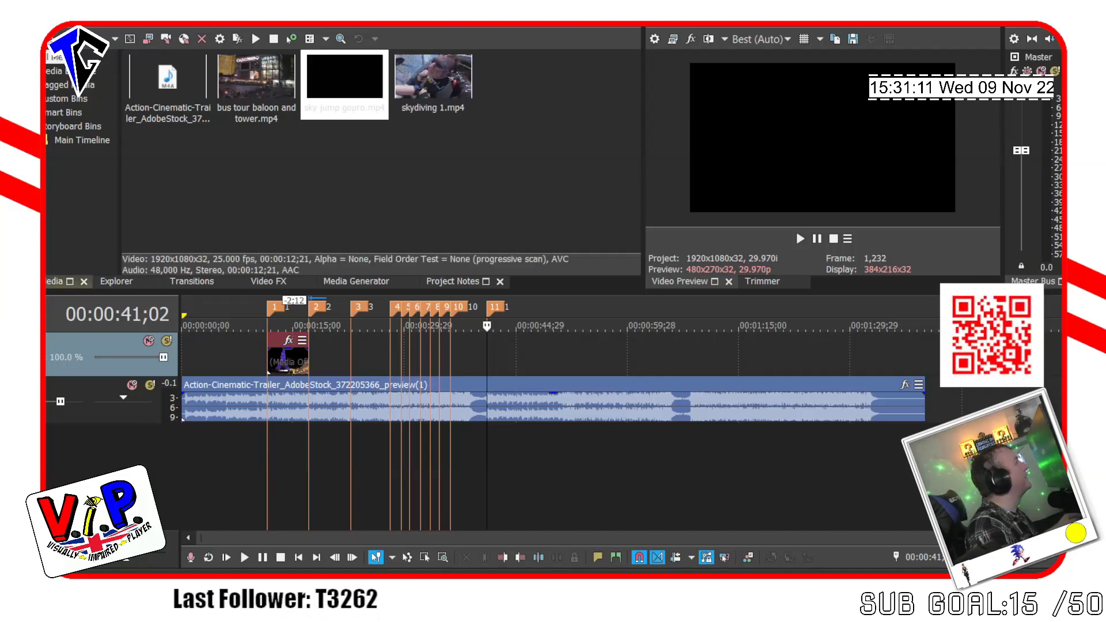
pyautogui.click(505, 85)
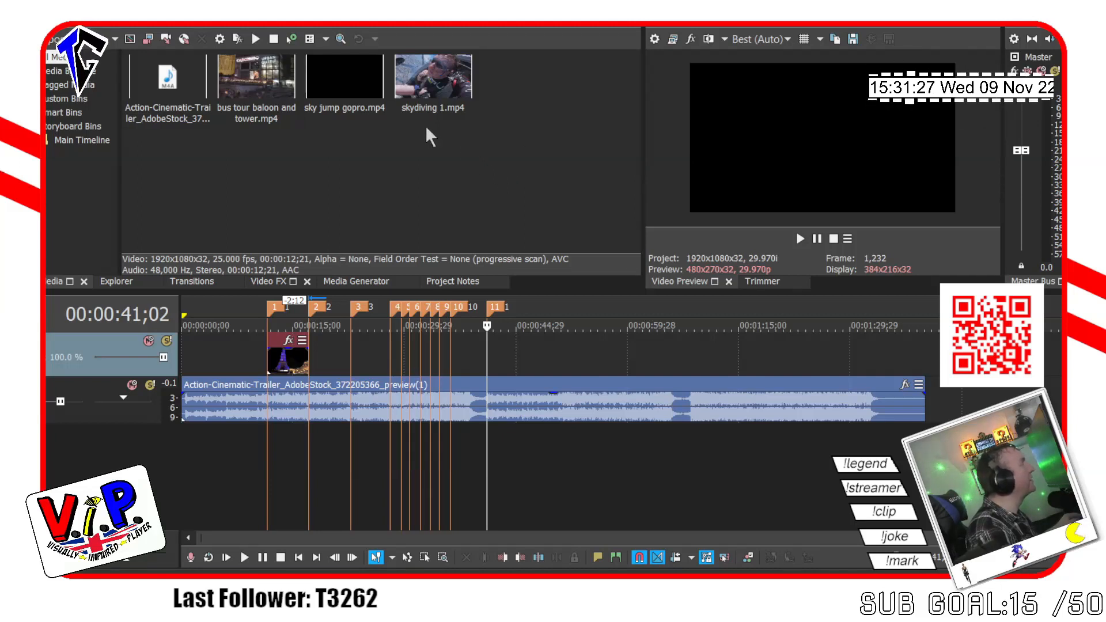
pyautogui.moveTo(423, 107); pyautogui.dragTo(494, 188)
pyautogui.moveTo(606, 325); pyautogui.dragTo(494, 346)
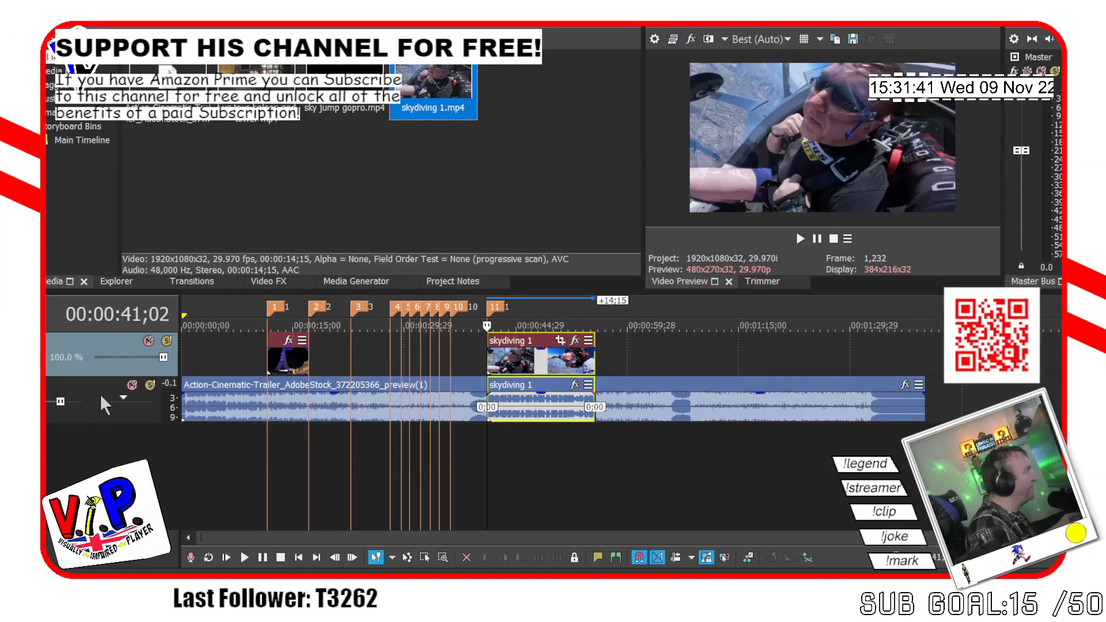
# Mute the first audio track and move the trailer music to its own new track below the skydiving 1 audio.
pyautogui.click(134, 386)
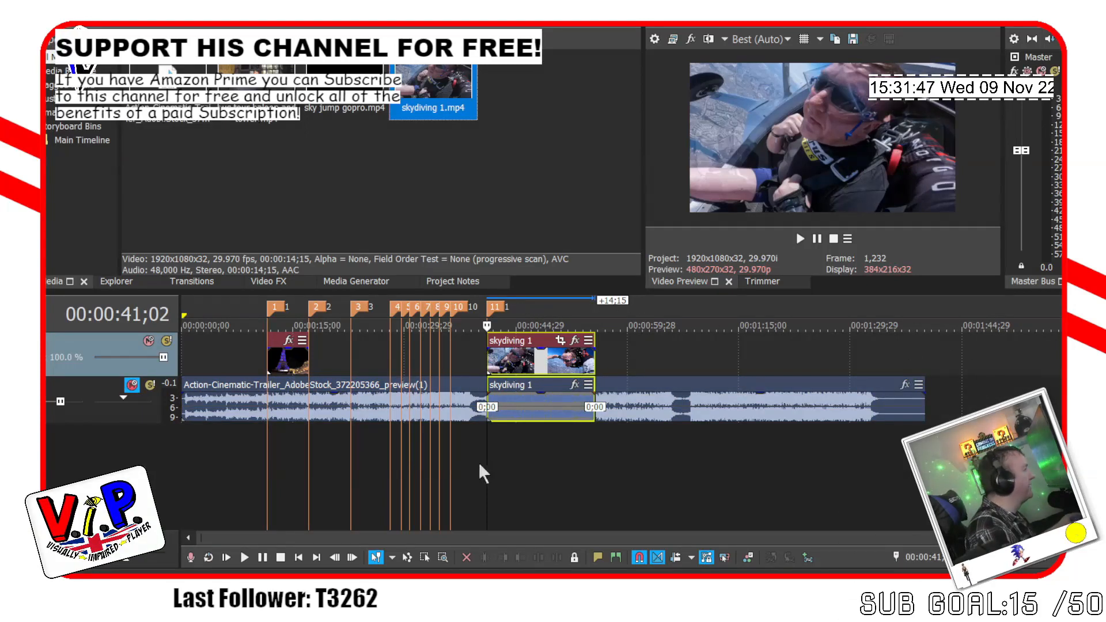
pyautogui.moveTo(511, 415); pyautogui.dragTo(543, 446)
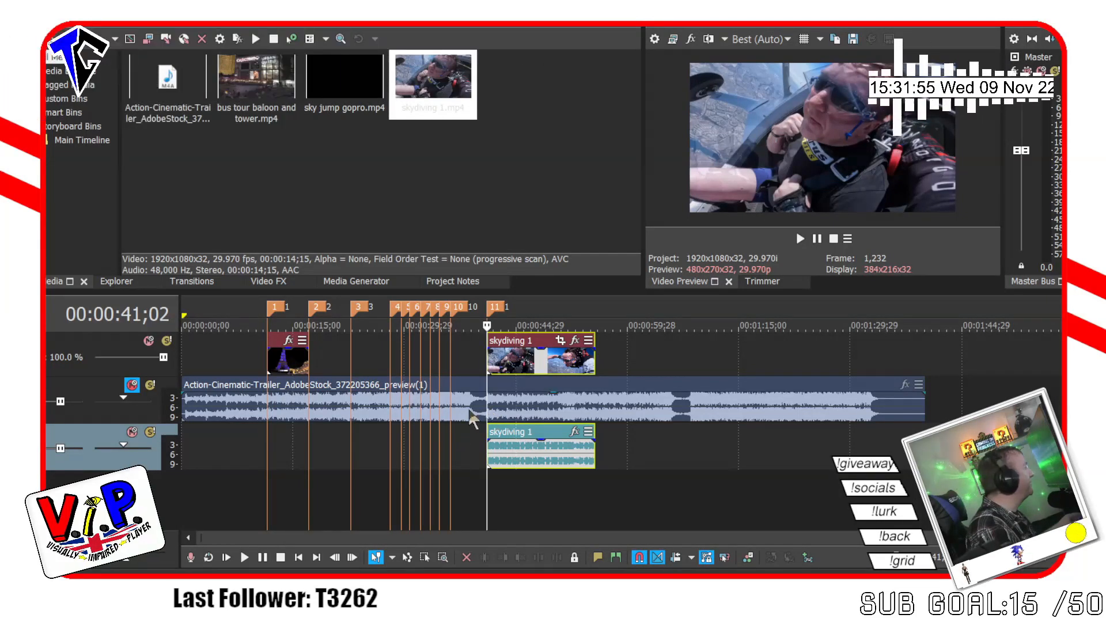
pyautogui.moveTo(473, 421); pyautogui.dragTo(455, 459)
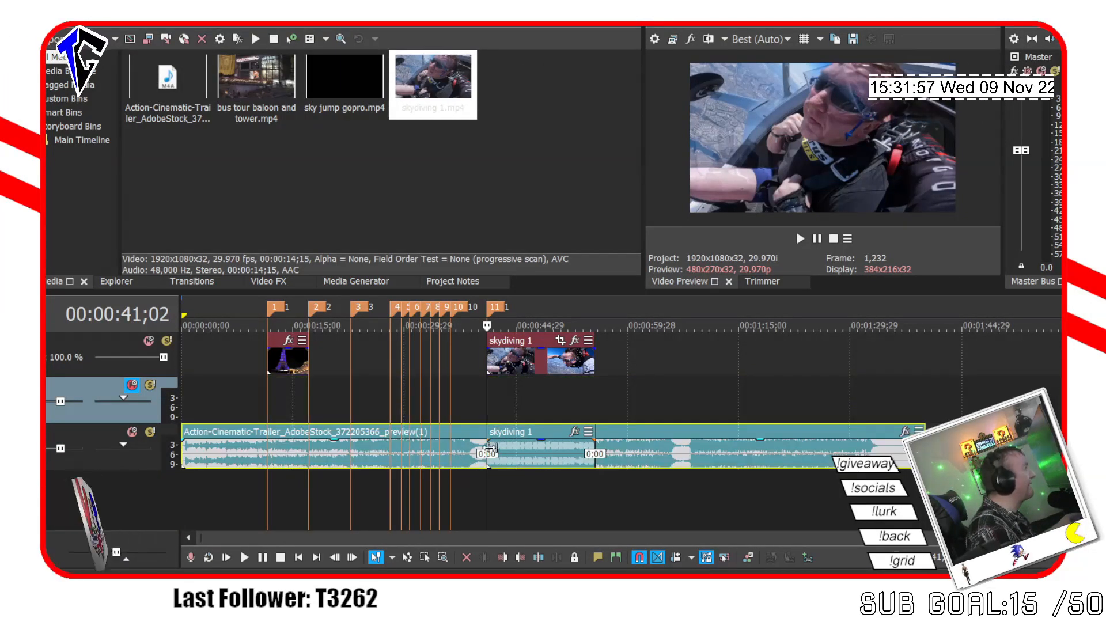
pyautogui.click(522, 459)
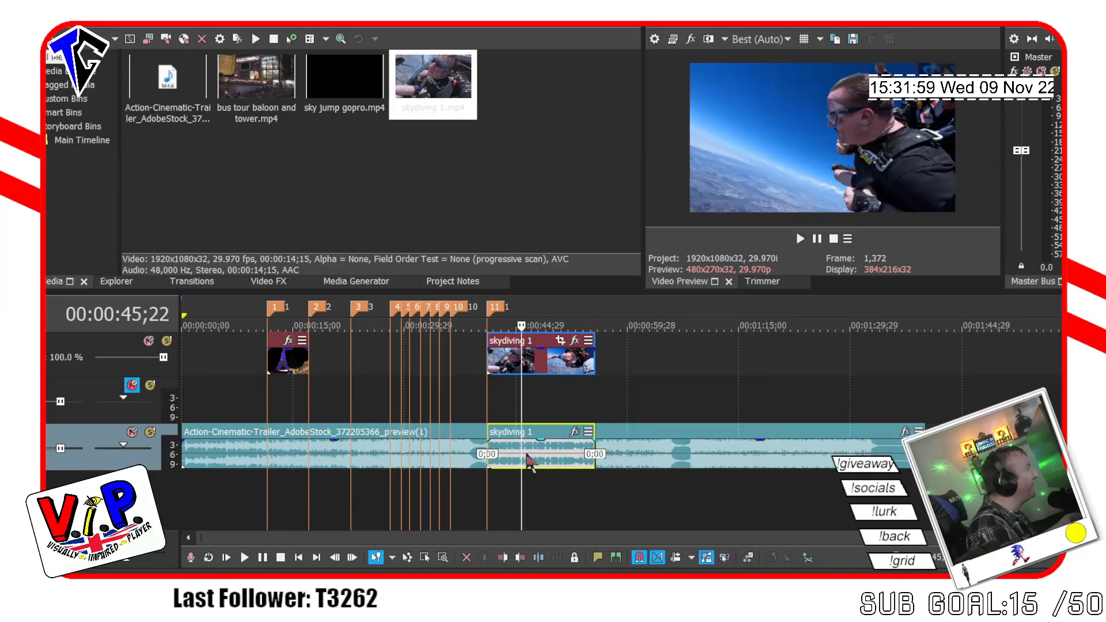
pyautogui.moveTo(530, 400); pyautogui.dragTo(529, 401)
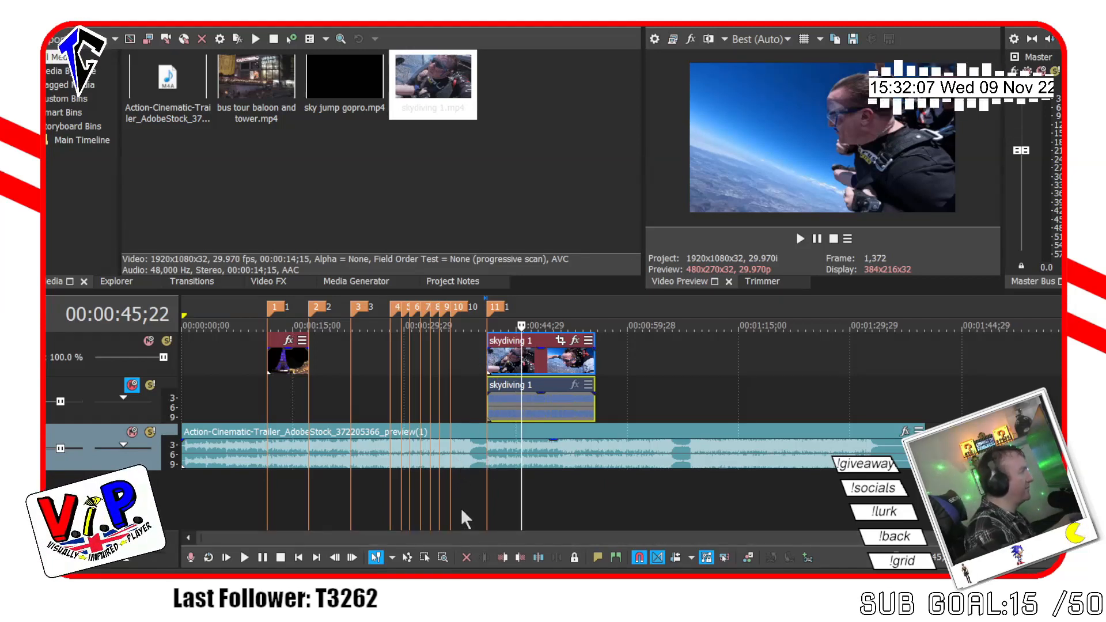
pyautogui.moveTo(501, 460); pyautogui.dragTo(385, 518)
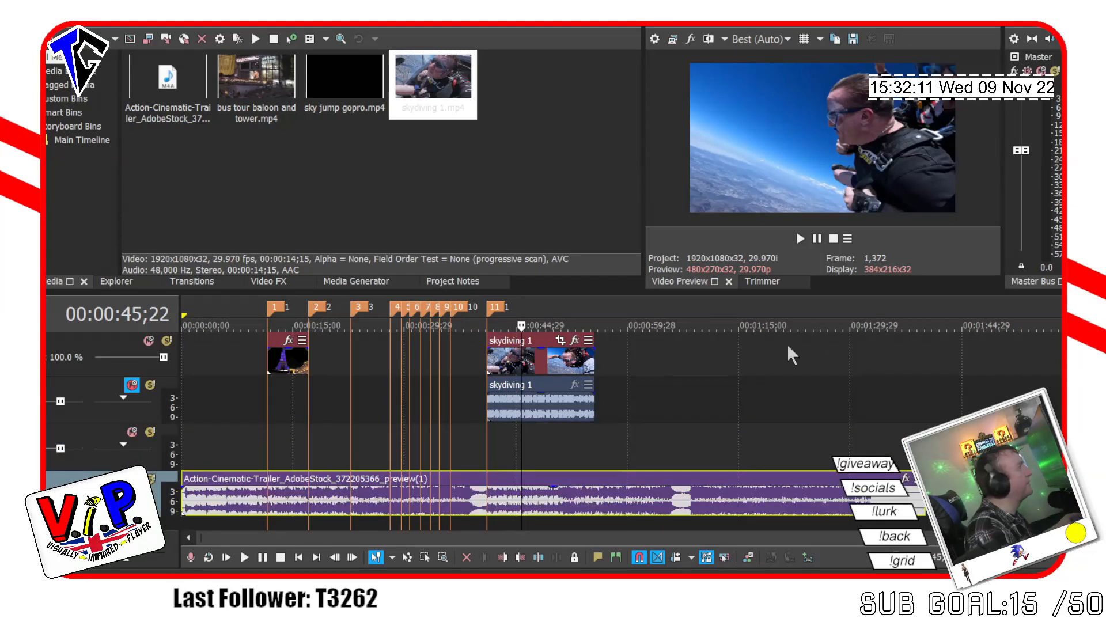
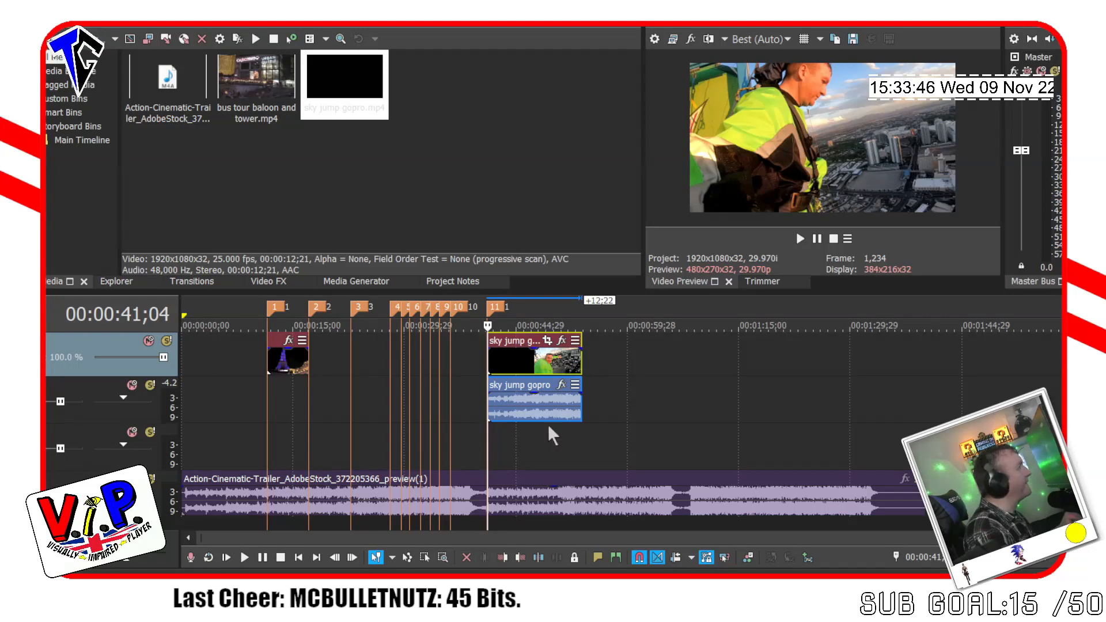
# Play the music from 00:00:37;05 towards marker 11, then the start of the sky jump gopro clip, to judge the clip's timing.
pyautogui.click(458, 362)
pyautogui.press('space')
pyautogui.press('space')
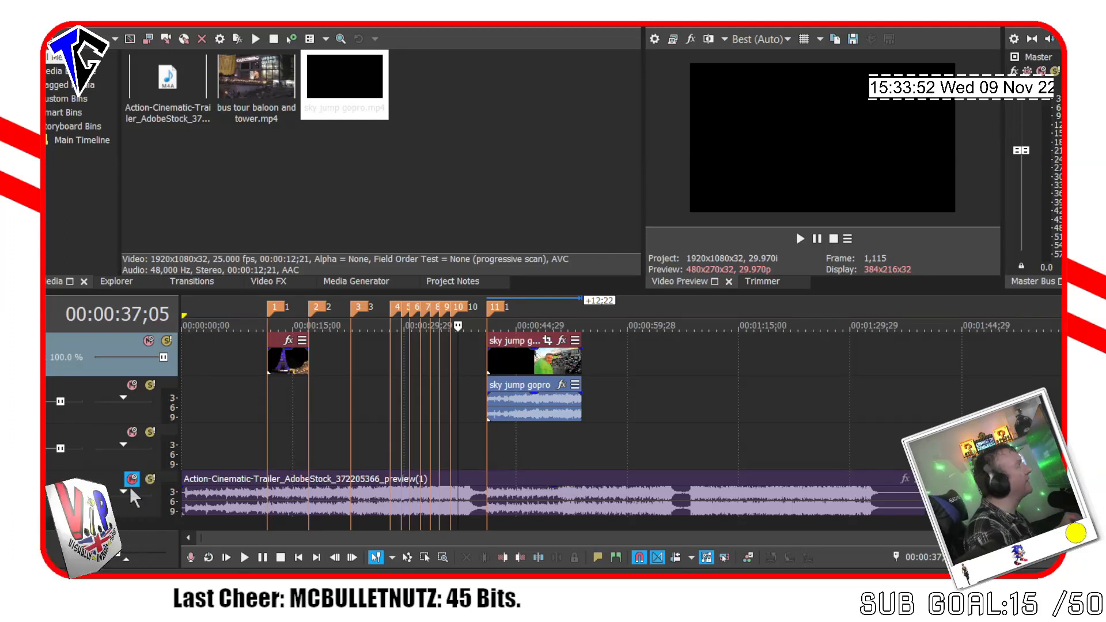
pyautogui.press('space')
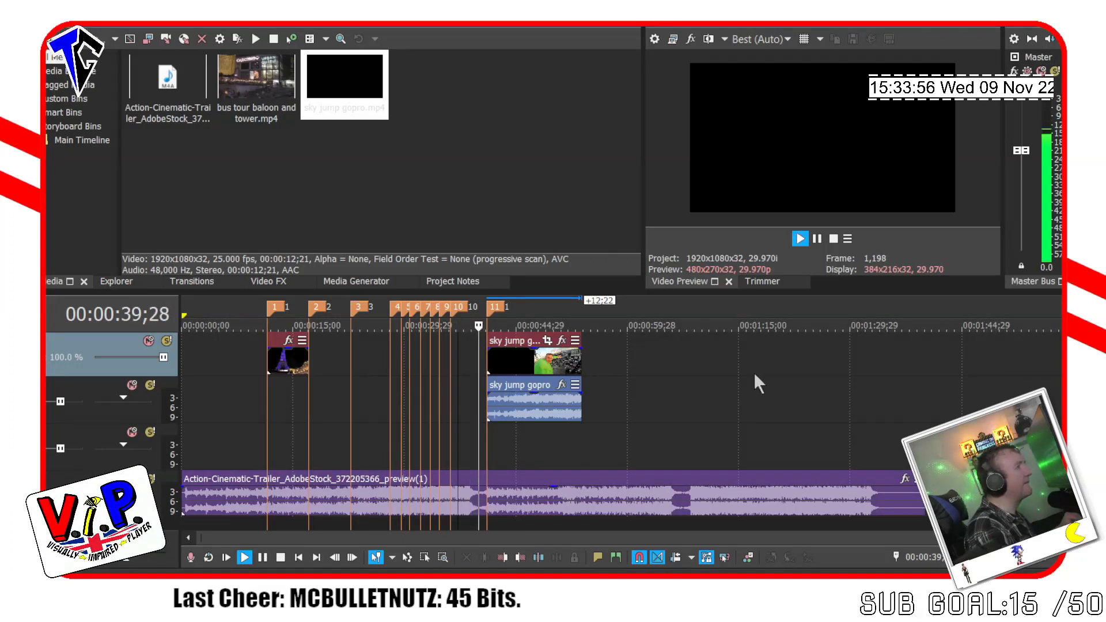
pyautogui.press('space')
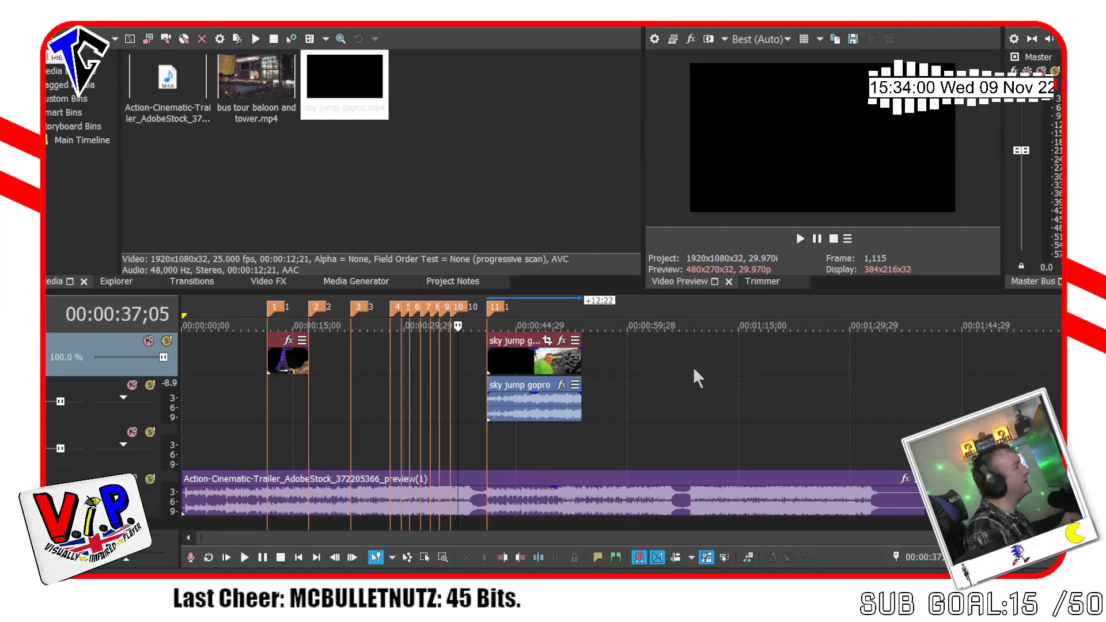
pyautogui.press('space')
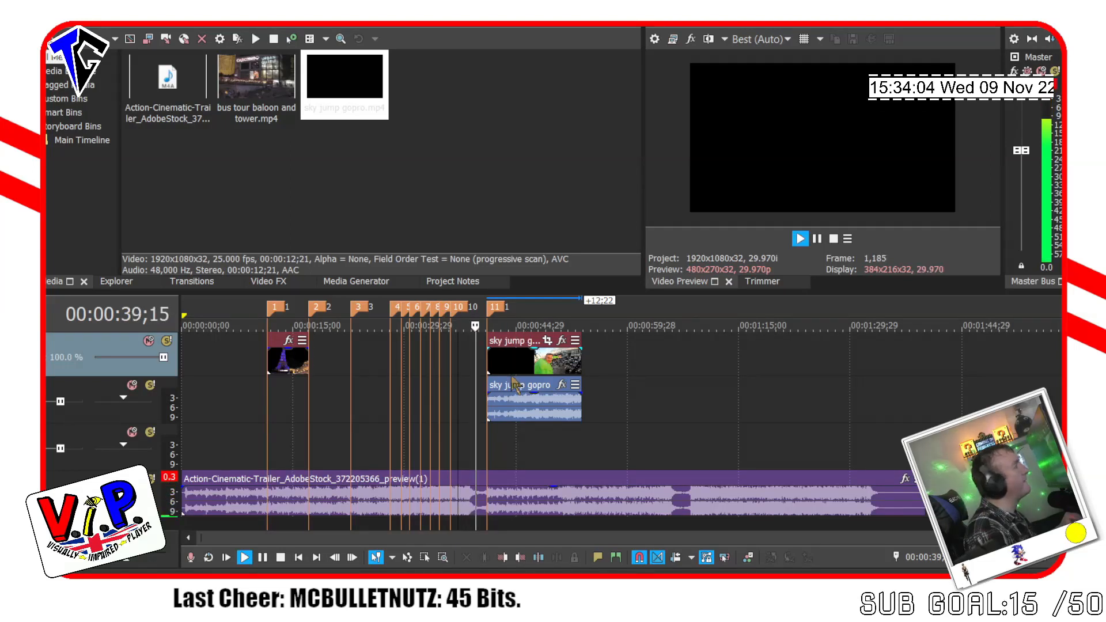
pyautogui.press('space')
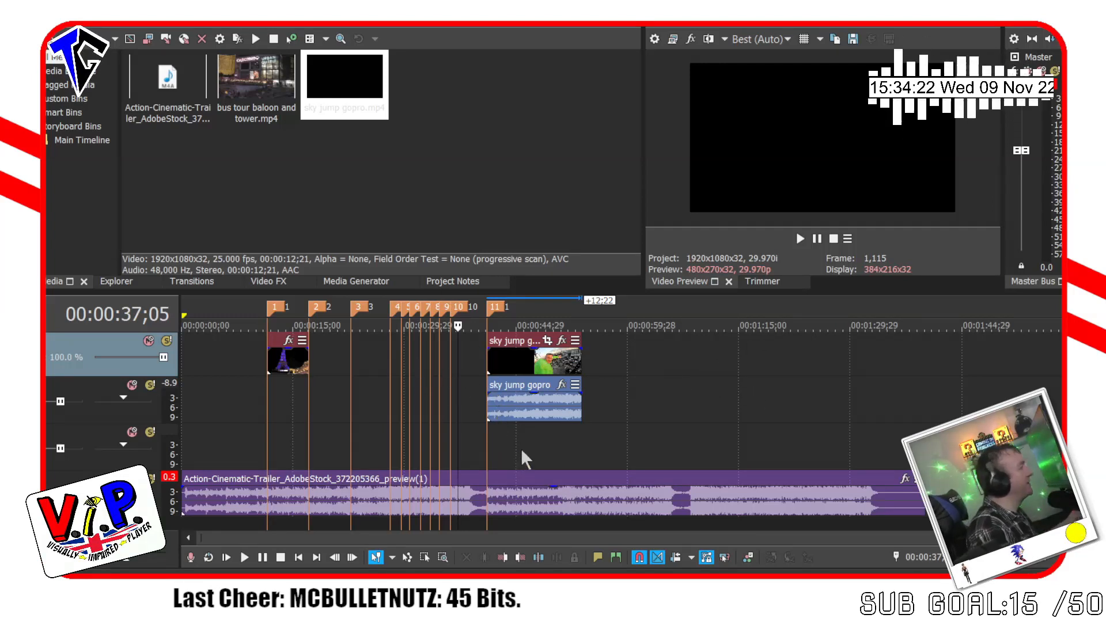
pyautogui.click(491, 362)
pyautogui.press('space')
pyautogui.press('space')
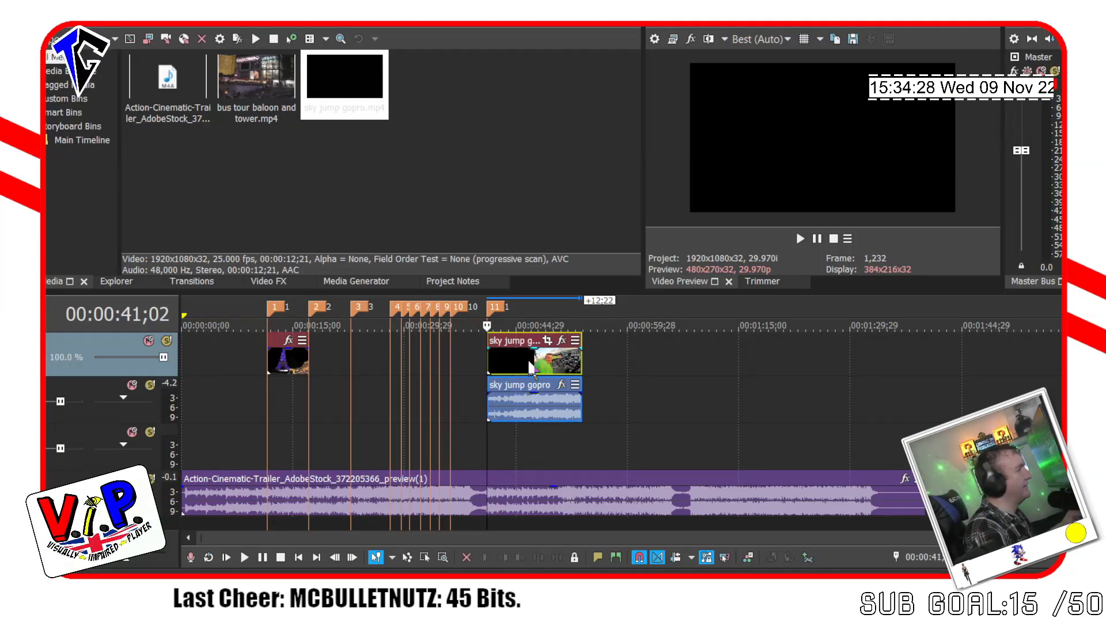
# Move the sky jump gopro clip 3:08 earlier so its jump footage meets marker 11, and play from the clip's start.
pyautogui.moveTo(517, 360); pyautogui.dragTo(492, 366)
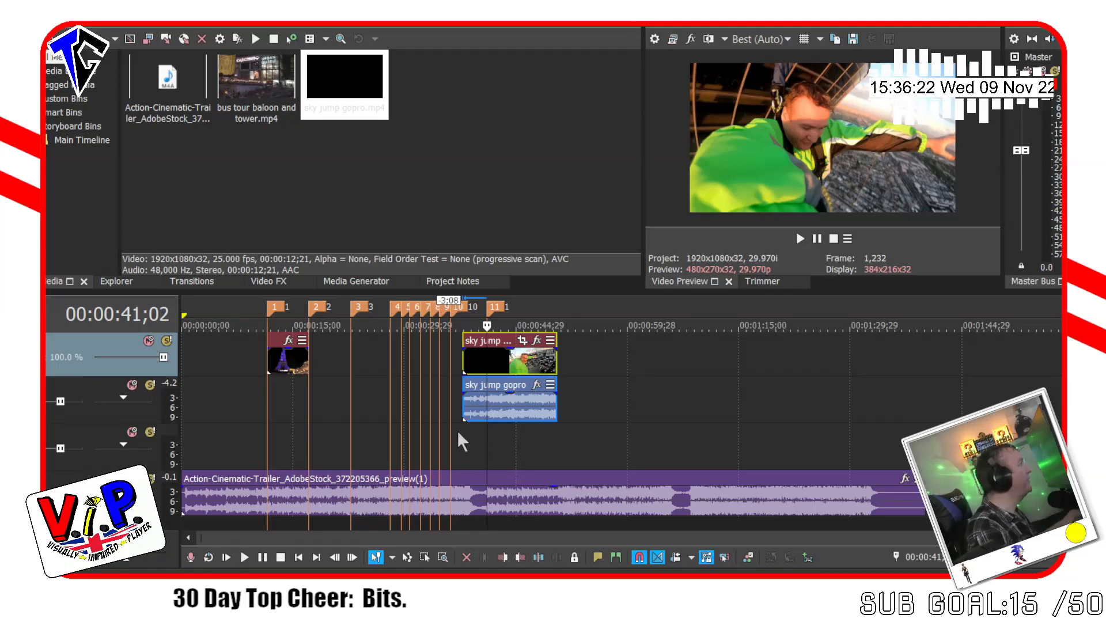
pyautogui.scroll(3, 457, 431)
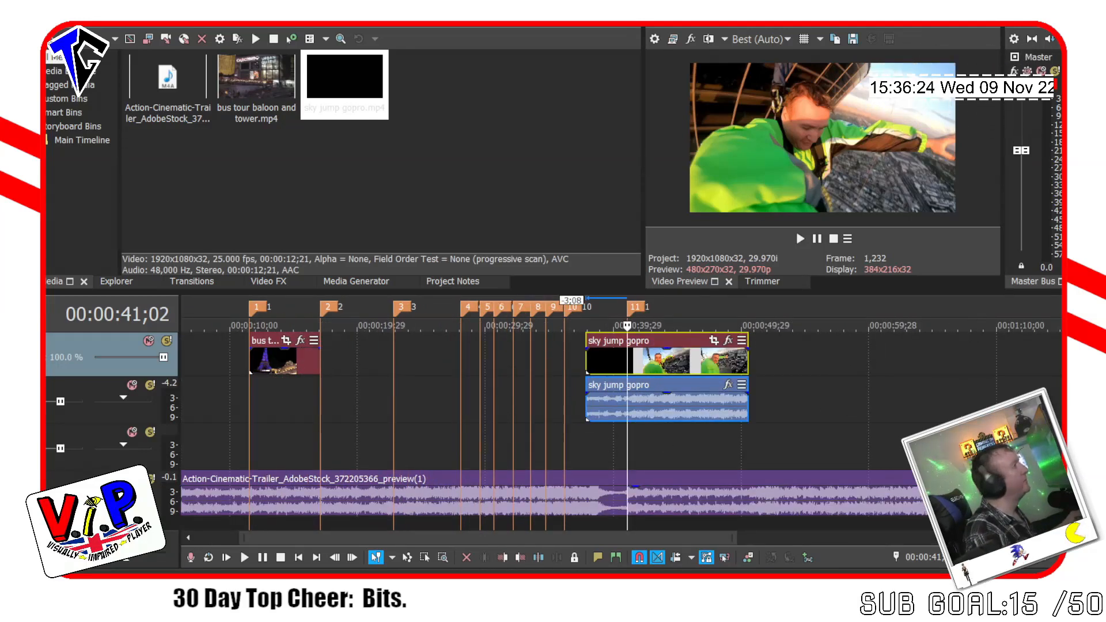
pyautogui.click(587, 434)
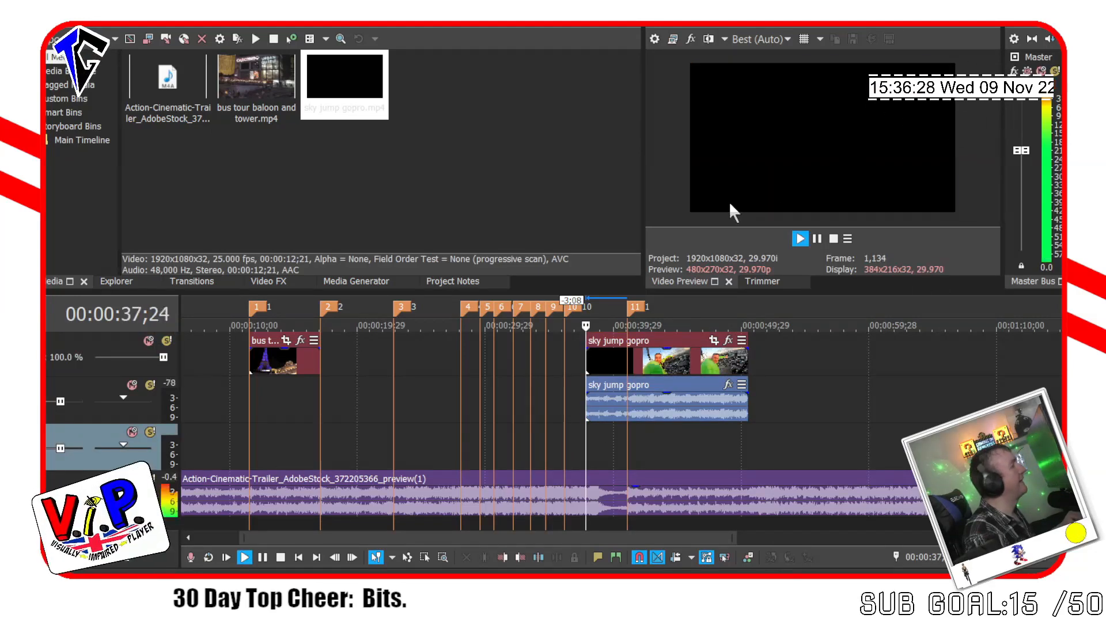
# Replay the sky jump gopro clip from its start at 00:00:37;24 to check the jump's timing against marker 11.
pyautogui.press('space')
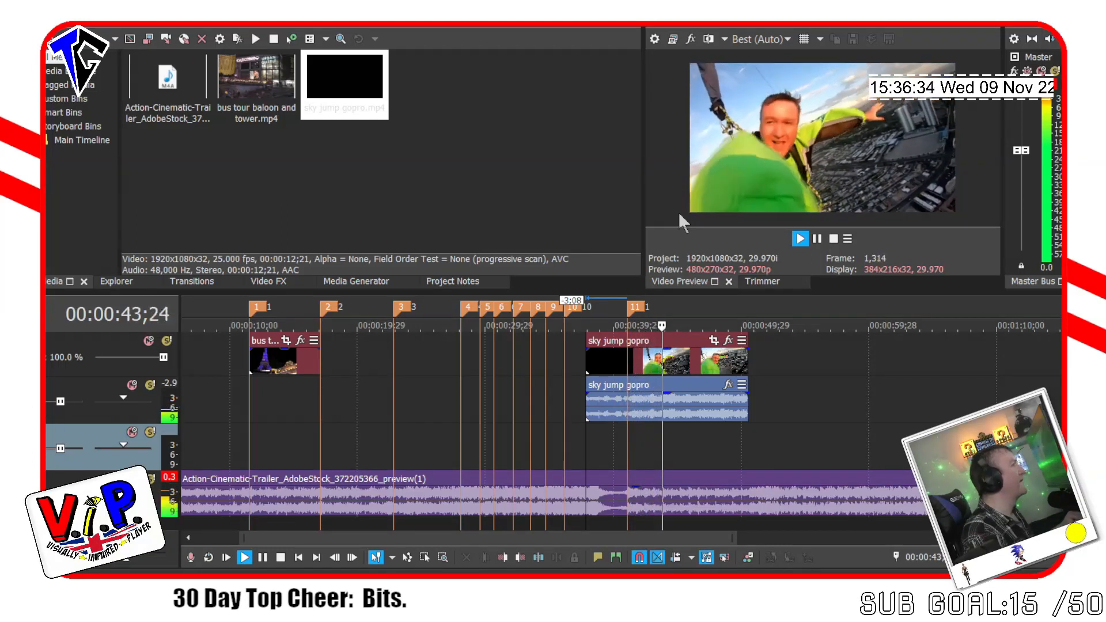
pyautogui.press('space')
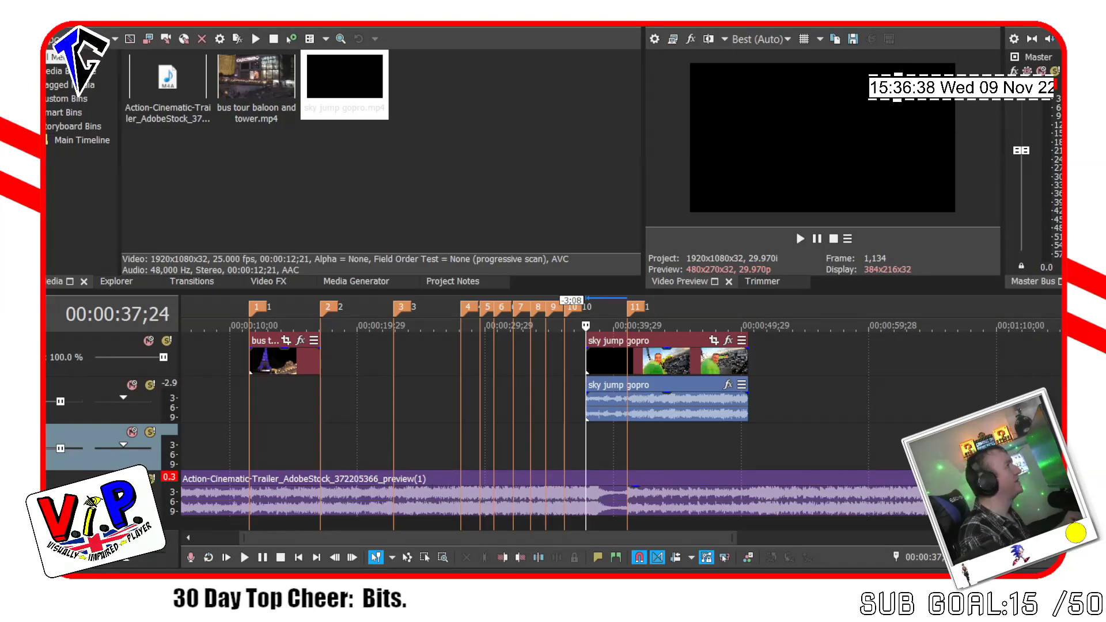
pyautogui.press('space')
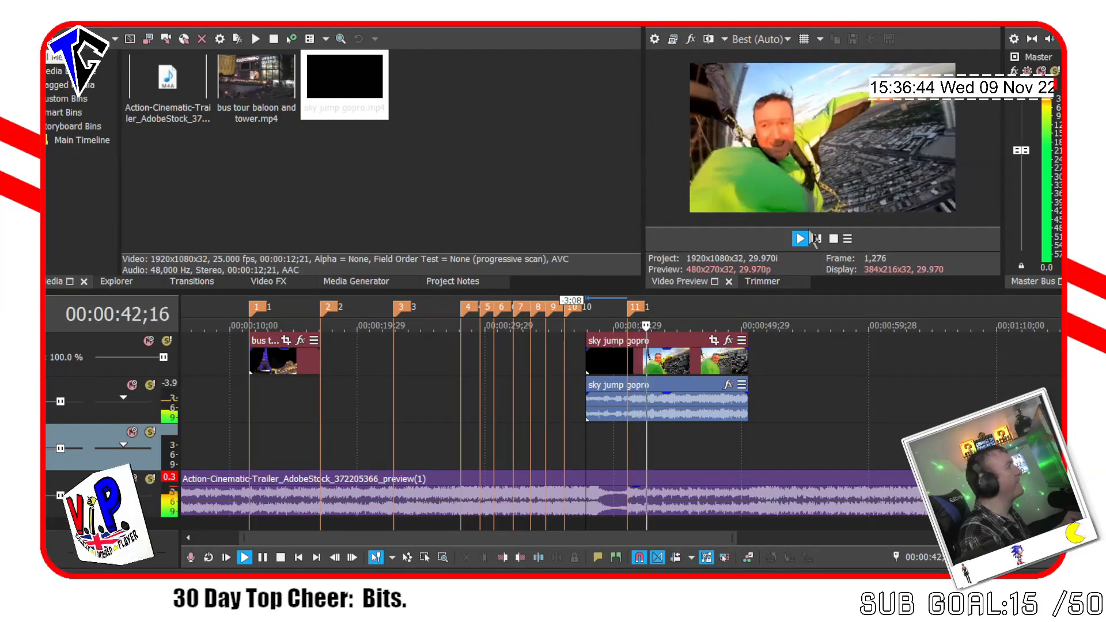
pyautogui.press('space')
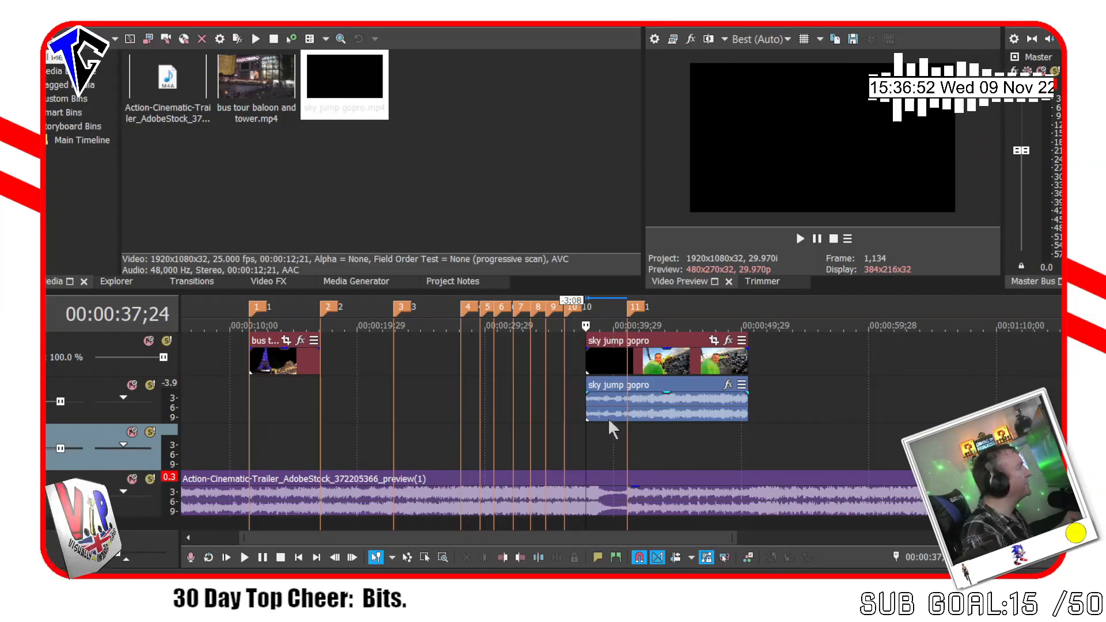
# Remove sky jump gopro.mp4 from the project media together with its clip on the timeline.
pyautogui.click(592, 424)
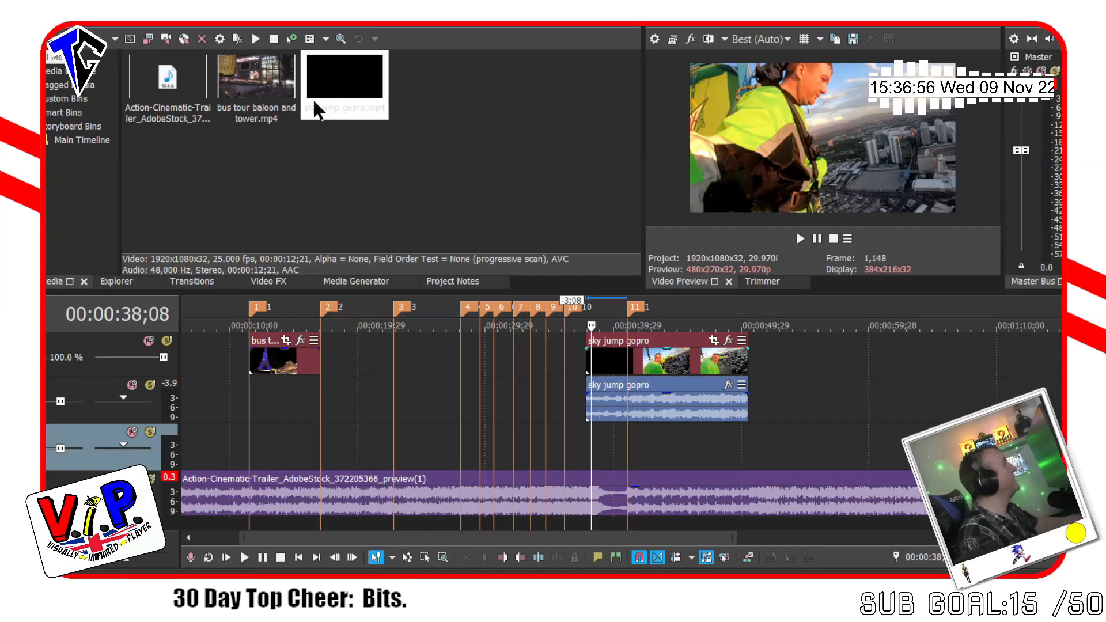
pyautogui.click(343, 118)
pyautogui.press('Delete')
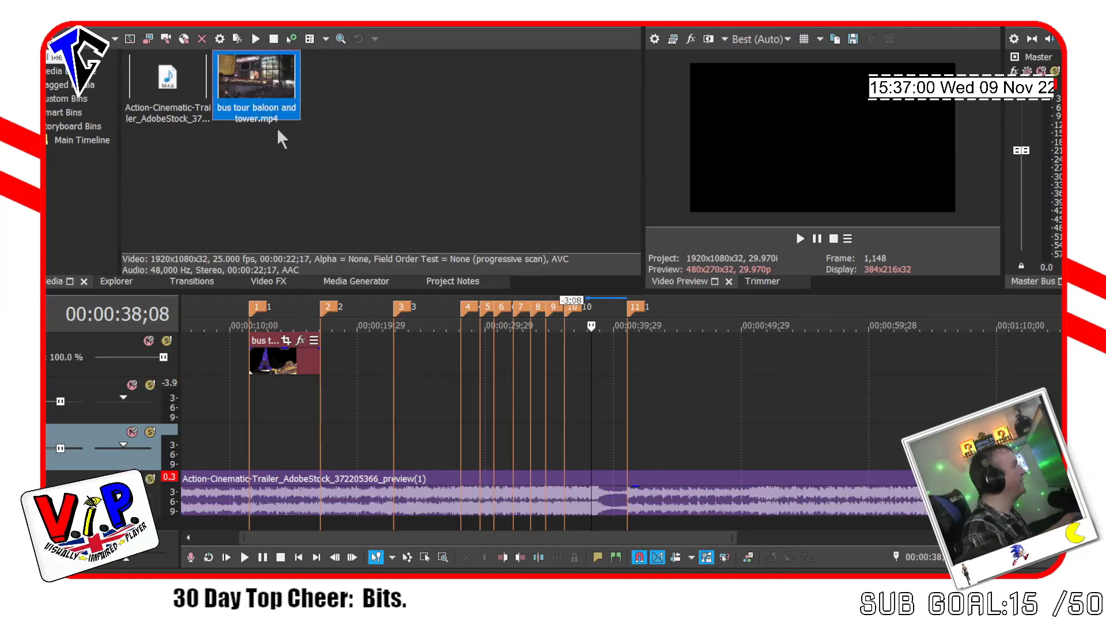
# Bring MARK JUMP.MP4 into the project media and place it on the timeline at marker 11.
pyautogui.hotkey('alt', 'Tab')
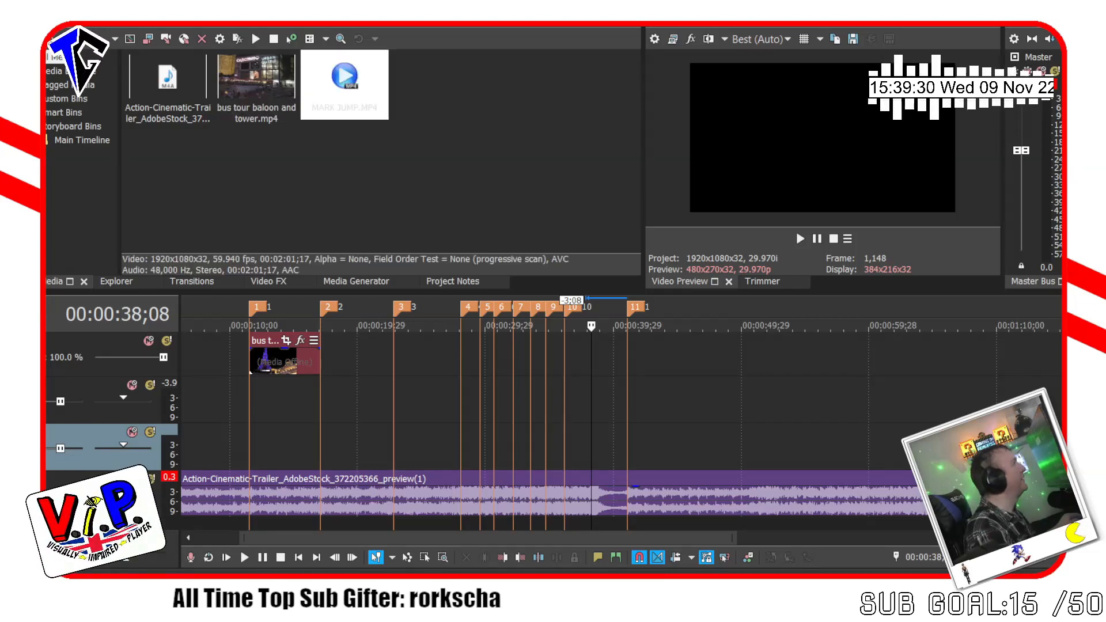
pyautogui.click(280, 143)
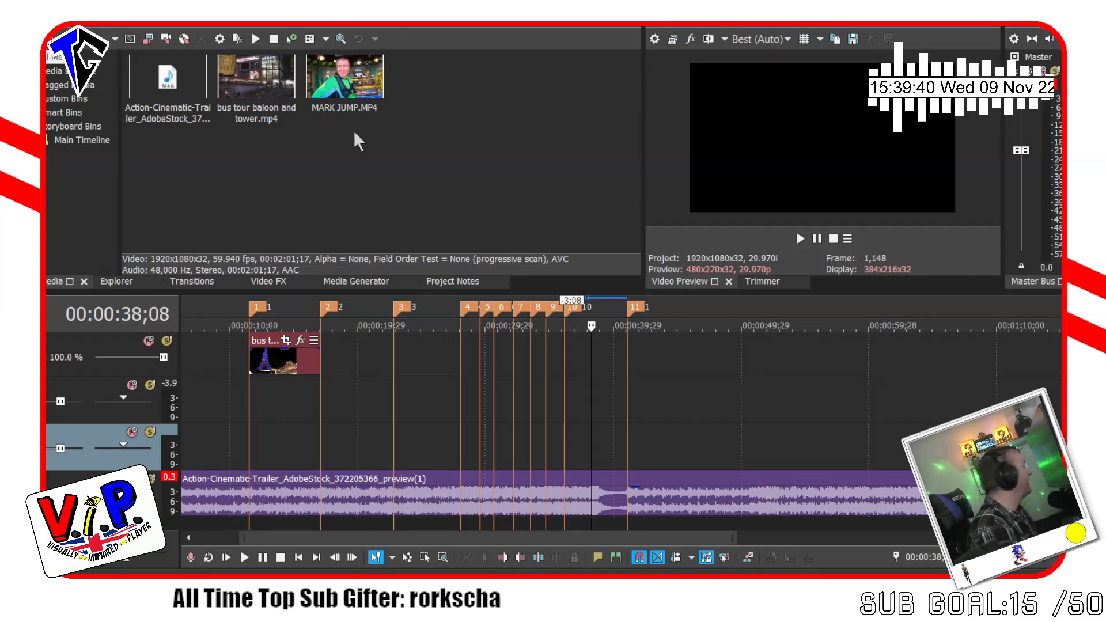
pyautogui.click(325, 113)
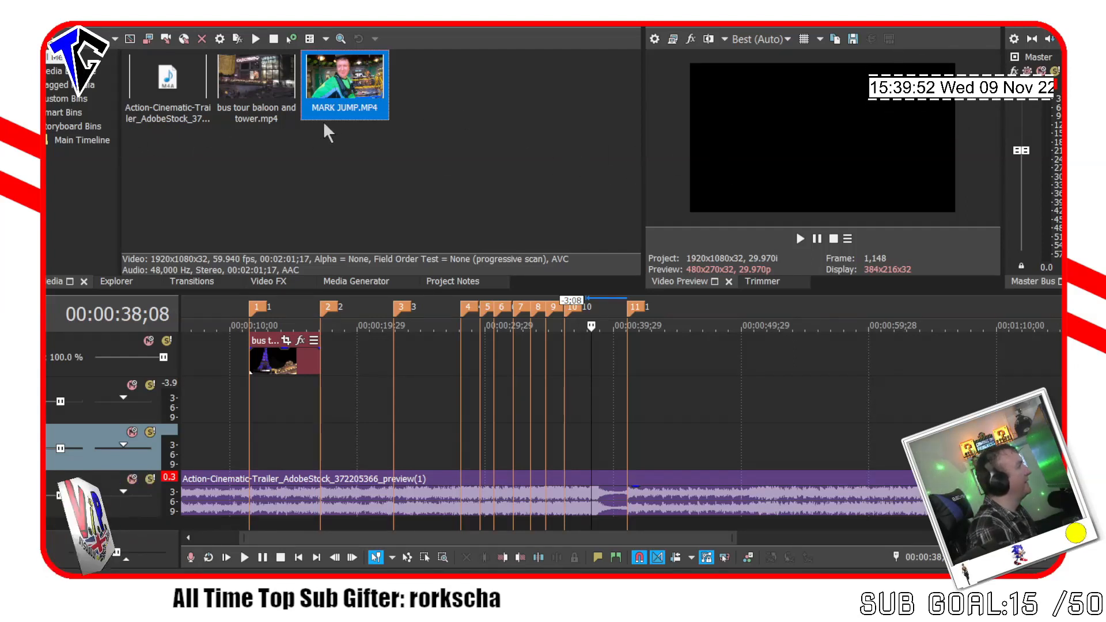
pyautogui.moveTo(339, 113)
pyautogui.mouseDown()
pyautogui.moveTo(455, 254)
pyautogui.moveTo(464, 414)
pyautogui.moveTo(1004, 341)
pyautogui.moveTo(728, 314)
pyautogui.moveTo(619, 376)
pyautogui.moveTo(636, 368)
pyautogui.mouseUp()
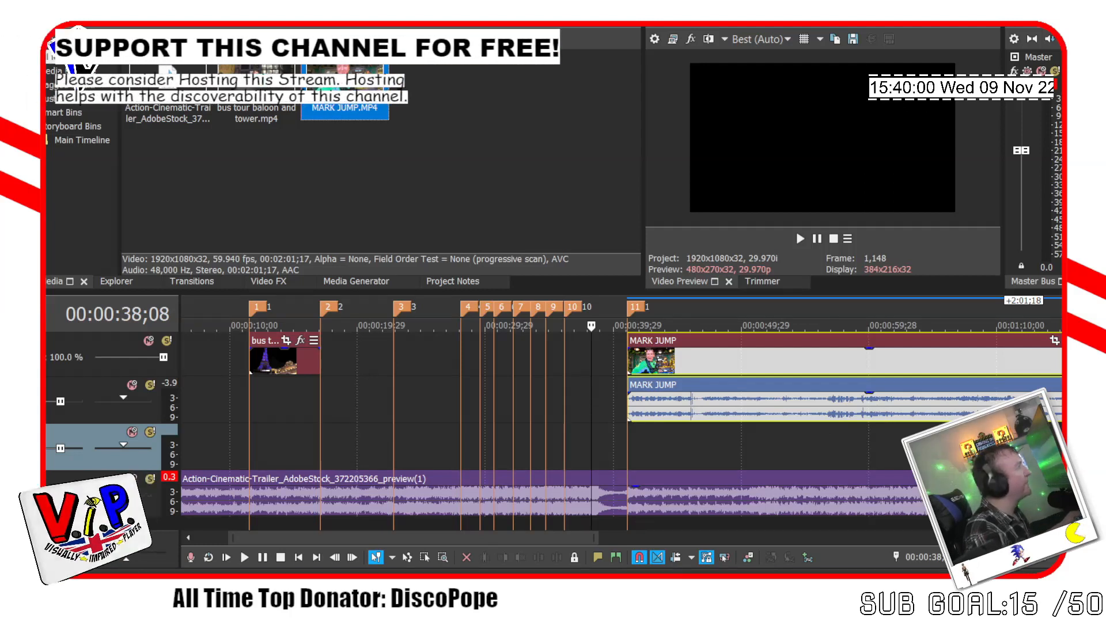
# Examine the MARK JUMP clip for the jump, playing from 00:00:55;21 and skimming to 00:01:08;12.
pyautogui.click(814, 372)
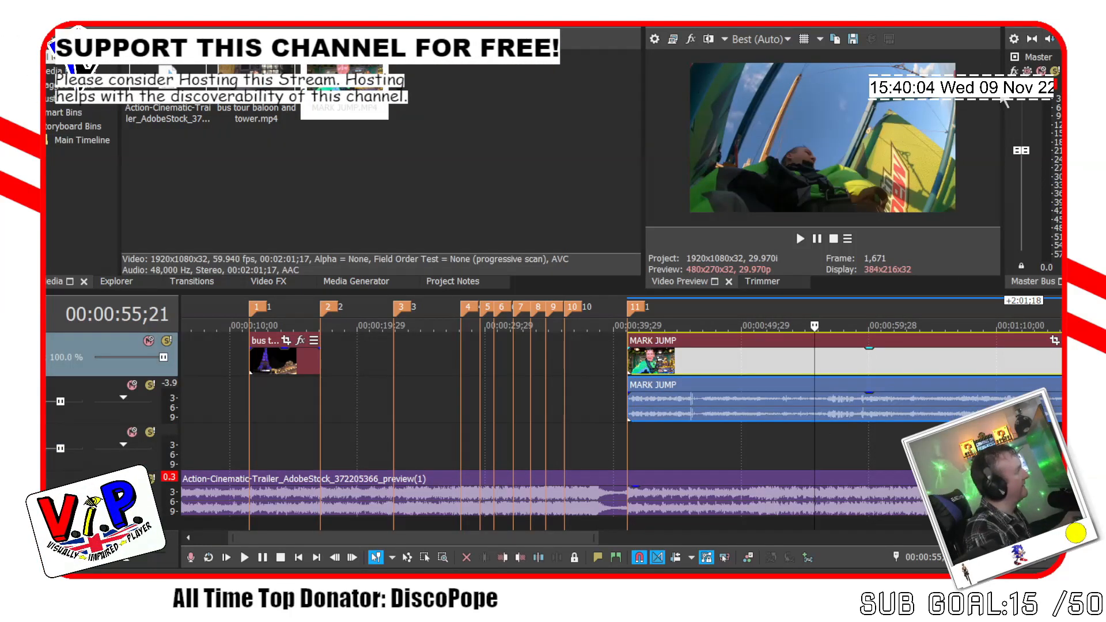
pyautogui.press('space')
pyautogui.press('space')
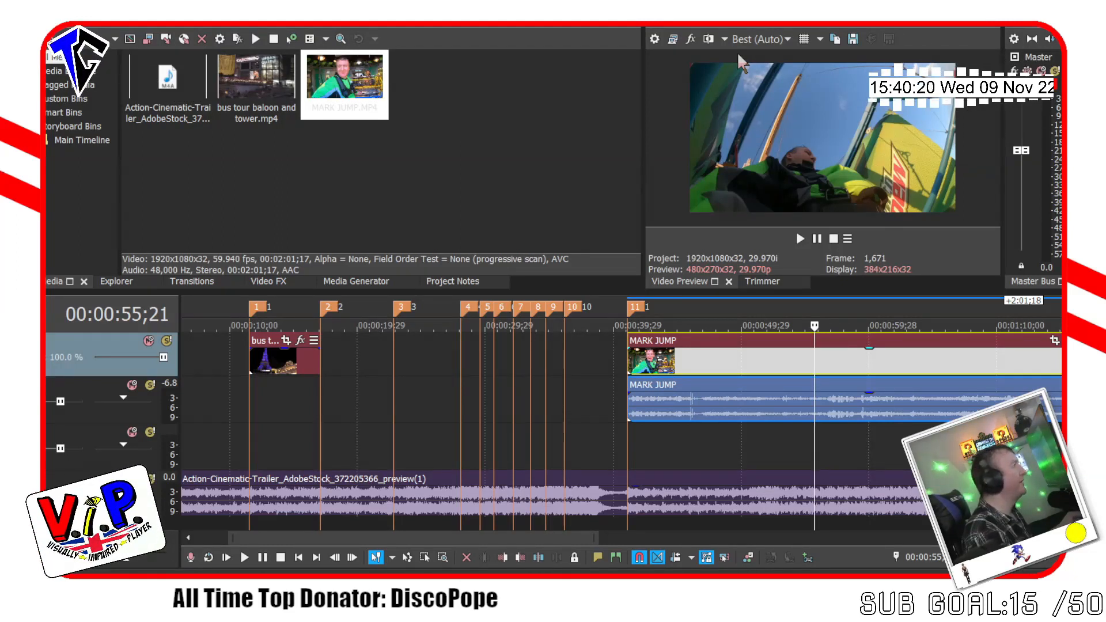
pyautogui.press('space')
pyautogui.press('space')
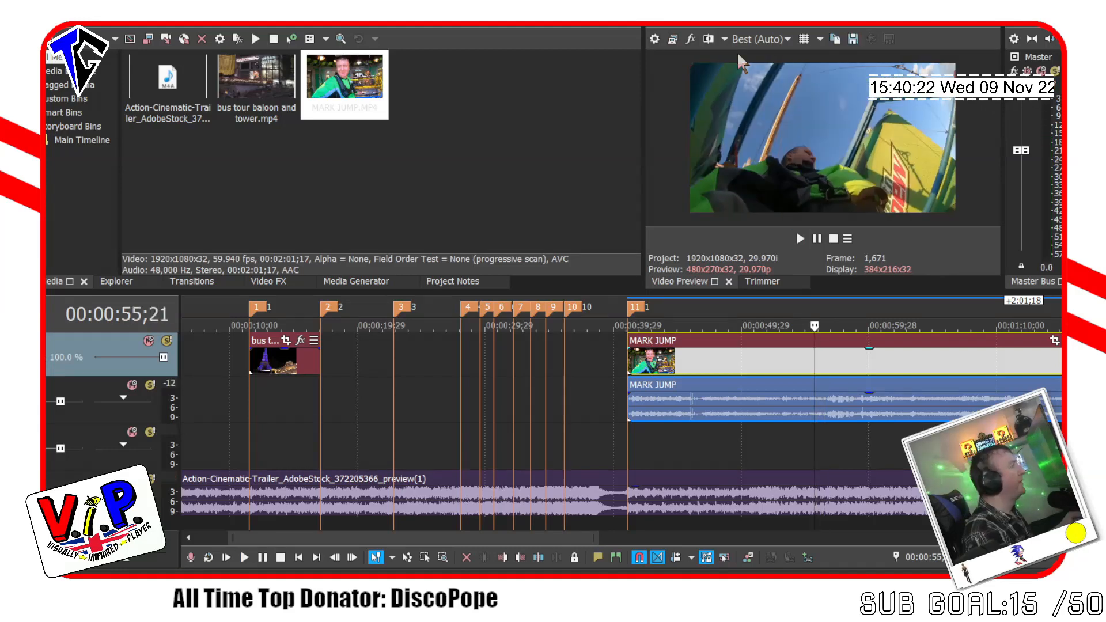
pyautogui.press('space')
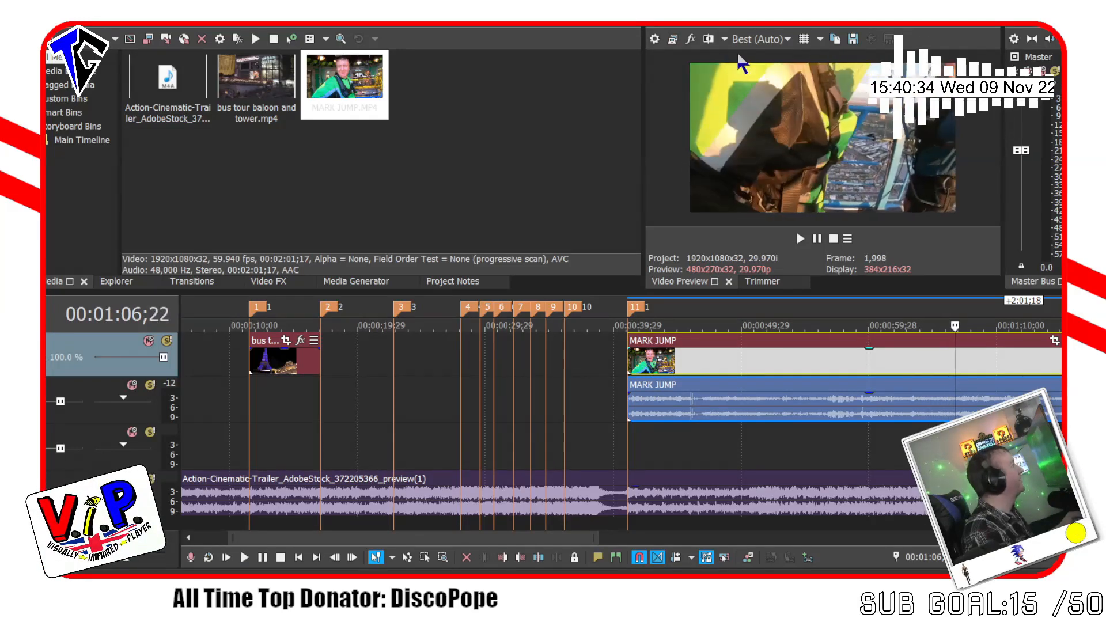
pyautogui.press('Left')
pyautogui.press('Left')
pyautogui.press('Left')
pyautogui.press('Left')
pyautogui.press('Left')
pyautogui.press('Left')
pyautogui.press('Left')
pyautogui.press('Left')
pyautogui.press('Left')
pyautogui.press('Left')
pyautogui.press('Left')
pyautogui.press('Left')
pyautogui.press('Left')
pyautogui.press('Left')
pyautogui.press('Left')
pyautogui.press('Left')
pyautogui.press('Left')
pyautogui.press('Left')
pyautogui.press('Left')
pyautogui.press('Left')
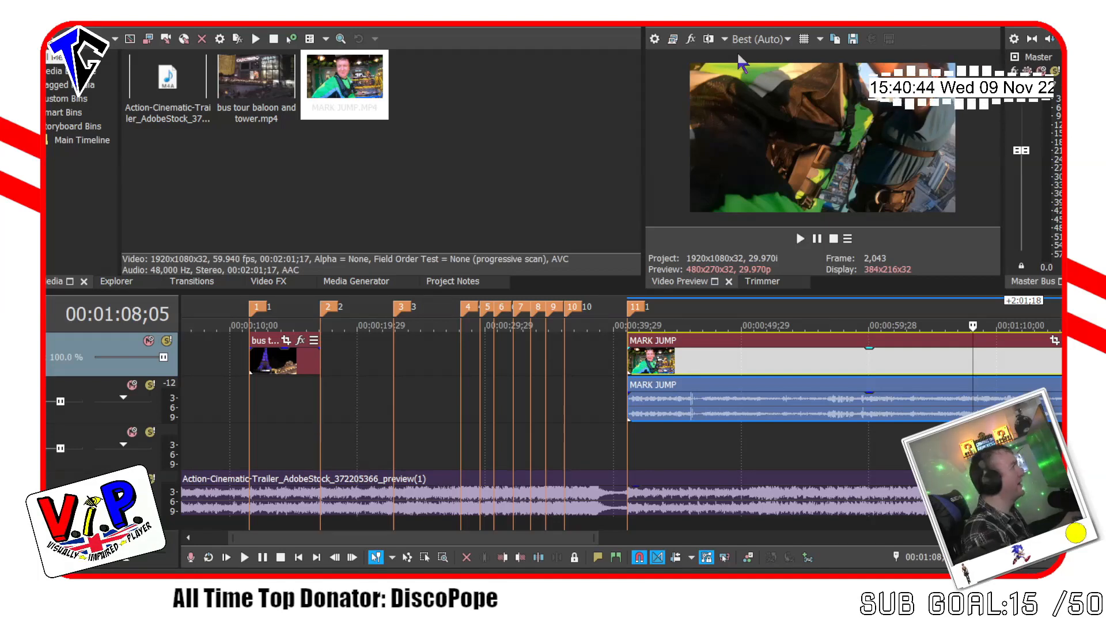
pyautogui.press('Right')
pyautogui.press('Right')
pyautogui.press('Right')
pyautogui.press('Right')
pyautogui.press('Right')
pyautogui.press('Right')
pyautogui.press('Right')
pyautogui.press('Right')
pyautogui.press('Right')
pyautogui.press('Right')
pyautogui.press('Right')
pyautogui.press('Right')
pyautogui.press('Right')
pyautogui.press('Right')
pyautogui.press('Right')
pyautogui.press('Right')
pyautogui.press('Right')
pyautogui.press('Right')
pyautogui.press('Right')
pyautogui.press('Right')
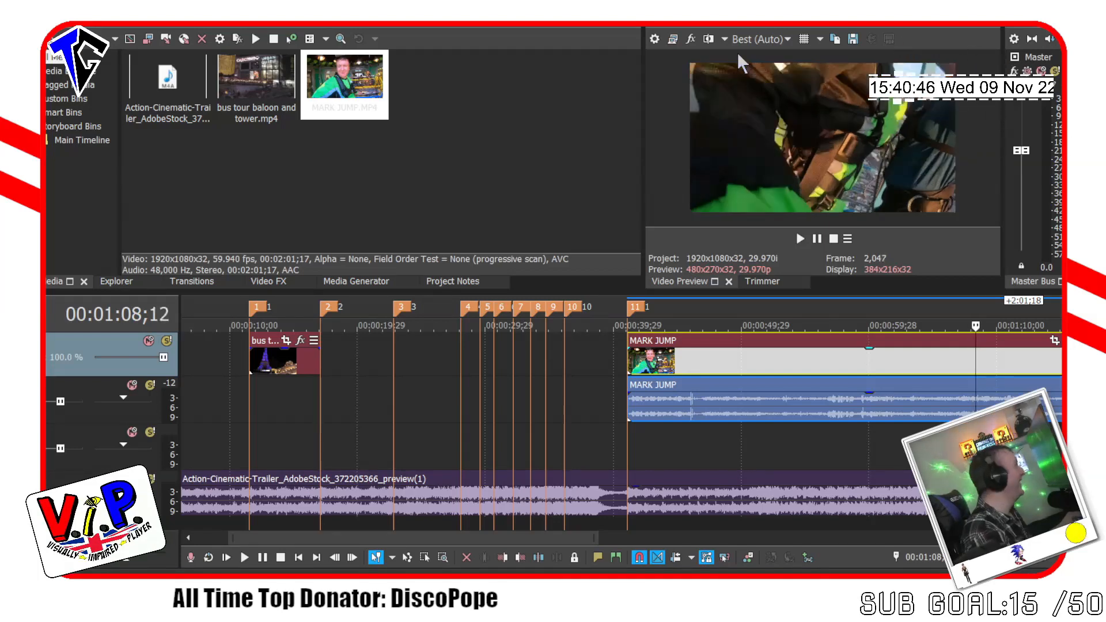
# Continue through the MARK JUMP footage past 00:02:04;18 to 00:02:06;03, looking for the moment before the jump.
pyautogui.press('space')
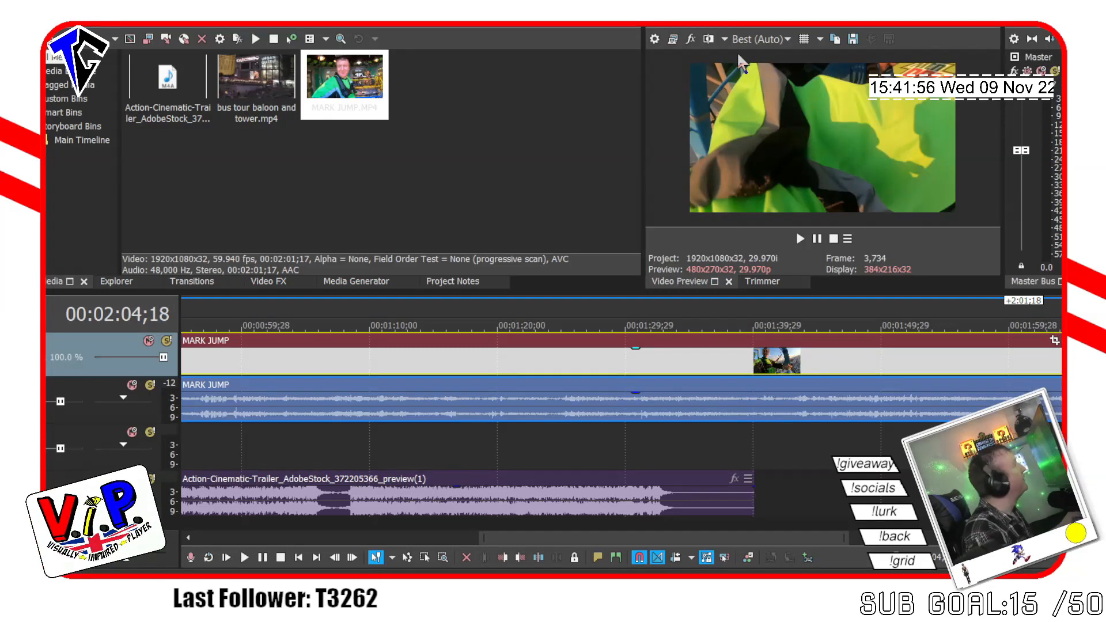
pyautogui.press('space')
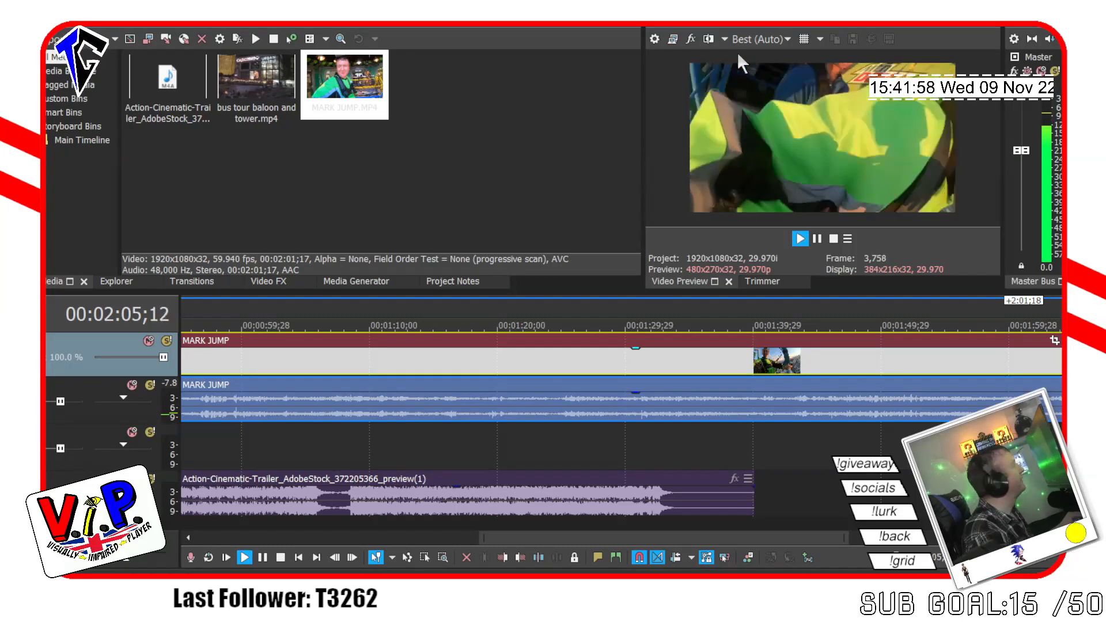
pyautogui.press('space')
pyautogui.hotkey('alt', 'Right')
pyautogui.hotkey('alt', 'Right')
pyautogui.hotkey('alt', 'Right')
pyautogui.hotkey('alt', 'Right')
pyautogui.hotkey('alt', 'Right')
pyautogui.hotkey('alt', 'Right')
pyautogui.hotkey('alt', 'Right')
pyautogui.hotkey('alt', 'Right')
pyautogui.hotkey('alt', 'Right')
pyautogui.hotkey('alt', 'Right')
pyautogui.hotkey('alt', 'Right')
pyautogui.hotkey('alt', 'Right')
pyautogui.hotkey('alt', 'Right')
pyautogui.hotkey('alt', 'Right')
pyautogui.hotkey('alt', 'Right')
pyautogui.hotkey('alt', 'Right')
pyautogui.hotkey('alt', 'Right')
pyautogui.hotkey('alt', 'Right')
pyautogui.hotkey('alt', 'Right')
pyautogui.hotkey('alt', 'Right')
pyautogui.press('Right')
pyautogui.press('Right')
pyautogui.press('Right')
pyautogui.press('Right')
pyautogui.press('Right')
pyautogui.press('Right')
pyautogui.press('Right')
pyautogui.press('Right')
pyautogui.press('Right')
pyautogui.press('Right')
pyautogui.press('Right')
pyautogui.press('space')
pyautogui.press('space')
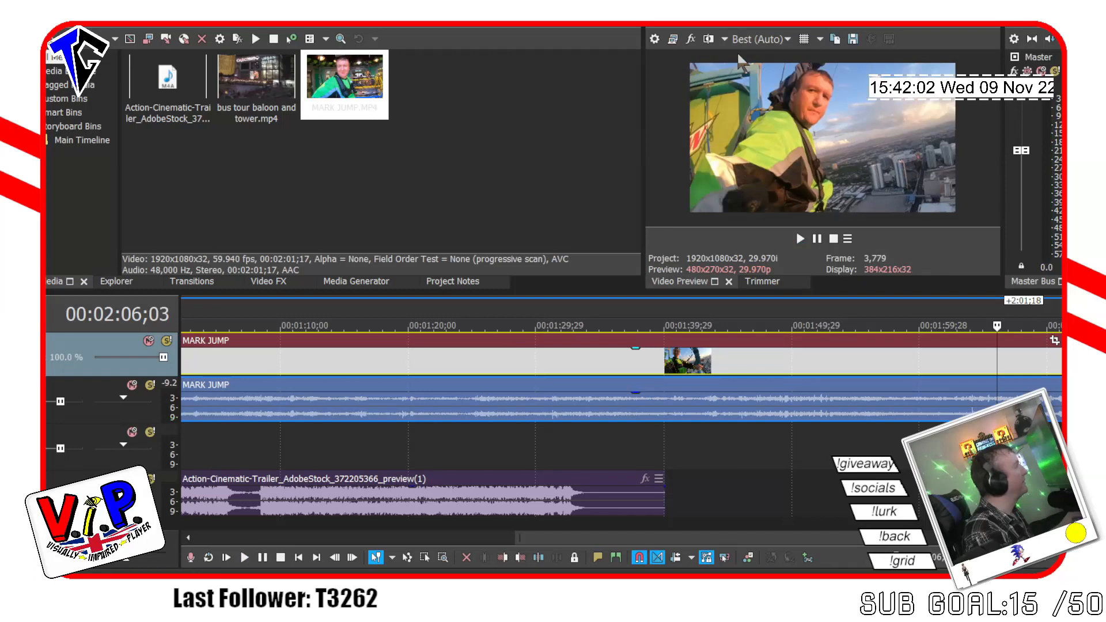
# Split the MARK JUMP clip at 00:02:10;03, just before the jump, and delete the part before the split.
pyautogui.press('space')
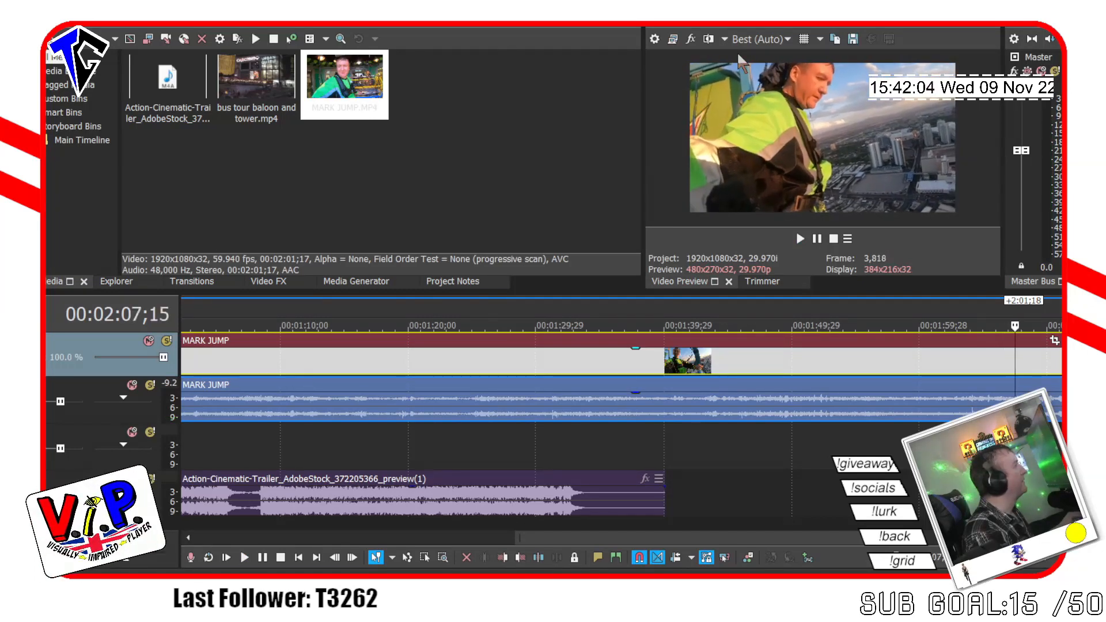
pyautogui.press('Right')
pyautogui.press('Right')
pyautogui.press('Right')
pyautogui.press('Right')
pyautogui.press('Right')
pyautogui.press('Right')
pyautogui.press('Right')
pyautogui.press('space')
pyautogui.press('space')
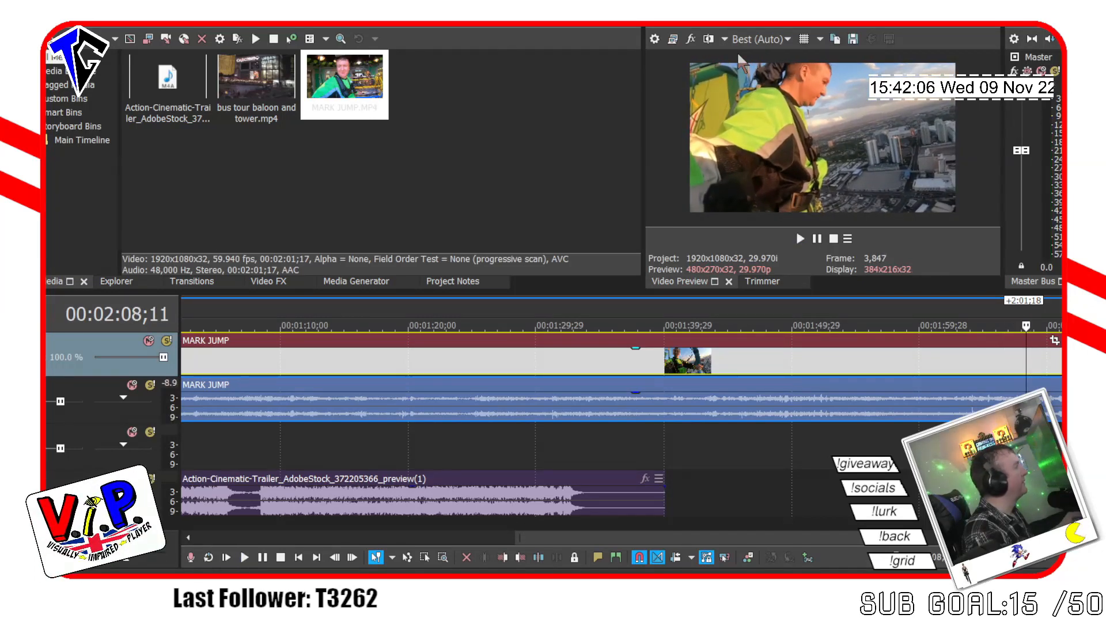
pyautogui.press('space')
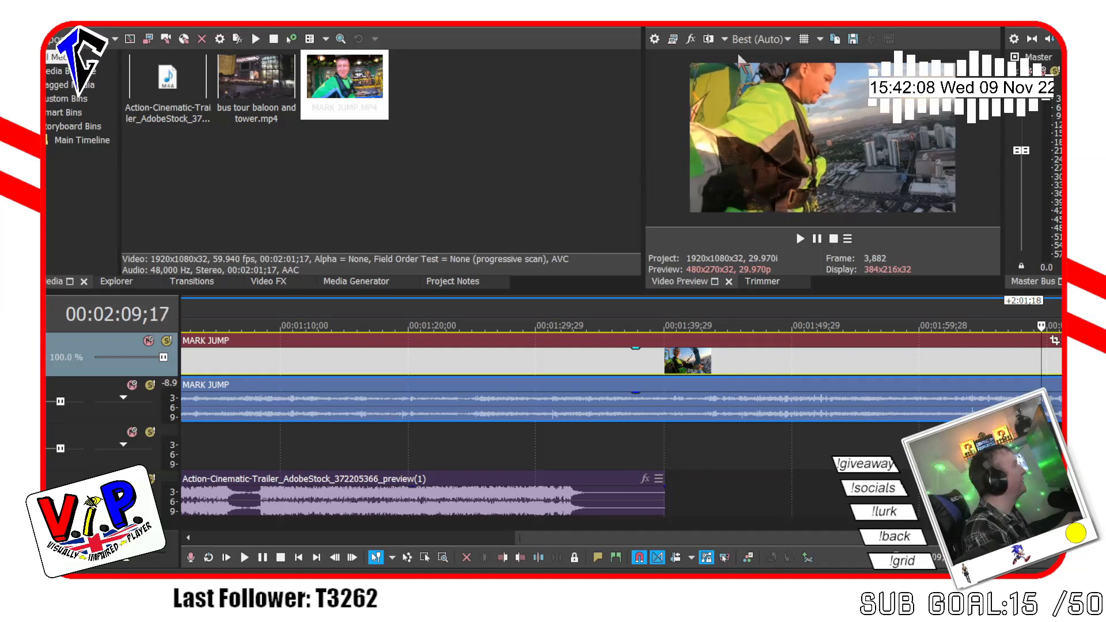
pyautogui.press('space')
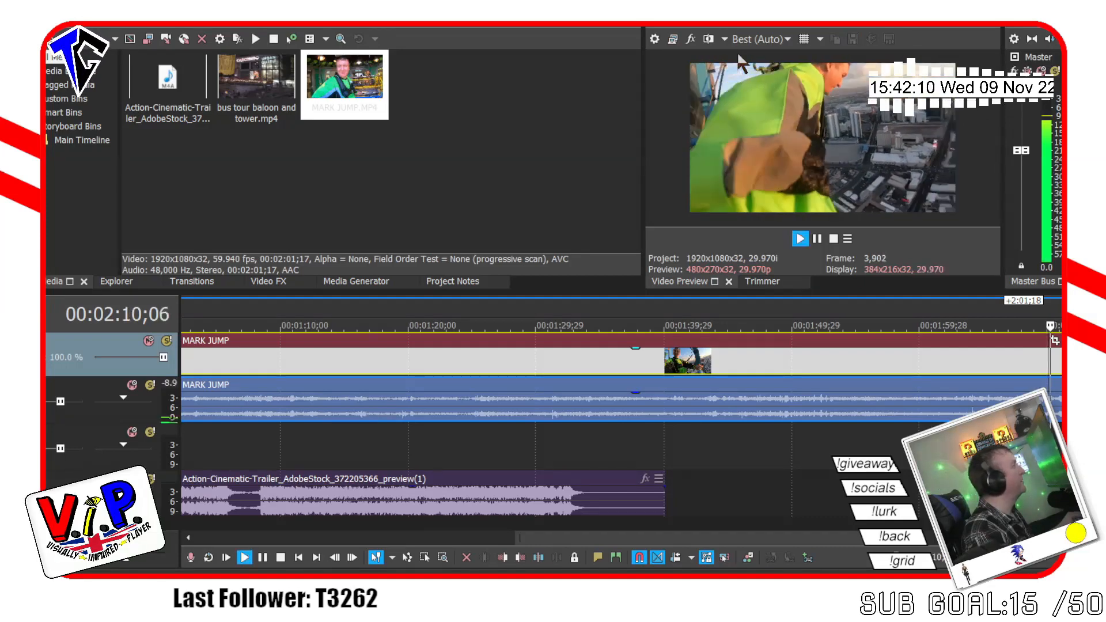
pyautogui.press('space')
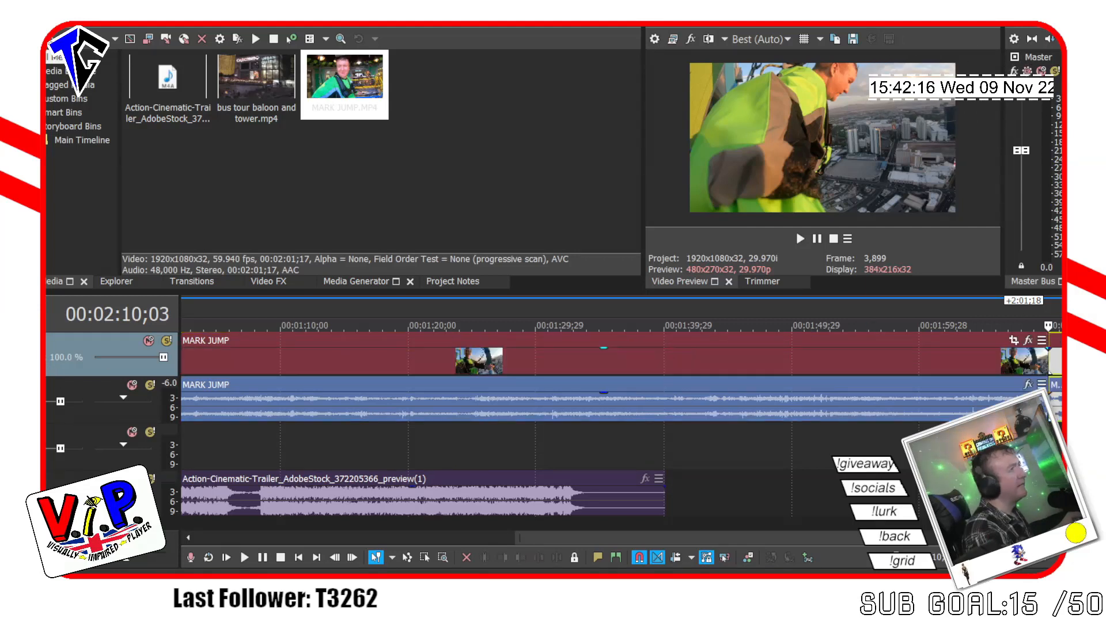
pyautogui.click(930, 358)
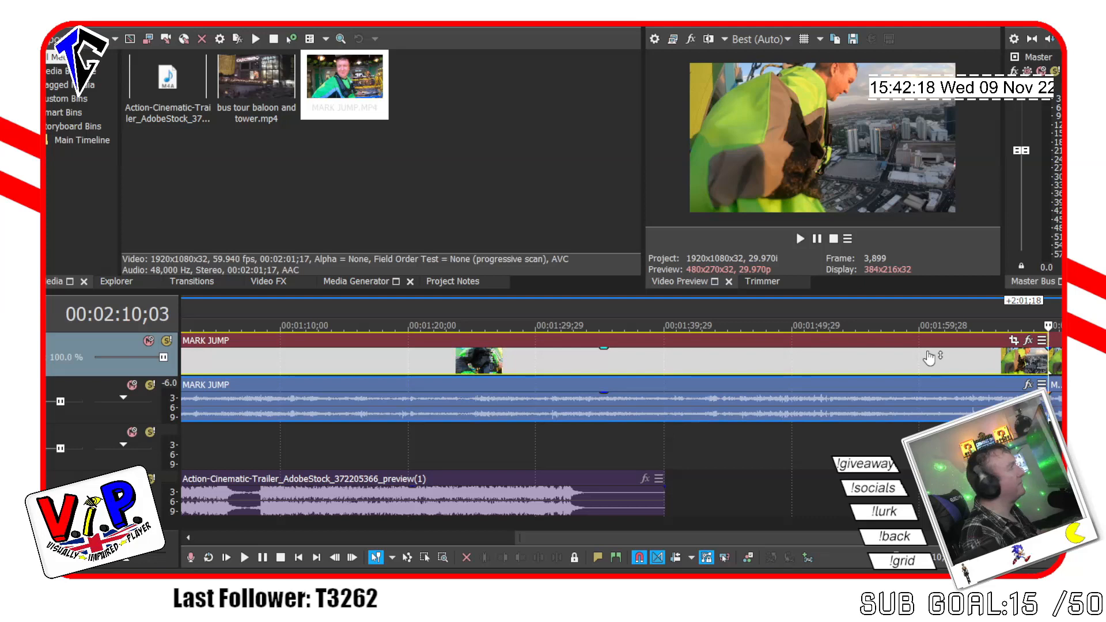
pyautogui.press('Delete')
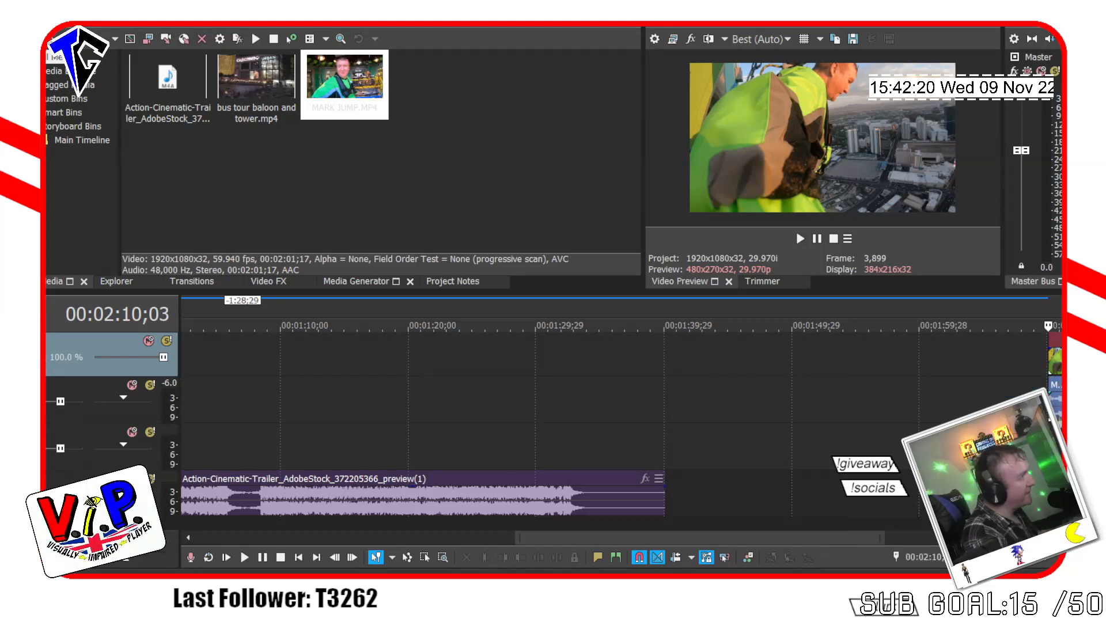
# Move the remaining MARK JUMP clip 34:17 earlier and play it around 00:01:45;05 to review the jump footage.
pyautogui.moveTo(1057, 407); pyautogui.dragTo(626, 406)
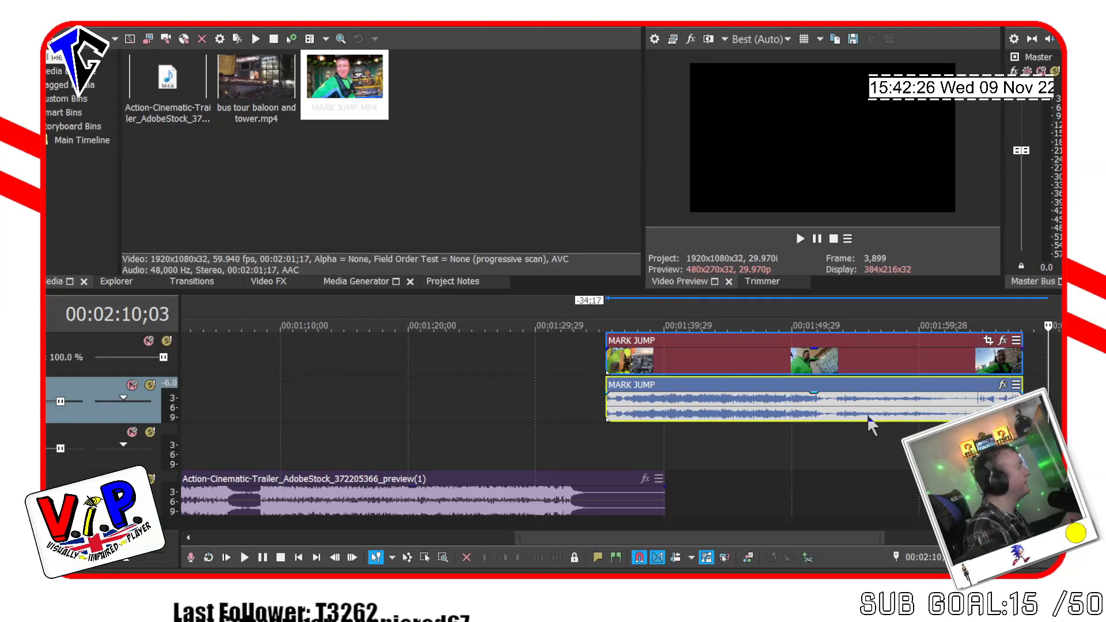
pyautogui.click(731, 355)
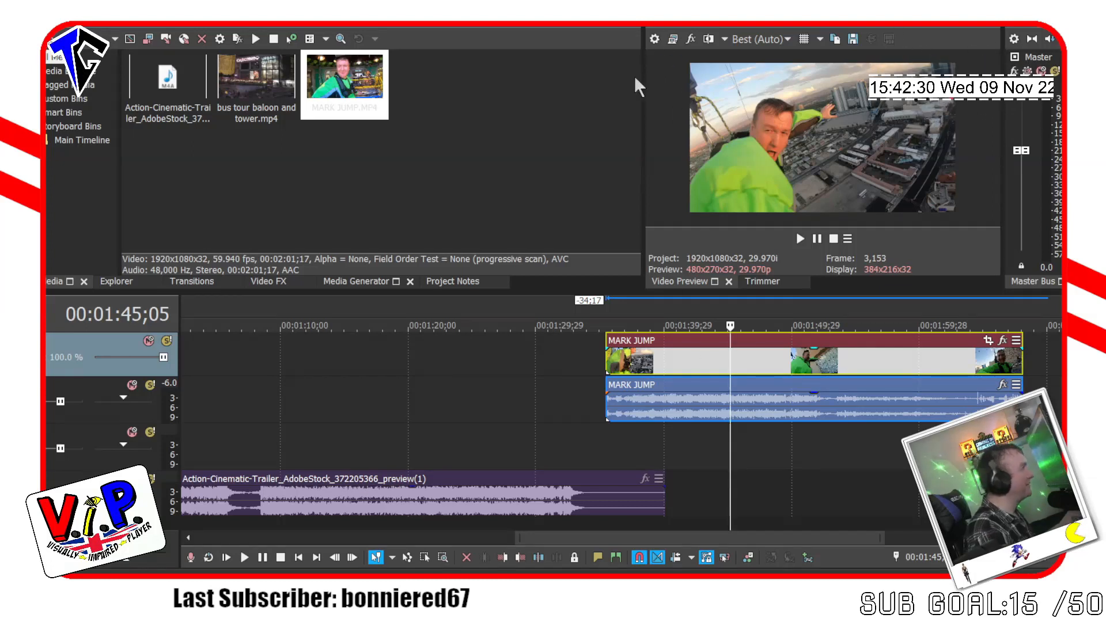
pyautogui.press('space')
pyautogui.press('space')
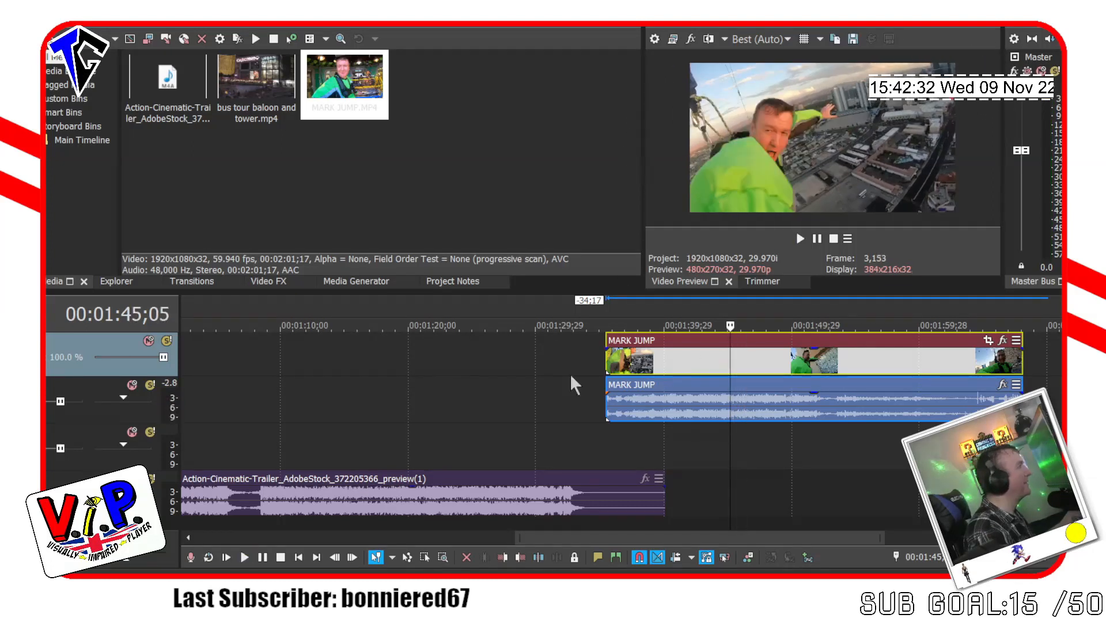
pyautogui.press('space')
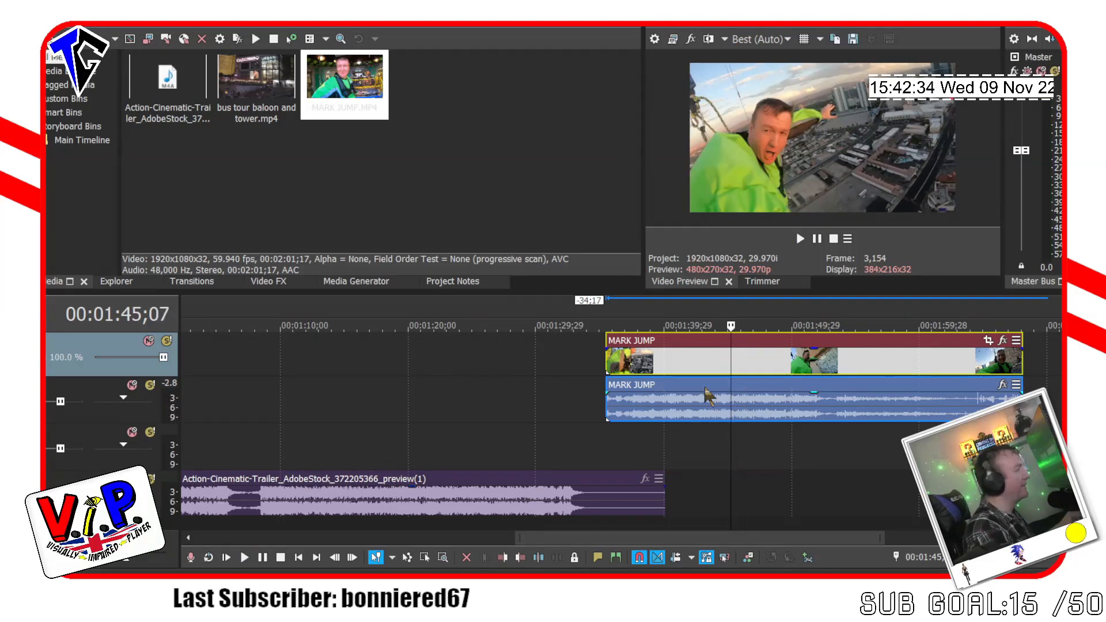
pyautogui.press('space')
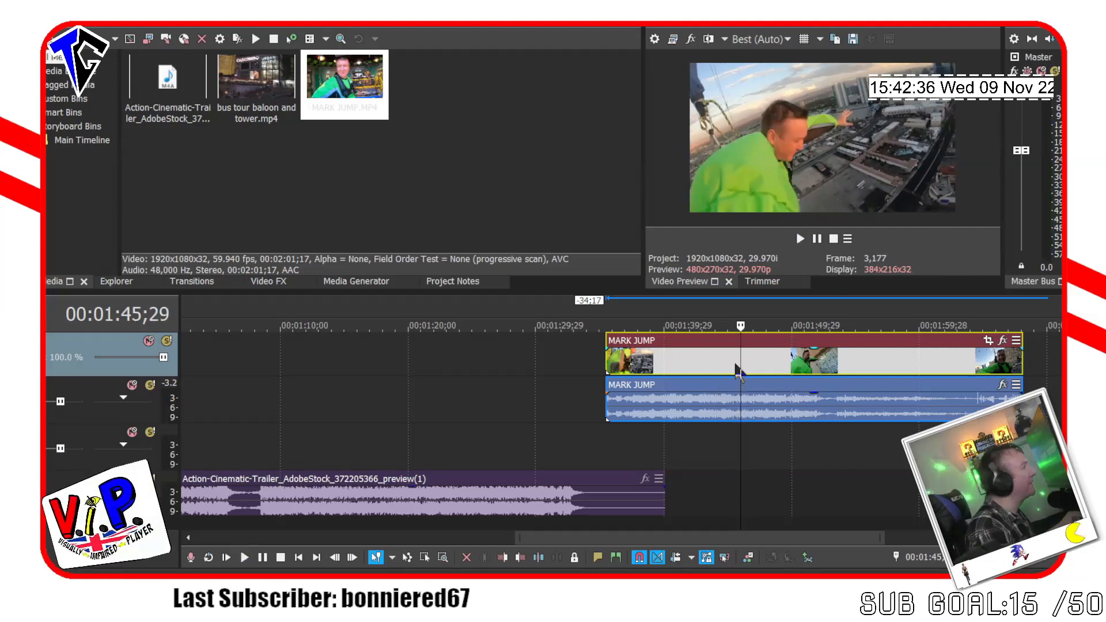
pyautogui.click(718, 360)
pyautogui.press('space')
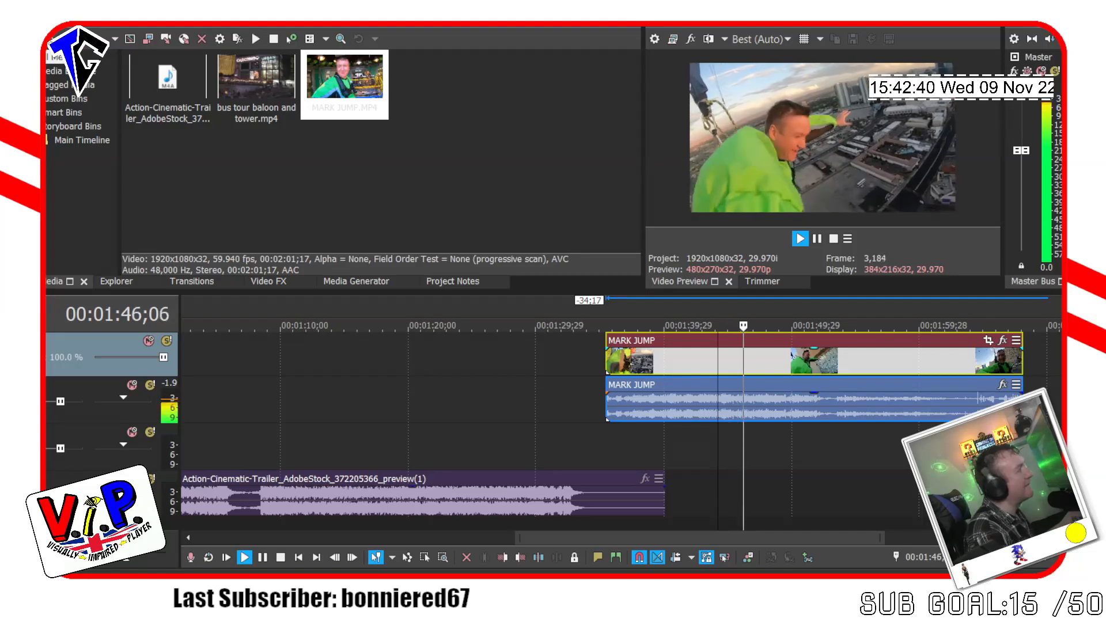
pyautogui.press('space')
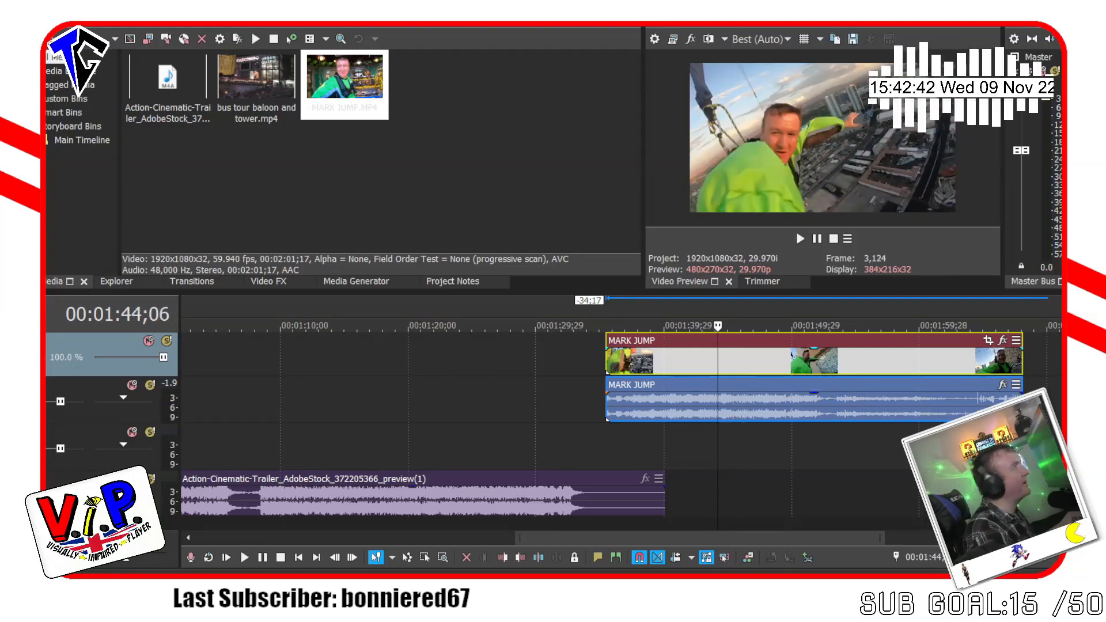
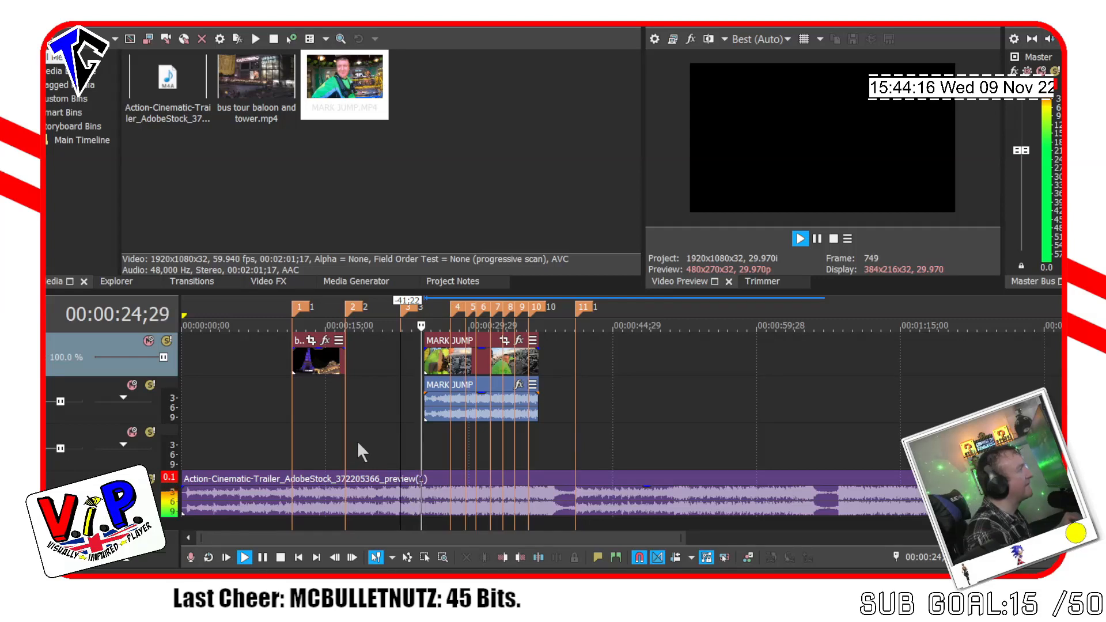
# Stop playback and move the trimmed MARK JUMP clip 11:11 later so it starts just after marker 10.
pyautogui.press('space')
pyautogui.moveTo(448, 425); pyautogui.dragTo(548, 413)
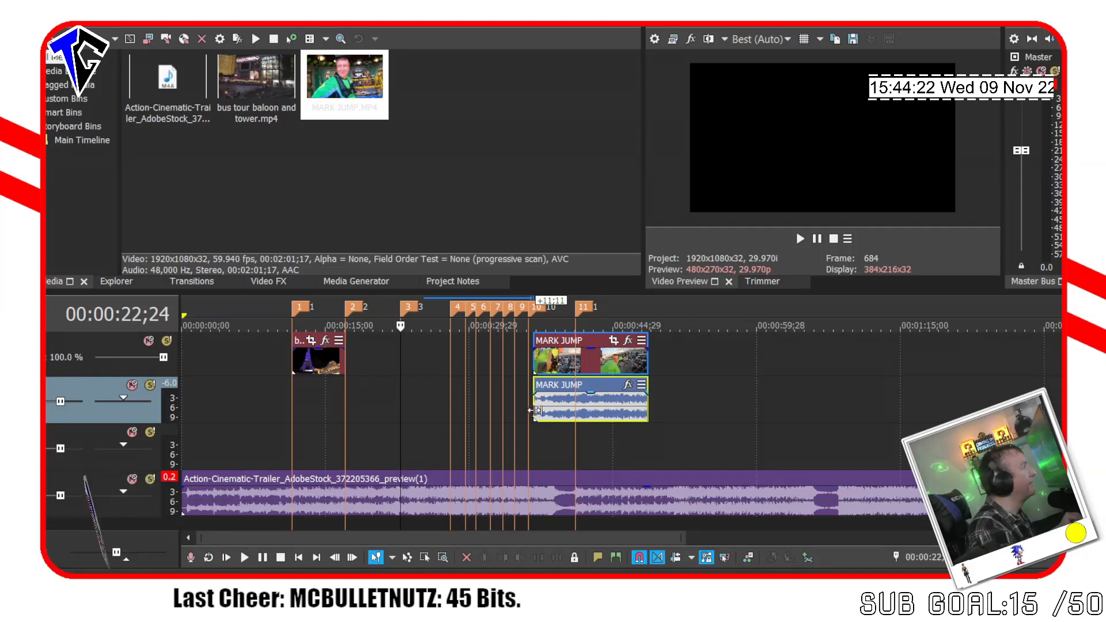
# Move the MARK JUMP clip 4:12 later so it starts at marker 11, and play from 00:00:39;10 to check the sync.
pyautogui.moveTo(555, 423)
pyautogui.mouseDown()
pyautogui.moveTo(680, 421)
pyautogui.moveTo(594, 425)
pyautogui.mouseUp()
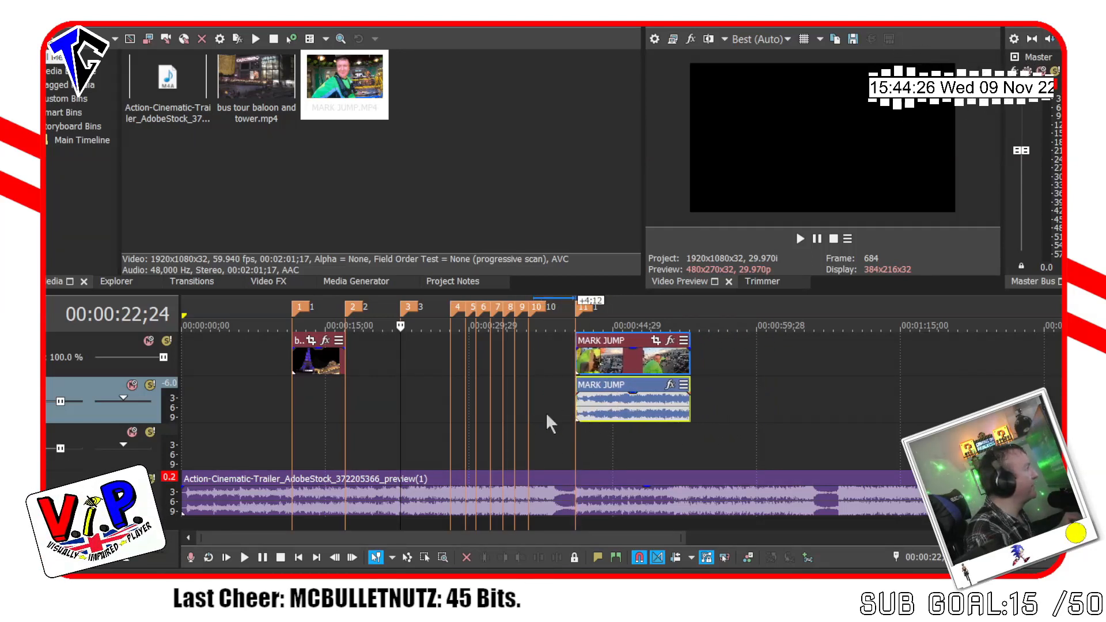
pyautogui.click(560, 426)
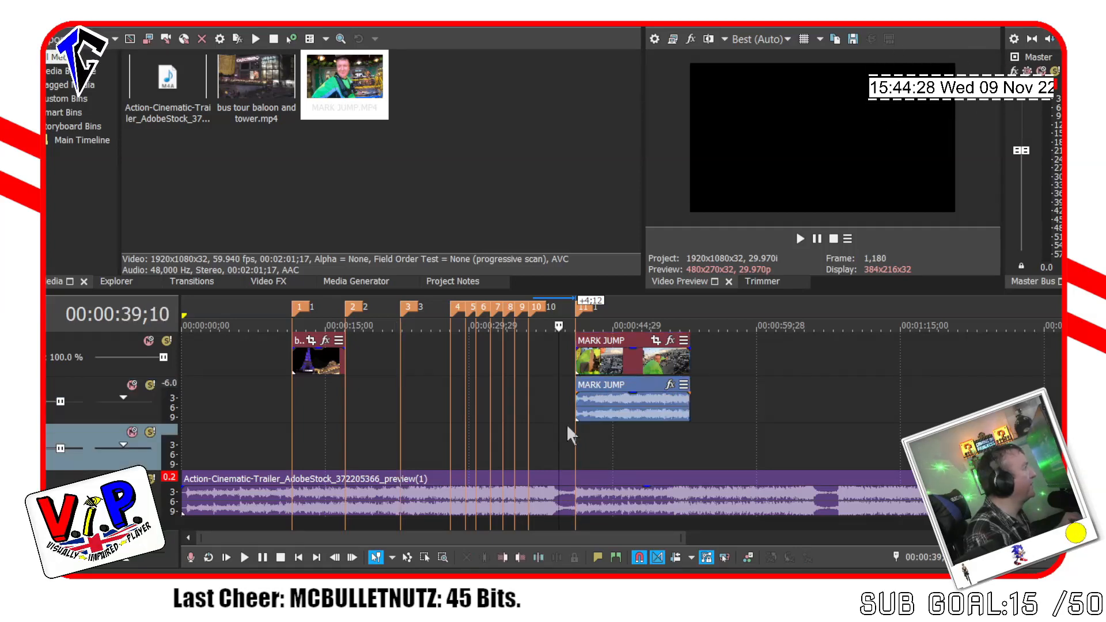
pyautogui.press('space')
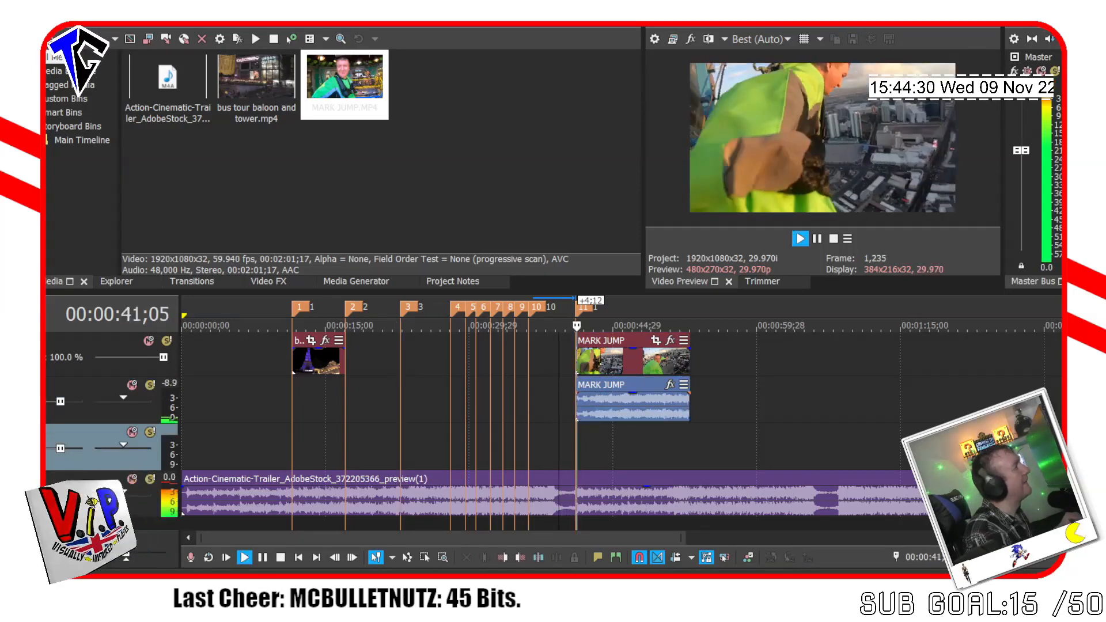
pyautogui.press('space')
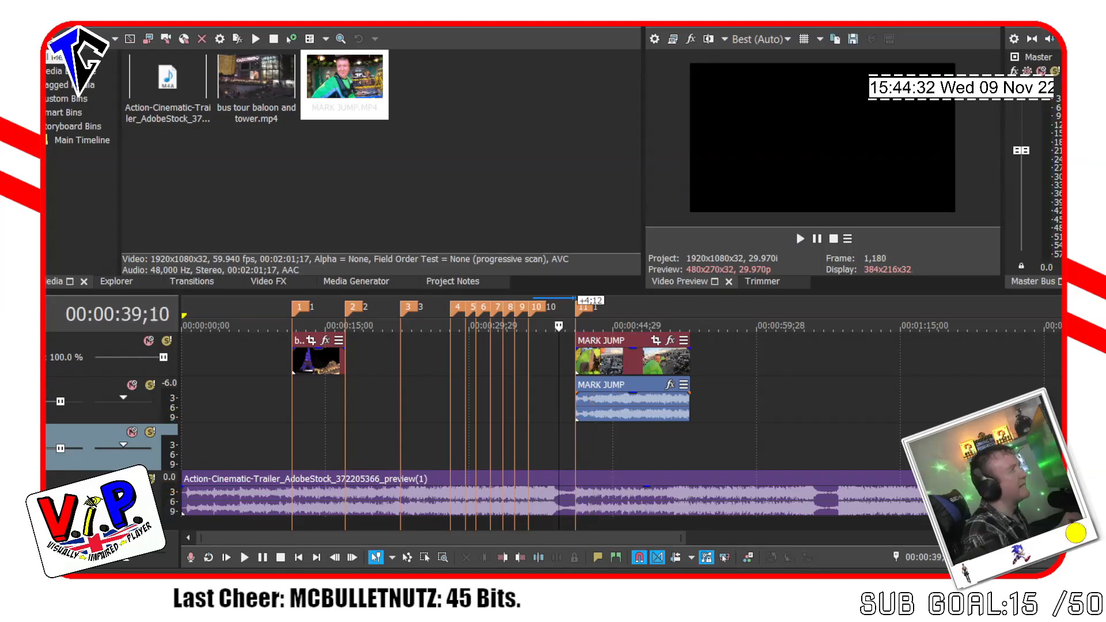
pyautogui.press('space')
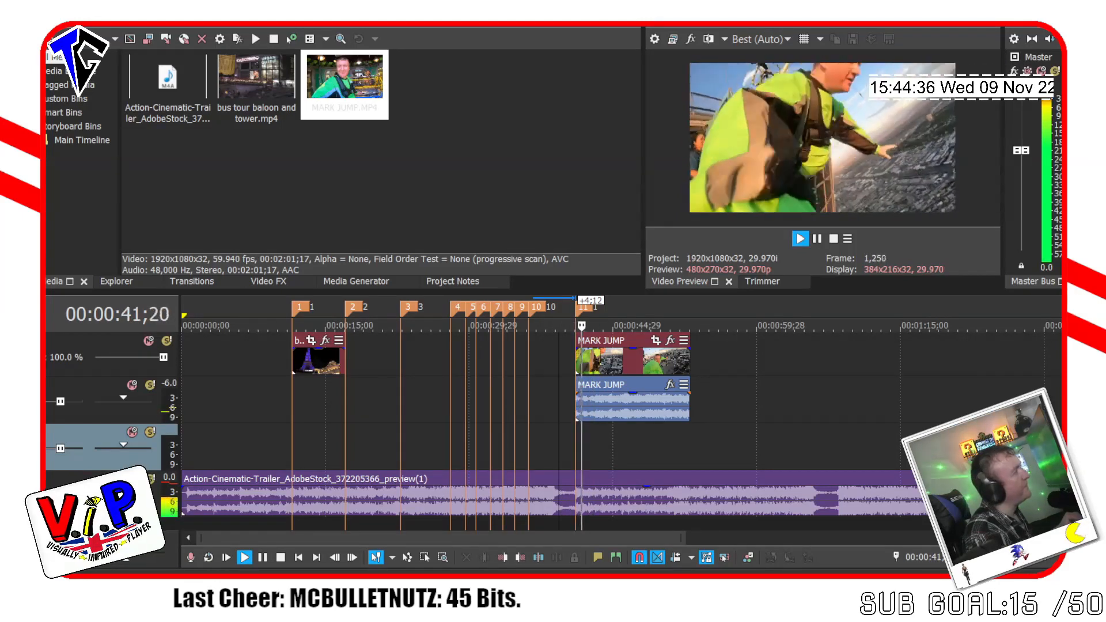
pyautogui.press('space')
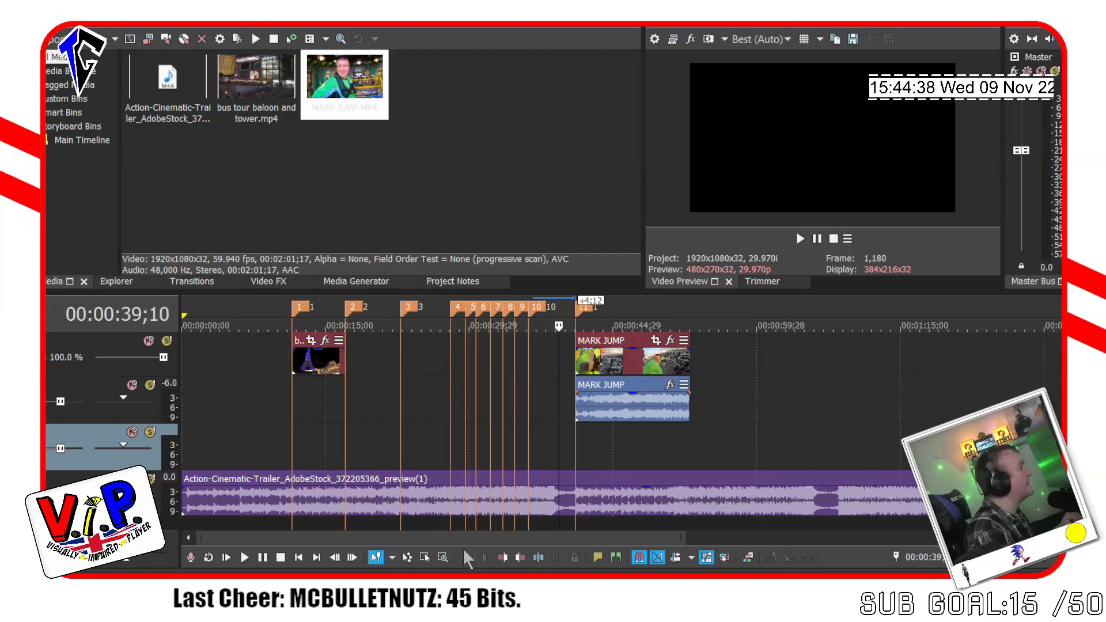
# Move the MARK JUMP clip 1:00 earlier and play from marker 11 to check the jump against the beat.
pyautogui.moveTo(618, 416); pyautogui.dragTo(608, 418)
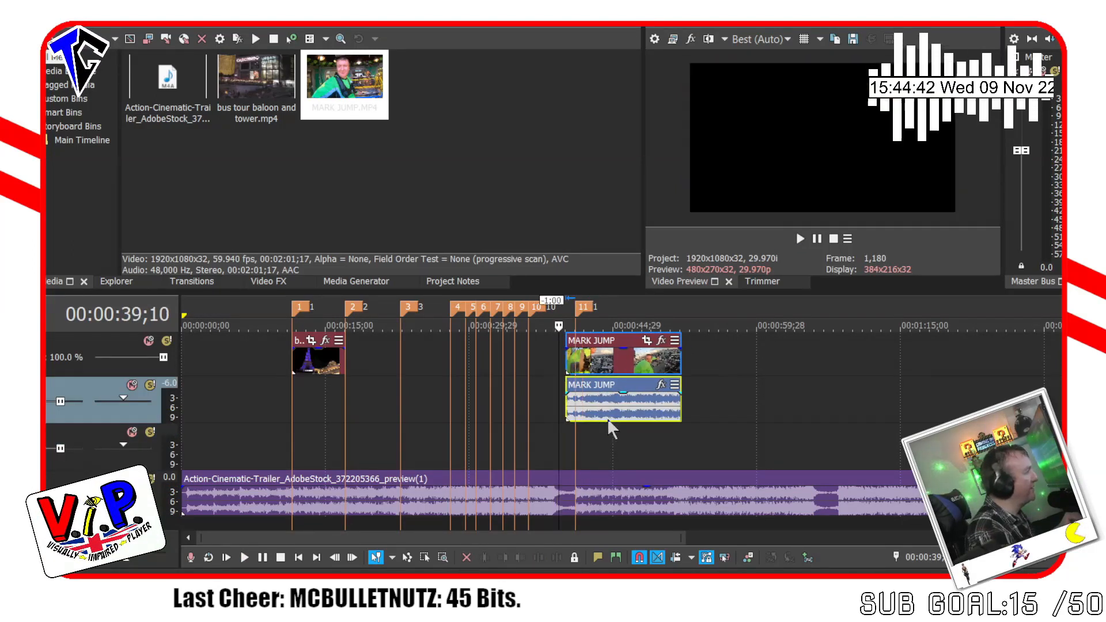
pyautogui.click(573, 429)
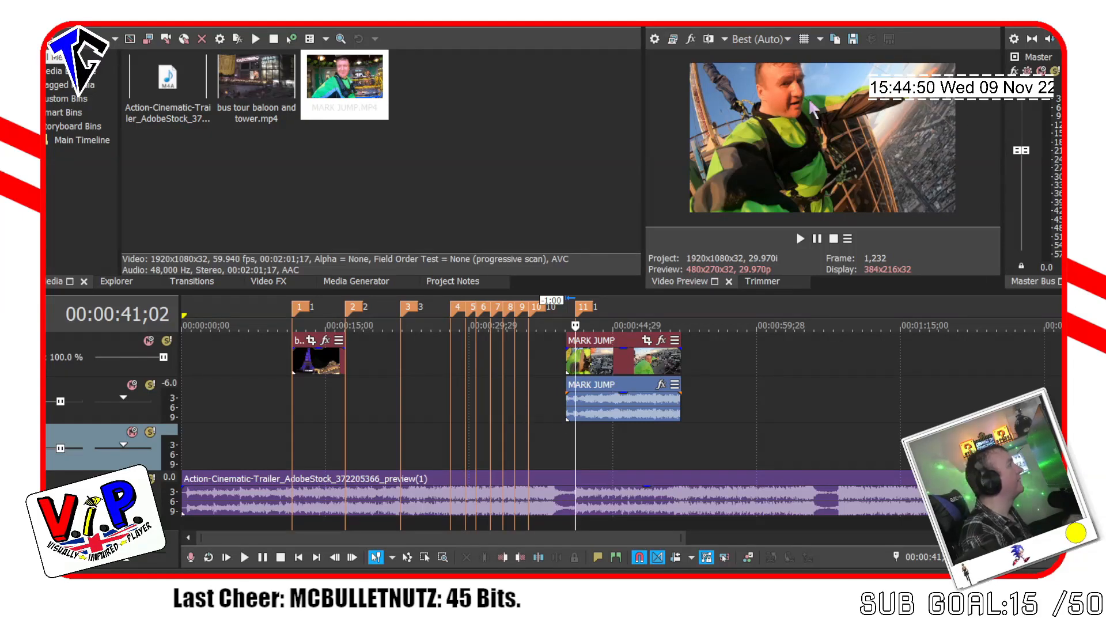
pyautogui.press('space')
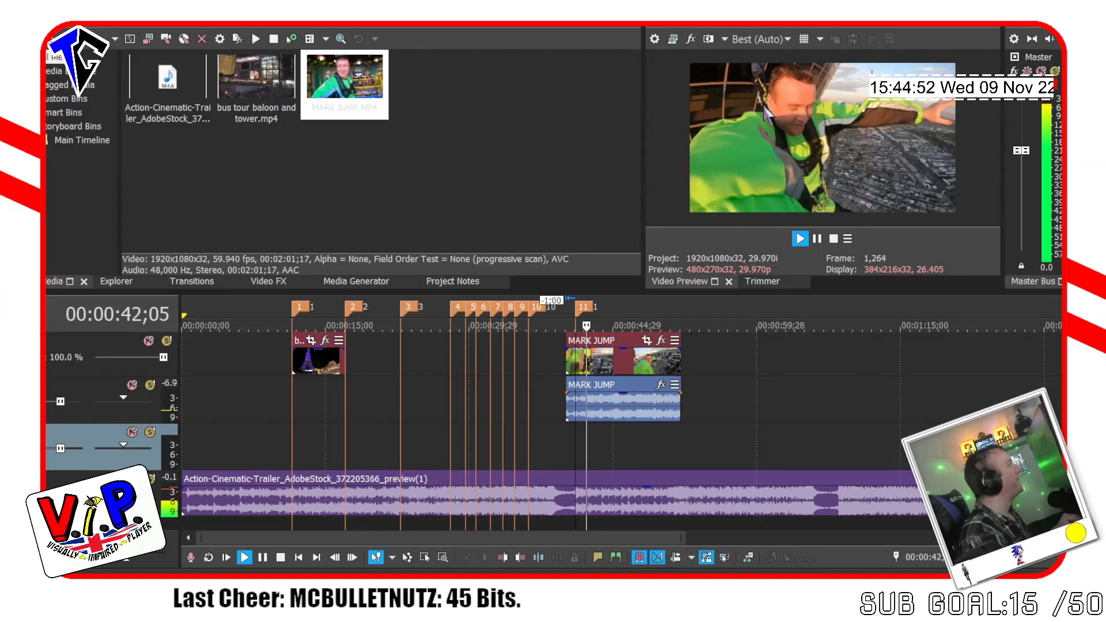
pyautogui.press('space')
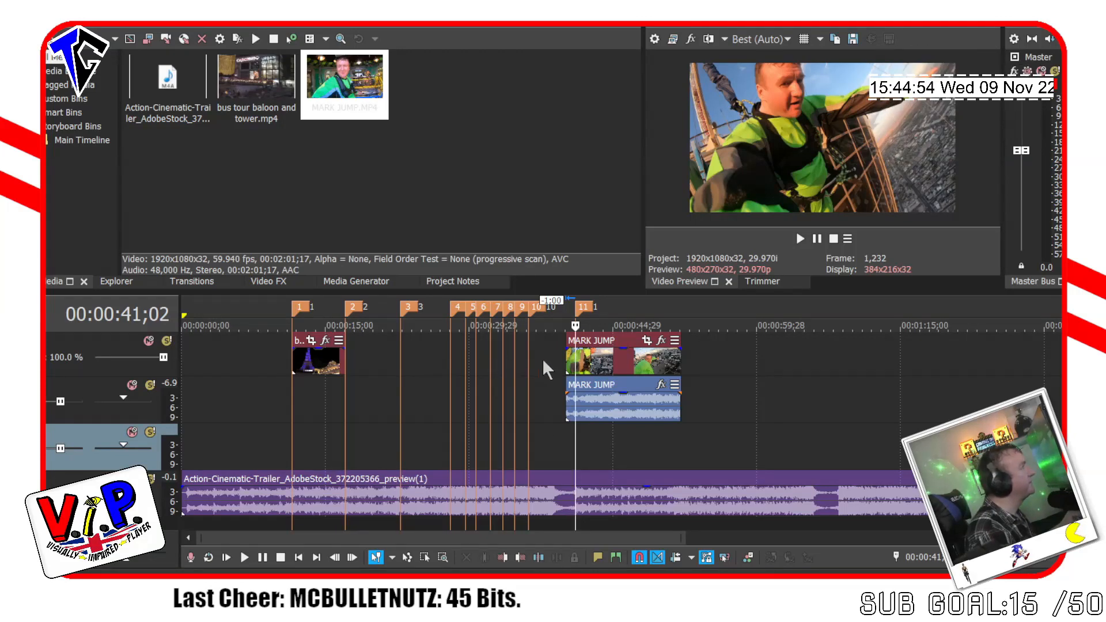
# Extend the start of the MARK JUMP clip back to marker 10 and play repeatedly from 00:00:36;05 to check the jump's timing at marker 11.
pyautogui.moveTo(567, 361); pyautogui.dragTo(528, 362)
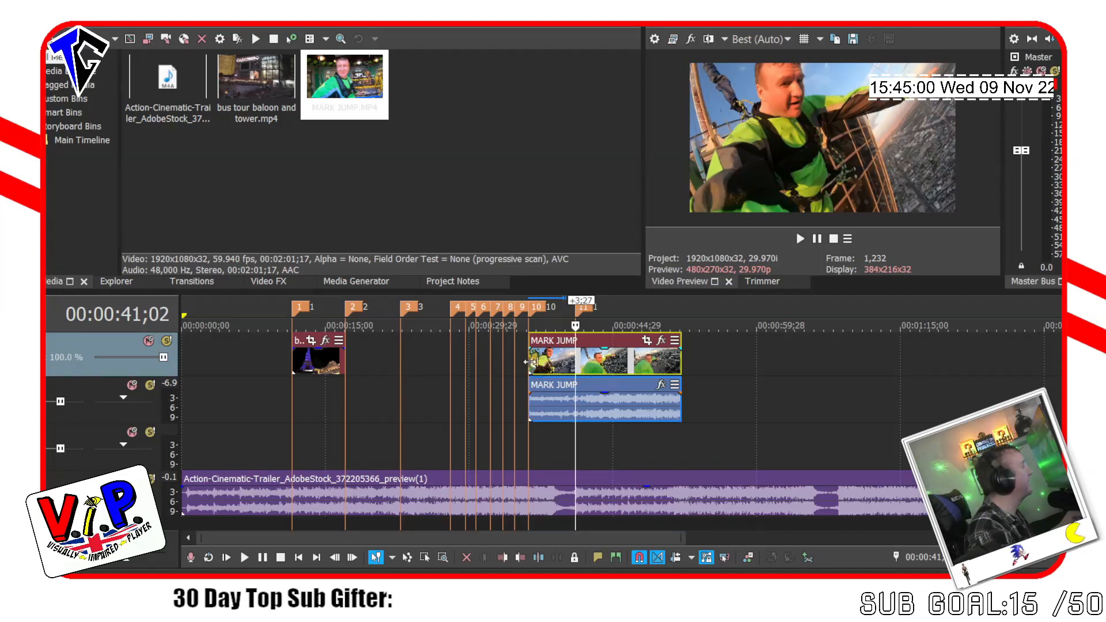
pyautogui.moveTo(528, 362); pyautogui.dragTo(527, 362)
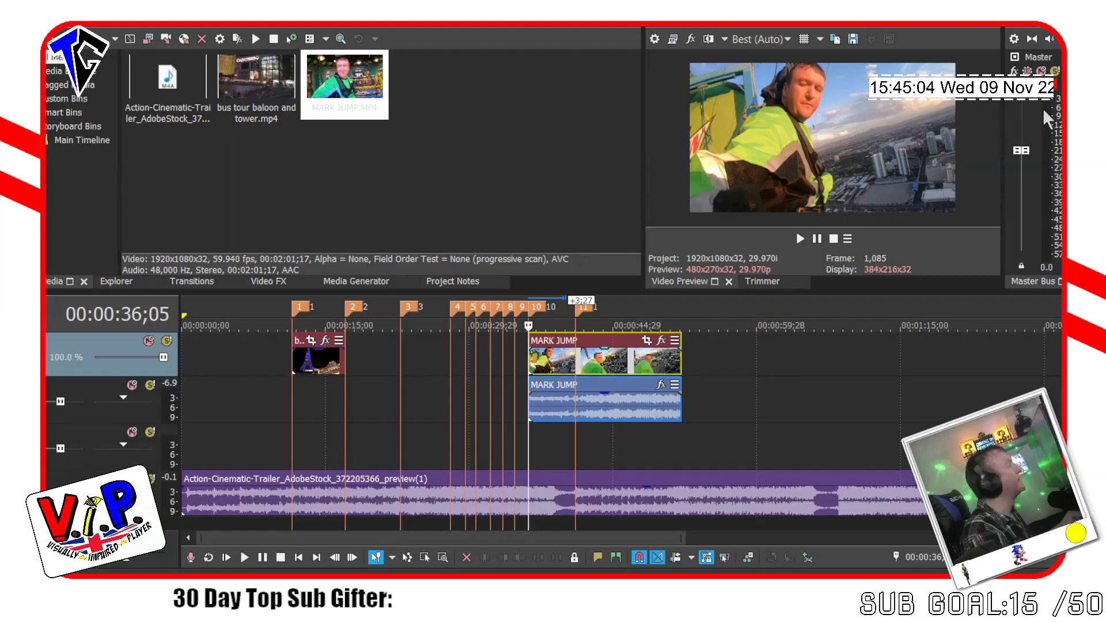
pyautogui.press('space')
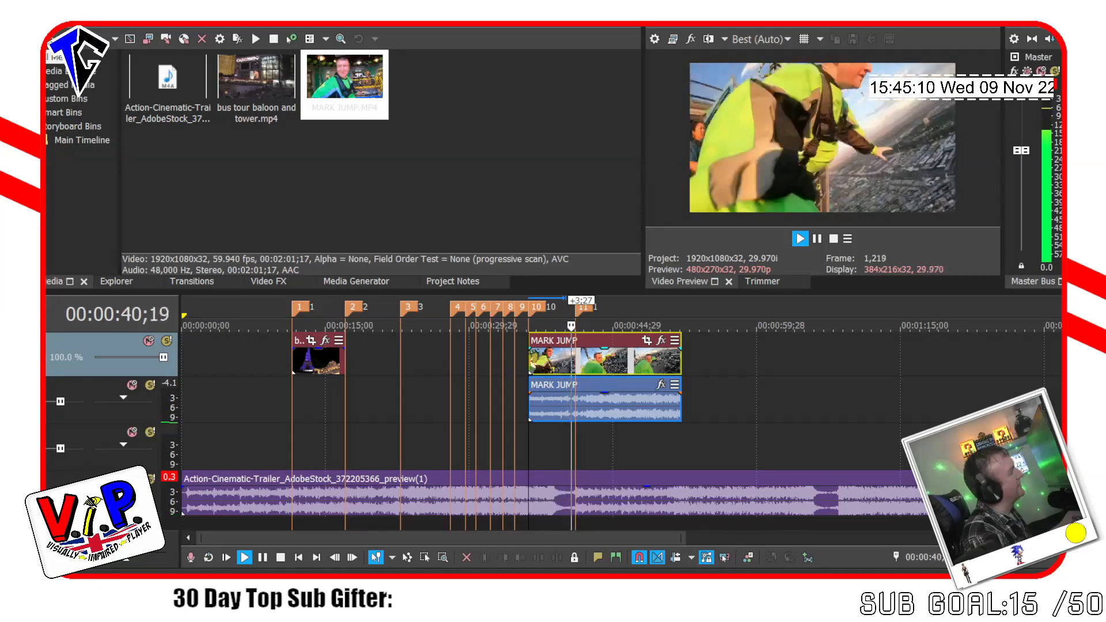
pyautogui.press('space')
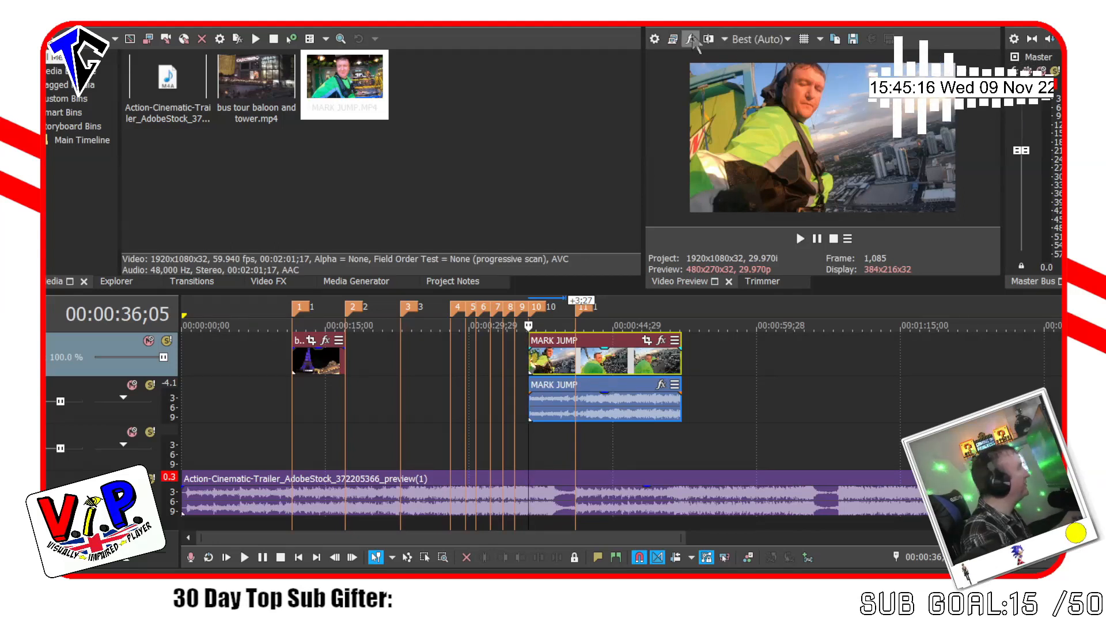
pyautogui.press('space')
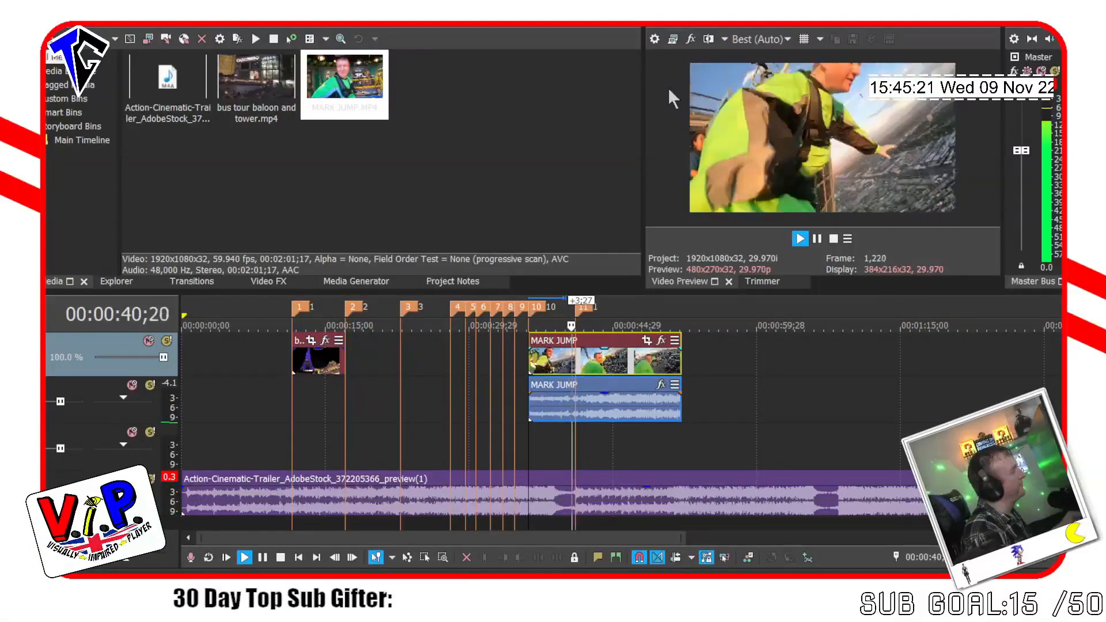
pyautogui.press('space')
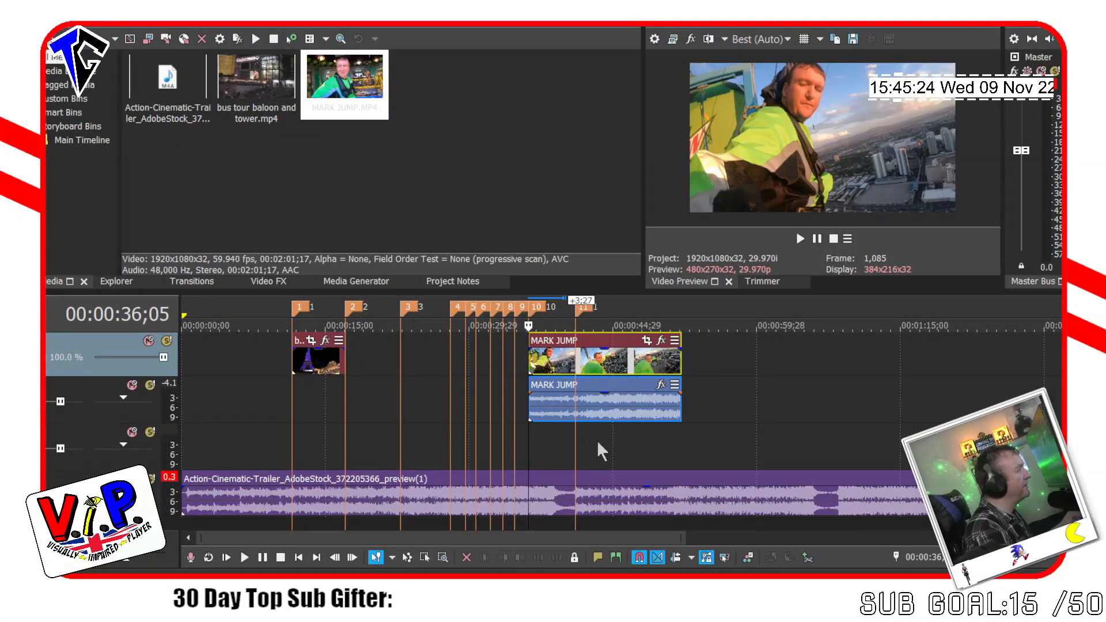
pyautogui.press('space')
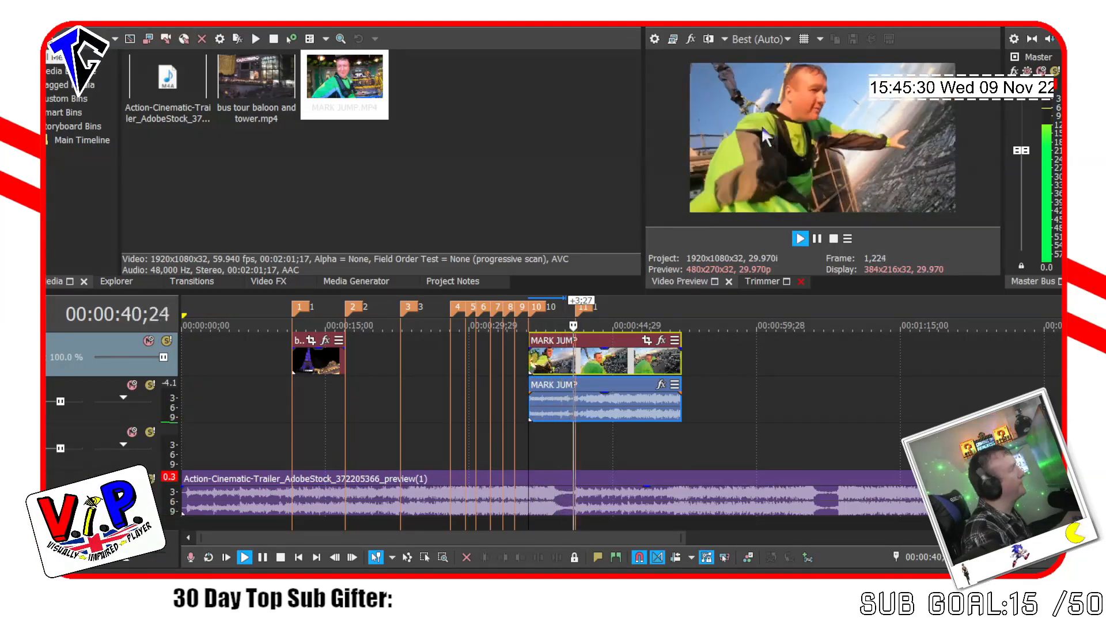
pyautogui.press('space')
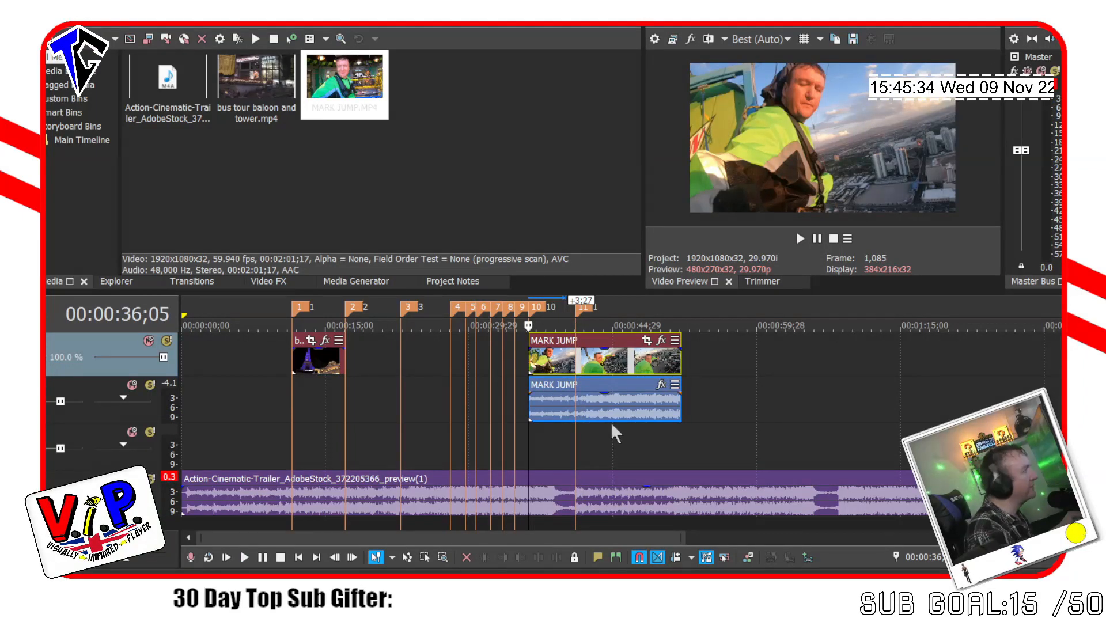
# Move the MARK JUMP clip 0:24 earlier and play from 00:00:36;05 to check the jump against marker 11.
pyautogui.moveTo(614, 419); pyautogui.dragTo(605, 422)
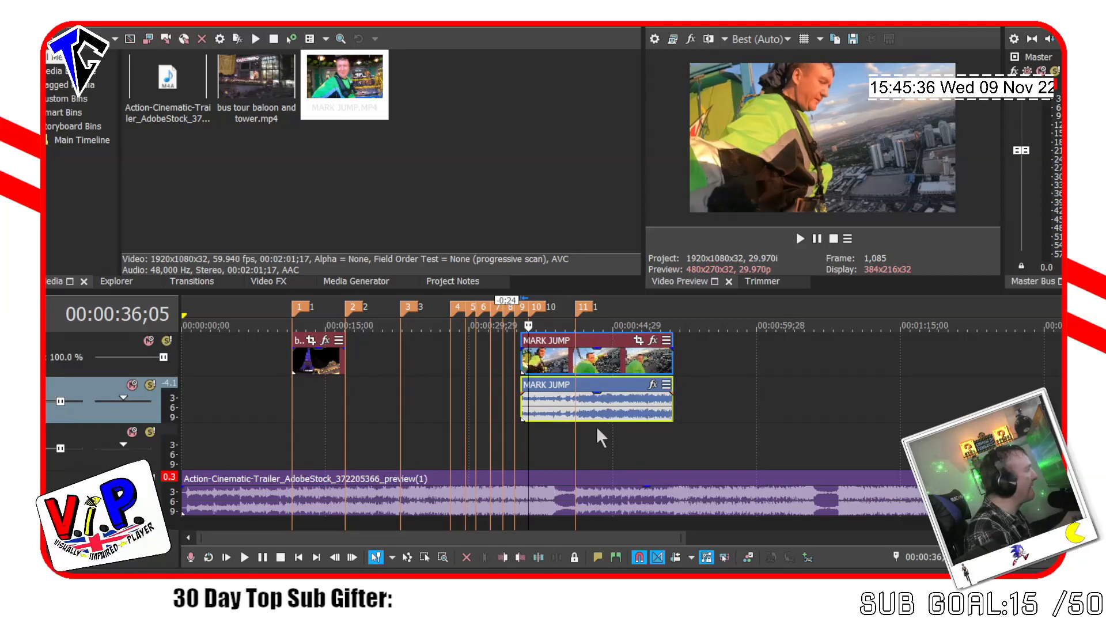
pyautogui.press('space')
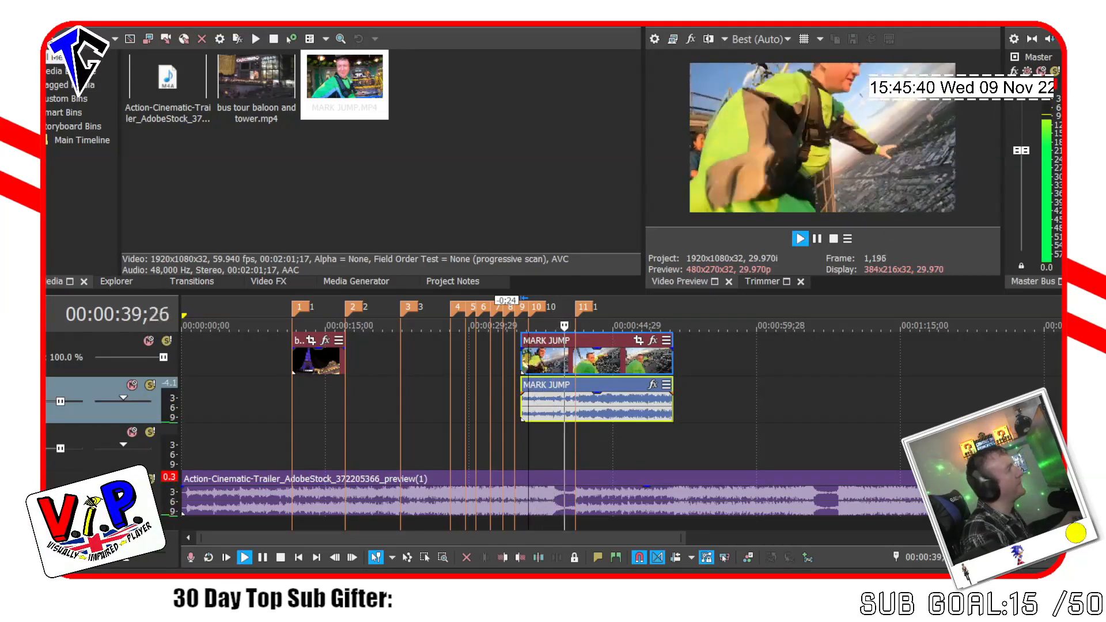
pyautogui.press('space')
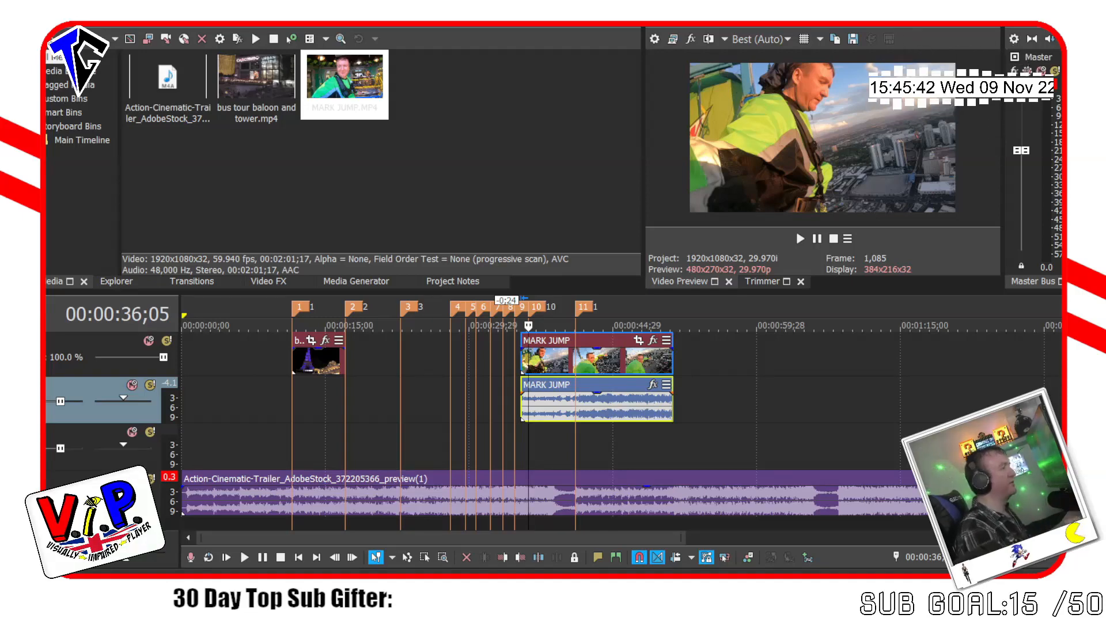
pyautogui.press('space')
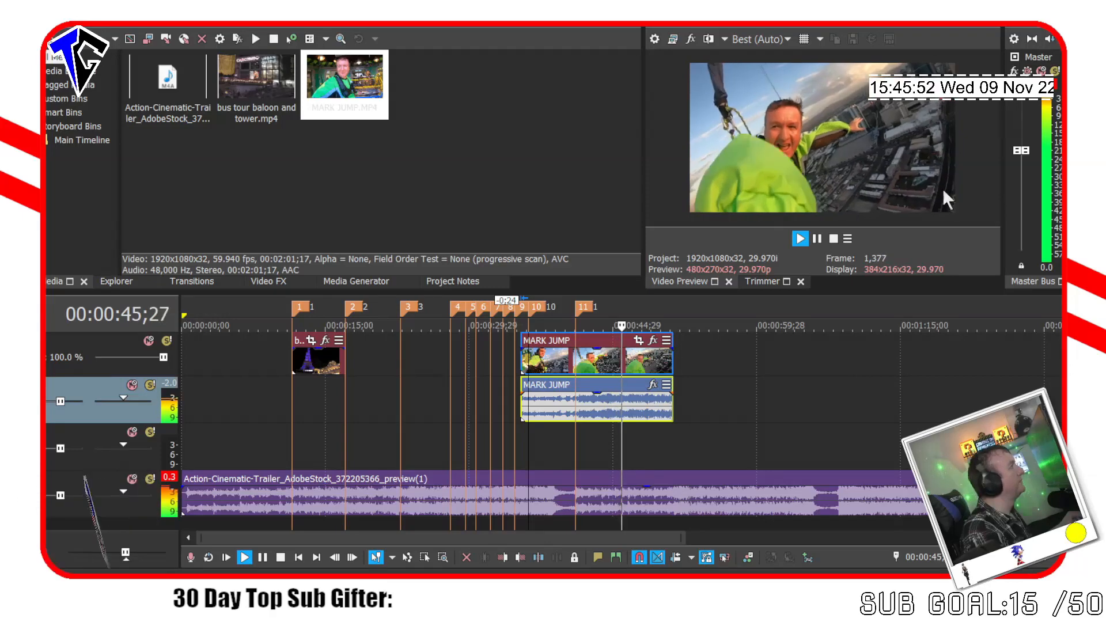
pyautogui.press('space')
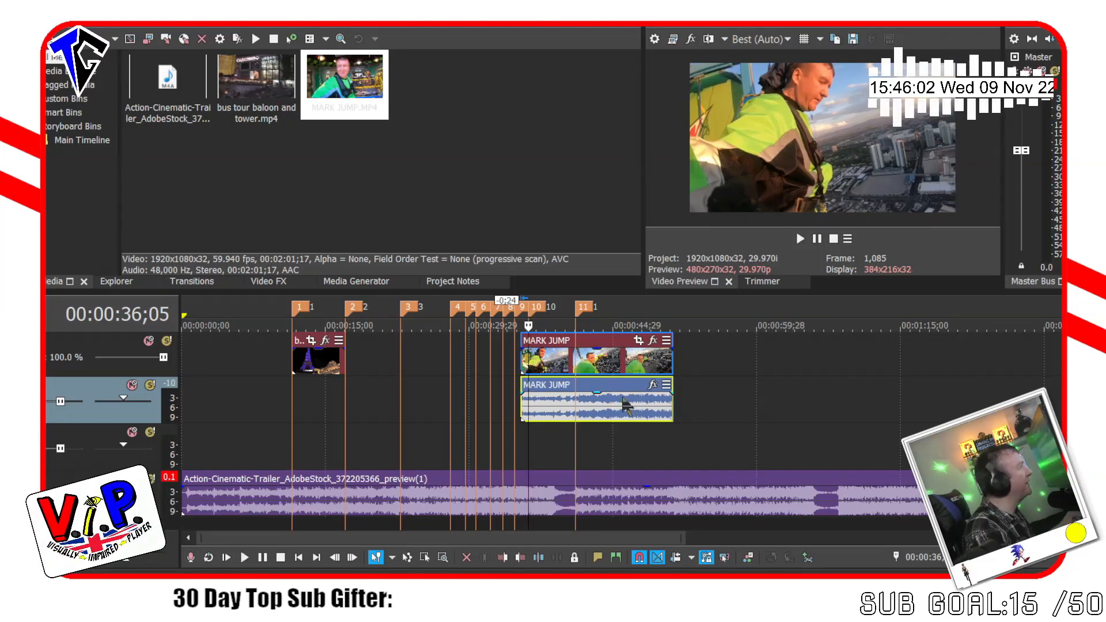
# Trim the start of the MARK JUMP clip to marker 10 and play from 00:00:36;05 to review the lead-in to the jump.
pyautogui.click(543, 434)
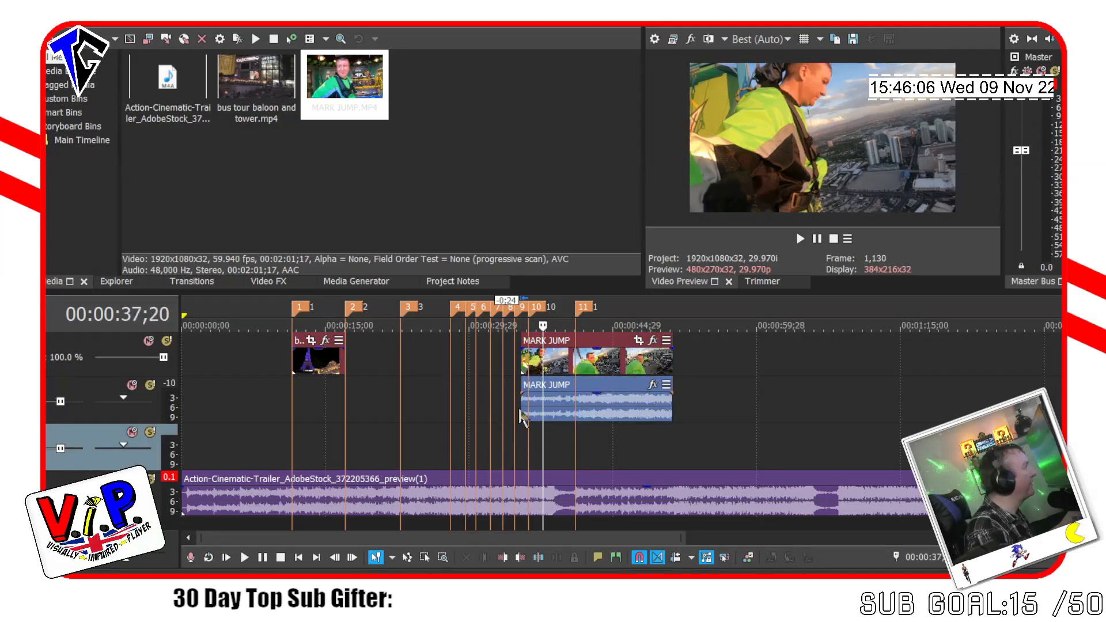
pyautogui.moveTo(521, 409); pyautogui.dragTo(527, 409)
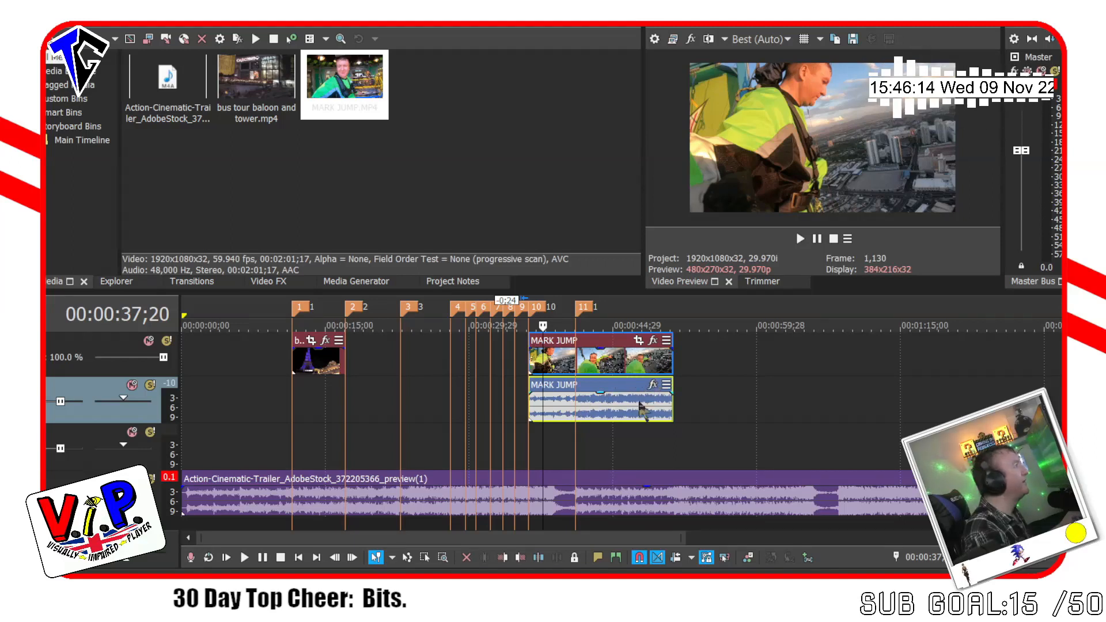
pyautogui.click(529, 429)
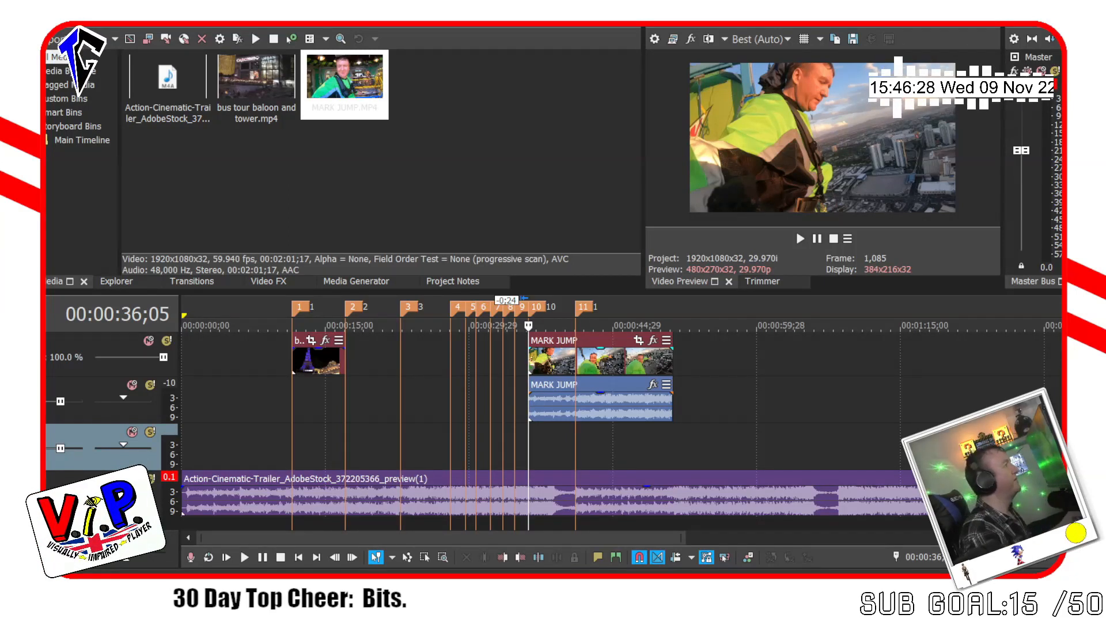
pyautogui.press('space')
pyautogui.press('space')
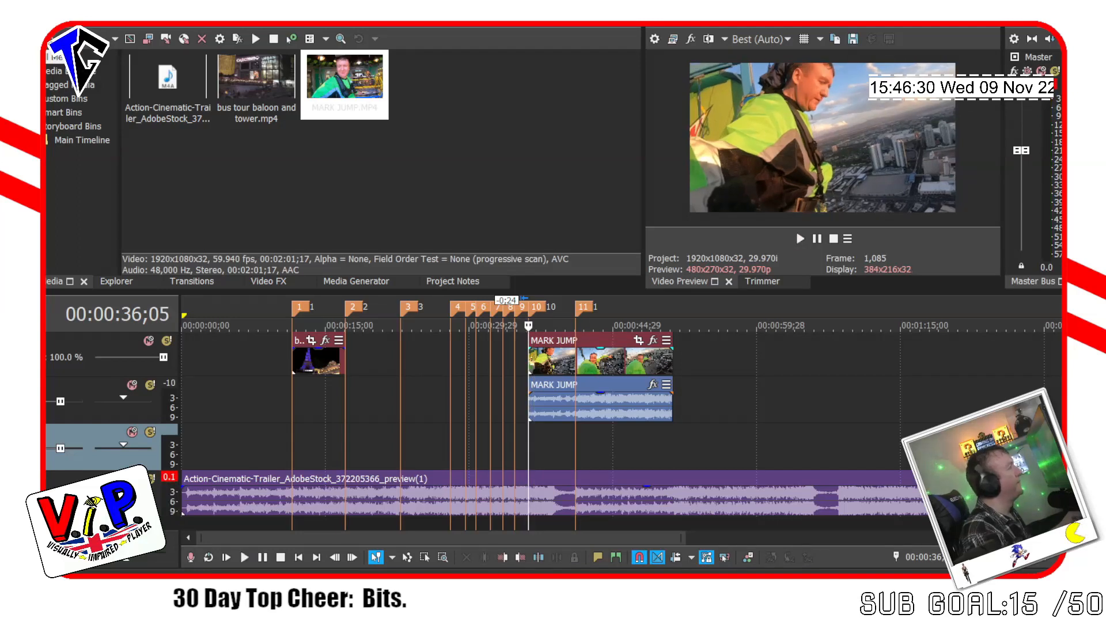
pyautogui.press('space')
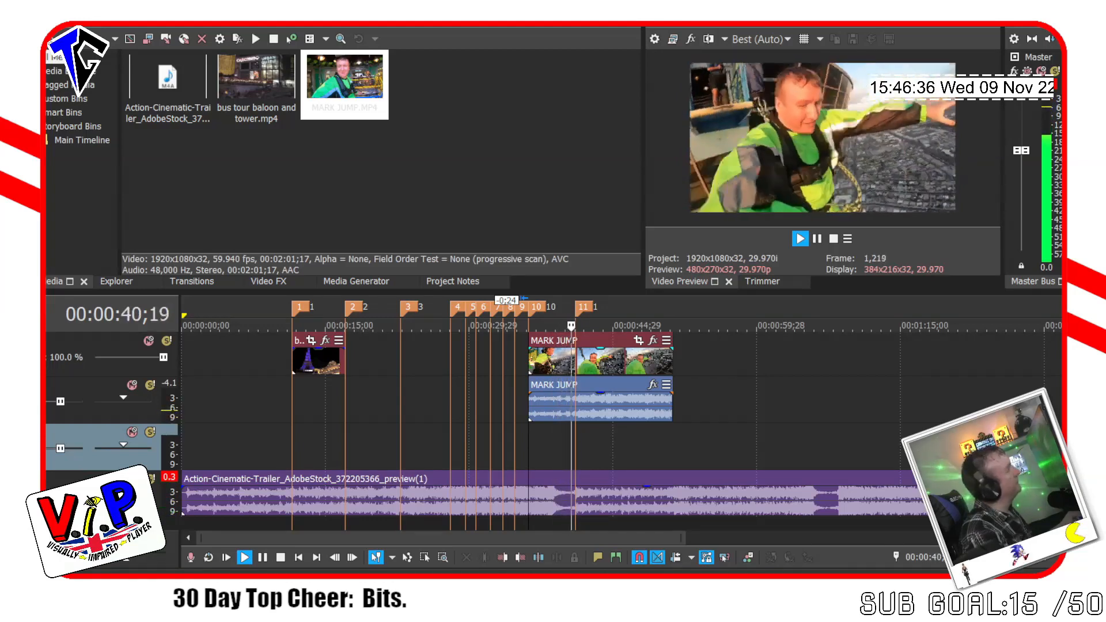
pyautogui.press('space')
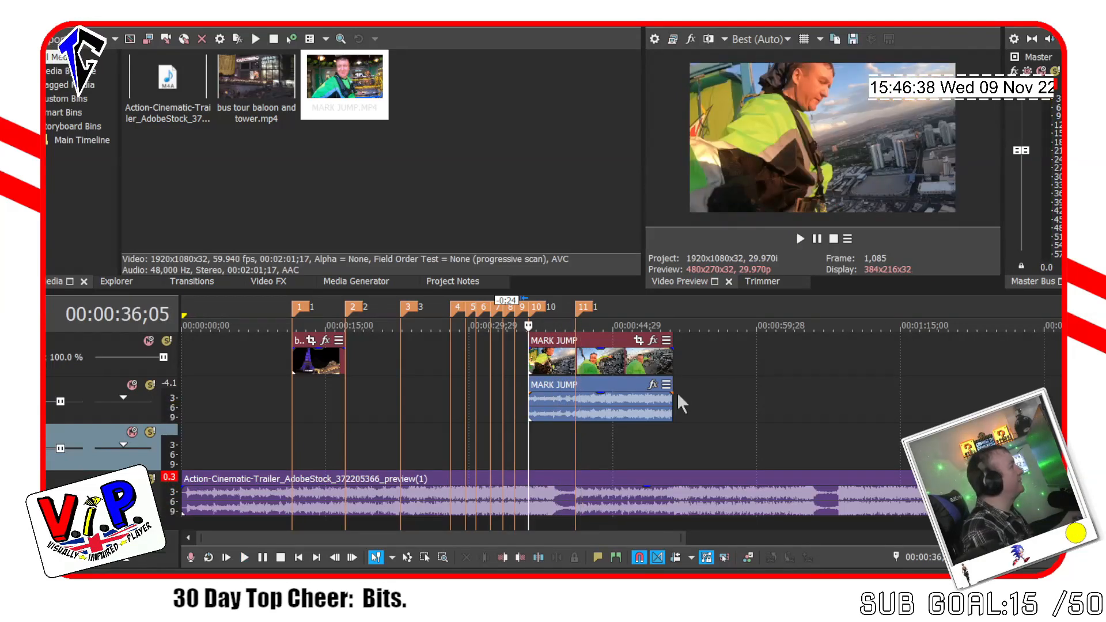
# Play the MARK JUMP clip from marker 11 and from 00:00:42;17 to review how the jump footage fits the music.
pyautogui.click(576, 434)
pyautogui.press('space')
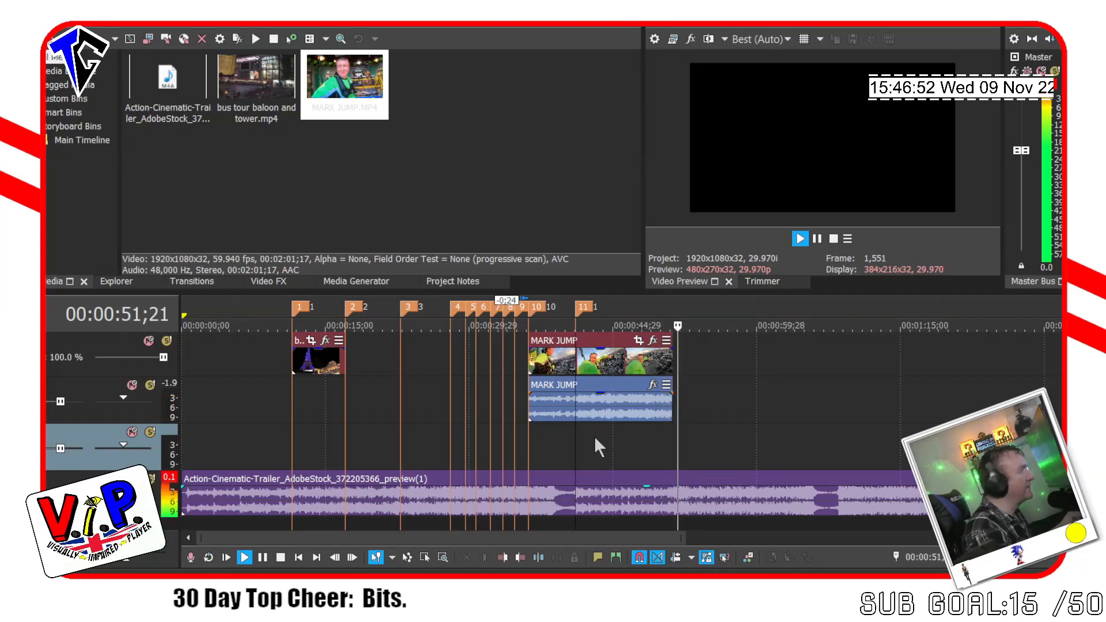
pyautogui.press('space')
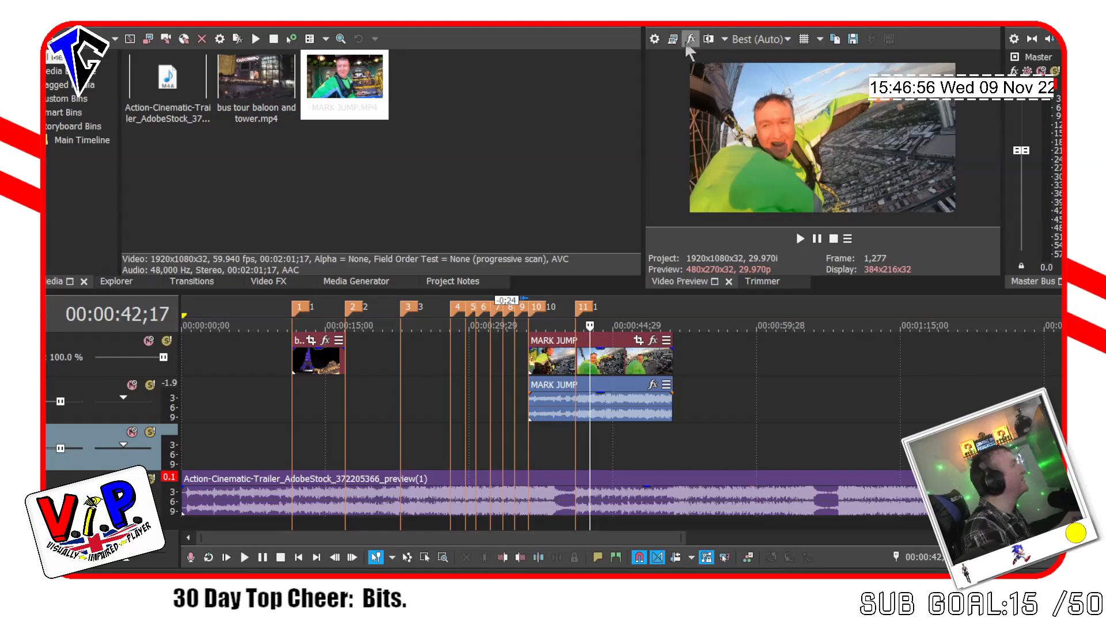
pyautogui.press('space')
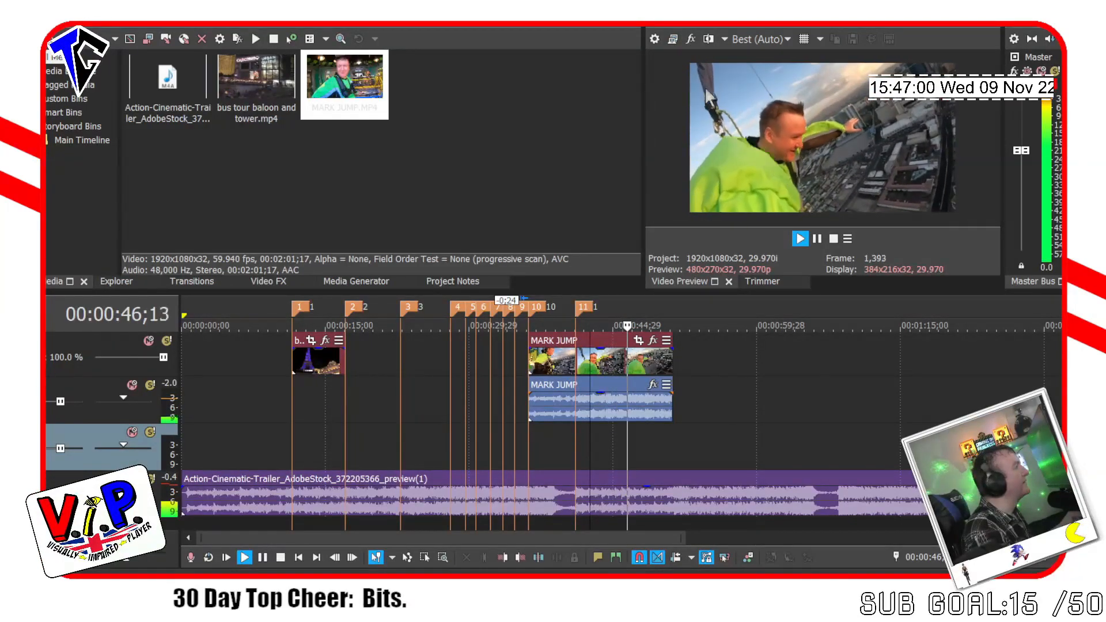
pyautogui.press('space')
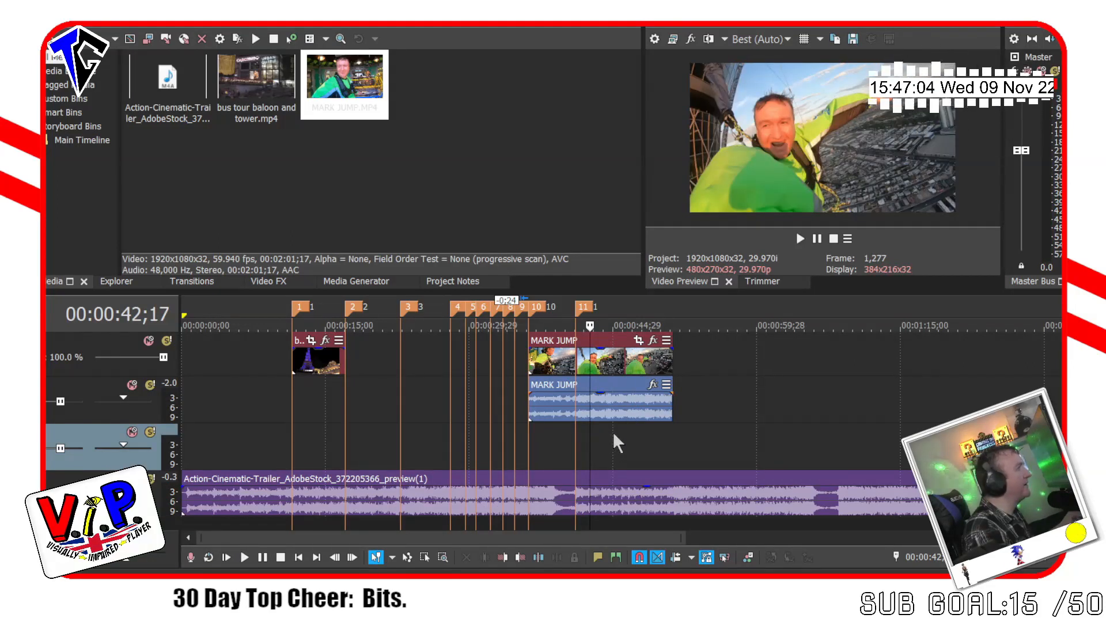
pyautogui.click(575, 438)
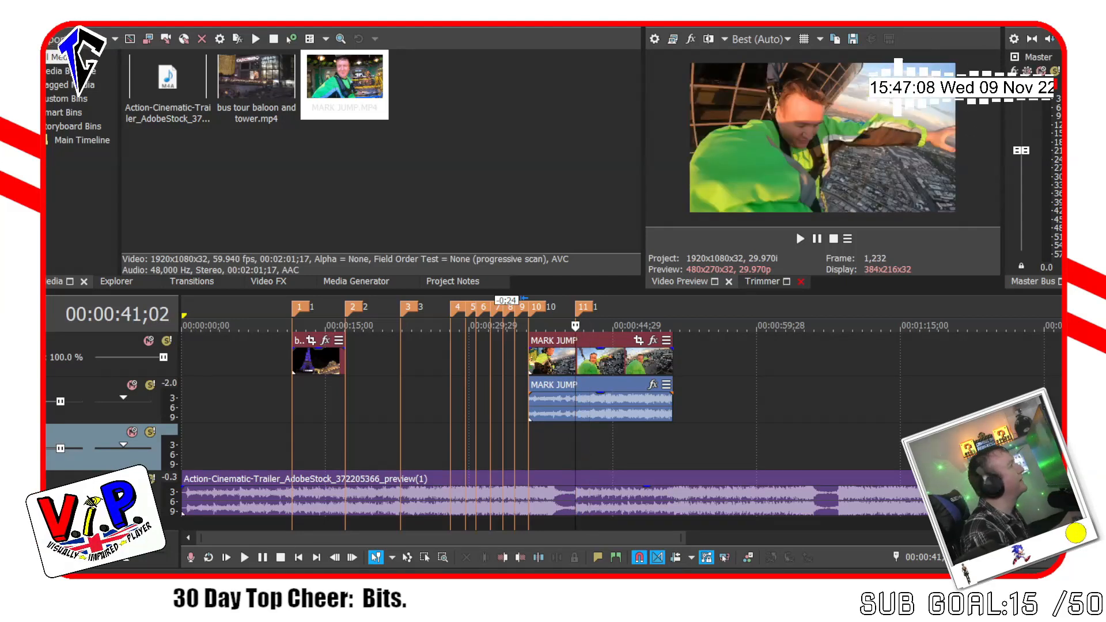
pyautogui.press('space')
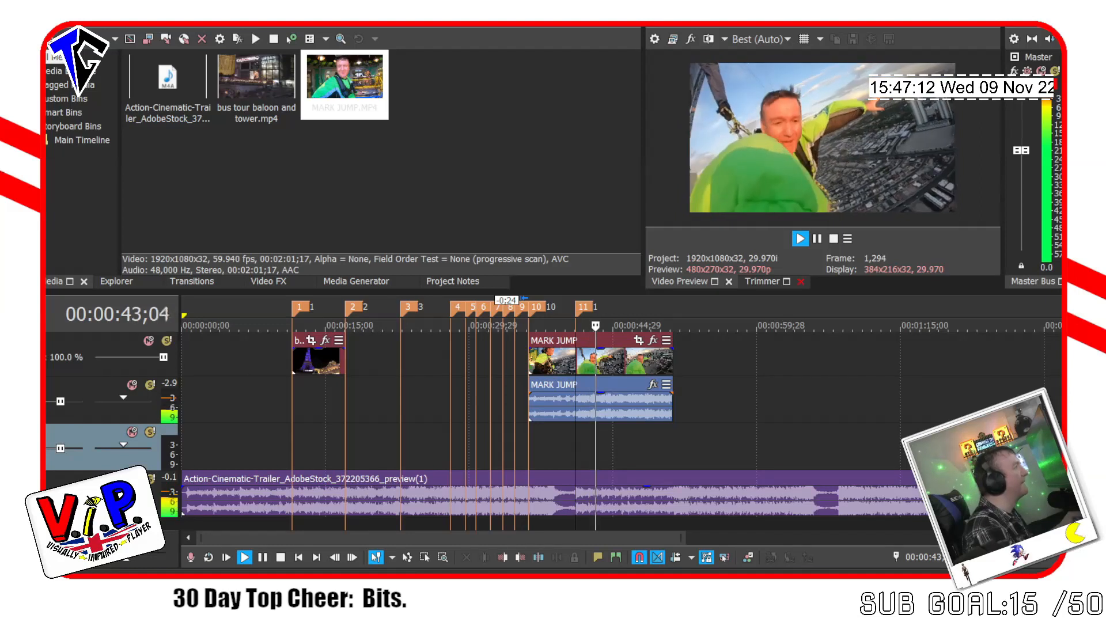
# Play the MARK JUMP clip around marker 11 and 00:00:43;24 to decide where the jump footage should end.
pyautogui.press('space')
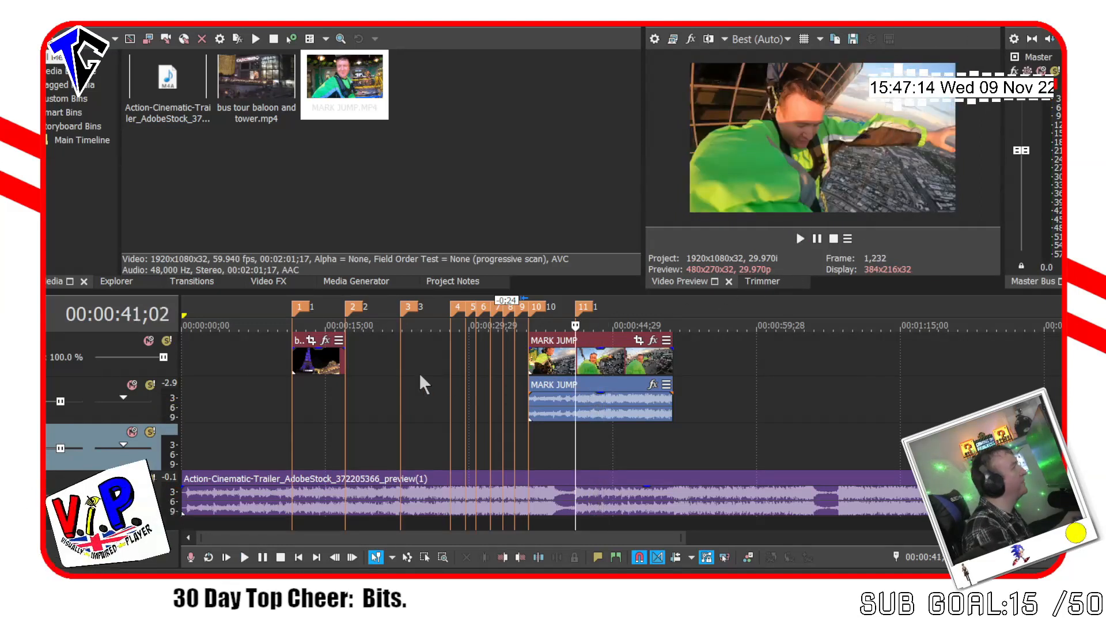
pyautogui.click(541, 426)
pyautogui.press('space')
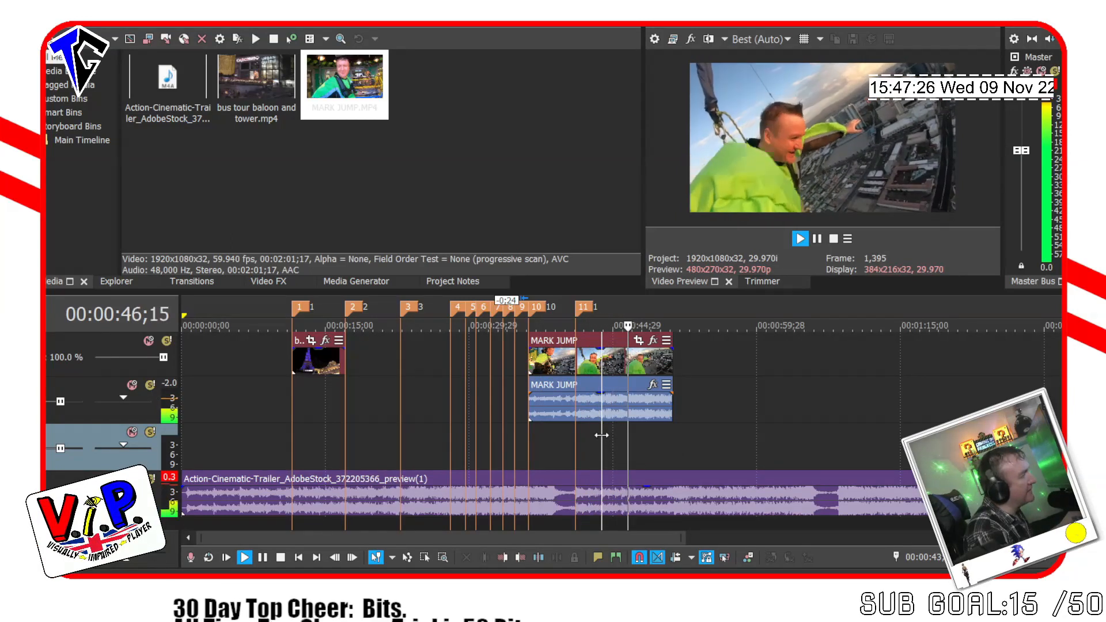
pyautogui.press('space')
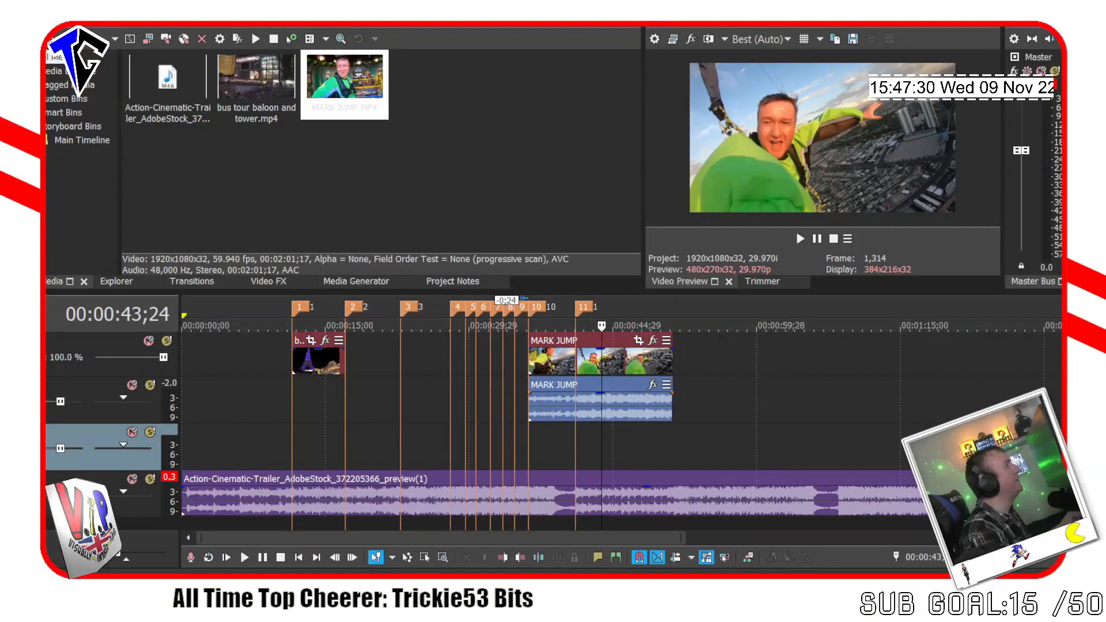
pyautogui.press('space')
pyautogui.press('space')
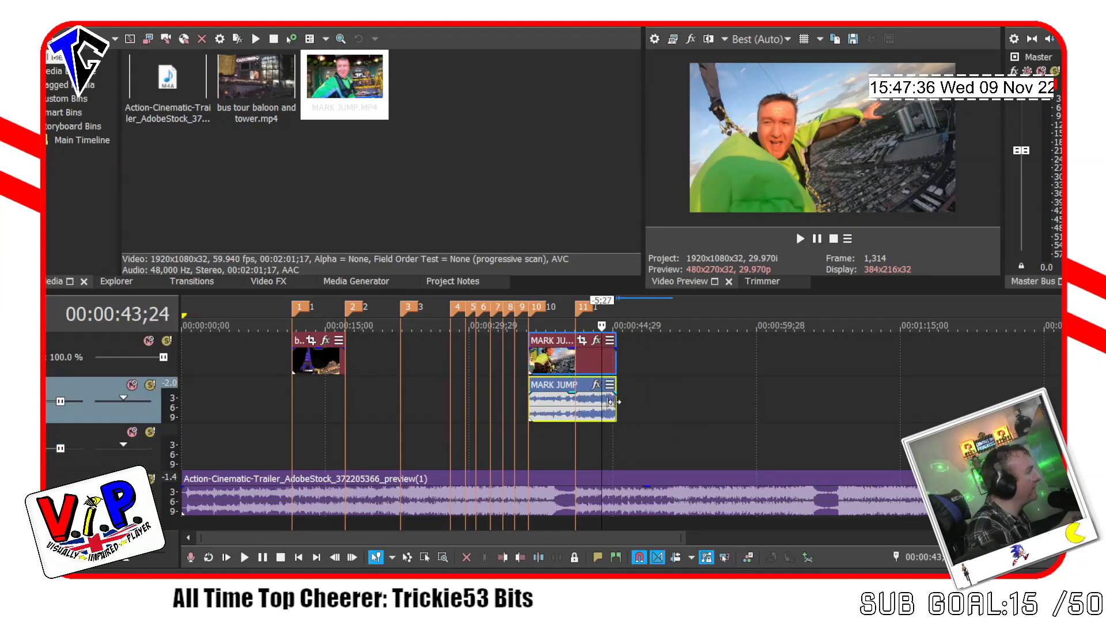
# Trim the end of the MARK JUMP clip to 00:00:43;24 and play from 00:00:37;24 to check the cut.
pyautogui.moveTo(612, 402); pyautogui.dragTo(602, 405)
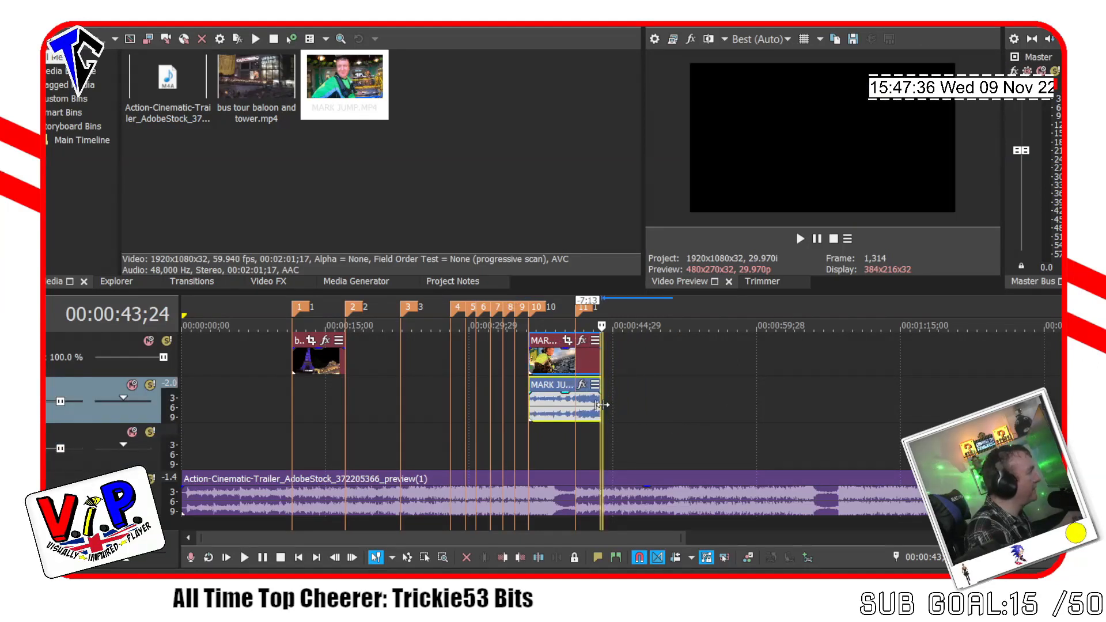
pyautogui.click(544, 430)
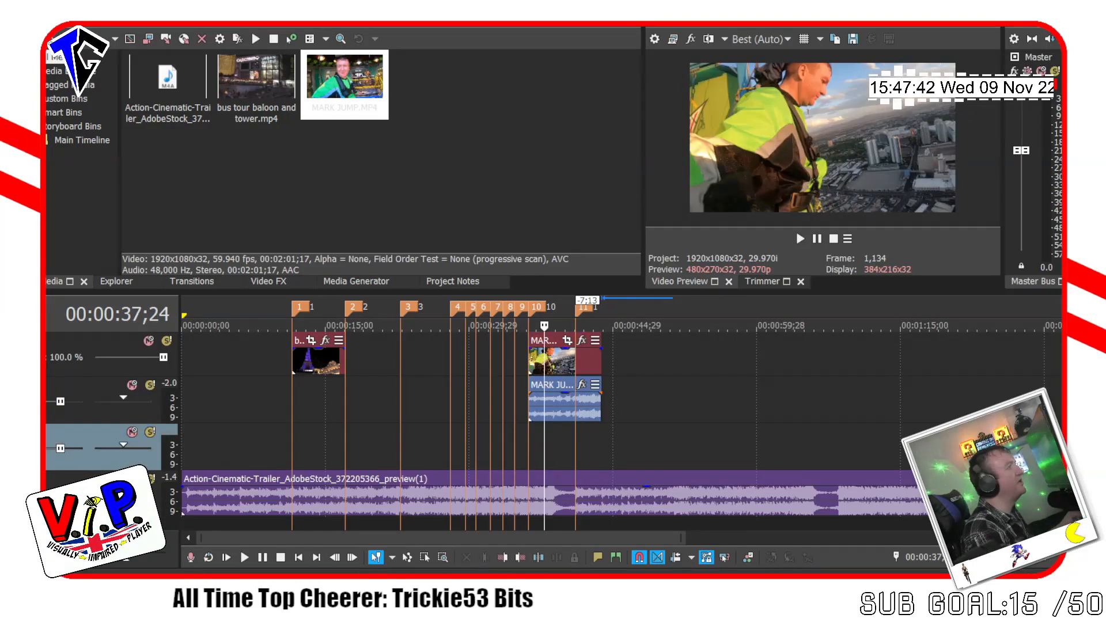
pyautogui.press('space')
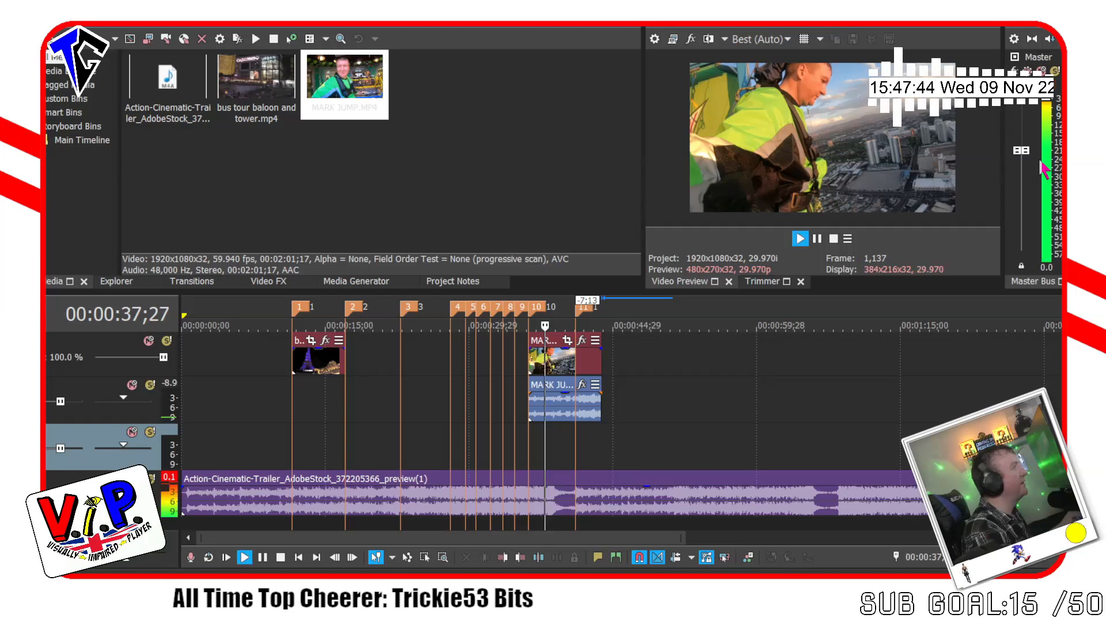
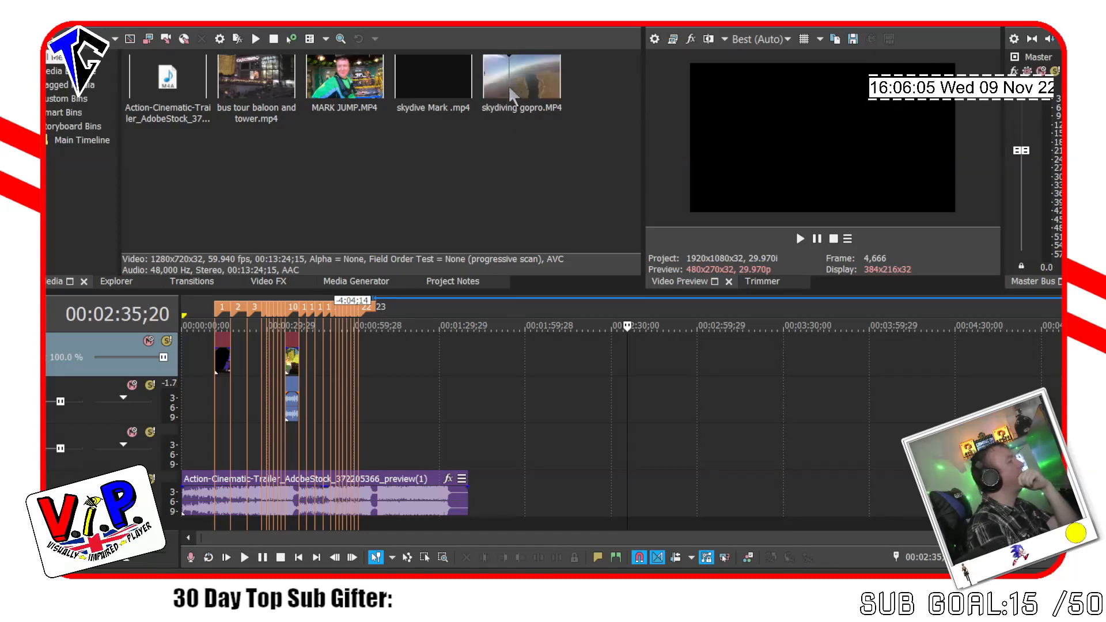
# Place skydiving gopro.MP4 with its audio on the MARK JUMP clip's tracks, starting beyond the last music marker at about 00:01:15.
pyautogui.moveTo(517, 101); pyautogui.dragTo(670, 460)
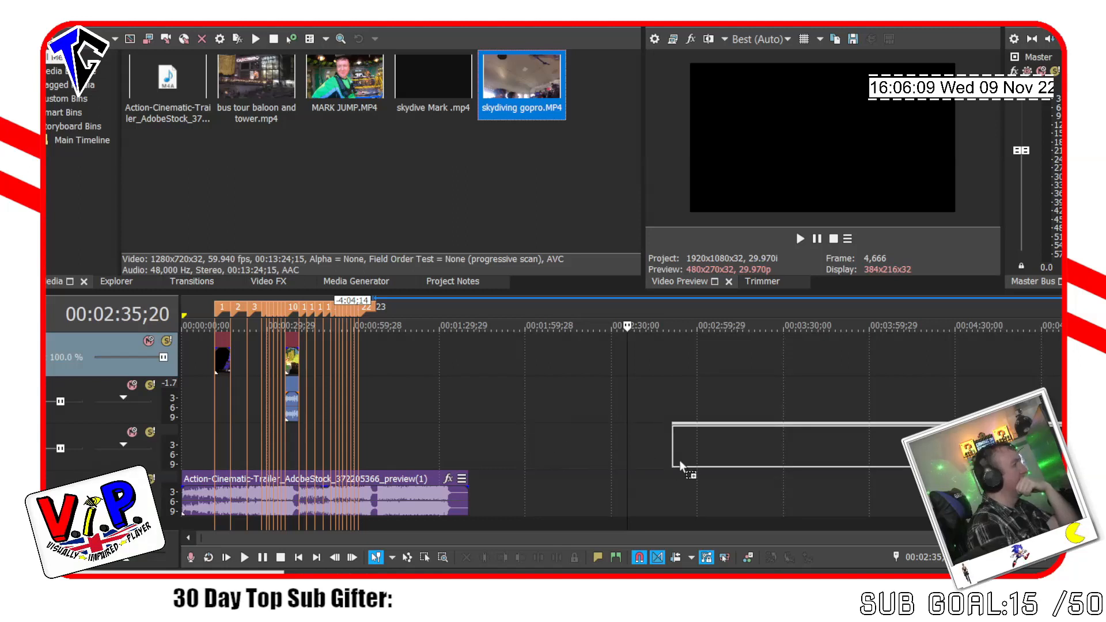
pyautogui.moveTo(857, 427); pyautogui.dragTo(402, 361)
pyautogui.scroll(-8, 686, 356)
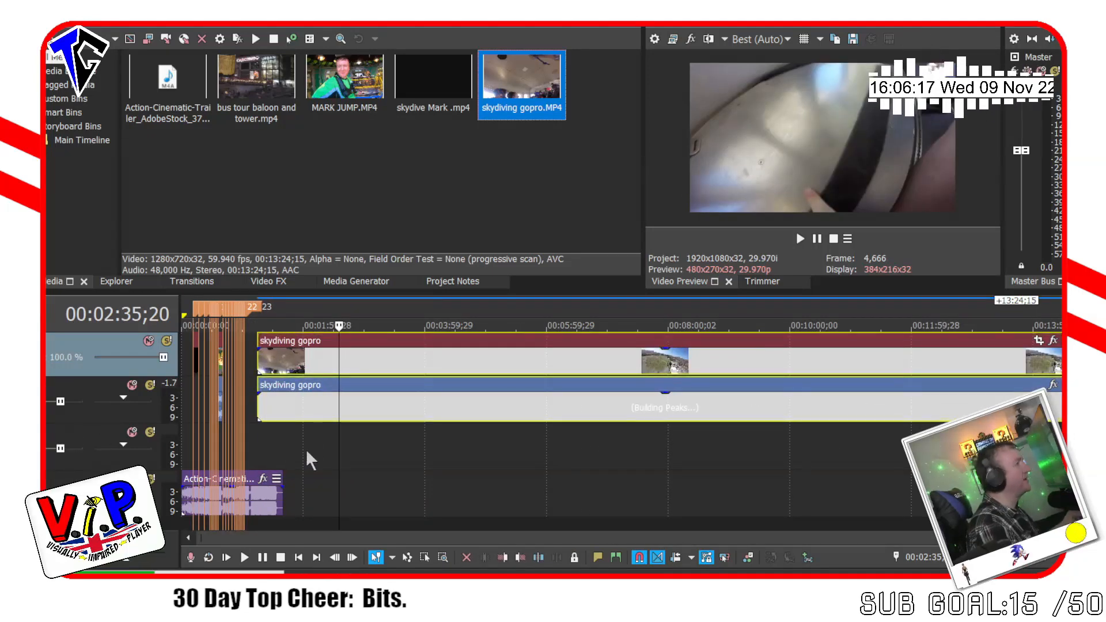
# Play the trailer music repeatedly from the last marker at 00:01:01;23 to judge the section that follows it.
pyautogui.click(246, 423)
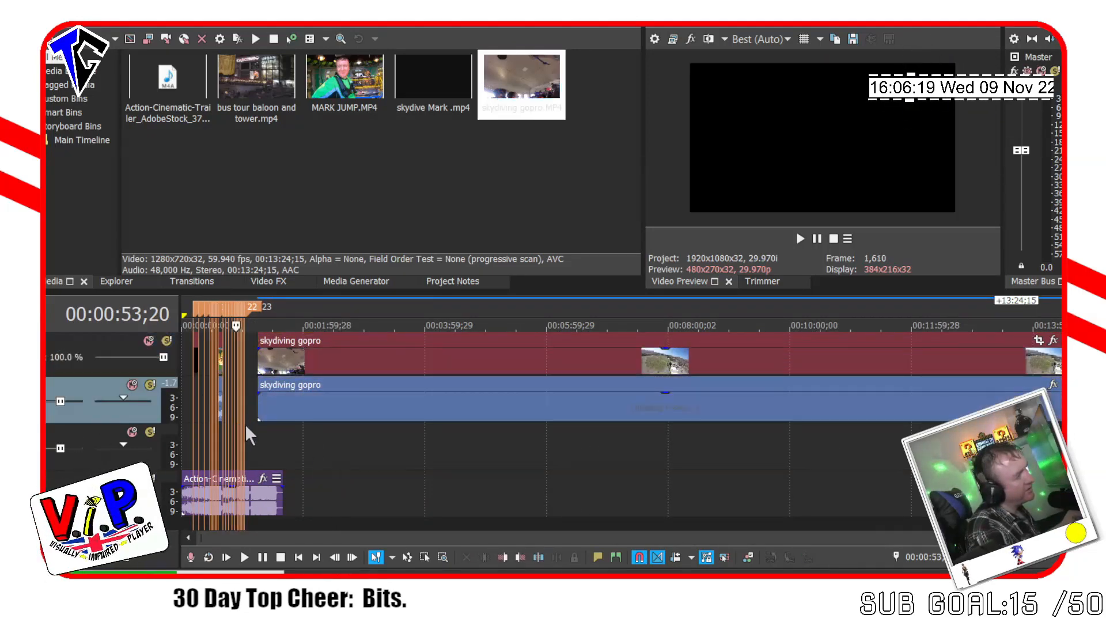
pyautogui.scroll(4, 246, 425)
pyautogui.scroll(3, 245, 425)
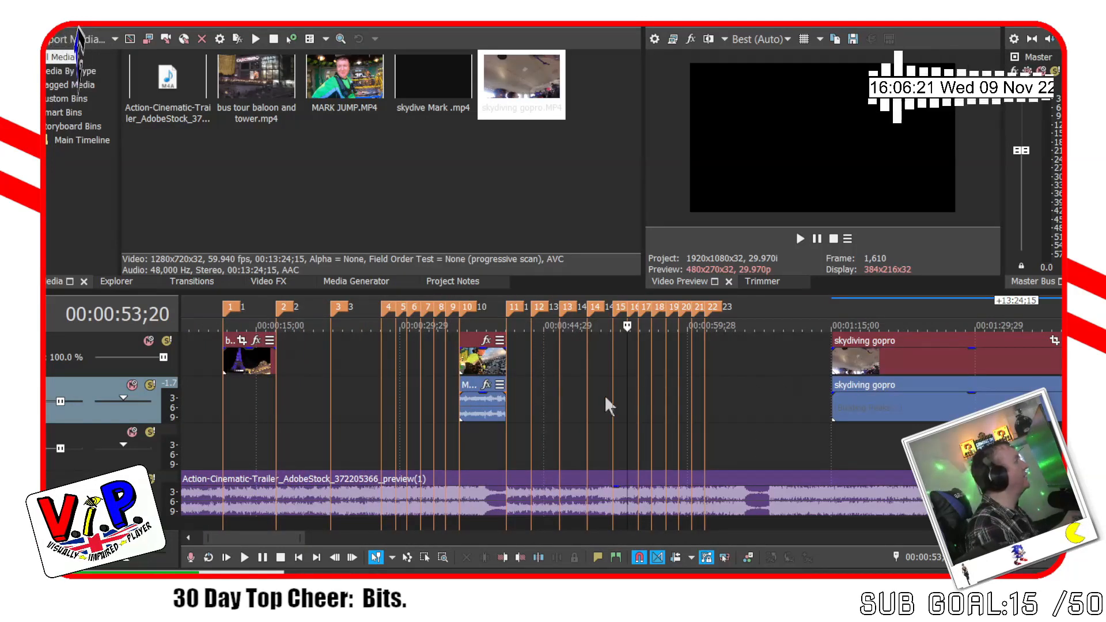
pyautogui.scroll(-1, 820, 362)
pyautogui.scroll(1, 578, 396)
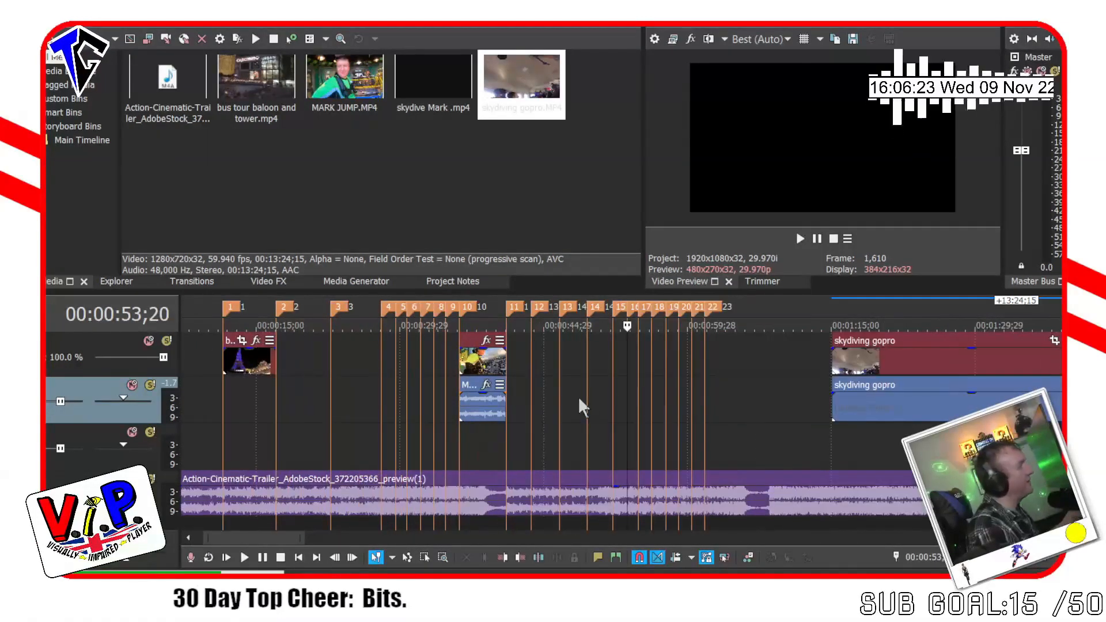
pyautogui.click(699, 415)
pyautogui.press('space')
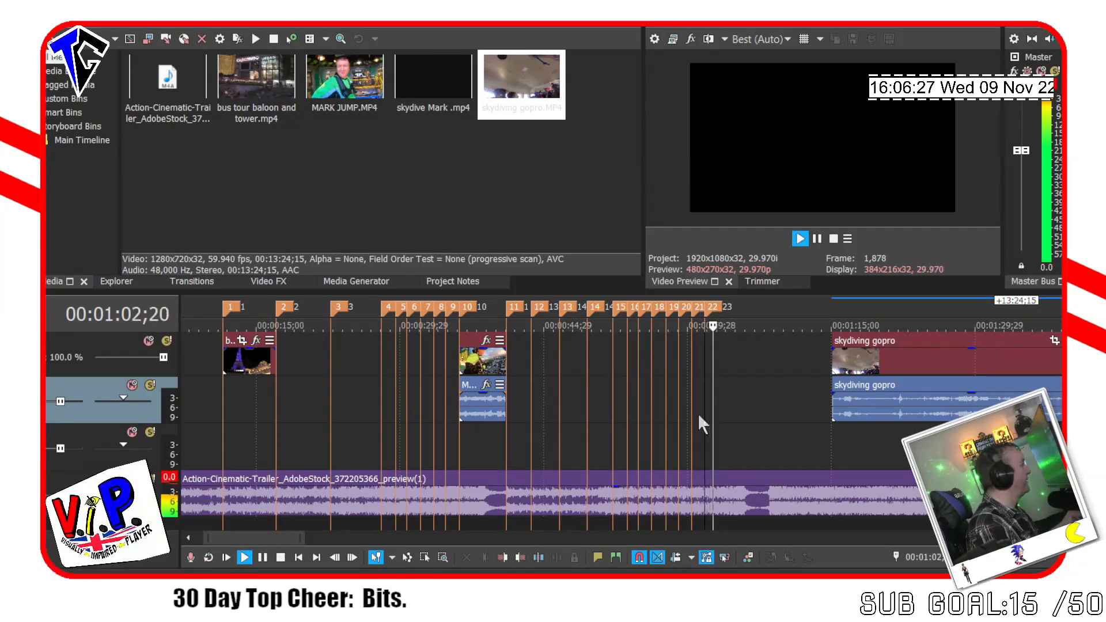
pyautogui.press('space')
pyautogui.press('space')
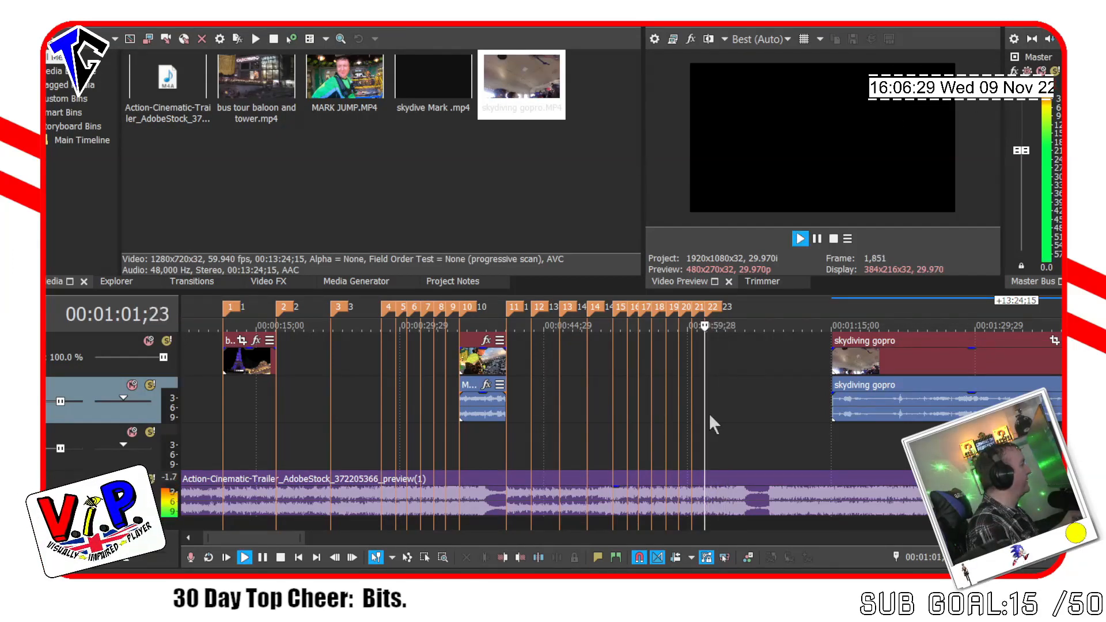
pyautogui.press('space')
pyautogui.press('space')
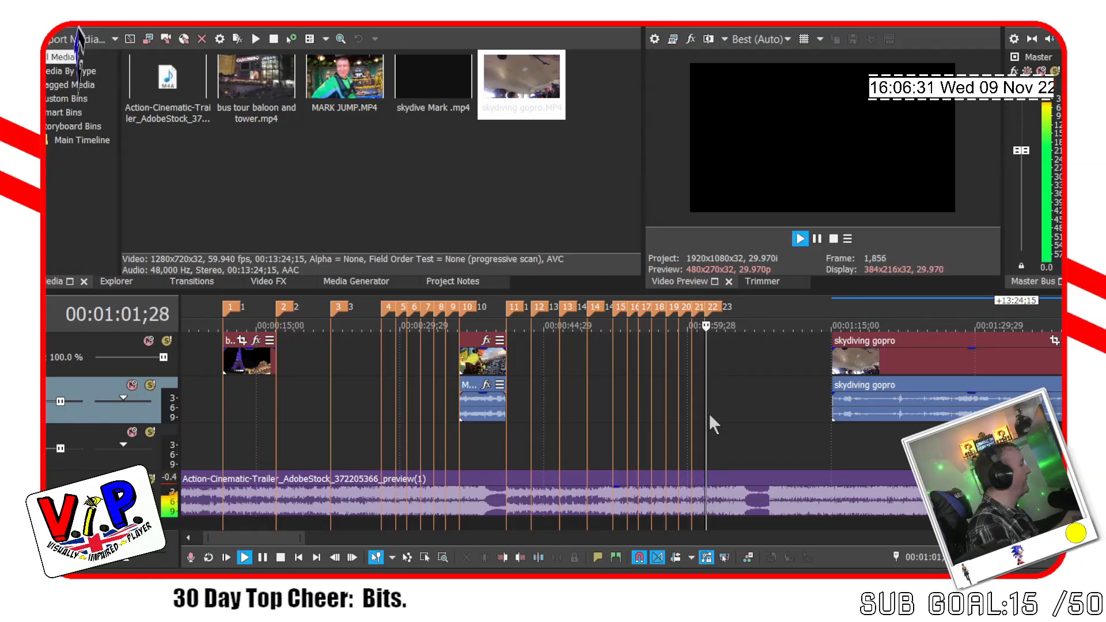
pyautogui.press('space')
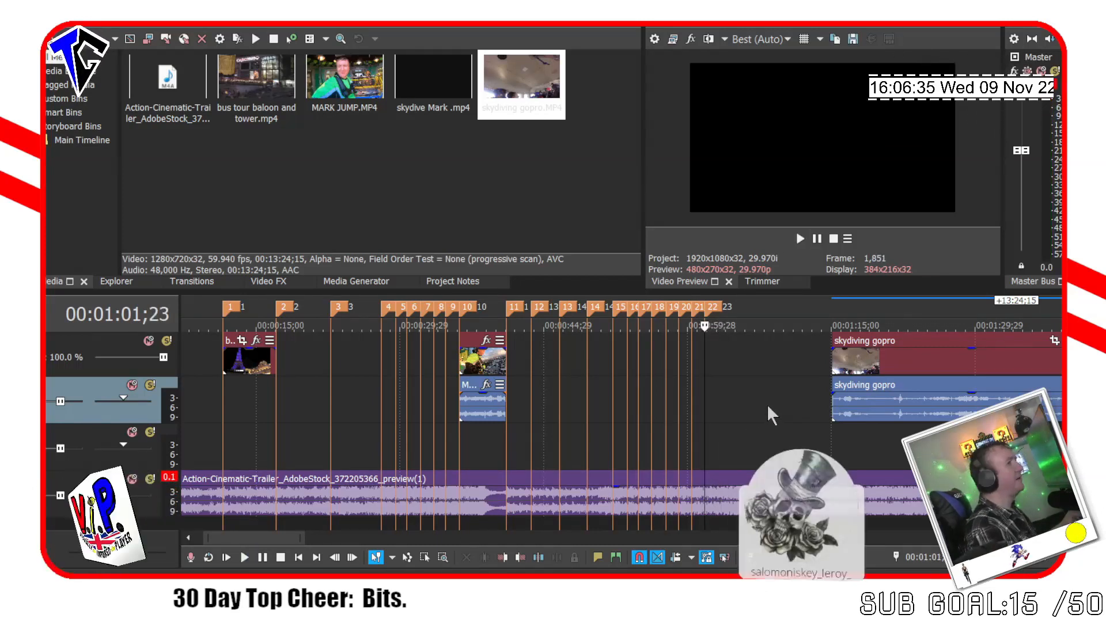
pyautogui.press('space')
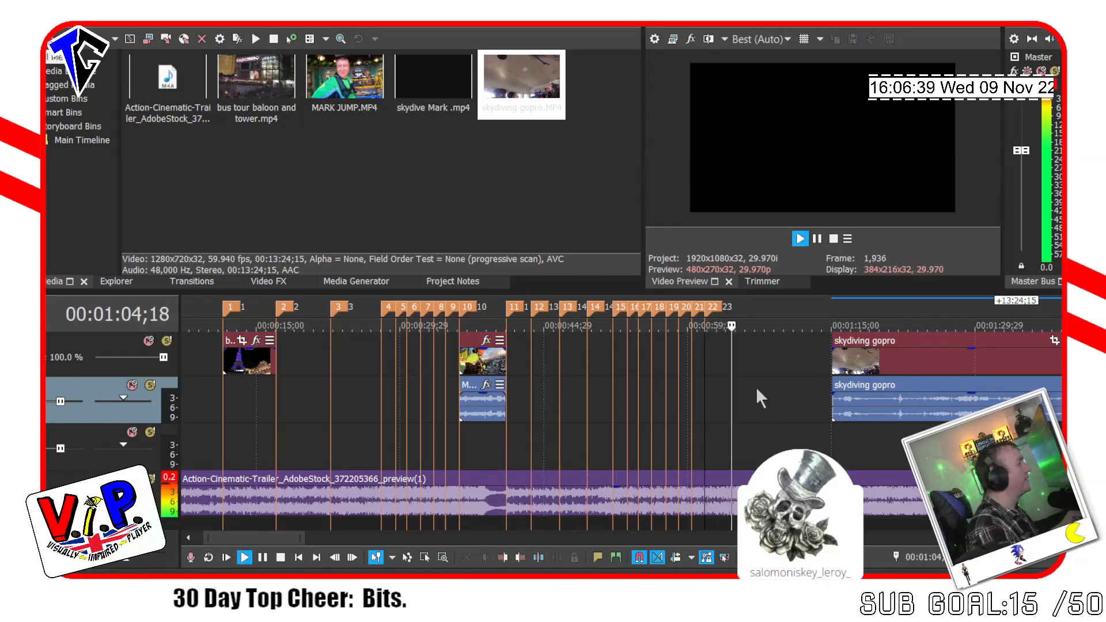
pyautogui.press('space')
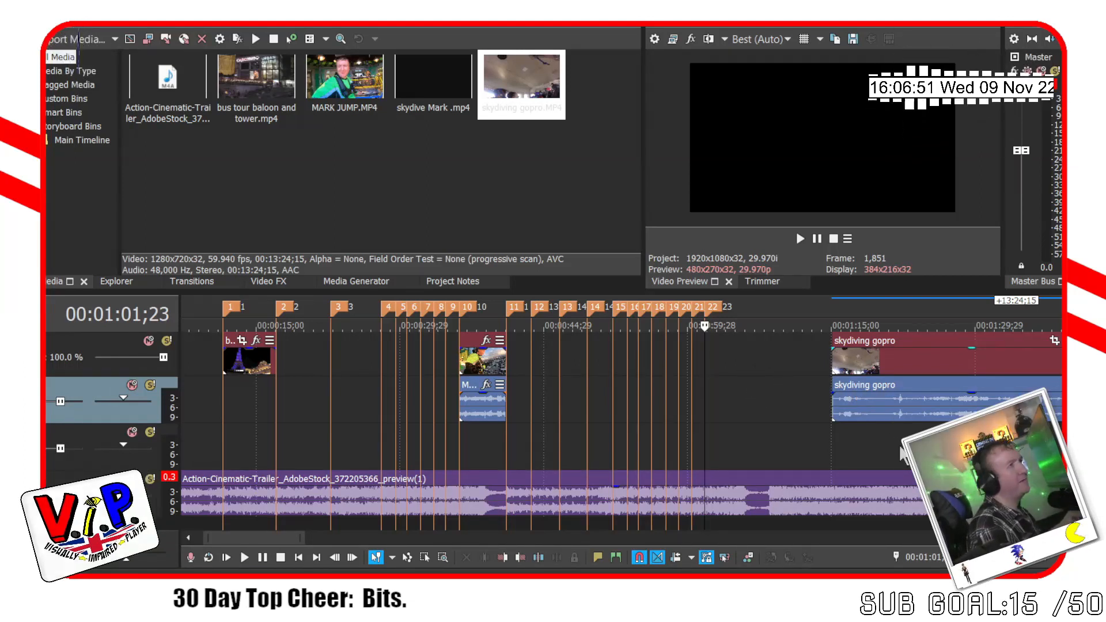
# Move the skydiving gopro clip 10:09 earlier and display its footage at 00:01:28;09.
pyautogui.moveTo(871, 404); pyautogui.dragTo(772, 413)
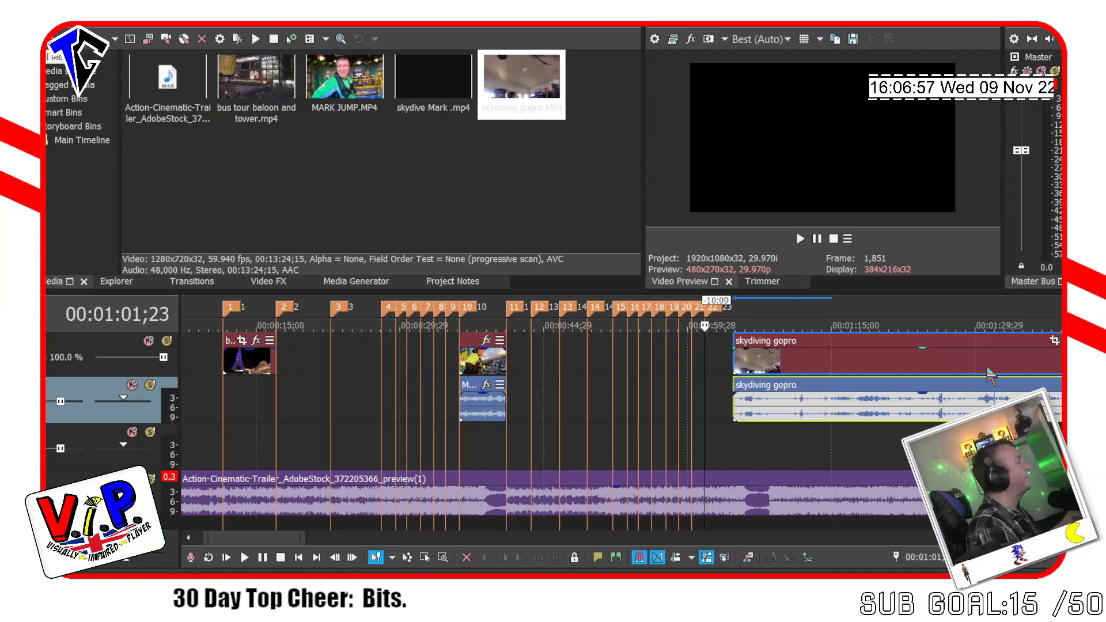
pyautogui.click(959, 363)
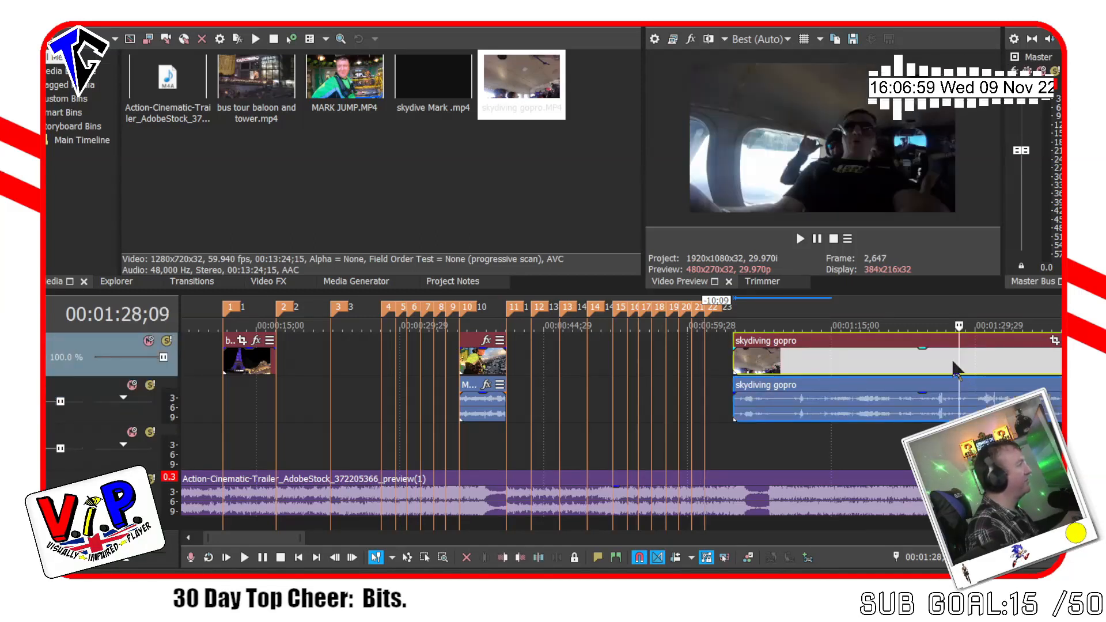
pyautogui.scroll(-1, 957, 363)
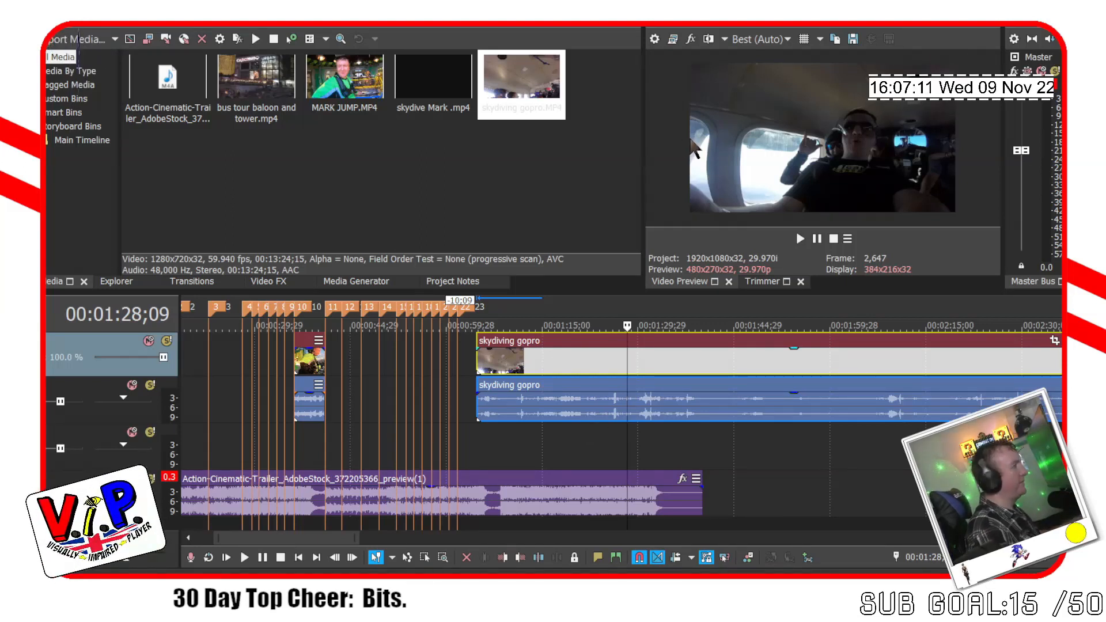
# Scan the skydiving gopro footage forward from 00:01:28;09 to 00:02:07;20, examining the scenes inside the plane for a usable moment.
pyautogui.press('Right')
pyautogui.press('Right')
pyautogui.press('Right')
pyautogui.press('Right')
pyautogui.press('Right')
pyautogui.press('Right')
pyautogui.press('Right')
pyautogui.press('Right')
pyautogui.press('Right')
pyautogui.press('Right')
pyautogui.press('Right')
pyautogui.press('Right')
pyautogui.press('Right')
pyautogui.press('Right')
pyautogui.press('Right')
pyautogui.press('Right')
pyautogui.press('Right')
pyautogui.press('Right')
pyautogui.press('Right')
pyautogui.press('Right')
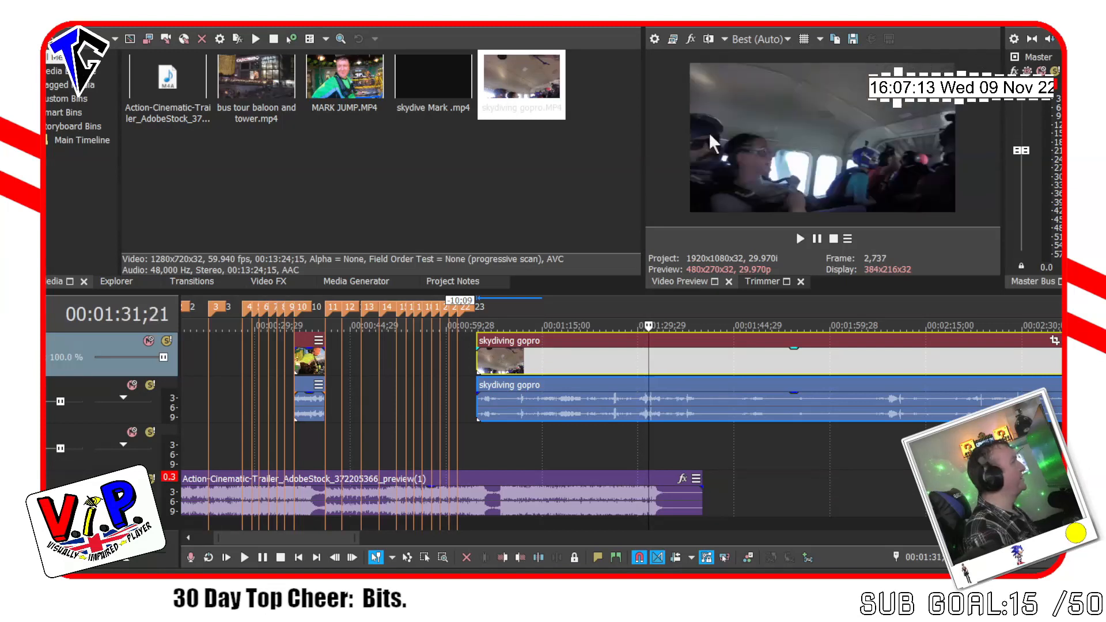
pyautogui.press('Right')
pyautogui.press('Right')
pyautogui.press('Right')
pyautogui.press('Right')
pyautogui.press('Right')
pyautogui.press('Right')
pyautogui.press('Right')
pyautogui.press('Right')
pyautogui.press('Right')
pyautogui.press('Right')
pyautogui.press('Right')
pyautogui.press('Right')
pyautogui.press('Right')
pyautogui.press('Right')
pyautogui.press('Right')
pyautogui.press('Right')
pyautogui.press('Right')
pyautogui.press('Right')
pyautogui.press('Right')
pyautogui.press('Right')
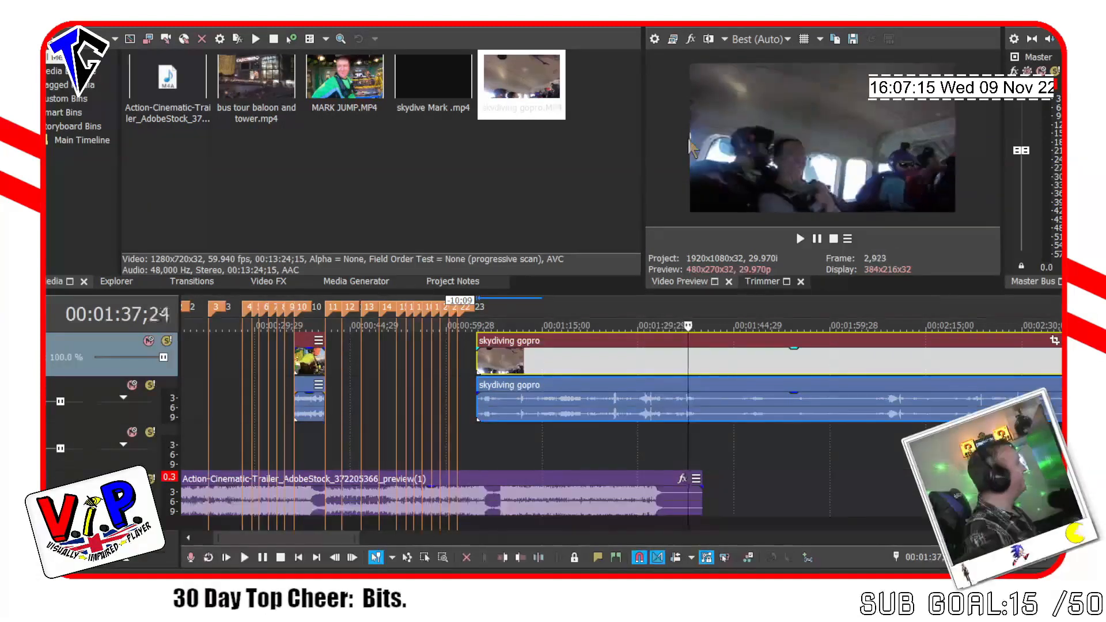
pyautogui.press('Right')
pyautogui.press('Right')
pyautogui.press('Right')
pyautogui.press('Right')
pyautogui.press('Right')
pyautogui.press('Right')
pyautogui.press('Right')
pyautogui.press('Right')
pyautogui.press('Right')
pyautogui.press('Right')
pyautogui.press('Right')
pyautogui.press('Right')
pyautogui.press('Right')
pyautogui.press('Right')
pyautogui.press('Right')
pyautogui.press('Right')
pyautogui.press('Right')
pyautogui.press('Right')
pyautogui.press('Right')
pyautogui.press('Right')
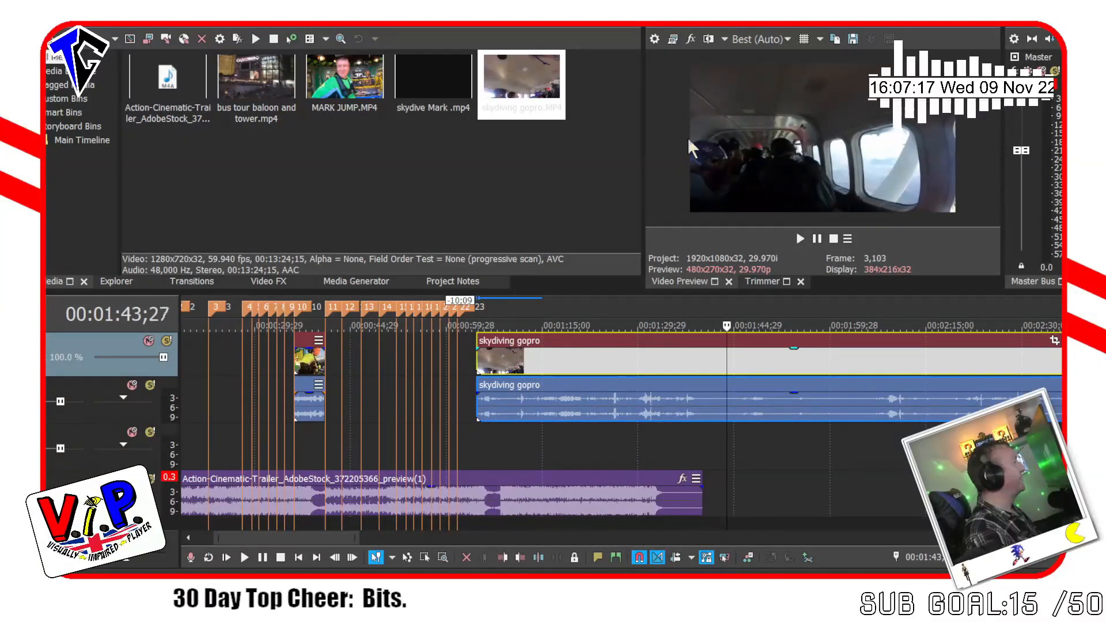
pyautogui.press('Right')
pyautogui.press('Right')
pyautogui.press('Right')
pyautogui.press('Right')
pyautogui.press('Right')
pyautogui.press('Right')
pyautogui.press('Right')
pyautogui.press('Right')
pyautogui.press('Right')
pyautogui.press('Right')
pyautogui.press('Right')
pyautogui.press('Right')
pyautogui.press('Right')
pyautogui.press('Right')
pyautogui.press('Right')
pyautogui.press('Right')
pyautogui.press('Right')
pyautogui.press('Right')
pyautogui.press('Right')
pyautogui.press('Right')
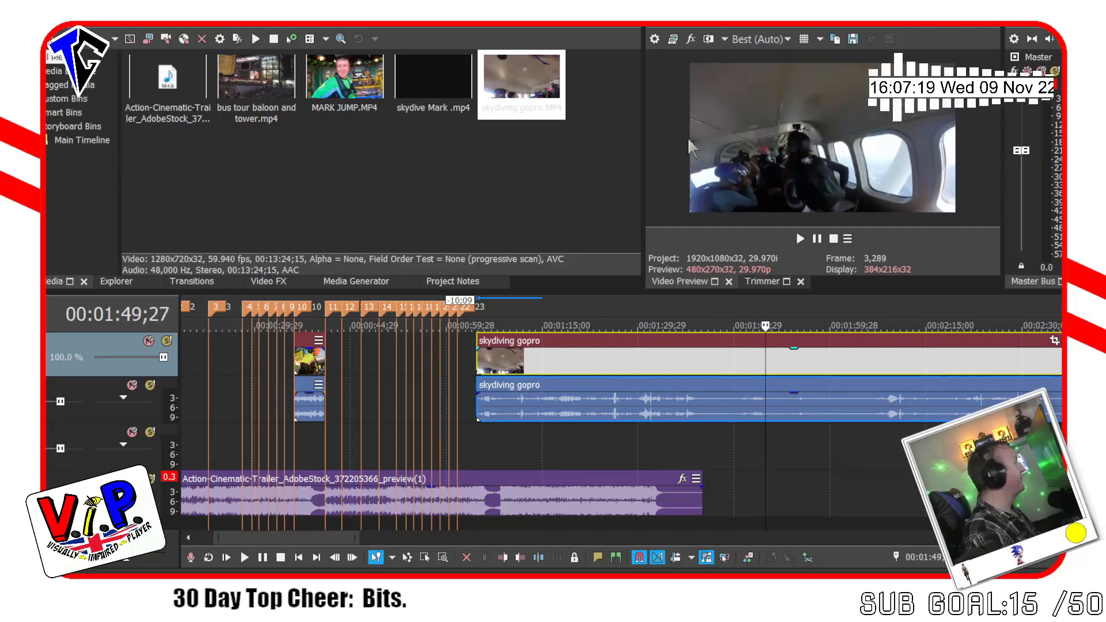
pyautogui.press('Right')
pyautogui.press('Right')
pyautogui.press('Right')
pyautogui.press('Right')
pyautogui.press('Right')
pyautogui.press('Right')
pyautogui.press('Right')
pyautogui.press('Right')
pyautogui.press('Right')
pyautogui.press('Right')
pyautogui.press('Right')
pyautogui.press('Right')
pyautogui.press('Right')
pyautogui.press('Right')
pyautogui.press('Right')
pyautogui.press('Right')
pyautogui.press('Right')
pyautogui.press('Right')
pyautogui.press('Right')
pyautogui.press('Right')
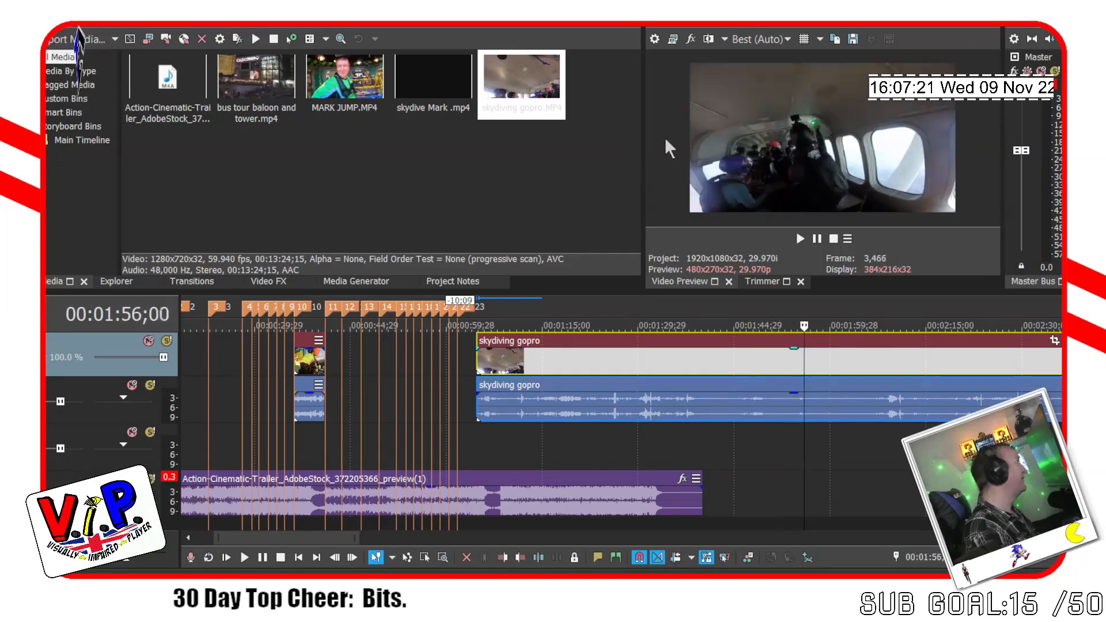
pyautogui.press('Right')
pyautogui.press('Right')
pyautogui.press('Right')
pyautogui.press('Right')
pyautogui.press('Right')
pyautogui.press('Right')
pyautogui.press('Right')
pyautogui.press('Right')
pyautogui.press('Right')
pyautogui.press('Right')
pyautogui.press('Right')
pyautogui.press('Right')
pyautogui.press('Right')
pyautogui.press('Right')
pyautogui.press('Right')
pyautogui.press('Right')
pyautogui.press('Right')
pyautogui.press('Right')
pyautogui.press('Right')
pyautogui.press('Right')
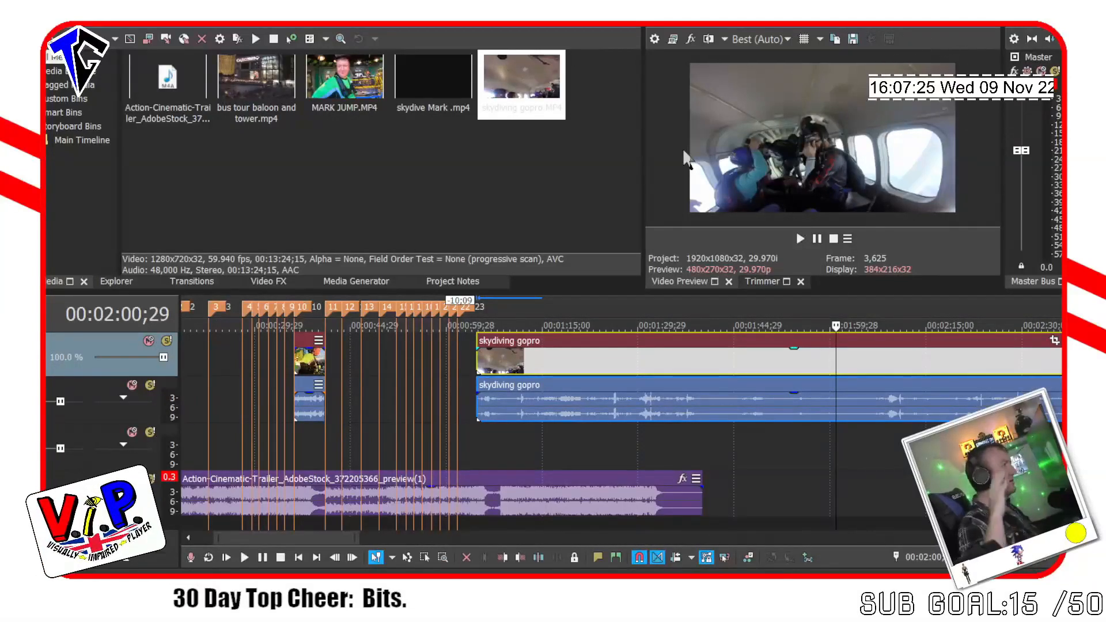
pyautogui.press('Right')
pyautogui.press('Right')
pyautogui.press('Right')
pyautogui.press('Right')
pyautogui.press('Right')
pyautogui.press('Right')
pyautogui.press('Right')
pyautogui.press('Right')
pyautogui.press('Right')
pyautogui.press('Right')
pyautogui.press('Right')
pyautogui.press('Right')
pyautogui.press('Right')
pyautogui.press('Right')
pyautogui.press('Right')
pyautogui.press('Right')
pyautogui.press('Right')
pyautogui.press('Right')
pyautogui.press('Right')
pyautogui.press('Right')
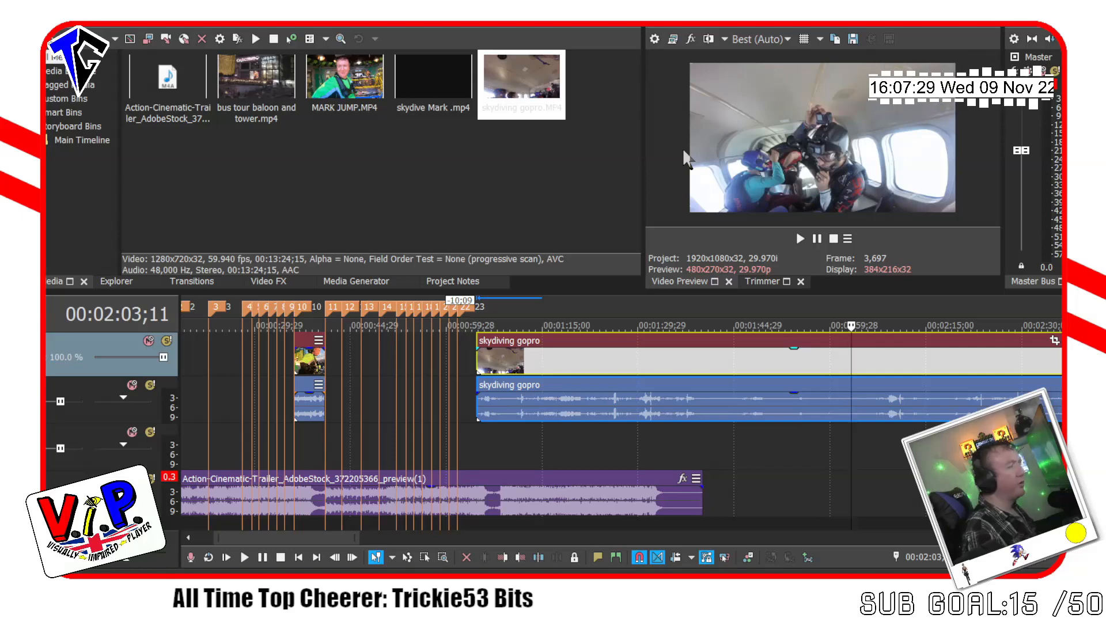
pyautogui.press('Right')
pyautogui.press('Right')
pyautogui.press('Right')
pyautogui.press('Right')
pyautogui.press('Right')
pyautogui.press('Right')
pyautogui.press('Right')
pyautogui.press('Right')
pyautogui.press('Right')
pyautogui.press('Right')
pyautogui.press('Right')
pyautogui.press('Right')
pyautogui.press('Right')
pyautogui.press('Right')
pyautogui.press('Right')
pyautogui.press('Right')
pyautogui.press('Right')
pyautogui.press('Right')
pyautogui.press('Right')
pyautogui.press('Right')
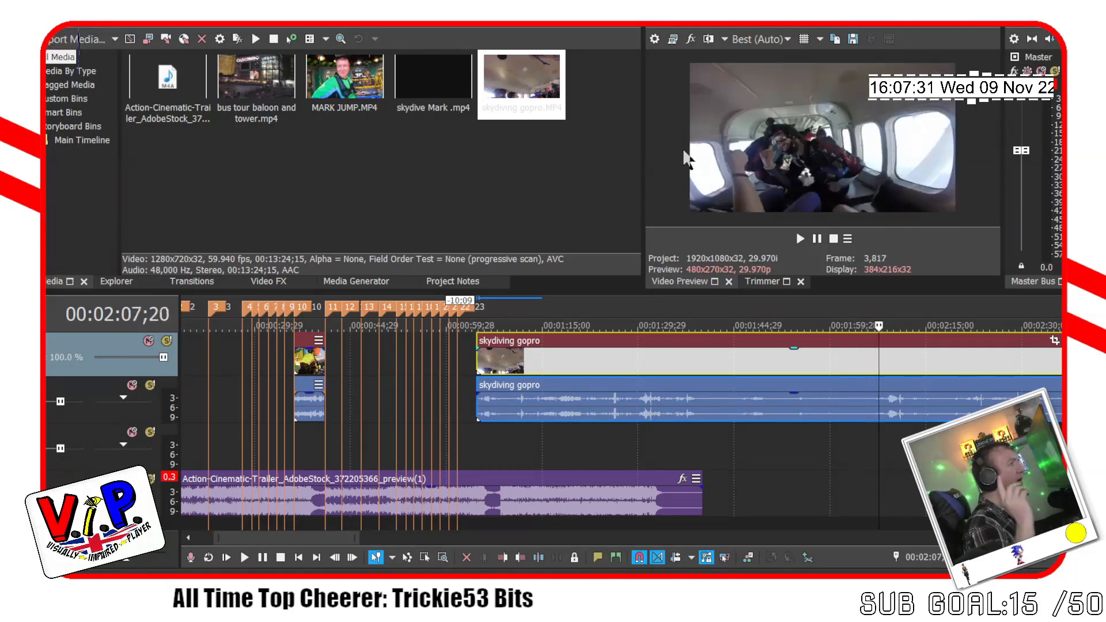
# Scan the skydiving gopro footage forward from 00:02:07;20 to 00:02:29;23, examining the scenes leading up to the open plane door.
pyautogui.press('Right')
pyautogui.press('Right')
pyautogui.press('Right')
pyautogui.press('Right')
pyautogui.press('Right')
pyautogui.press('Right')
pyautogui.press('Right')
pyautogui.press('Right')
pyautogui.press('Right')
pyautogui.press('Right')
pyautogui.press('Right')
pyautogui.press('Right')
pyautogui.press('Right')
pyautogui.press('Right')
pyautogui.press('Right')
pyautogui.press('Right')
pyautogui.press('Right')
pyautogui.press('Right')
pyautogui.press('Right')
pyautogui.press('Right')
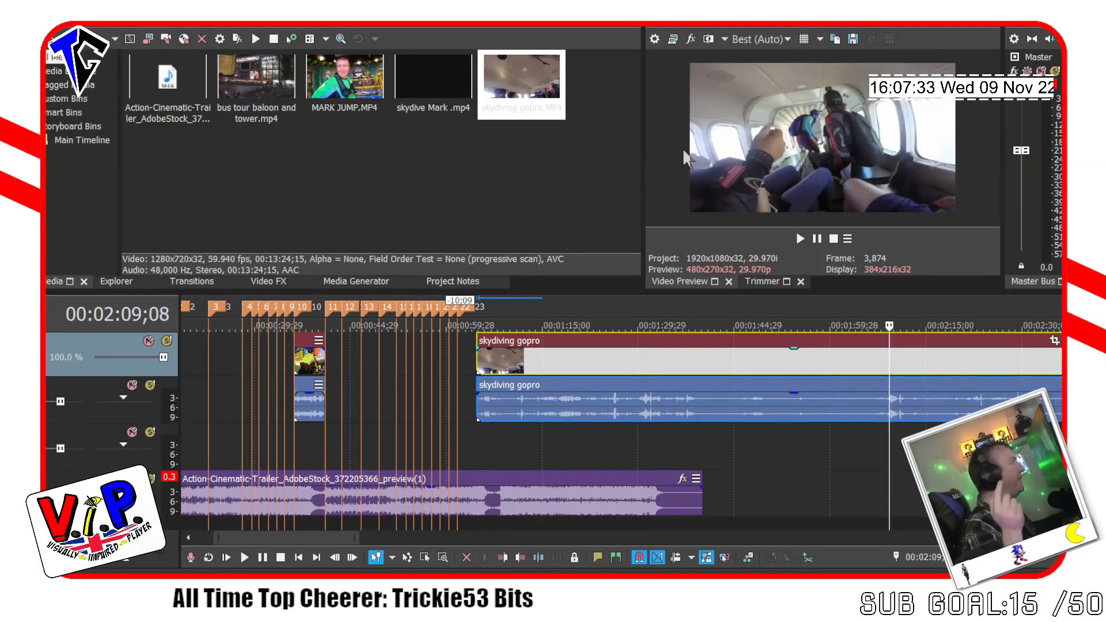
pyautogui.press('Right')
pyautogui.press('Right')
pyautogui.press('Right')
pyautogui.press('Right')
pyautogui.press('Right')
pyautogui.press('Right')
pyautogui.press('Right')
pyautogui.press('Right')
pyautogui.press('Right')
pyautogui.press('Right')
pyautogui.press('Right')
pyautogui.press('Right')
pyautogui.press('Right')
pyautogui.press('Right')
pyautogui.press('Right')
pyautogui.press('Right')
pyautogui.press('Right')
pyautogui.press('Right')
pyautogui.press('Right')
pyautogui.press('Right')
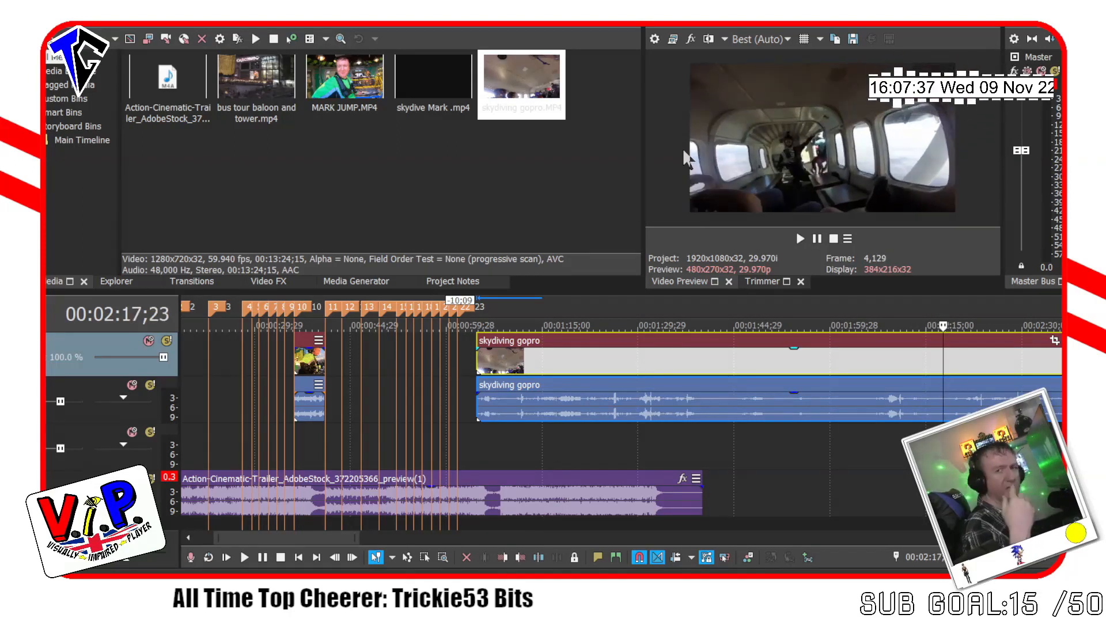
pyautogui.press('Right')
pyautogui.press('Right')
pyautogui.press('Right')
pyautogui.press('Right')
pyautogui.press('Right')
pyautogui.press('Right')
pyautogui.press('Right')
pyautogui.press('Right')
pyautogui.press('Right')
pyautogui.press('Right')
pyautogui.press('Right')
pyautogui.press('Right')
pyautogui.press('Right')
pyautogui.press('Right')
pyautogui.press('Right')
pyautogui.press('Right')
pyautogui.press('Right')
pyautogui.press('Right')
pyautogui.press('Right')
pyautogui.press('Right')
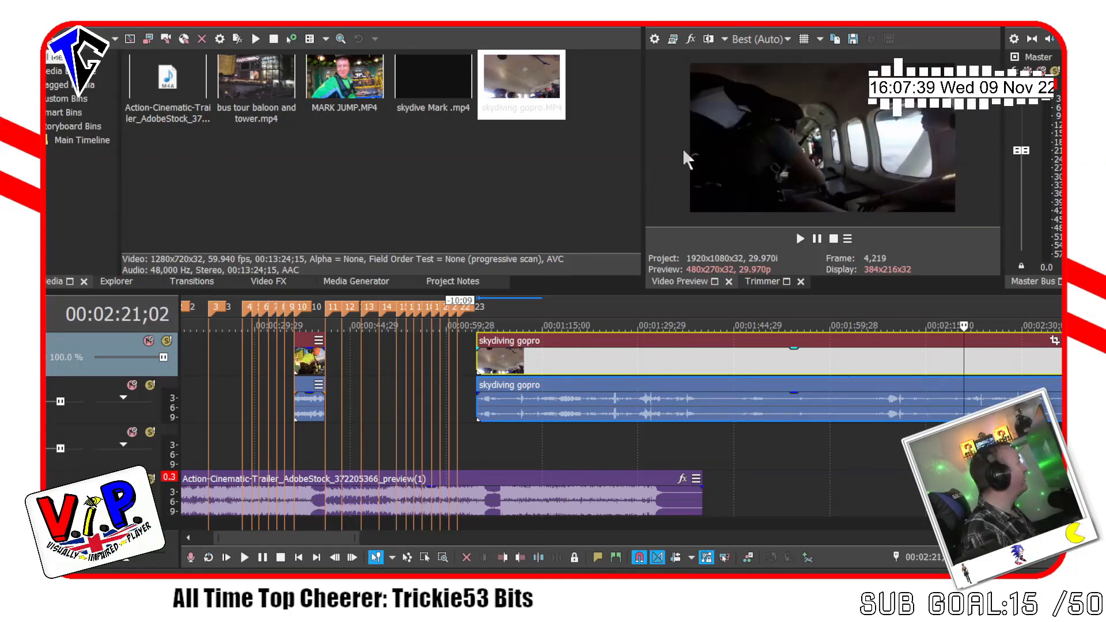
pyautogui.press('Right')
pyautogui.press('Right')
pyautogui.press('Right')
pyautogui.press('Right')
pyautogui.press('Right')
pyautogui.press('Right')
pyautogui.press('Right')
pyautogui.press('Right')
pyautogui.press('Right')
pyautogui.press('Right')
pyautogui.press('Right')
pyautogui.press('Right')
pyautogui.press('Right')
pyautogui.press('Right')
pyautogui.press('Right')
pyautogui.press('Right')
pyautogui.press('Right')
pyautogui.press('Right')
pyautogui.press('Right')
pyautogui.press('Right')
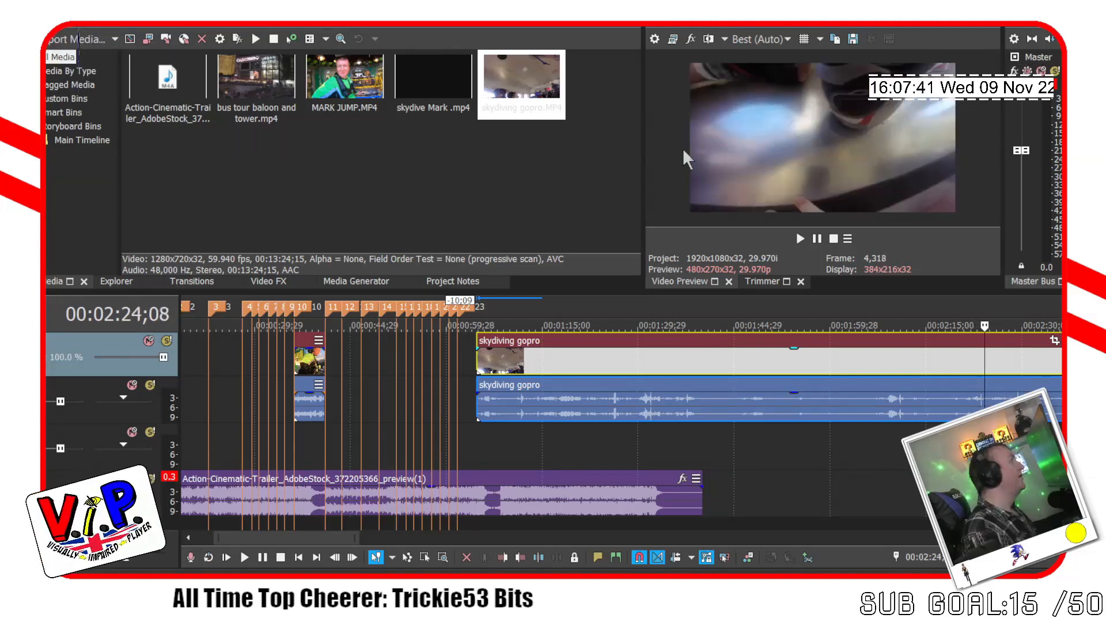
pyautogui.press('Right')
pyautogui.press('Right')
pyautogui.press('Right')
pyautogui.press('Right')
pyautogui.press('Right')
pyautogui.press('Right')
pyautogui.press('Right')
pyautogui.press('Right')
pyautogui.press('Right')
pyautogui.press('Right')
pyautogui.press('Right')
pyautogui.press('Right')
pyautogui.press('Right')
pyautogui.press('Right')
pyautogui.press('Right')
pyautogui.press('Right')
pyautogui.press('Right')
pyautogui.press('Right')
pyautogui.press('Right')
pyautogui.press('Right')
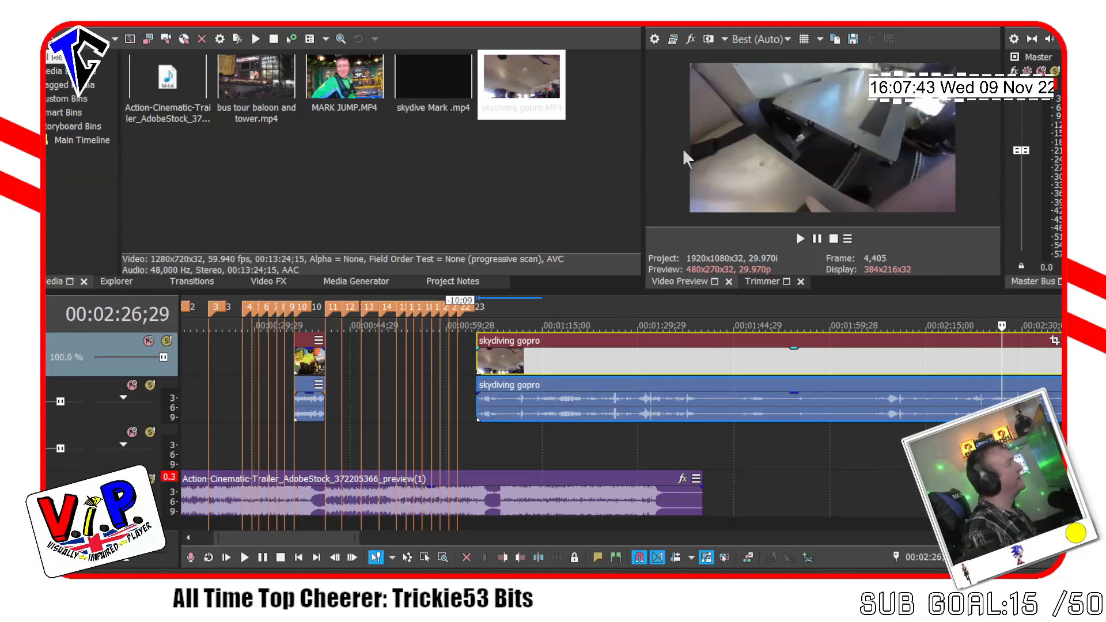
pyautogui.press('Right')
pyautogui.press('Right')
pyautogui.press('Right')
pyautogui.press('Right')
pyautogui.press('Right')
pyautogui.press('Right')
pyautogui.press('Right')
pyautogui.press('Right')
pyautogui.press('Right')
pyautogui.press('Right')
pyautogui.press('Right')
pyautogui.press('Right')
pyautogui.press('Right')
pyautogui.press('Right')
pyautogui.press('Right')
pyautogui.press('Right')
pyautogui.press('Right')
pyautogui.press('Right')
pyautogui.press('Right')
pyautogui.press('Right')
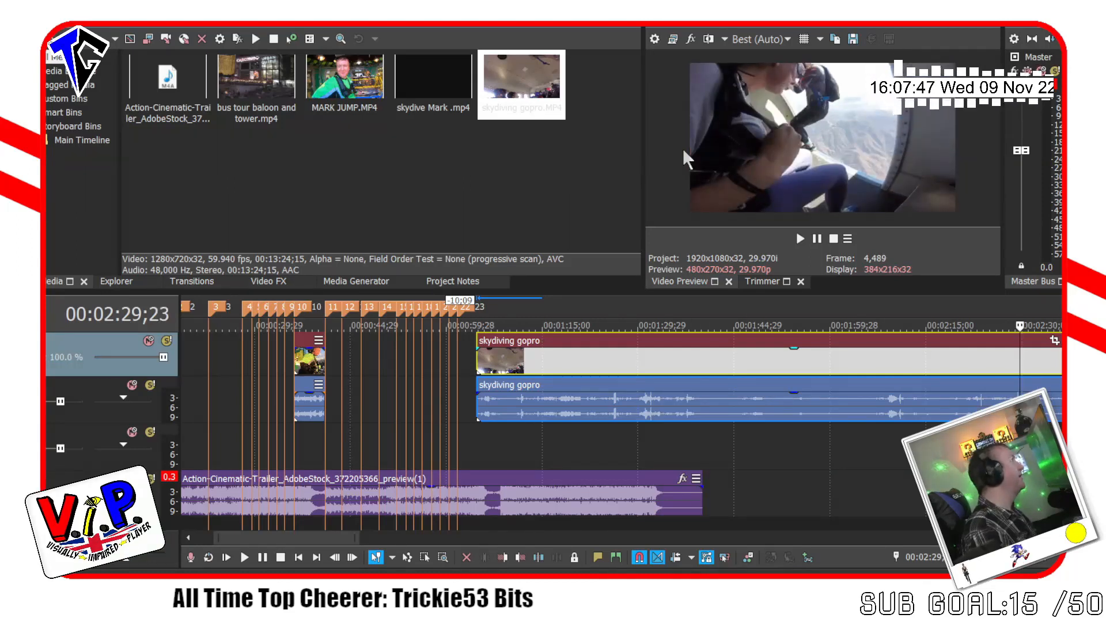
# Play the skydiving gopro footage repeatedly from 00:02:29;23 to examine the exit from the plane and the freefall.
pyautogui.press('space')
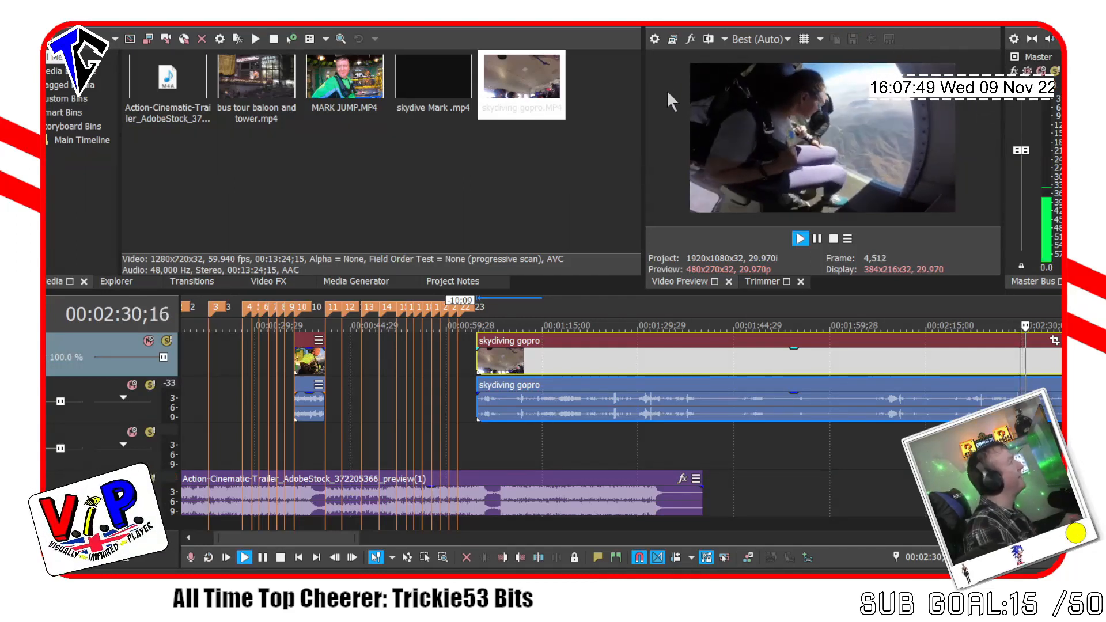
pyautogui.press('space')
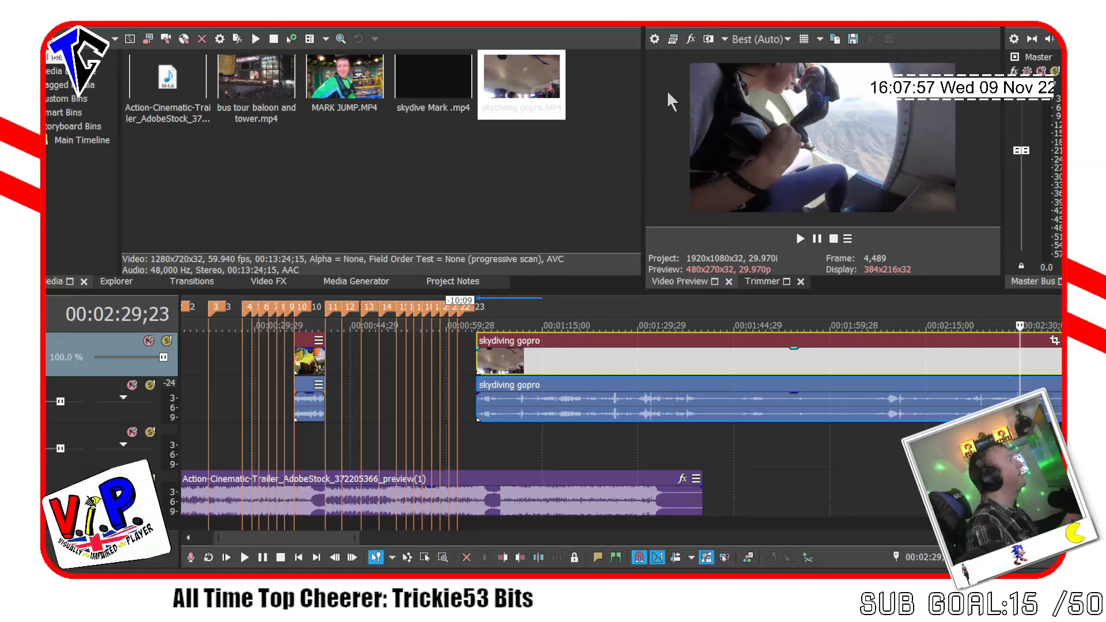
pyautogui.press('space')
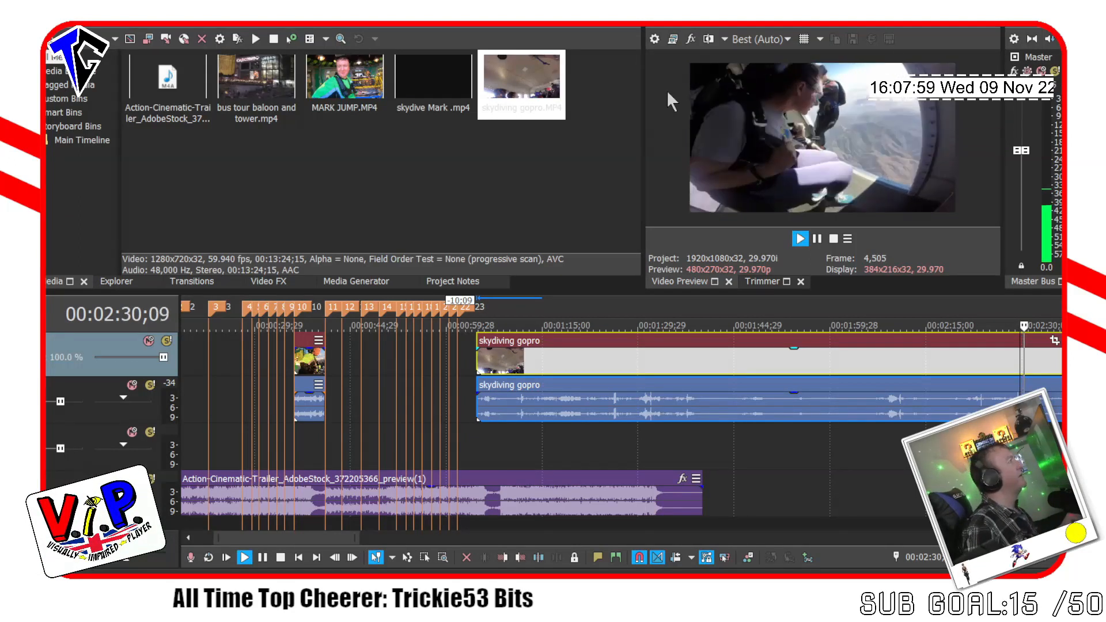
pyautogui.press('space')
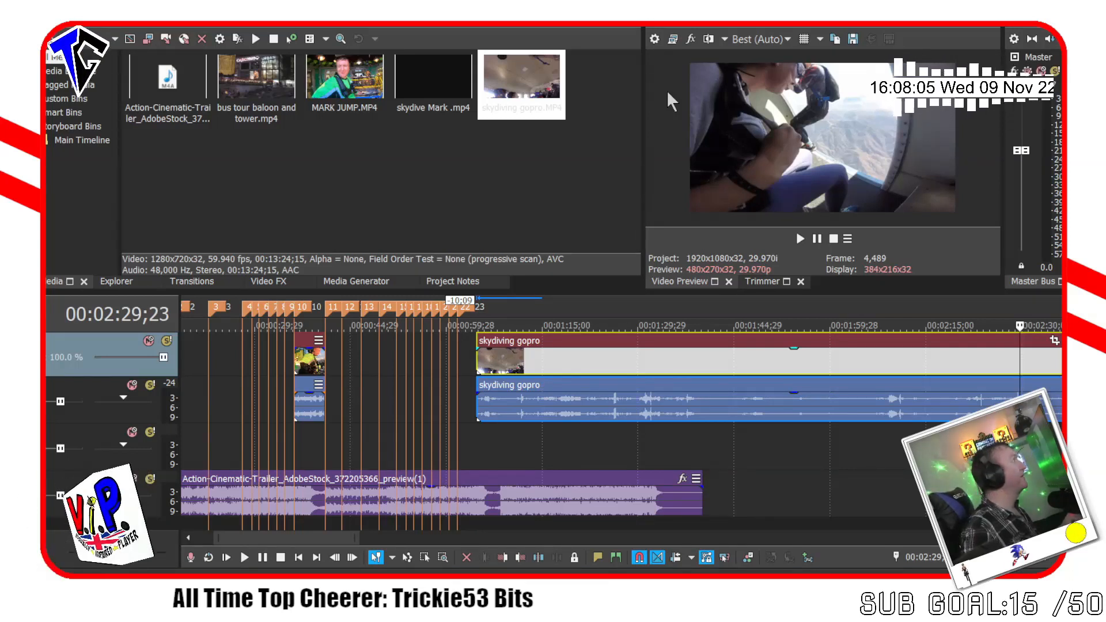
pyautogui.press('space')
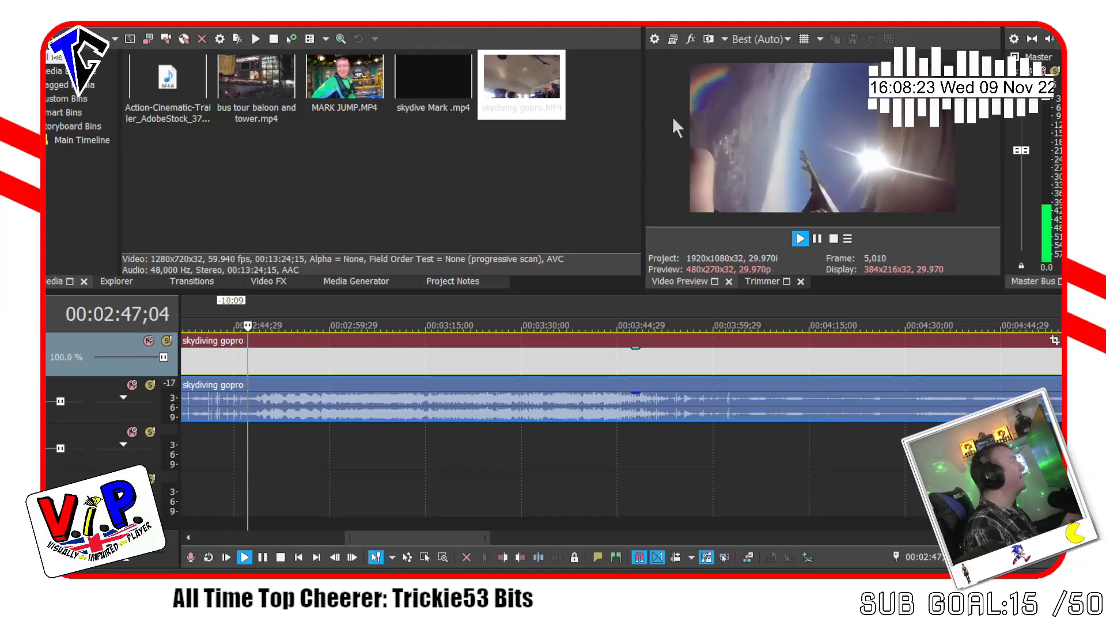
pyautogui.press('space')
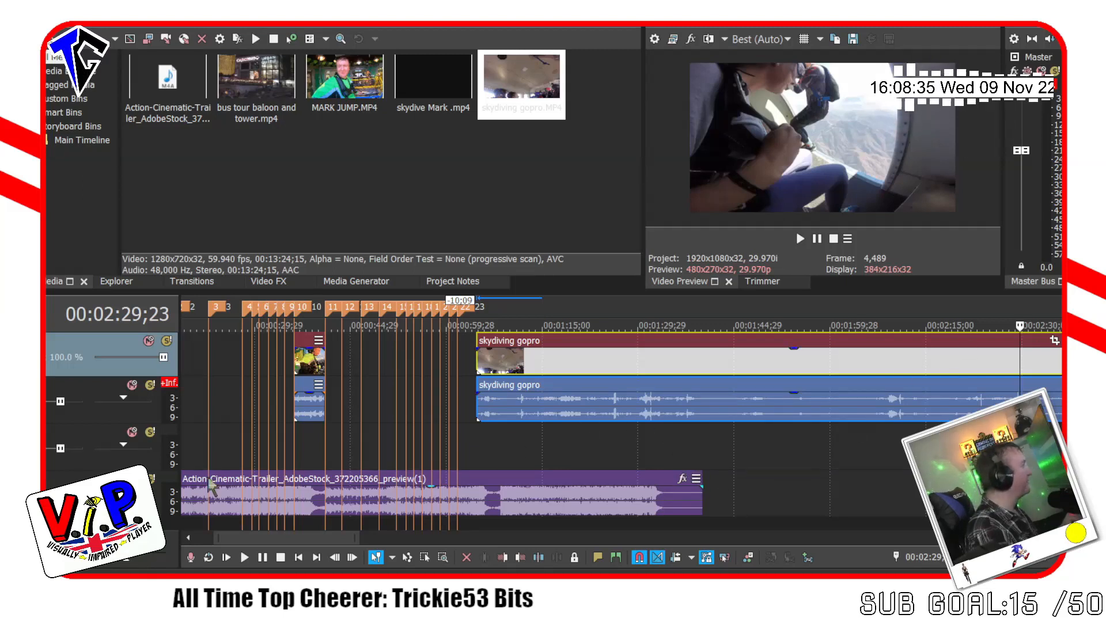
# Play the trailer music briefly from 00:00:50;22.
pyautogui.click(386, 445)
pyautogui.press('space')
pyautogui.press('space')
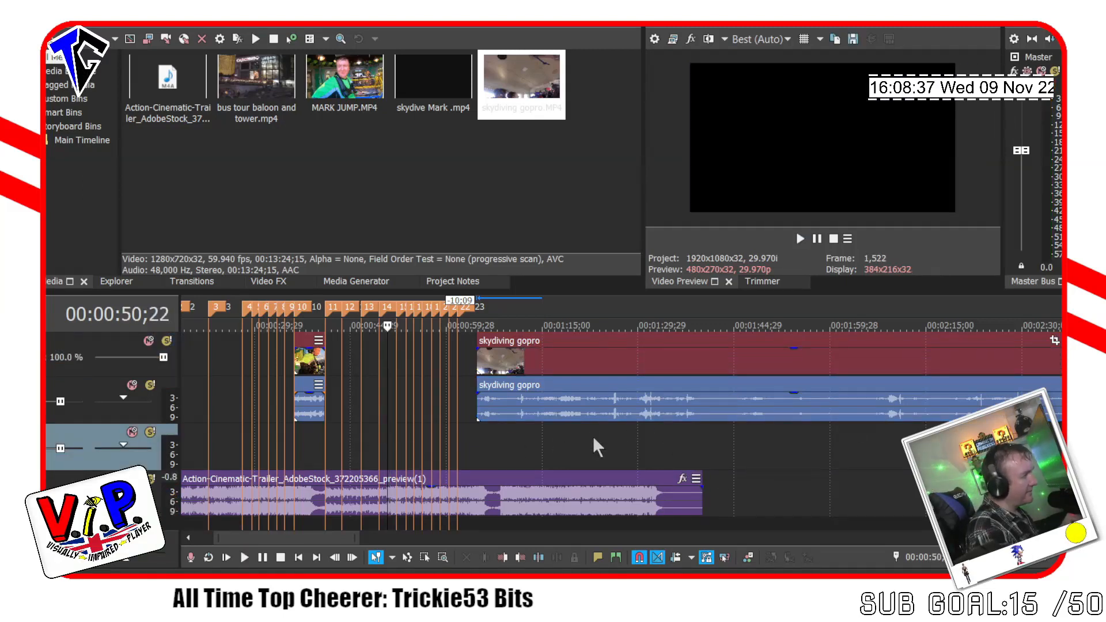
pyautogui.click(547, 416)
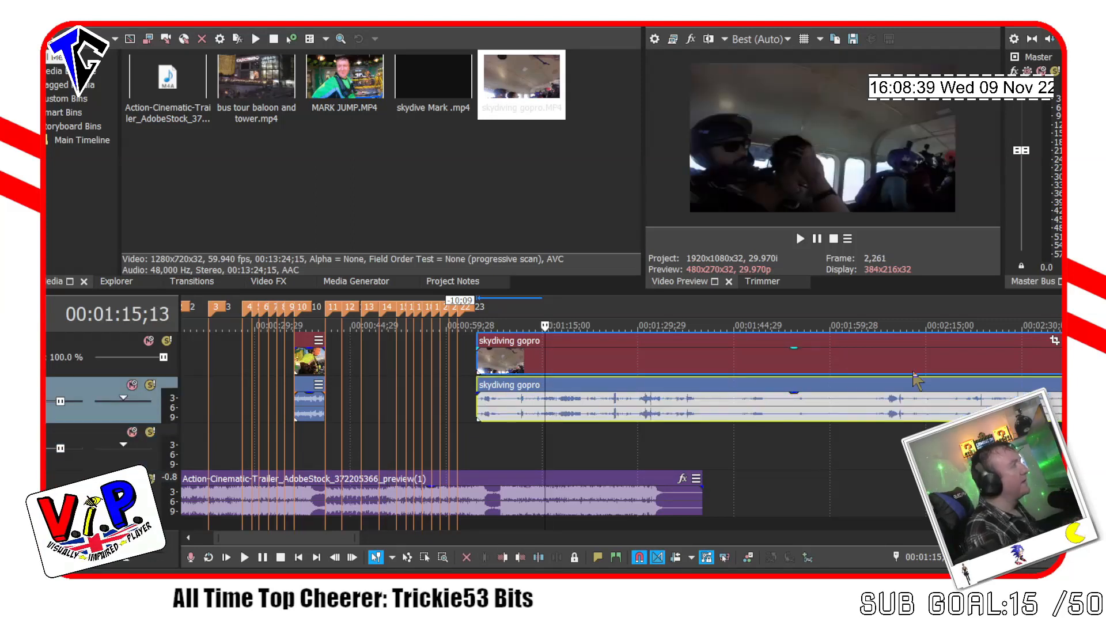
pyautogui.press('Delete')
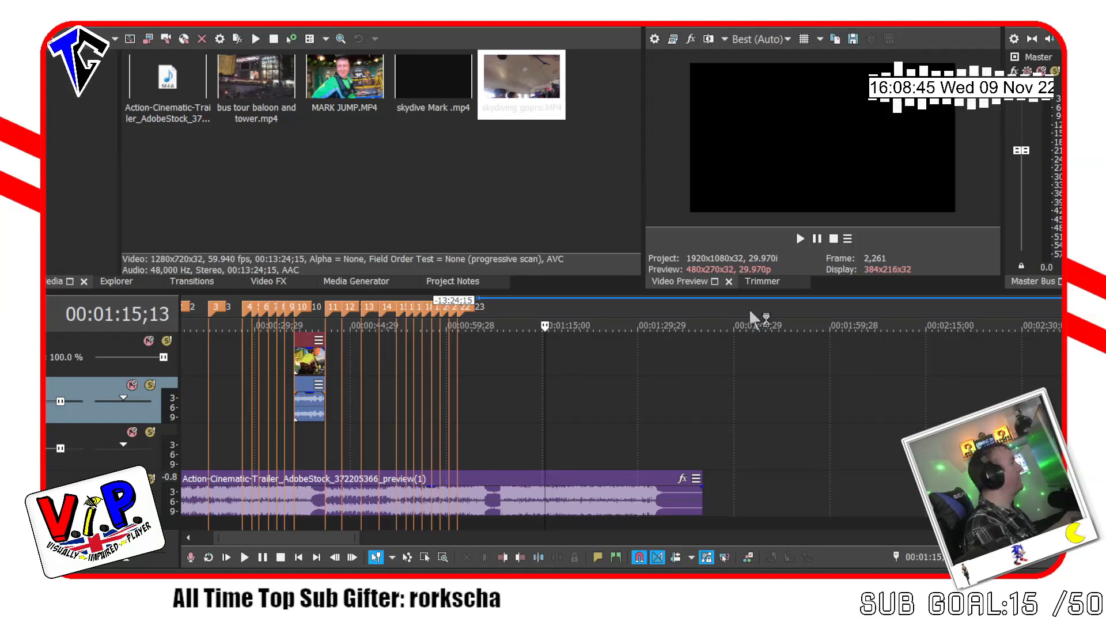
pyautogui.hotkey('ctrl', 'z')
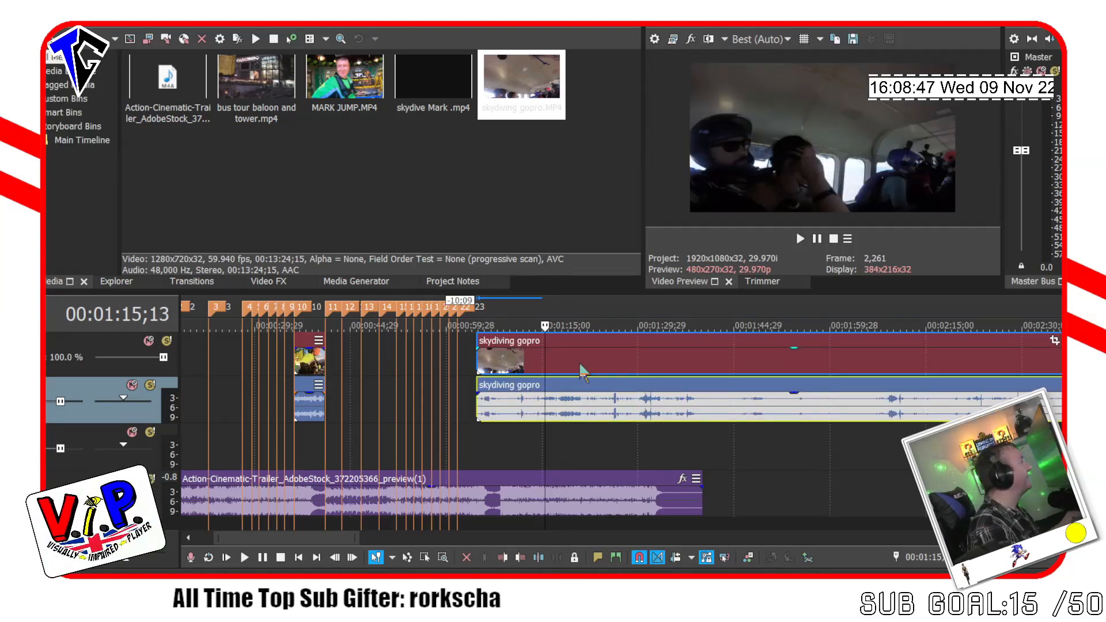
# Detach the skydiving gopro clip's audio from its video and delete only the audio.
pyautogui.click(587, 403)
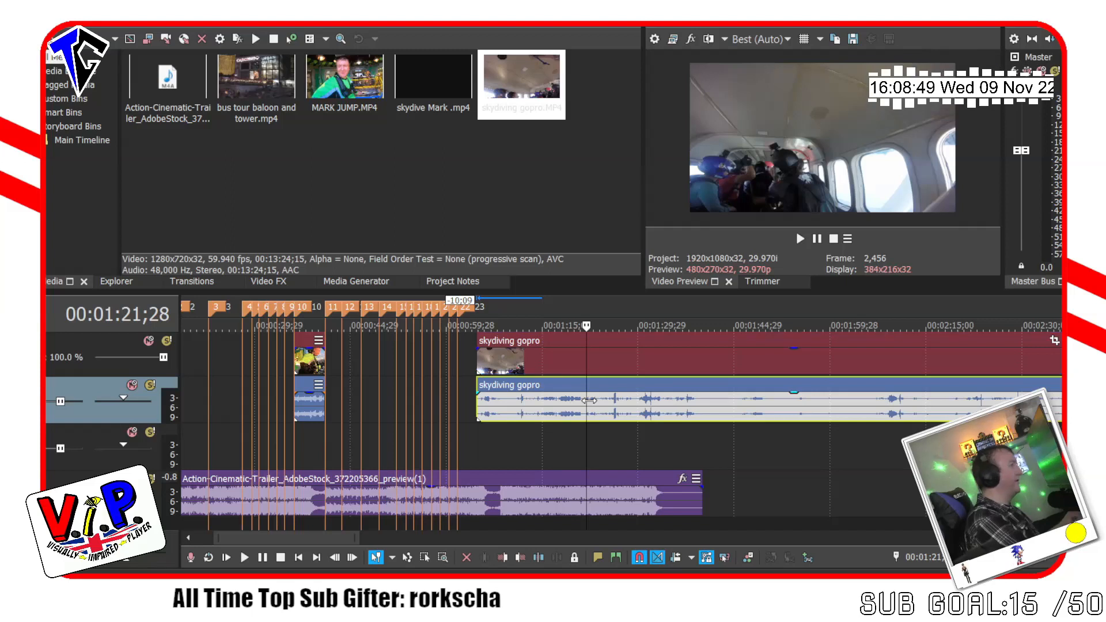
pyautogui.press('Delete')
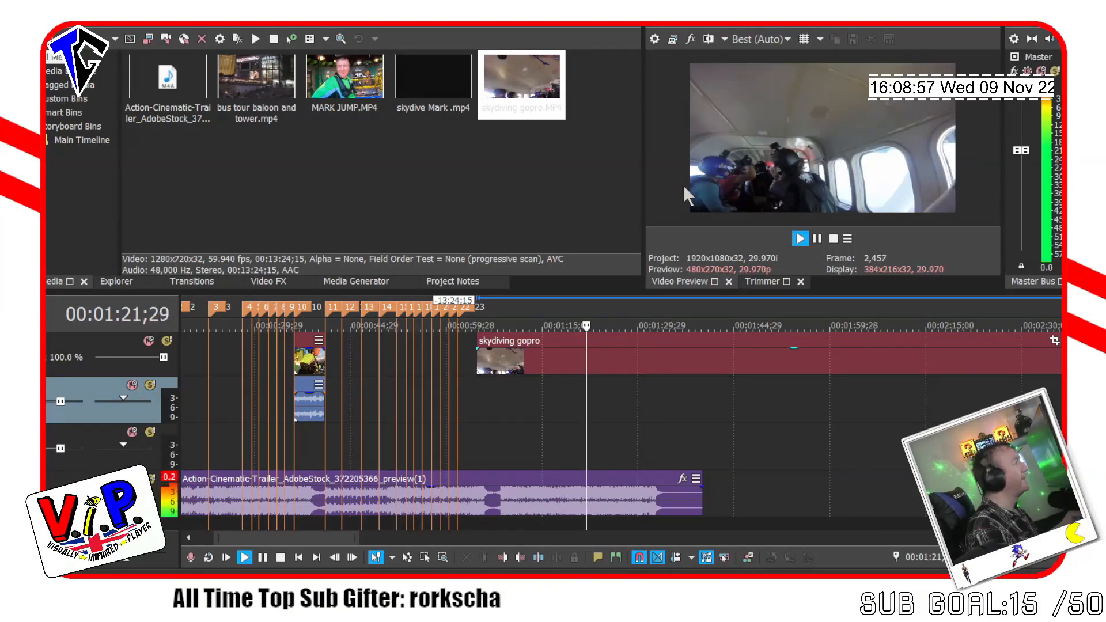
pyautogui.press('space')
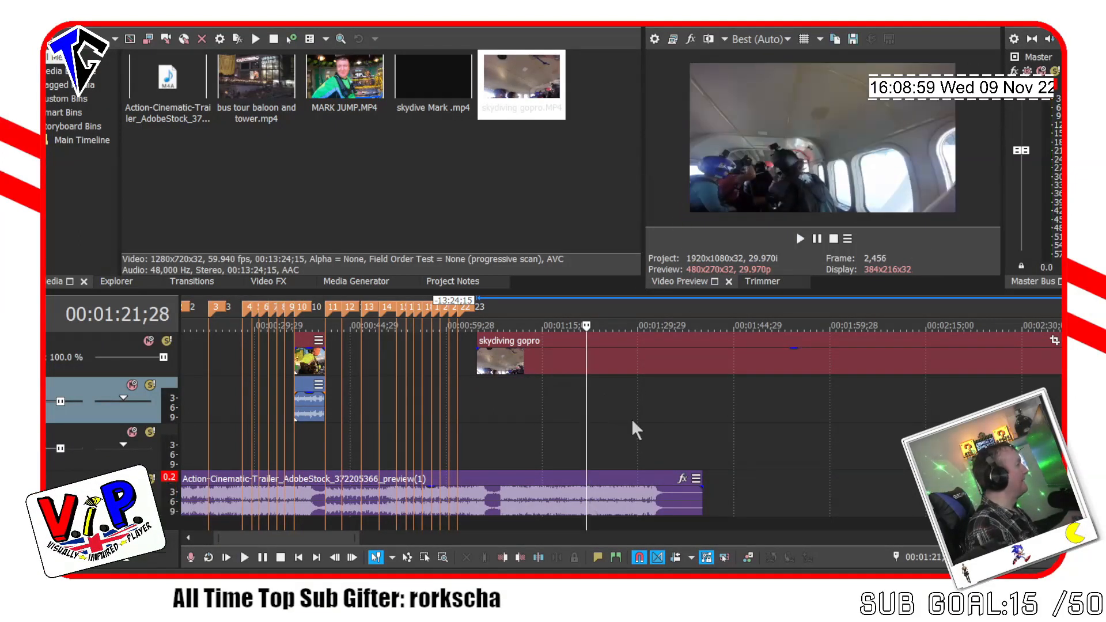
# Mute the trailer music so the skydiving gopro footage can be reviewed silently from 00:01:32;06.
pyautogui.click(652, 378)
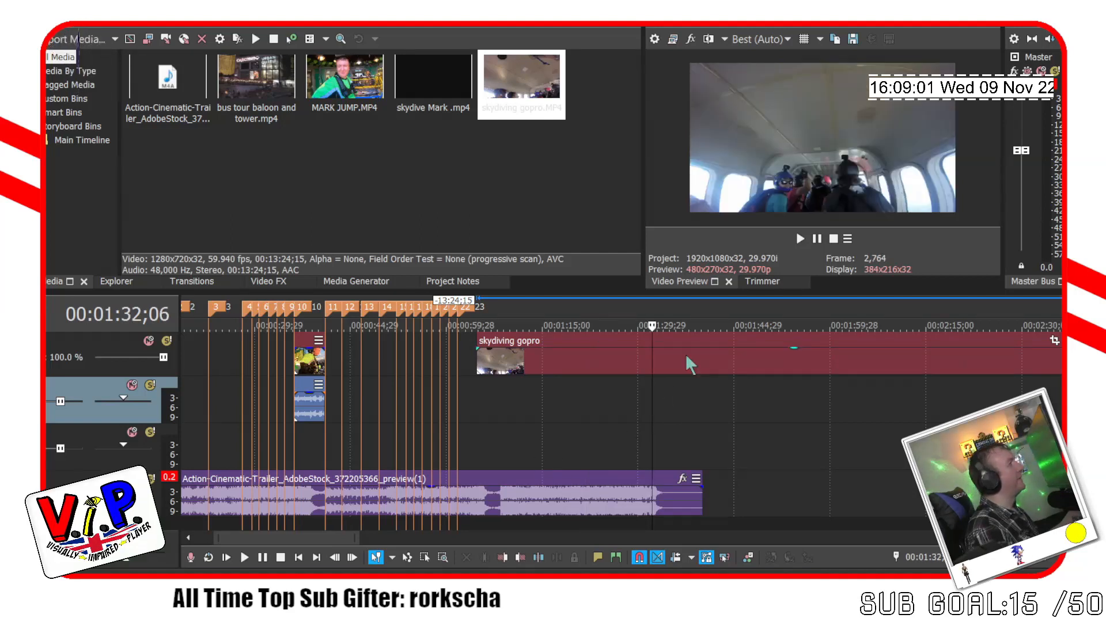
pyautogui.press('space')
pyautogui.press('space')
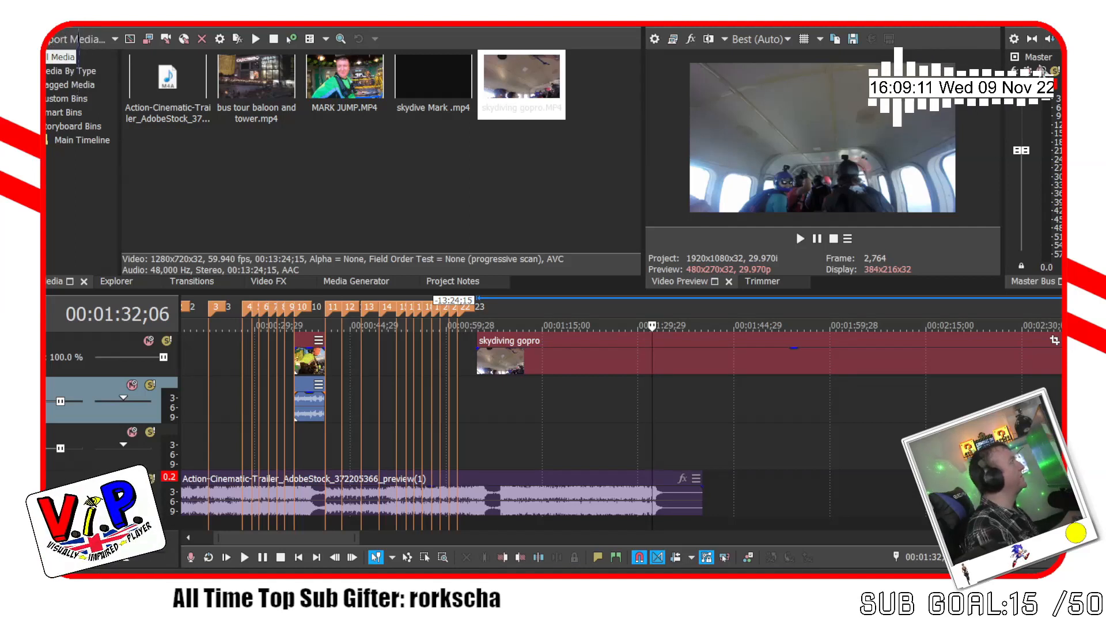
# Play the skydiving gopro footage from 00:01:32;06 and again from 00:02:24;23 to find the moment of the jump.
pyautogui.press('space')
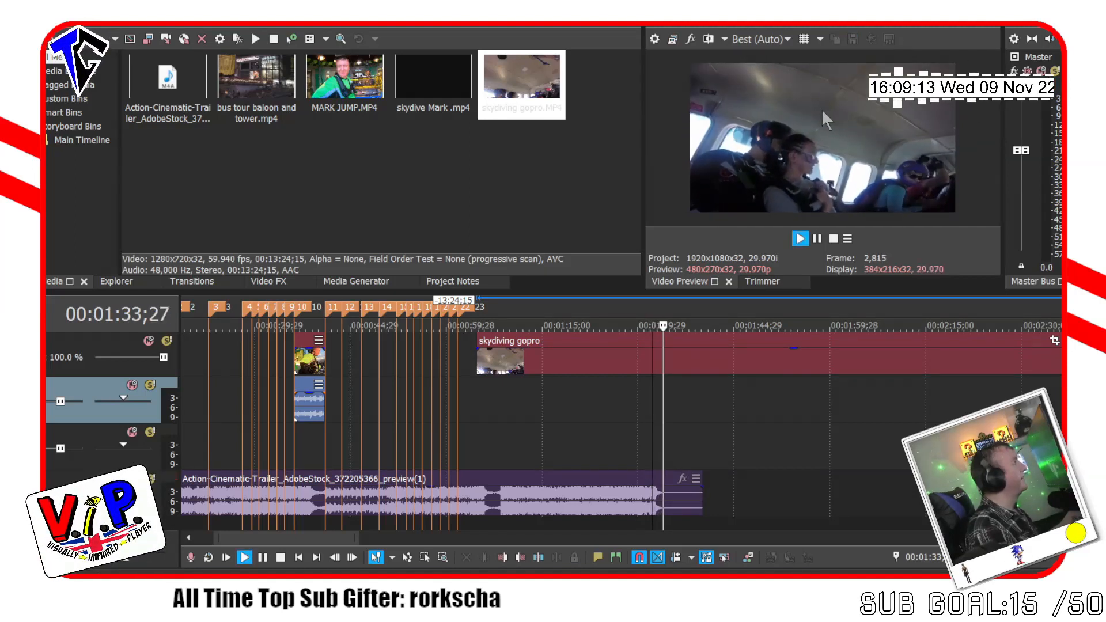
pyautogui.click(817, 238)
pyautogui.press('space')
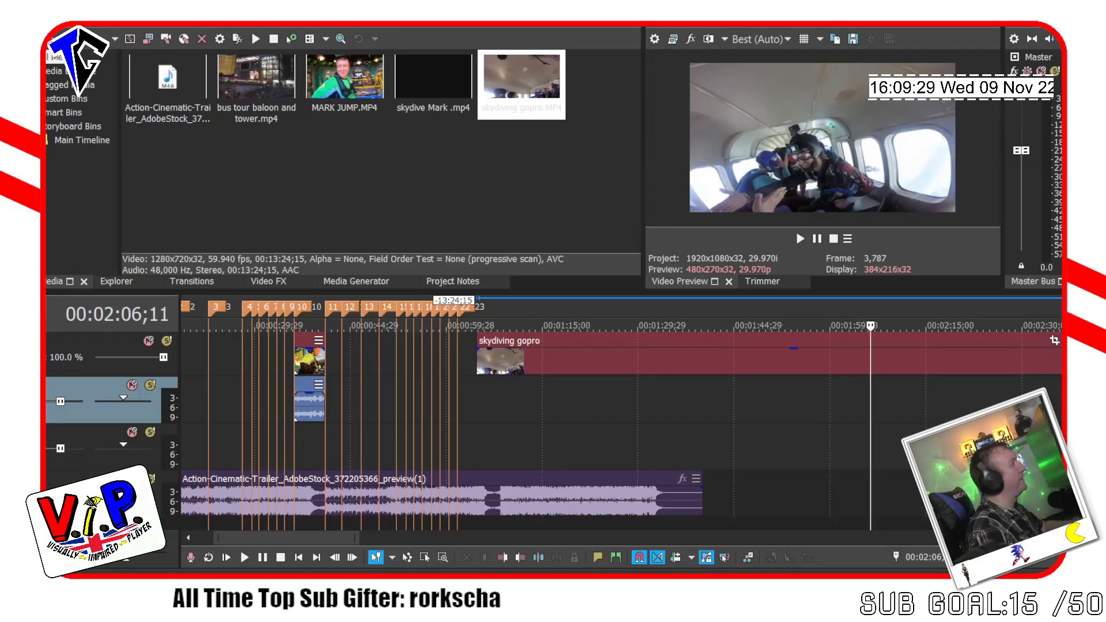
pyautogui.click(988, 363)
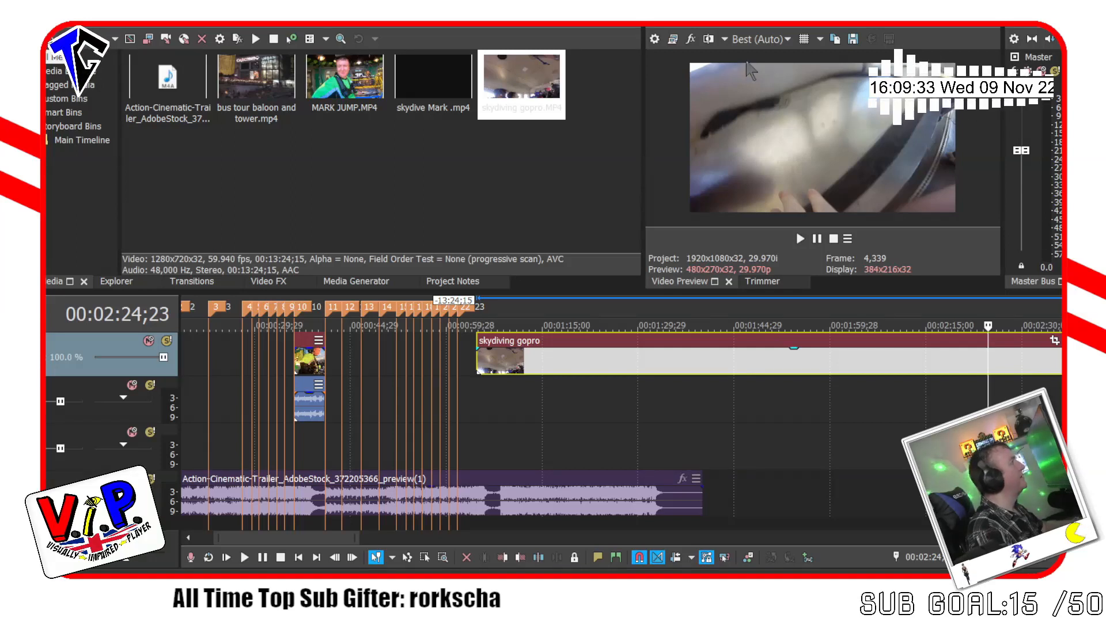
pyautogui.press('space')
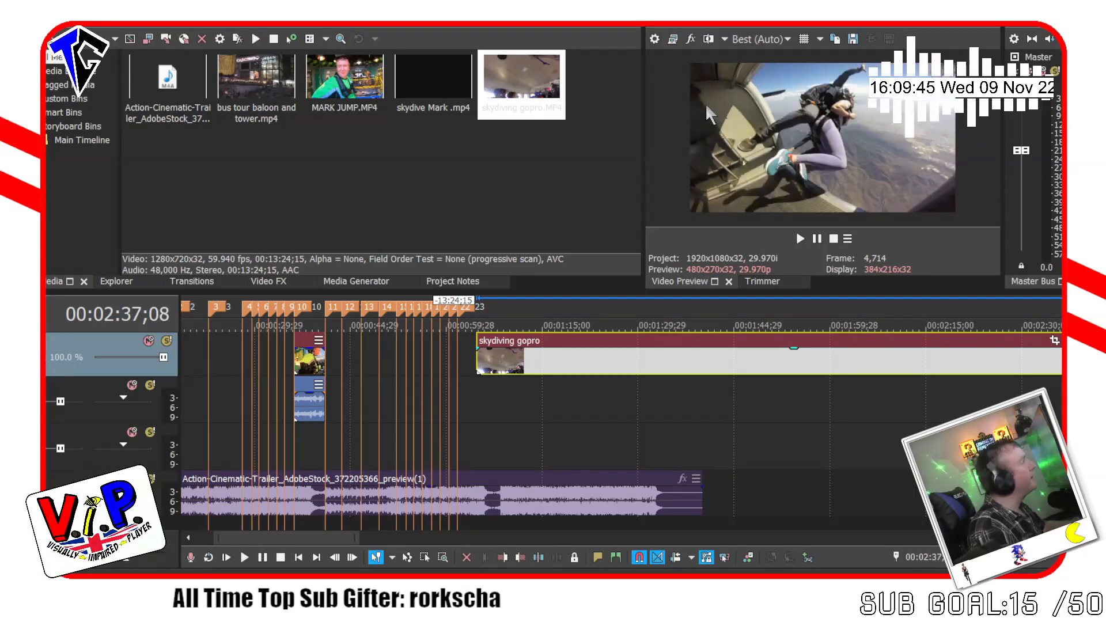
# Place the cursor at 00:02:35;29 in the skydiving gopro clip, just before the jump, and check the playback from there.
pyautogui.press('Left')
pyautogui.press('Left')
pyautogui.press('Right')
pyautogui.press('Left')
pyautogui.press('Left')
pyautogui.press('Left')
pyautogui.press('Left')
pyautogui.press('Left')
pyautogui.press('Left')
pyautogui.press('Left')
pyautogui.press('Left')
pyautogui.press('Left')
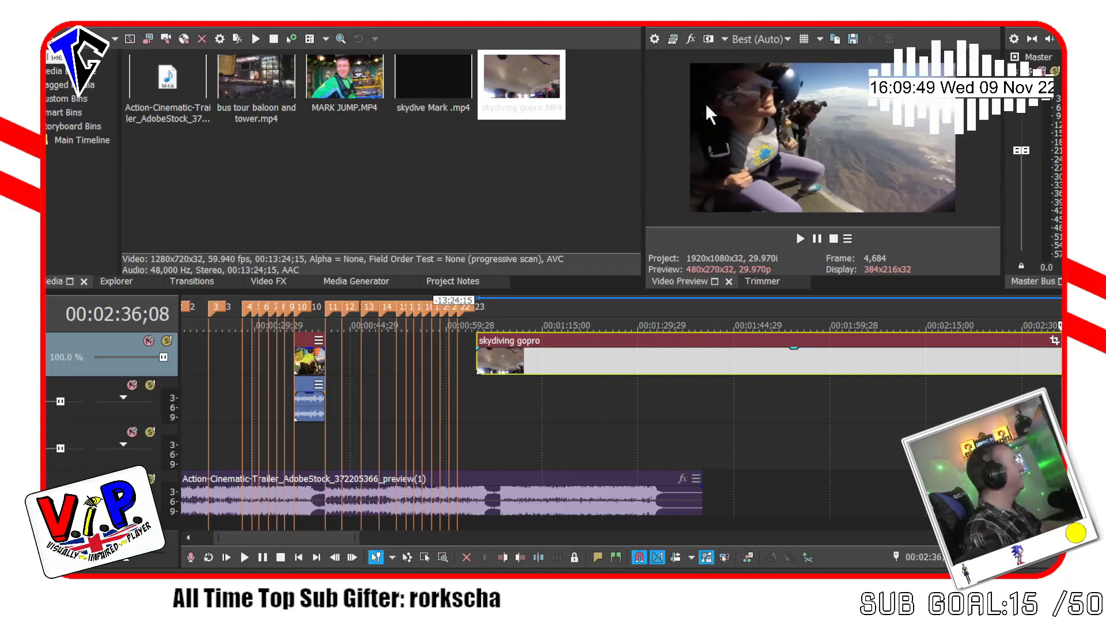
pyautogui.press('Left')
pyautogui.press('Left')
pyautogui.press('Left')
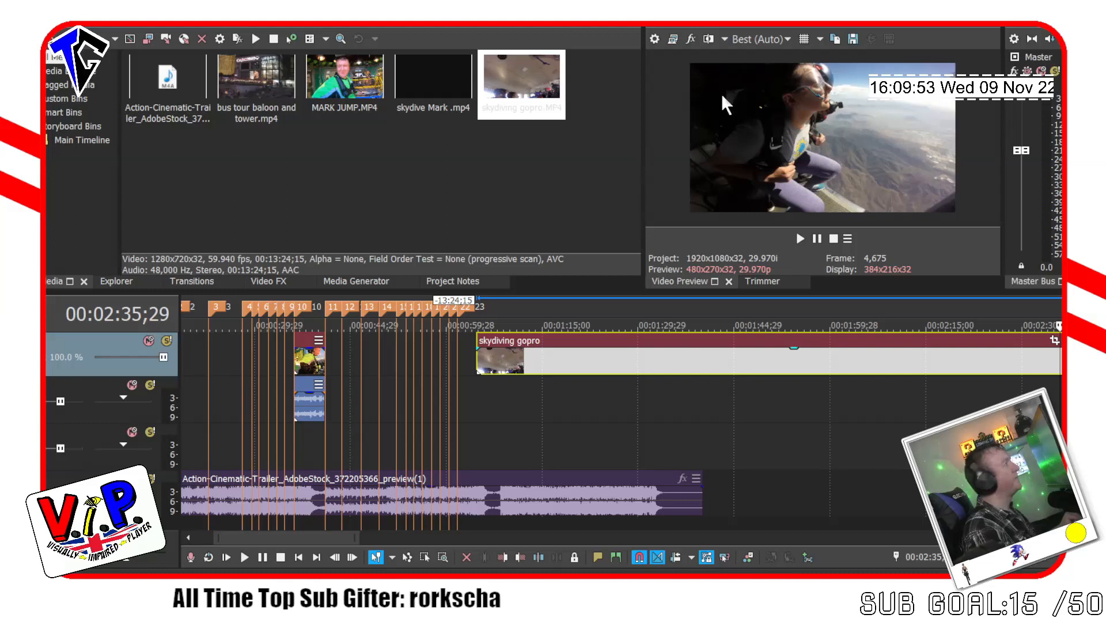
pyautogui.press('space')
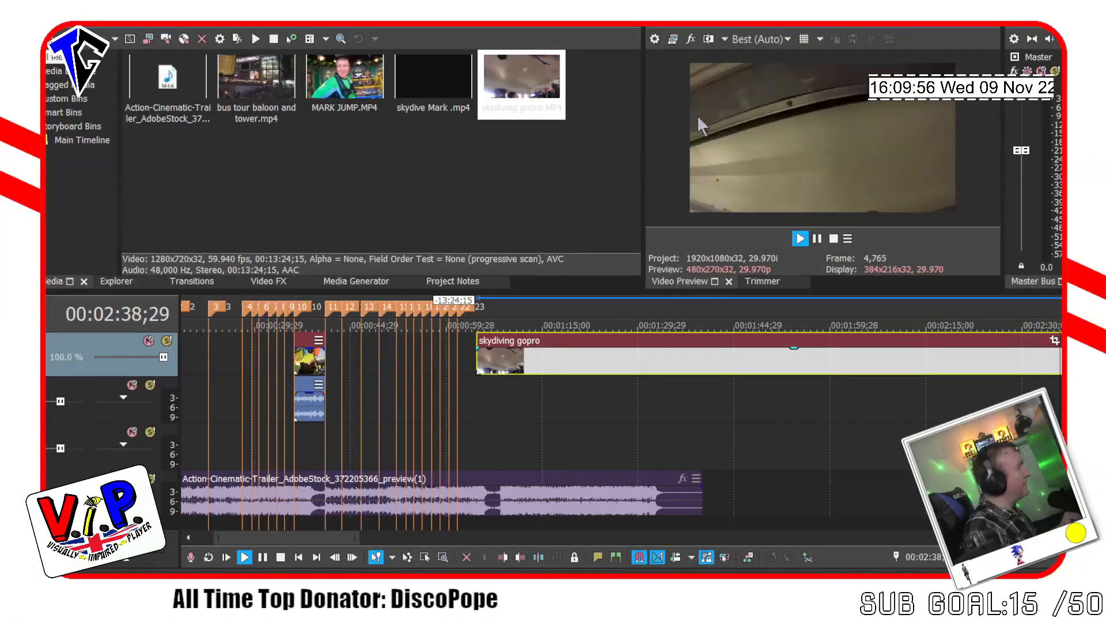
pyautogui.press('space')
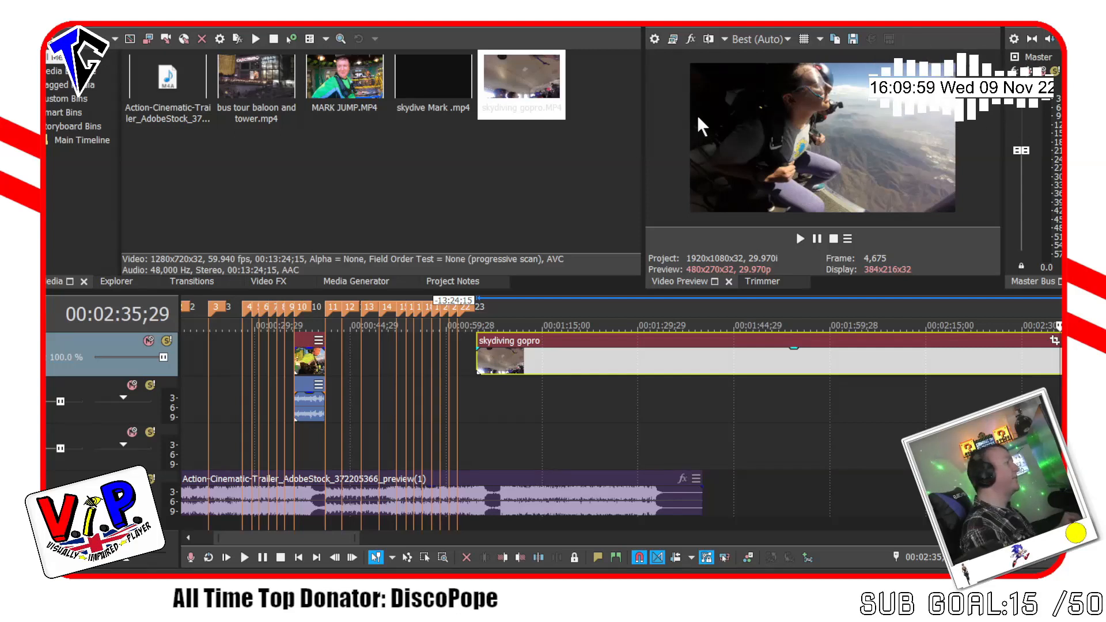
# Play the skydiving gopro footage from 00:02:35;29 through the plane exit, and replay it from 00:02:51;29.
pyautogui.press('space')
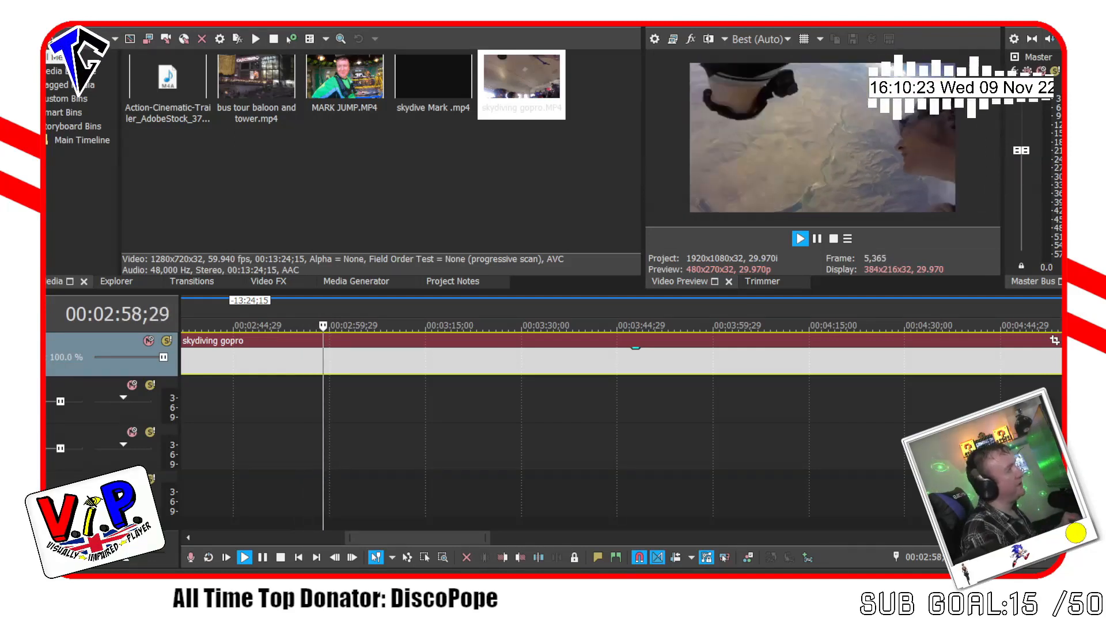
pyautogui.press('space')
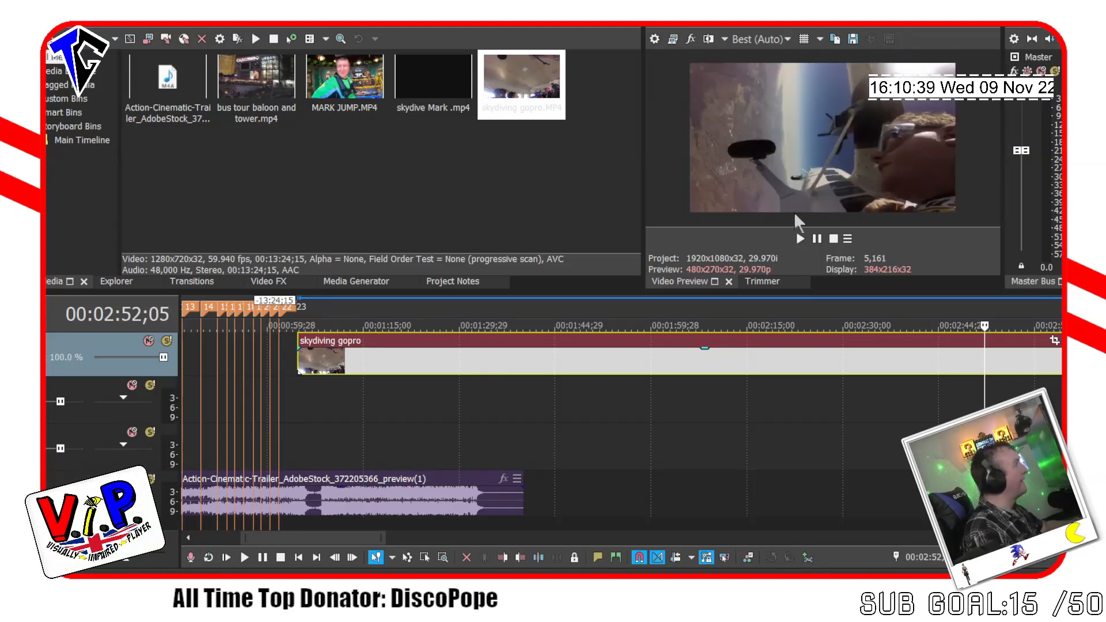
pyautogui.press('Left')
pyautogui.press('Left')
pyautogui.press('Left')
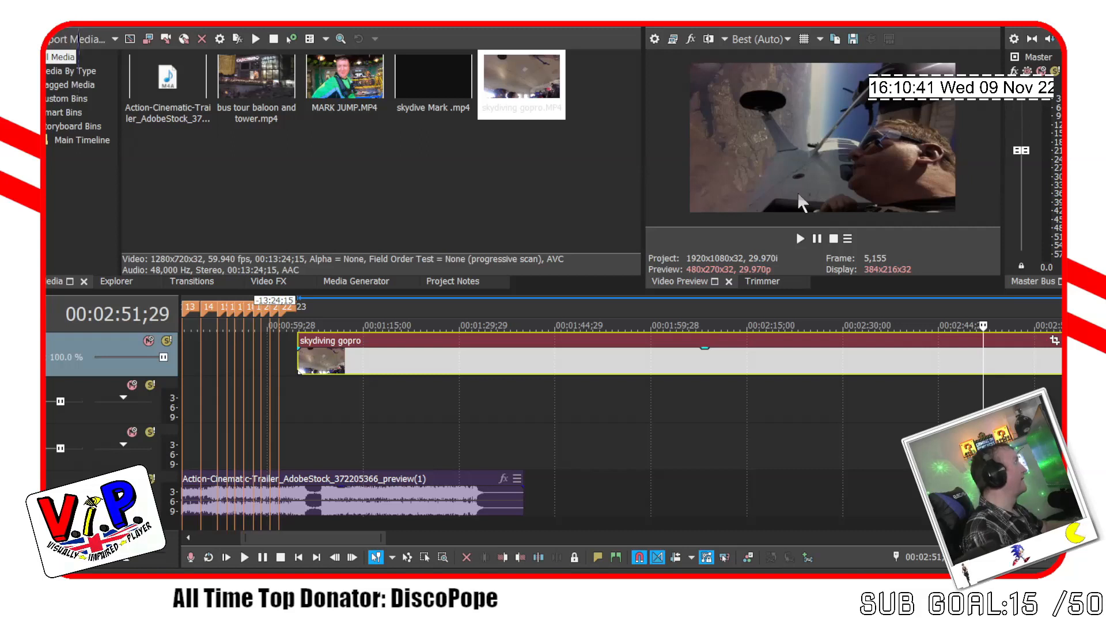
pyautogui.press('space')
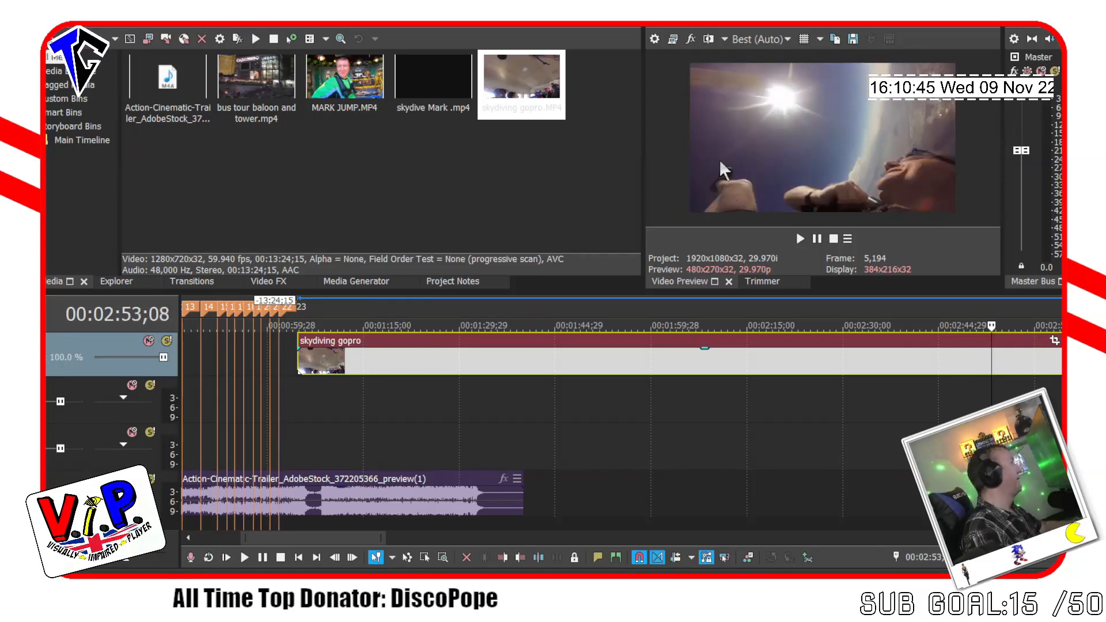
# Step the cursor back through the skydiving gopro clip to 00:02:51;29, before the divers leave the plane.
pyautogui.press('Left')
pyautogui.press('Left')
pyautogui.press('Left')
pyautogui.press('Left')
pyautogui.press('Left')
pyautogui.press('Left')
pyautogui.press('Left')
pyautogui.press('Left')
pyautogui.press('Left')
pyautogui.press('Left')
pyautogui.press('Left')
pyautogui.press('Left')
pyautogui.press('Left')
pyautogui.press('Left')
pyautogui.press('Left')
pyautogui.press('Left')
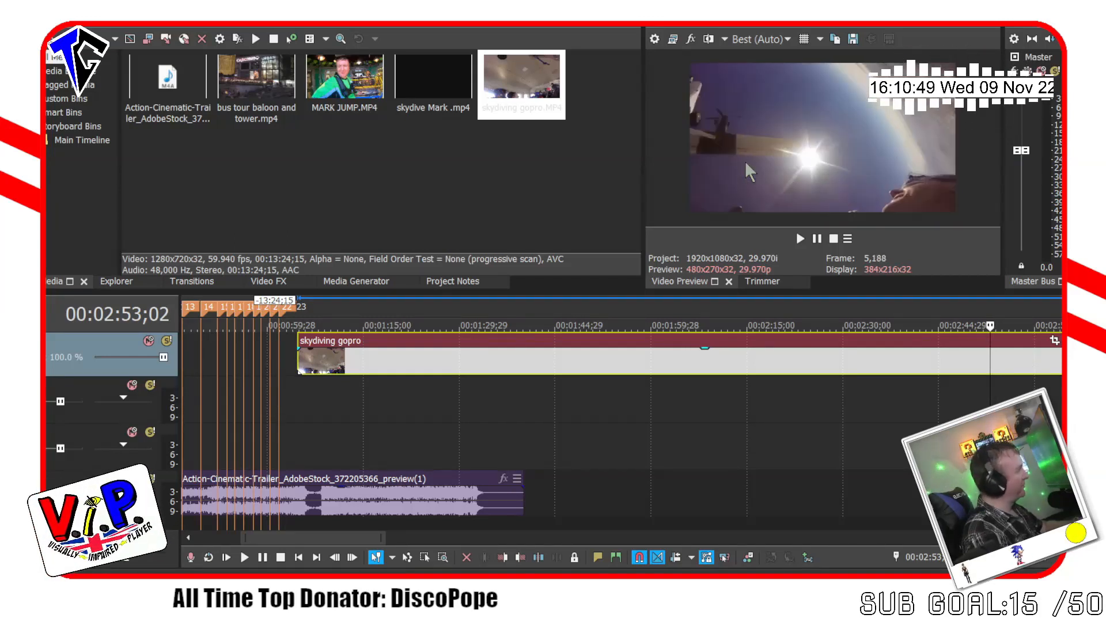
pyautogui.press('Left')
pyautogui.press('Left')
pyautogui.press('Left')
pyautogui.press('Left')
pyautogui.press('Left')
pyautogui.press('Left')
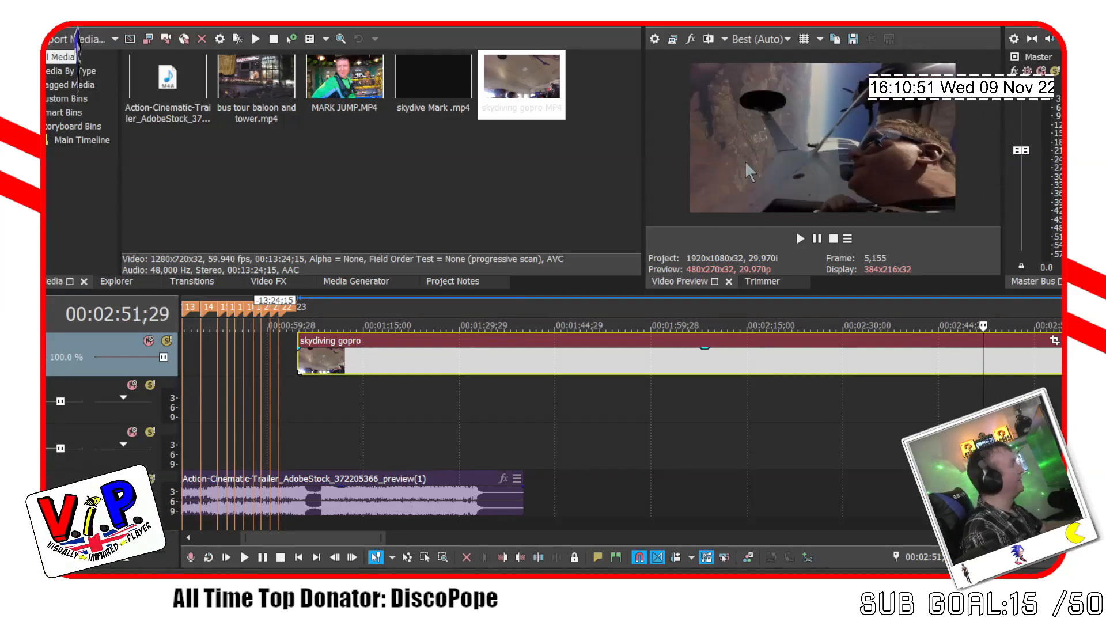
# Step forward through the plane exit and tumble in the skydiving gopro clip, from 00:02:51;29 to 00:02:58;23.
pyautogui.press('Right')
pyautogui.press('Right')
pyautogui.press('Right')
pyautogui.press('Right')
pyautogui.press('Right')
pyautogui.press('Right')
pyautogui.press('Right')
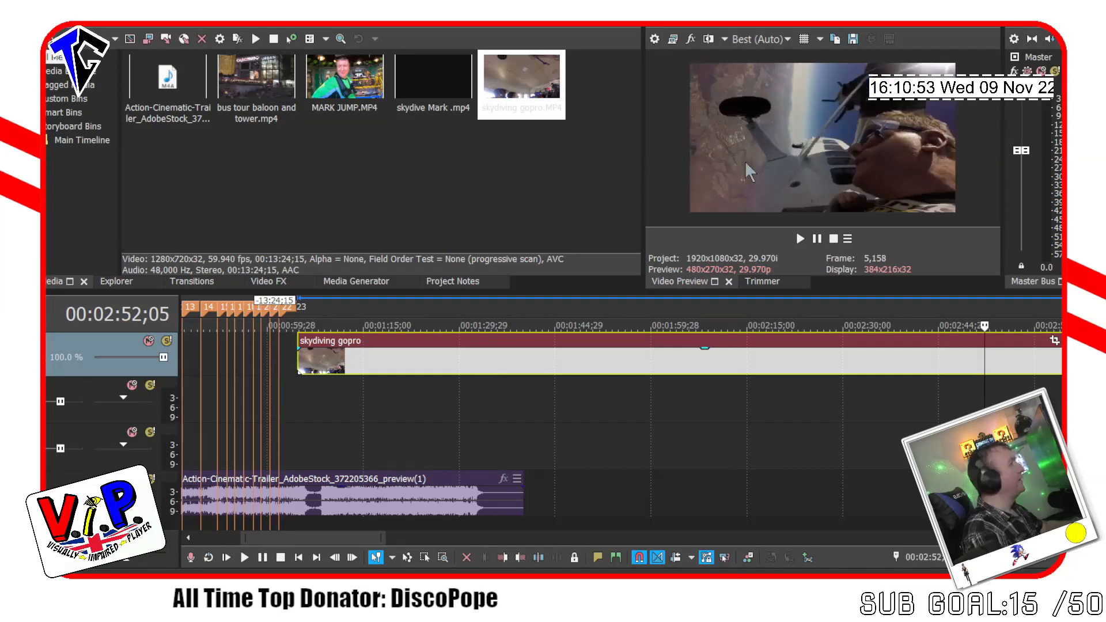
pyautogui.press('Right')
pyautogui.press('Right')
pyautogui.press('Right')
pyautogui.press('Right')
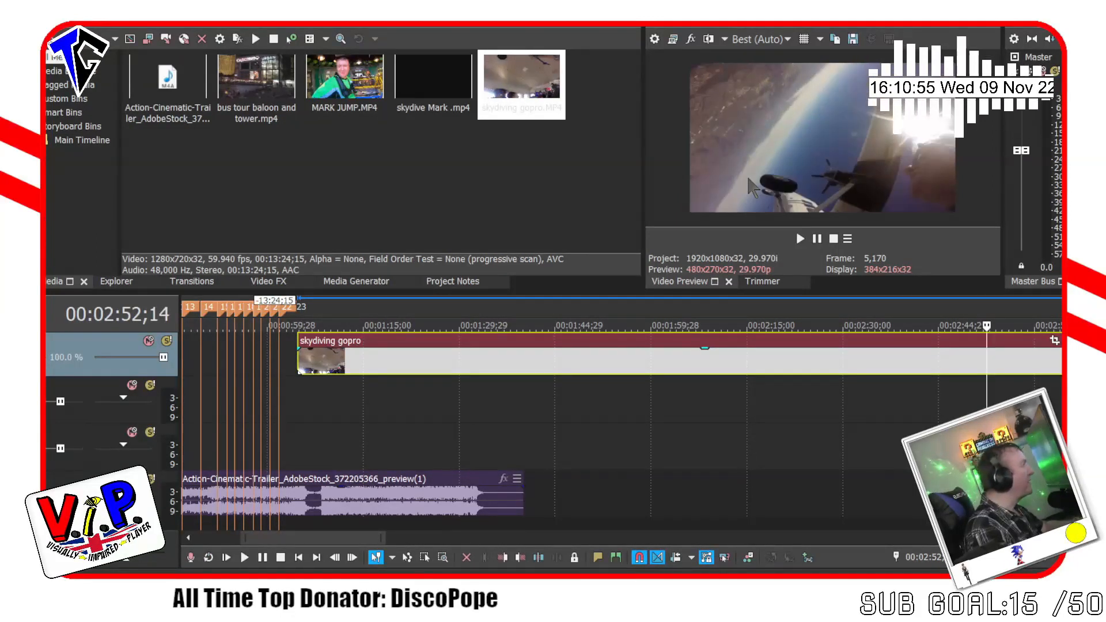
pyautogui.press('Right')
pyautogui.press('Right')
pyautogui.press('Right')
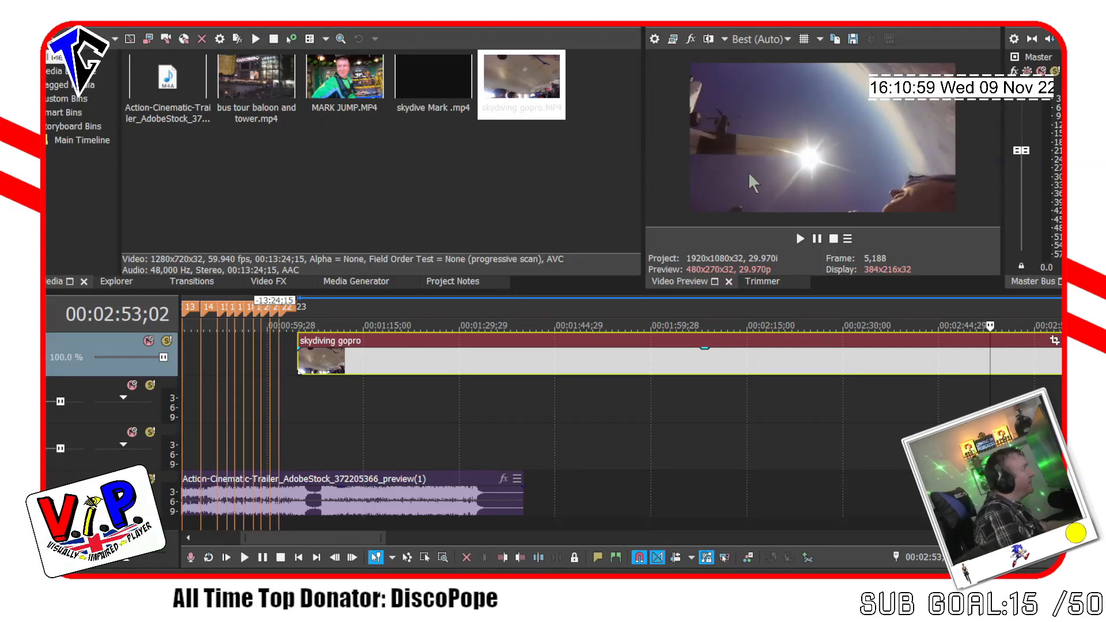
pyautogui.press('Right')
pyautogui.press('Right')
pyautogui.press('Right')
pyautogui.press('Right')
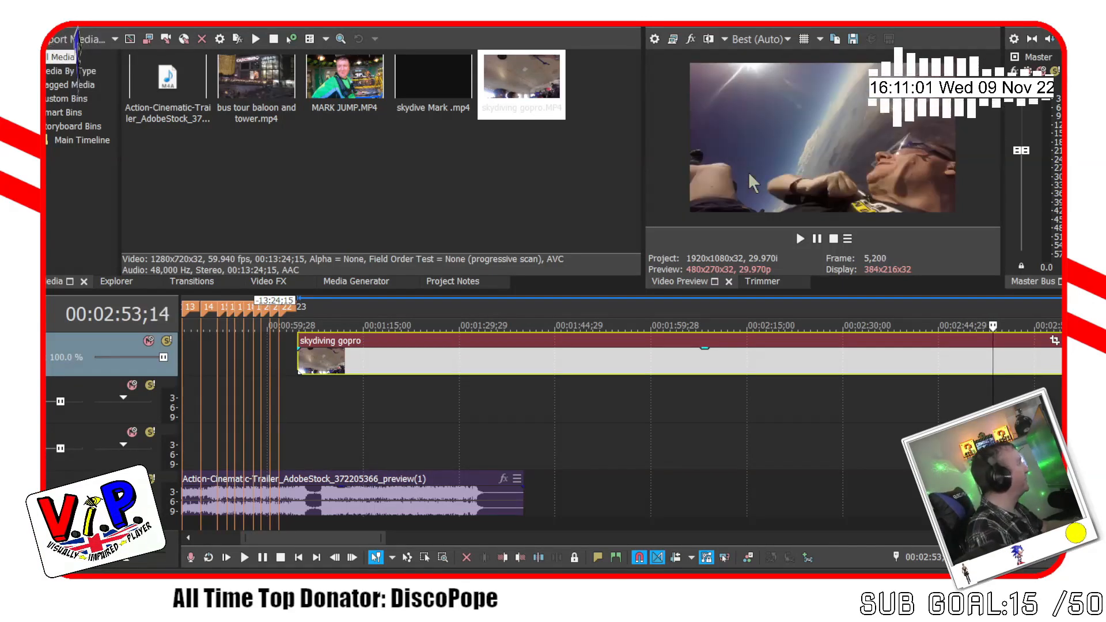
pyautogui.press('Right')
pyautogui.press('Right')
pyautogui.press('Right')
pyautogui.press('Right')
pyautogui.press('Right')
pyautogui.press('Right')
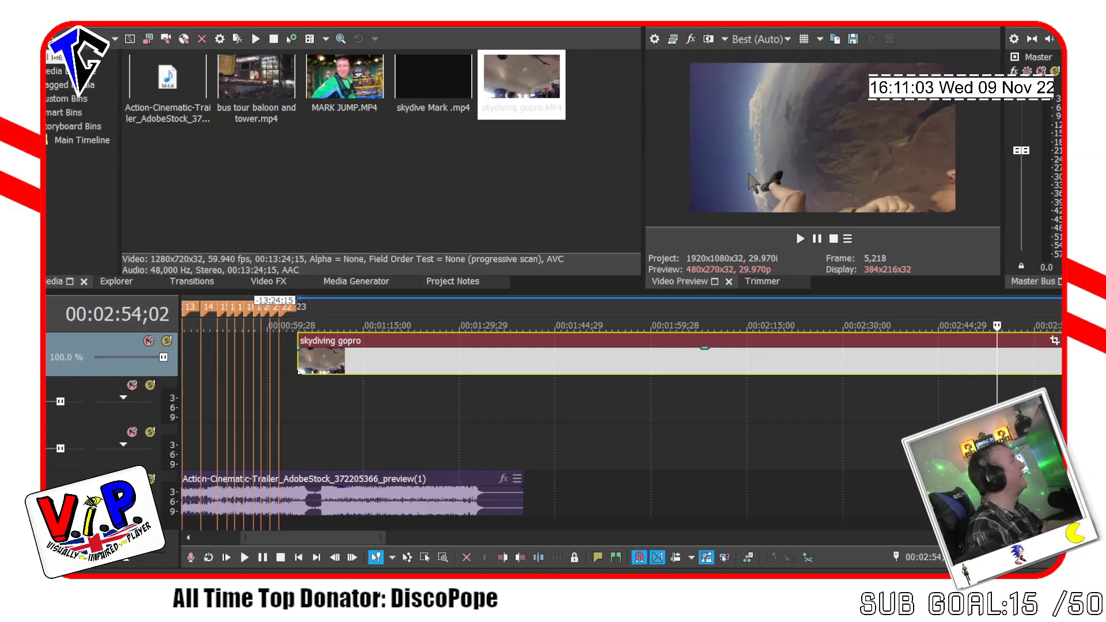
pyautogui.press('Right')
pyautogui.press('Right')
pyautogui.press('Right')
pyautogui.press('Right')
pyautogui.press('Right')
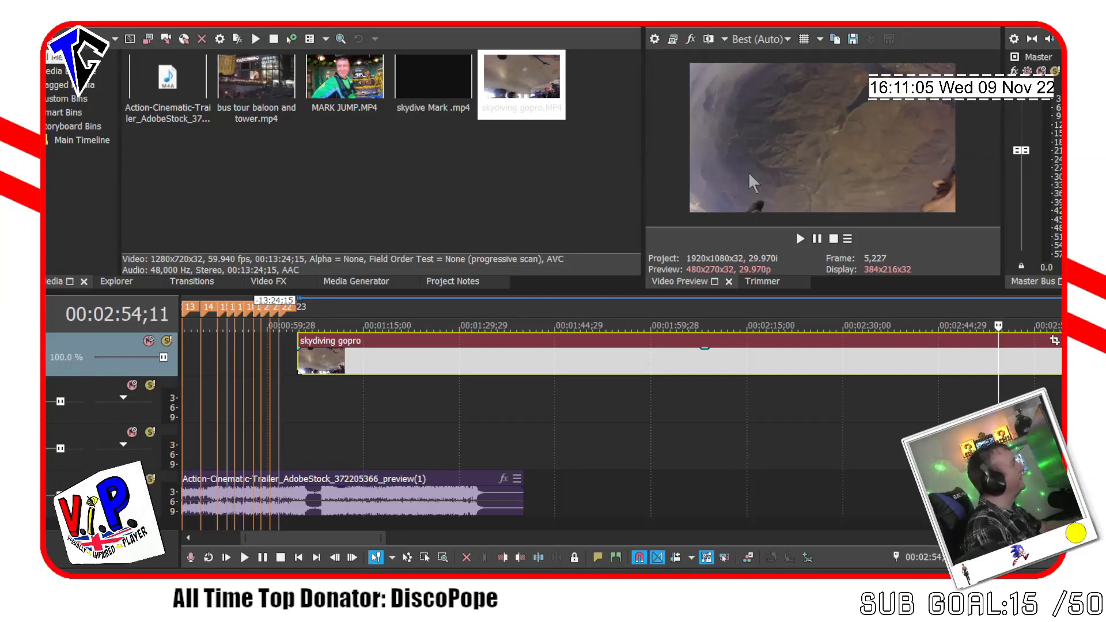
pyautogui.press('Right')
pyautogui.press('Right')
pyautogui.press('Right')
pyautogui.press('Right')
pyautogui.press('Right')
pyautogui.press('Right')
pyautogui.press('Right')
pyautogui.press('Right')
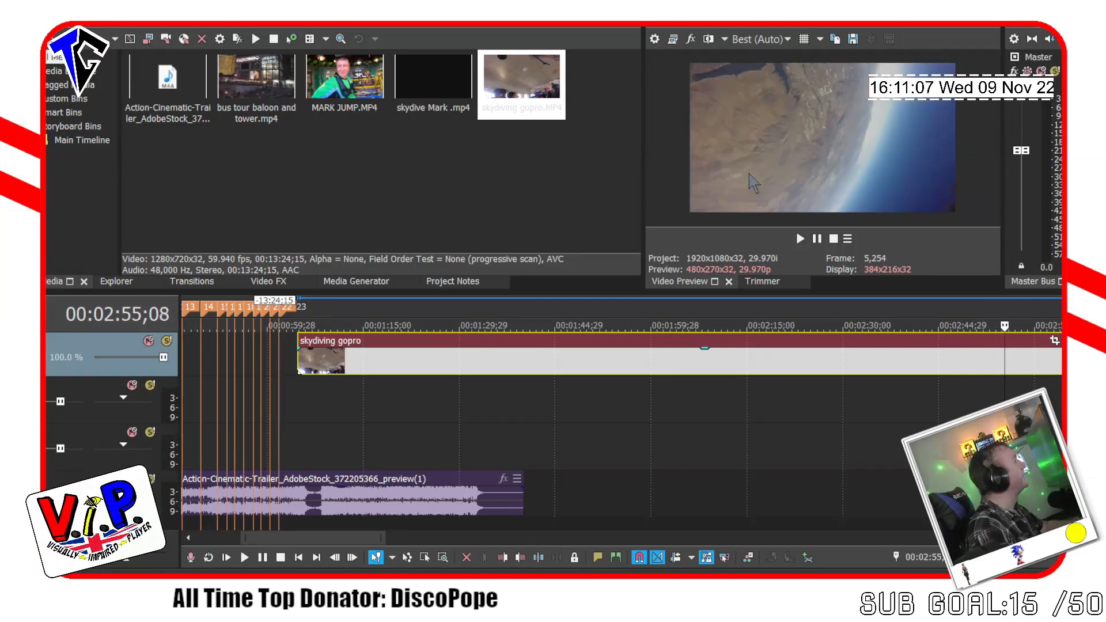
pyautogui.press('Right')
pyautogui.press('Right')
pyautogui.press('Right')
pyautogui.press('Right')
pyautogui.press('Right')
pyautogui.press('Right')
pyautogui.press('Right')
pyautogui.press('Right')
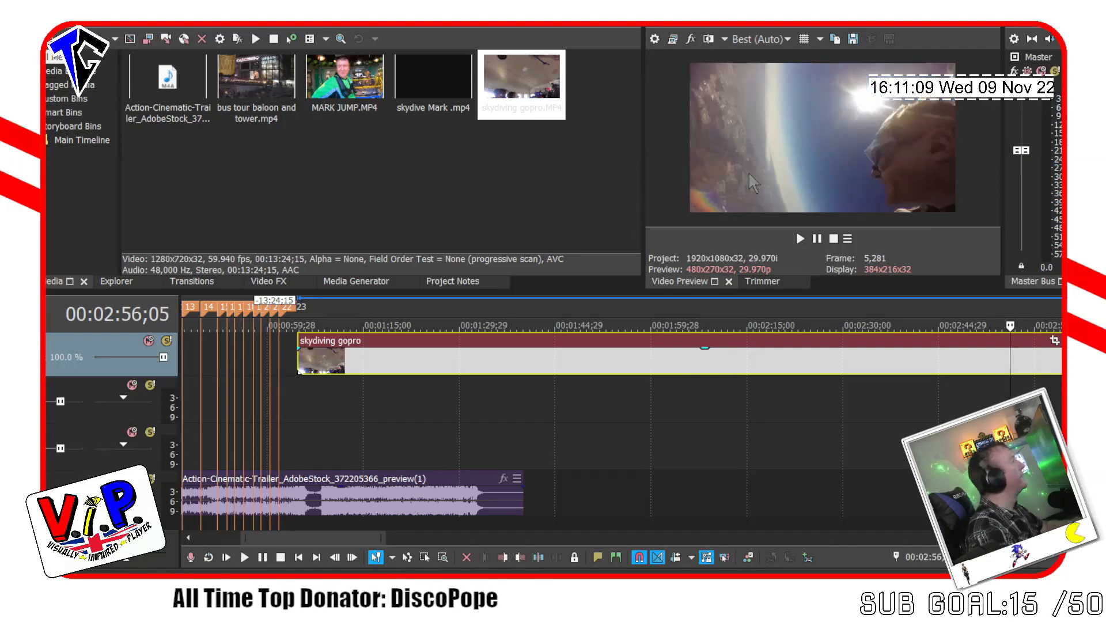
pyautogui.press('Right')
pyautogui.press('Right')
pyautogui.press('Right')
pyautogui.press('Right')
pyautogui.press('Right')
pyautogui.press('Right')
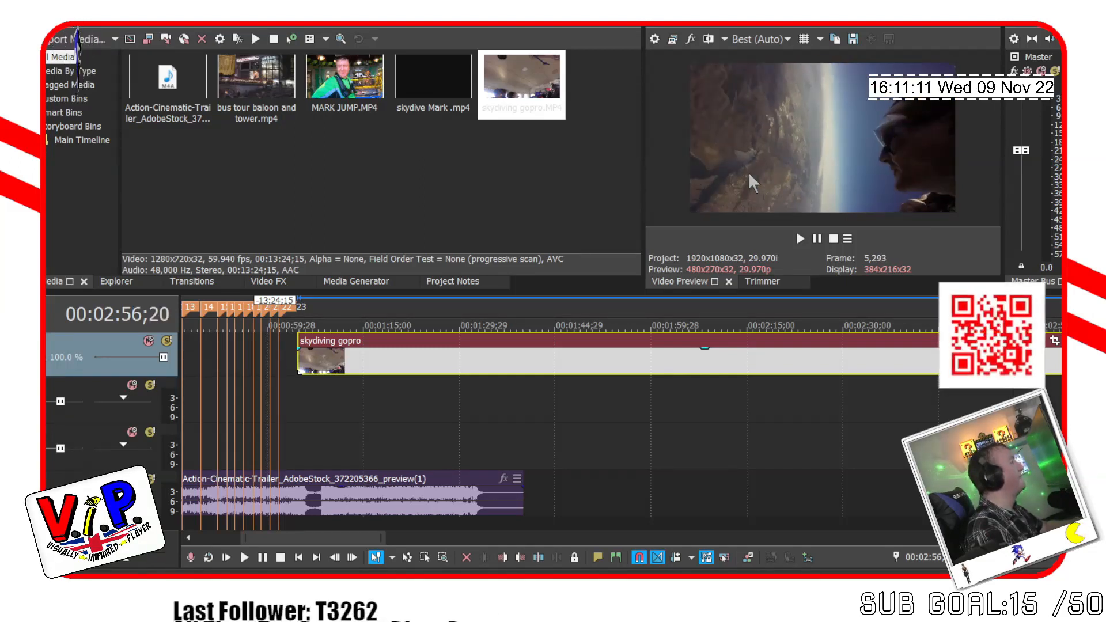
pyautogui.press('Right')
pyautogui.press('Right')
pyautogui.press('Right')
pyautogui.press('Right')
pyautogui.press('Right')
pyautogui.press('Right')
pyautogui.press('Right')
pyautogui.press('Right')
pyautogui.press('Right')
pyautogui.press('Right')
pyautogui.press('Right')
pyautogui.press('Right')
pyautogui.press('Right')
pyautogui.press('Right')
pyautogui.press('Right')
pyautogui.press('Right')
pyautogui.press('Right')
pyautogui.press('Right')
pyautogui.press('Right')
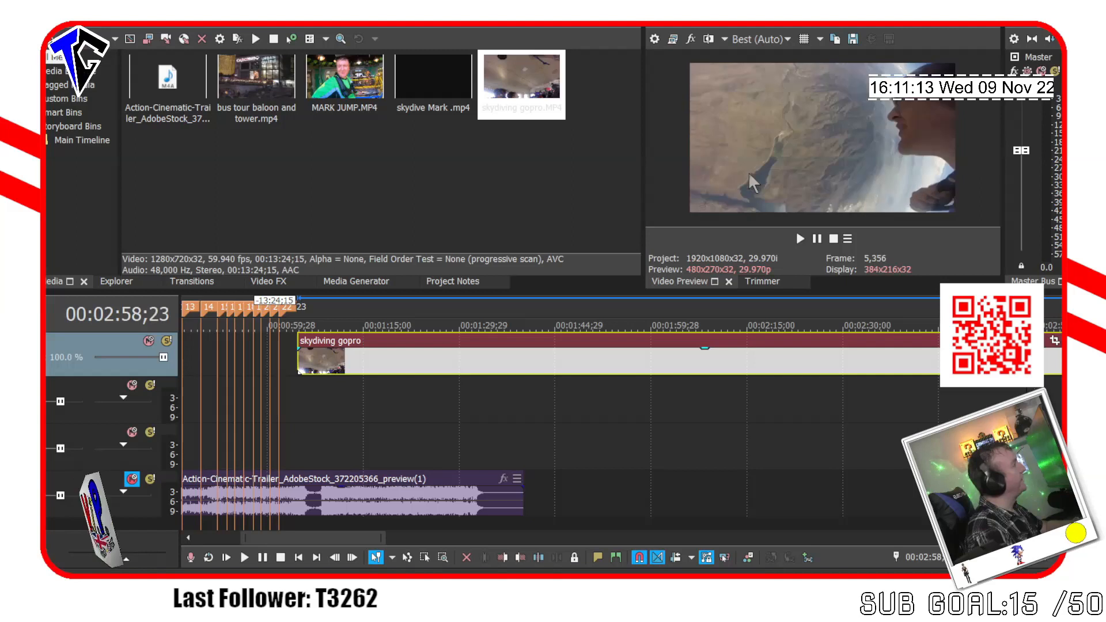
# Examine the start of the freefall by stepping back and forth between 00:02:58;11 and 00:03:01;16.
pyautogui.press('Left')
pyautogui.press('Left')
pyautogui.press('Left')
pyautogui.press('Left')
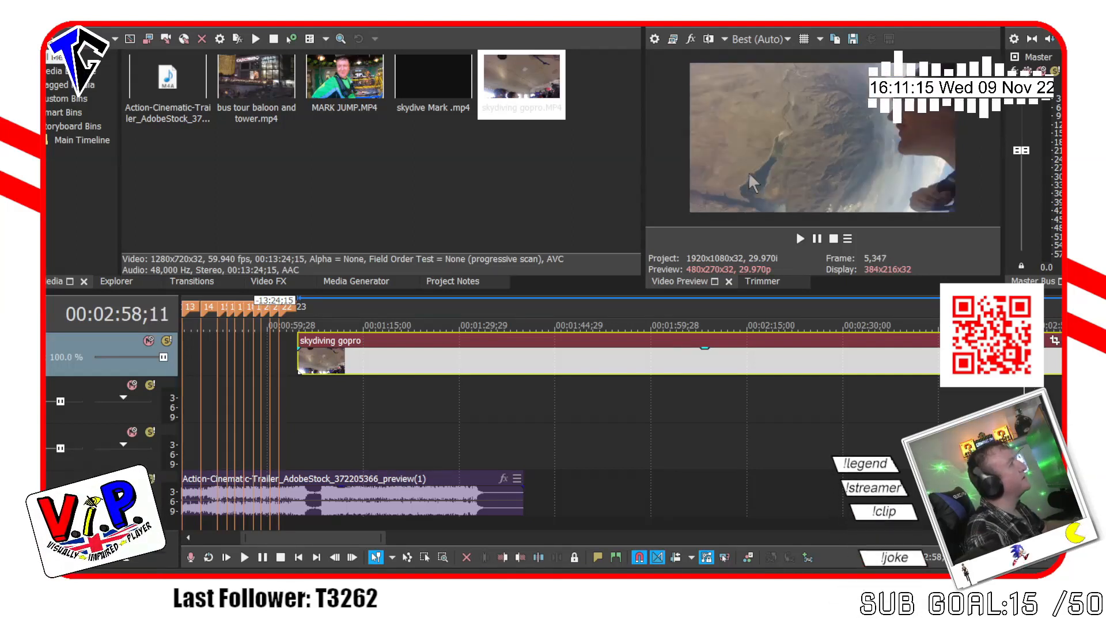
pyautogui.press('Right')
pyautogui.press('Right')
pyautogui.press('Right')
pyautogui.press('Right')
pyautogui.press('Right')
pyautogui.press('Right')
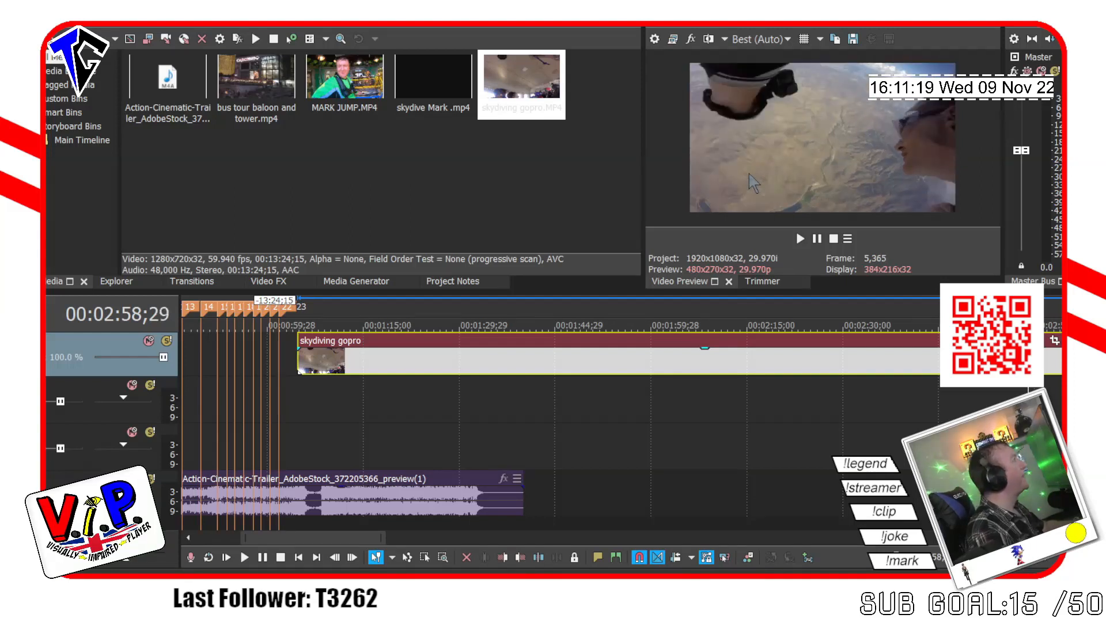
pyautogui.press('Right')
pyautogui.press('Left')
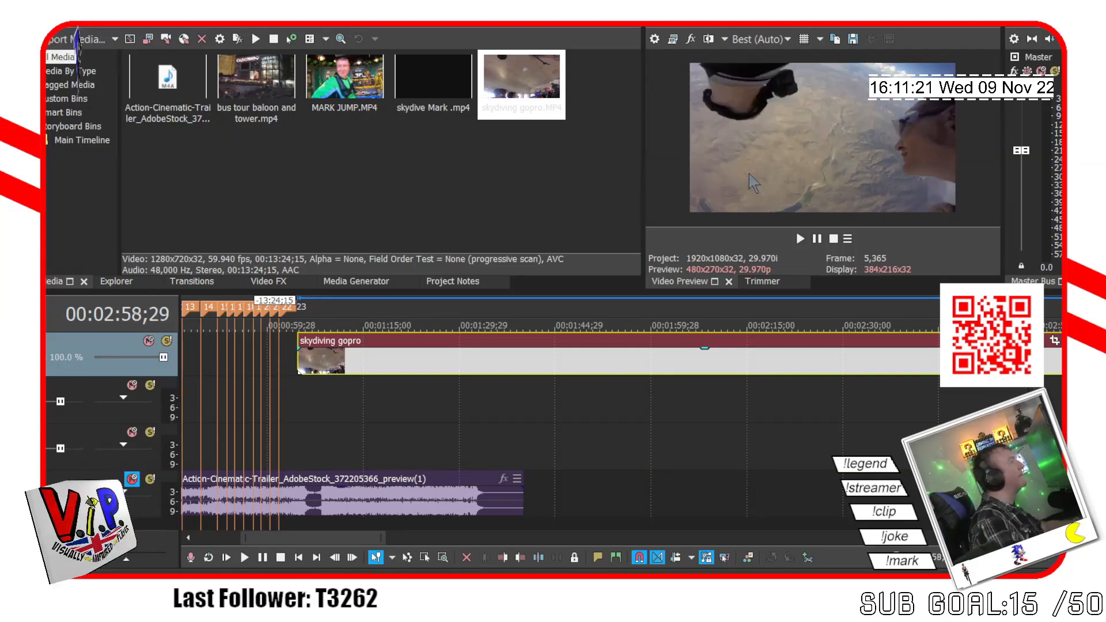
pyautogui.press('Right')
pyautogui.press('Right')
pyautogui.press('Right')
pyautogui.press('Right')
pyautogui.press('Right')
pyautogui.press('Right')
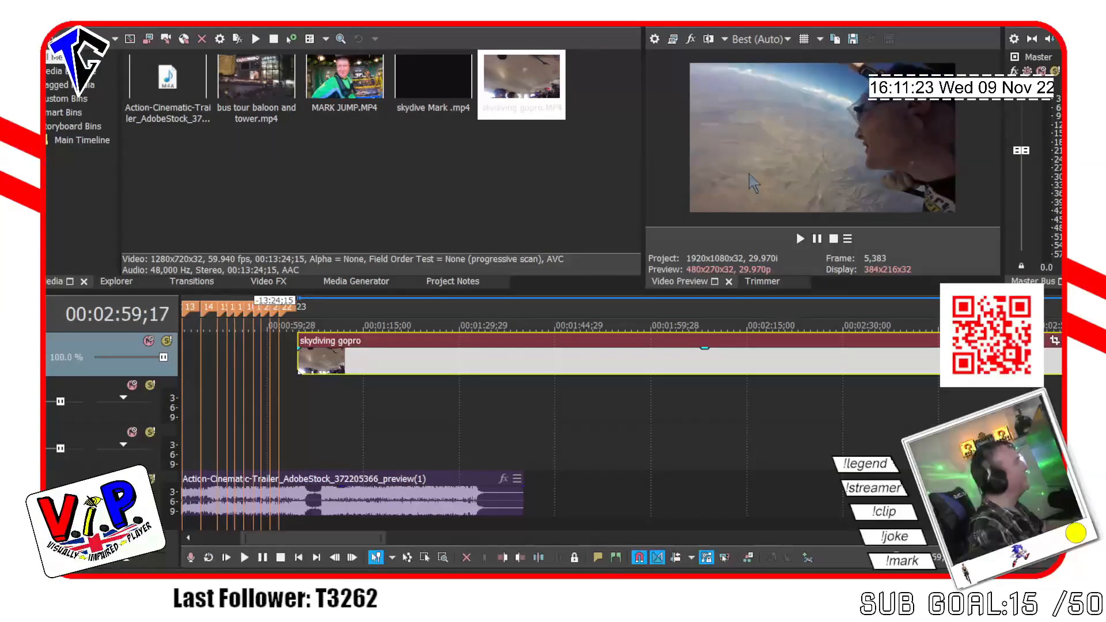
pyautogui.press('Right')
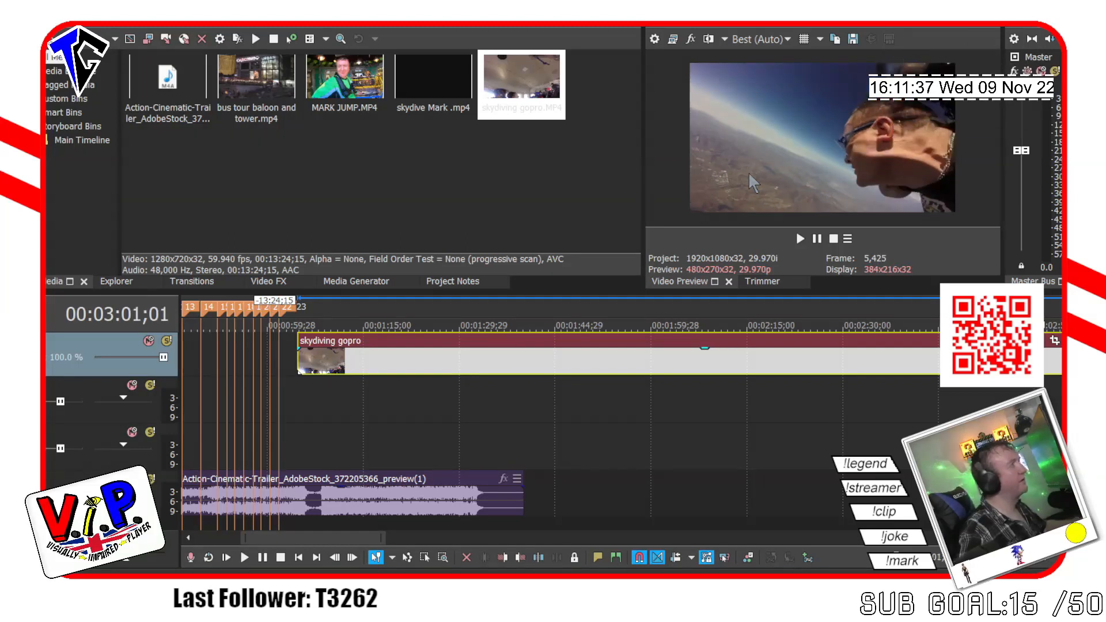
pyautogui.press('Left')
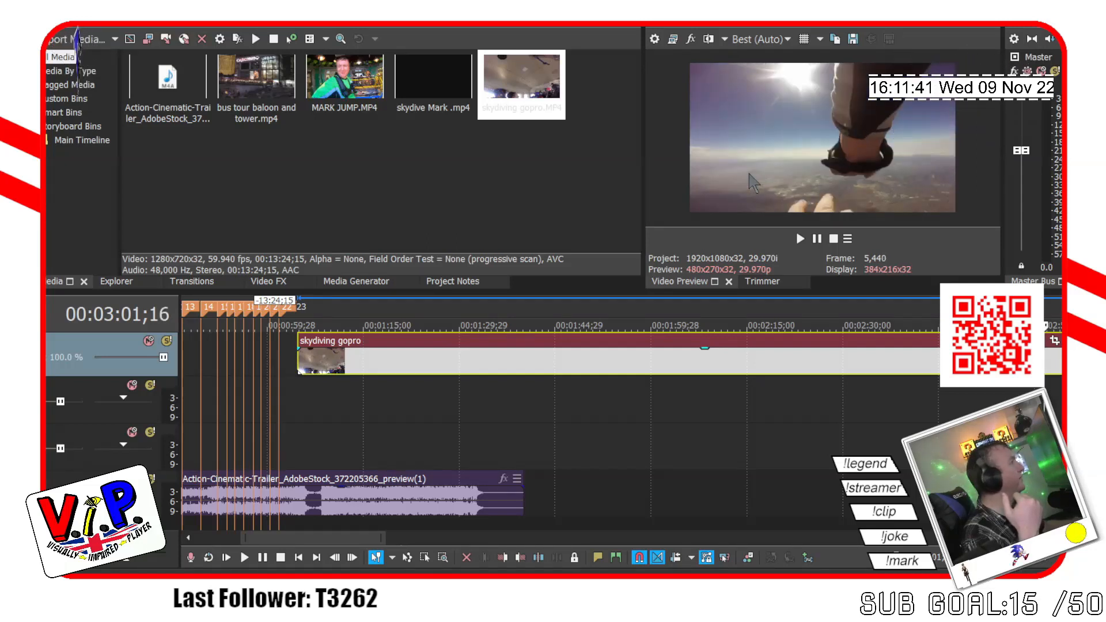
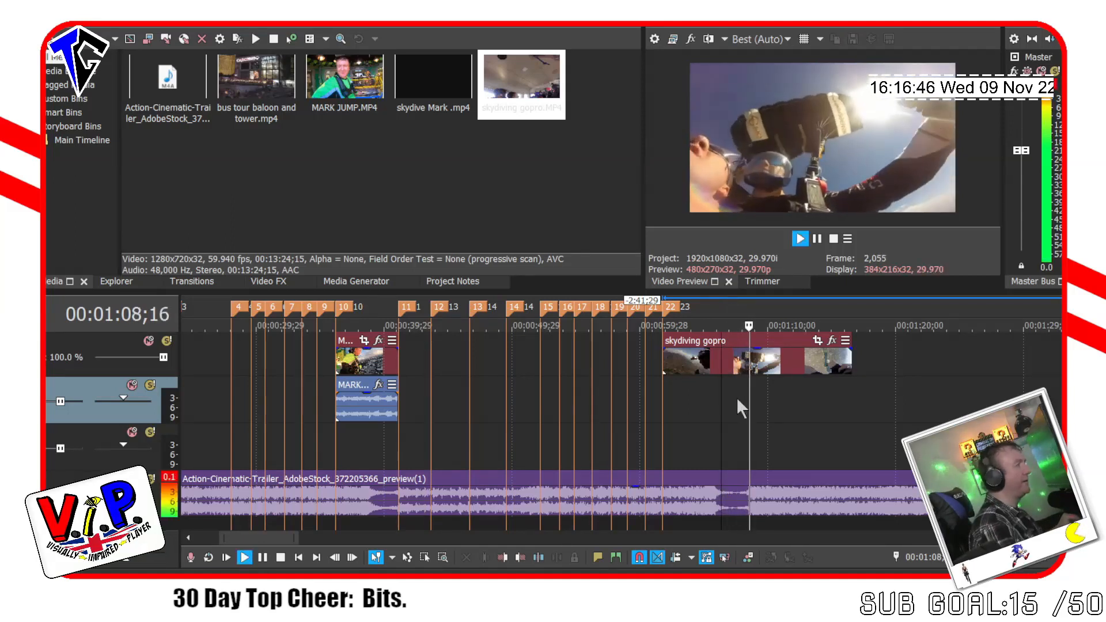
# Stop the playback and add a marker named 24 at 00:01:06;11, where the trailer music drops.
pyautogui.press('space')
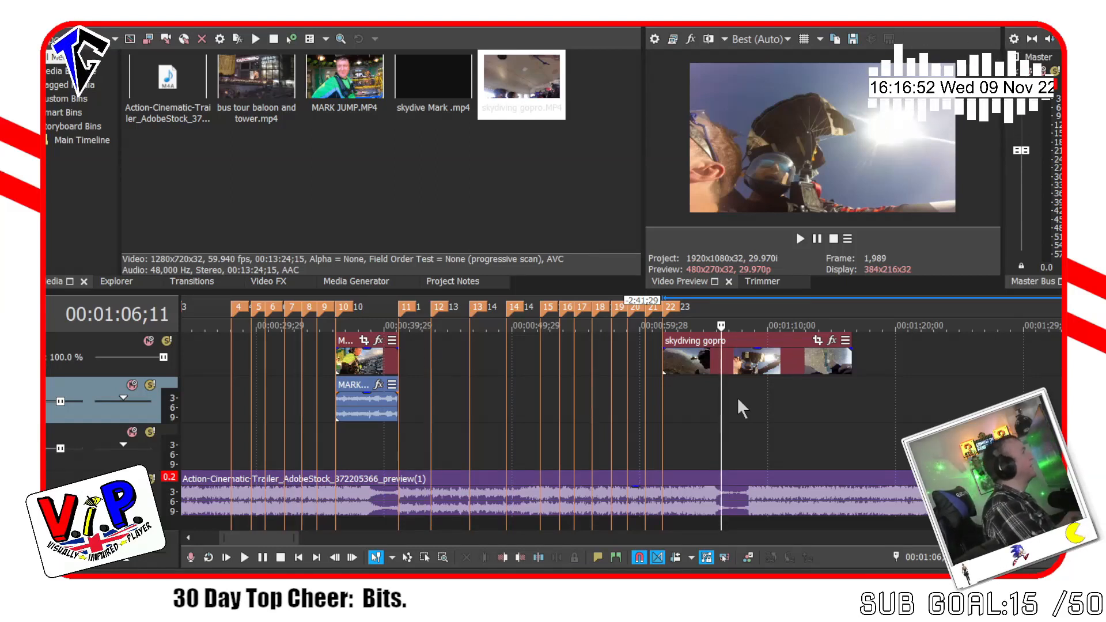
pyautogui.press('m')
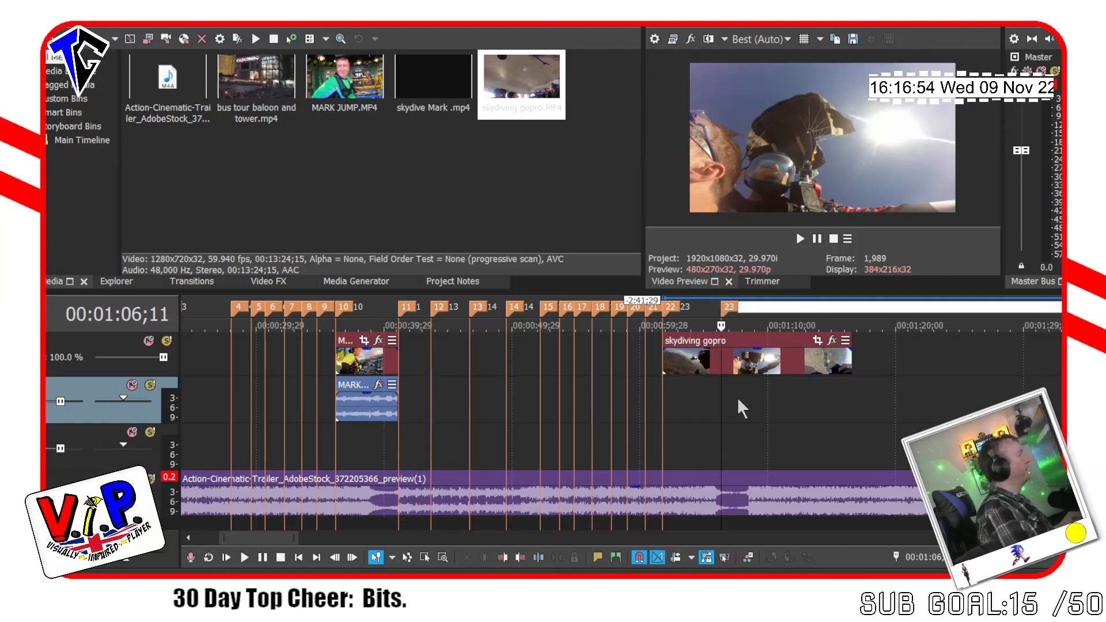
pyautogui.write('24')
pyautogui.press('Return')
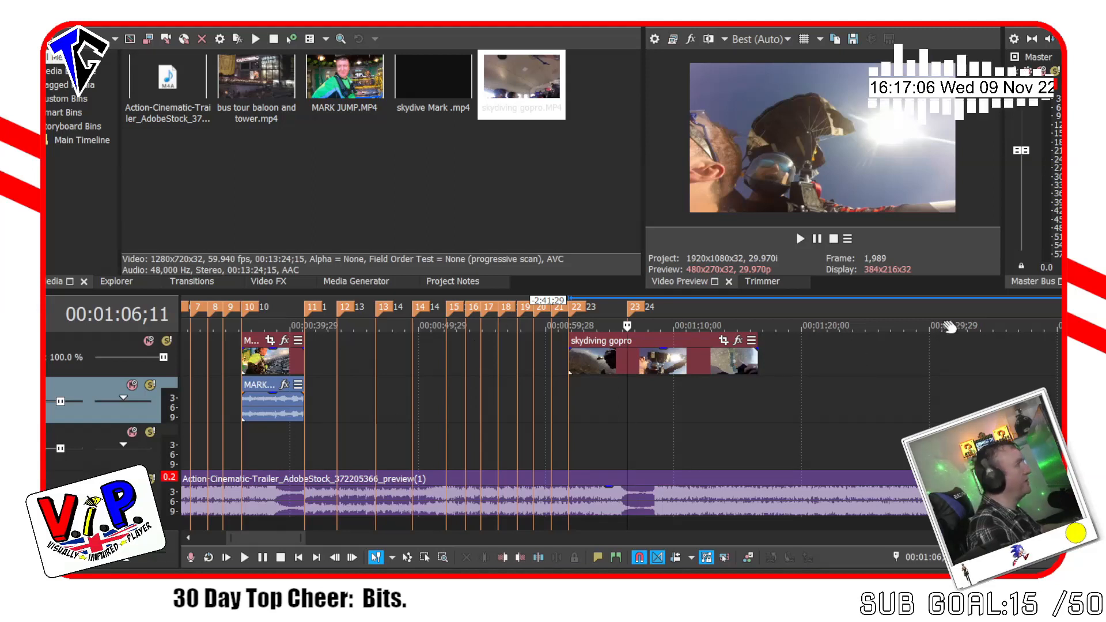
# Shift the skydiving gopro clip 1 second 22 frames earlier and check its playback at marker 24.
pyautogui.moveTo(666, 366); pyautogui.dragTo(643, 367)
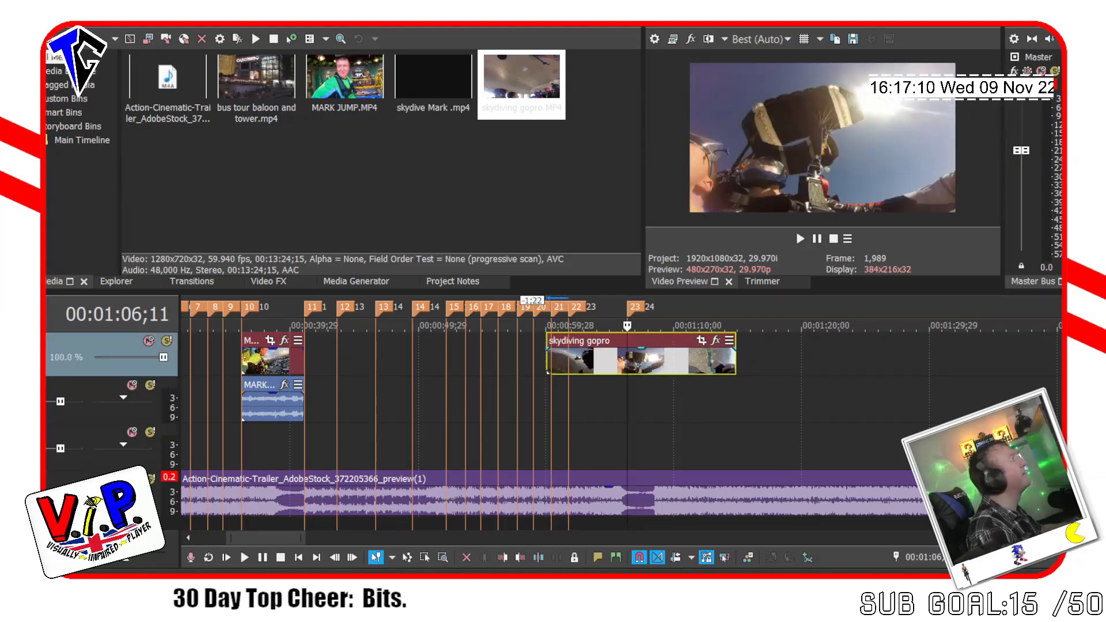
pyautogui.press('space')
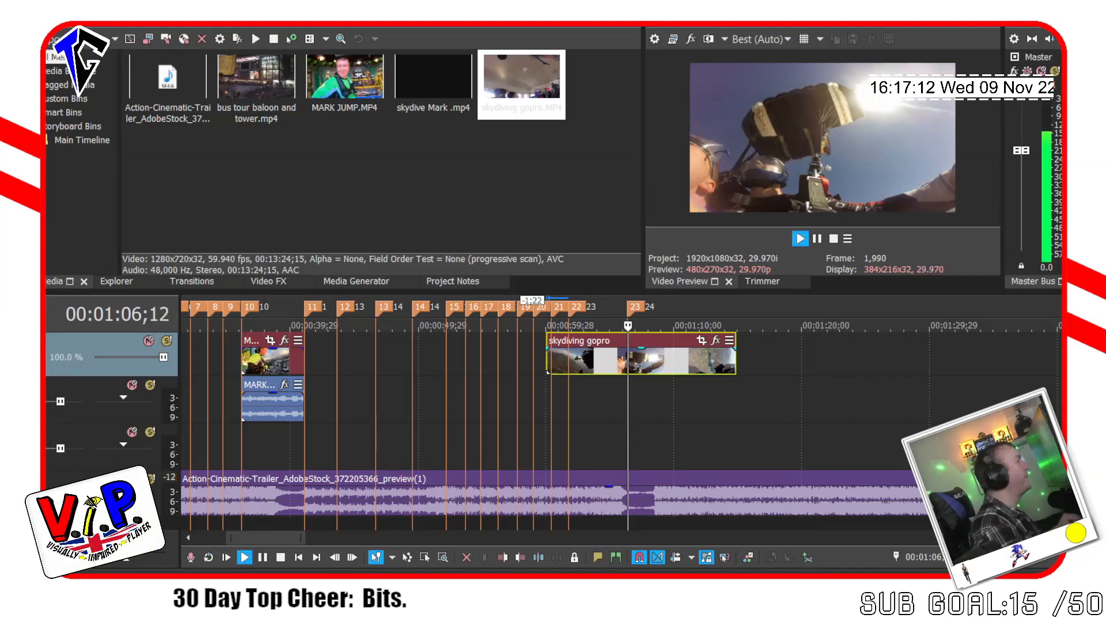
pyautogui.press('space')
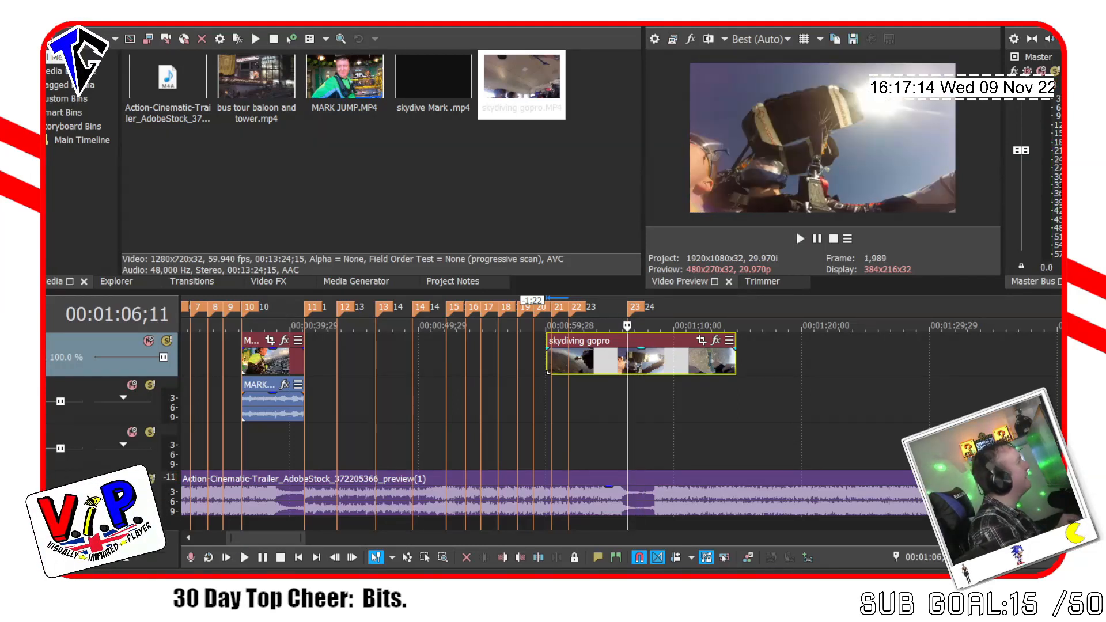
pyautogui.press('space')
pyautogui.press('space')
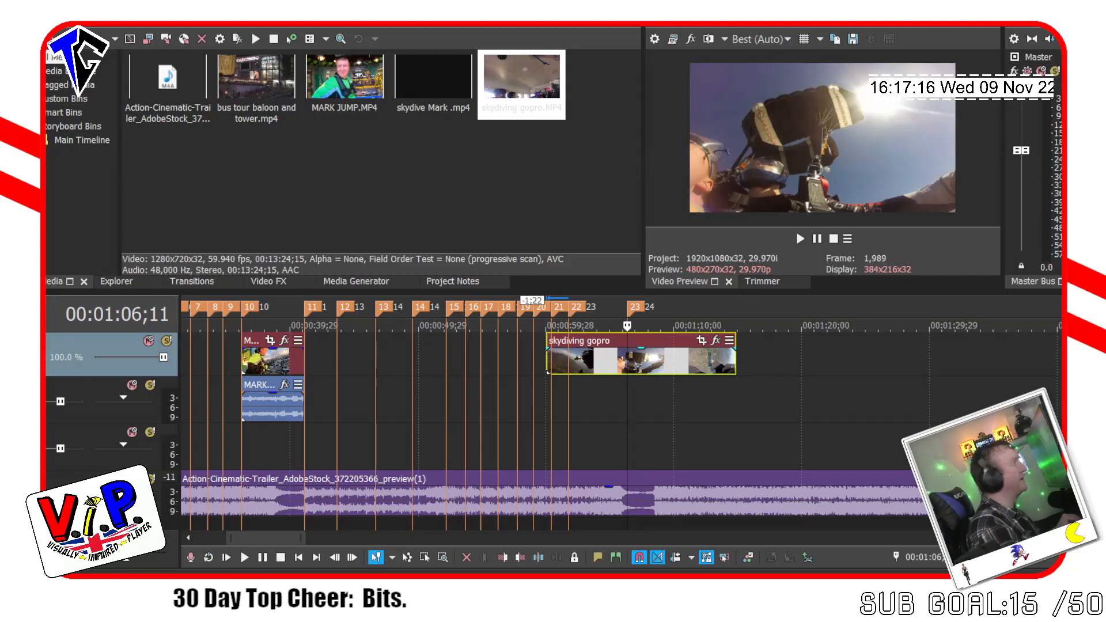
pyautogui.press('space')
pyautogui.press('space')
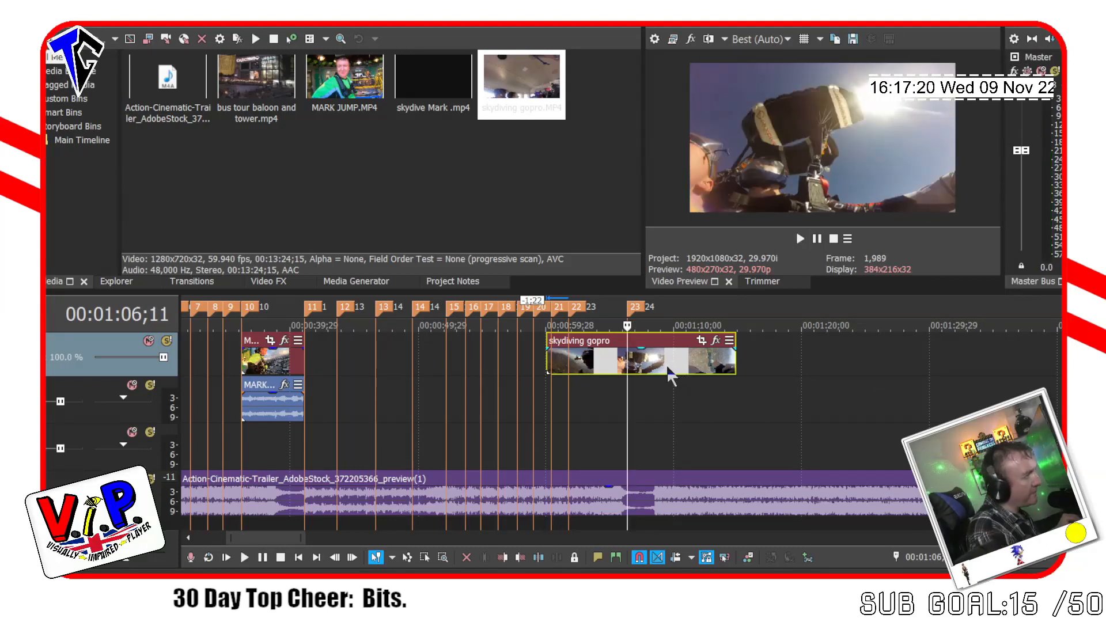
# Shift the skydiving gopro clip another 13 frames earlier and play it from marker 24.
pyautogui.moveTo(667, 374); pyautogui.dragTo(662, 376)
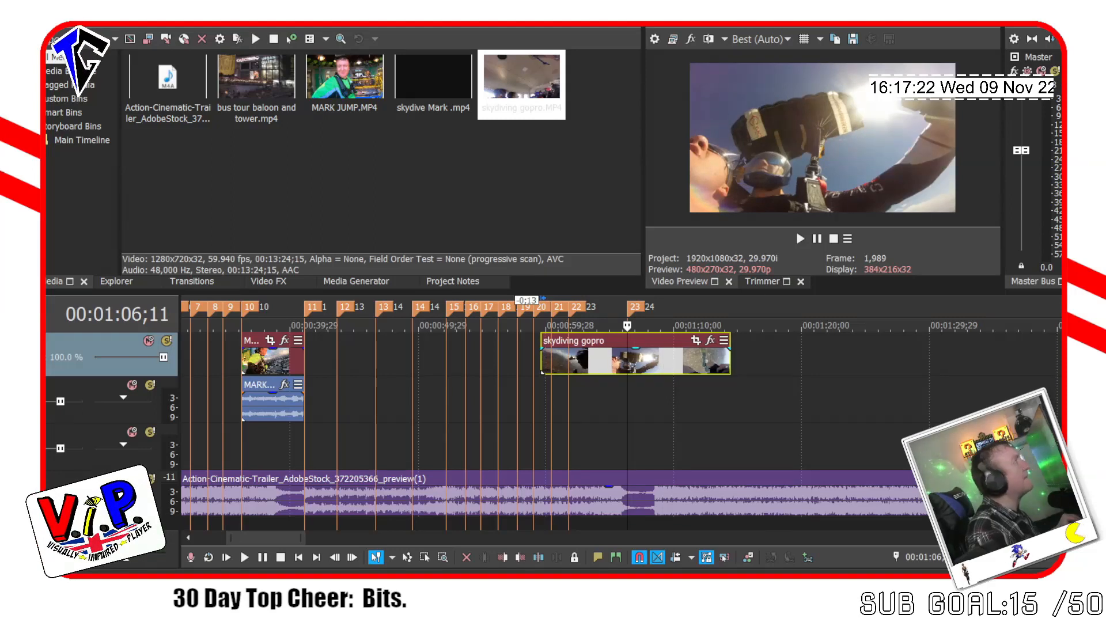
pyautogui.press('space')
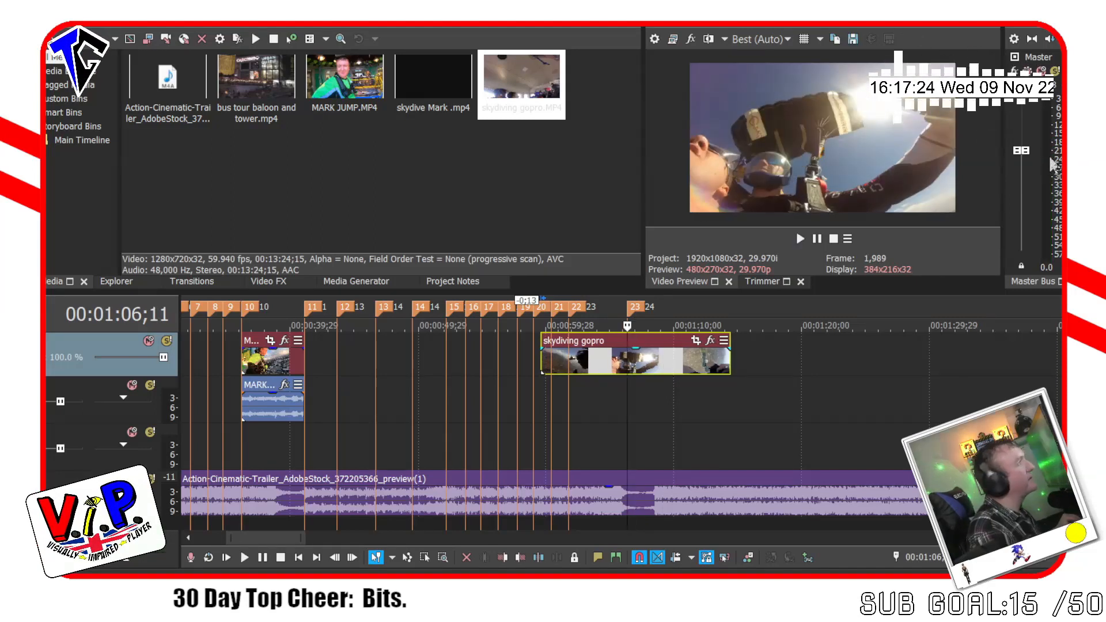
pyautogui.press('space')
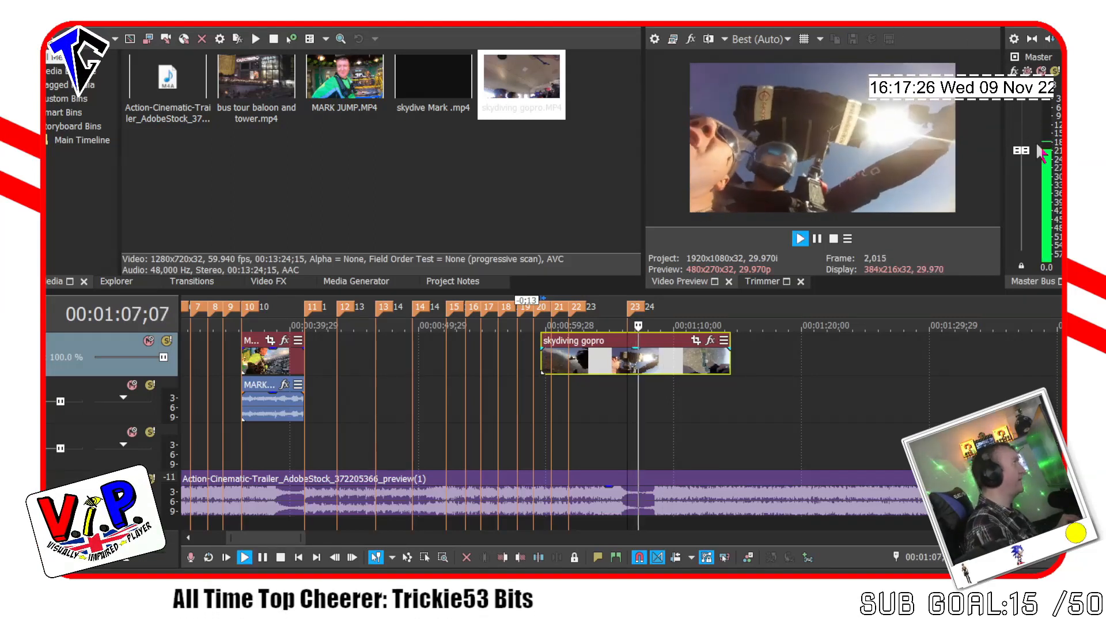
# Shift the skydiving gopro clip 0:17 earlier and replay from marker 23 to check its timing against the music.
pyautogui.press('space')
pyautogui.press('space')
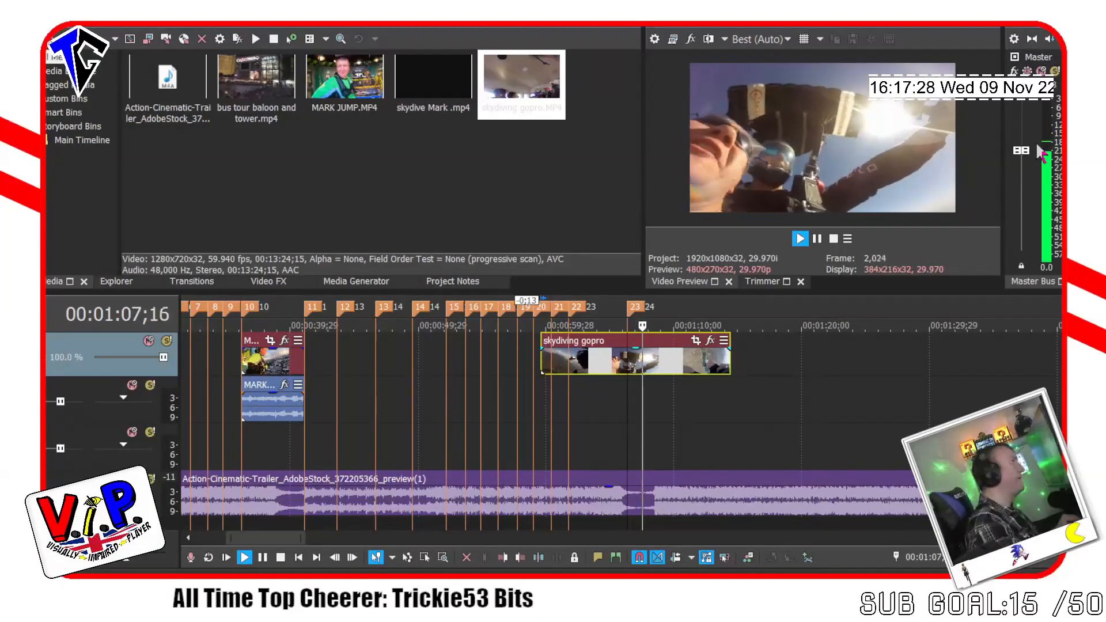
pyautogui.press('space')
pyautogui.press('space')
pyautogui.press('space')
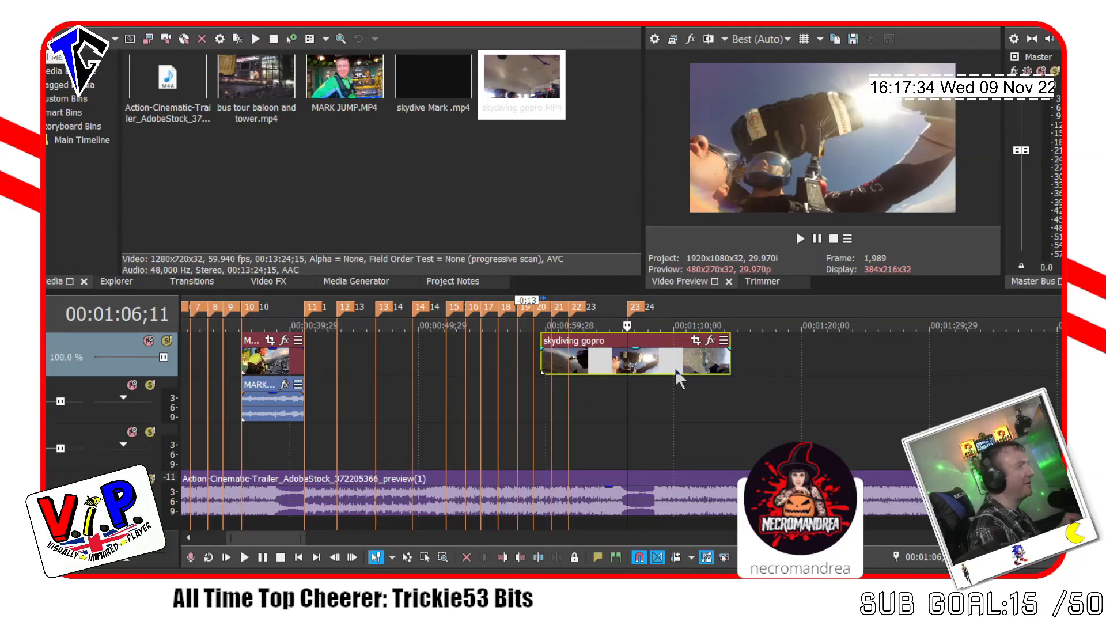
pyautogui.moveTo(681, 381); pyautogui.dragTo(665, 374)
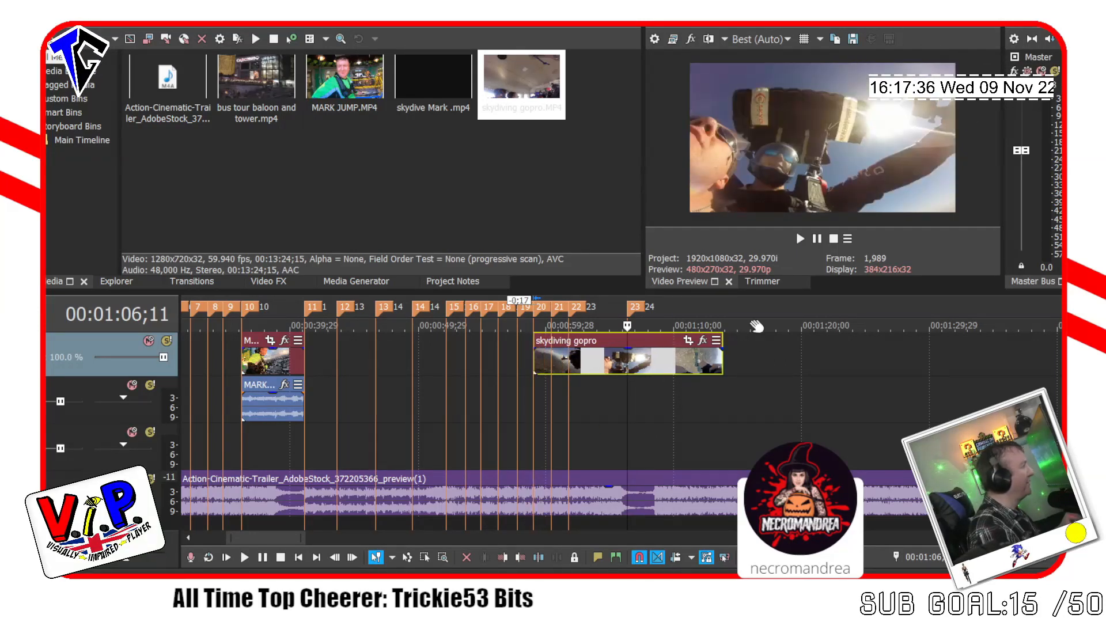
pyautogui.press('space')
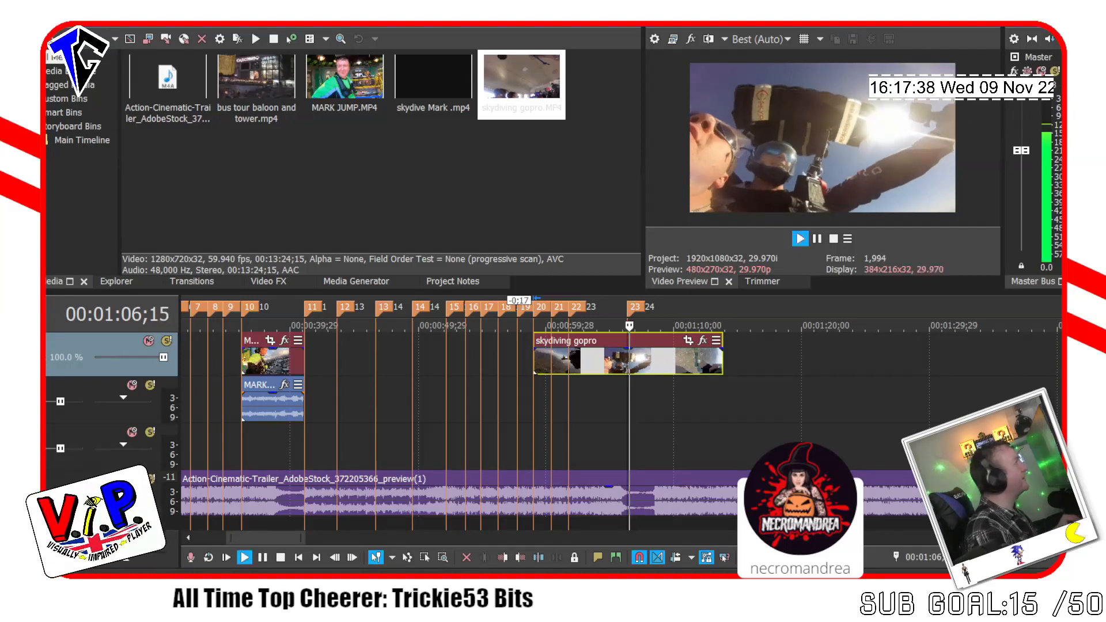
pyautogui.press('space')
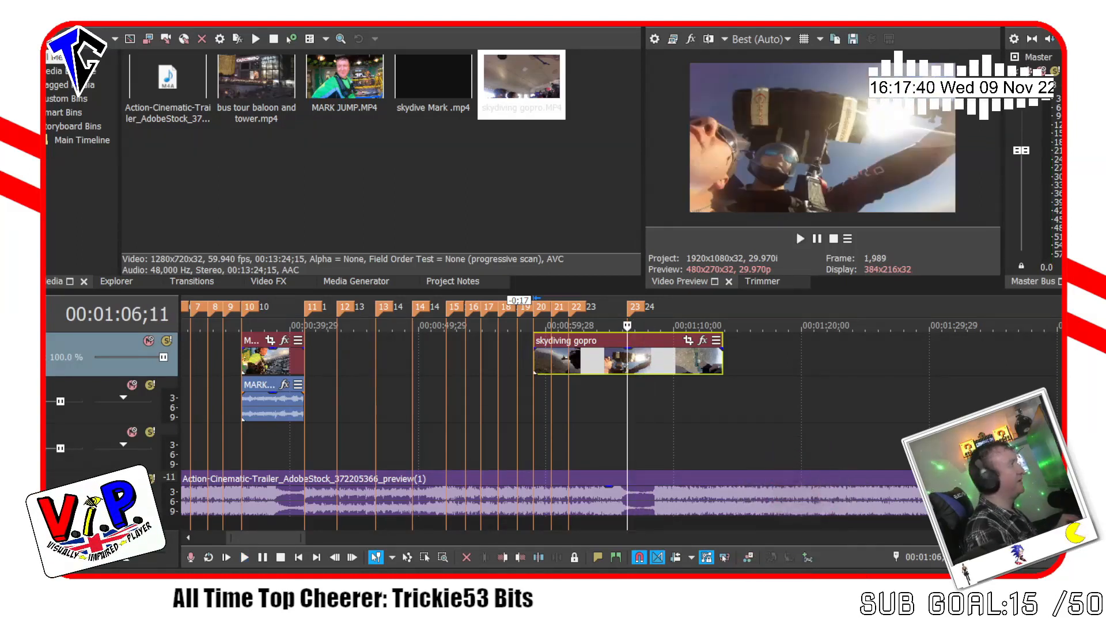
pyautogui.press('space')
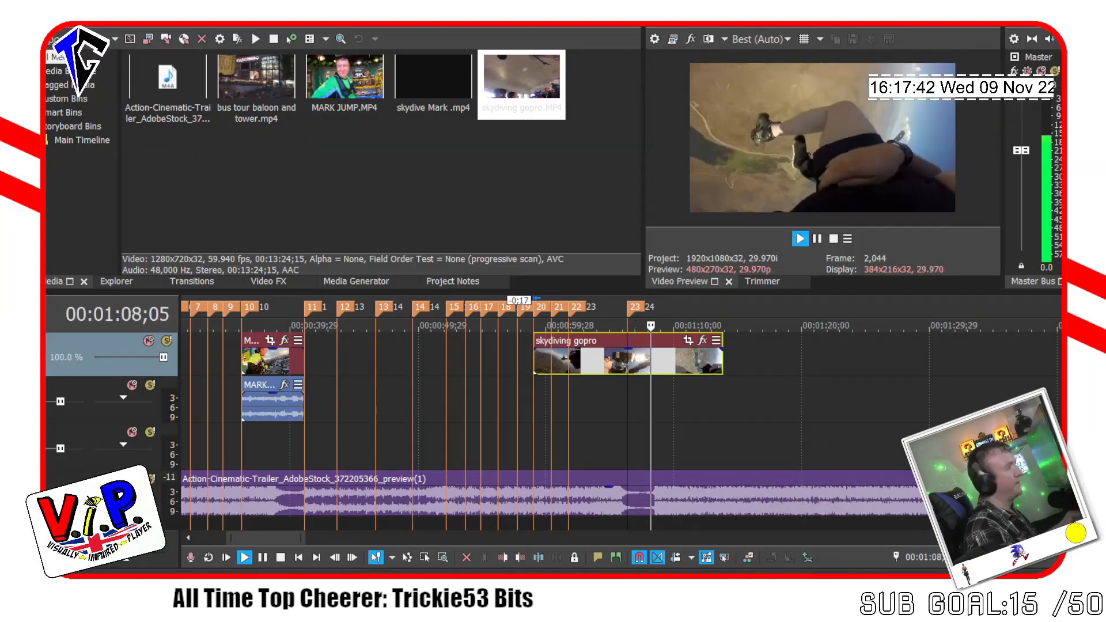
pyautogui.press('space')
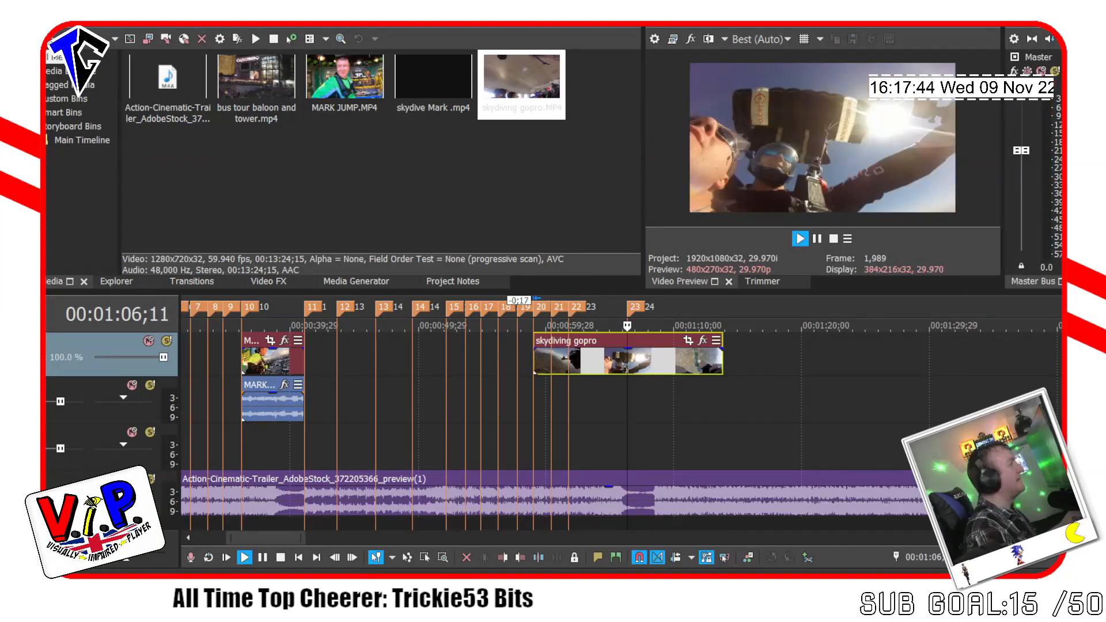
pyautogui.press('space')
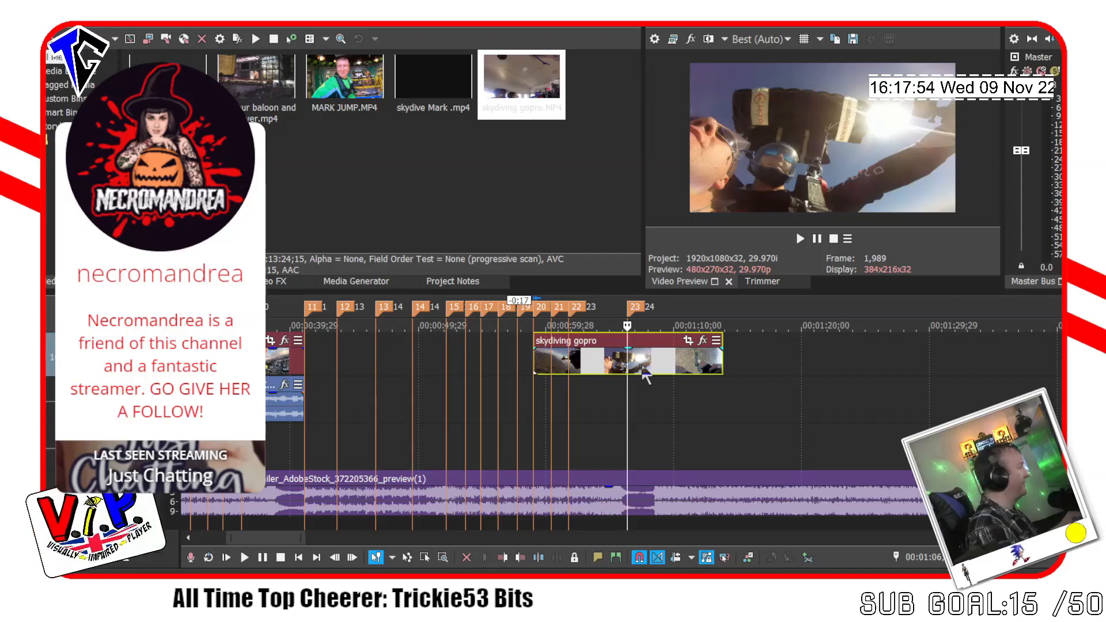
# Try the skydiving gopro clip another 1:08 earlier and preview it from marker 23.
pyautogui.moveTo(644, 373); pyautogui.dragTo(629, 378)
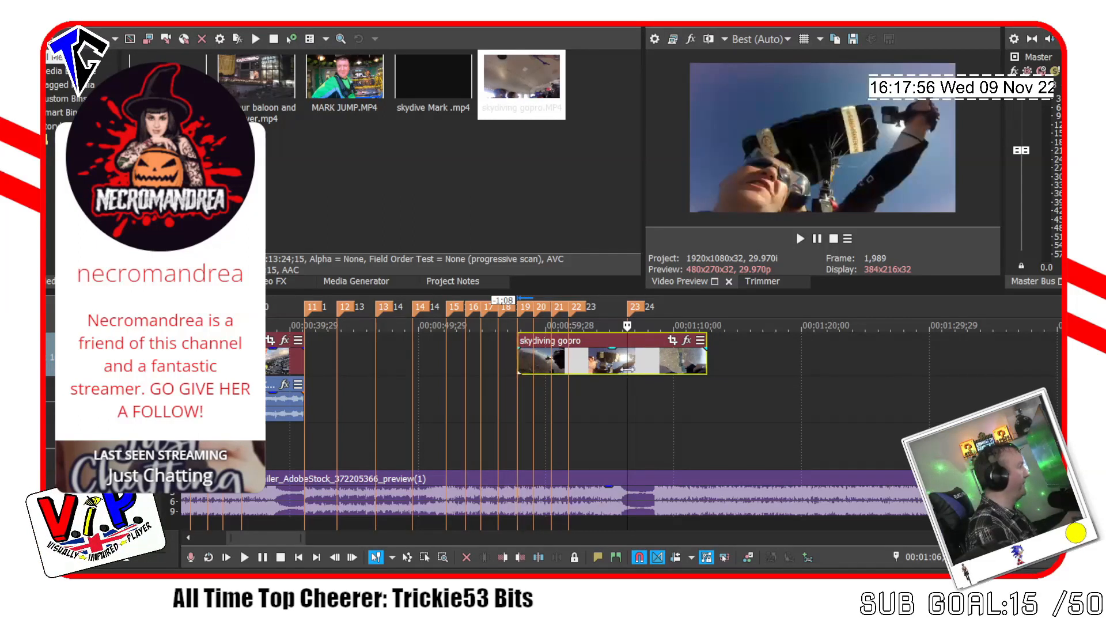
pyautogui.press('space')
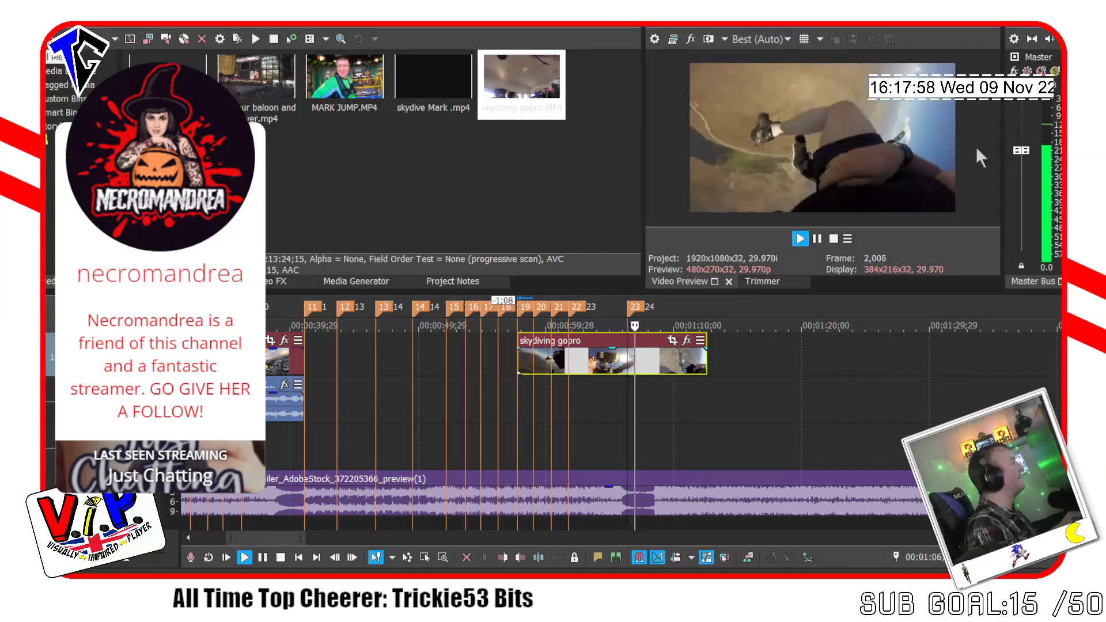
pyautogui.press('space')
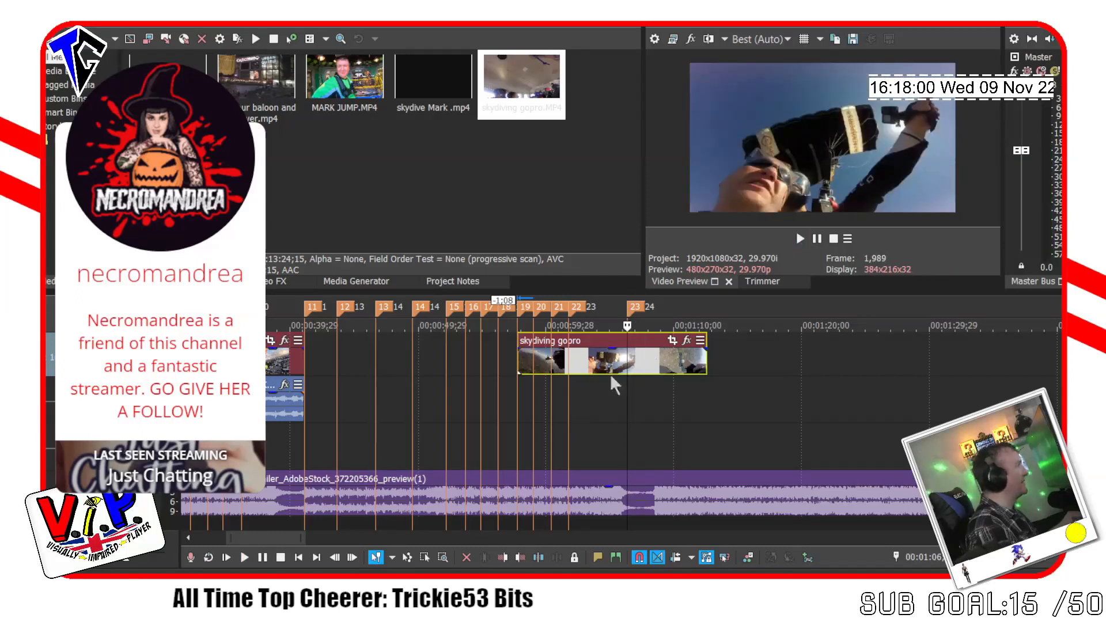
# Shift the skydiving gopro clip 2:20 later plus a further 0:21, previewing each position from marker 23.
pyautogui.moveTo(644, 374); pyautogui.dragTo(678, 373)
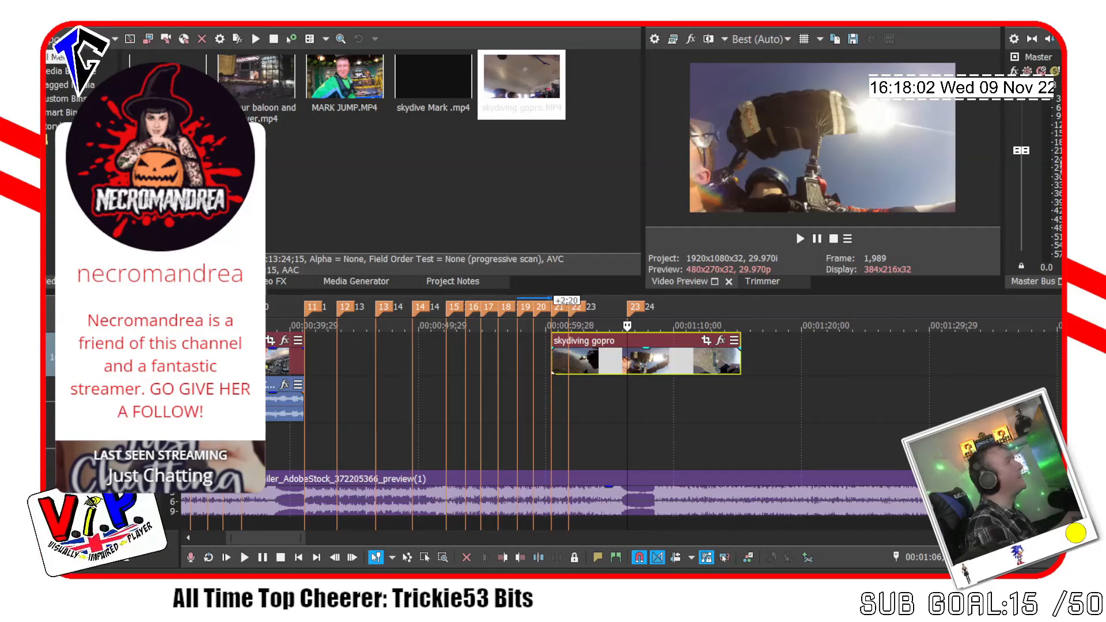
pyautogui.press('space')
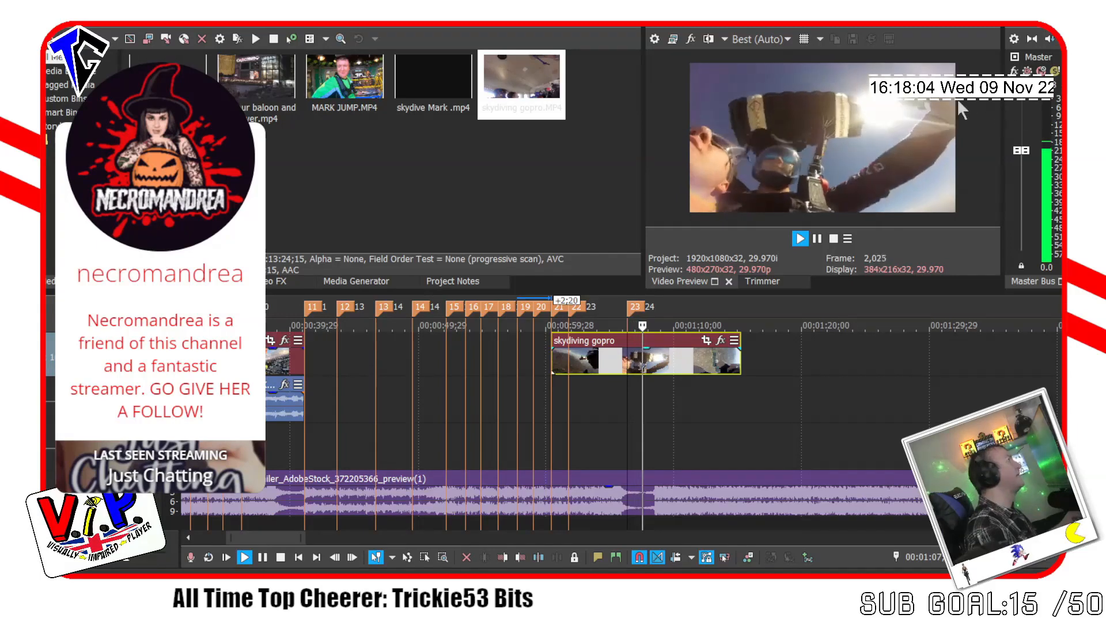
pyautogui.press('space')
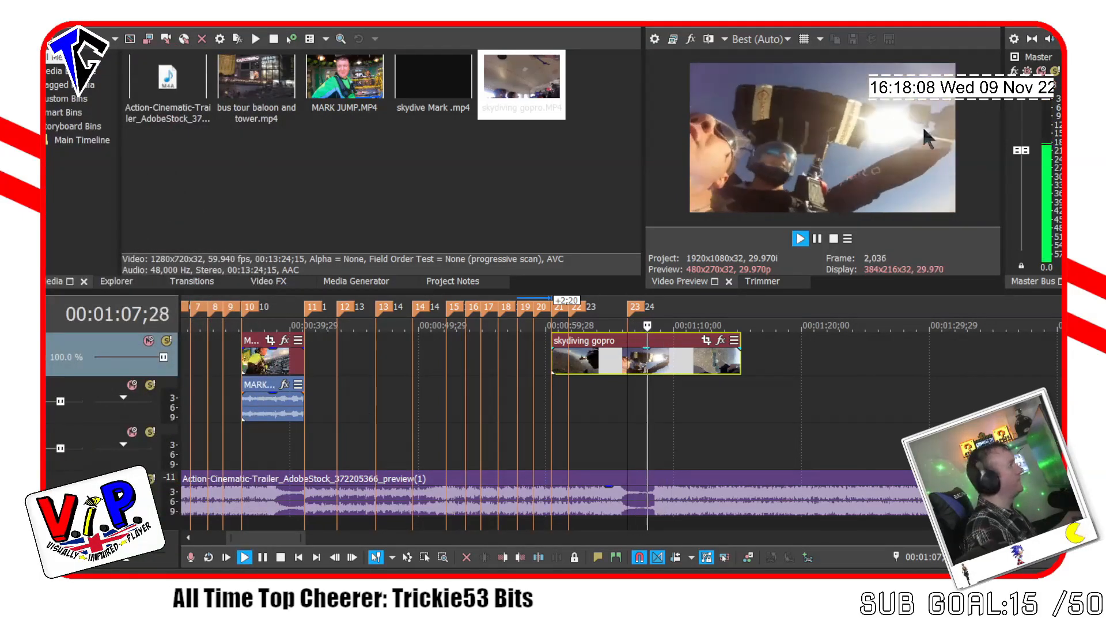
pyautogui.press('space')
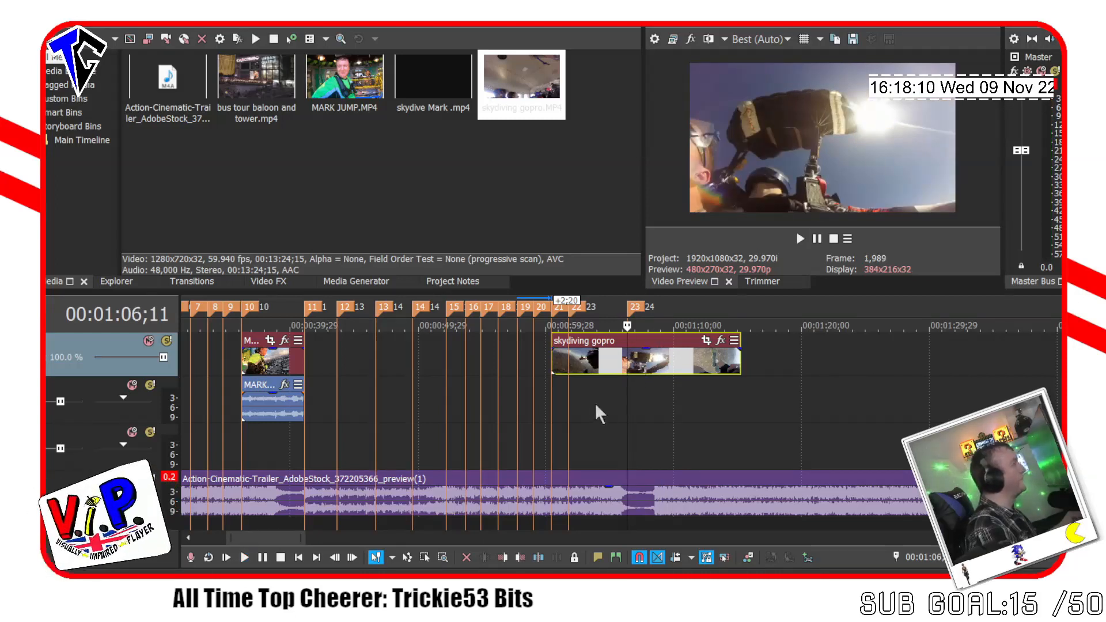
pyautogui.moveTo(640, 371); pyautogui.dragTo(649, 371)
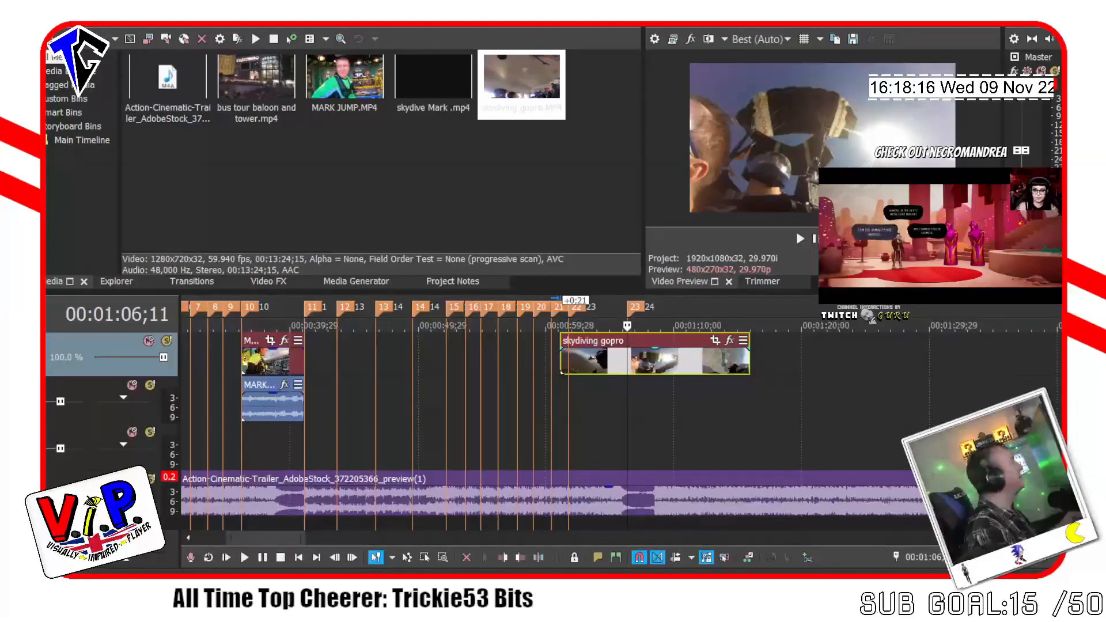
pyautogui.press('space')
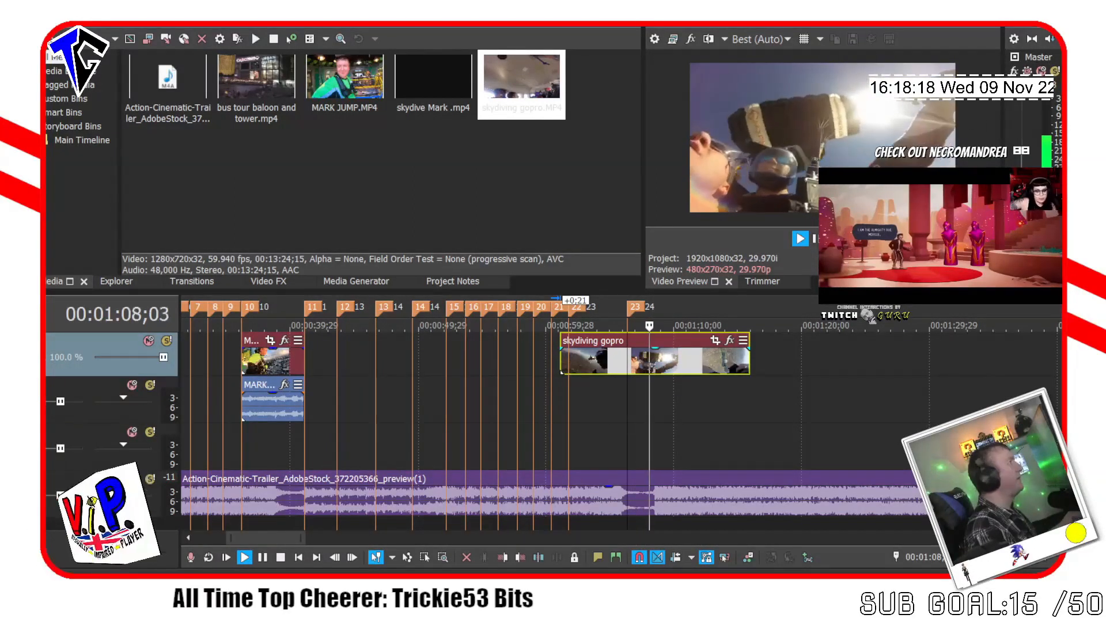
pyautogui.press('space')
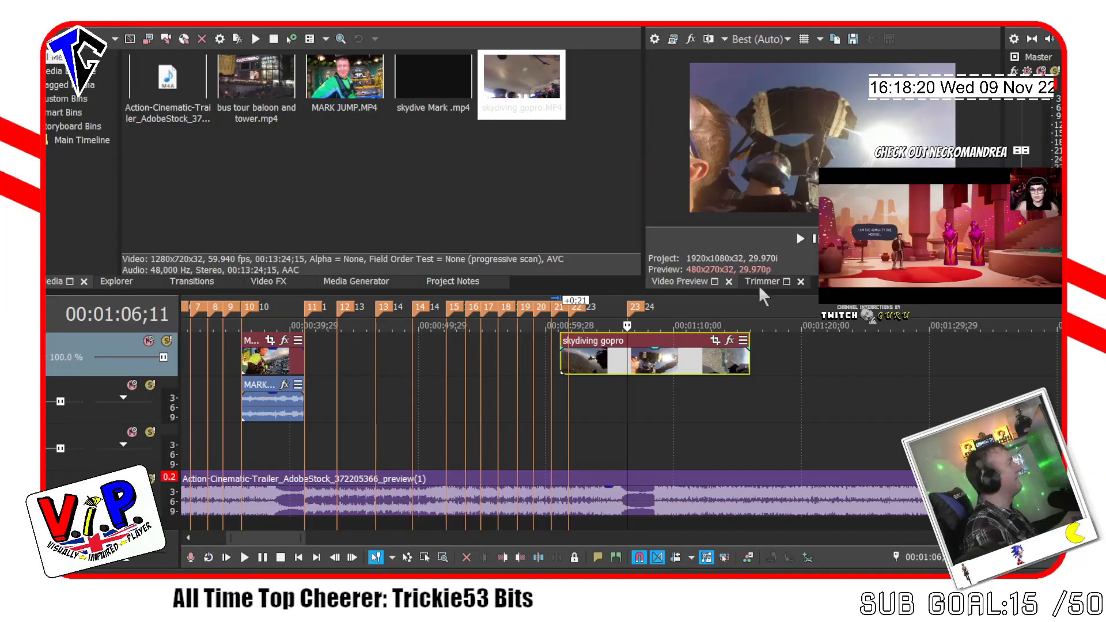
# Trim the start of the skydiving gopro clip to marker 22 and preview the section from that marker.
pyautogui.click(565, 377)
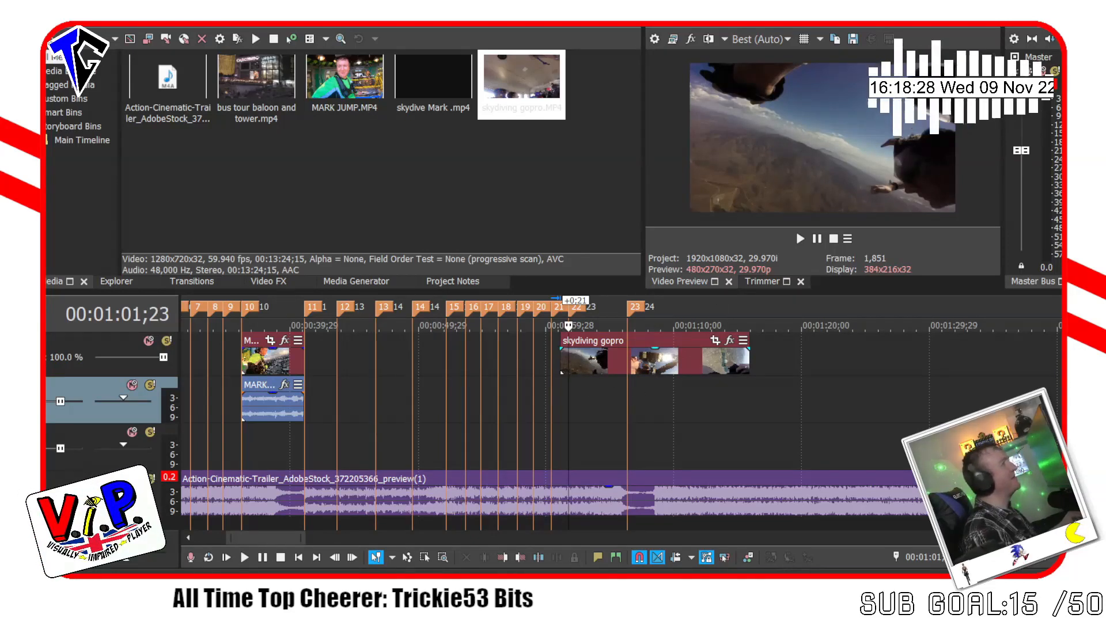
pyautogui.press('space')
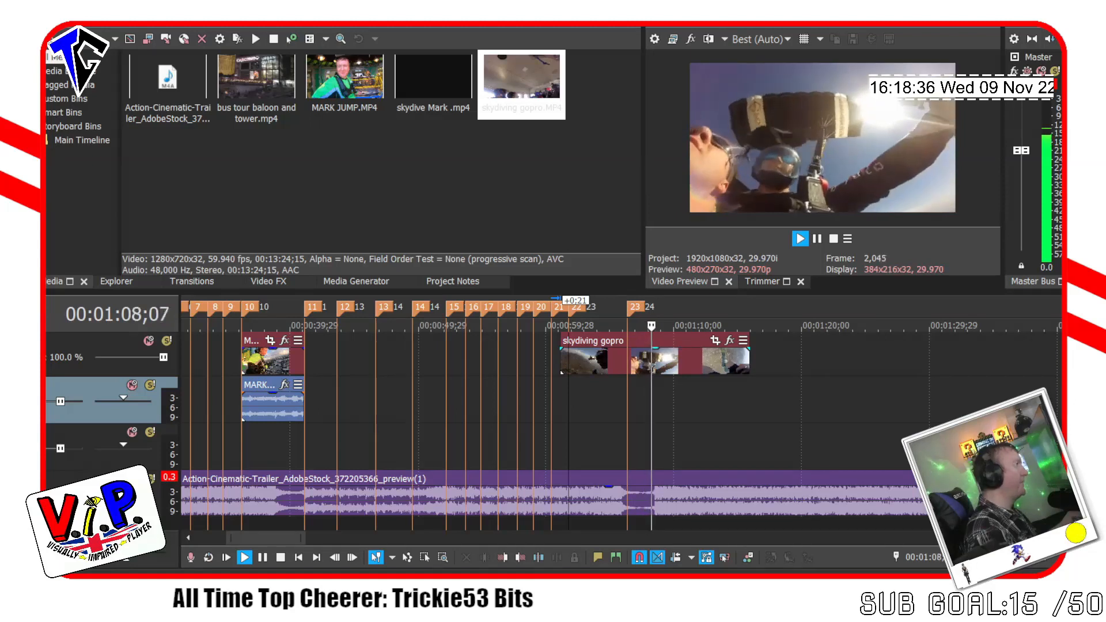
pyautogui.press('space')
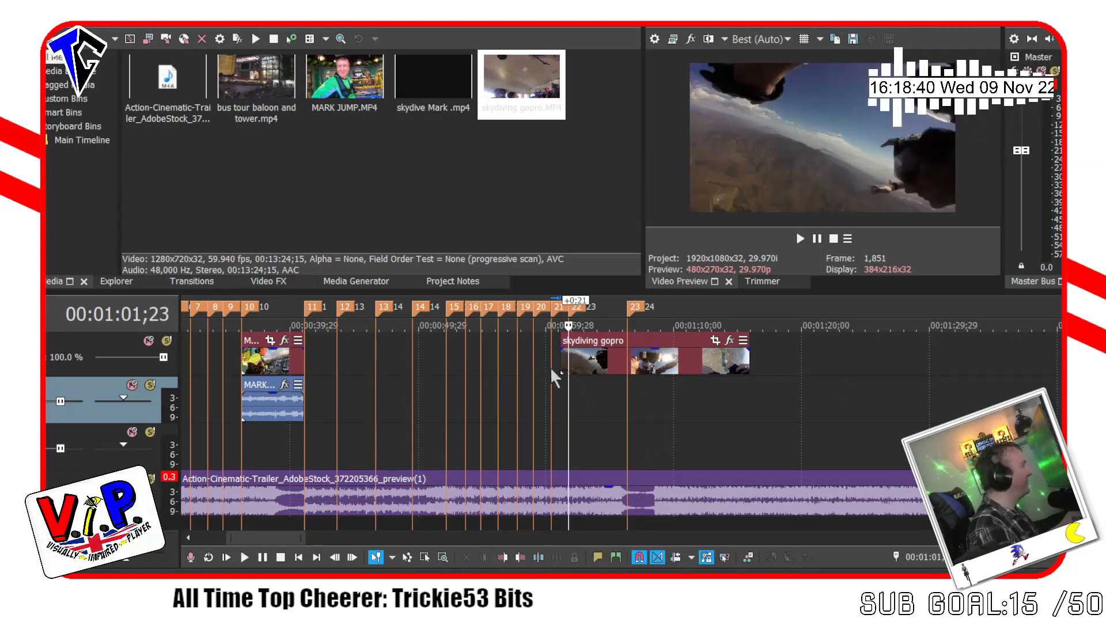
pyautogui.moveTo(561, 356); pyautogui.dragTo(570, 357)
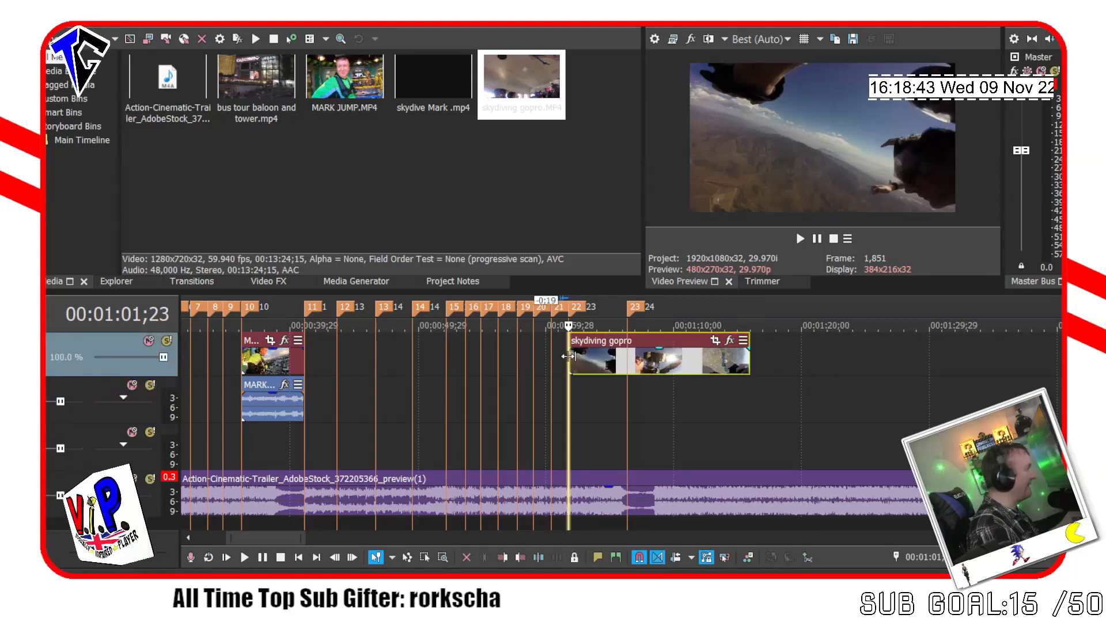
pyautogui.click(582, 393)
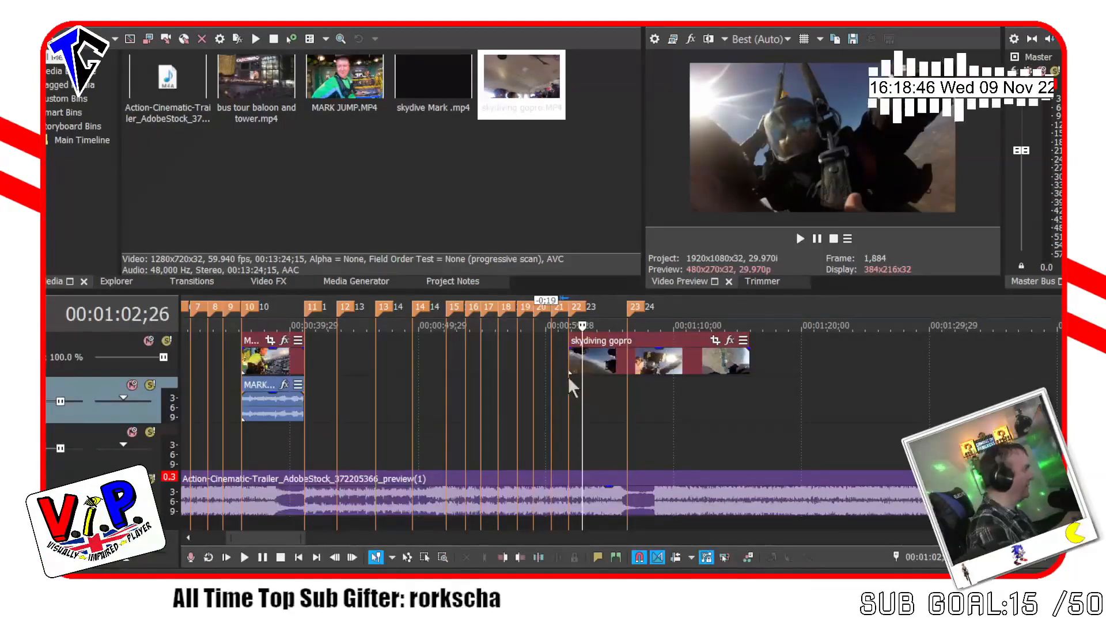
pyautogui.click(569, 378)
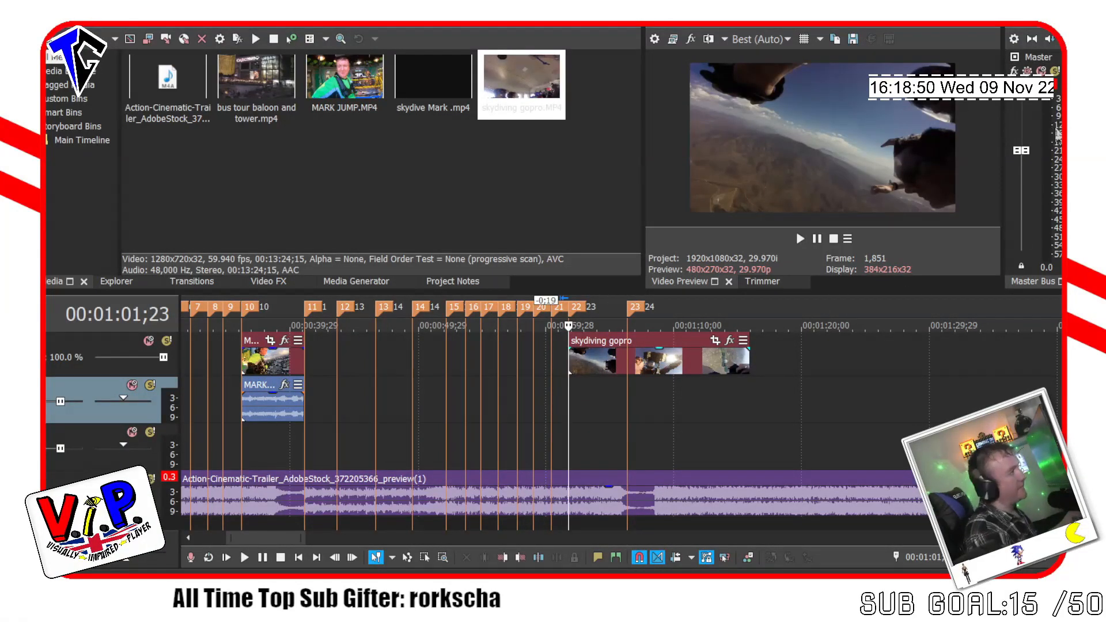
pyautogui.press('space')
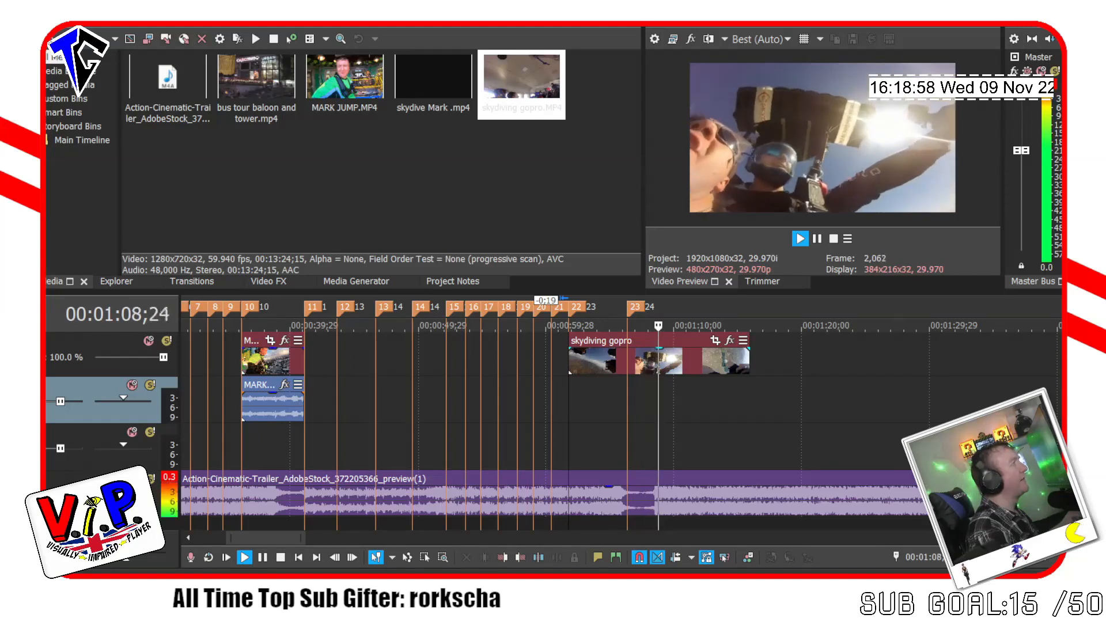
pyautogui.press('space')
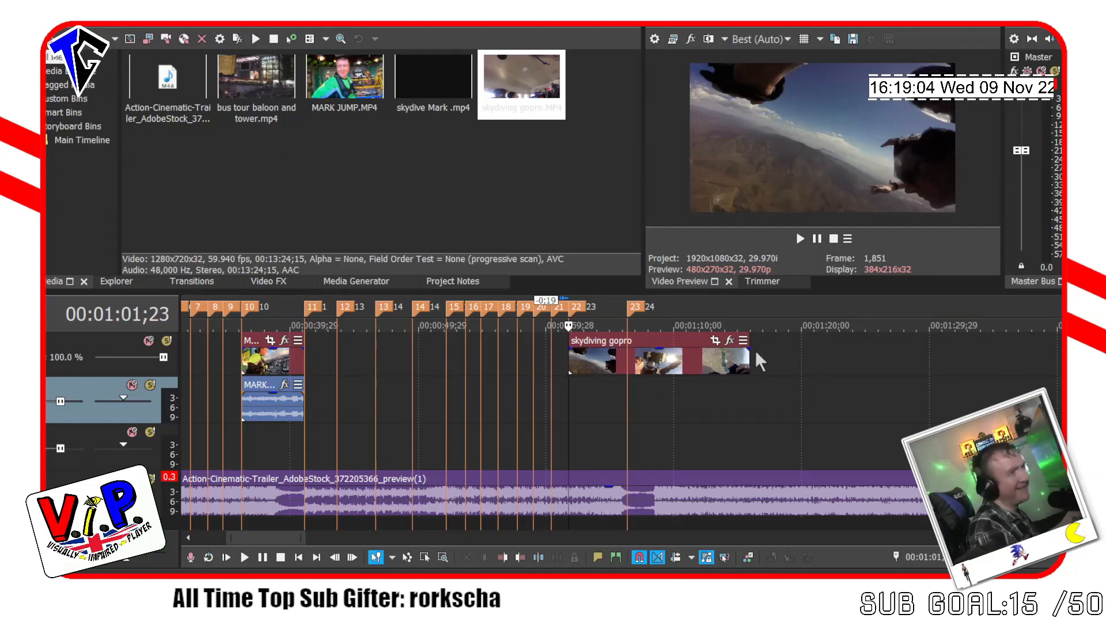
# Split the skydiving gopro clip at marker 23, delete the part after it, and play back from marker 22.
pyautogui.moveTo(747, 349); pyautogui.dragTo(667, 373)
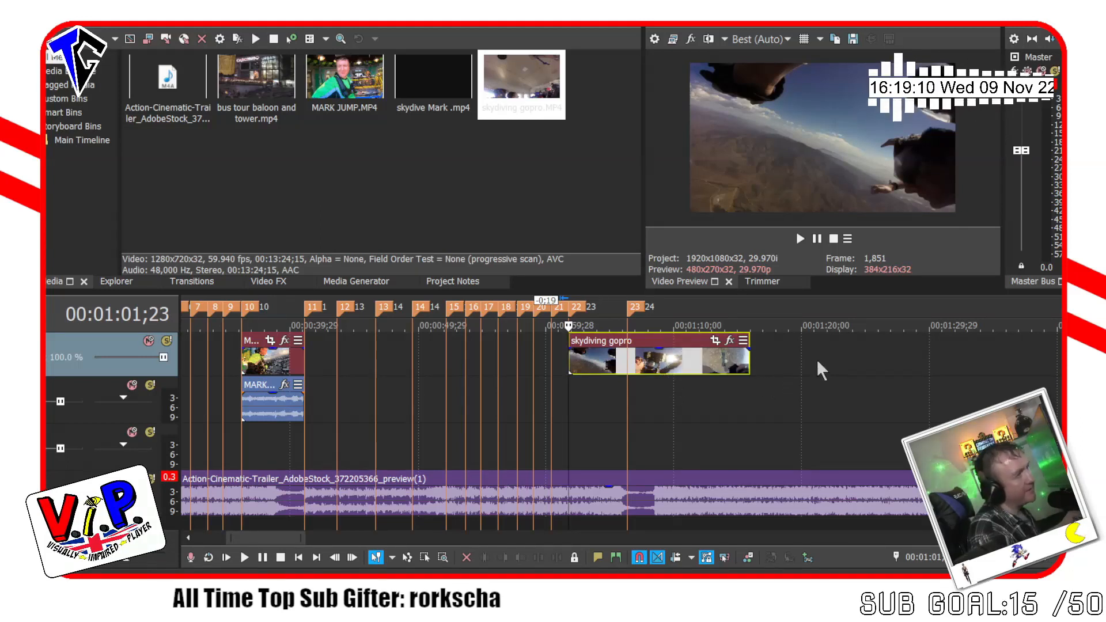
pyautogui.click(629, 367)
pyautogui.press('s')
pyautogui.press('Delete')
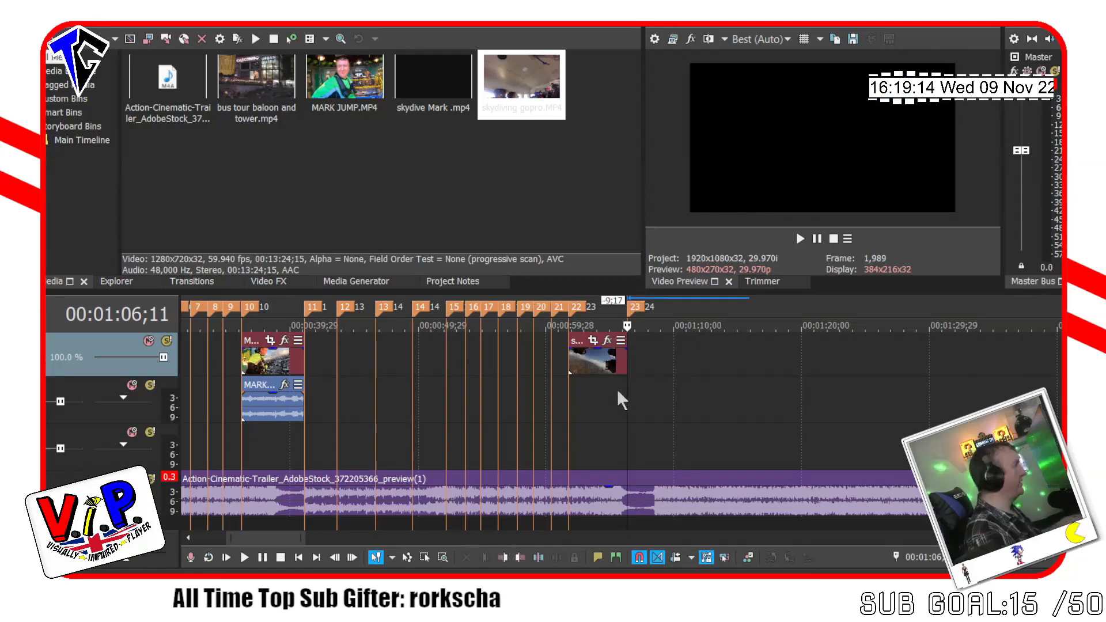
pyautogui.click(567, 388)
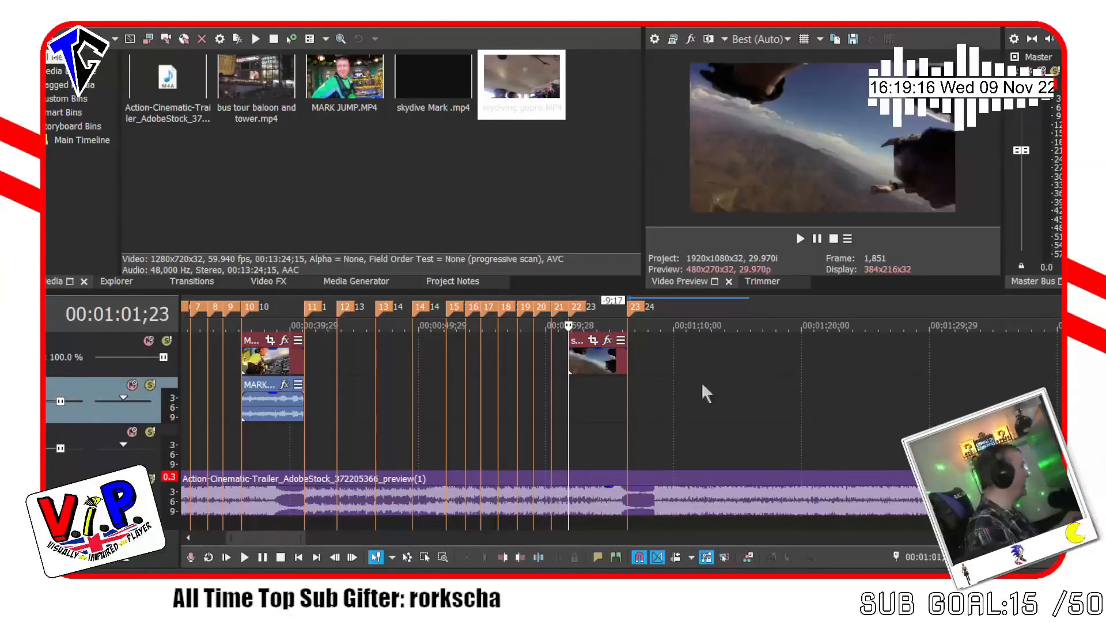
pyautogui.press('space')
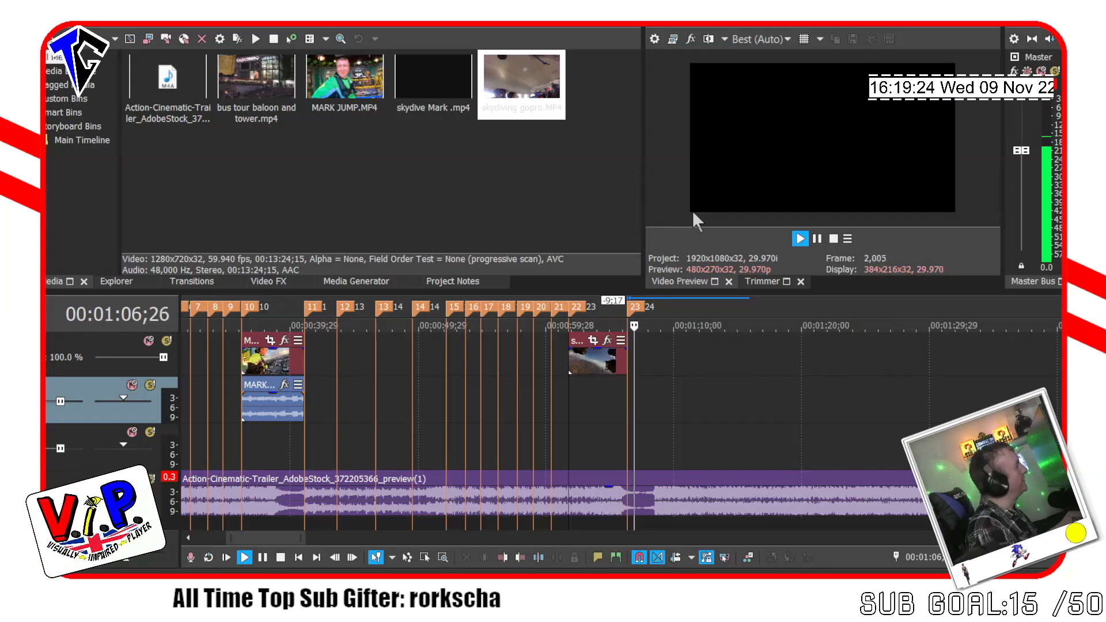
pyautogui.press('space')
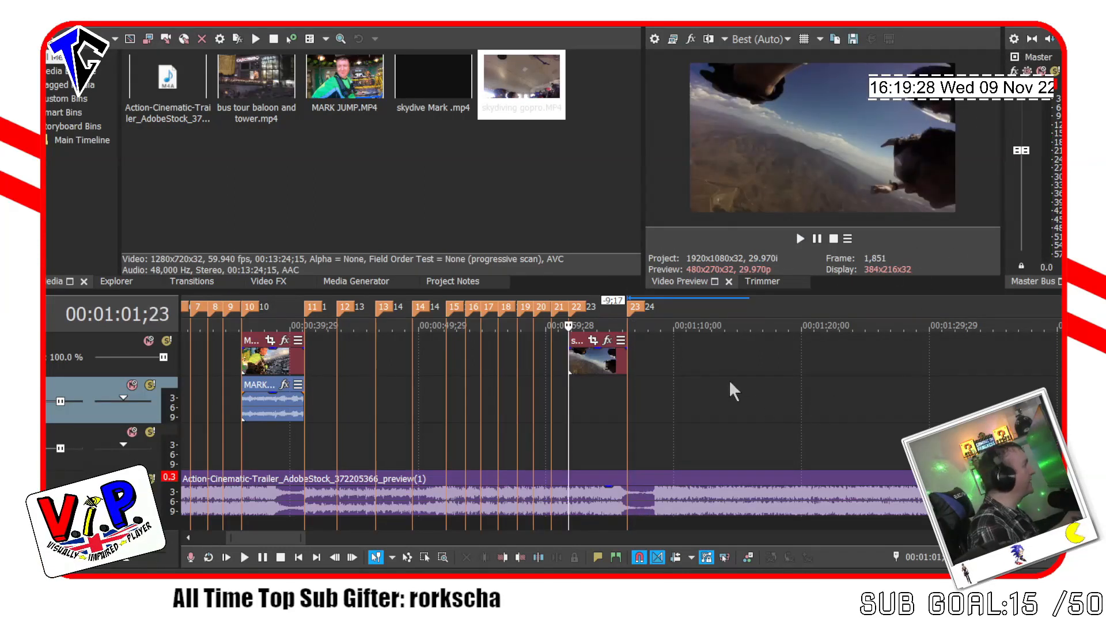
# Play the music onward from the end of the skydiving gopro clip at marker 23.
pyautogui.click(618, 386)
pyautogui.scroll(2, 618, 387)
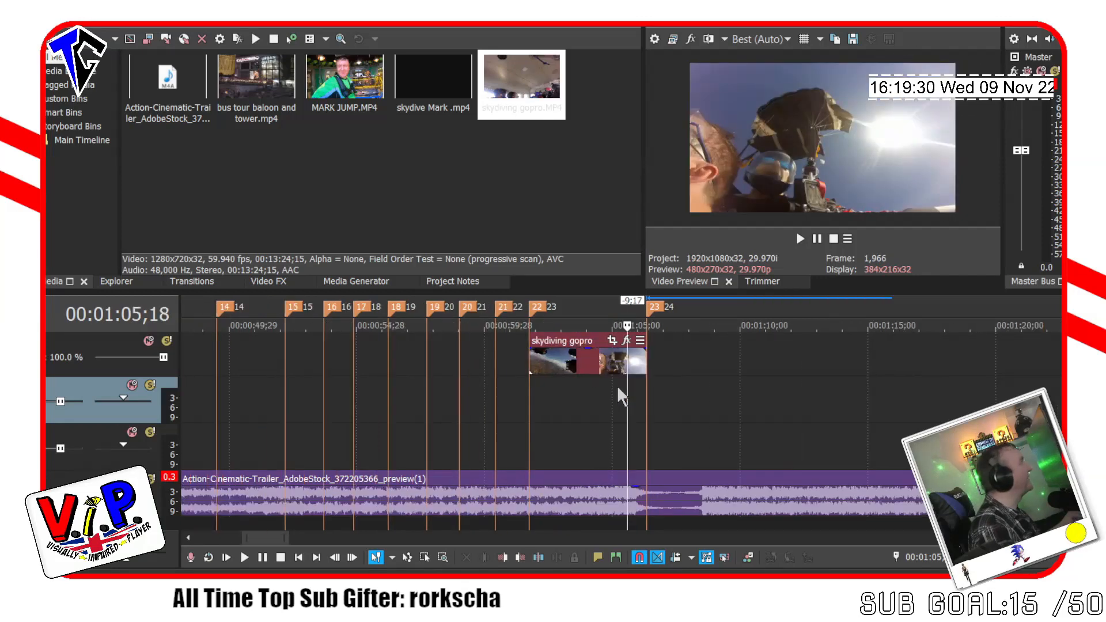
pyautogui.scroll(1, 617, 386)
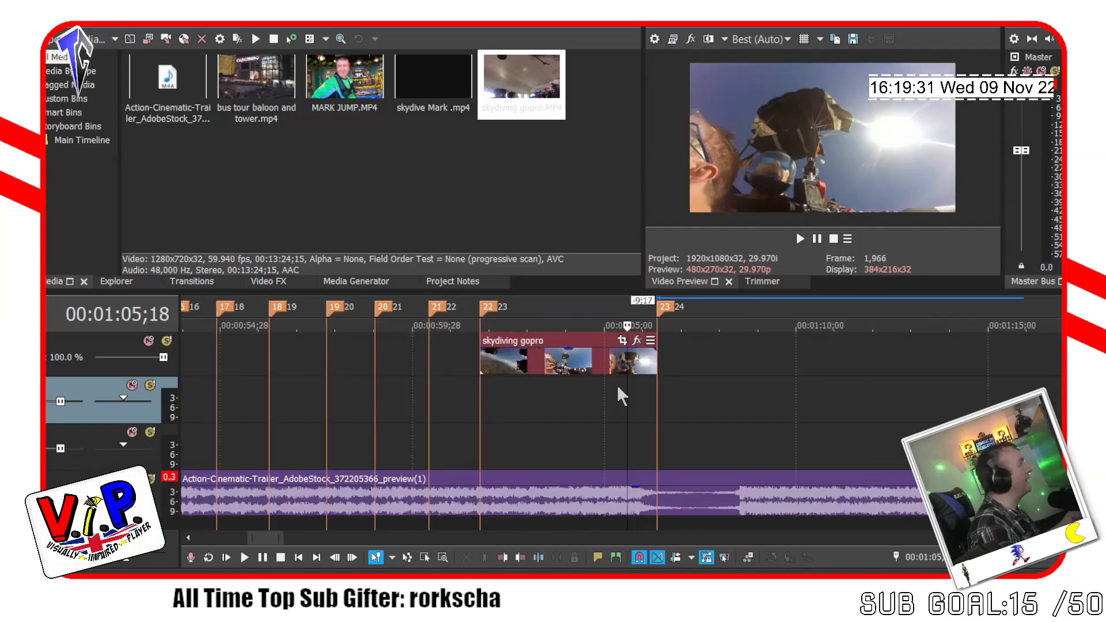
pyautogui.click(655, 364)
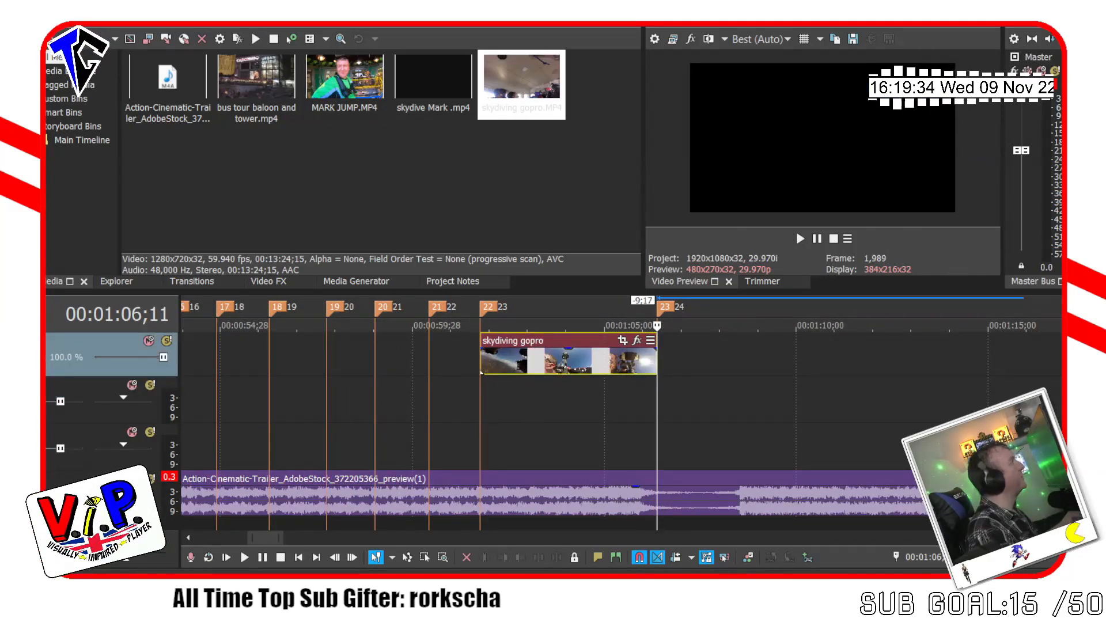
pyautogui.press('space')
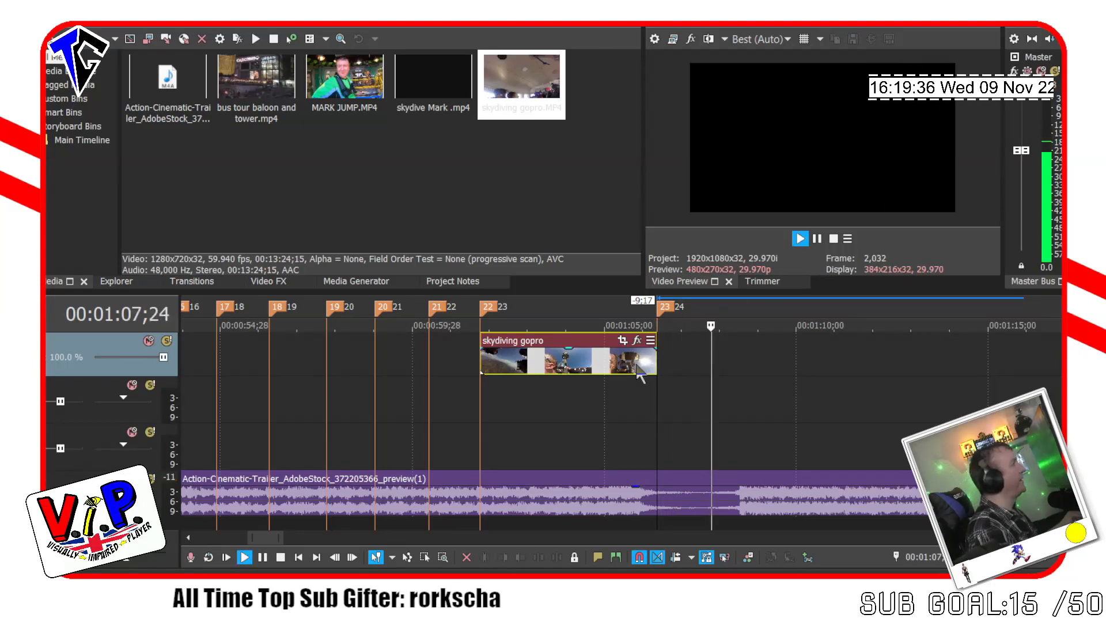
pyautogui.click(700, 353)
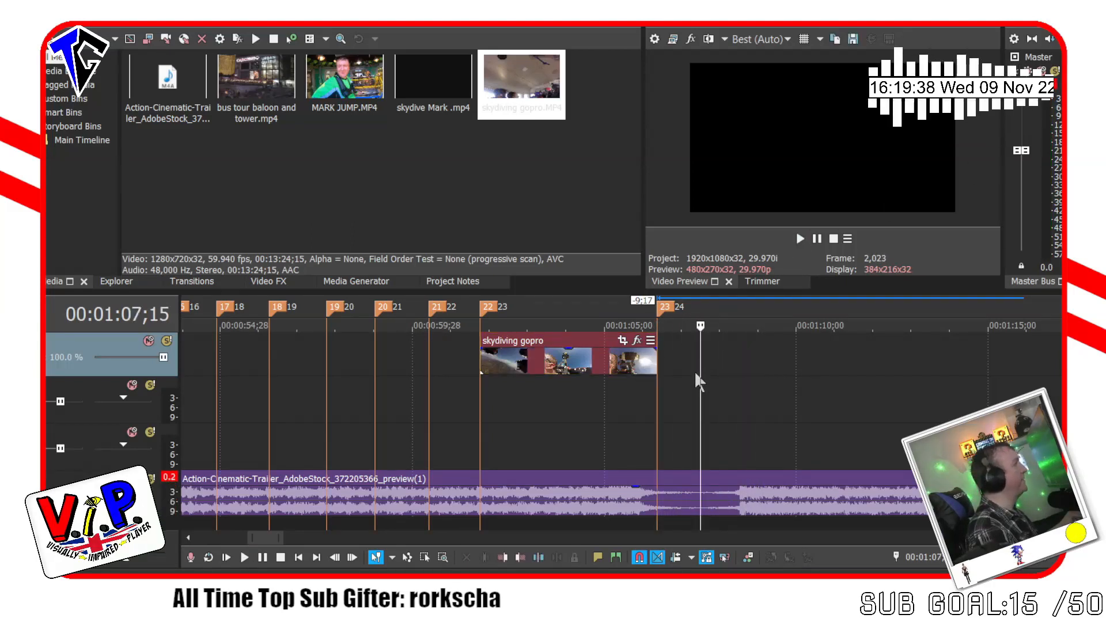
# Locate the music's beat at 00:01:08;14 by playing short sections and move marker 23 onto it.
pyautogui.press('space')
pyautogui.click(733, 365)
pyautogui.press('space')
pyautogui.press('space')
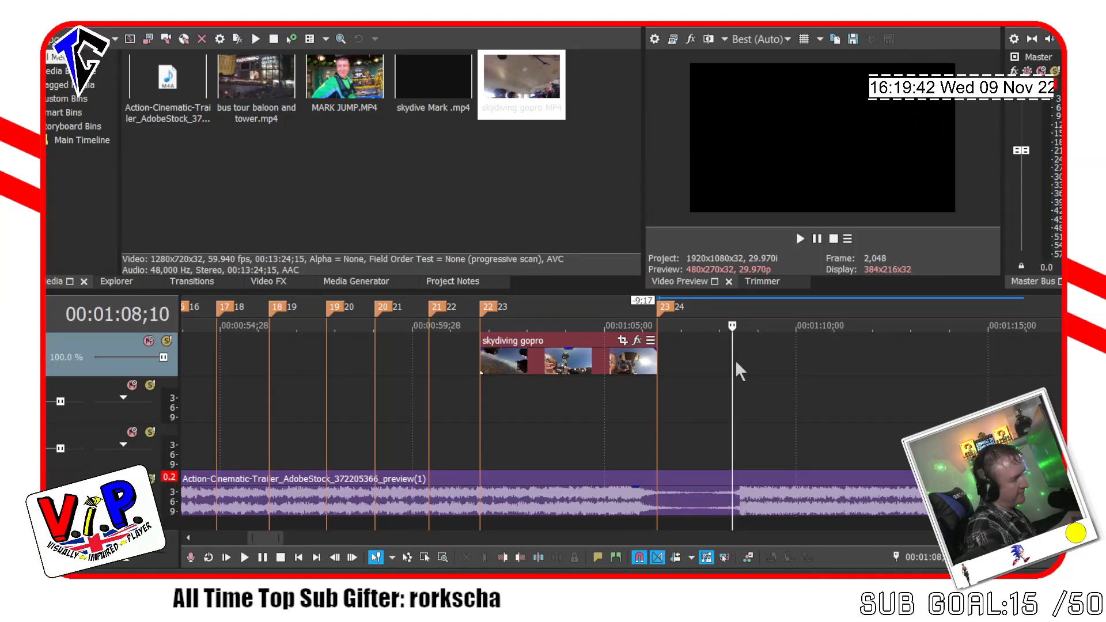
pyautogui.click(738, 363)
pyautogui.press('space')
pyautogui.press('space')
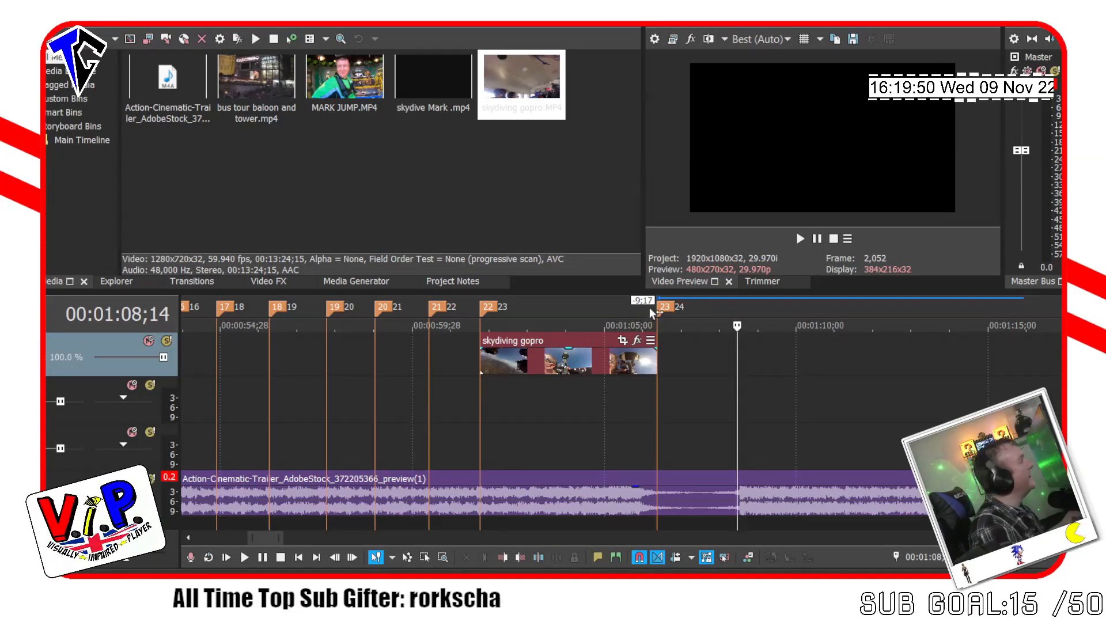
pyautogui.moveTo(664, 313); pyautogui.dragTo(749, 304)
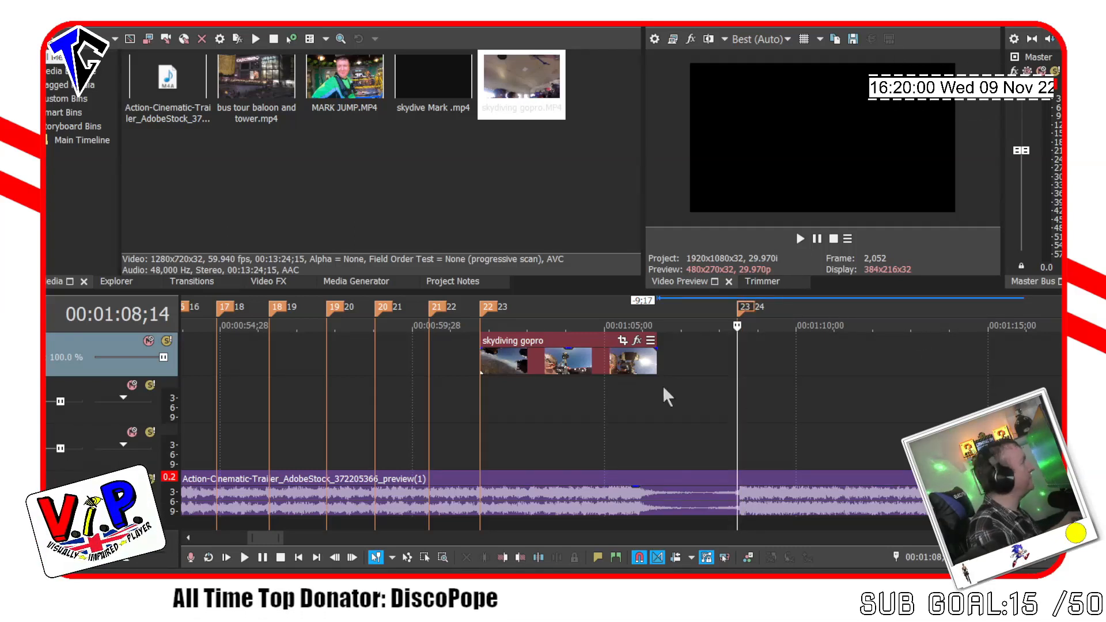
# Try the skydiving gopro clip 1:28 later, preview from marker 22, and return its start to marker 22.
pyautogui.moveTo(635, 374); pyautogui.dragTo(711, 372)
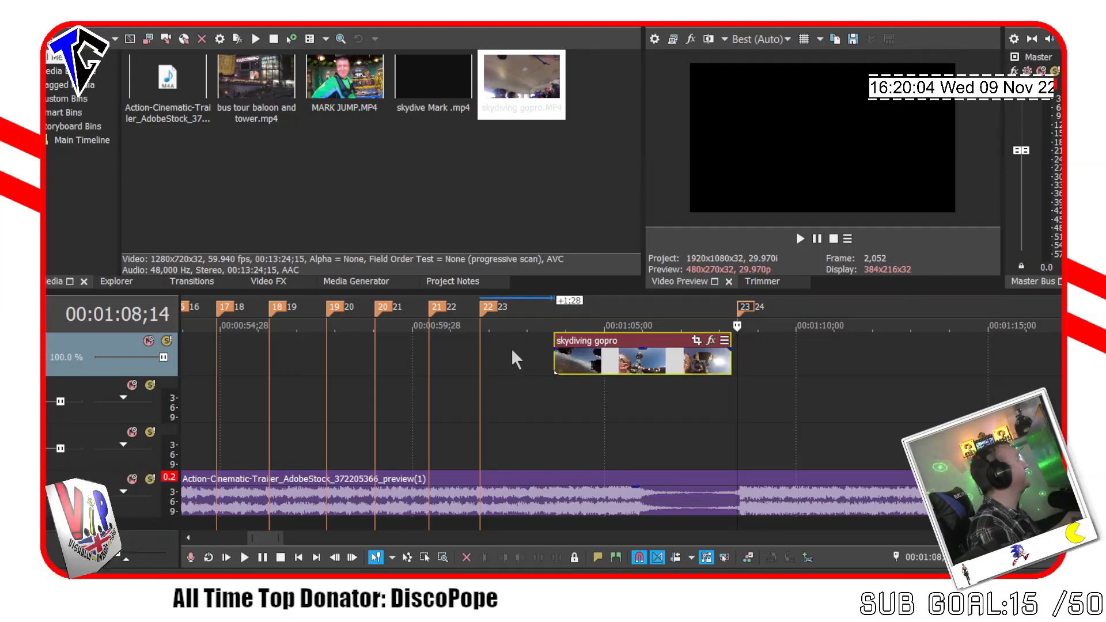
pyautogui.click(482, 367)
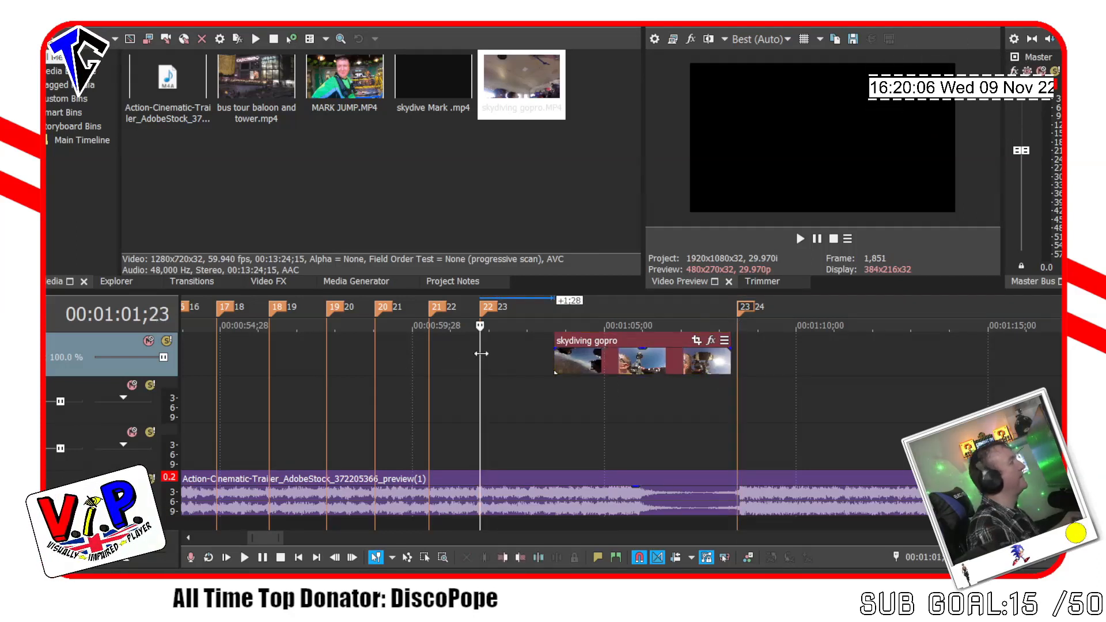
pyautogui.press('space')
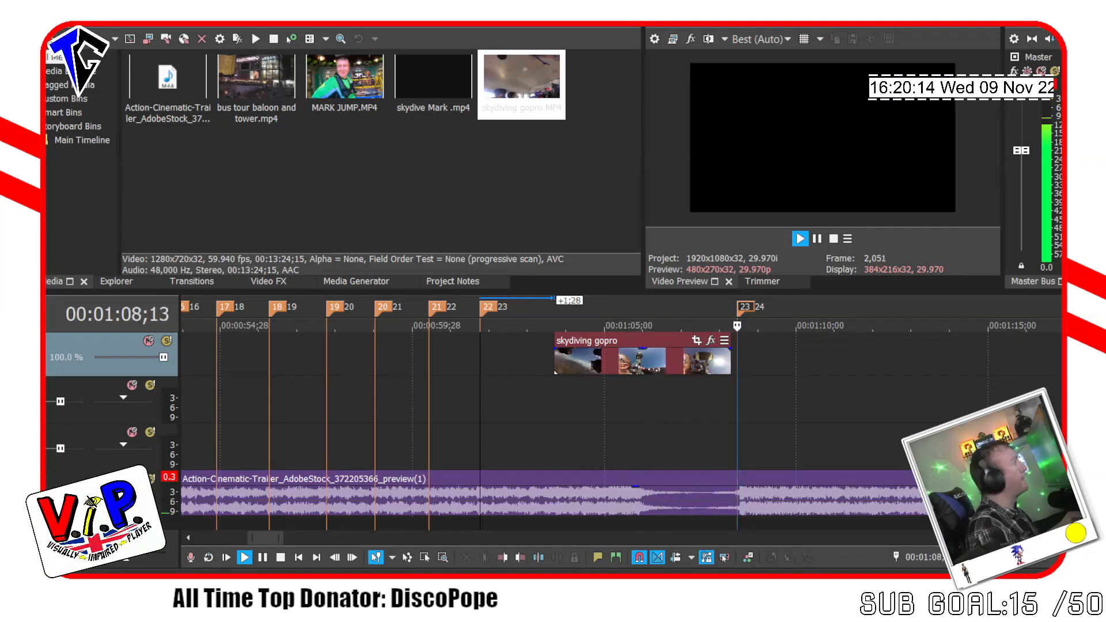
pyautogui.press('space')
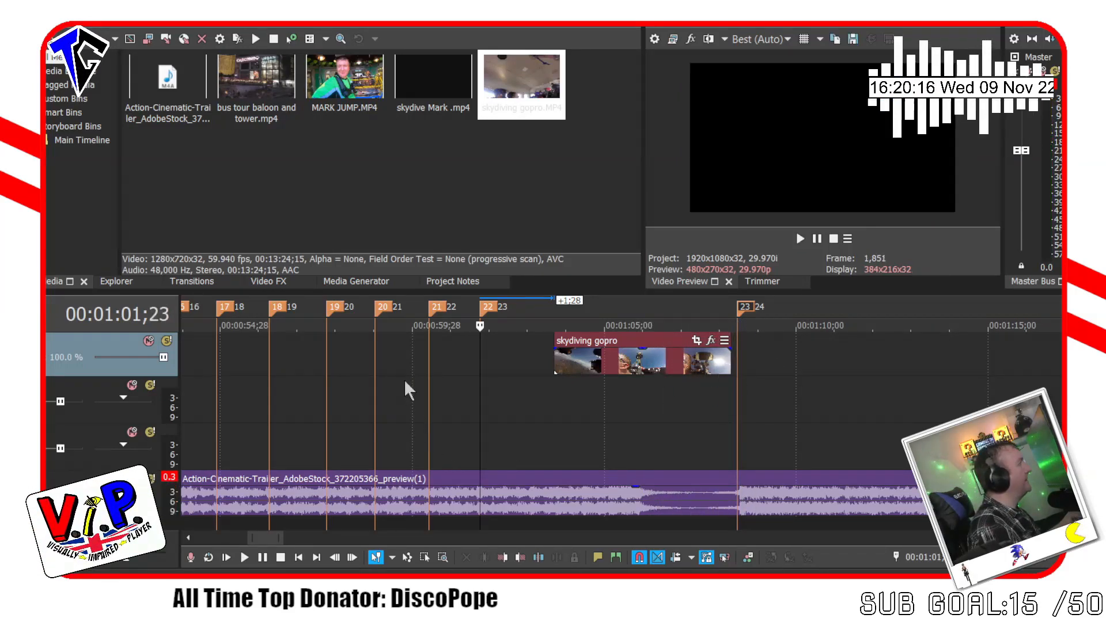
pyautogui.moveTo(606, 365); pyautogui.dragTo(541, 378)
pyautogui.hotkey('ctrl', 'z')
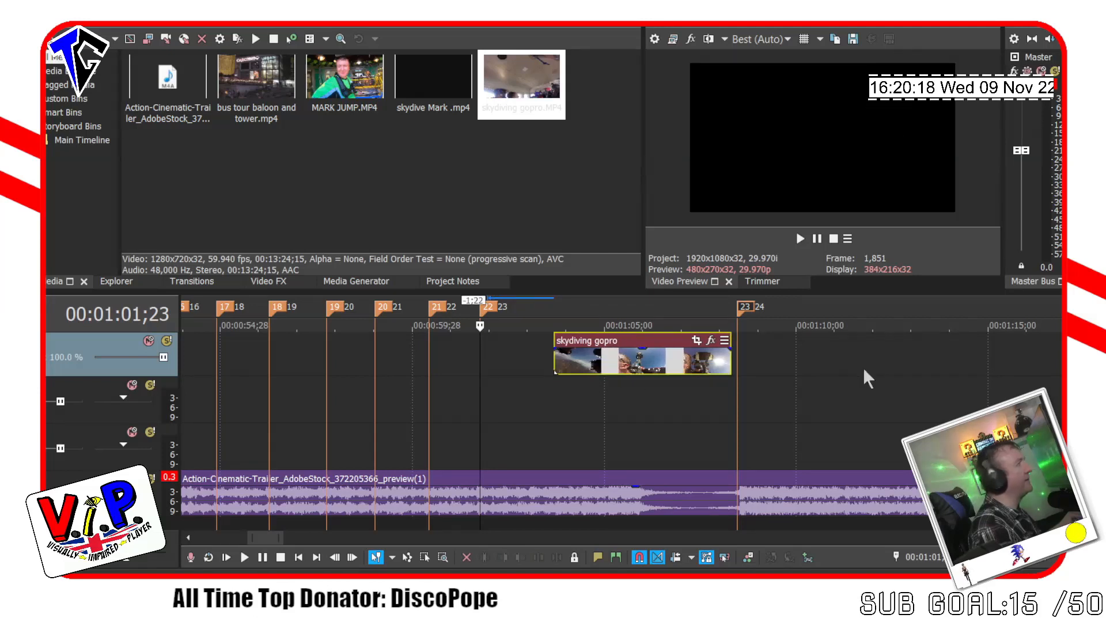
pyautogui.moveTo(653, 371); pyautogui.dragTo(580, 370)
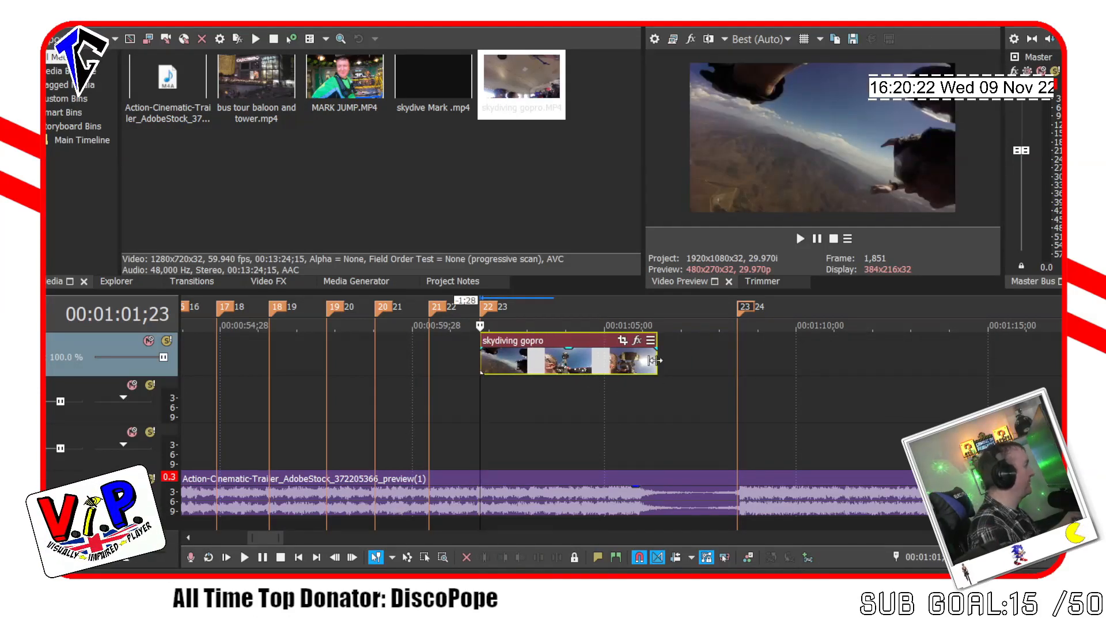
# Extend the end of the skydiving gopro clip by 4:19 and preview it across marker 23.
pyautogui.moveTo(651, 361); pyautogui.dragTo(834, 364)
pyautogui.click(612, 382)
pyautogui.press('space')
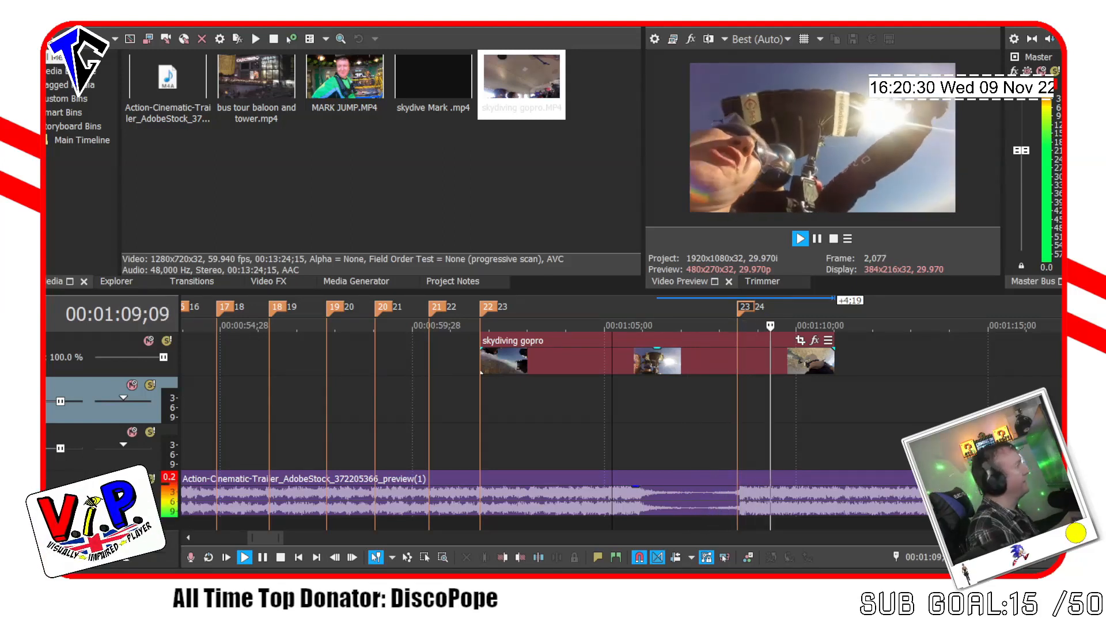
pyautogui.press('space')
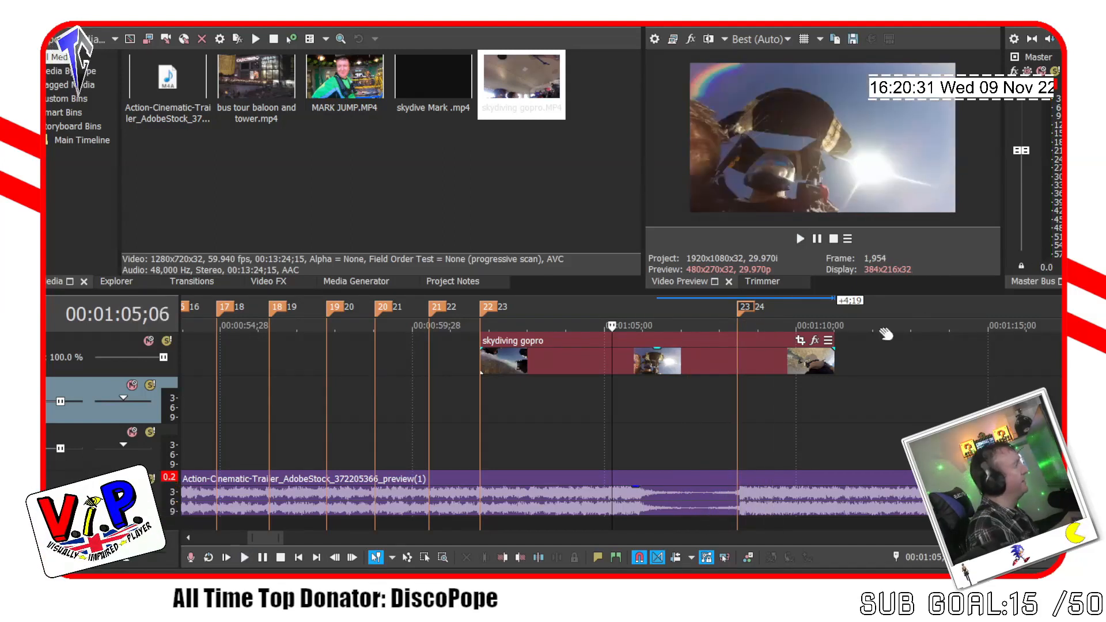
# Trim the end of the skydiving gopro clip to marker 23 and preview its closing section.
pyautogui.click(834, 359)
pyautogui.moveTo(834, 359); pyautogui.dragTo(737, 363)
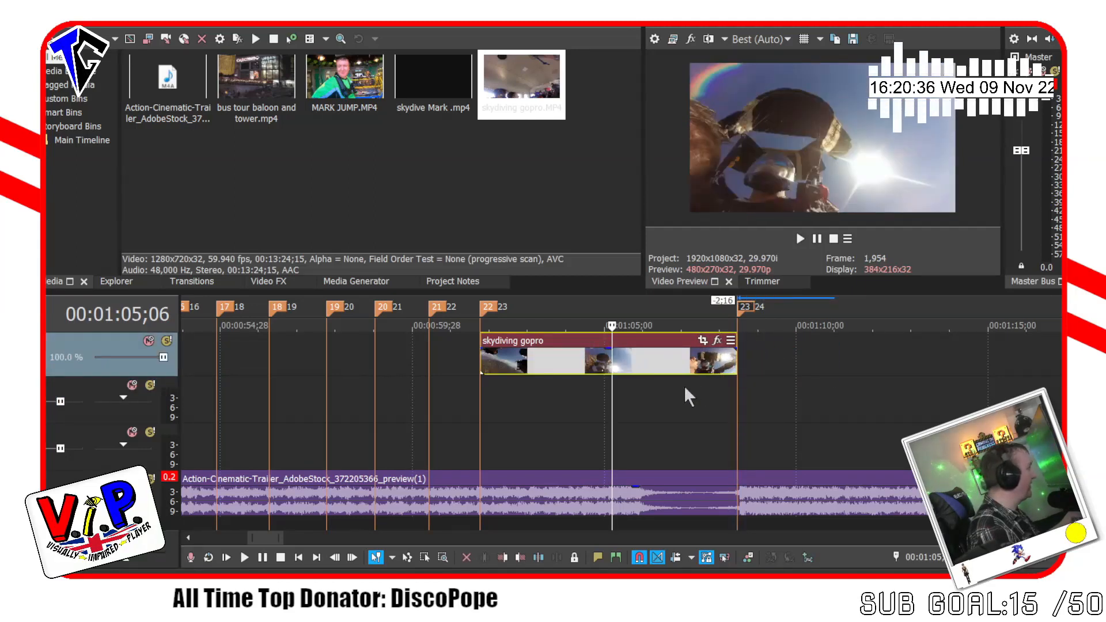
pyautogui.click(646, 383)
pyautogui.press('space')
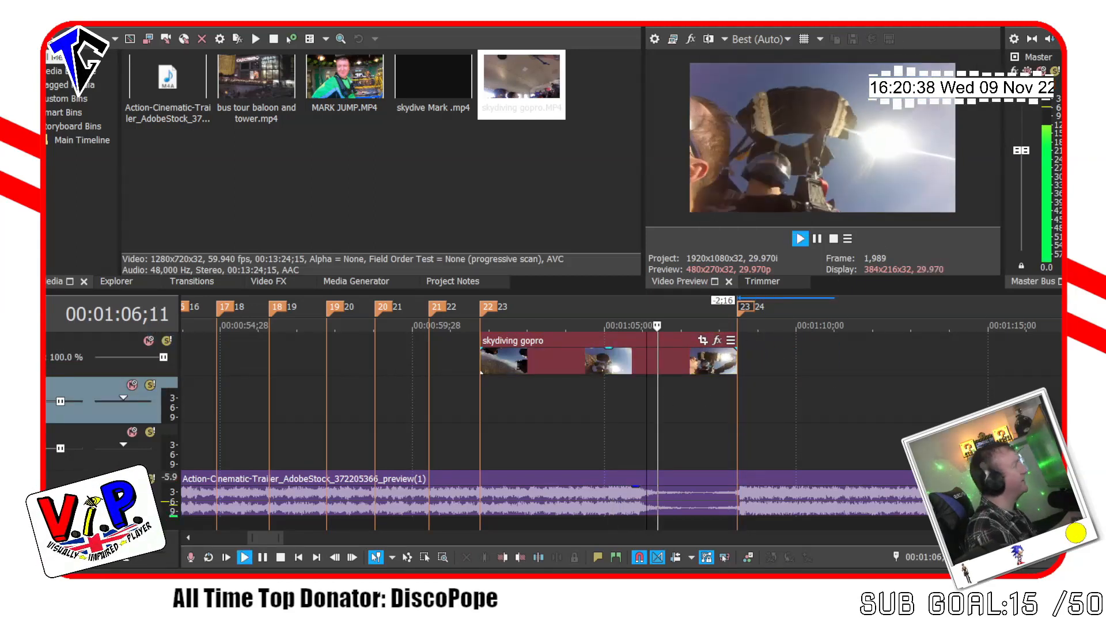
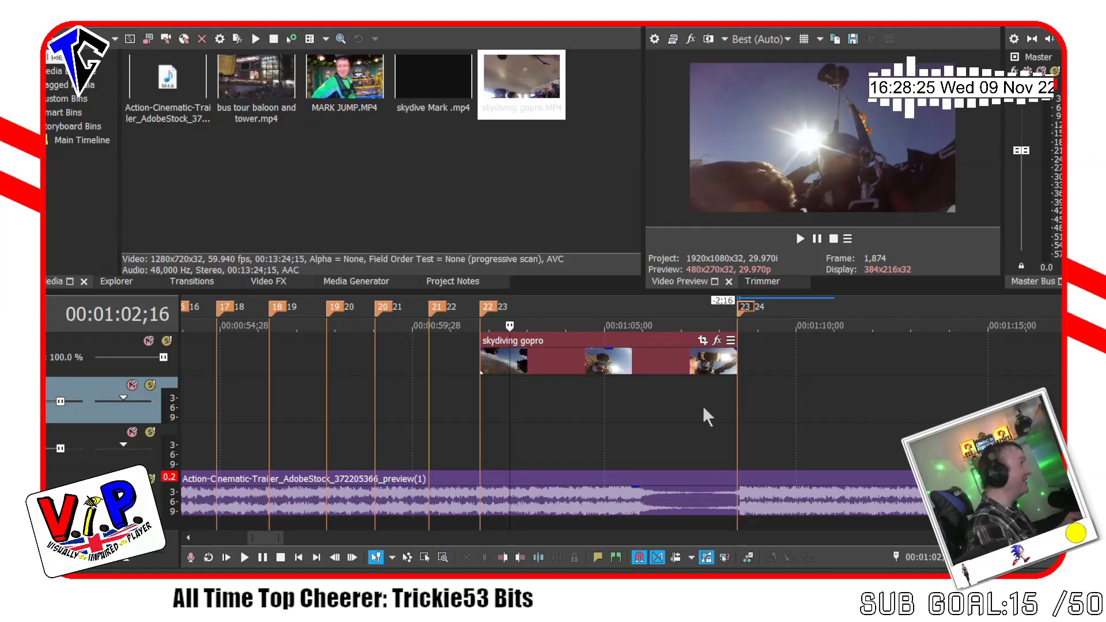
# Play the skydiving gopro clip from marker 22 to check its timing against the music.
pyautogui.click(483, 385)
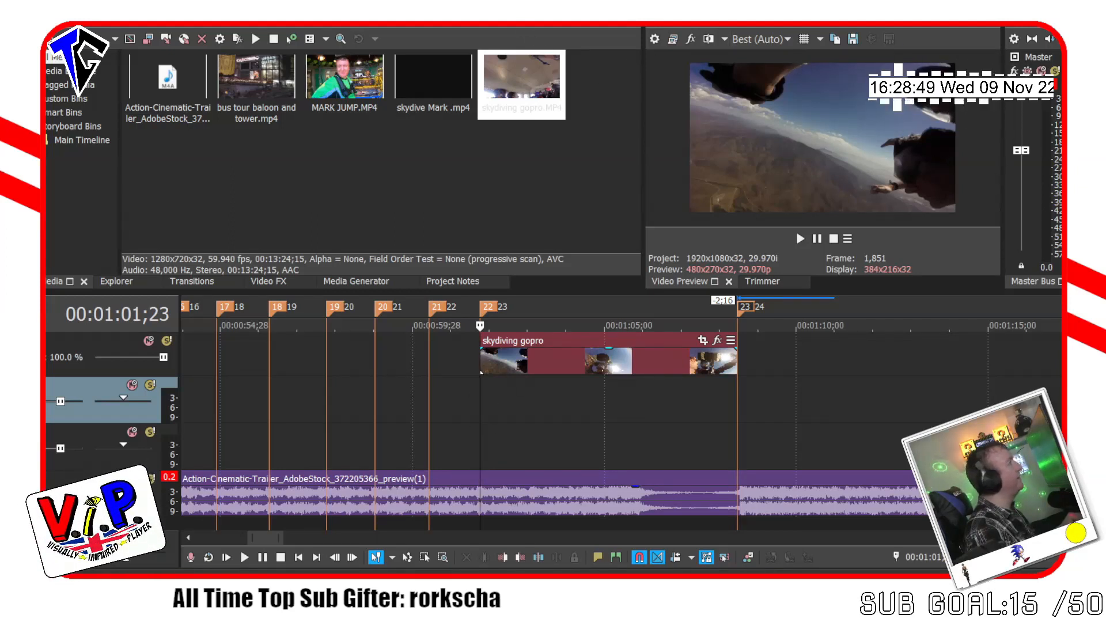
pyautogui.press('space')
pyautogui.press('space')
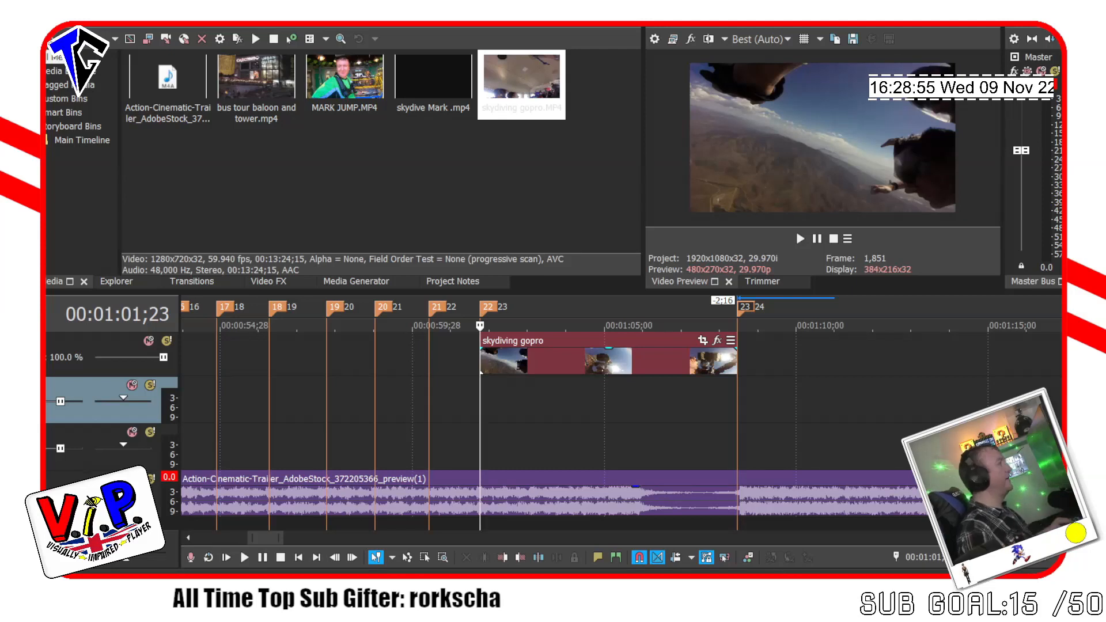
pyautogui.press('space')
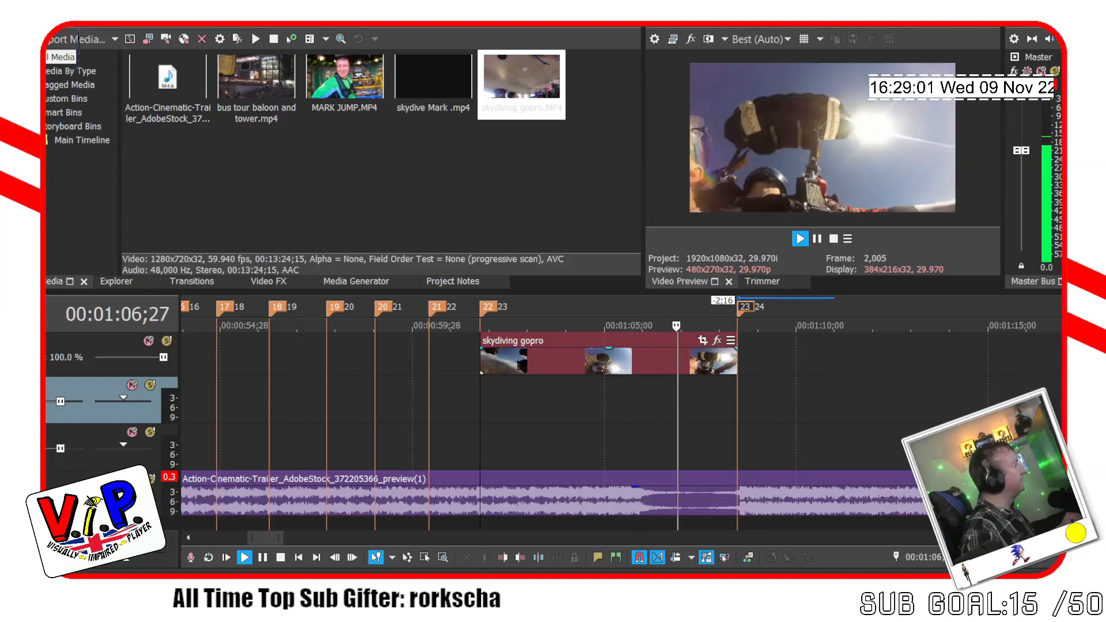
pyautogui.press('space')
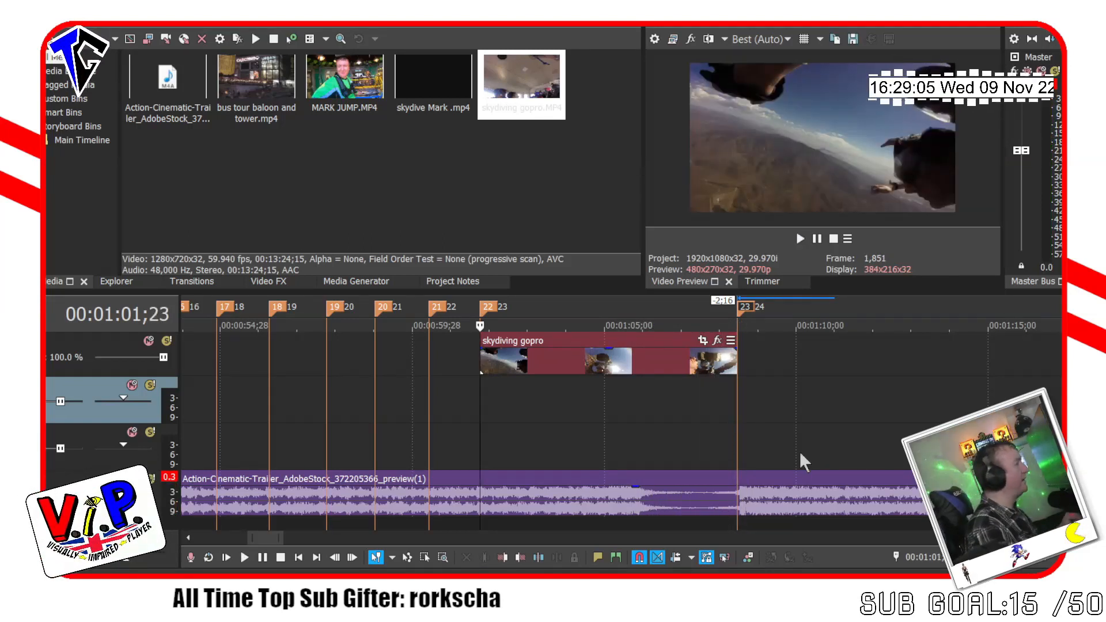
# Play the music from marker 23 and from 00:01:11;11 to find the next beat.
pyautogui.click(737, 364)
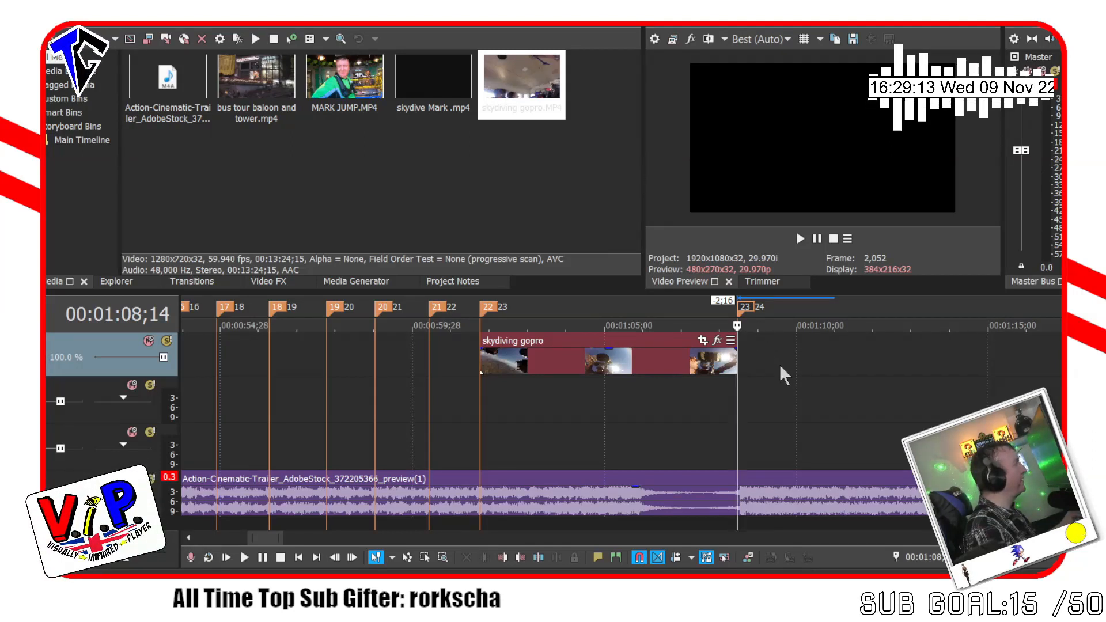
pyautogui.press('space')
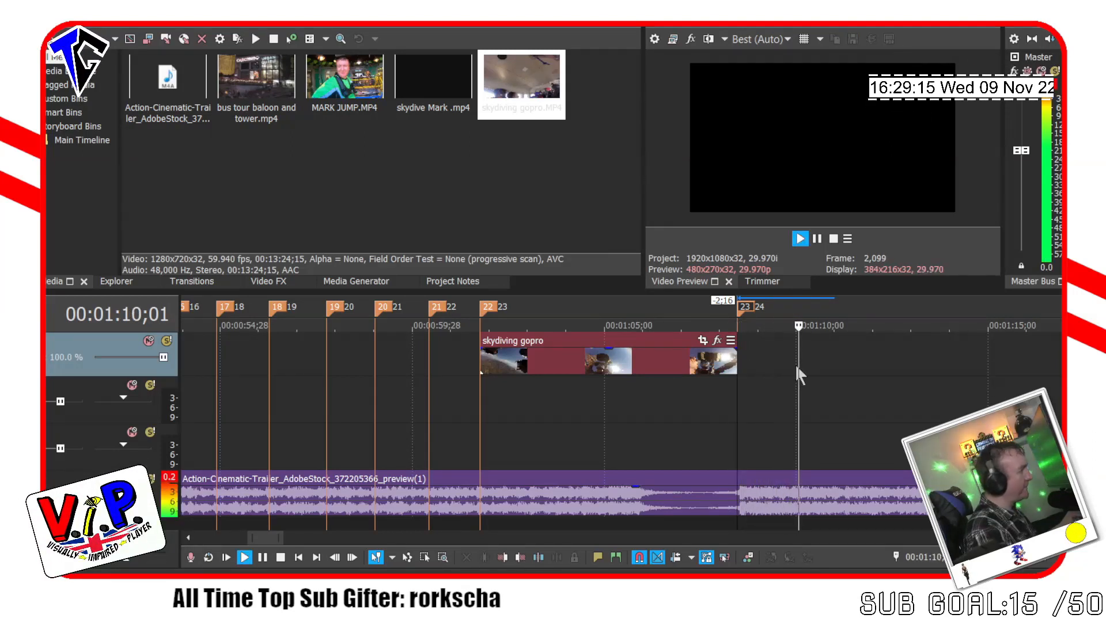
pyautogui.click(847, 367)
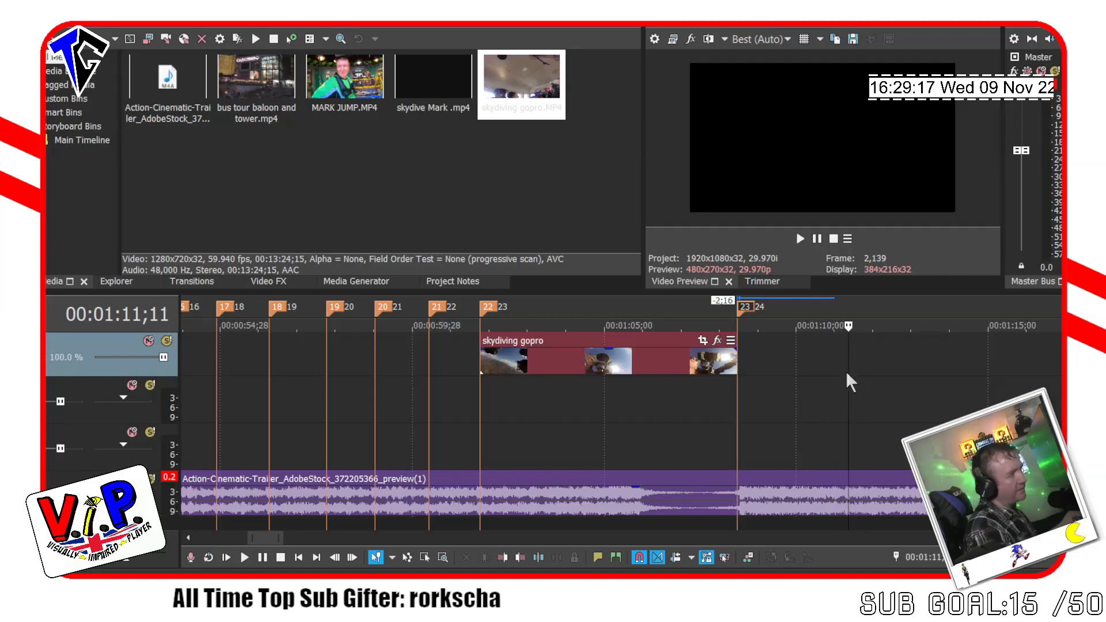
pyautogui.press('space')
pyautogui.press('space')
# Step the playhead back to 00:01:11;08, check the beat by ear, and add a marker labelled 25 there.
pyautogui.press('Left')
pyautogui.press('Left')
pyautogui.press('Left')
pyautogui.press('space')
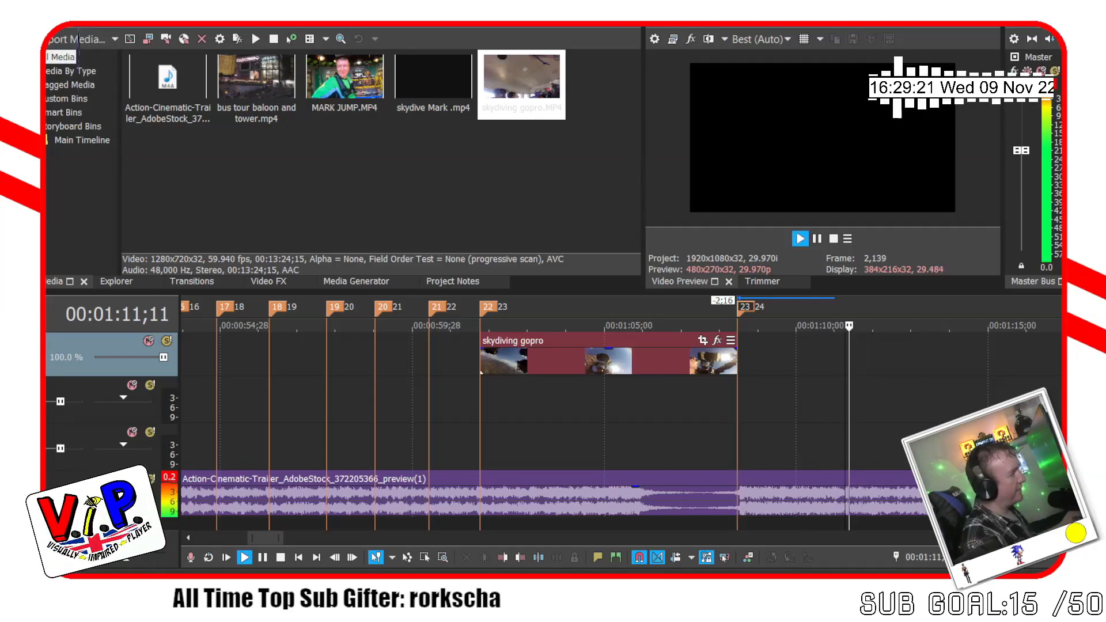
pyautogui.press('space')
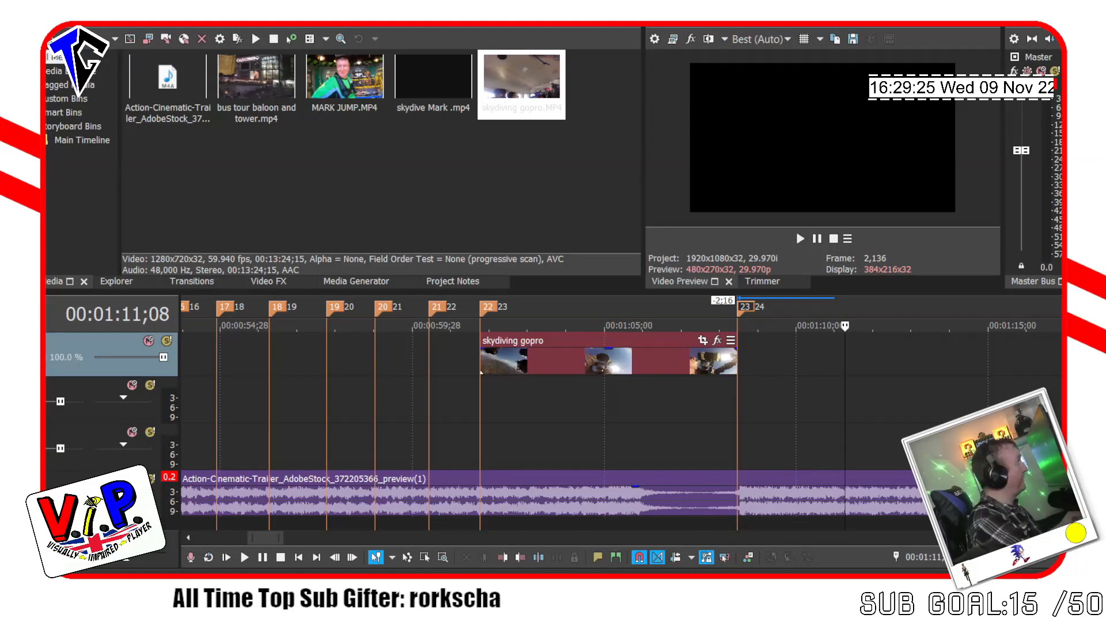
pyautogui.press('m')
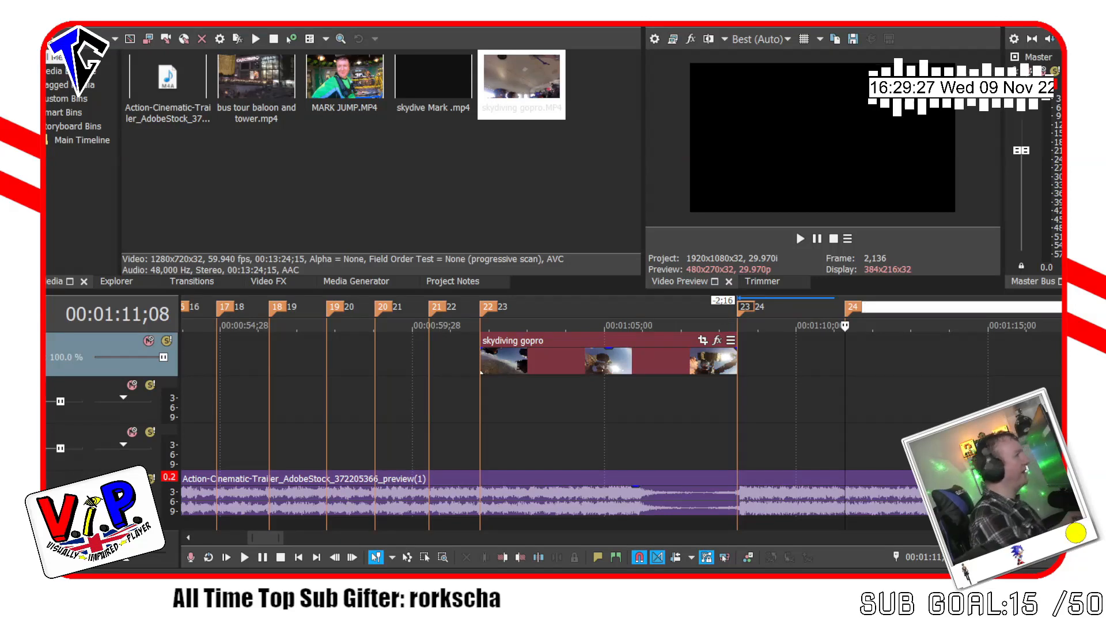
pyautogui.write('25')
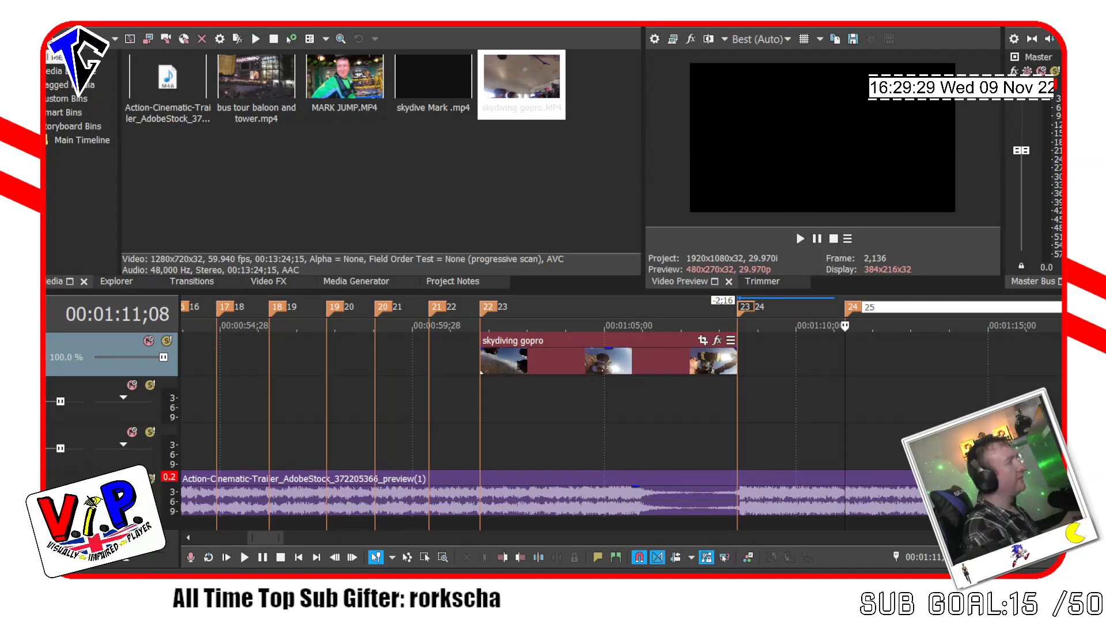
pyautogui.press('Return')
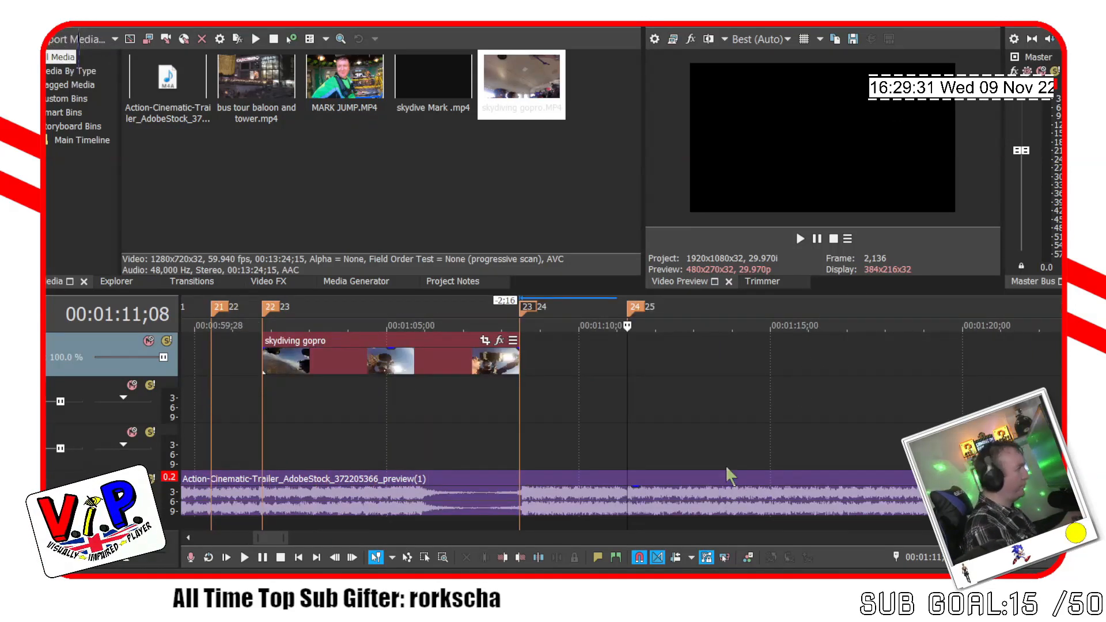
# Play the music past the marker labelled 25 and add a marker labelled 26 on the beat at 00:01:13;29.
pyautogui.scroll(-8, 715, 419)
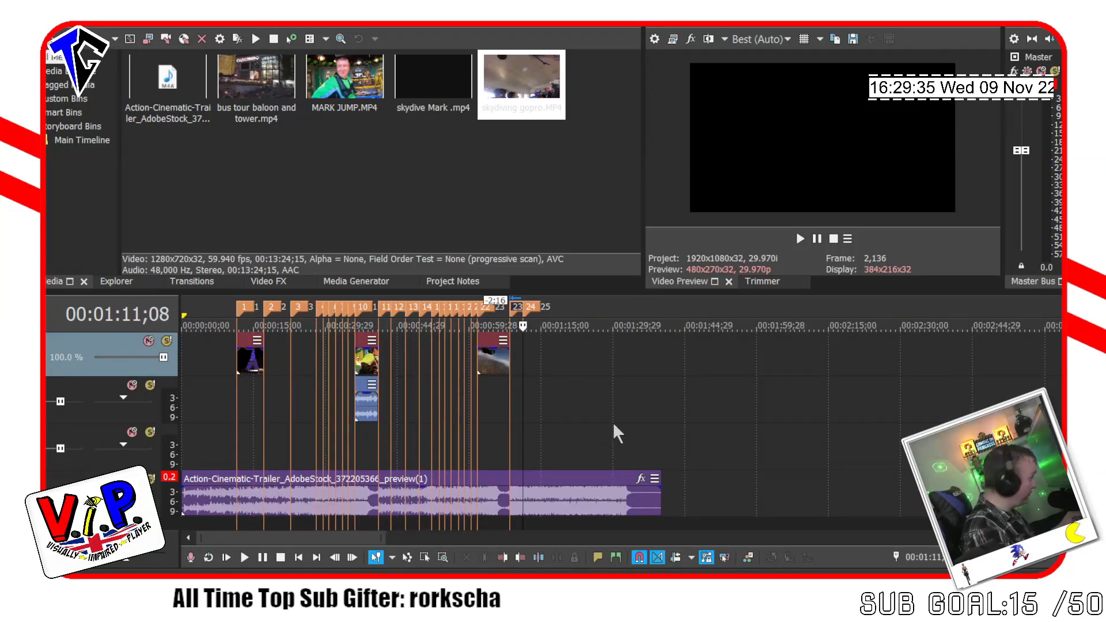
pyautogui.scroll(4, 611, 420)
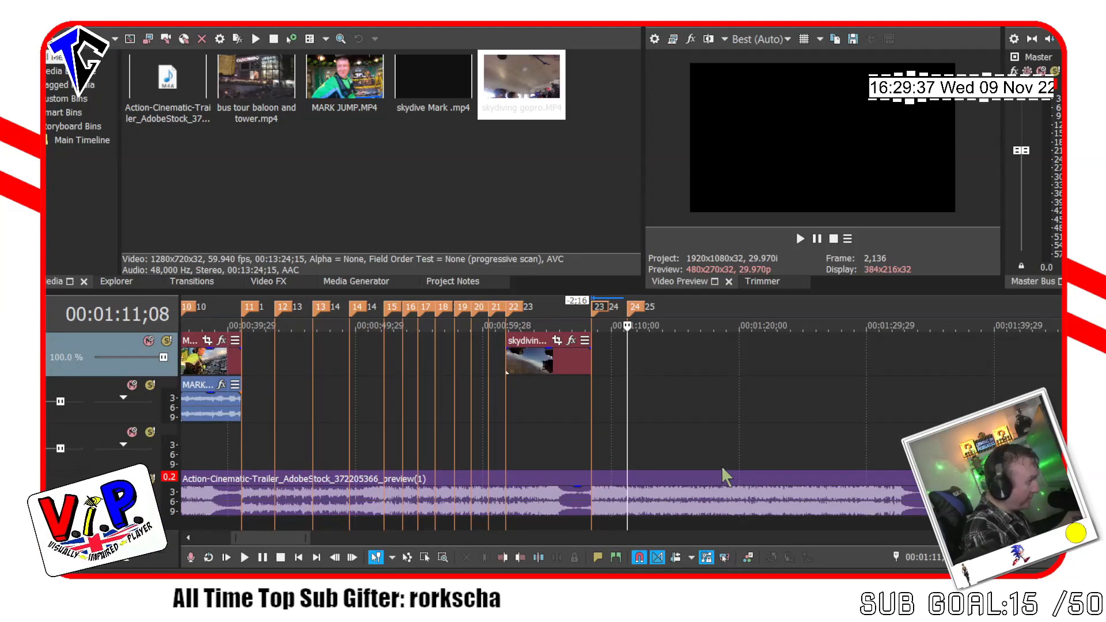
pyautogui.press('space')
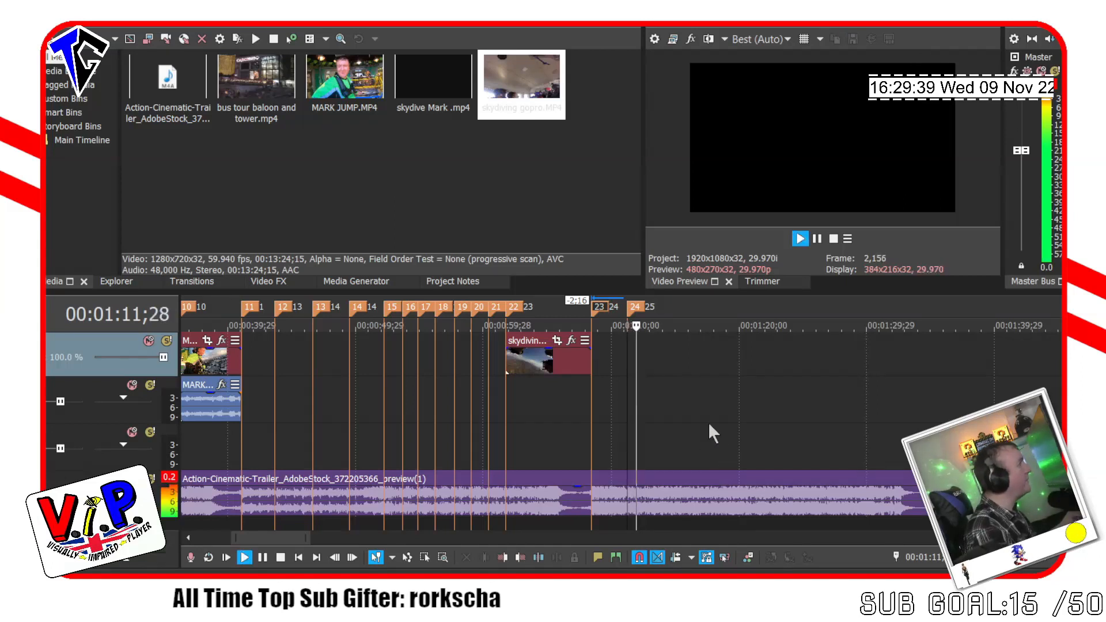
pyautogui.scroll(3, 695, 437)
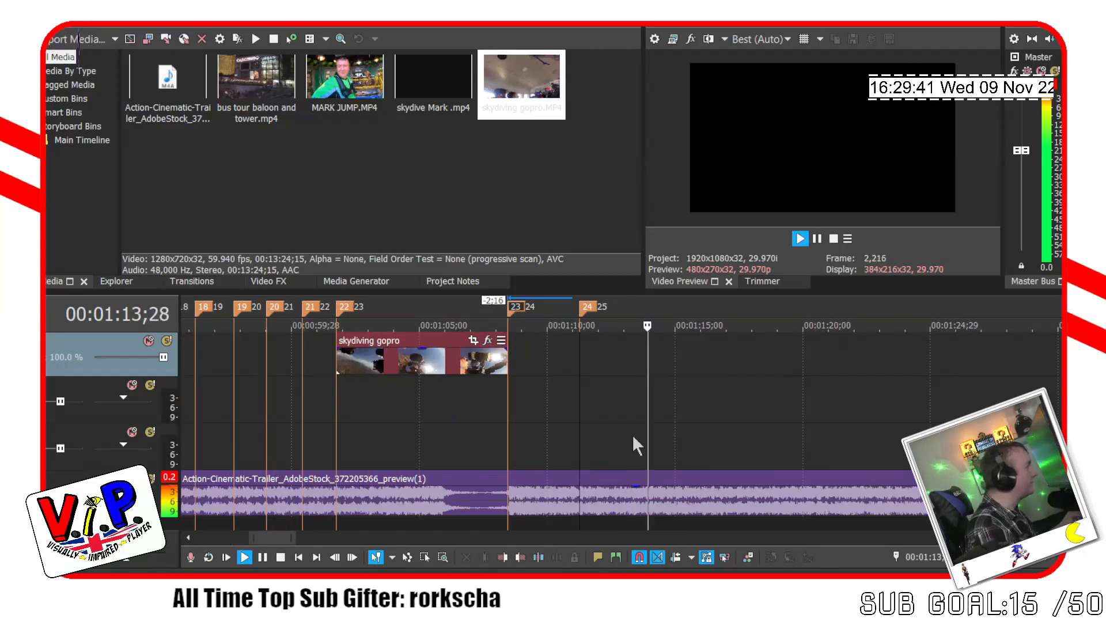
pyautogui.click(645, 427)
pyautogui.press('space')
pyautogui.press('space')
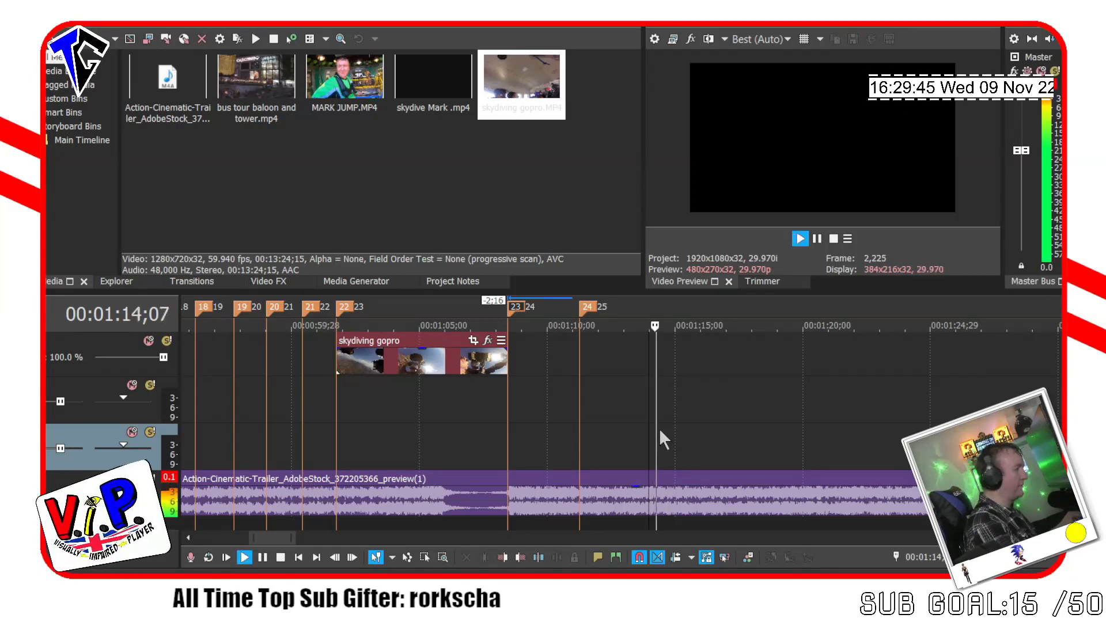
pyautogui.press('m')
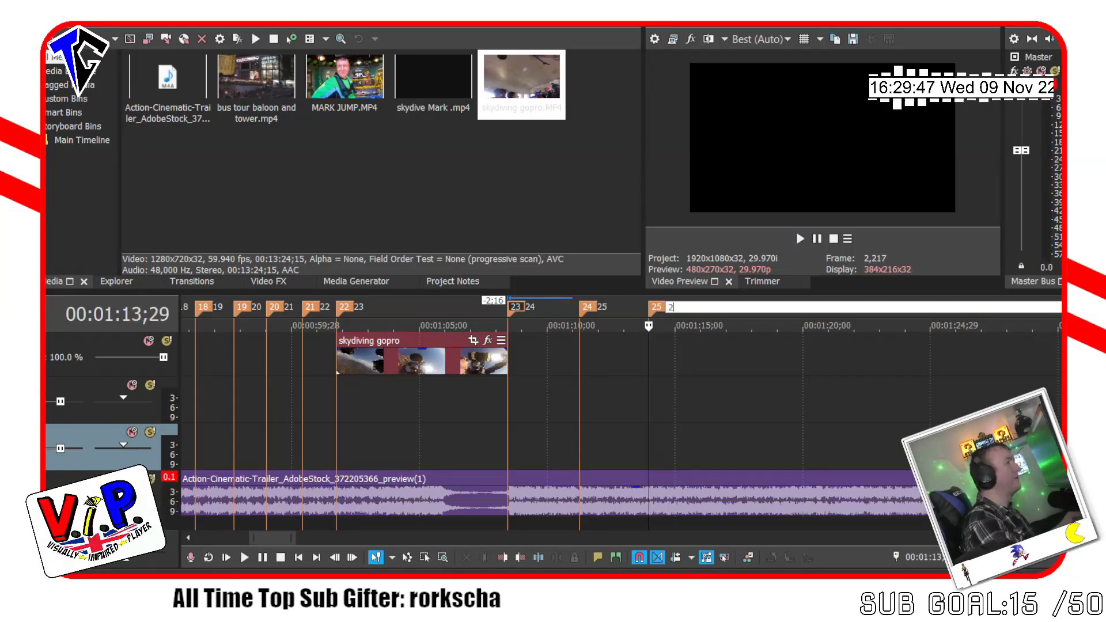
pyautogui.press('Return')
# Check the music around the marker labelled 26 by ear and add a marker labelled 27 on the beat at 00:01:16;21.
pyautogui.press('space')
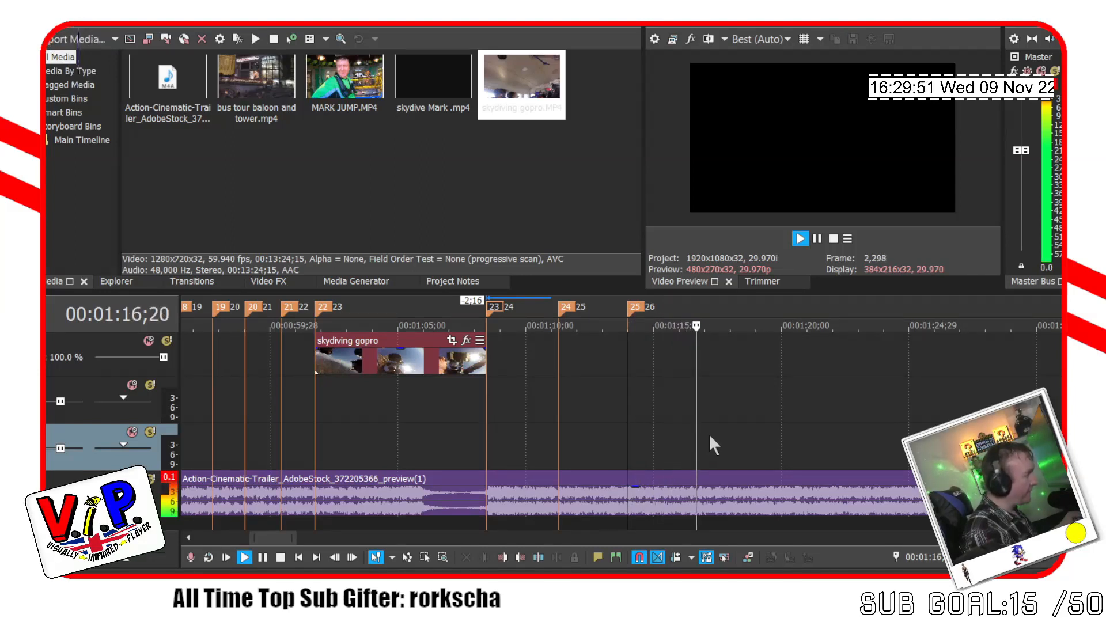
pyautogui.press('space')
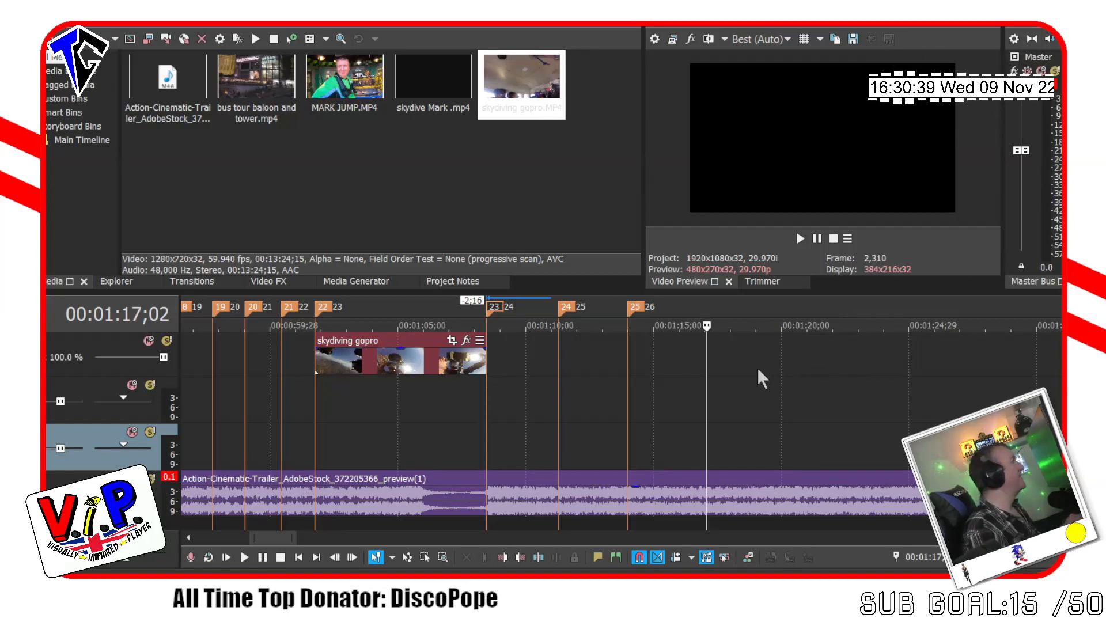
pyautogui.click(643, 380)
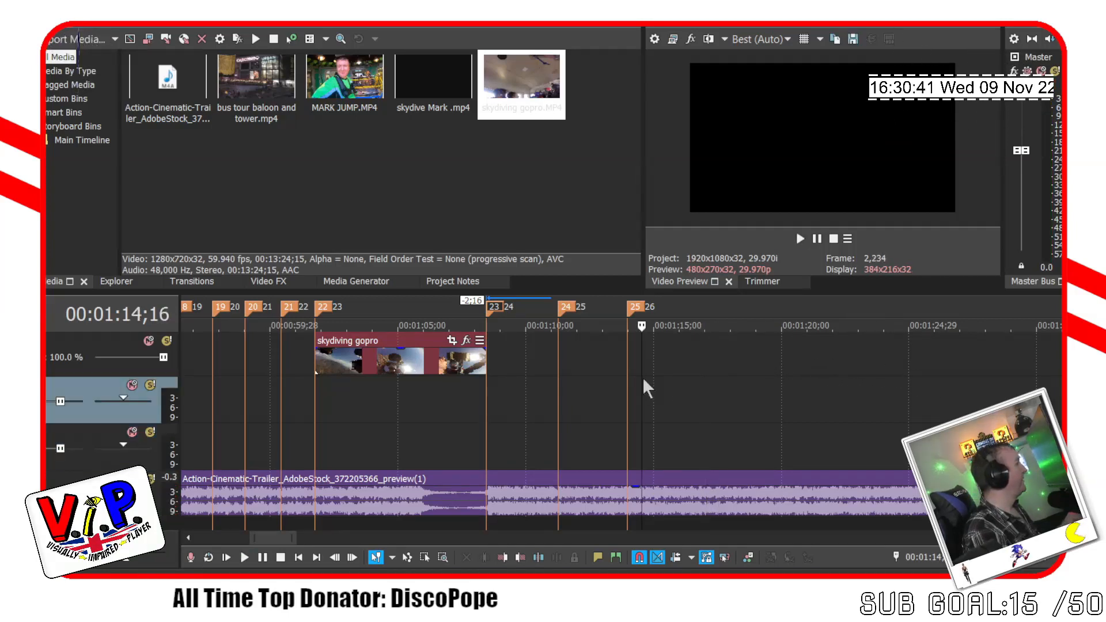
pyautogui.press('space')
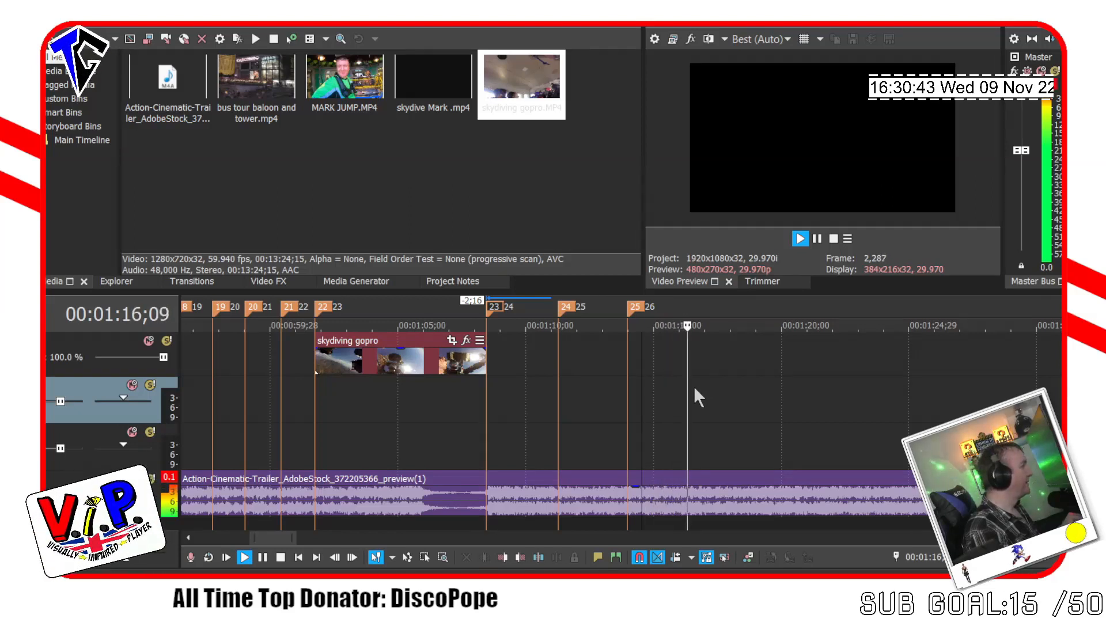
pyautogui.press('space')
pyautogui.click(618, 395)
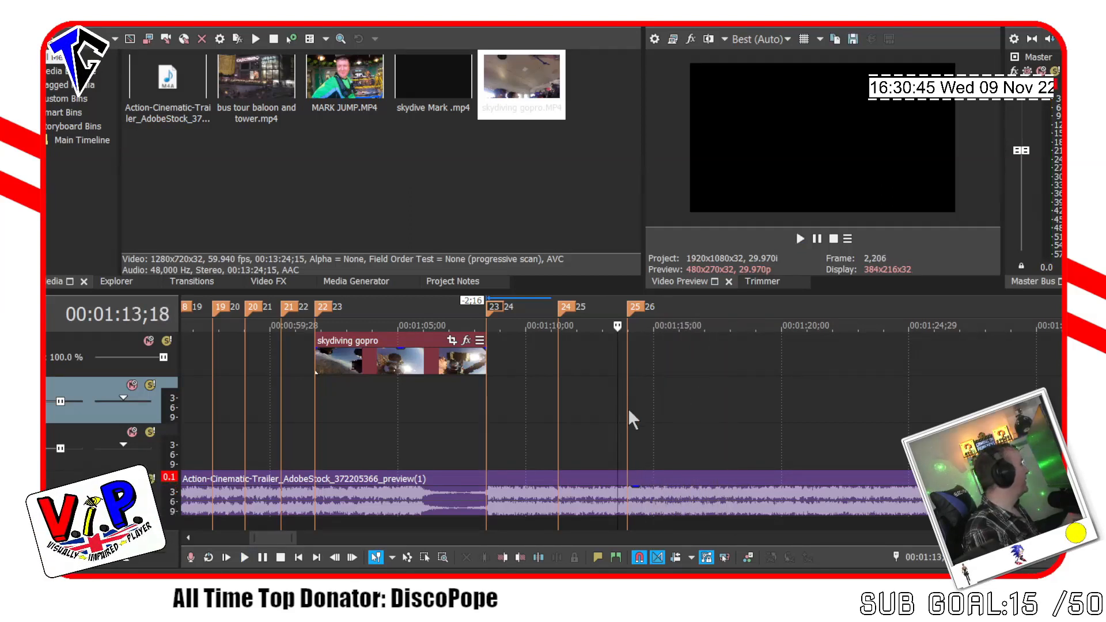
pyautogui.press('space')
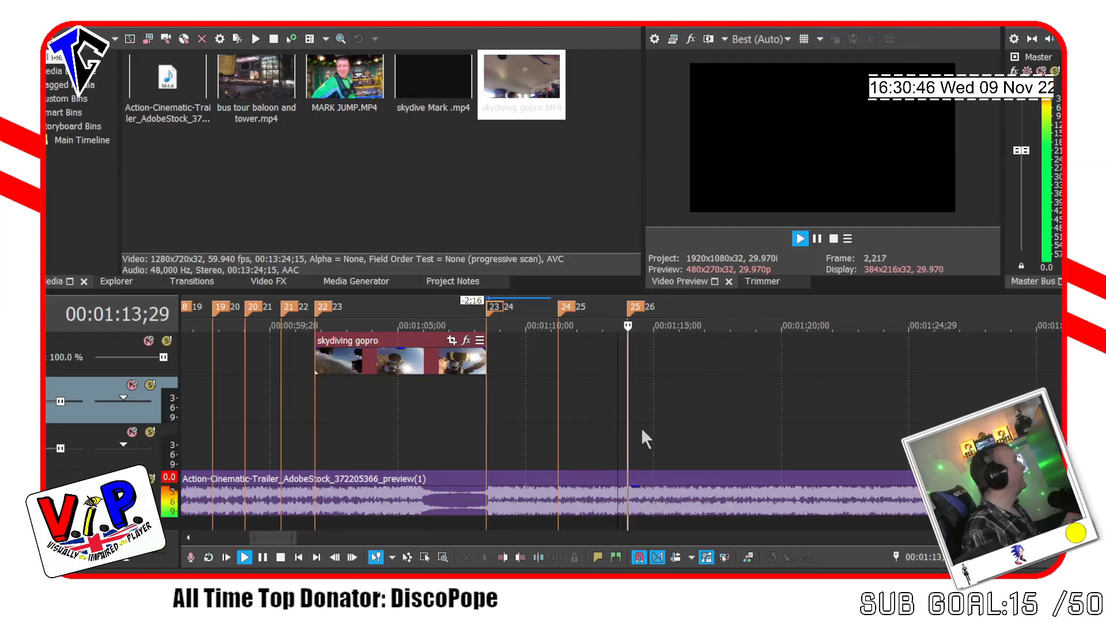
pyautogui.click(697, 391)
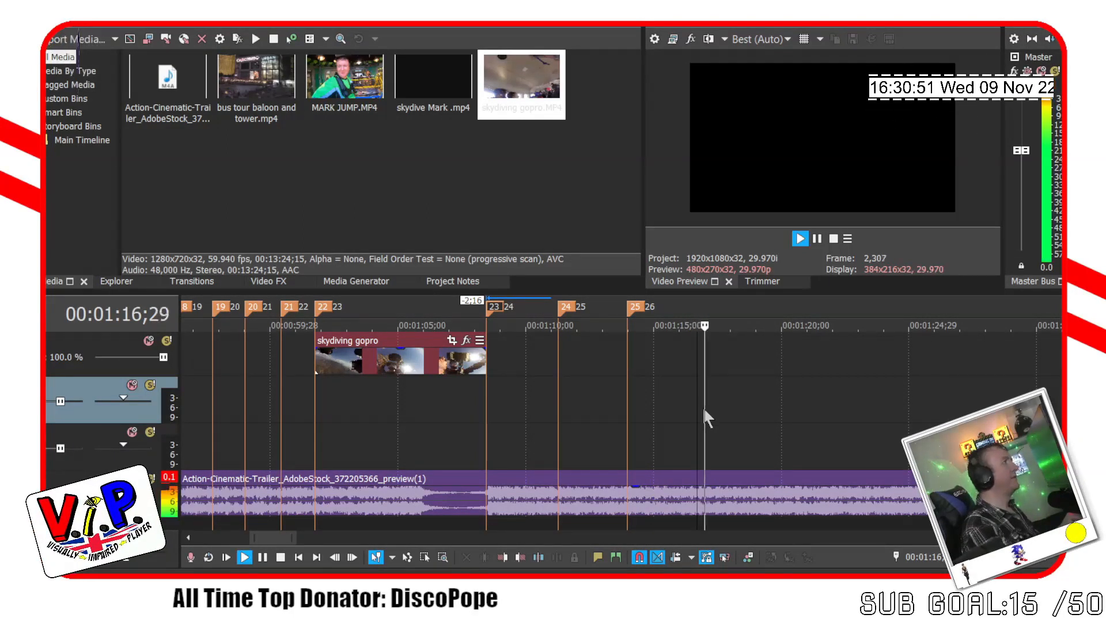
pyautogui.press('space')
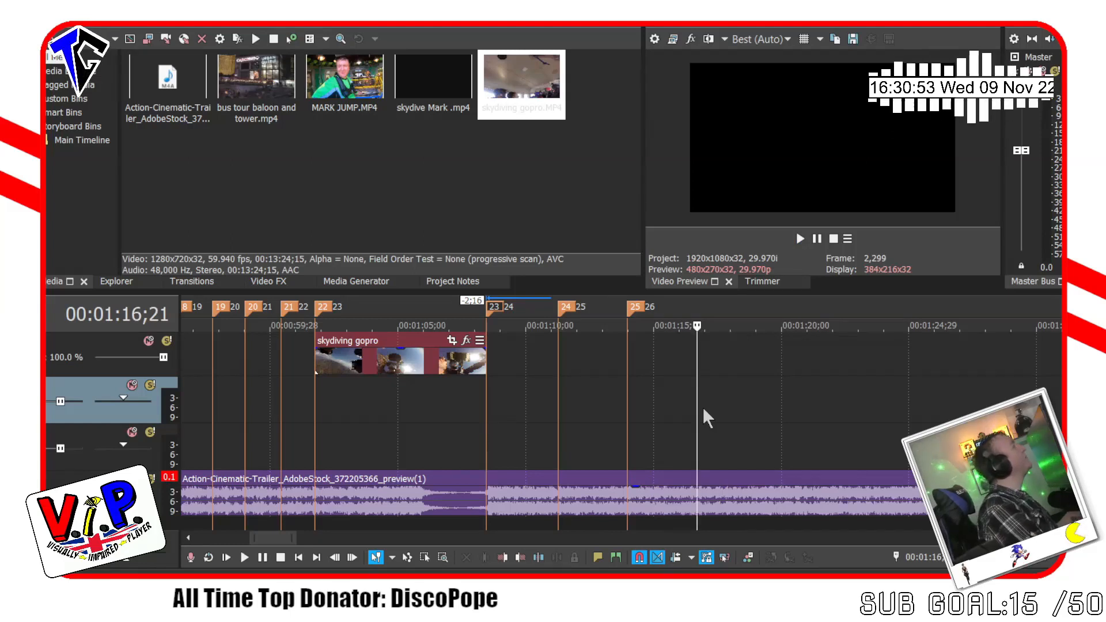
pyautogui.write('m27')
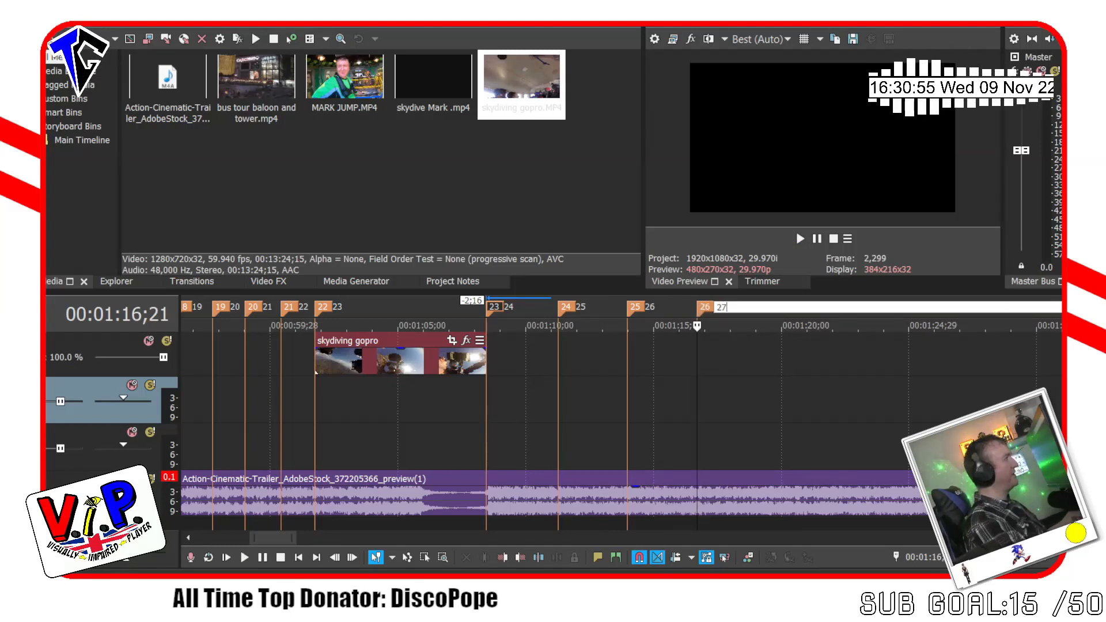
pyautogui.press('Return')
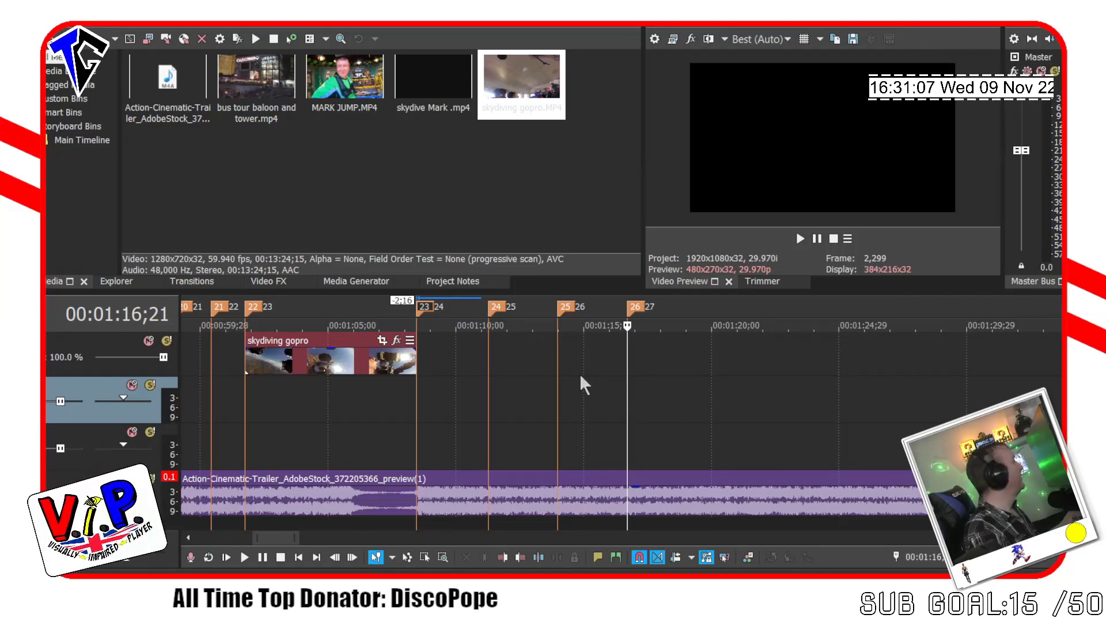
# Play the music repeatedly from 00:01:16;21 and from points up to 00:01:19;21 to locate the next beat.
pyautogui.press('space')
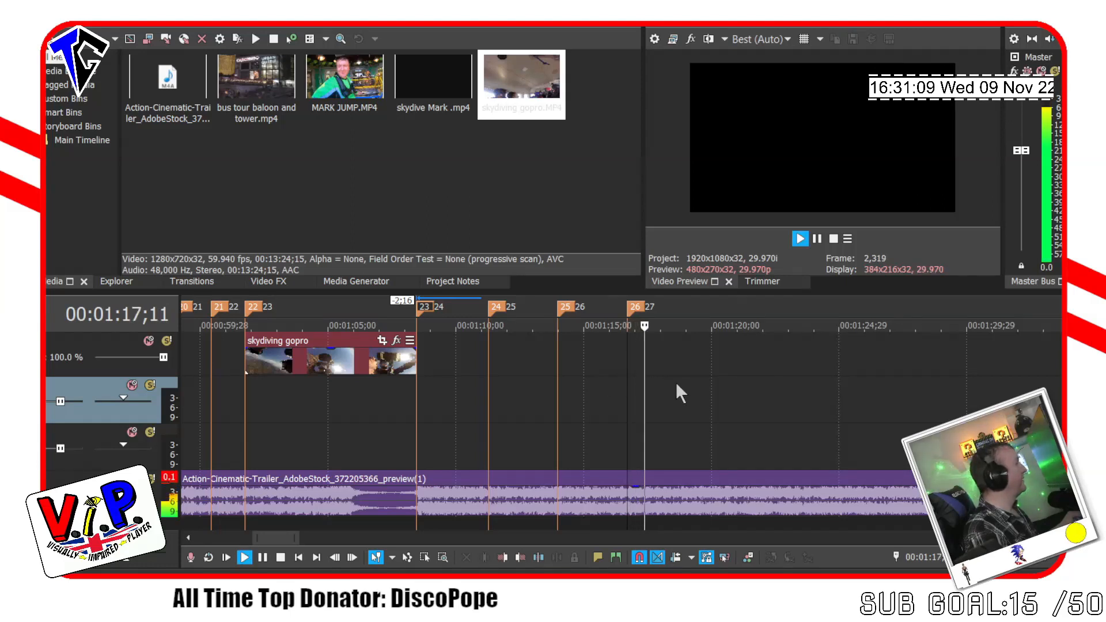
pyautogui.press('space')
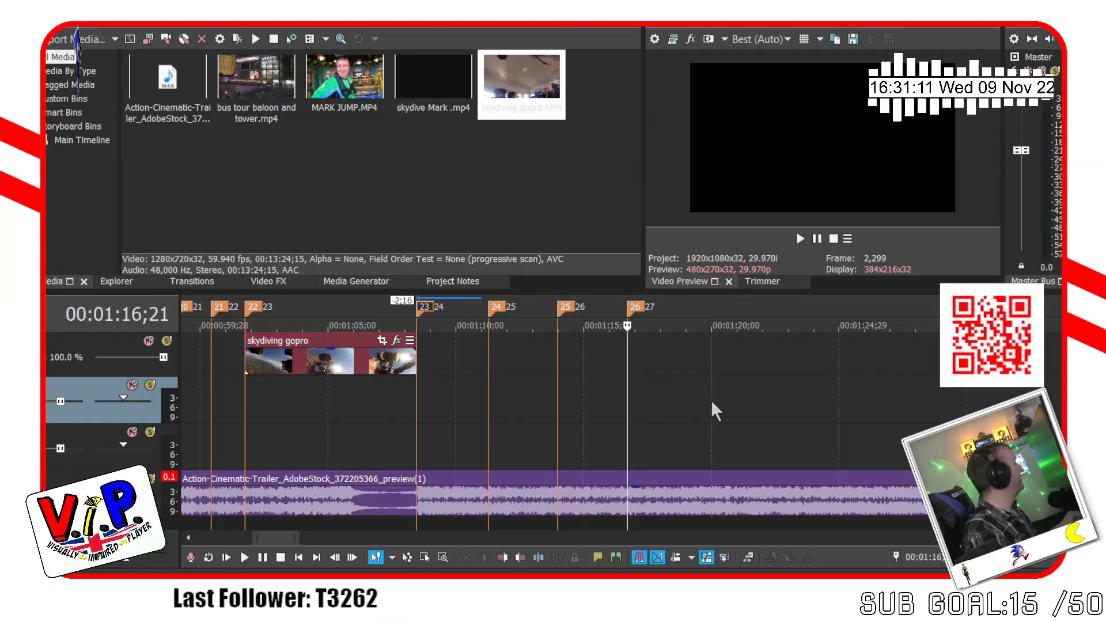
pyautogui.press('space')
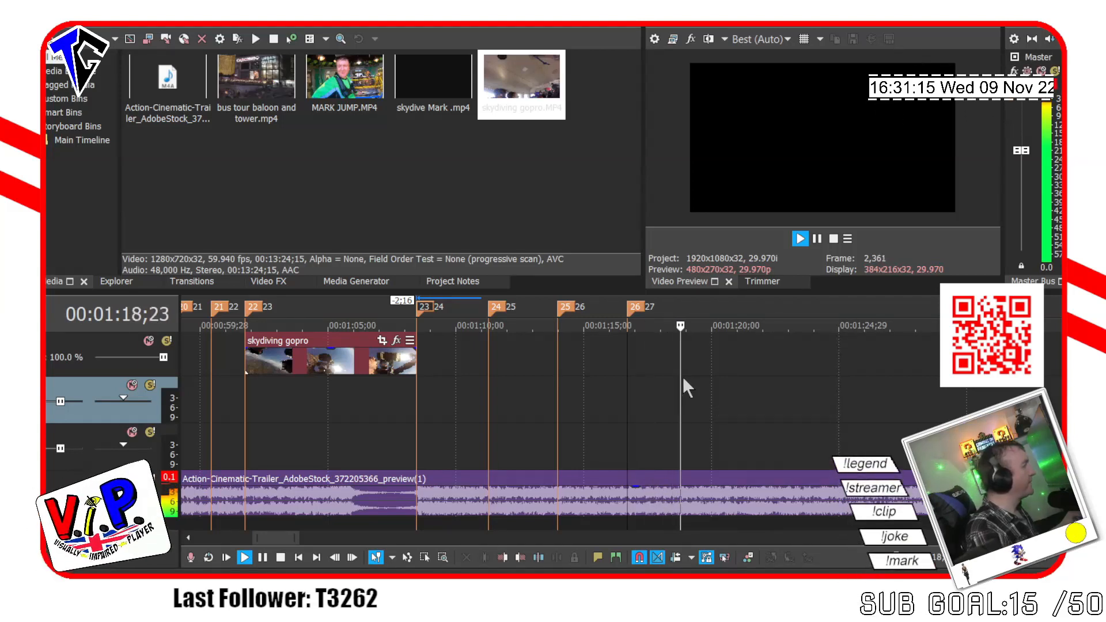
pyautogui.press('space')
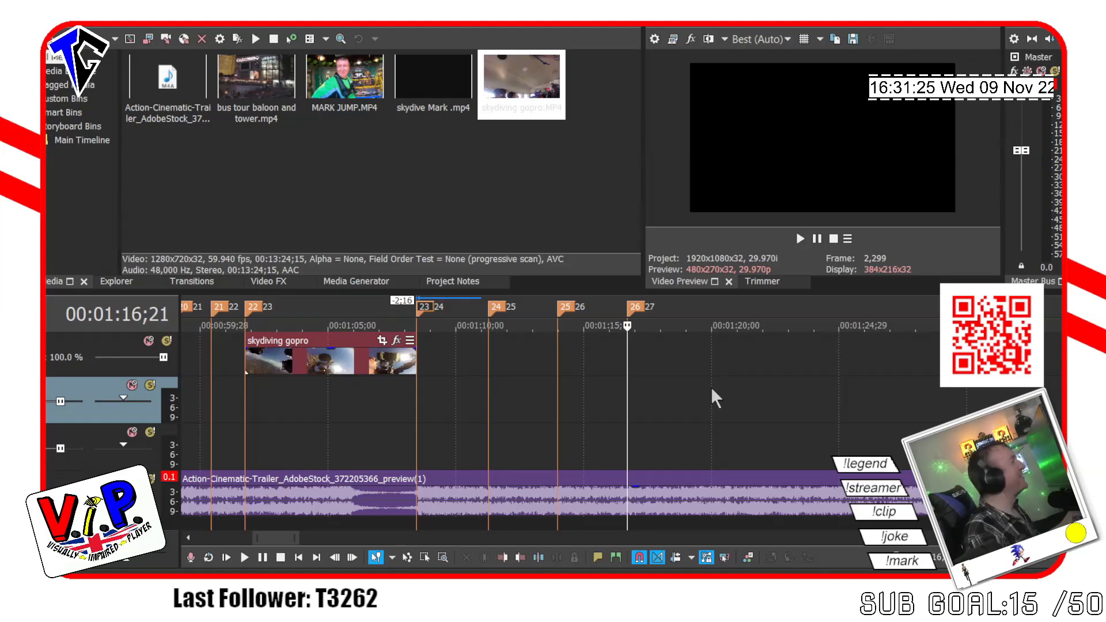
pyautogui.press('space')
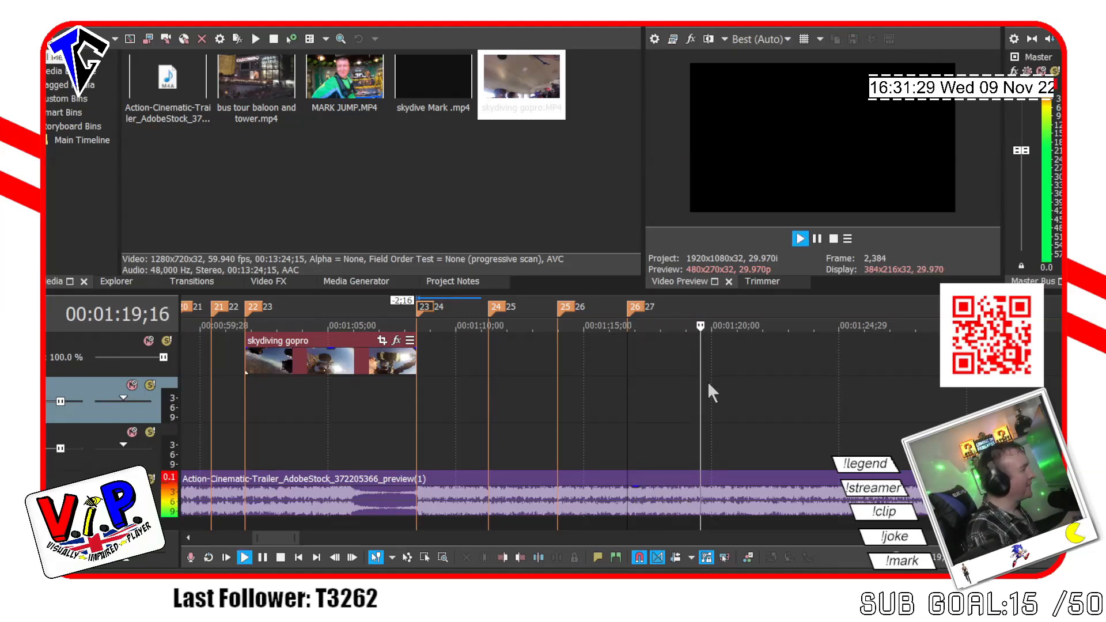
pyautogui.click(703, 382)
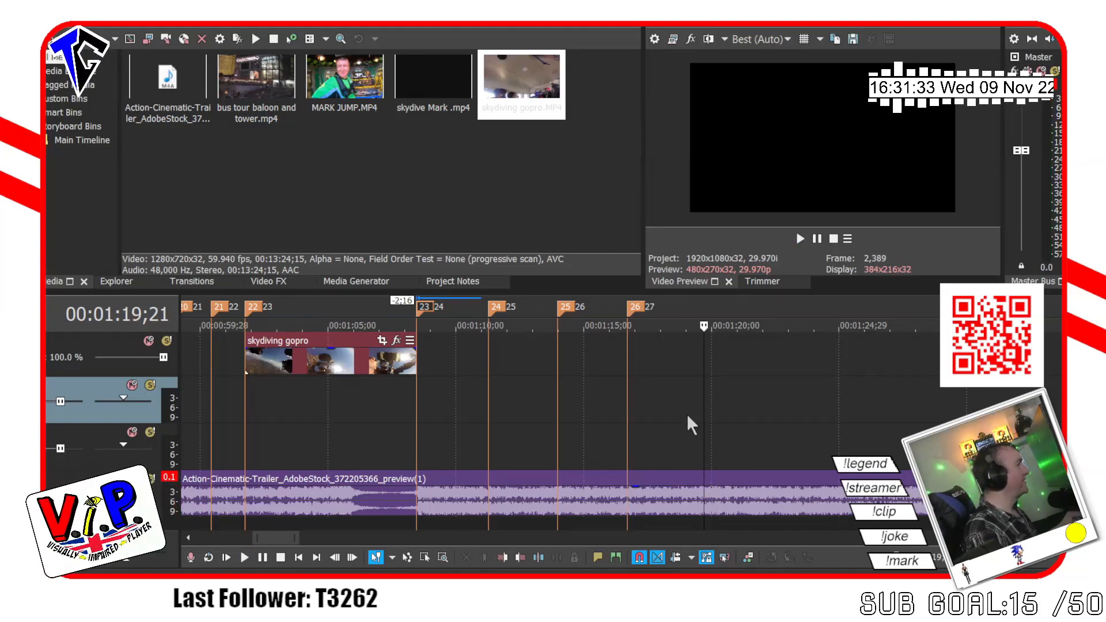
pyautogui.press('space')
pyautogui.press('space')
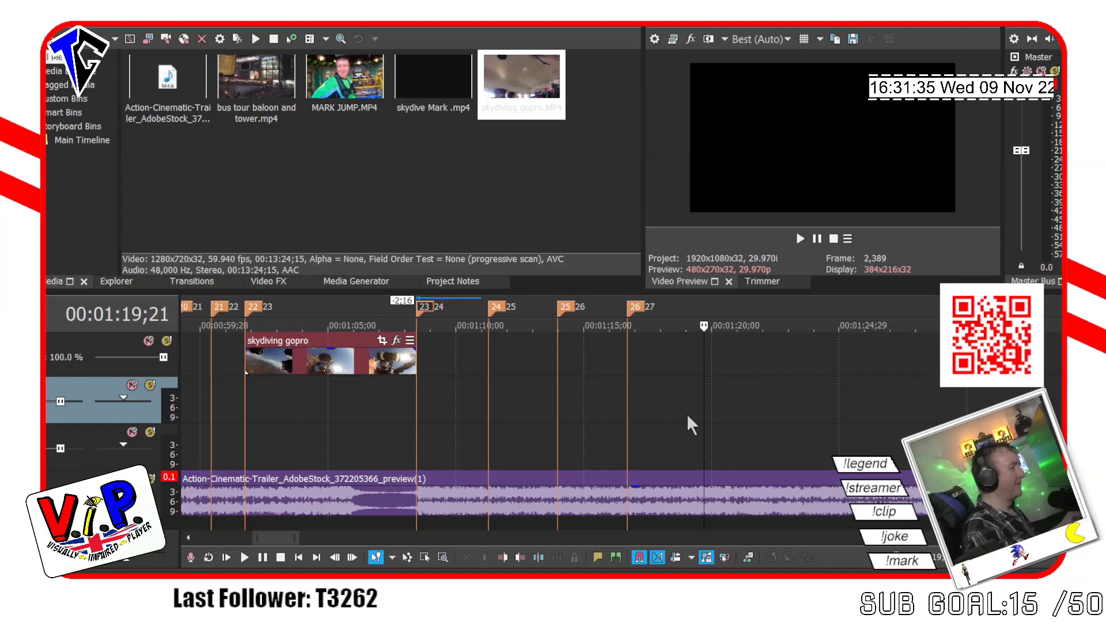
pyautogui.click(676, 383)
pyautogui.press('space')
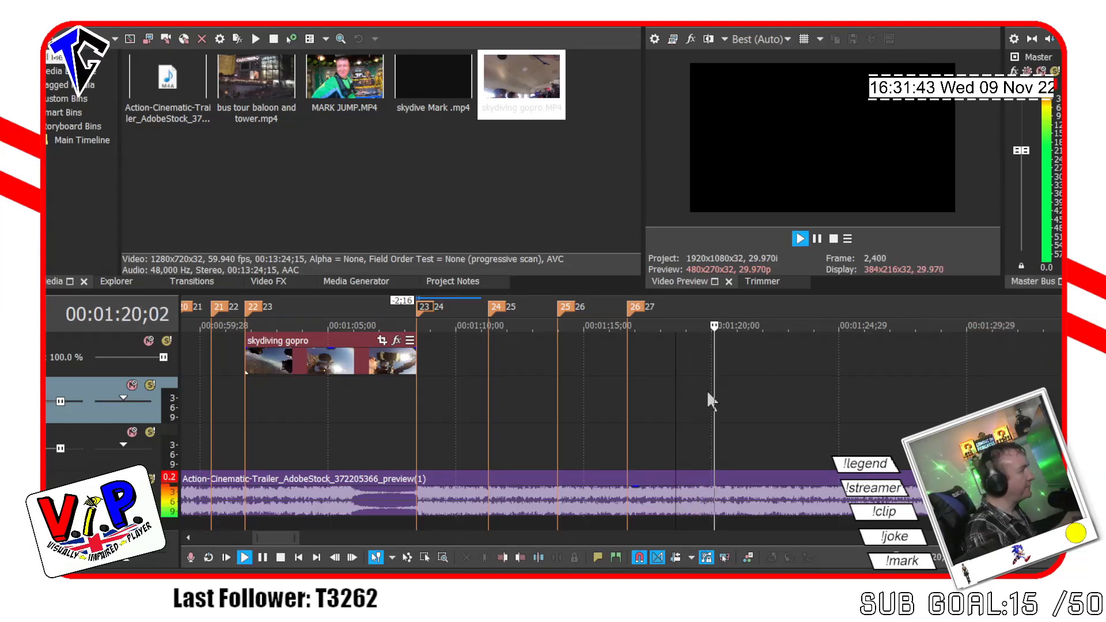
pyautogui.click(644, 383)
pyautogui.press('space')
pyautogui.press('space')
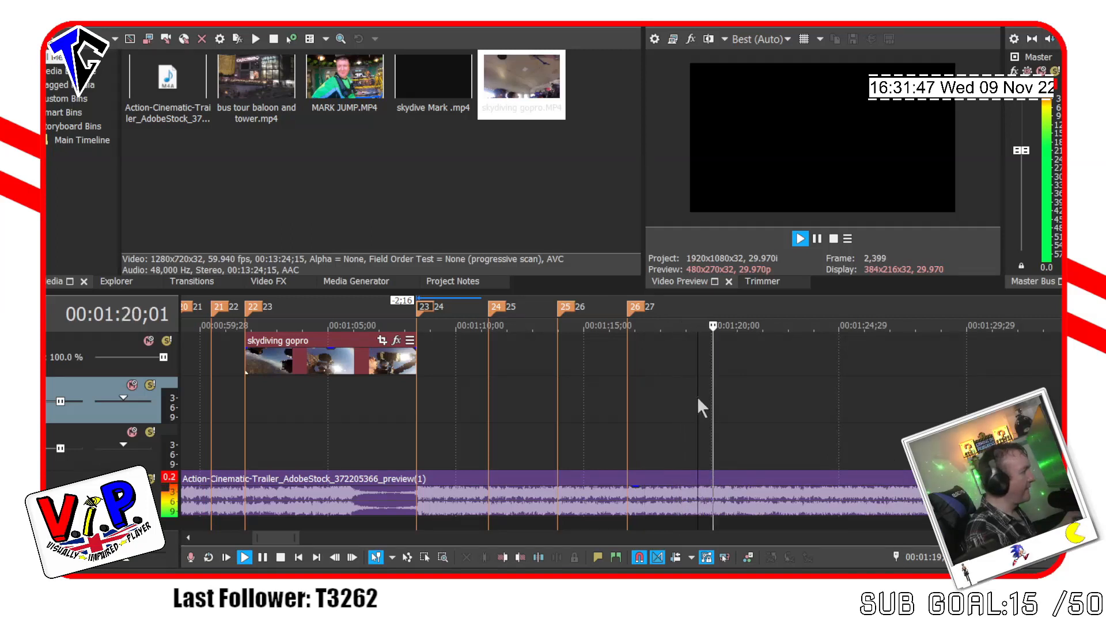
# Set the playhead to 00:01:19;14 and add a marker labelled 28 there.
pyautogui.click(698, 403)
pyautogui.press('space')
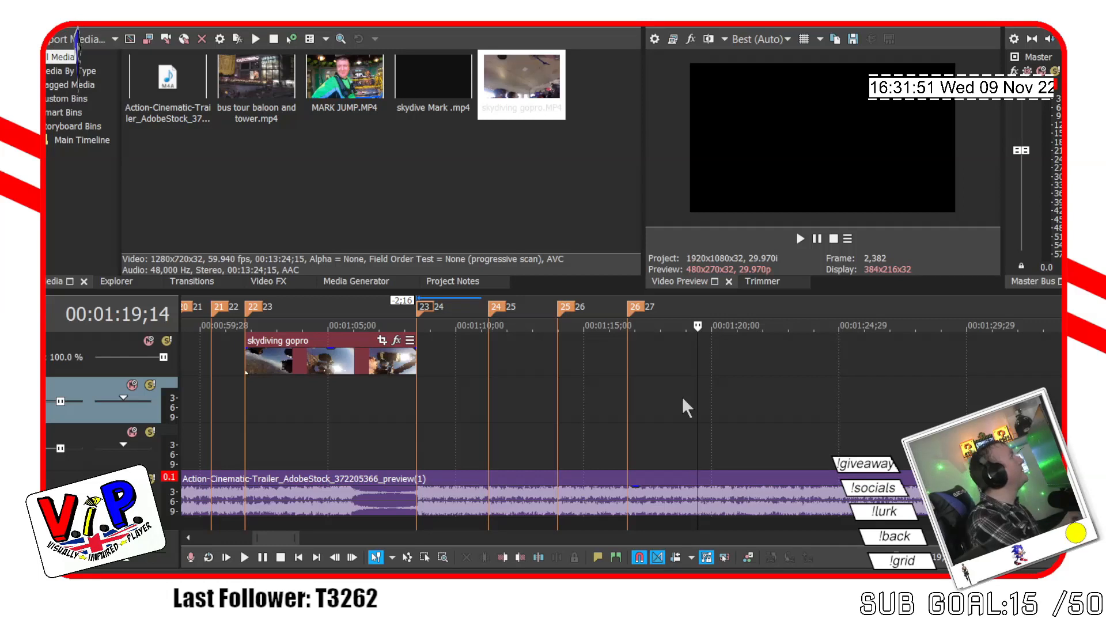
pyautogui.write('m28')
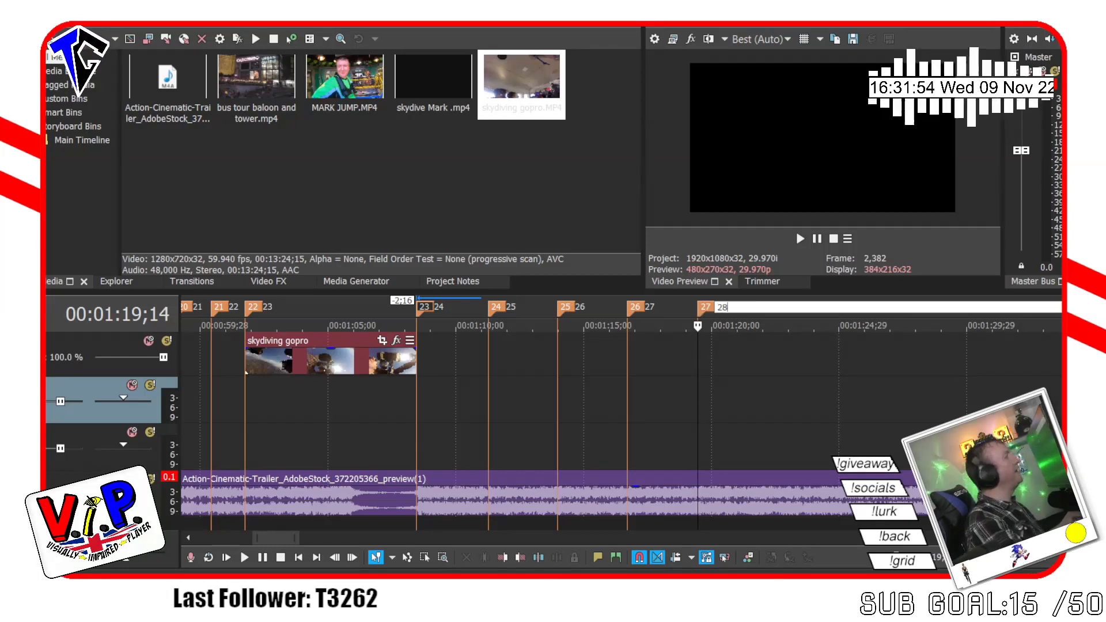
pyautogui.press('Return')
# Play on from the marker labelled 28 and add a marker labelled 29 on the beat at 00:01:22;07.
pyautogui.press('space')
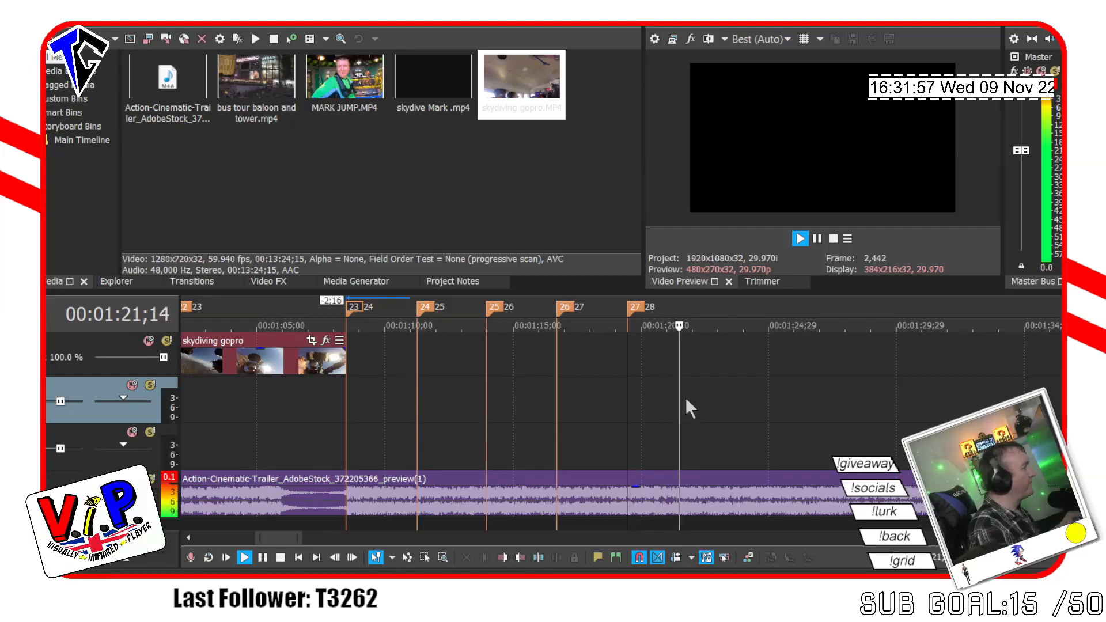
pyautogui.click(698, 396)
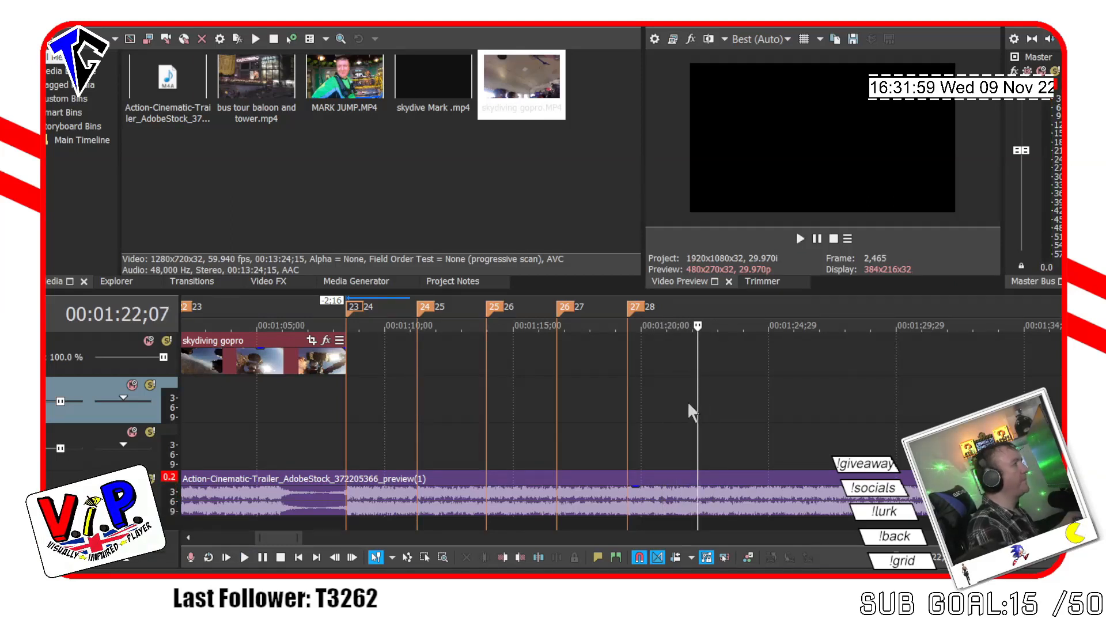
pyautogui.press('space')
pyautogui.write('m')
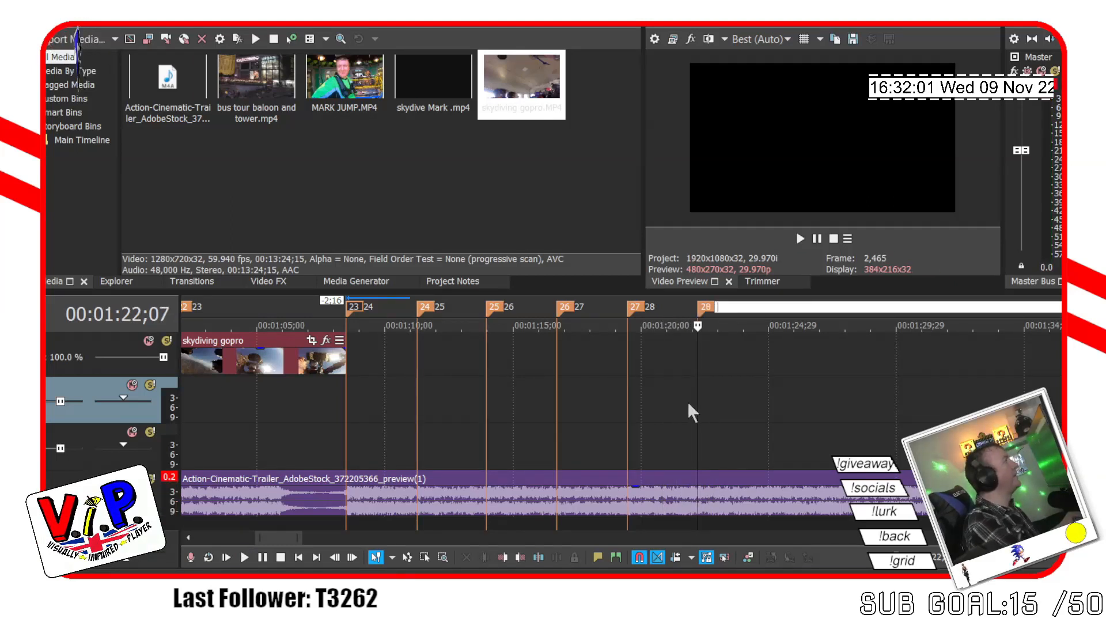
pyautogui.write('29')
pyautogui.press('Return')
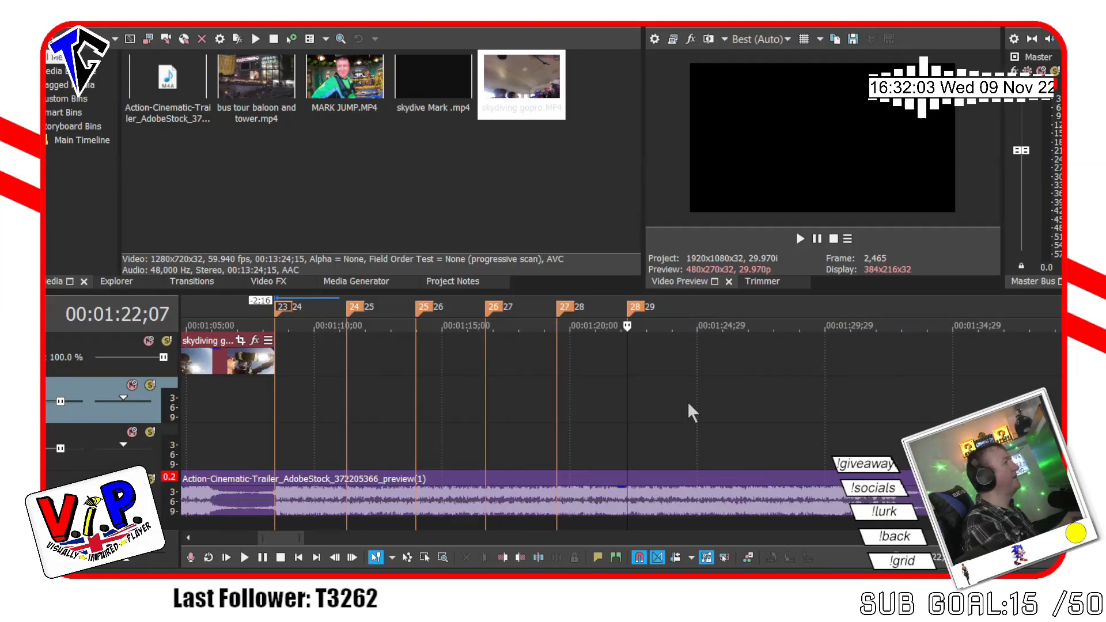
# Play on from the marker labelled 29, check the beat at 00:01:25;00, and add a marker labelled 30 there.
pyautogui.press('space')
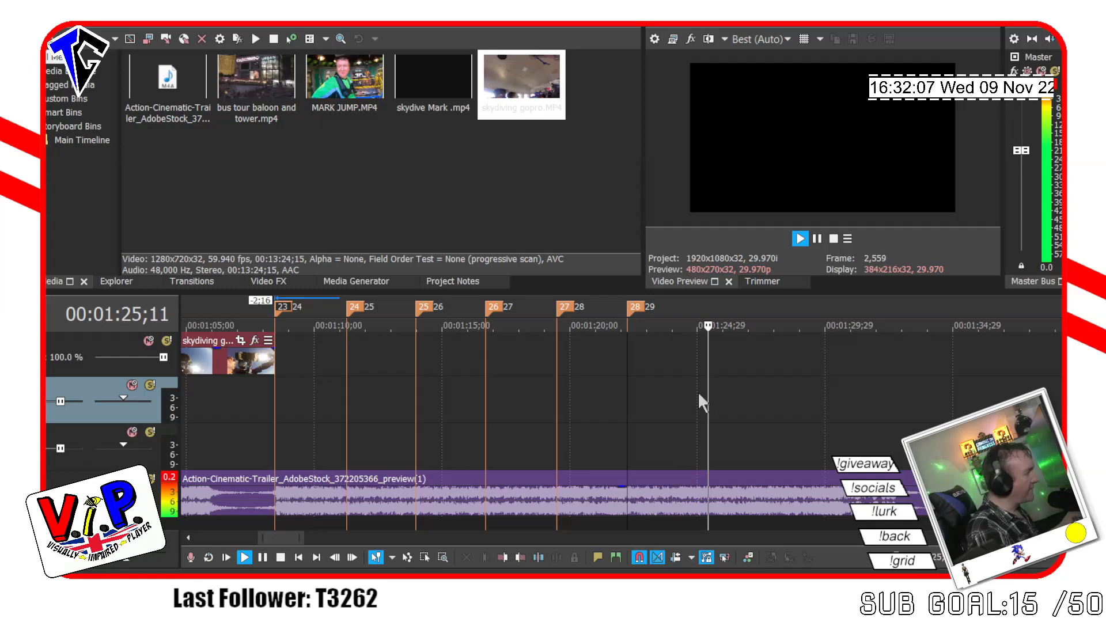
pyautogui.click(698, 394)
pyautogui.press('space')
pyautogui.press('space')
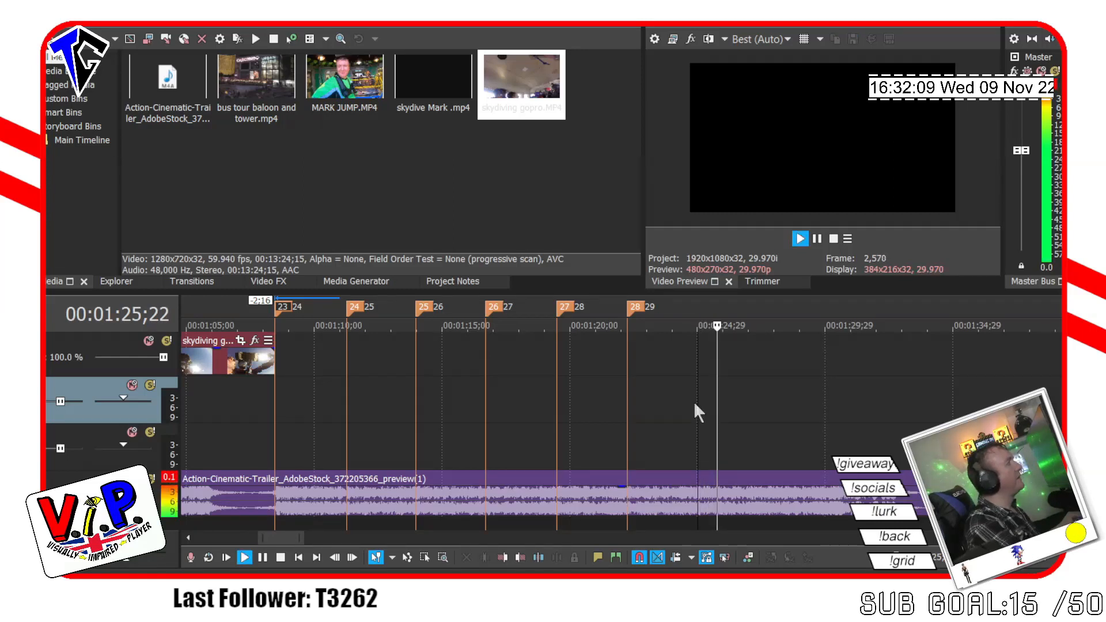
pyautogui.press('space')
pyautogui.write('m3')
pyautogui.write('0')
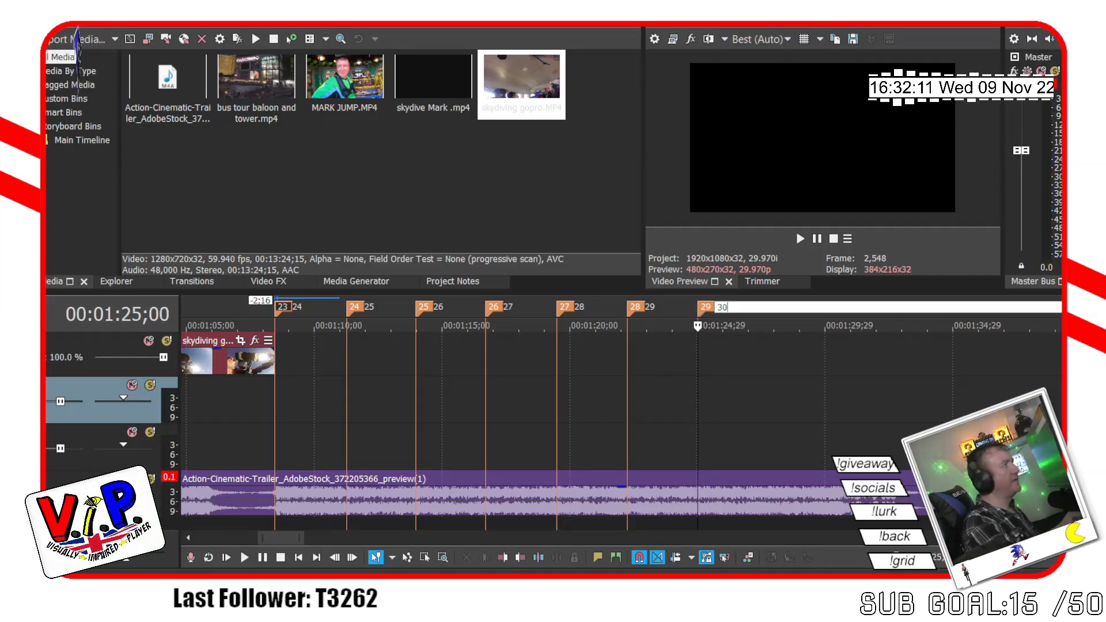
pyautogui.press('Return')
# Play the music on from the marker labelled 30 and preview the jump clip on the timeline.
pyautogui.press('space')
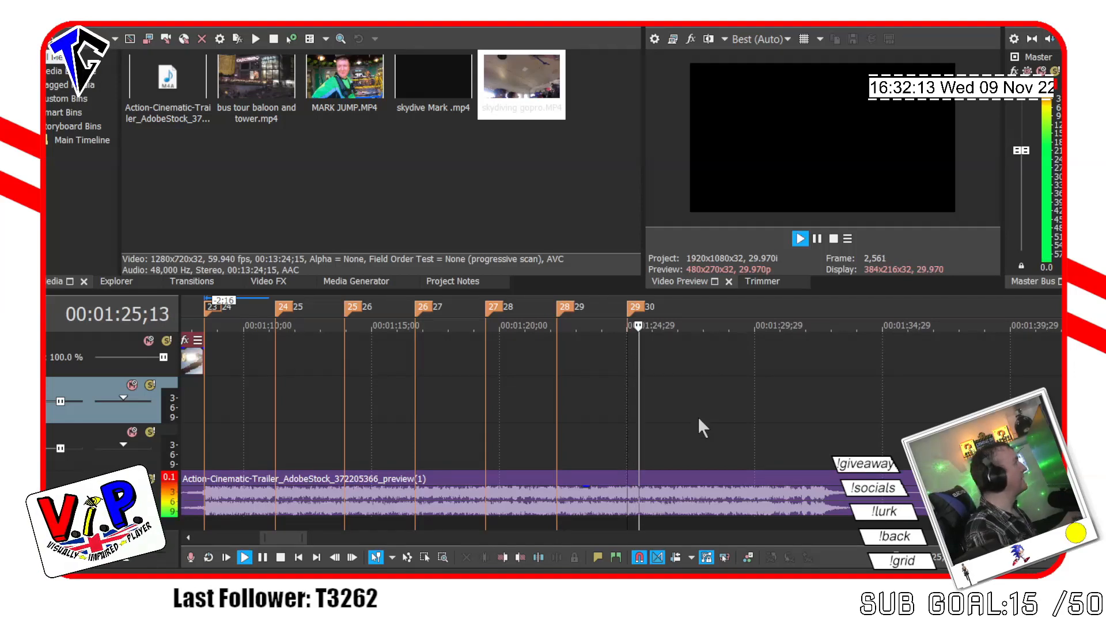
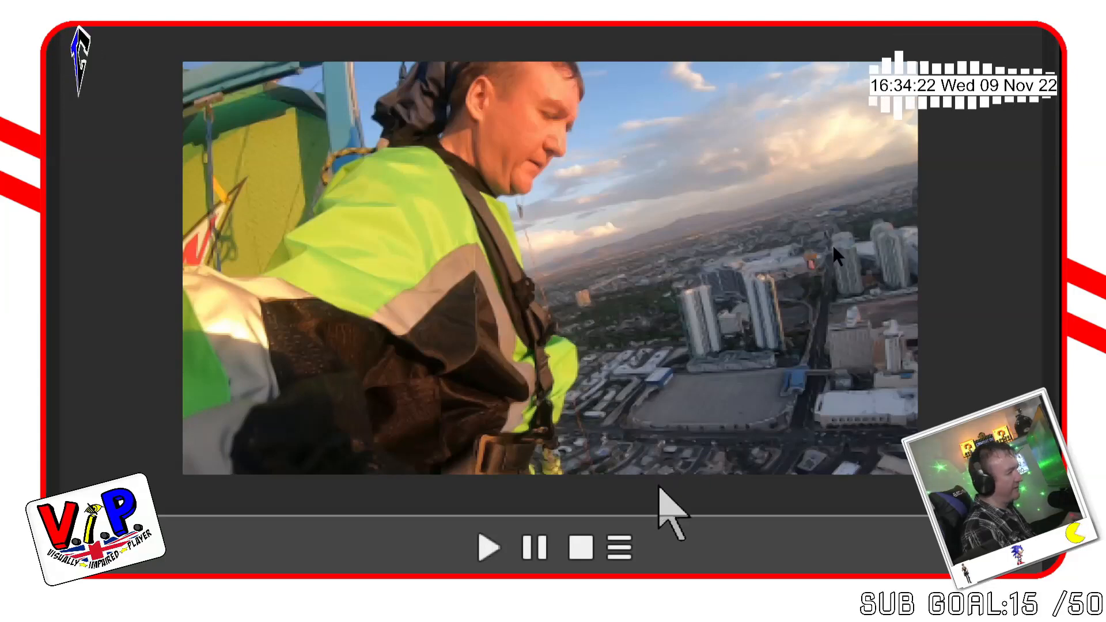
pyautogui.press('space')
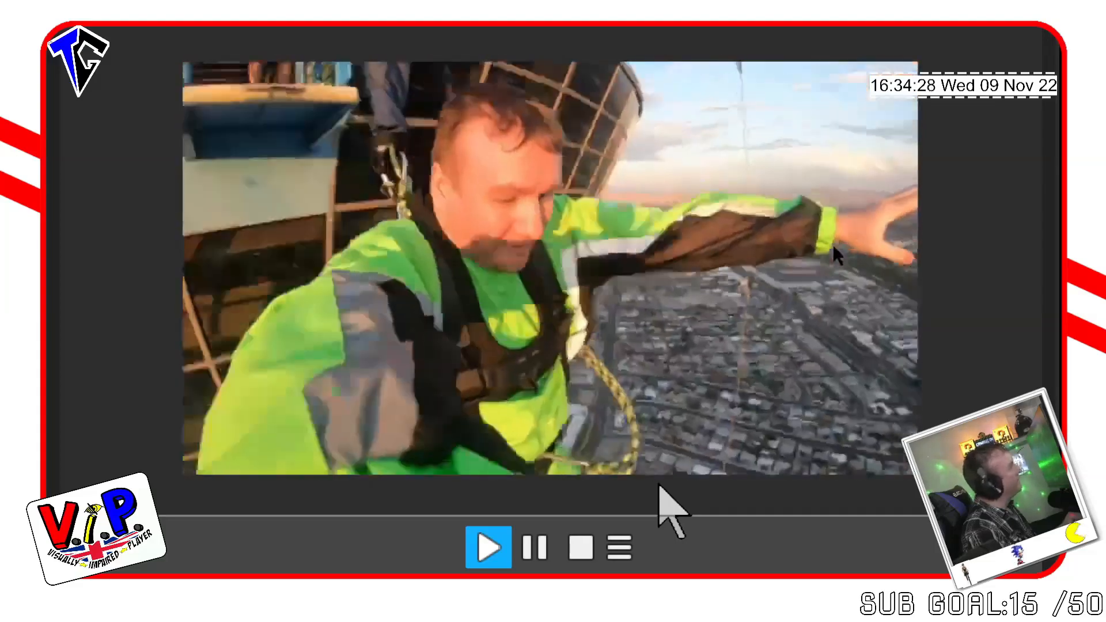
pyautogui.press('space')
pyautogui.press('super+minus')
pyautogui.press('super+minus')
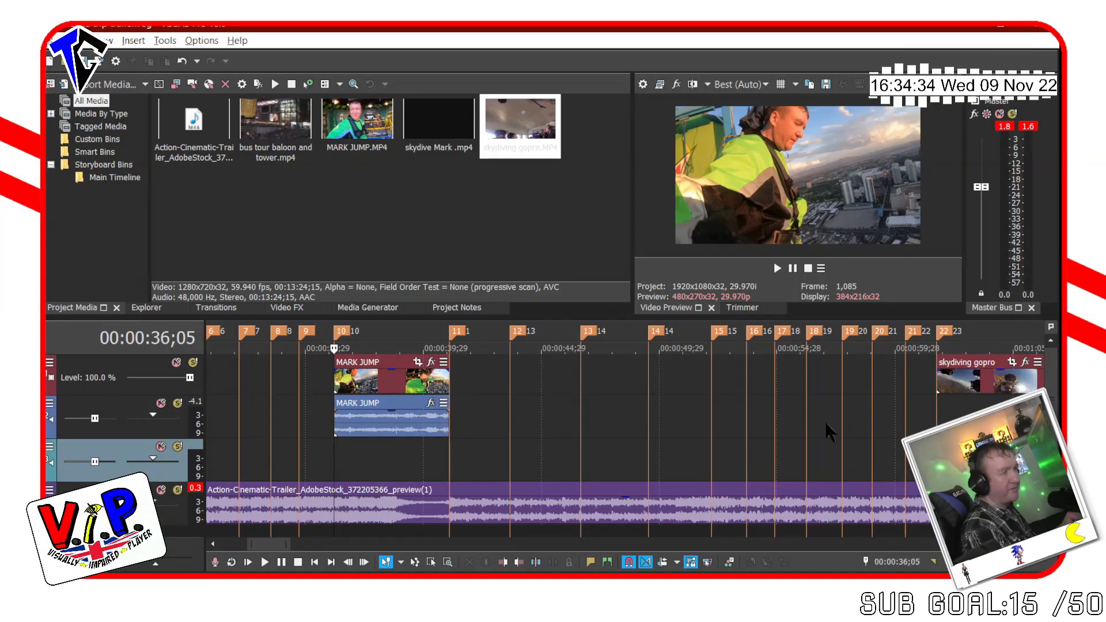
# Check the skydiving gopro clip frame by frame back from 00:01:05;21, return to its start at 00:01:01;23 and play from there.
pyautogui.click(1031, 418)
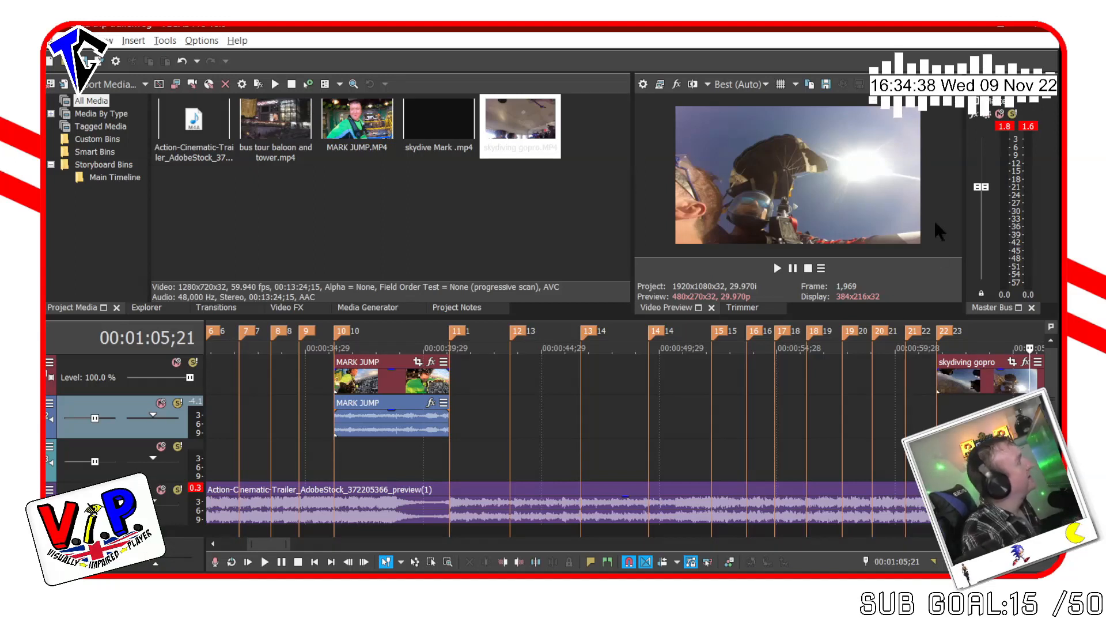
pyautogui.press('Left')
pyautogui.press('Left')
pyautogui.press('Left')
pyautogui.press('Left')
pyautogui.press('Left')
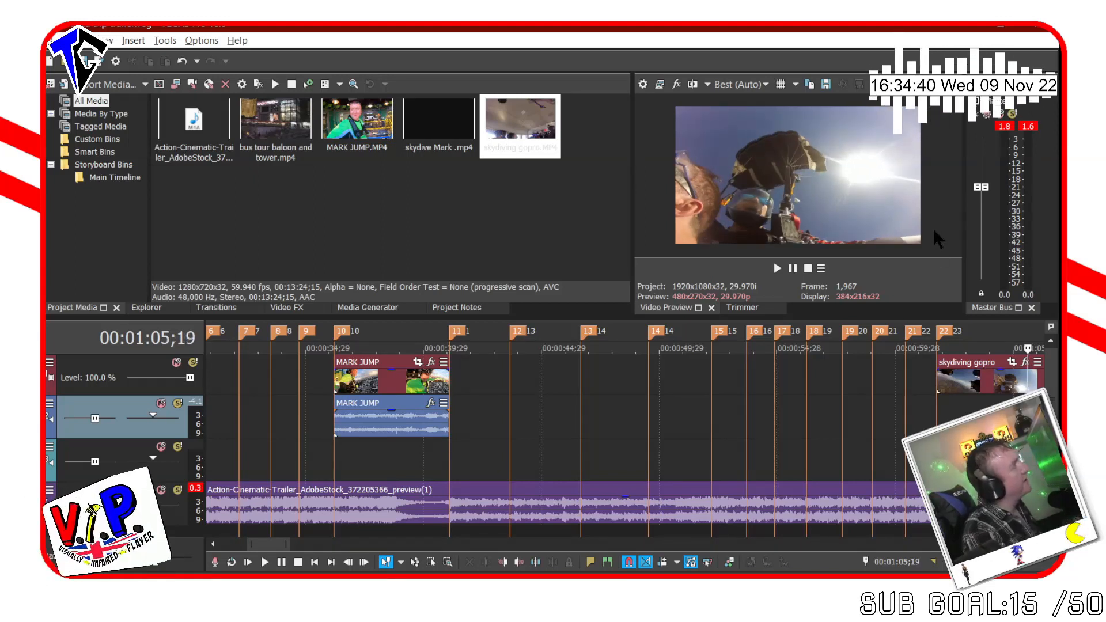
pyautogui.press('Left')
pyautogui.press('Left')
pyautogui.press('Left')
pyautogui.press('Left')
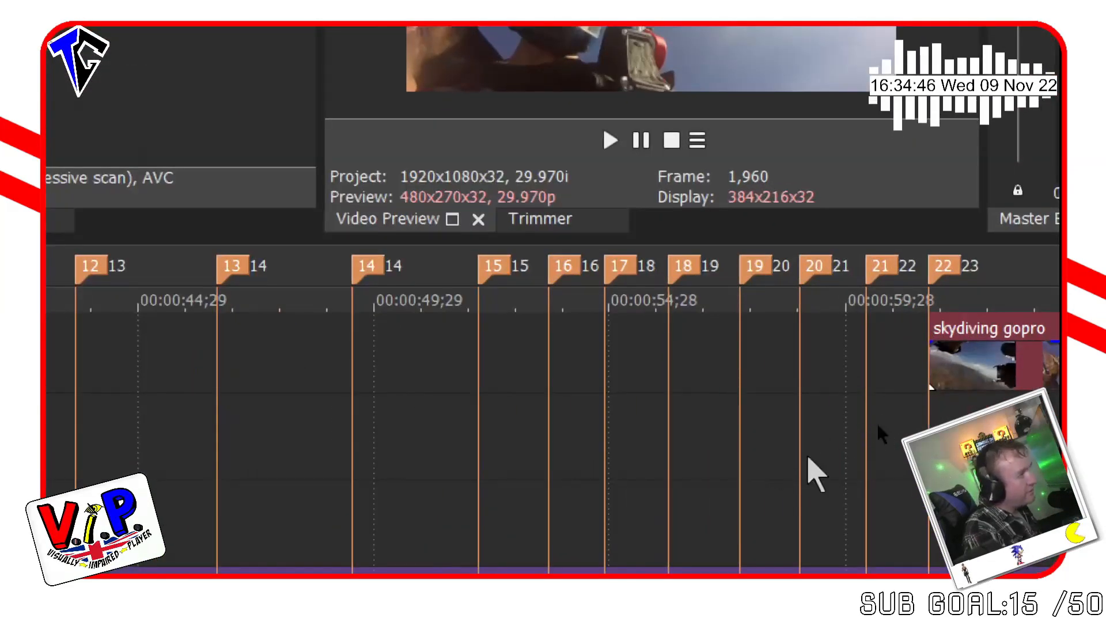
pyautogui.hotkey('ctrl', 'Left')
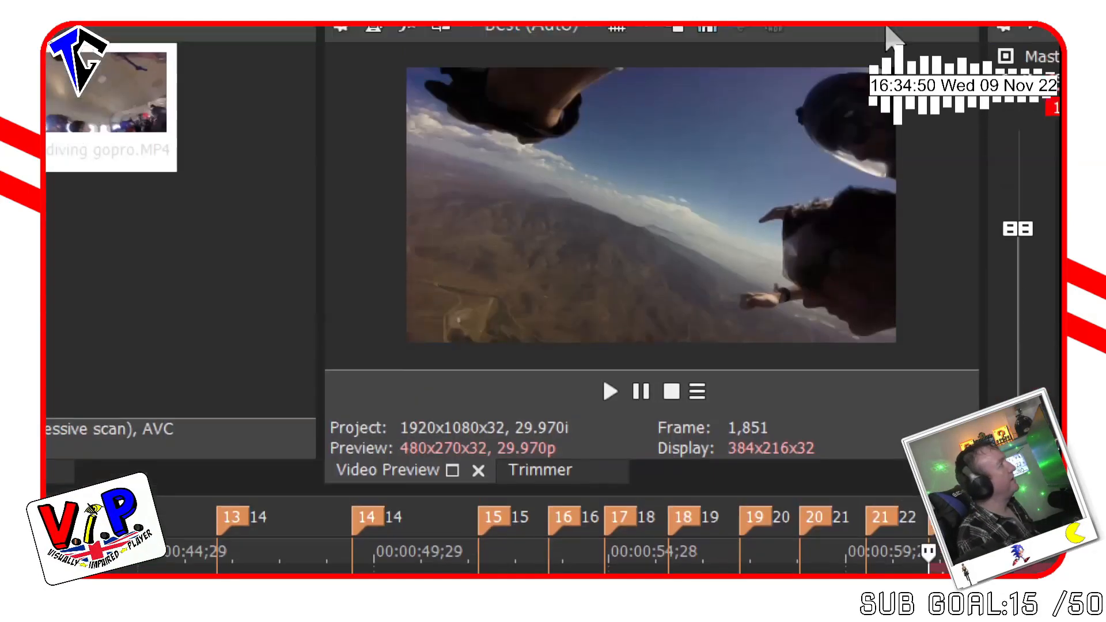
pyautogui.press('Left')
pyautogui.press('Right')
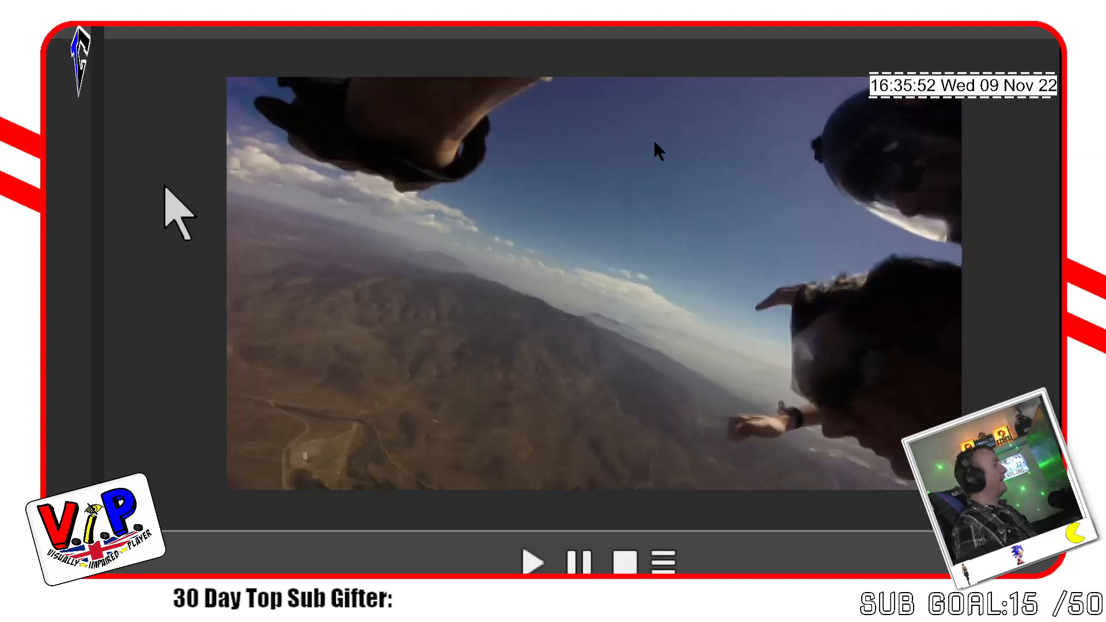
pyautogui.press('space')
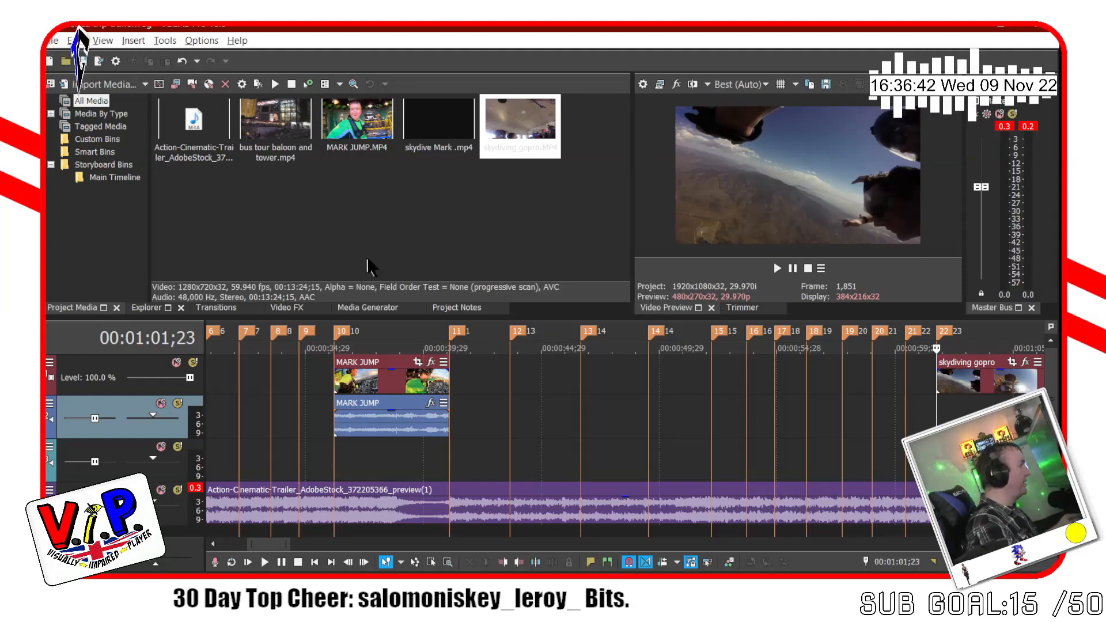
# Look over the marked gaps on the timeline before and after the skydiving gopro clip, up to the marker labelled 30.
pyautogui.hscroll(-5, 404, 393)
pyautogui.hscroll(-5, 403, 393)
pyautogui.hscroll(5, 402, 395)
pyautogui.hscroll(10, 401, 395)
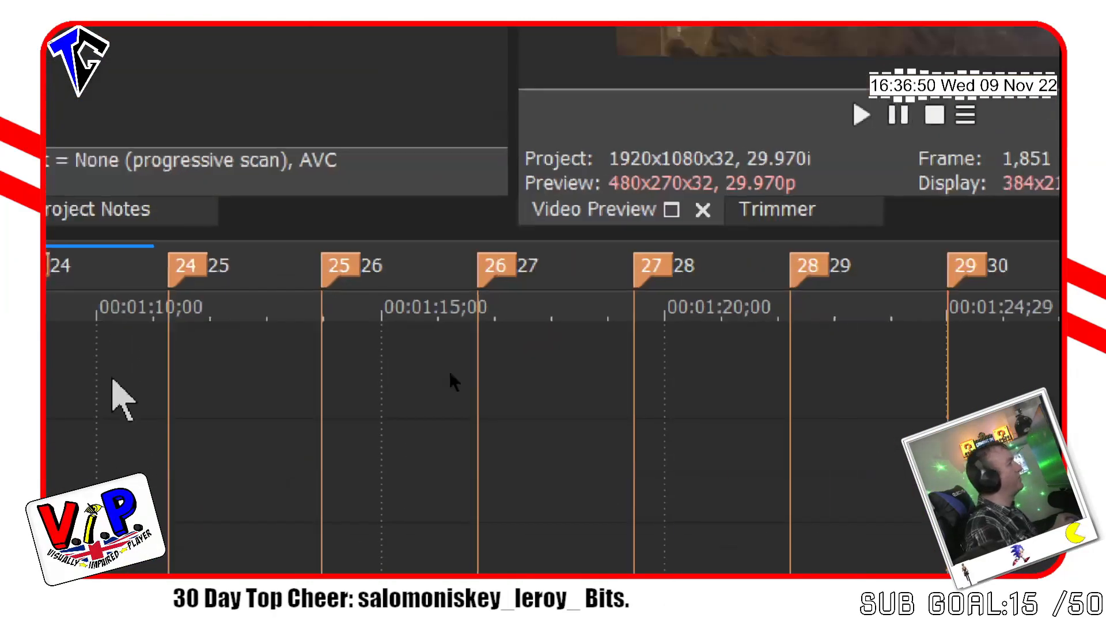
pyautogui.hscroll(-10, 501, 398)
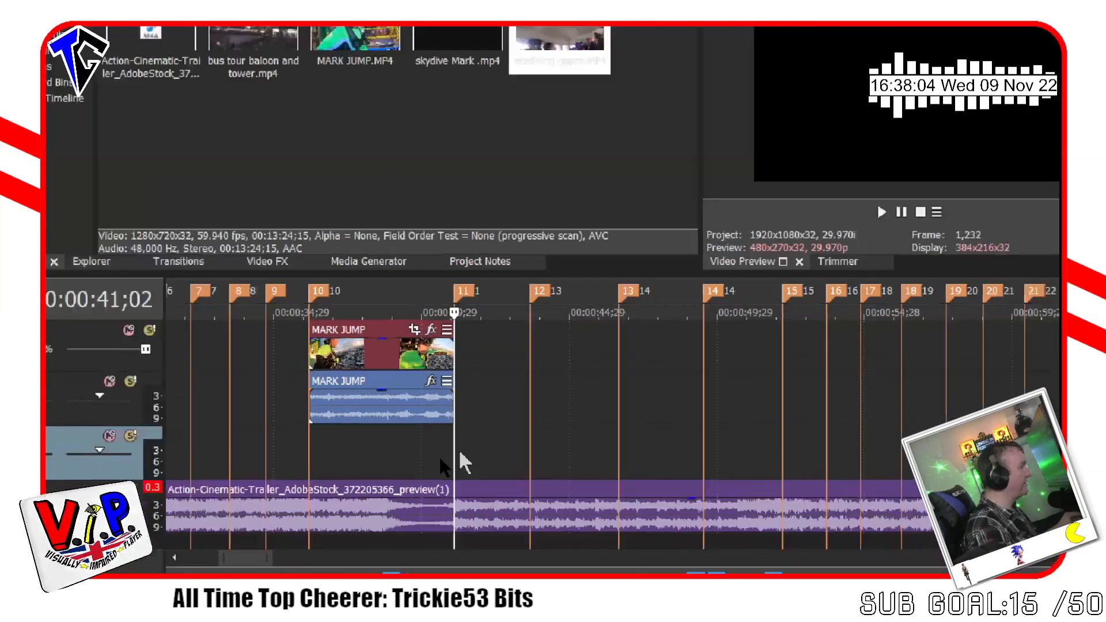
# Switch to File Explorer to check the skydive hand cam folder, and return to VEGAS to select the 00:04:04;14 skydive video in the project media.
pyautogui.hotkey('alt', 'Tab')
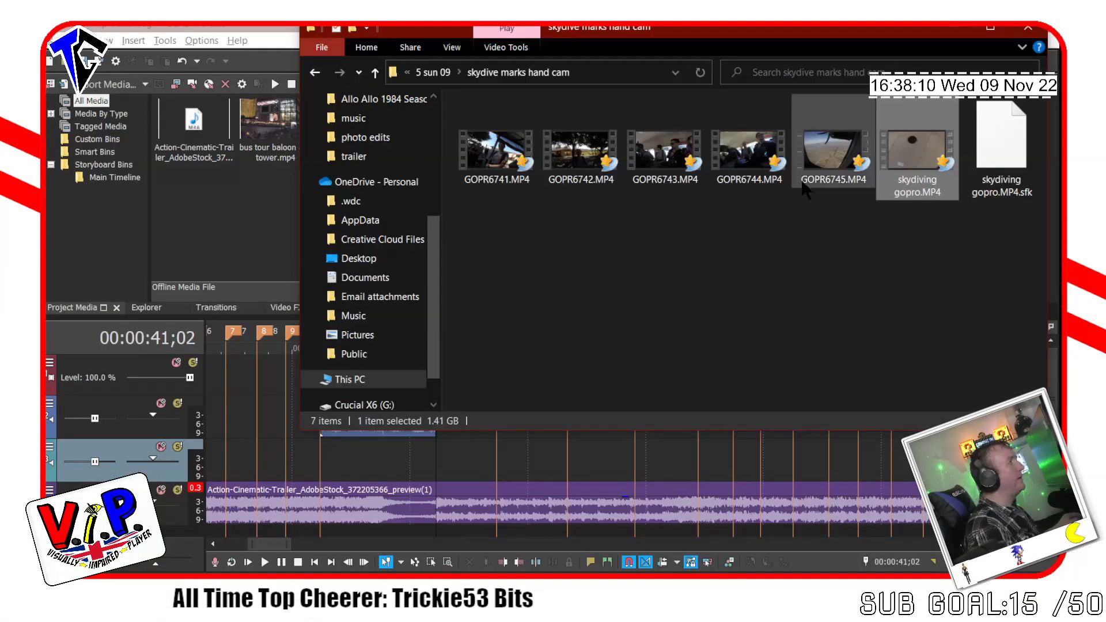
pyautogui.hotkey('alt', 'Left')
pyautogui.hotkey('alt', 'Right')
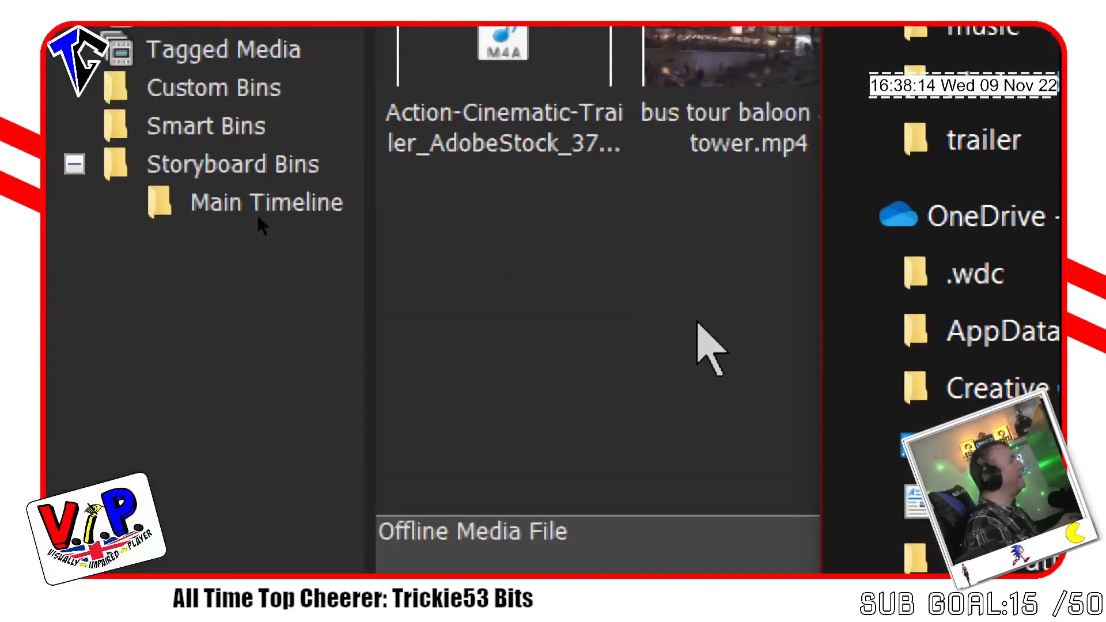
pyautogui.click(257, 215)
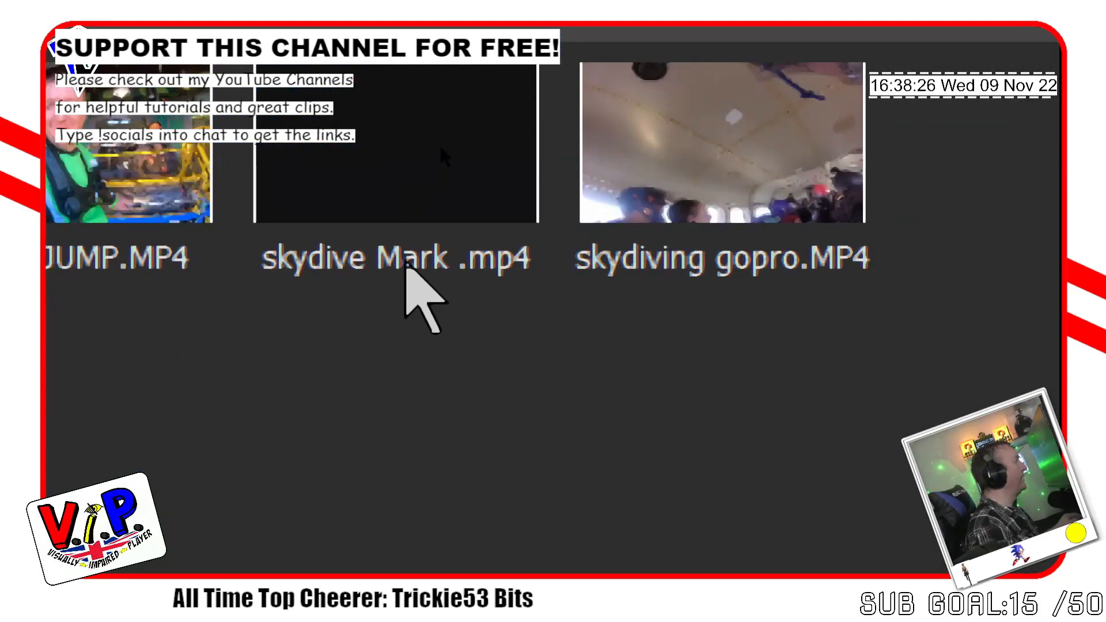
pyautogui.click(409, 265)
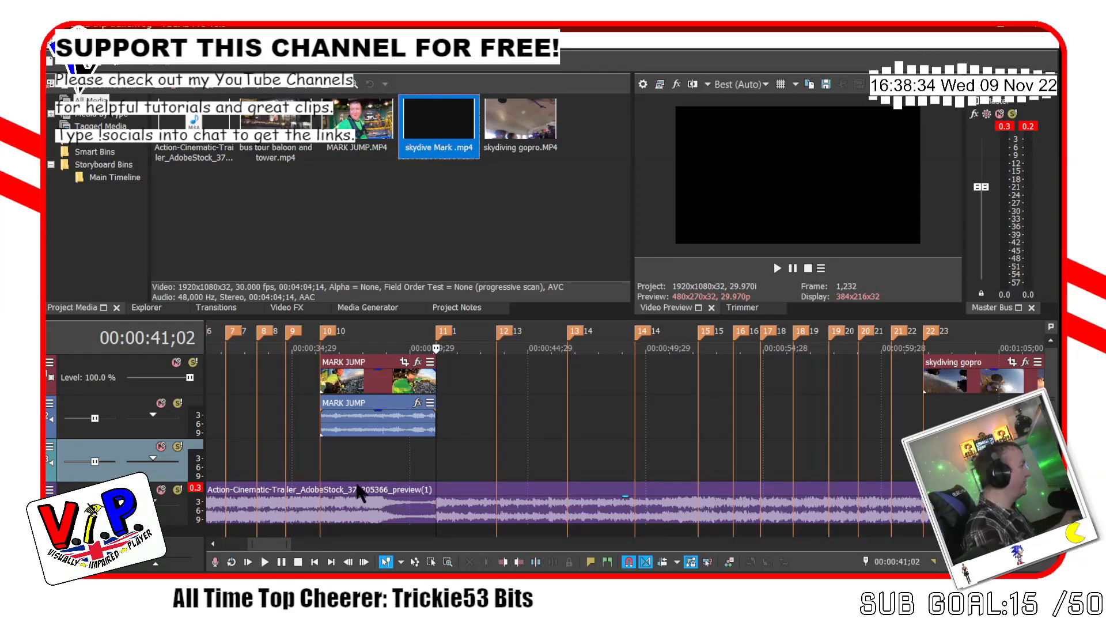
# Set the playhead to 00:00:08;01 and play the music through the bus tour clip past the marker labelled 2.
pyautogui.hscroll(-4, 360, 445)
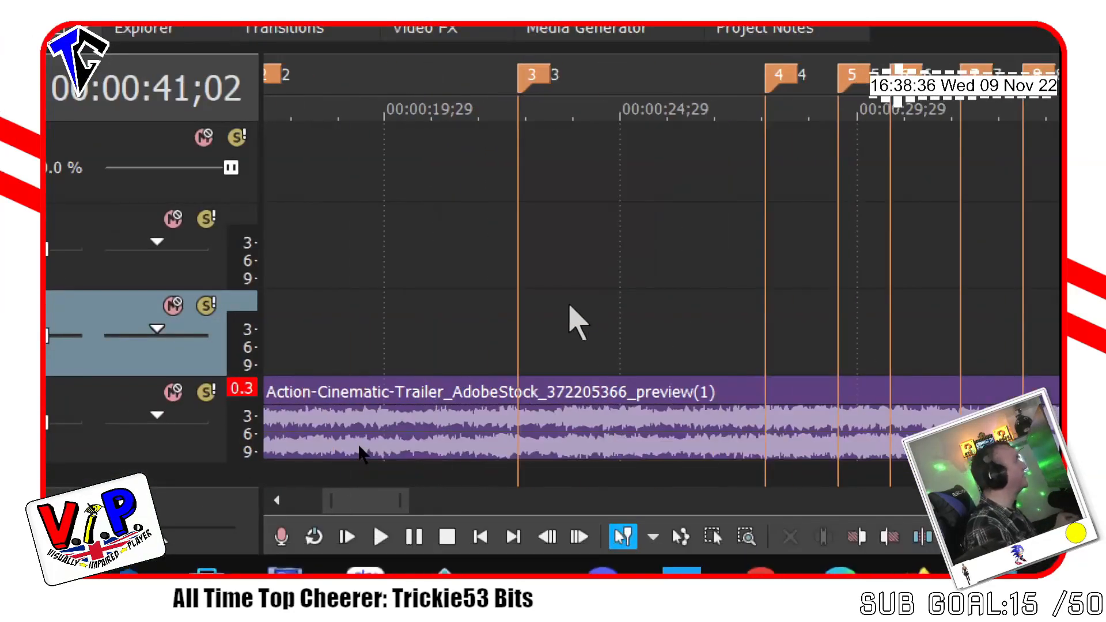
pyautogui.hscroll(-5, 576, 323)
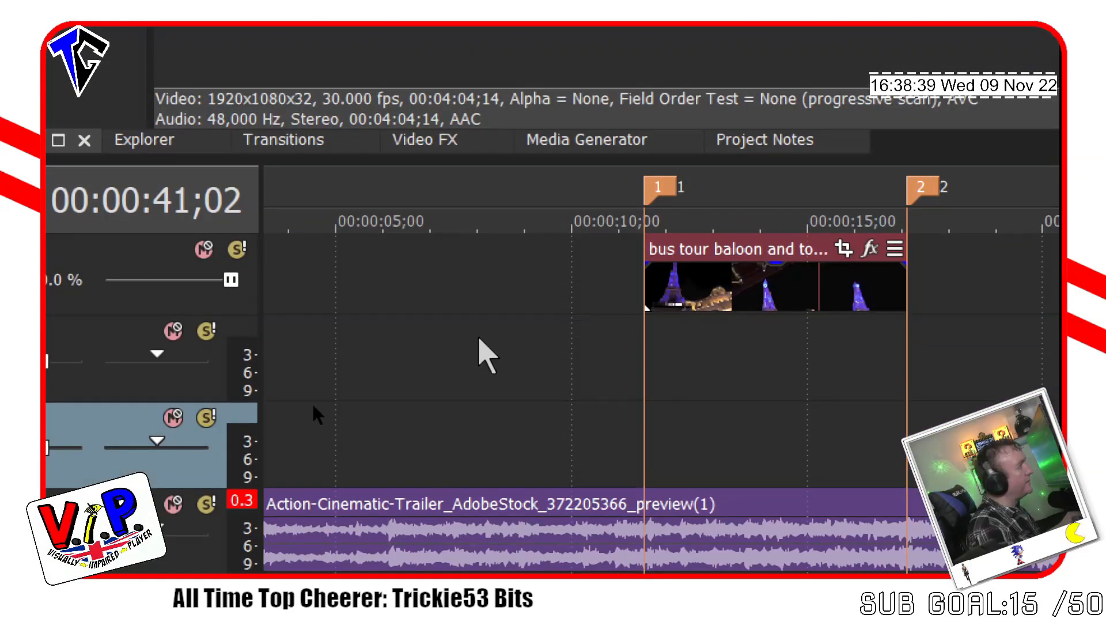
pyautogui.click(487, 357)
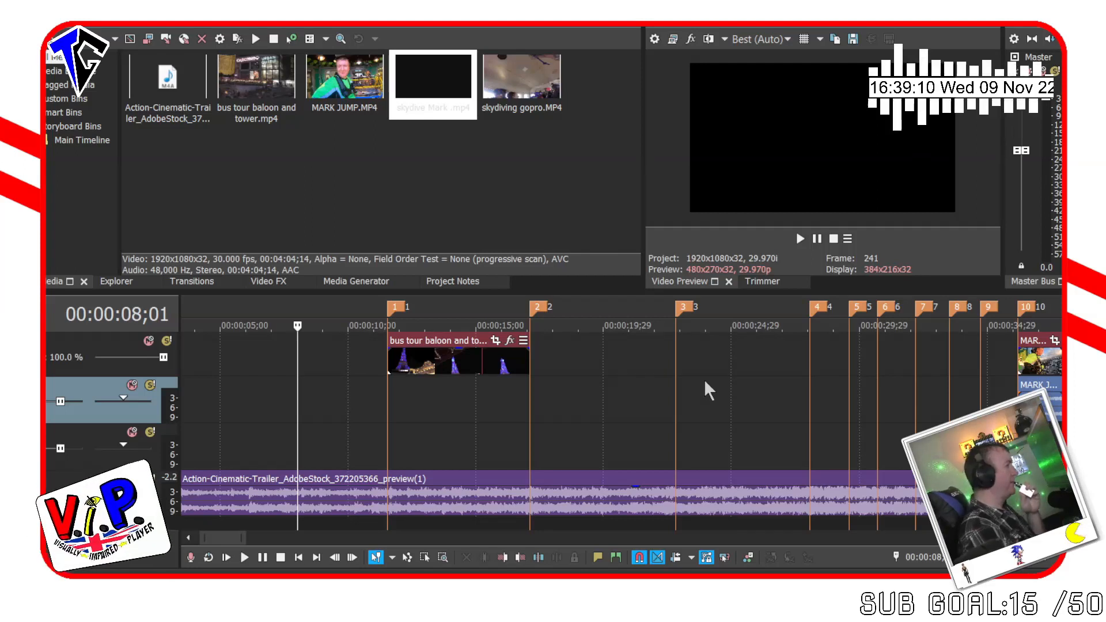
pyautogui.press('space')
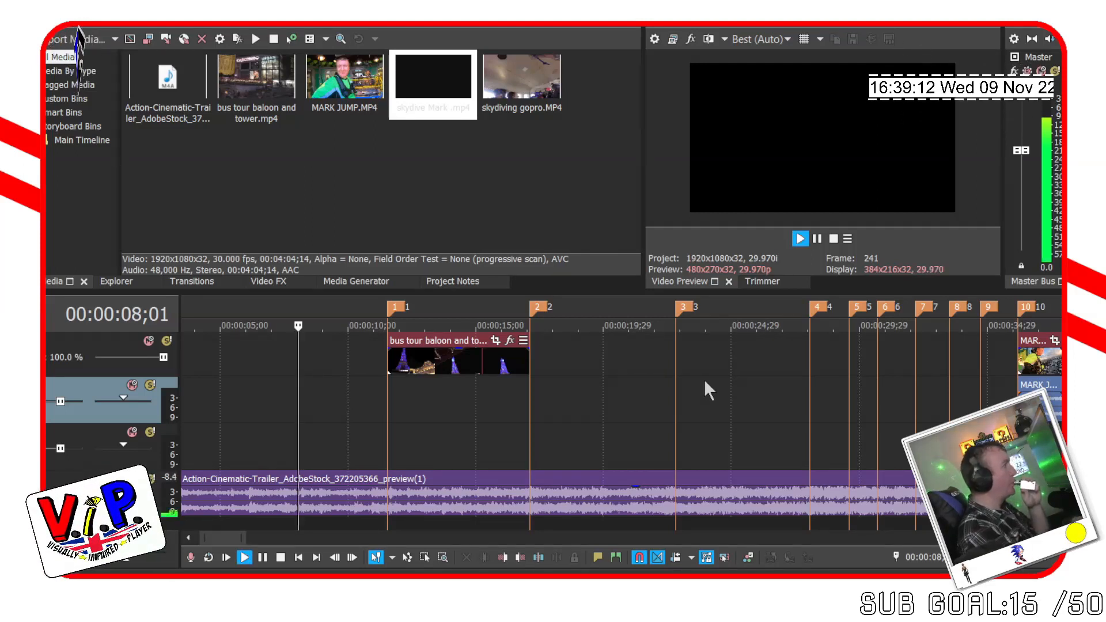
pyautogui.press('space')
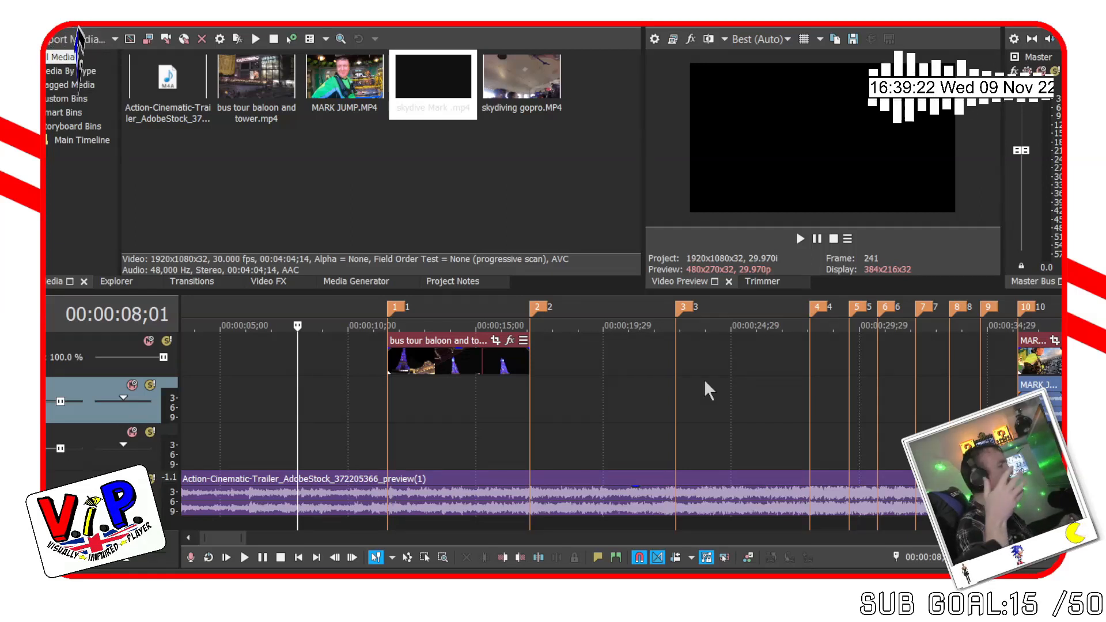
pyautogui.press('space')
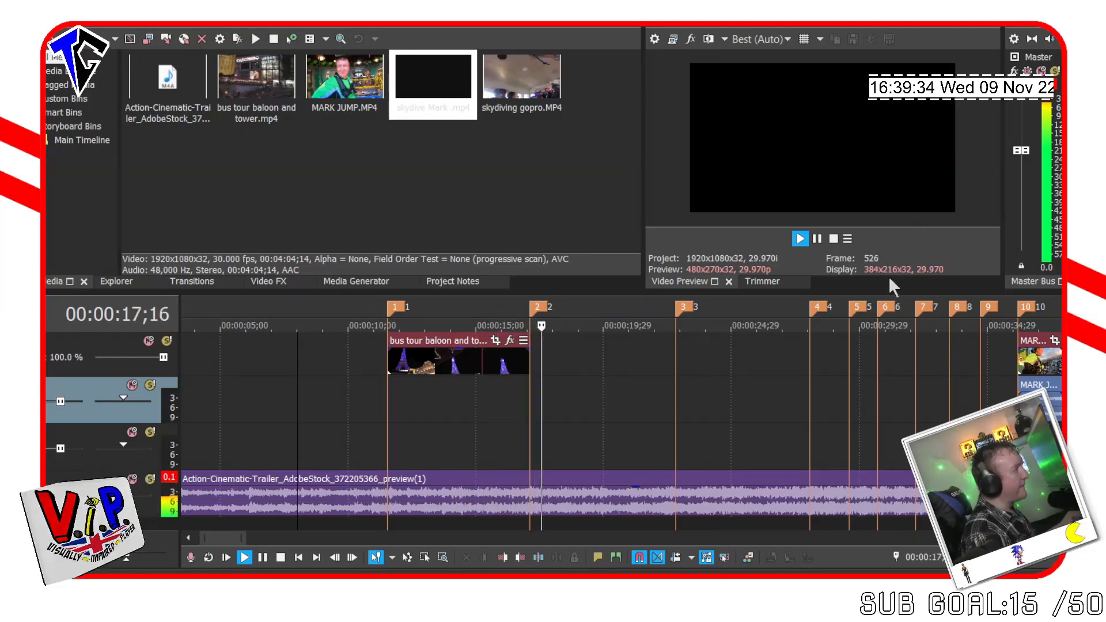
pyautogui.press('space')
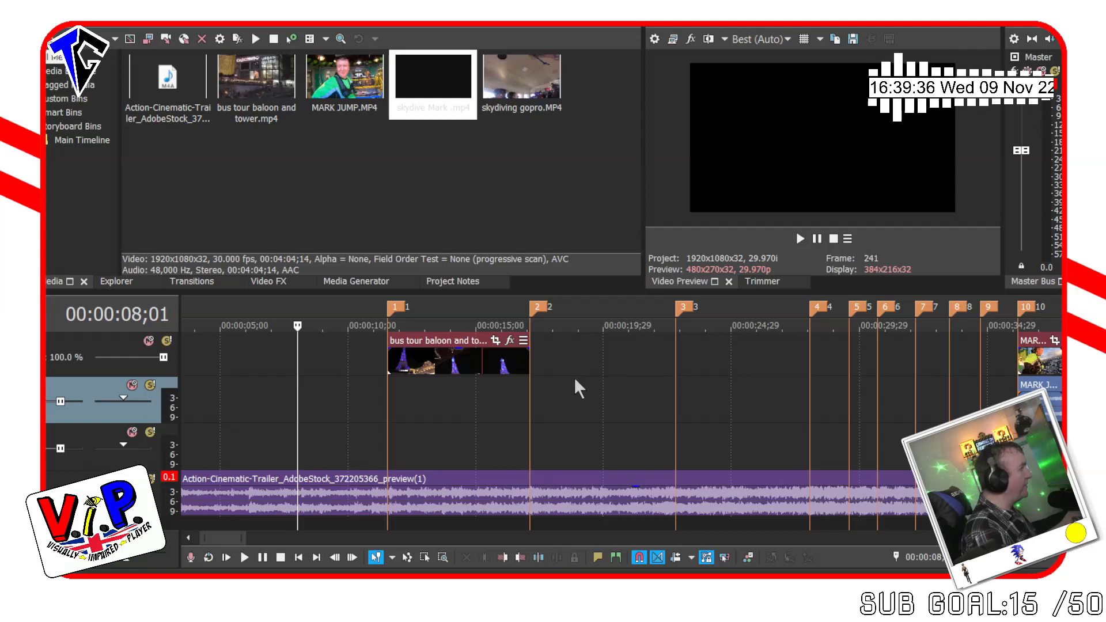
# Check the end of the bus tour clip at 00:00:17;03 and replay the clip from 00:00:13;08 past the marker labelled 2.
pyautogui.click(528, 392)
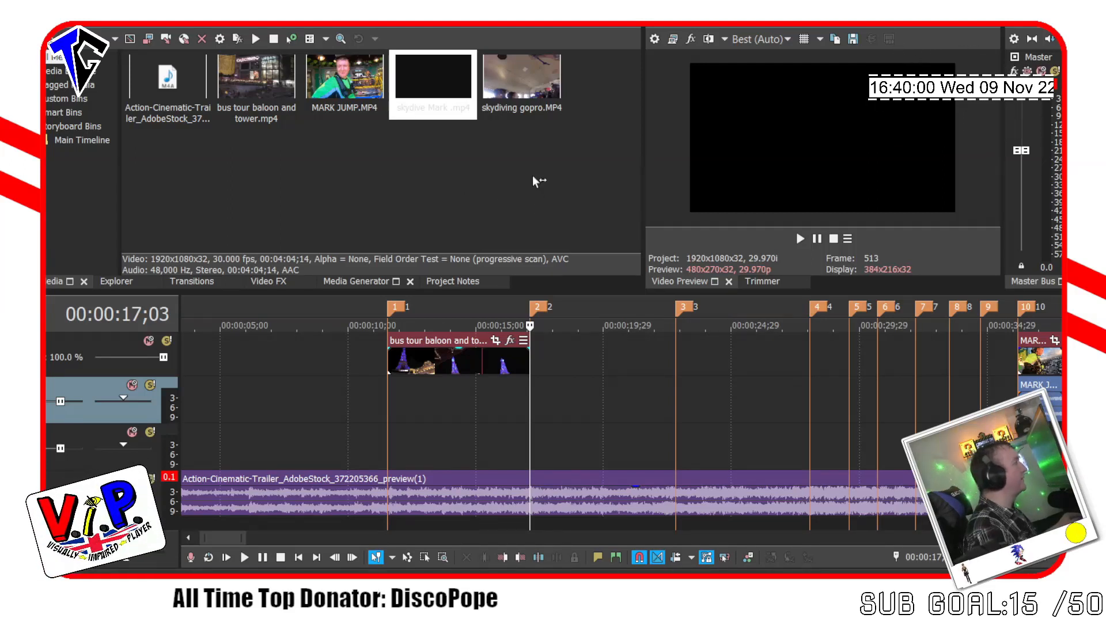
pyautogui.hotkey('alt', 'Tab')
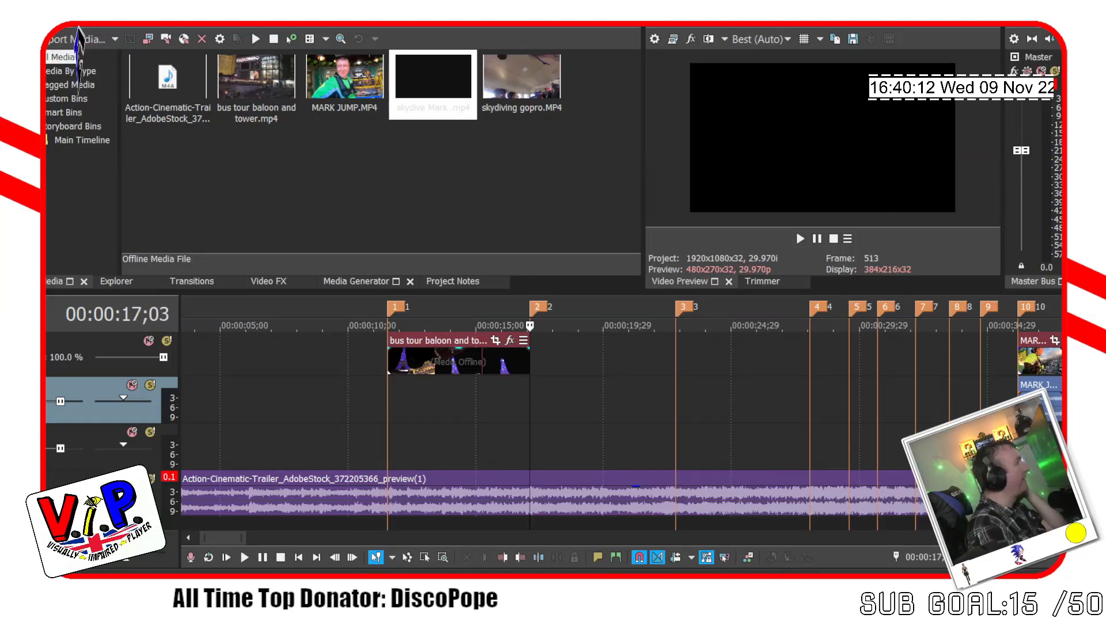
pyautogui.click(631, 176)
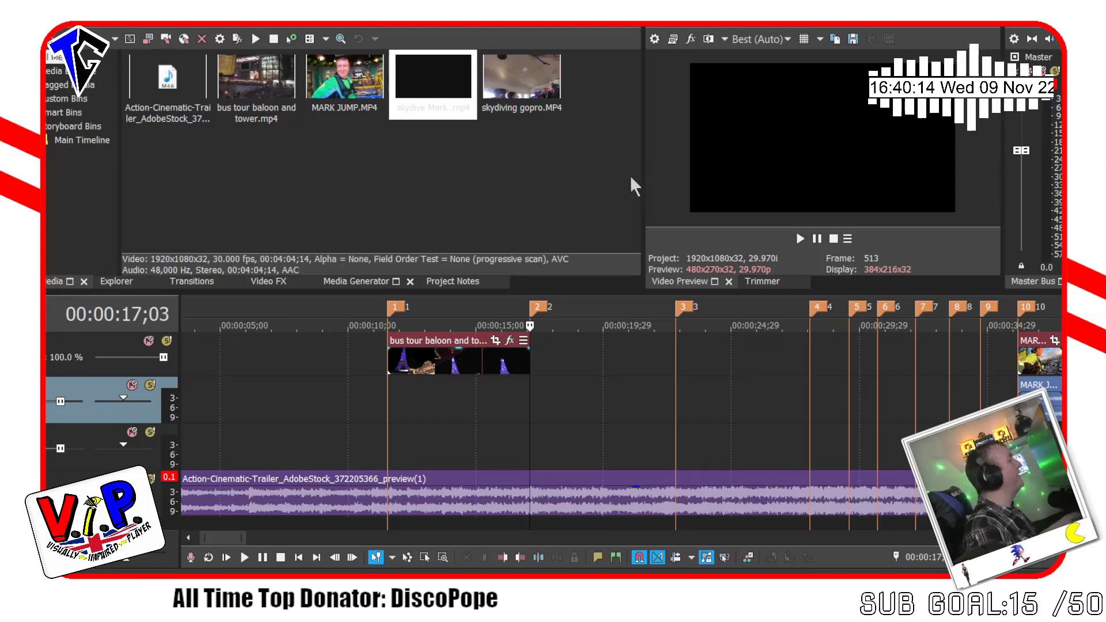
pyautogui.click(431, 407)
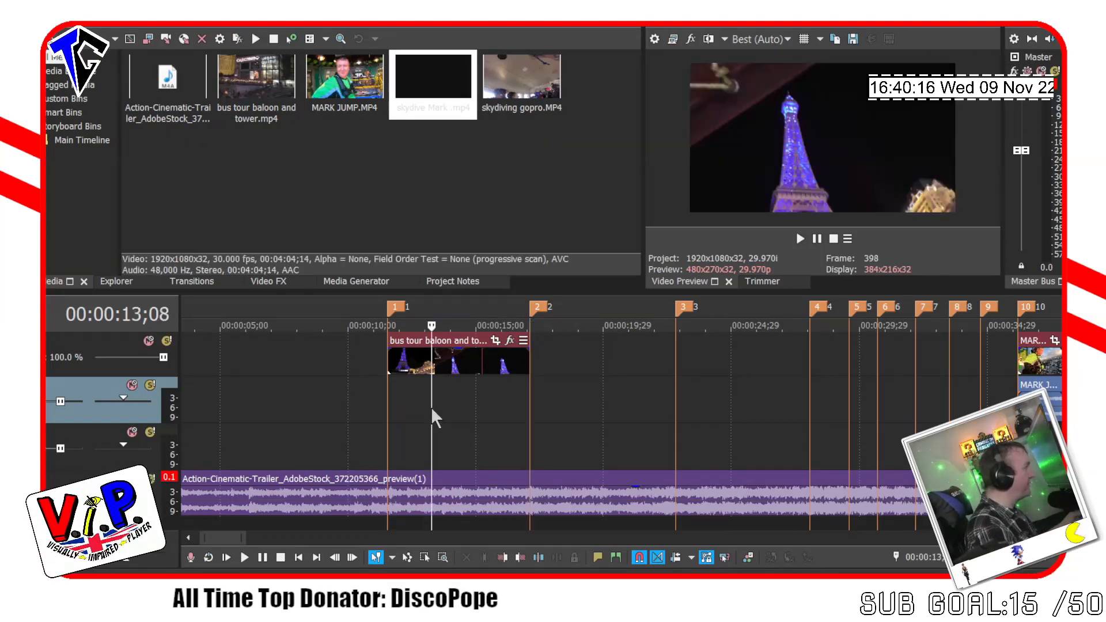
pyautogui.press('space')
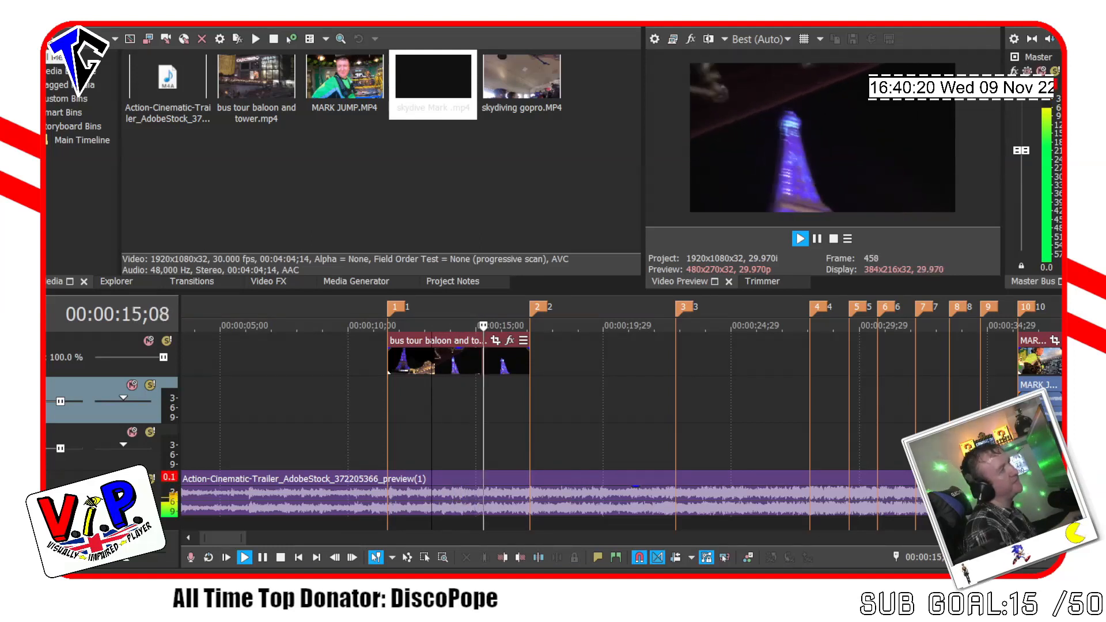
pyautogui.press('space')
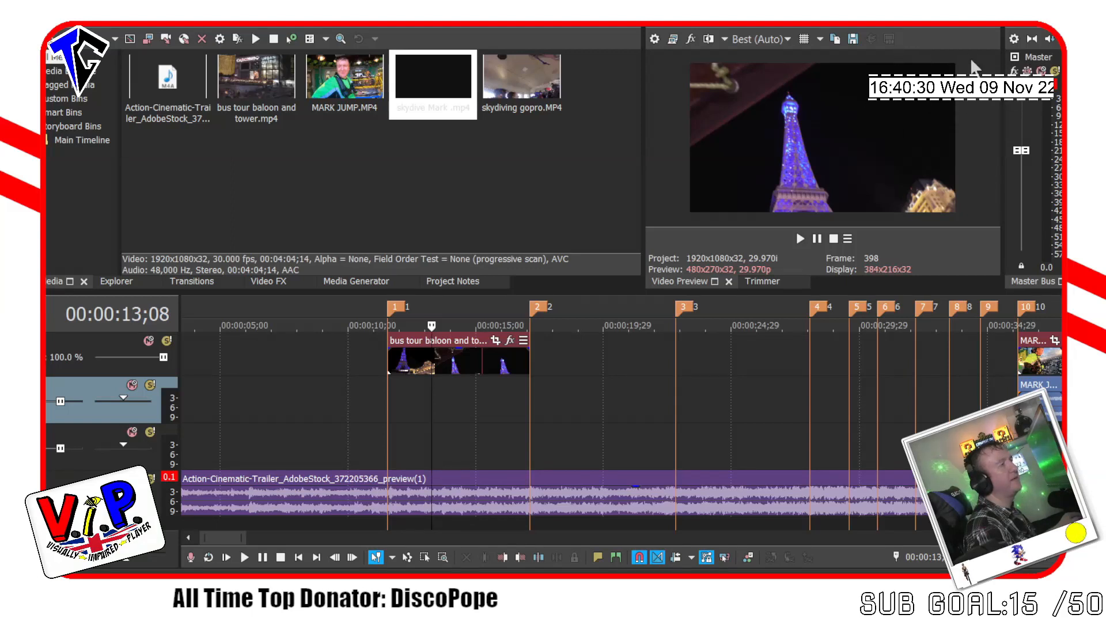
pyautogui.press('space')
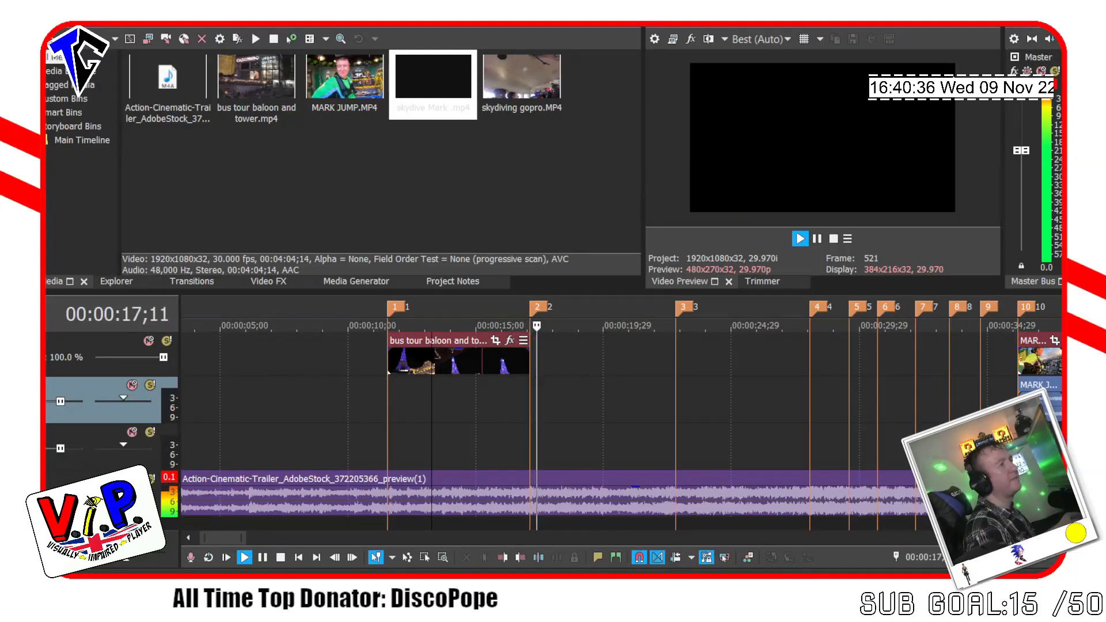
pyautogui.press('space')
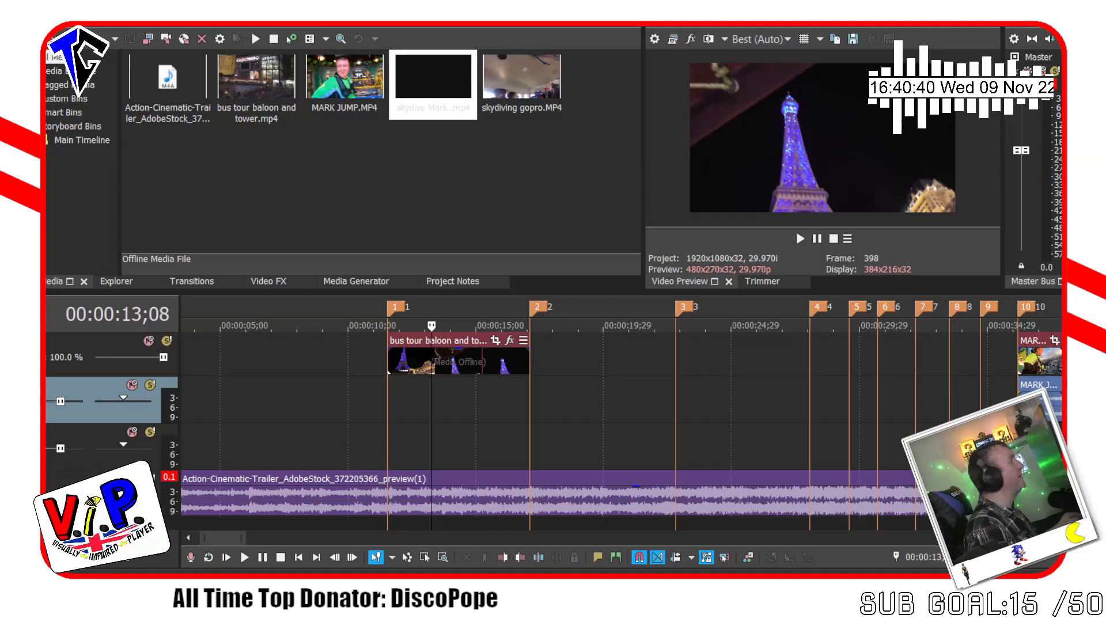
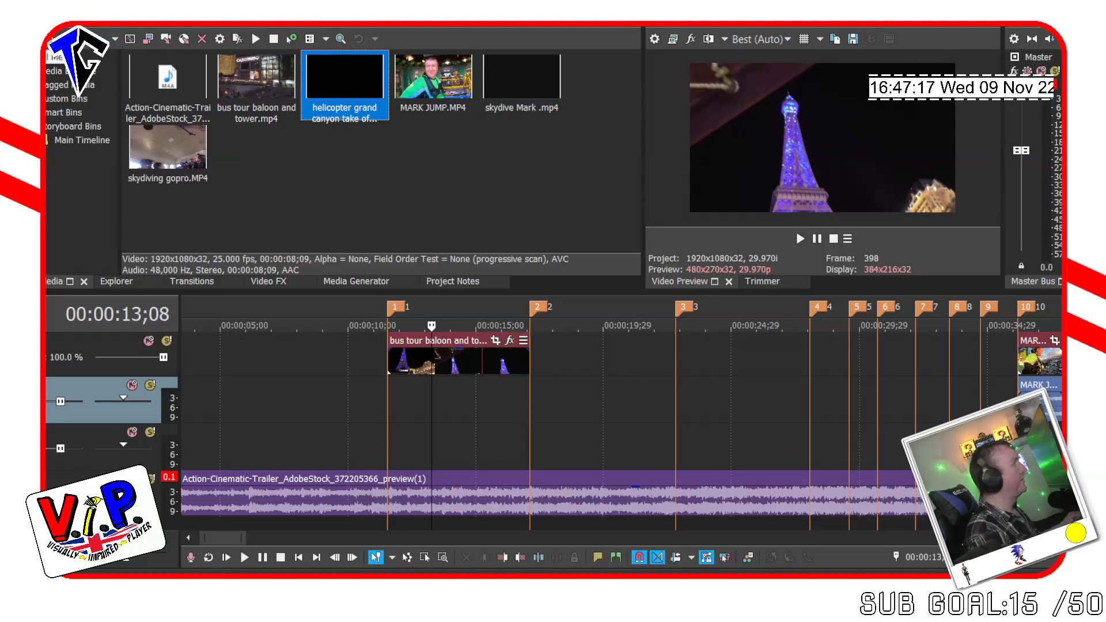
# Try to place the helicopter grand canyon clip on the timeline so that it ends where the jump clip starts.
pyautogui.moveTo(1048, 352); pyautogui.dragTo(939, 357)
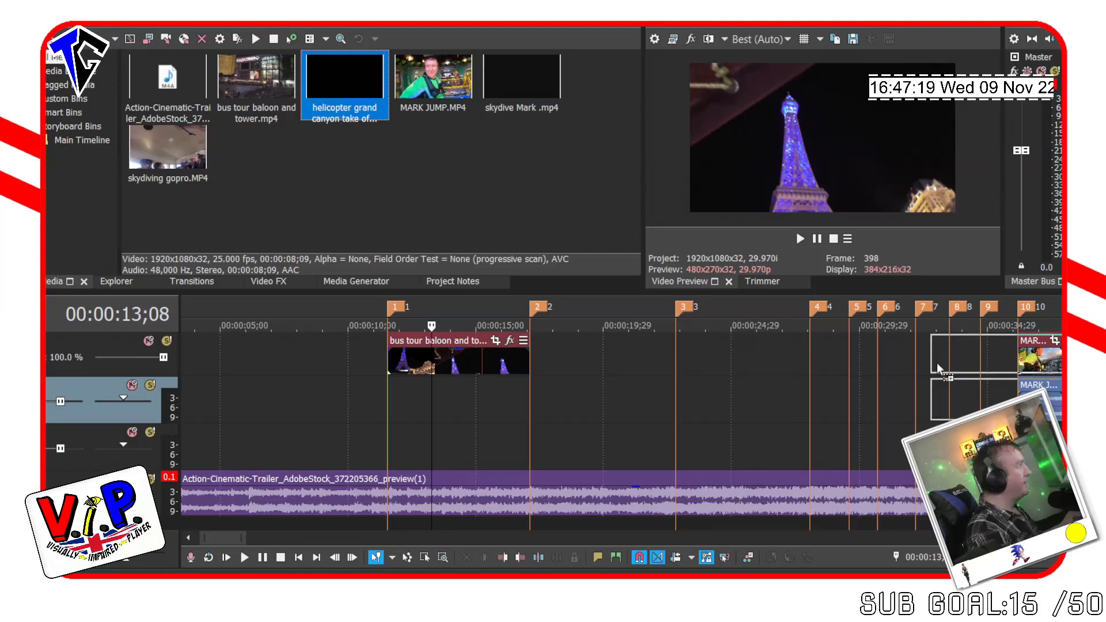
pyautogui.moveTo(1059, 369); pyautogui.dragTo(542, 183)
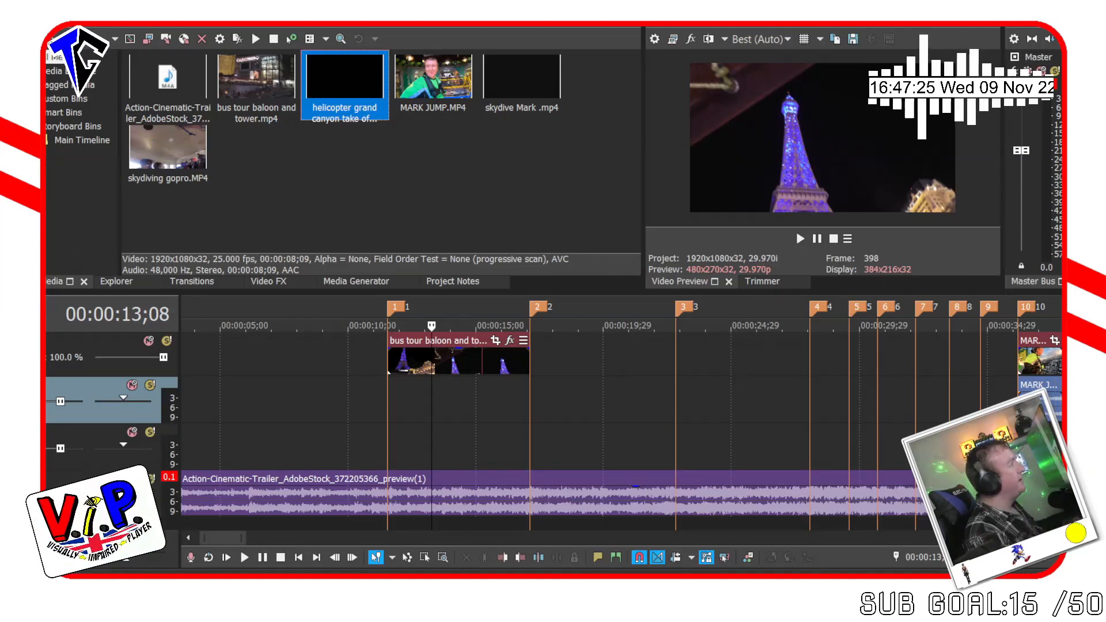
# Move the playhead to the marker at 00:00:46;26 and audition the music there.
pyautogui.click(1041, 447)
pyautogui.press('space')
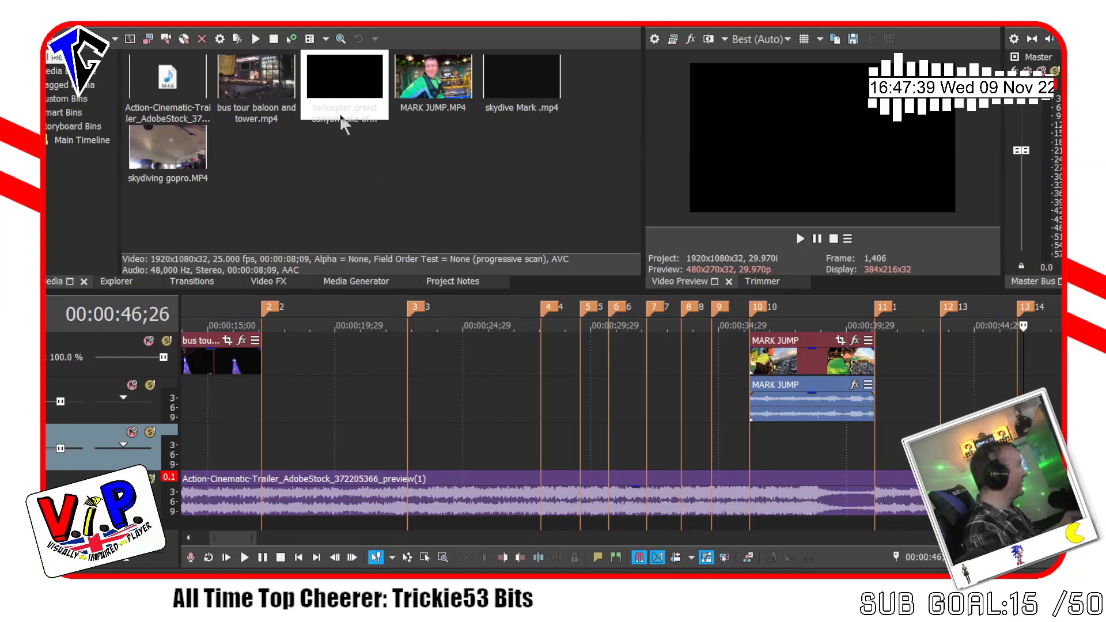
# Place the helicopter grand canyon clip on the timeline just after the marker labelled 13, starting at 00:00:43;26.
pyautogui.moveTo(432, 159); pyautogui.dragTo(1066, 363)
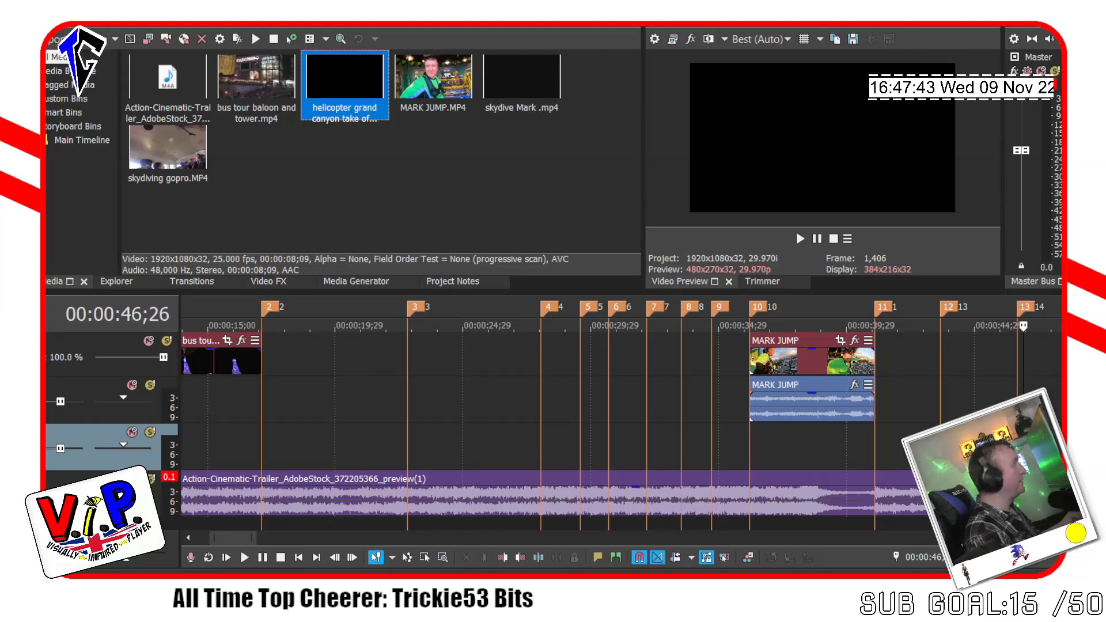
pyautogui.moveTo(1066, 364); pyautogui.dragTo(954, 358)
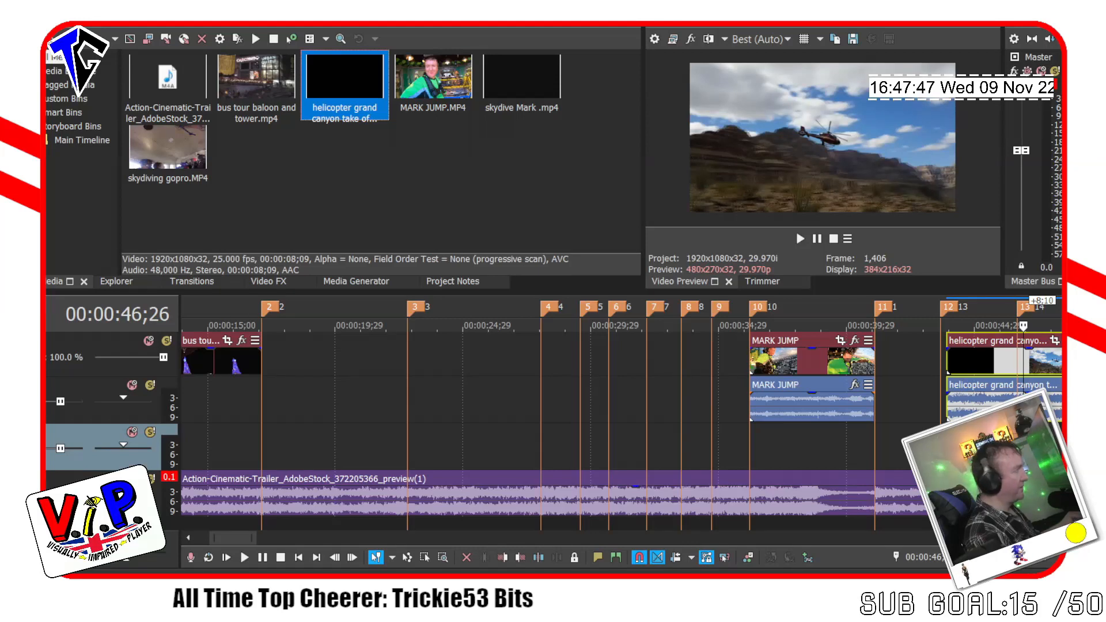
pyautogui.click(954, 441)
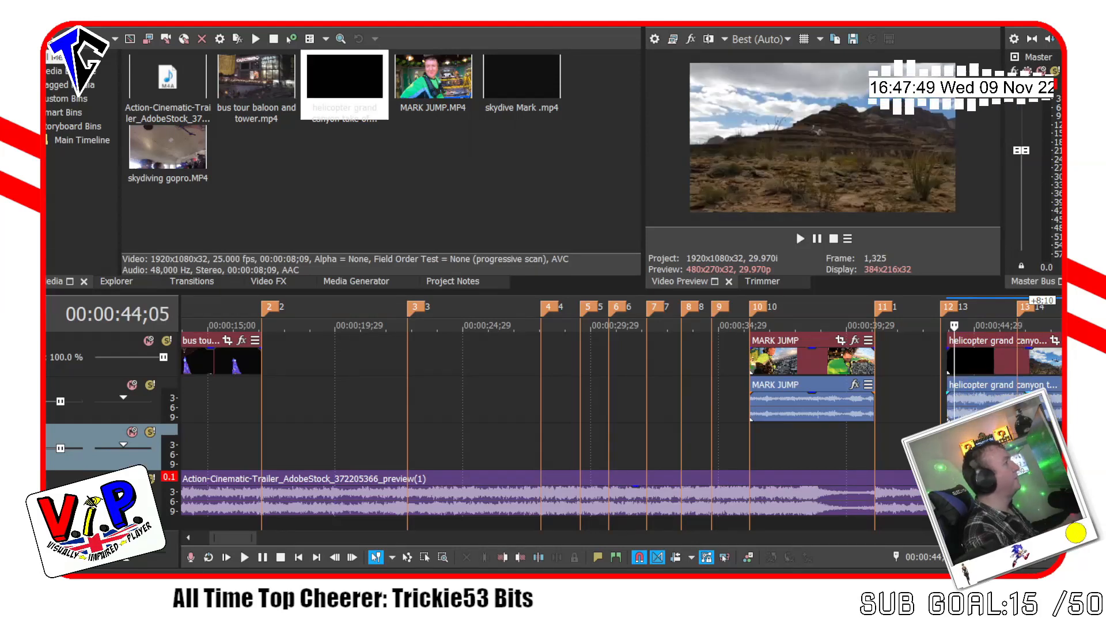
# Check the skydiving gopro clip at 00:01:01;23 and 00:01:05;12.
pyautogui.hscroll(3, 943, 413)
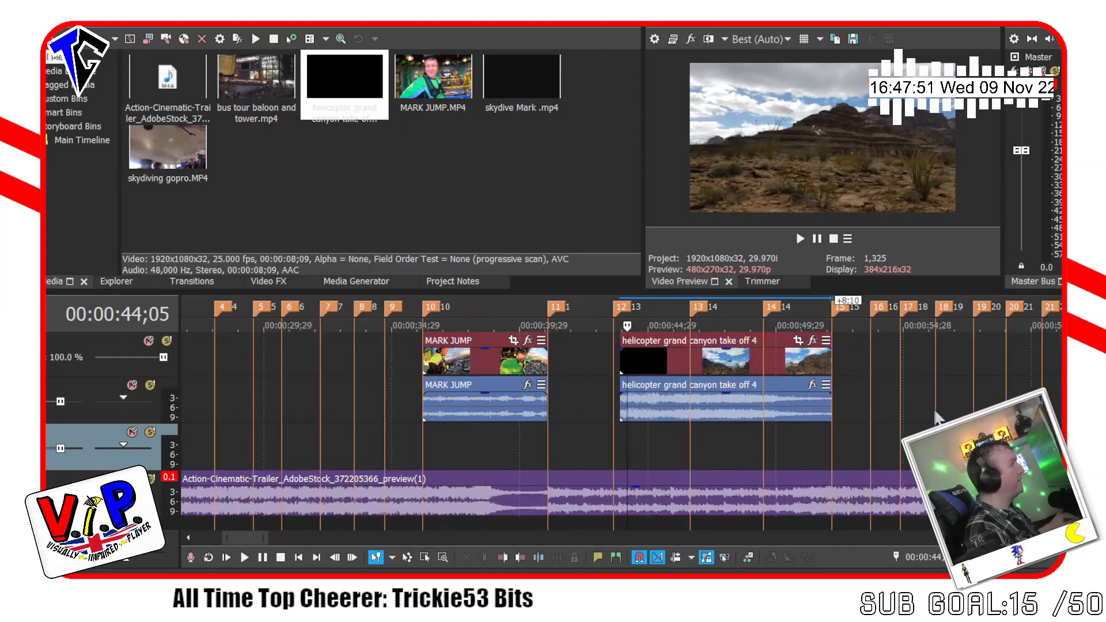
pyautogui.hscroll(1, 934, 411)
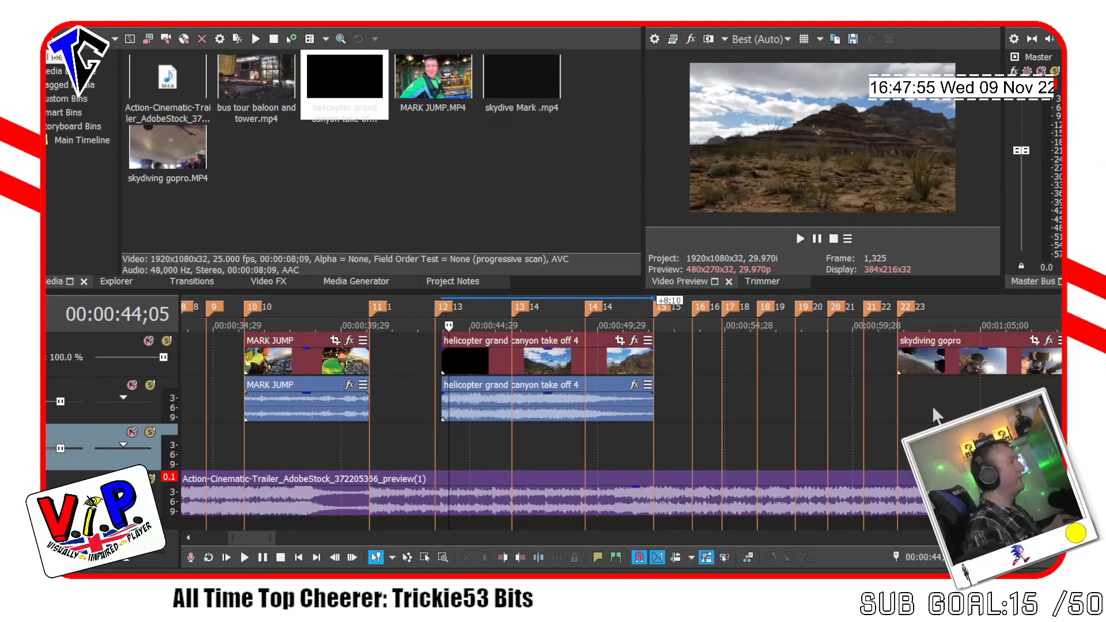
pyautogui.hscroll(1, 927, 400)
pyautogui.hscroll(-1, 926, 397)
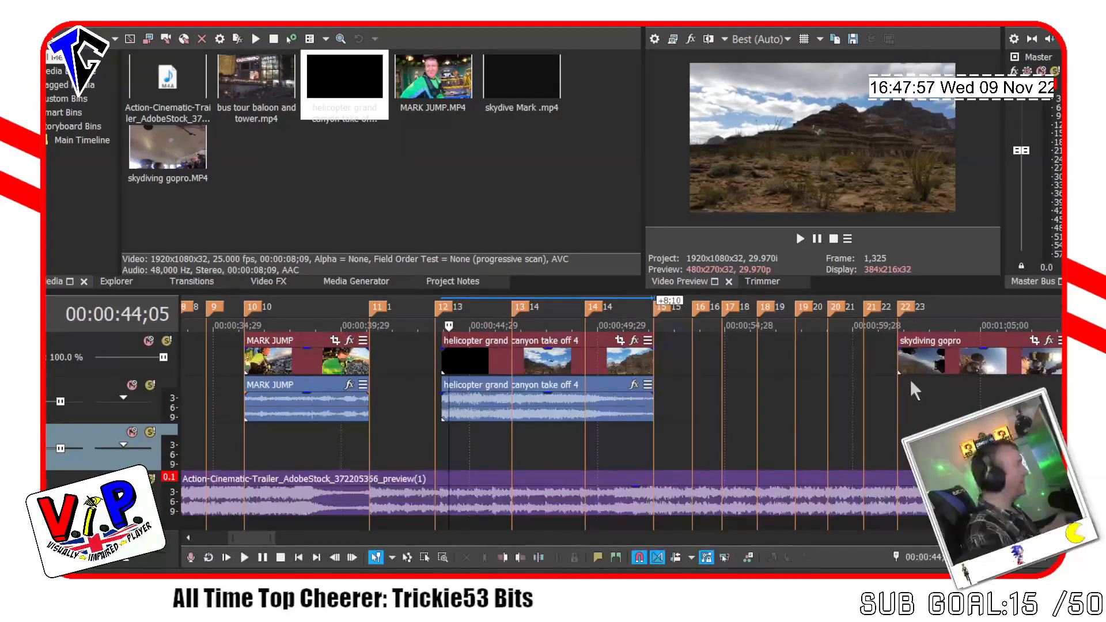
pyautogui.click(898, 383)
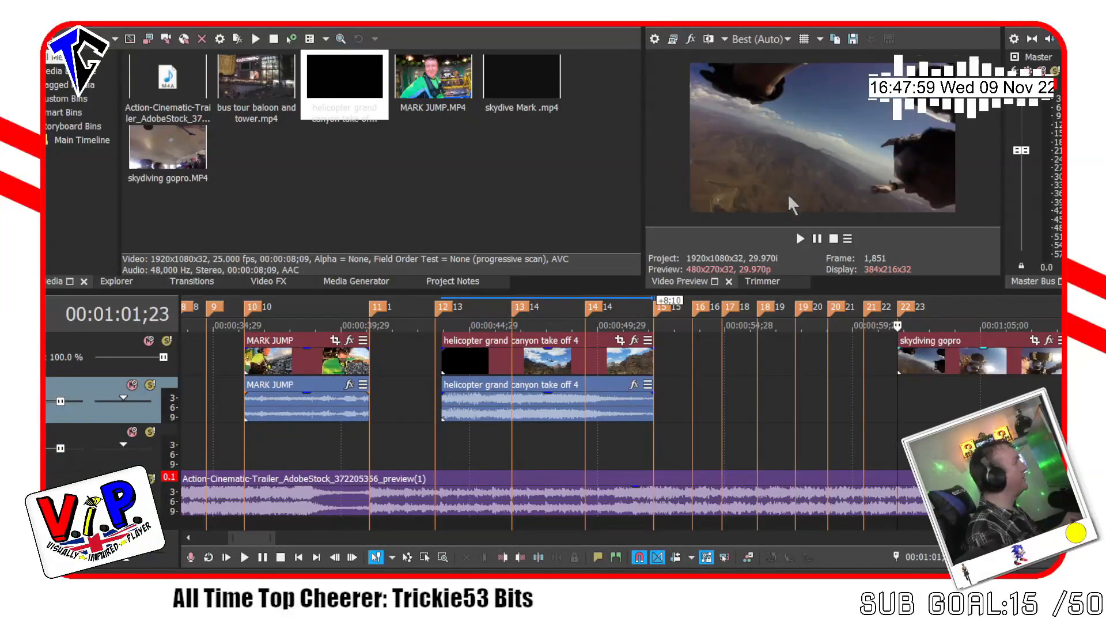
pyautogui.click(991, 402)
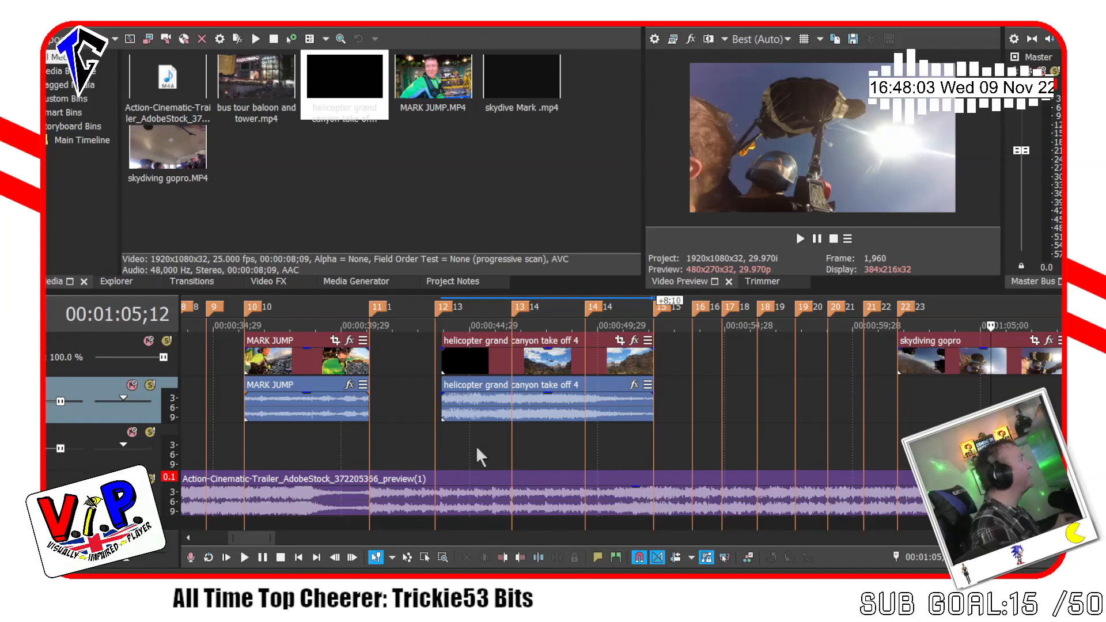
# Mute the music track and play the helicopter clip from its start at 00:00:43;26.
pyautogui.click(488, 434)
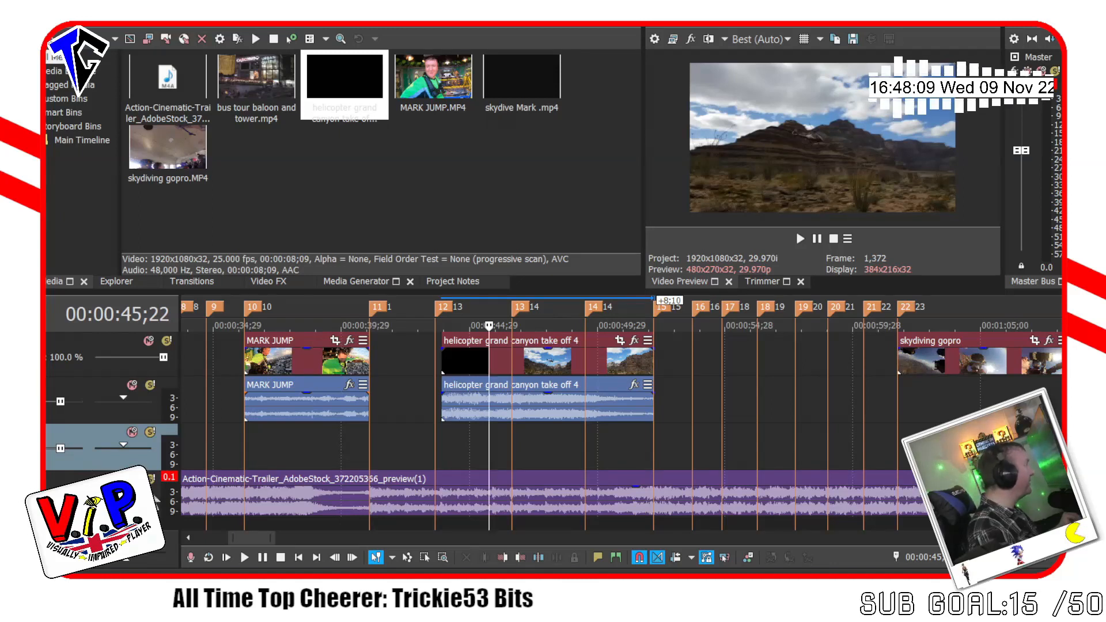
pyautogui.click(132, 479)
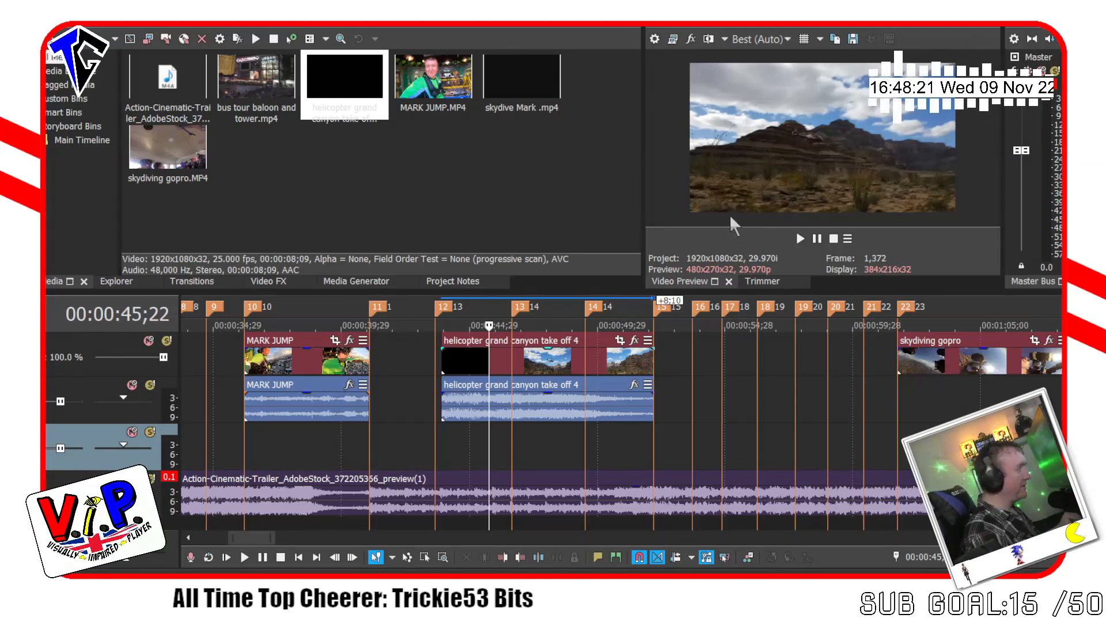
pyautogui.press('space')
pyautogui.press('space')
pyautogui.press('Left')
pyautogui.press('Left')
pyautogui.press('Left')
pyautogui.press('Left')
pyautogui.press('Left')
pyautogui.press('Left')
pyautogui.press('Left')
pyautogui.press('Left')
pyautogui.press('Left')
pyautogui.press('Left')
pyautogui.press('Left')
pyautogui.press('Left')
pyautogui.press('Left')
pyautogui.press('Left')
pyautogui.press('Left')
pyautogui.press('Left')
pyautogui.press('Left')
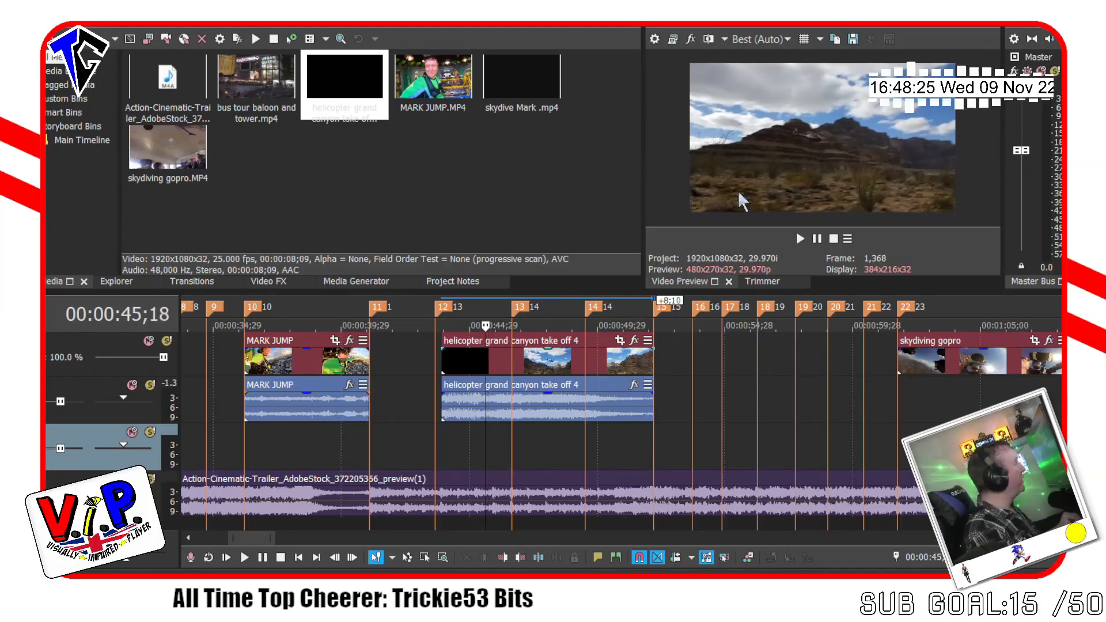
pyautogui.press('Left')
pyautogui.press('Left')
pyautogui.press('Left')
pyautogui.press('Left')
pyautogui.press('Left')
pyautogui.press('Left')
pyautogui.press('Left')
pyautogui.press('Left')
pyautogui.press('Left')
pyautogui.press('Left')
pyautogui.press('Left')
pyautogui.press('Left')
pyautogui.press('Left')
pyautogui.press('Left')
pyautogui.press('Left')
pyautogui.press('Left')
pyautogui.press('Left')
pyautogui.press('Left')
pyautogui.press('Left')
pyautogui.press('Left')
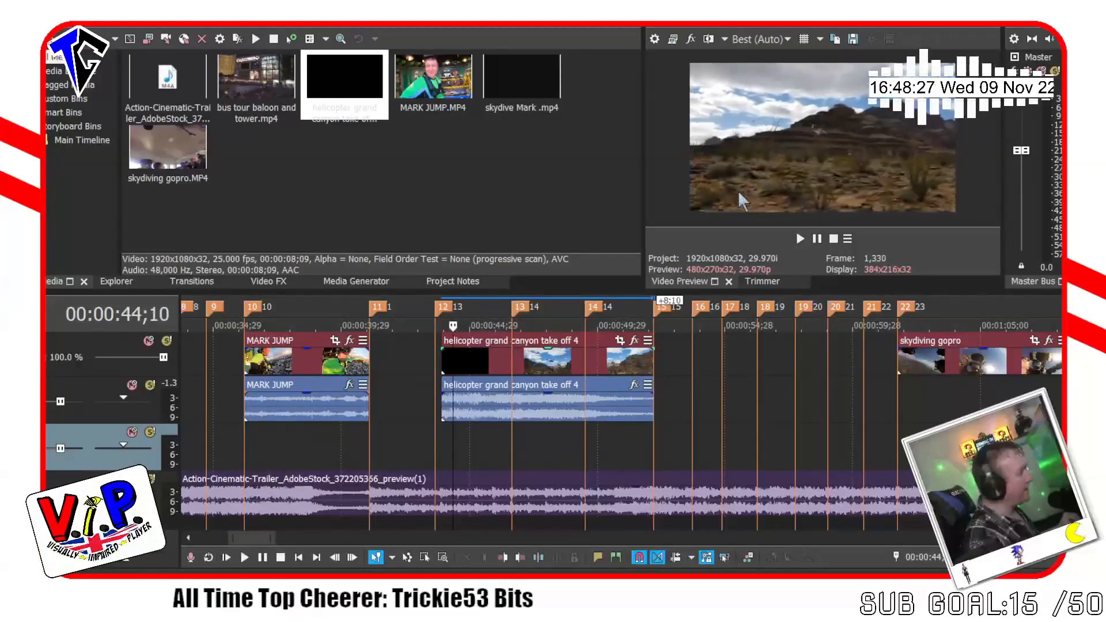
pyautogui.press('Left')
pyautogui.press('Left')
pyautogui.press('Left')
pyautogui.press('Left')
pyautogui.press('Left')
pyautogui.press('Left')
pyautogui.press('Left')
pyautogui.press('Left')
pyautogui.press('Left')
pyautogui.press('Left')
pyautogui.press('Left')
pyautogui.press('Left')
pyautogui.press('Left')
pyautogui.press('Left')
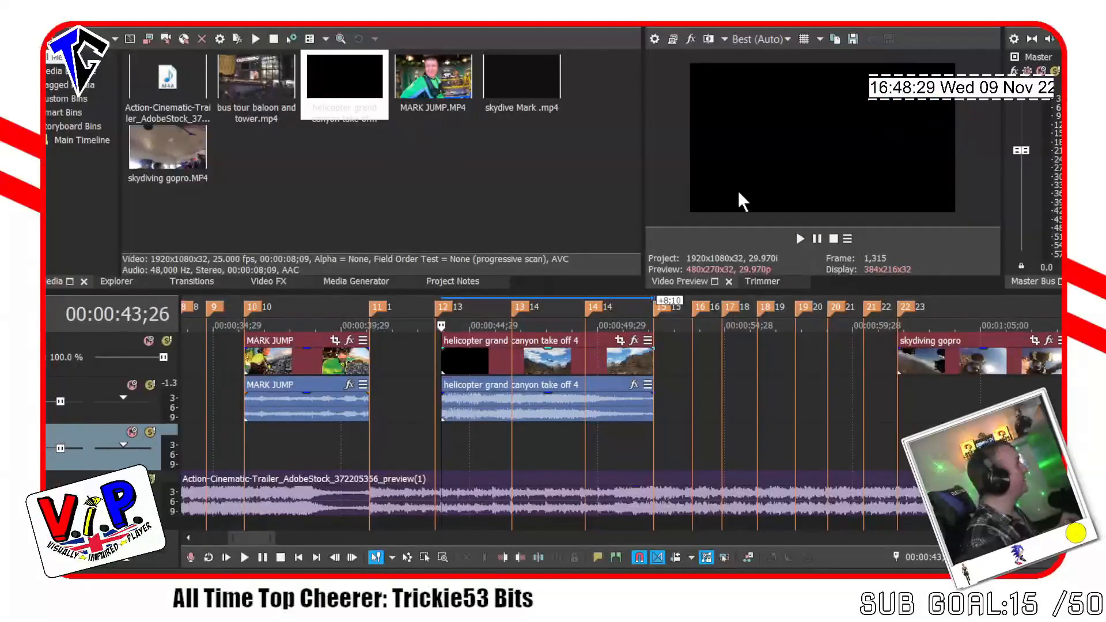
pyautogui.press('space')
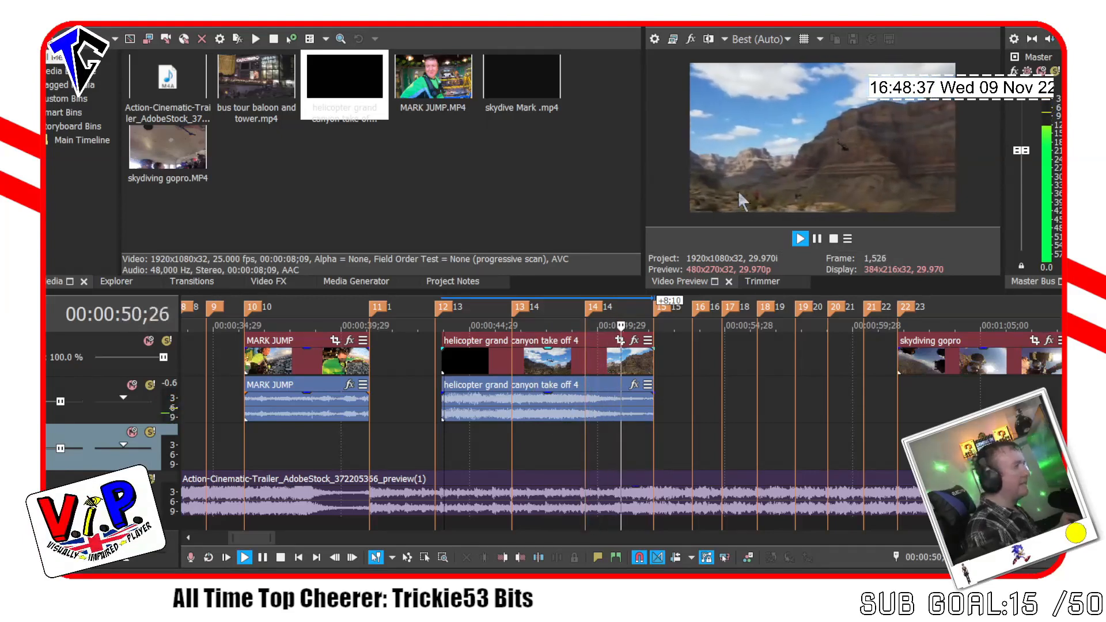
pyautogui.press('space')
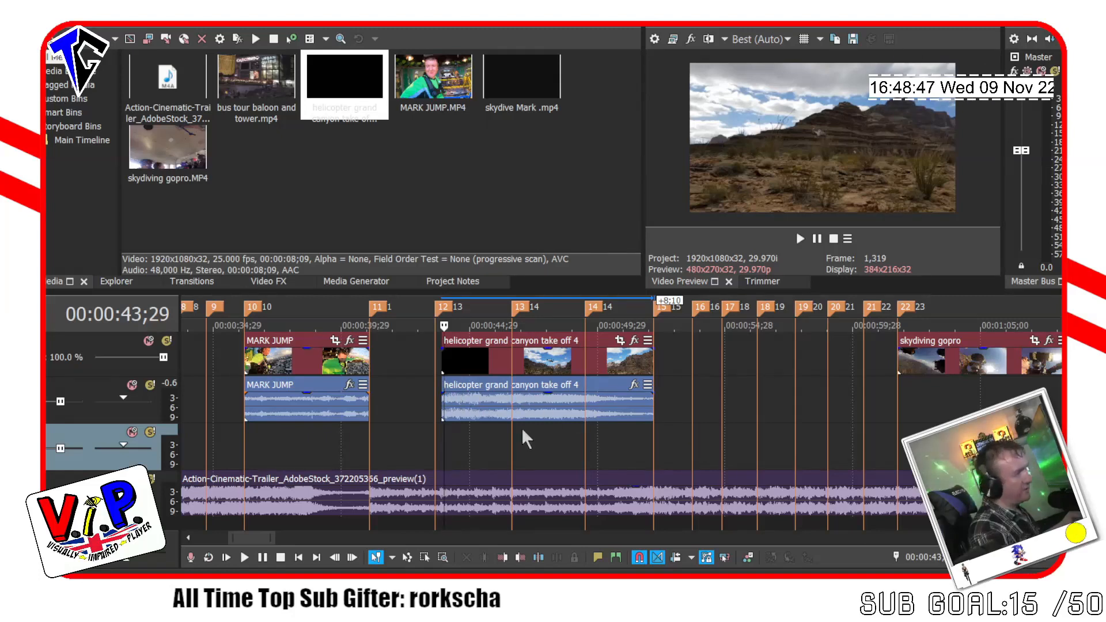
# Move the helicopter clip to 00:00:17;03, directly after the bus tour clip, and play it from there twice with the music.
pyautogui.moveTo(556, 411); pyautogui.dragTo(288, 411)
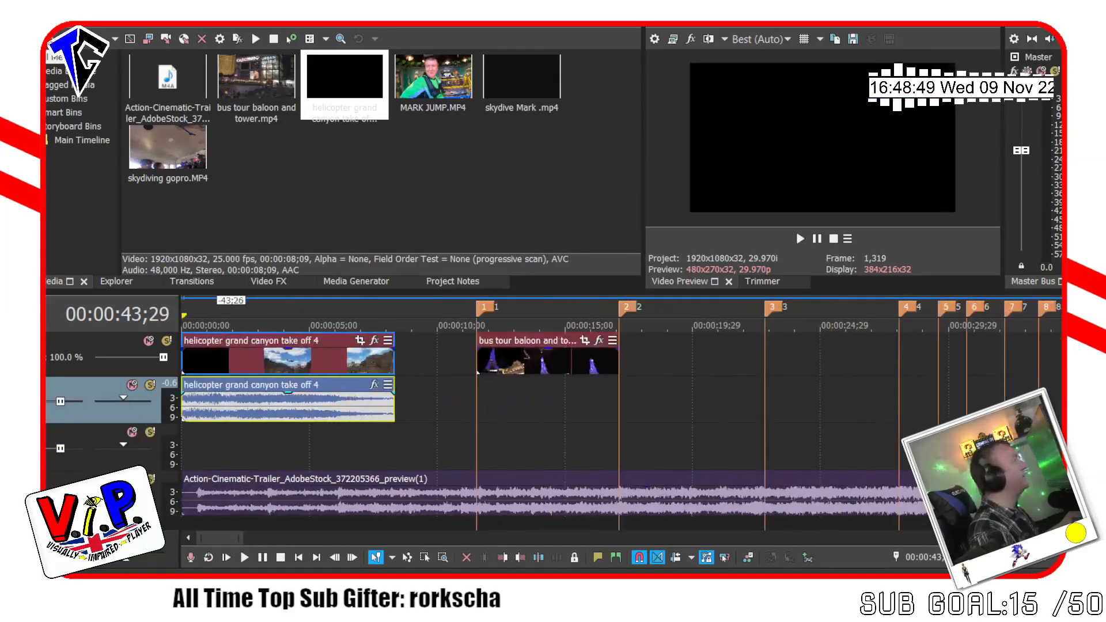
pyautogui.moveTo(174, 416)
pyautogui.mouseDown()
pyautogui.moveTo(1079, 420)
pyautogui.moveTo(771, 434)
pyautogui.moveTo(730, 421)
pyautogui.moveTo(732, 410)
pyautogui.mouseUp()
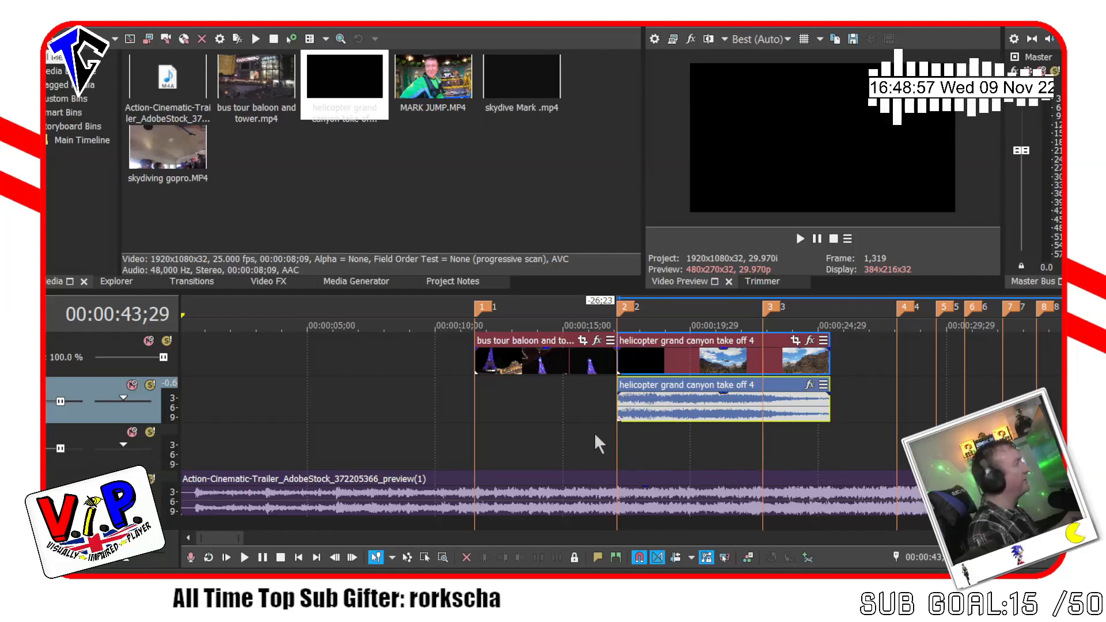
pyautogui.click(617, 435)
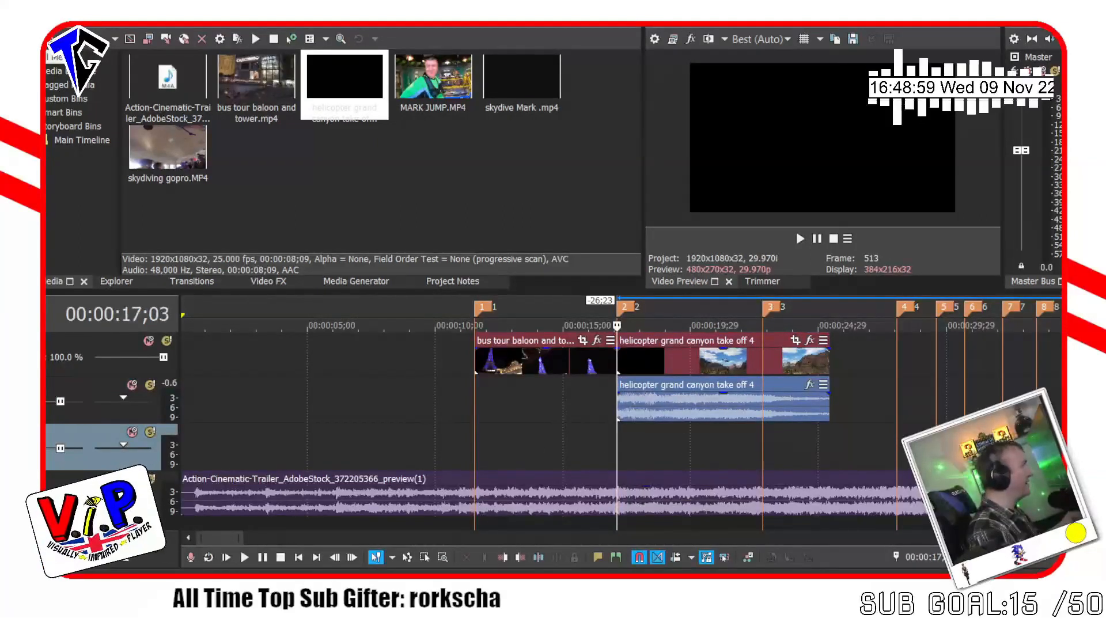
pyautogui.press('space')
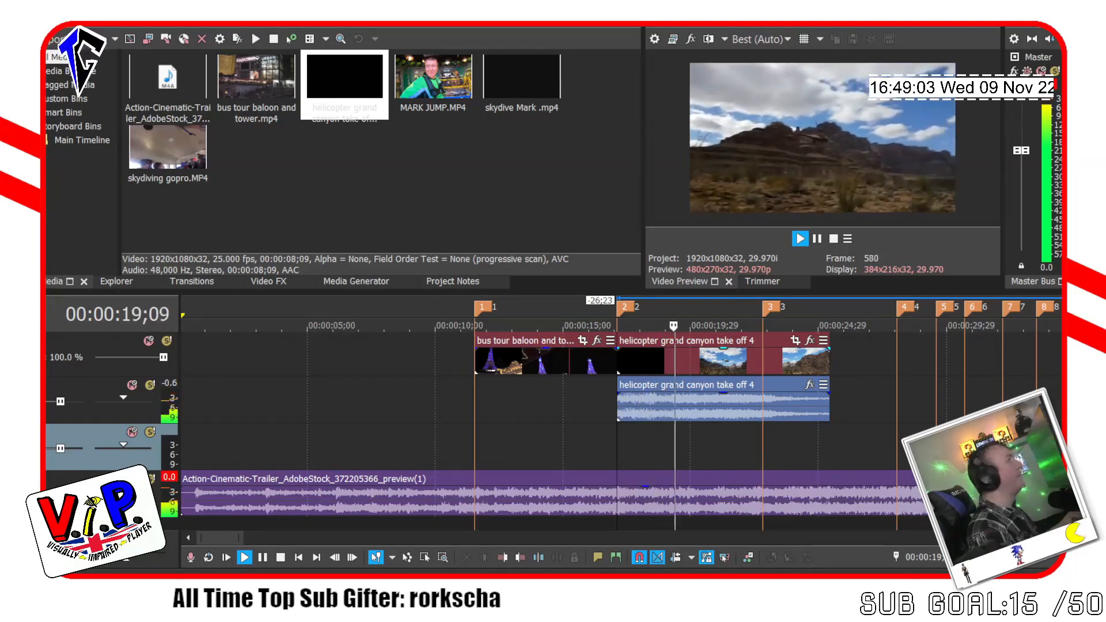
pyautogui.press('space')
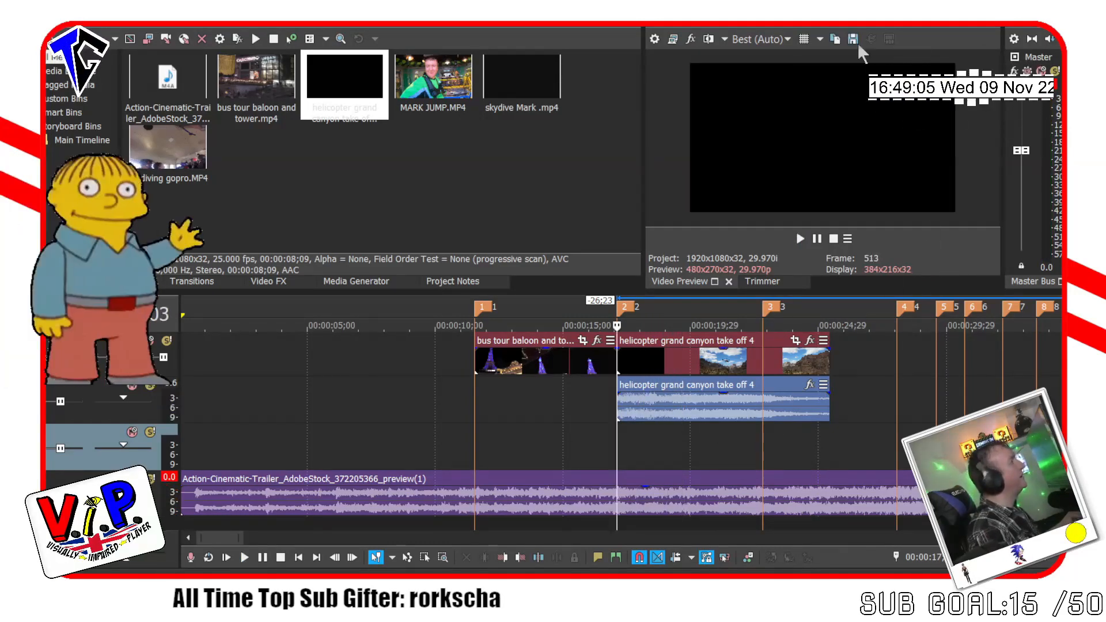
pyautogui.press('space')
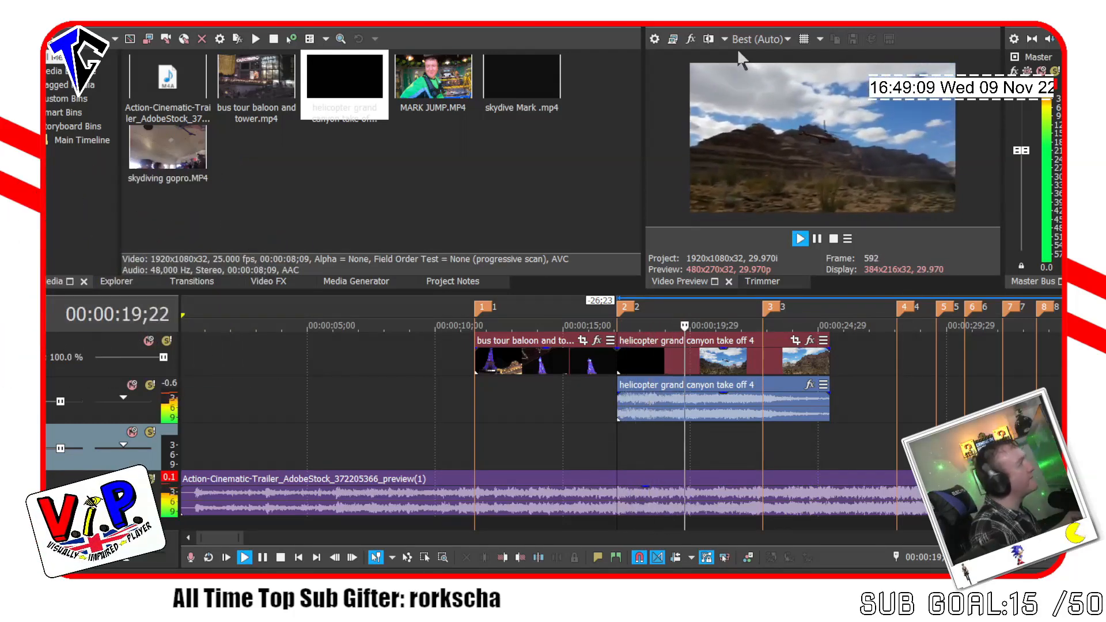
pyautogui.press('space')
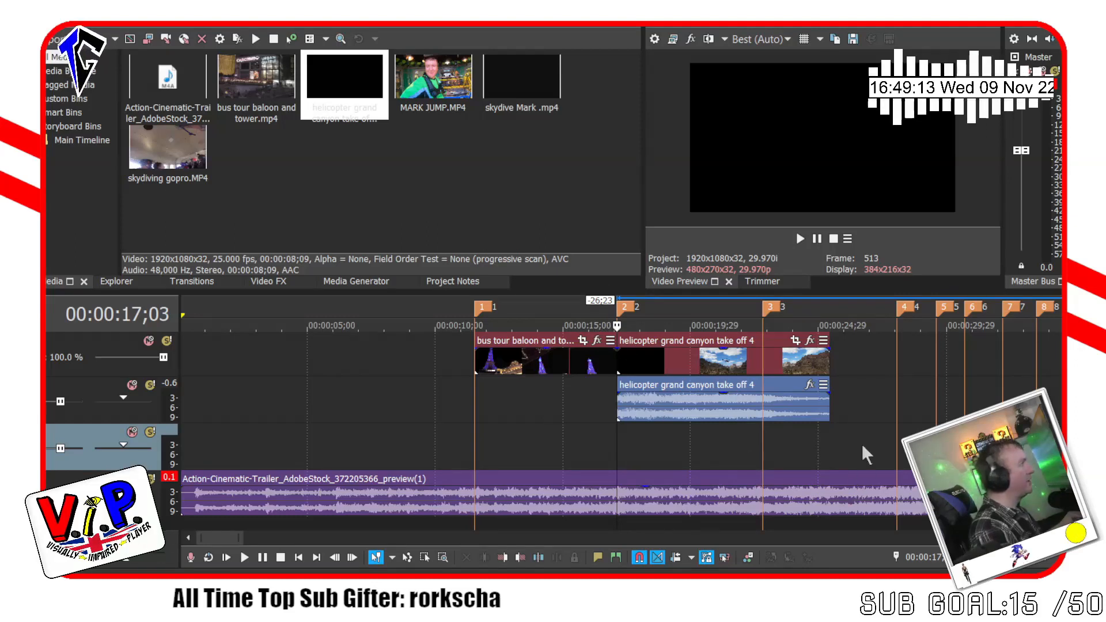
# Find the cut point in the dark opening part of the helicopter clip and split the clip at 00:00:18;09.
pyautogui.click(656, 413)
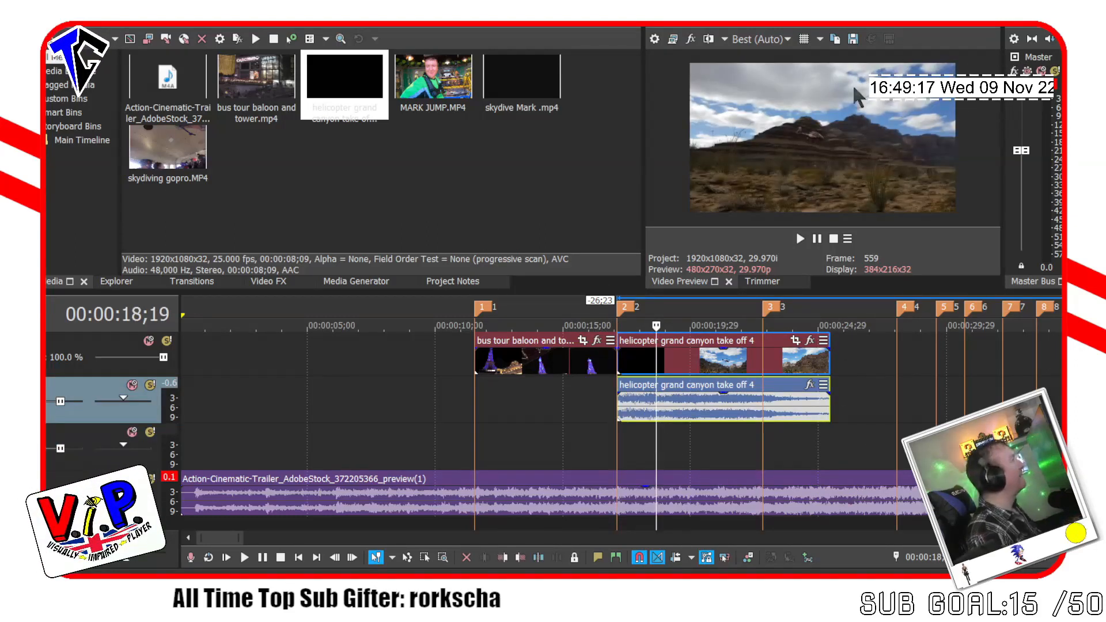
pyautogui.click(715, 414)
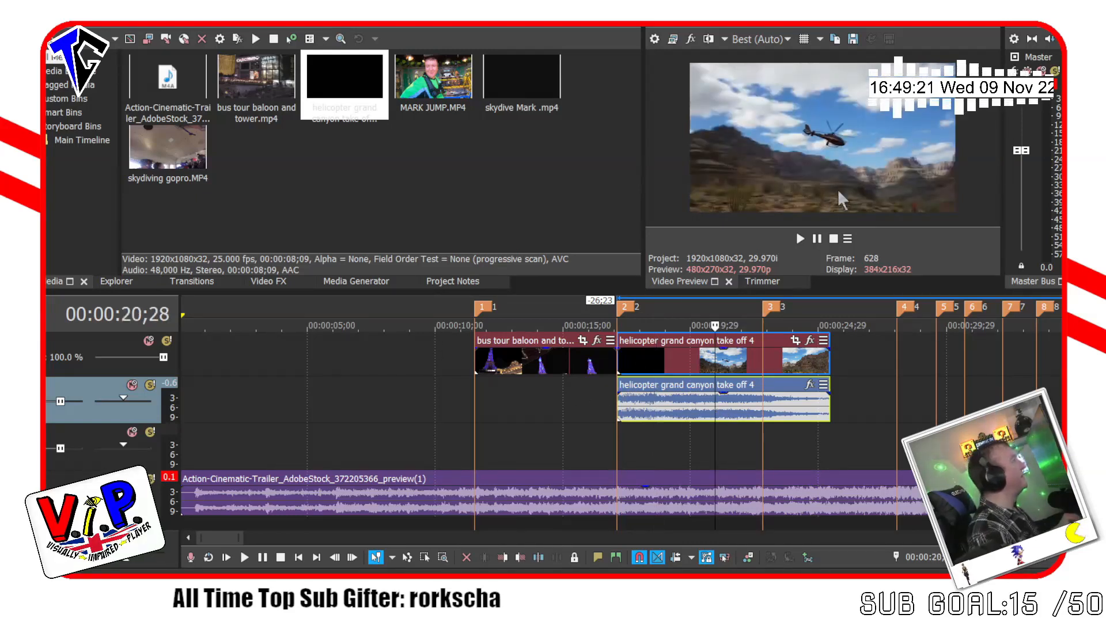
pyautogui.press('Left')
pyautogui.press('Left')
pyautogui.press('Left')
pyautogui.press('Left')
pyautogui.press('Left')
pyautogui.press('Left')
pyautogui.press('Left')
pyautogui.press('Left')
pyautogui.press('Left')
pyautogui.press('Left')
pyautogui.press('Left')
pyautogui.press('Left')
pyautogui.press('Left')
pyautogui.press('Left')
pyautogui.press('Left')
pyautogui.press('Left')
pyautogui.press('Left')
pyautogui.press('Left')
pyautogui.press('Left')
pyautogui.press('Left')
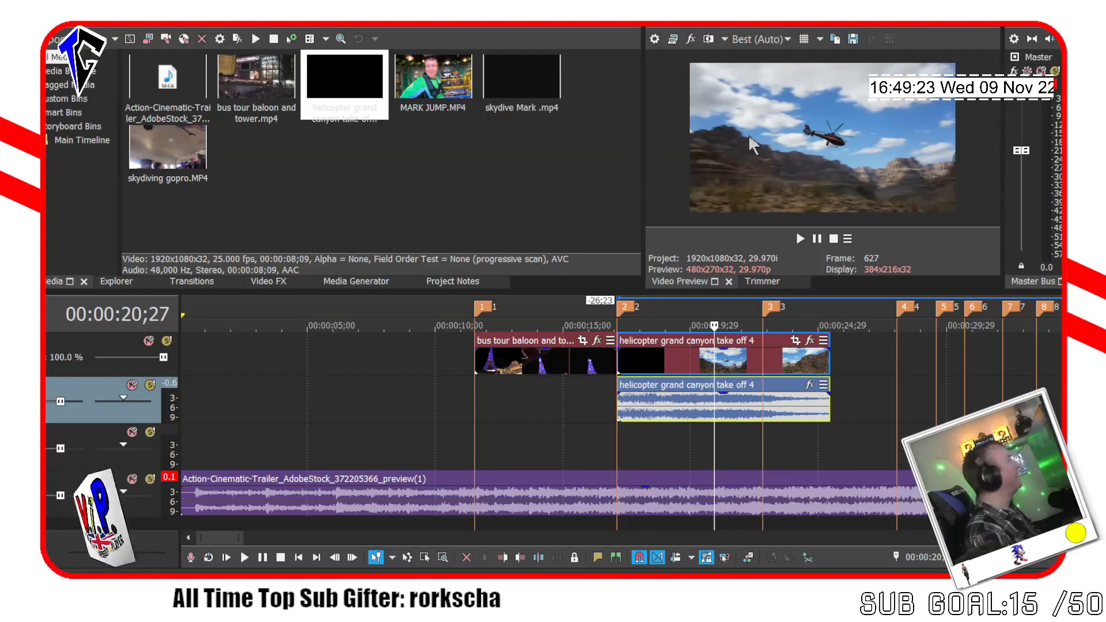
pyautogui.press('Left')
pyautogui.press('Left')
pyautogui.press('Left')
pyautogui.press('Left')
pyautogui.press('Left')
pyautogui.press('Left')
pyautogui.press('Left')
pyautogui.press('Left')
pyautogui.press('Left')
pyautogui.press('Left')
pyautogui.press('Left')
pyautogui.press('Left')
pyautogui.press('Left')
pyautogui.press('Left')
pyautogui.press('Left')
pyautogui.press('Left')
pyautogui.press('Left')
pyautogui.press('Left')
pyautogui.press('Left')
pyautogui.press('Left')
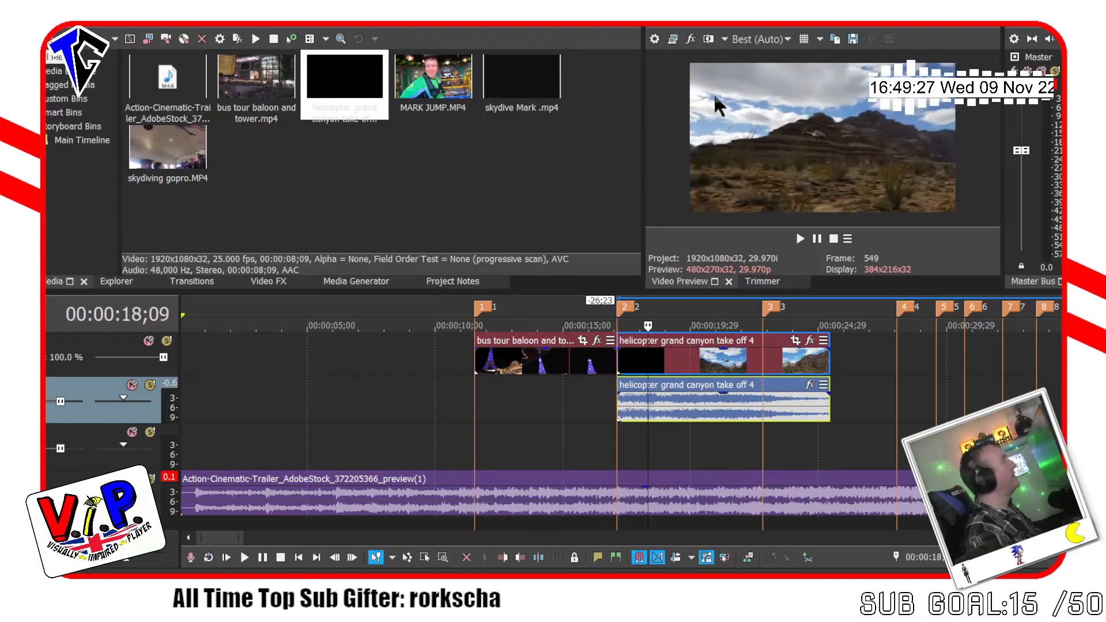
pyautogui.press('space')
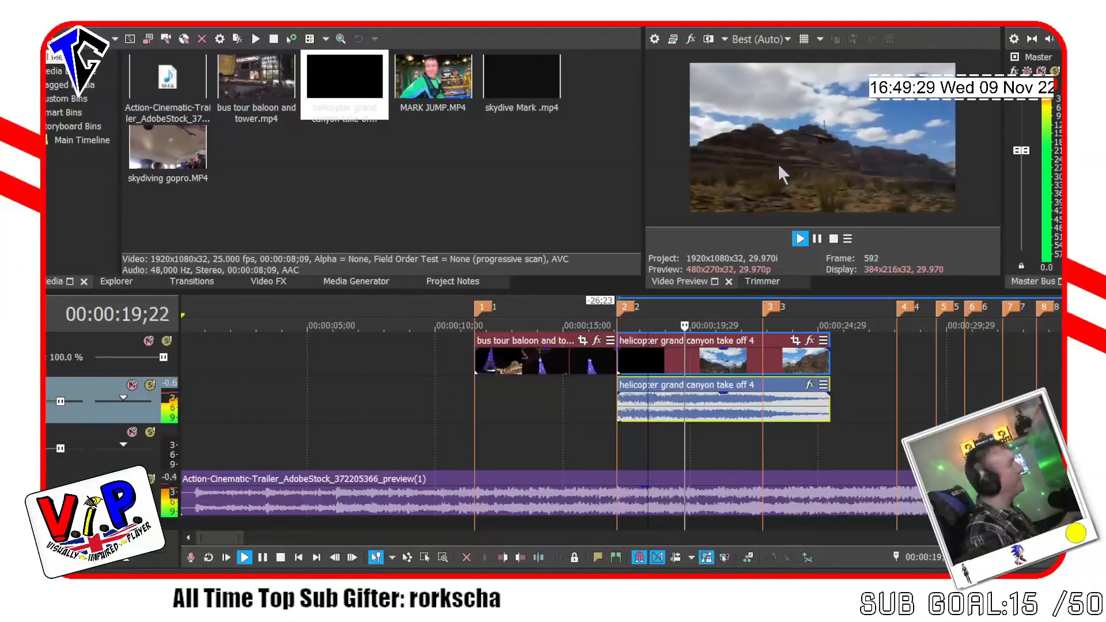
pyautogui.press('space')
pyautogui.press('s')
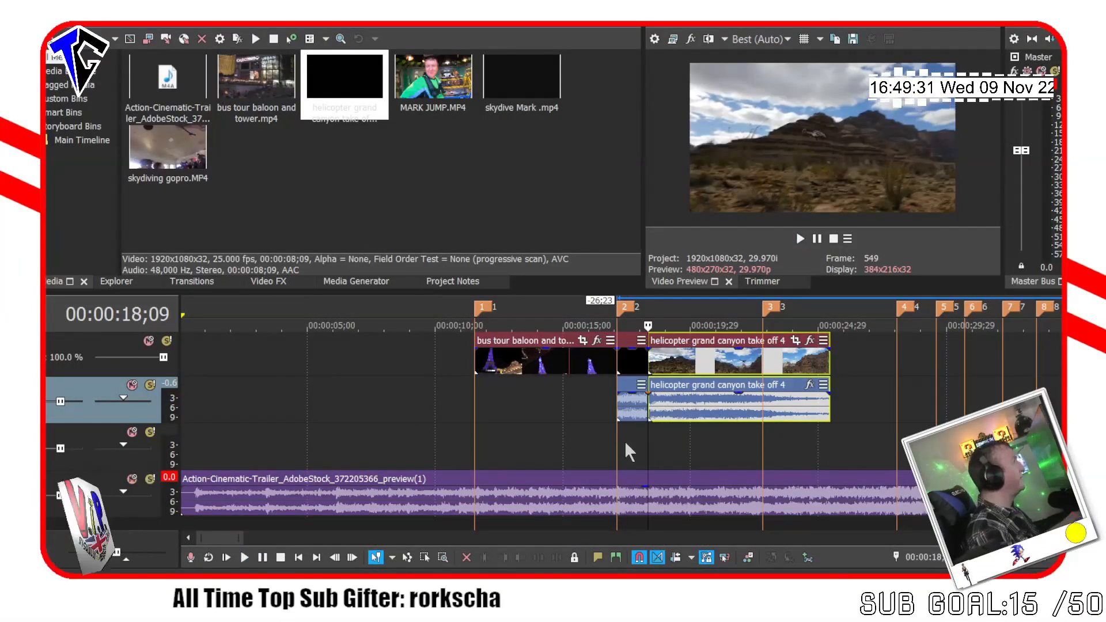
# Delete the helicopter section before the split and move the remaining clip back against the end of the bus tour clip.
pyautogui.click(626, 411)
pyautogui.press('Delete')
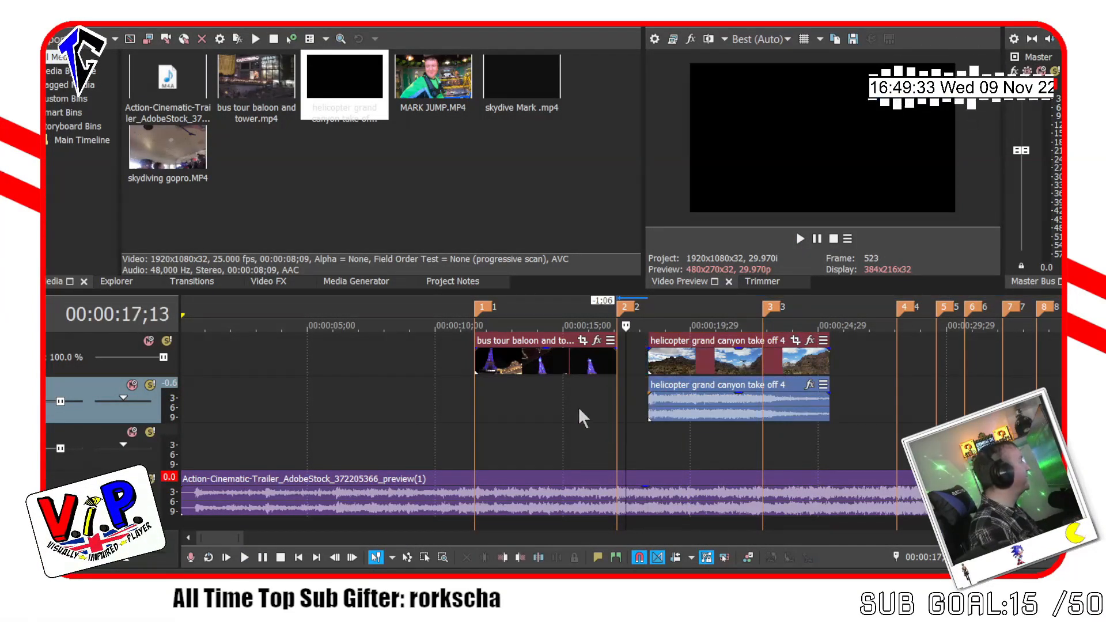
pyautogui.moveTo(683, 414); pyautogui.dragTo(647, 423)
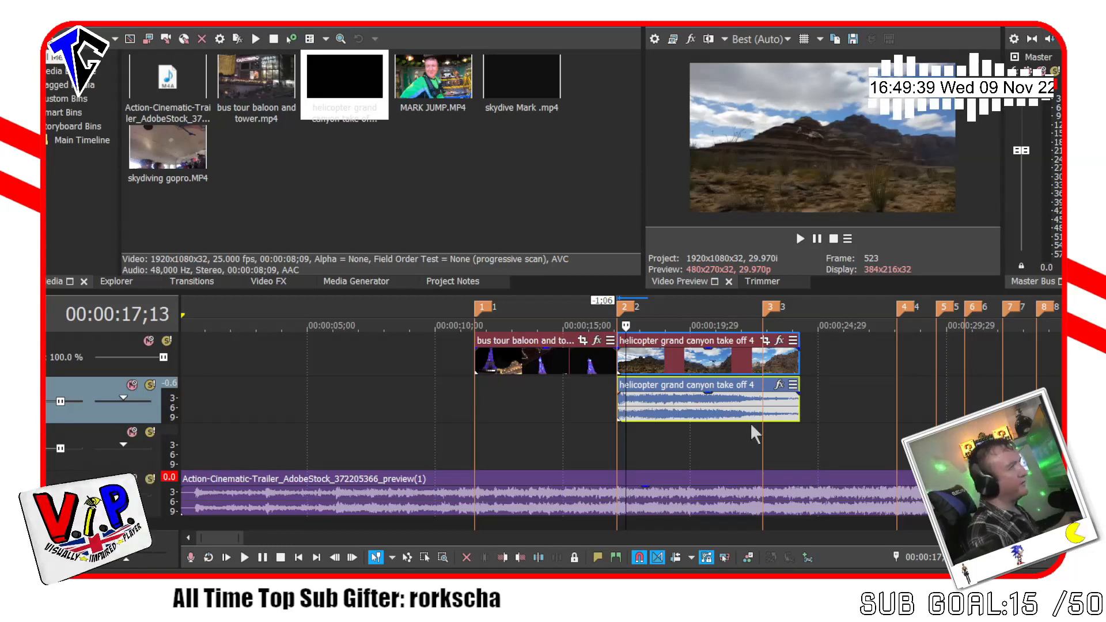
# Play the end of the helicopter clip from the marker labelled 3 at 00:00:22;24.
pyautogui.click(762, 436)
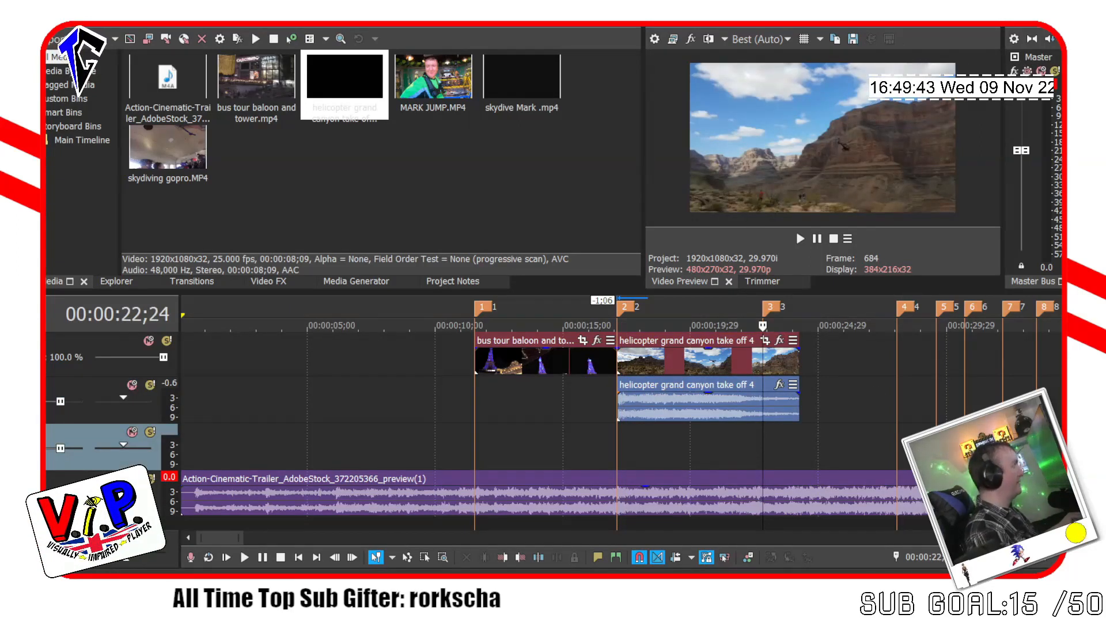
pyautogui.press('space')
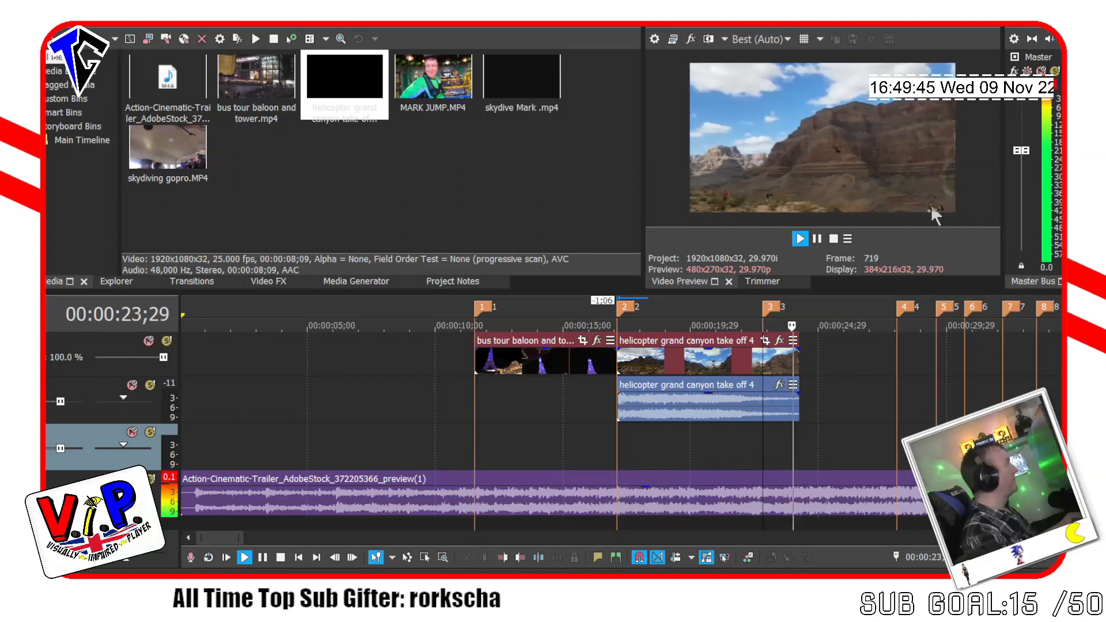
pyautogui.press('space')
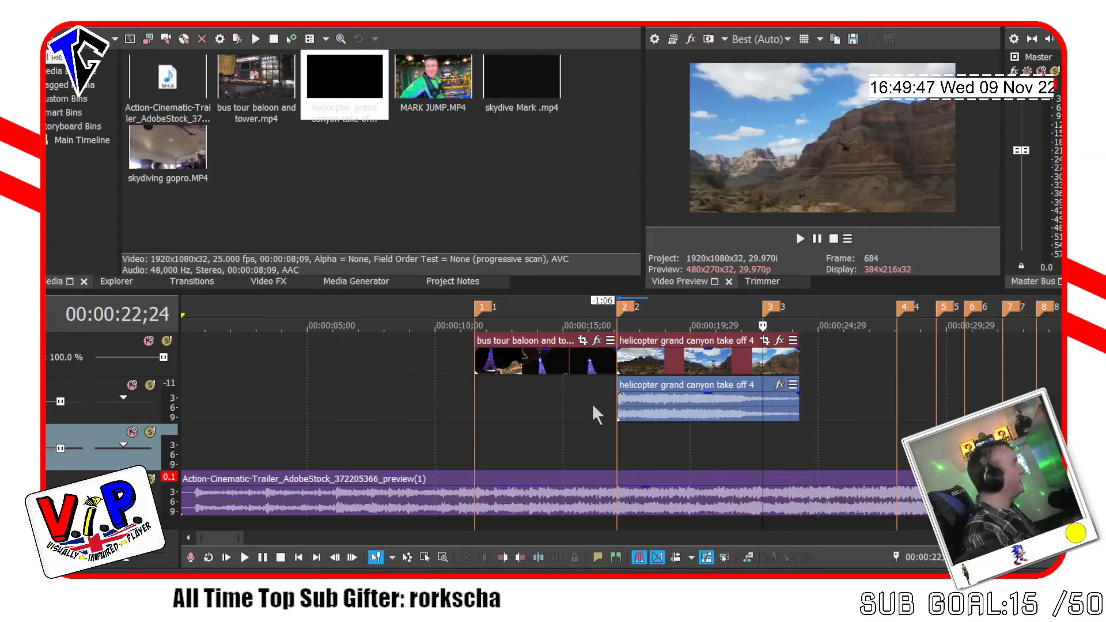
pyautogui.click(777, 419)
pyautogui.press('Delete')
pyautogui.click(740, 403)
pyautogui.hotkey('ctrl', 'z')
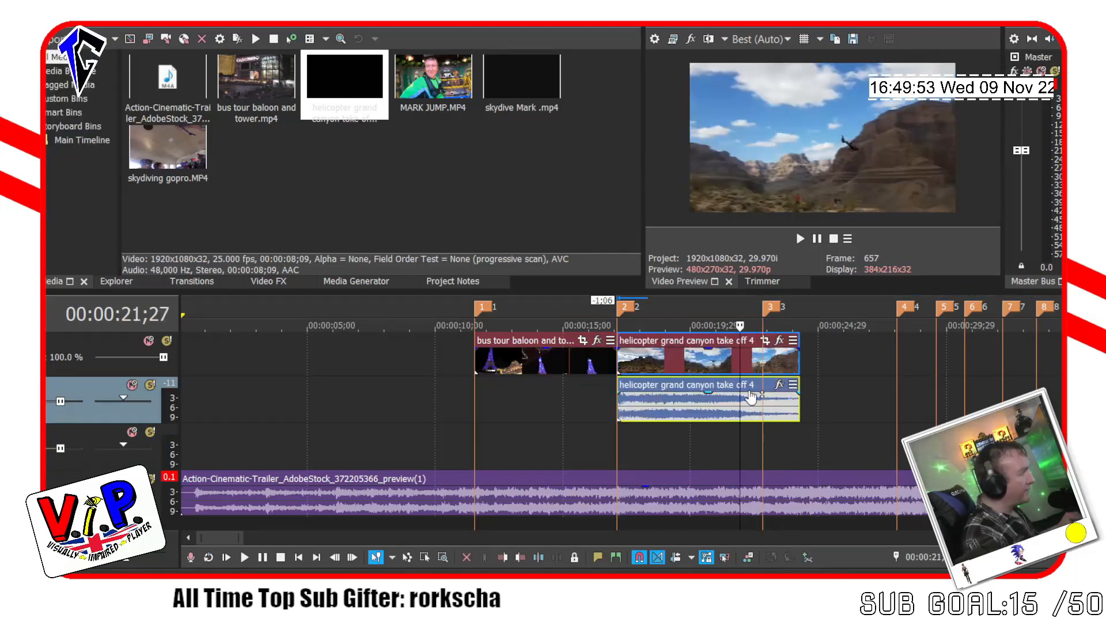
# Play from 00:00:21;27 and step frame by frame around the end of the helicopter clip past the marker labelled 3.
pyautogui.press('space')
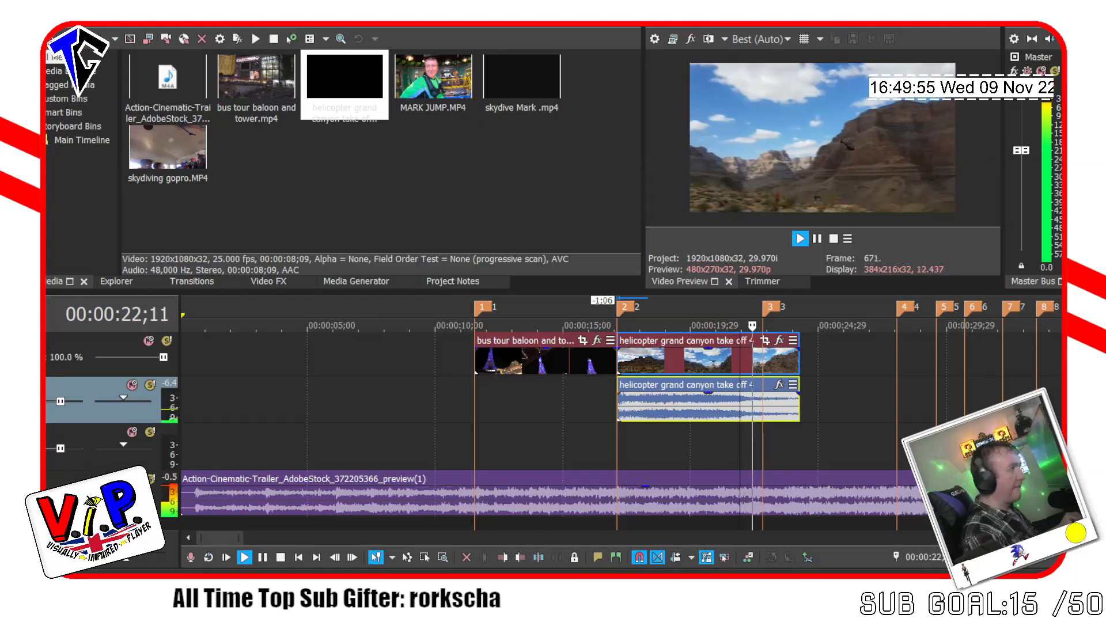
pyautogui.press('space')
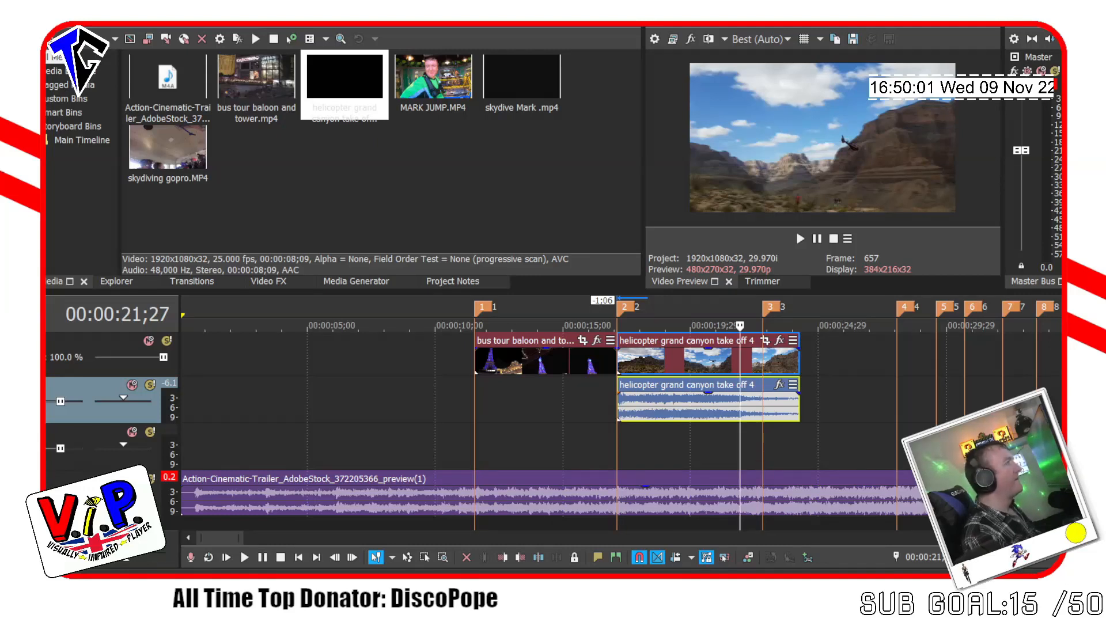
pyautogui.press('Right')
pyautogui.press('Right')
pyautogui.press('Right')
pyautogui.press('Right')
pyautogui.press('Right')
pyautogui.press('Right')
pyautogui.press('Right')
pyautogui.press('Right')
pyautogui.press('Right')
pyautogui.press('Right')
pyautogui.press('Right')
pyautogui.press('Right')
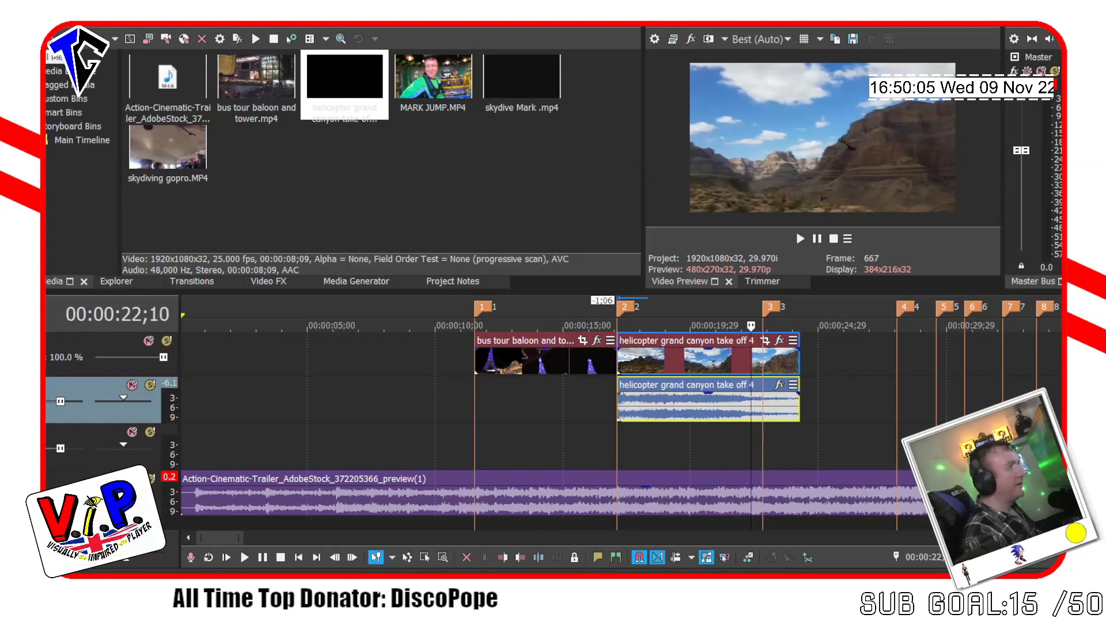
pyautogui.press('Right')
pyautogui.press('Right')
pyautogui.press('Right')
pyautogui.press('Right')
pyautogui.press('Right')
pyautogui.press('Right')
pyautogui.press('Right')
pyautogui.press('Right')
pyautogui.press('Right')
pyautogui.press('Right')
pyautogui.press('Right')
pyautogui.press('Right')
pyautogui.press('Right')
pyautogui.press('Right')
pyautogui.press('Right')
pyautogui.press('Right')
pyautogui.press('Right')
pyautogui.press('Right')
pyautogui.press('Right')
pyautogui.press('Right')
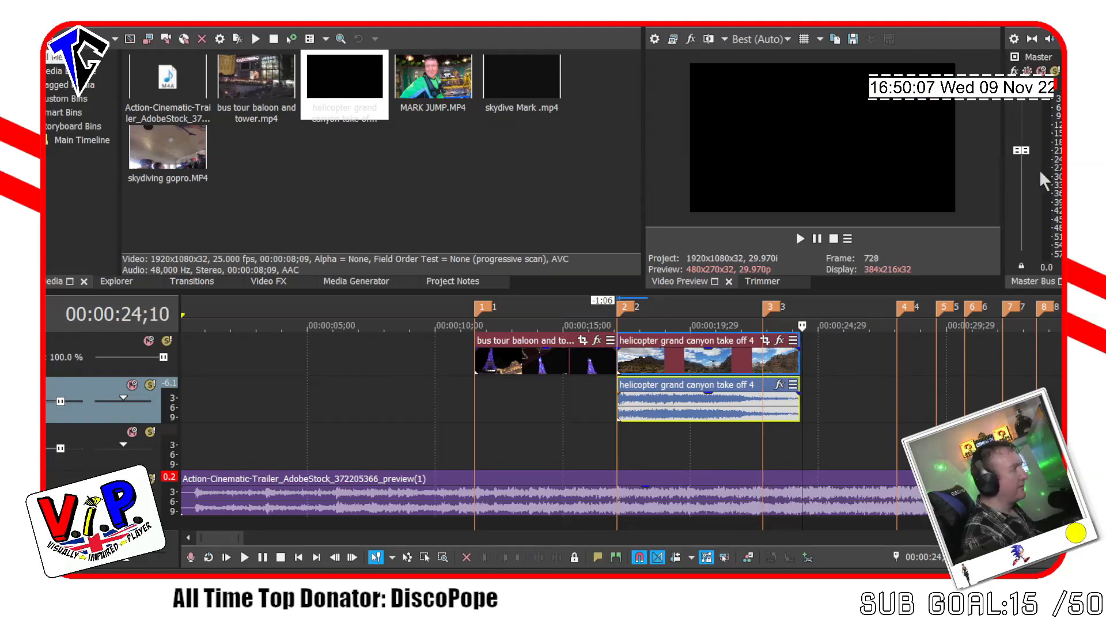
pyautogui.press('Left')
pyautogui.press('Left')
pyautogui.press('Left')
pyautogui.press('Left')
pyautogui.press('Left')
pyautogui.press('Left')
pyautogui.press('Left')
pyautogui.press('Left')
pyautogui.press('Left')
pyautogui.press('Left')
pyautogui.press('Left')
pyautogui.press('Left')
pyautogui.press('Left')
pyautogui.press('Left')
pyautogui.press('Left')
pyautogui.press('Left')
pyautogui.press('Left')
pyautogui.press('Left')
pyautogui.press('Left')
pyautogui.press('Left')
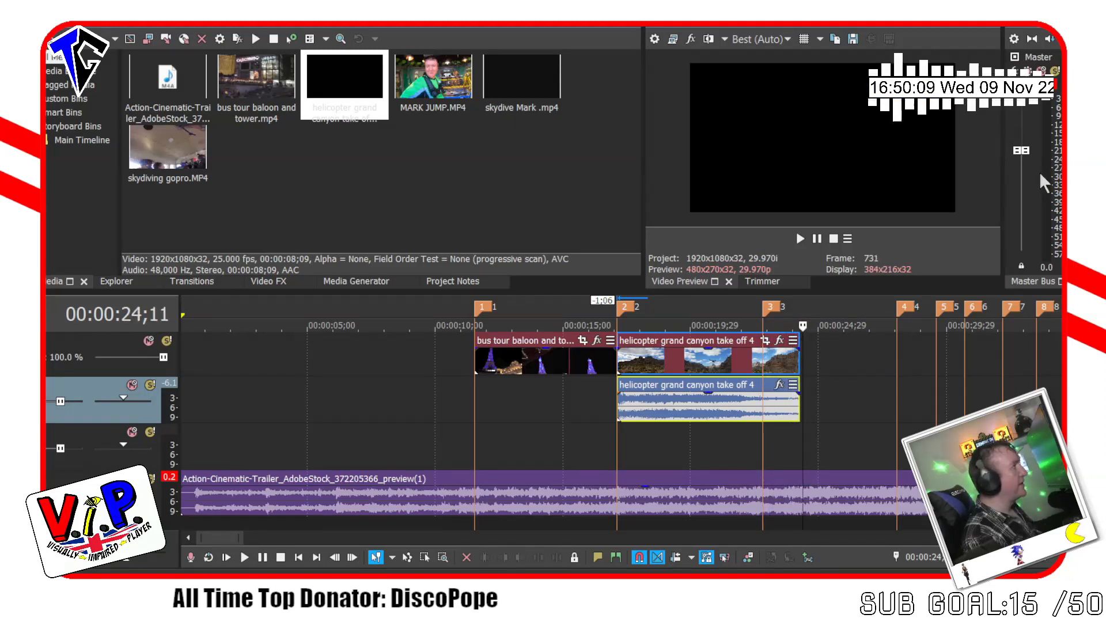
pyautogui.press('Right')
pyautogui.press('Right')
pyautogui.press('Right')
pyautogui.press('Right')
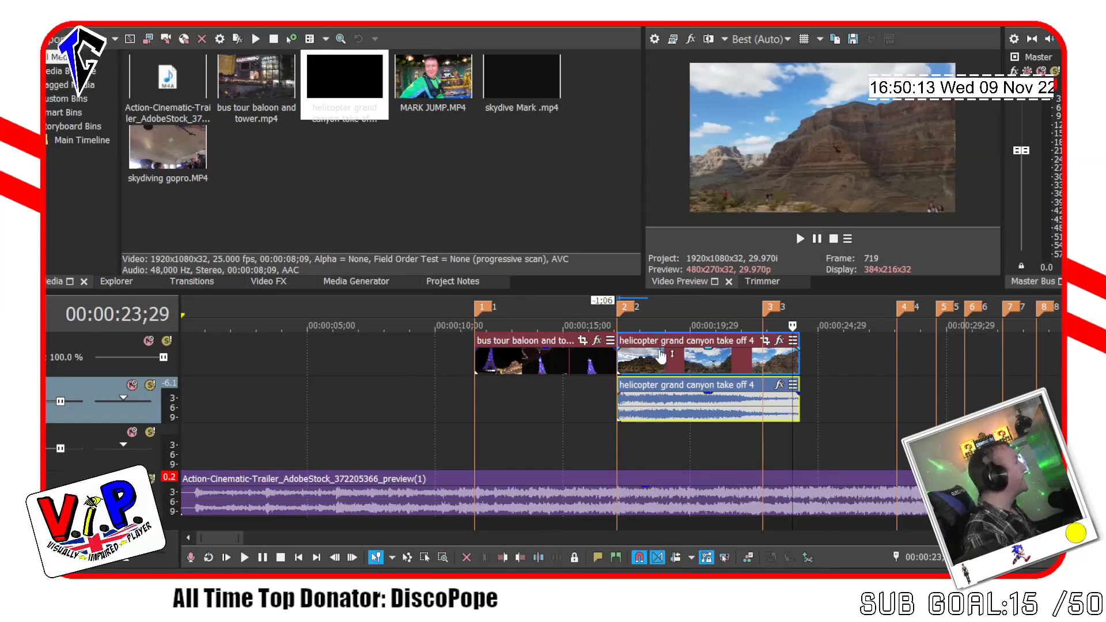
# Move the helicopter clip 1:28 later and extend its start back to the marker labelled 2.
pyautogui.moveTo(672, 416); pyautogui.dragTo(720, 421)
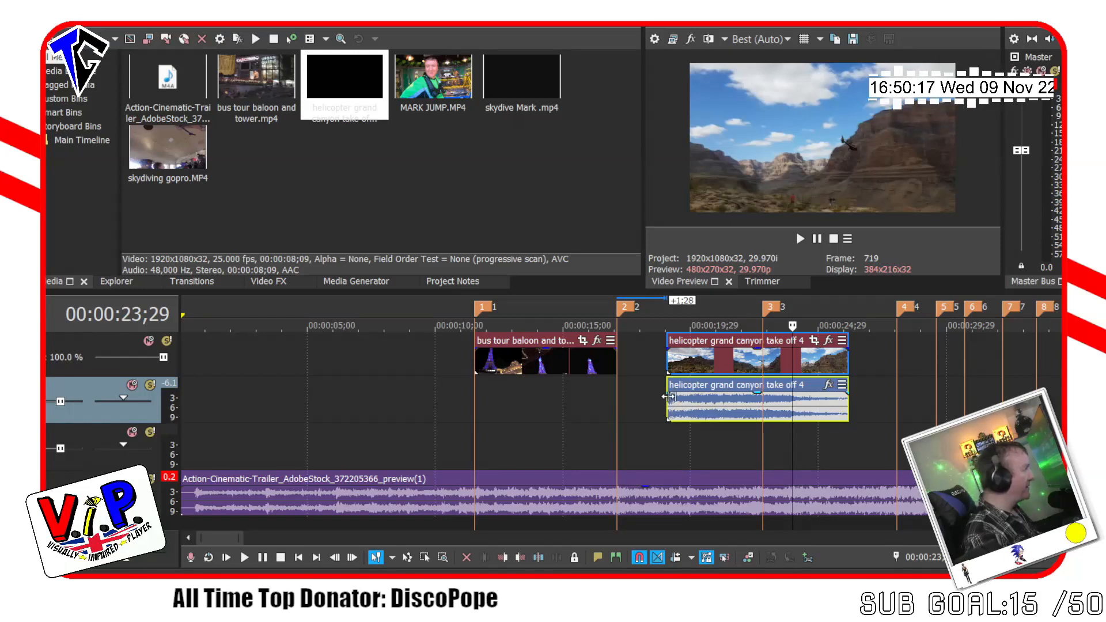
pyautogui.moveTo(670, 397); pyautogui.dragTo(617, 404)
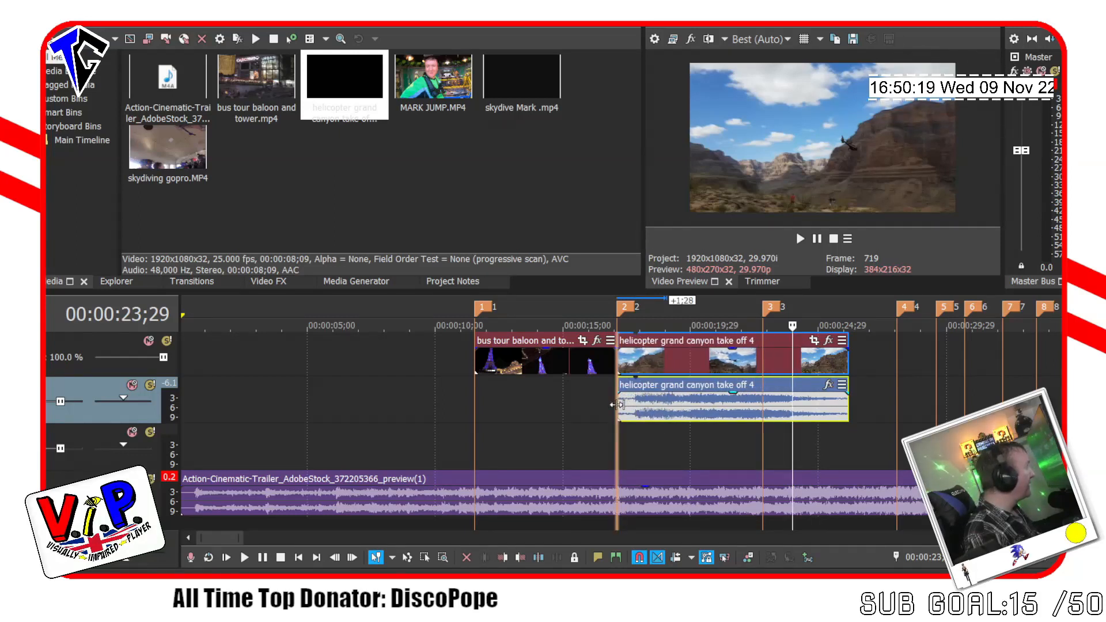
# Find the cut point near the start of the extended helicopter clip and split the clip at 00:00:18;07.
pyautogui.click(617, 413)
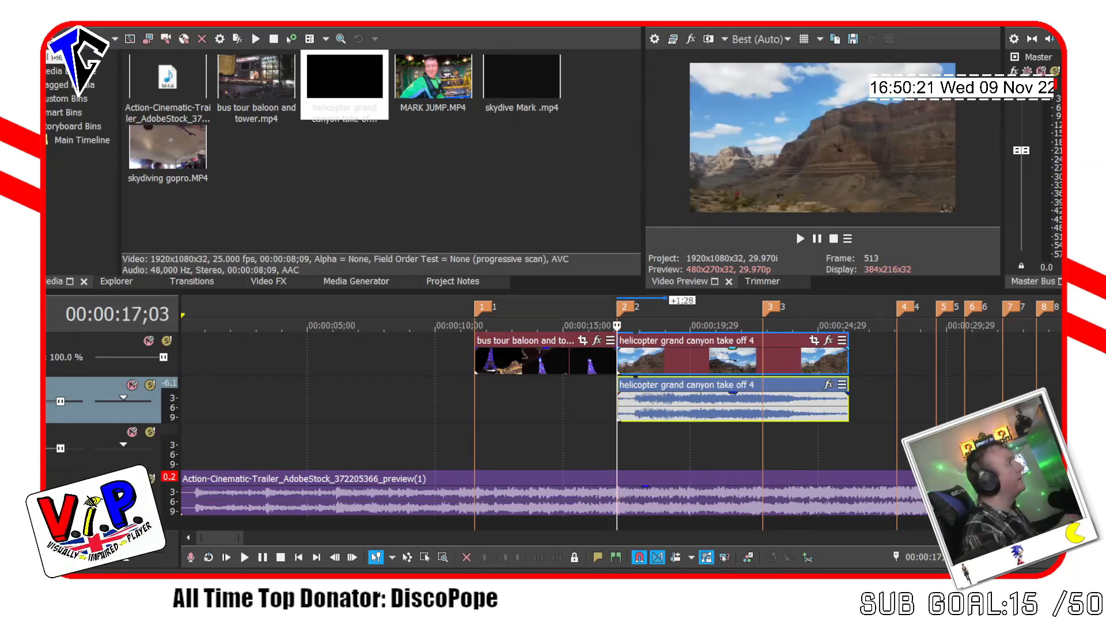
pyautogui.press('space')
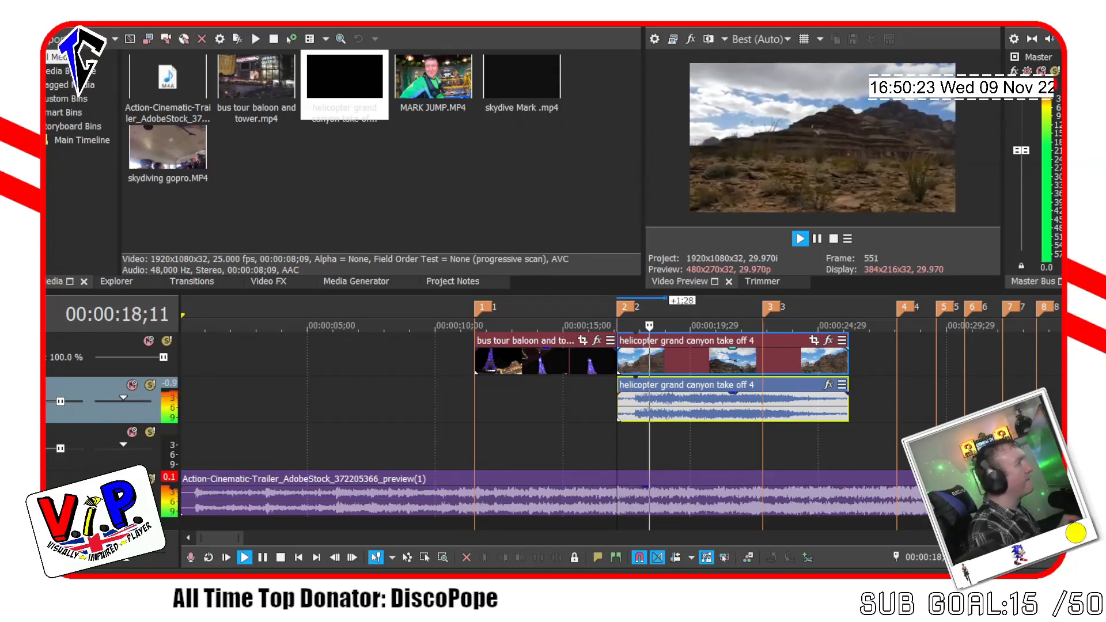
pyautogui.press('space')
pyautogui.press('Right')
pyautogui.press('Right')
pyautogui.press('Right')
pyautogui.press('Right')
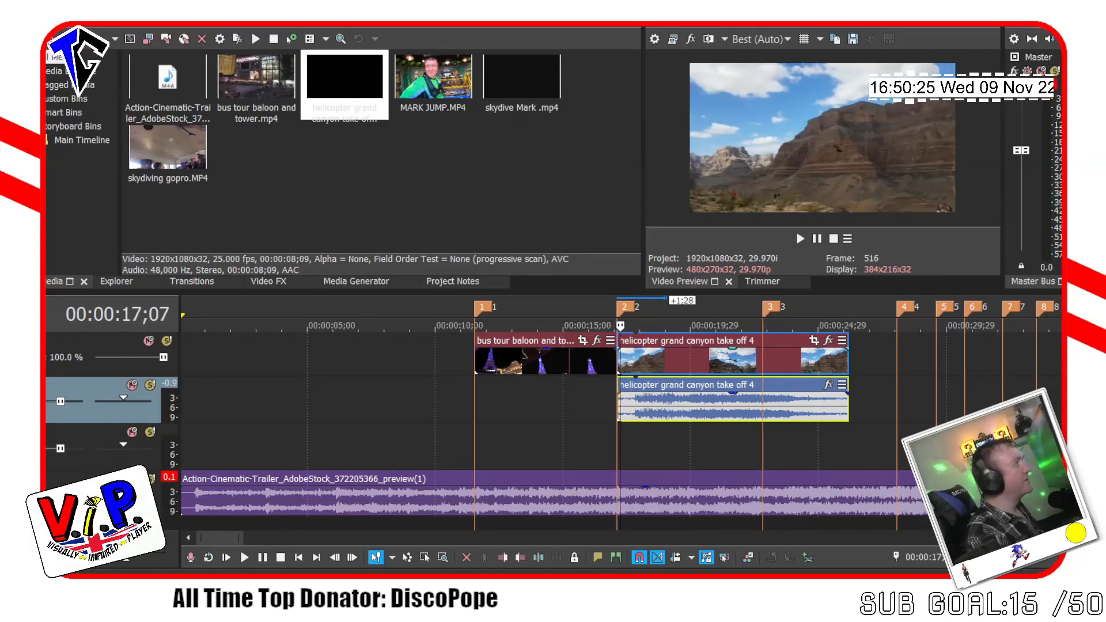
pyautogui.press('Right')
pyautogui.press('Right')
pyautogui.press('Right')
pyautogui.press('Right')
pyautogui.press('Right')
pyautogui.press('Right')
pyautogui.press('Right')
pyautogui.press('Right')
pyautogui.press('Right')
pyautogui.press('Right')
pyautogui.press('Right')
pyautogui.press('Right')
pyautogui.press('Right')
pyautogui.press('Right')
pyautogui.press('Right')
pyautogui.press('Right')
pyautogui.press('Right')
pyautogui.press('Right')
pyautogui.press('Right')
pyautogui.press('Right')
pyautogui.press('Right')
pyautogui.press('Right')
pyautogui.press('Right')
pyautogui.press('Right')
pyautogui.press('Right')
pyautogui.press('Right')
pyautogui.press('Right')
pyautogui.press('Right')
pyautogui.press('Right')
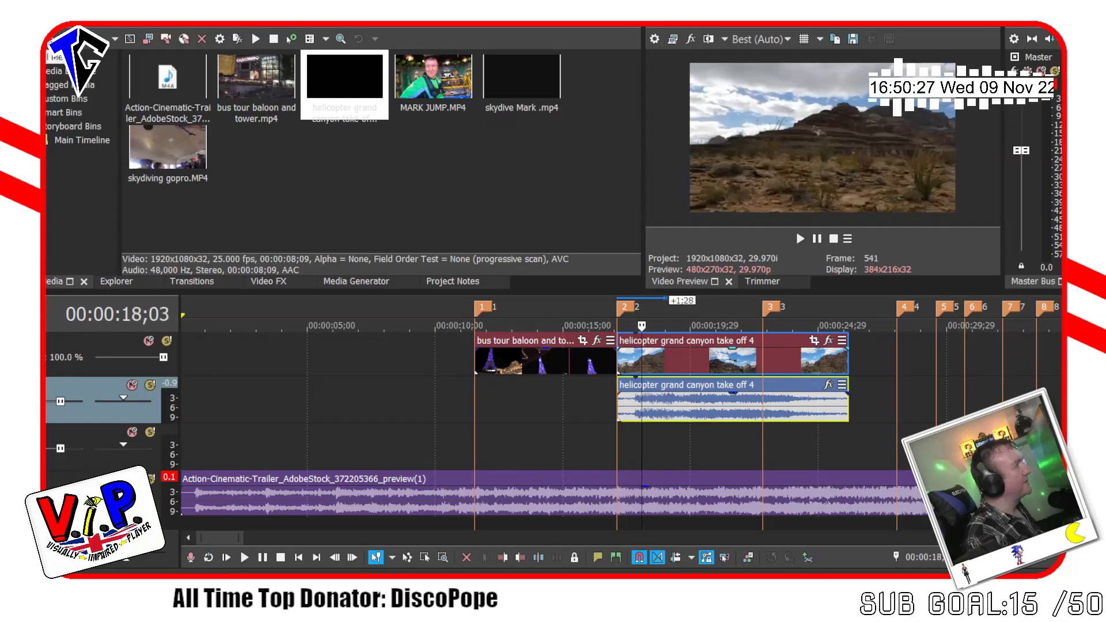
pyautogui.press('space')
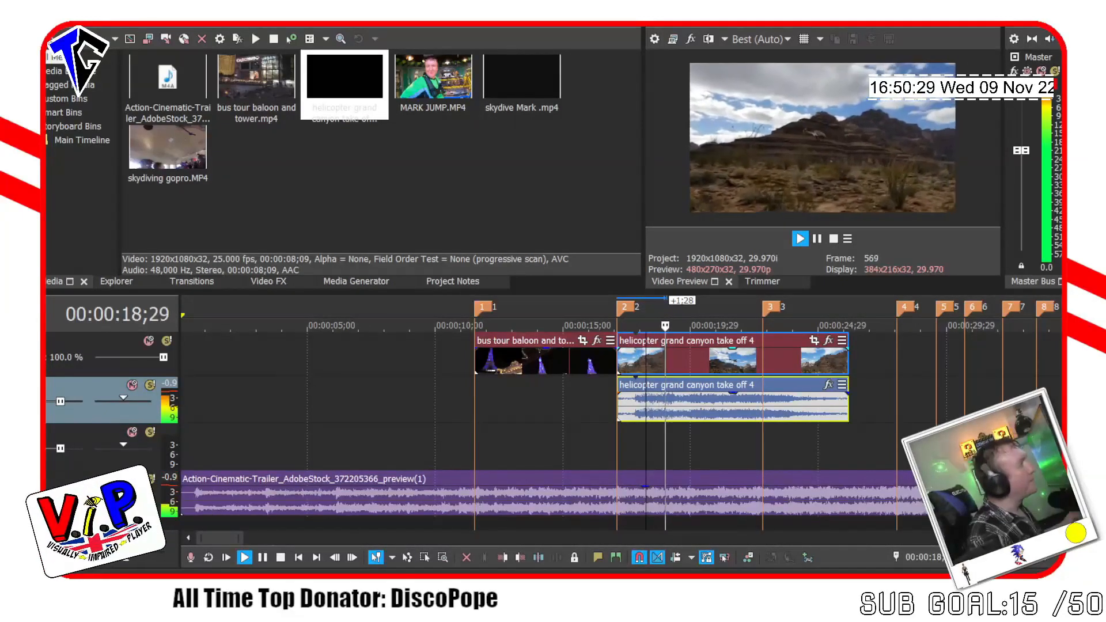
pyautogui.press('space')
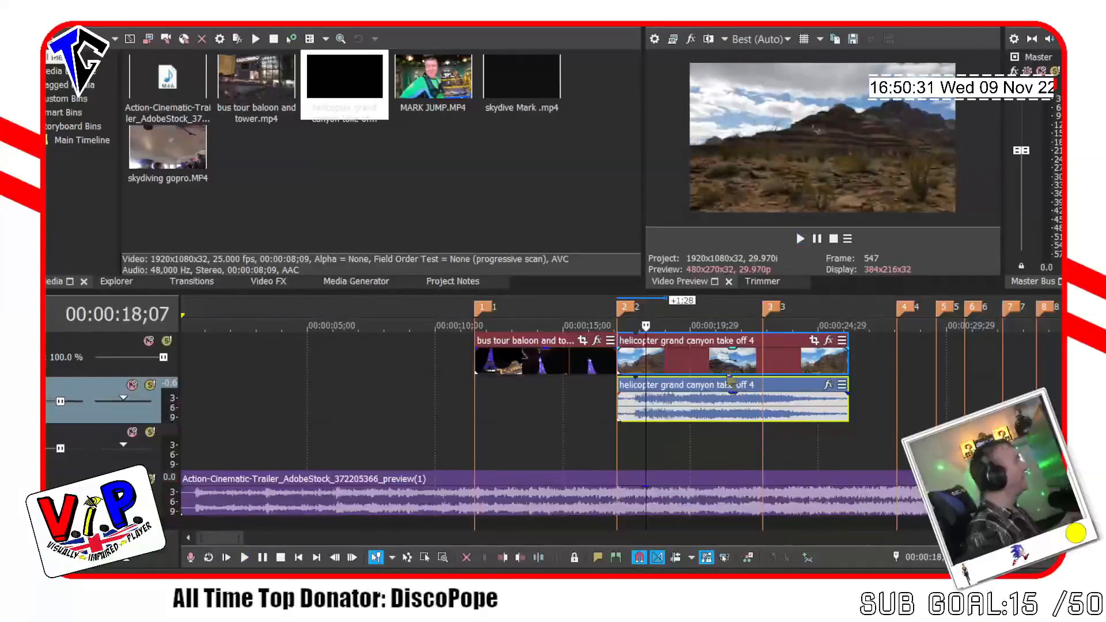
pyautogui.press('Up')
pyautogui.press('Up')
pyautogui.press('Up')
pyautogui.press('s')
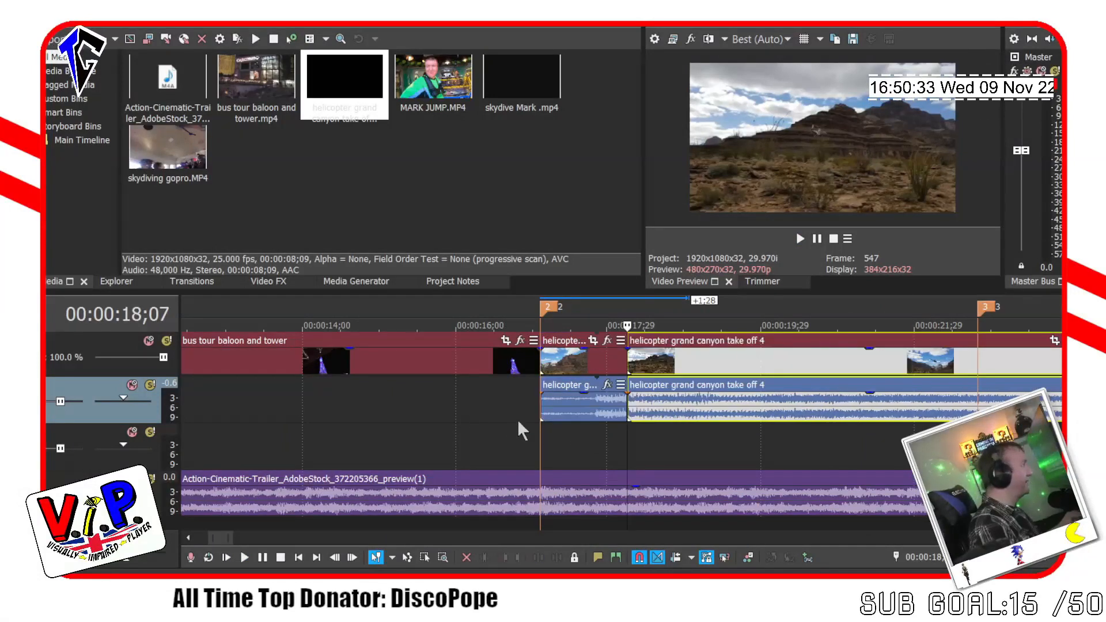
# Delete the short helicopter section before the split and move the remaining clip back against the bus tour clip.
pyautogui.click(578, 422)
pyautogui.press('Delete')
pyautogui.moveTo(687, 405); pyautogui.dragTo(596, 419)
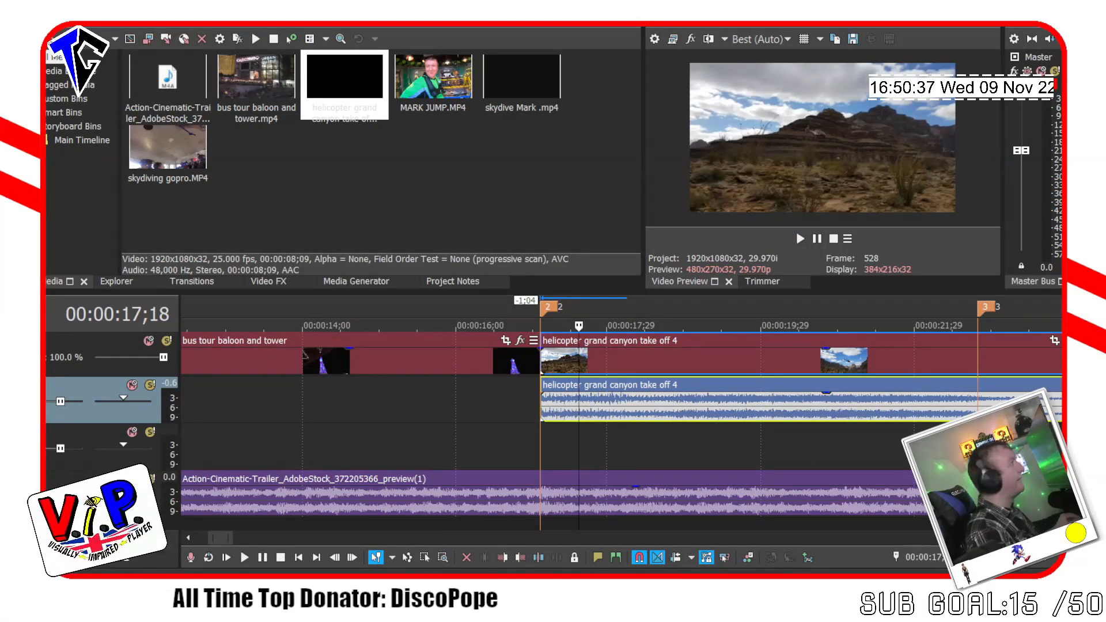
# Time-compress the helicopter clip to 138.8% speed so that it ends exactly at the marker labelled 3.
pyautogui.scroll(-2, 899, 443)
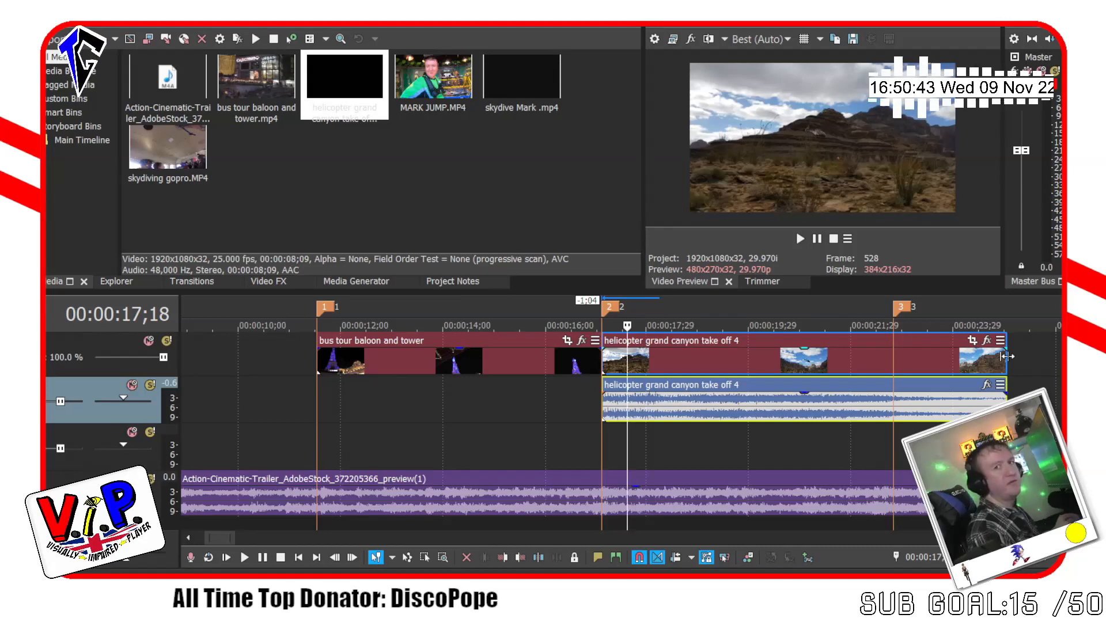
pyautogui.moveTo(1006, 357); pyautogui.dragTo(899, 361)
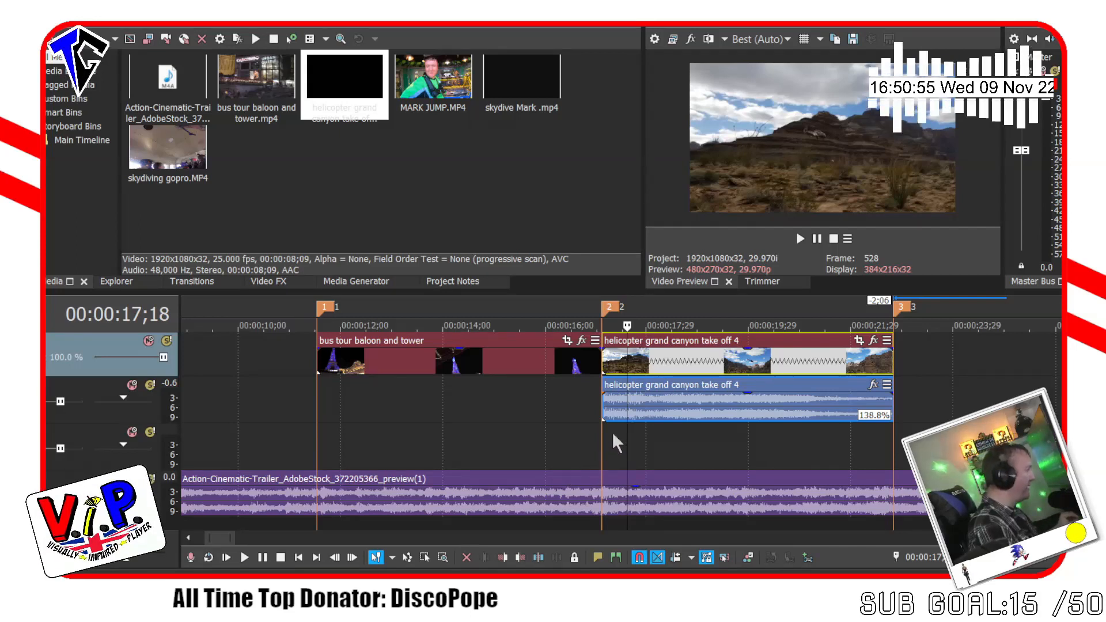
# Play the transition from the bus tour clip into the sped-up helicopter clip twice, and replay the part from 00:00:19;27.
pyautogui.click(594, 434)
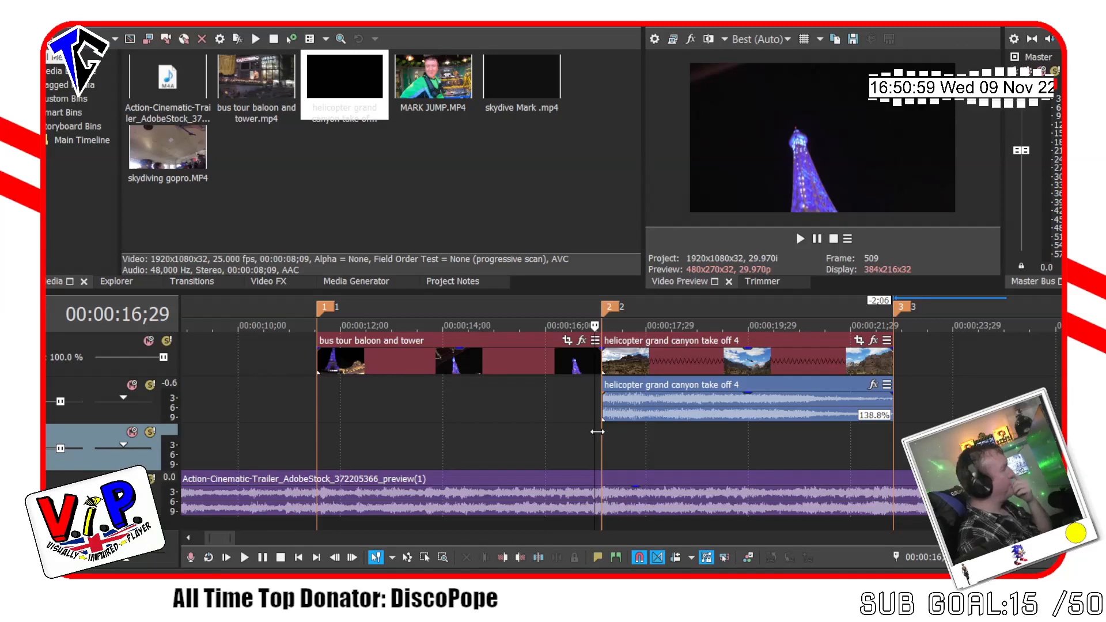
pyautogui.scroll(-2, 643, 428)
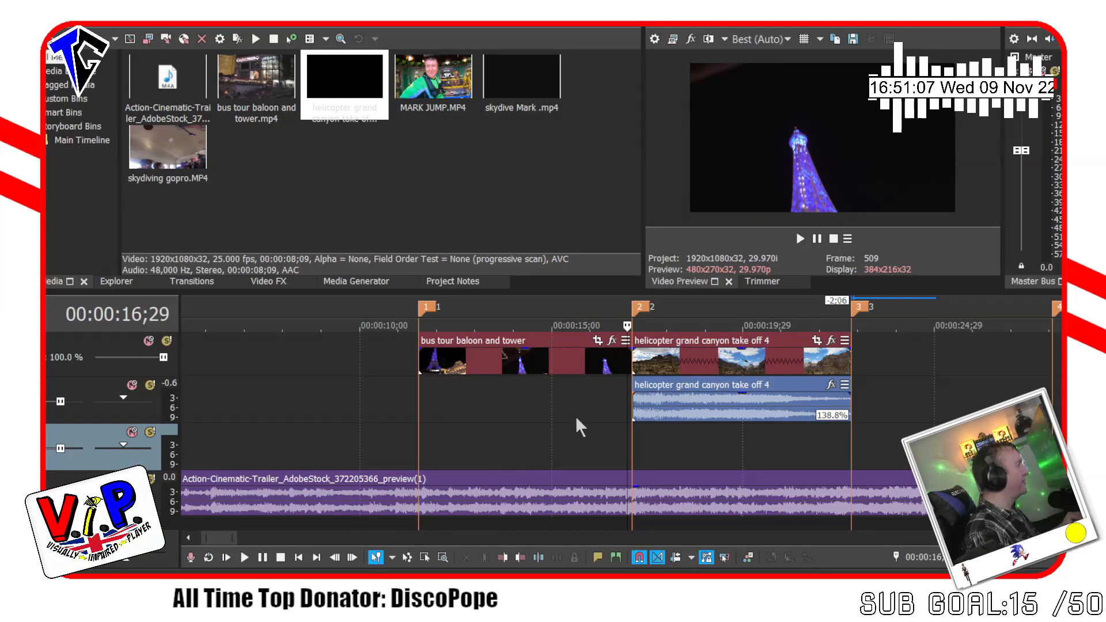
pyautogui.click(594, 419)
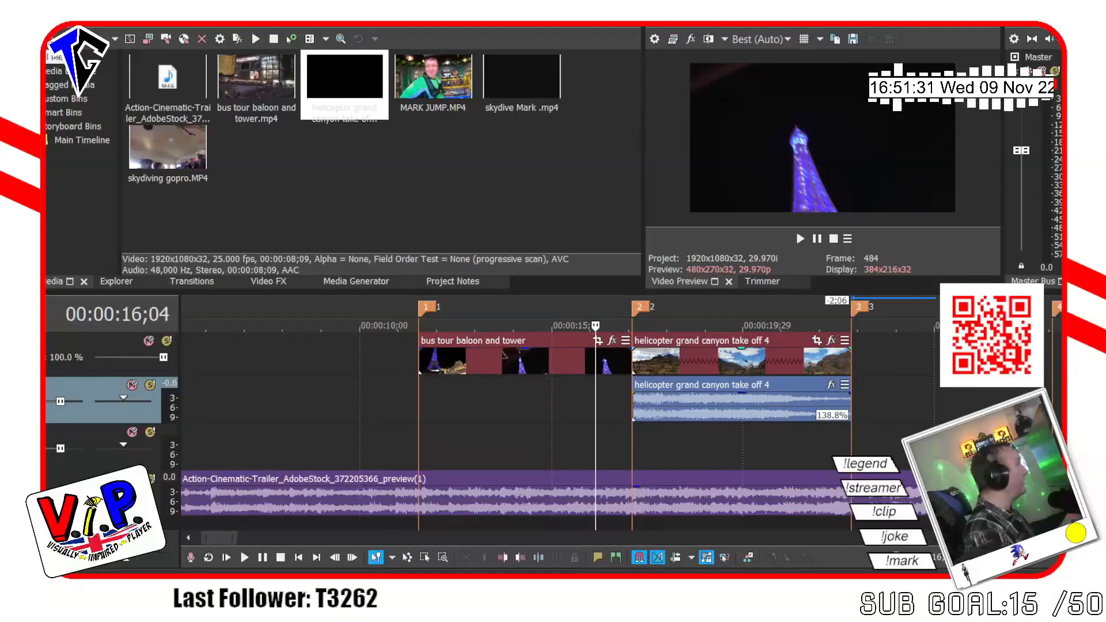
pyautogui.click(621, 438)
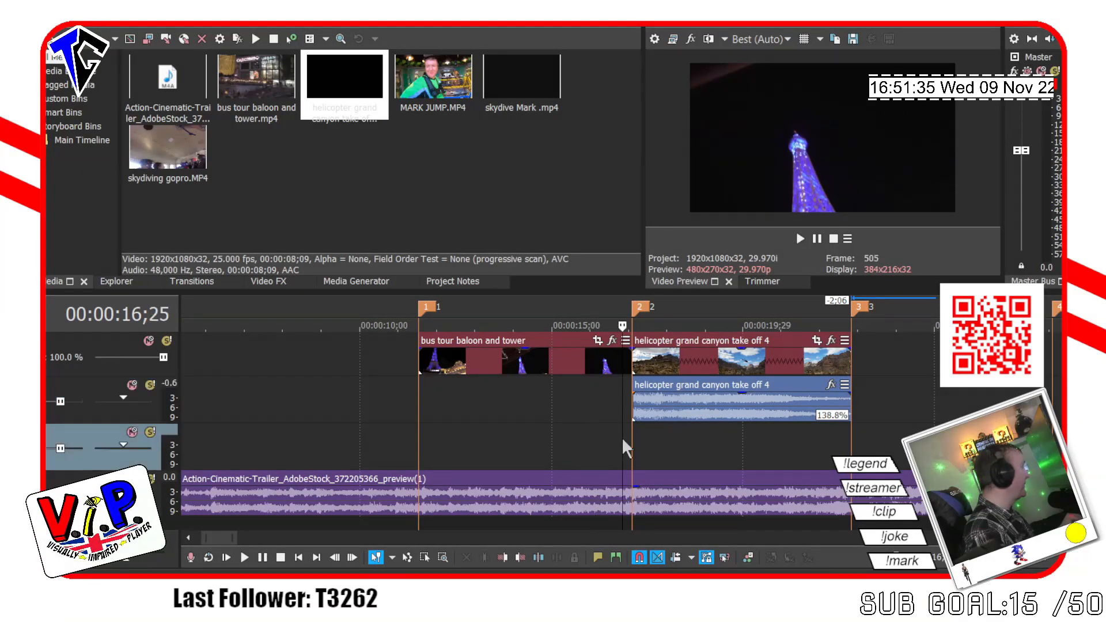
pyautogui.press('space')
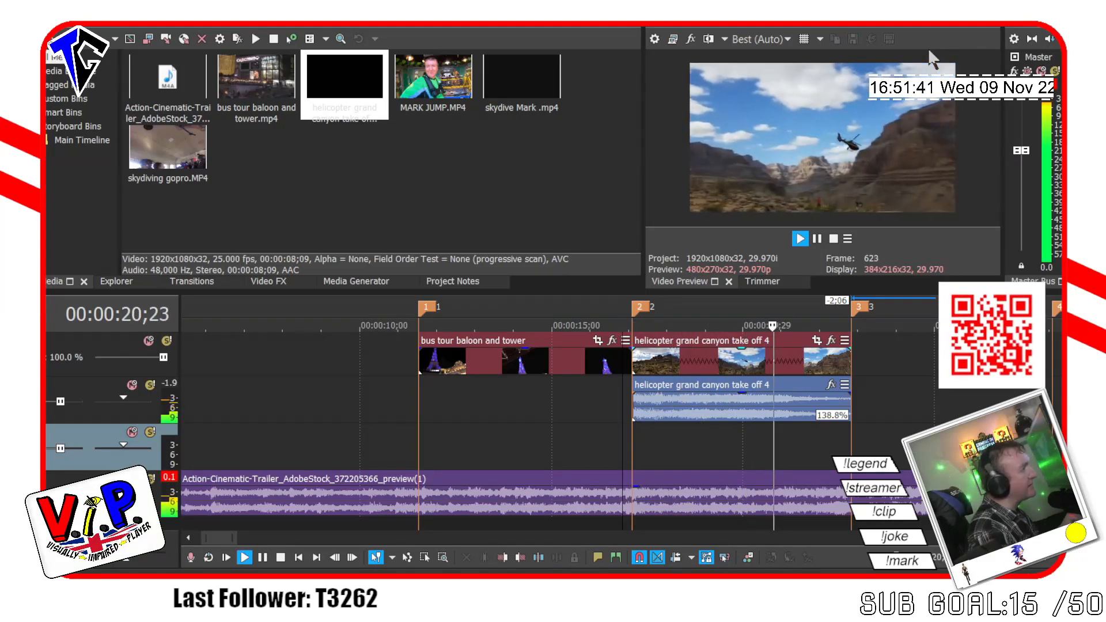
pyautogui.press('space')
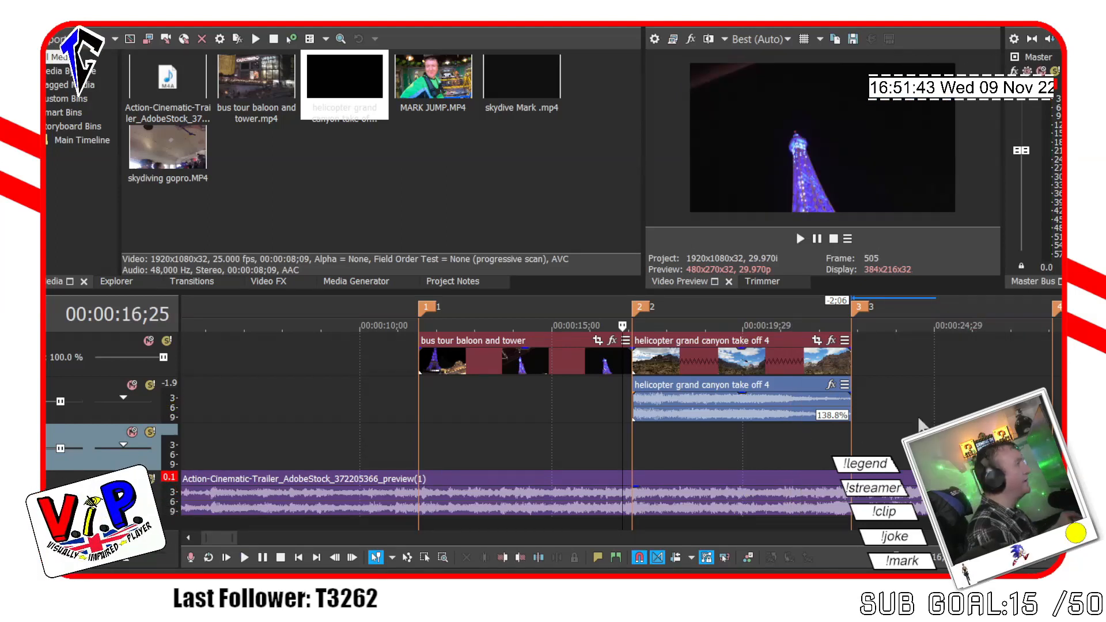
pyautogui.press('space')
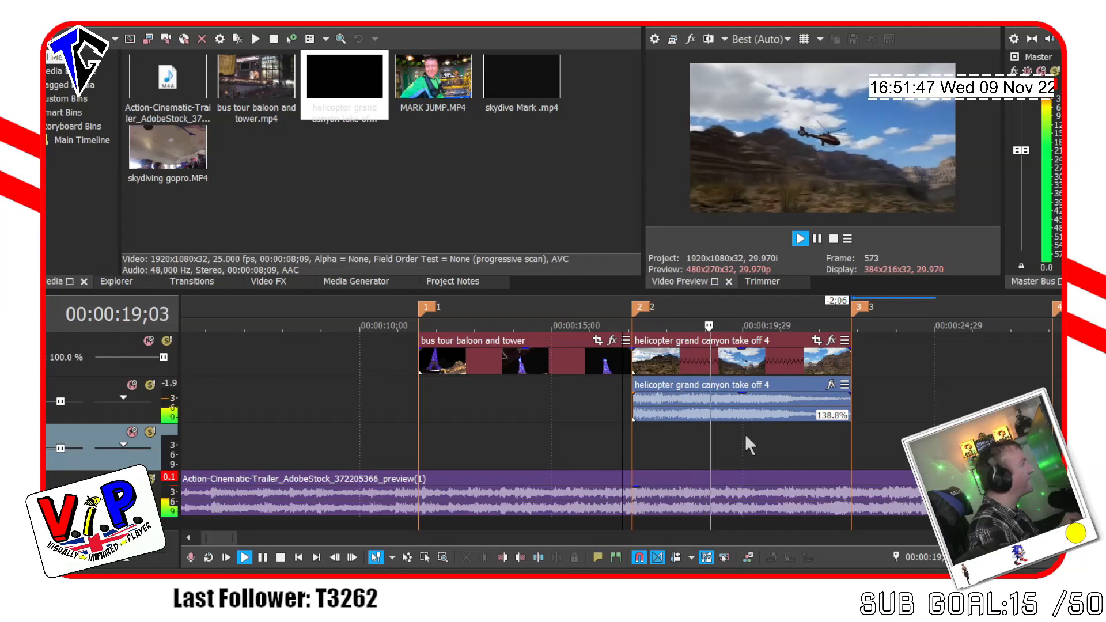
pyautogui.press('space')
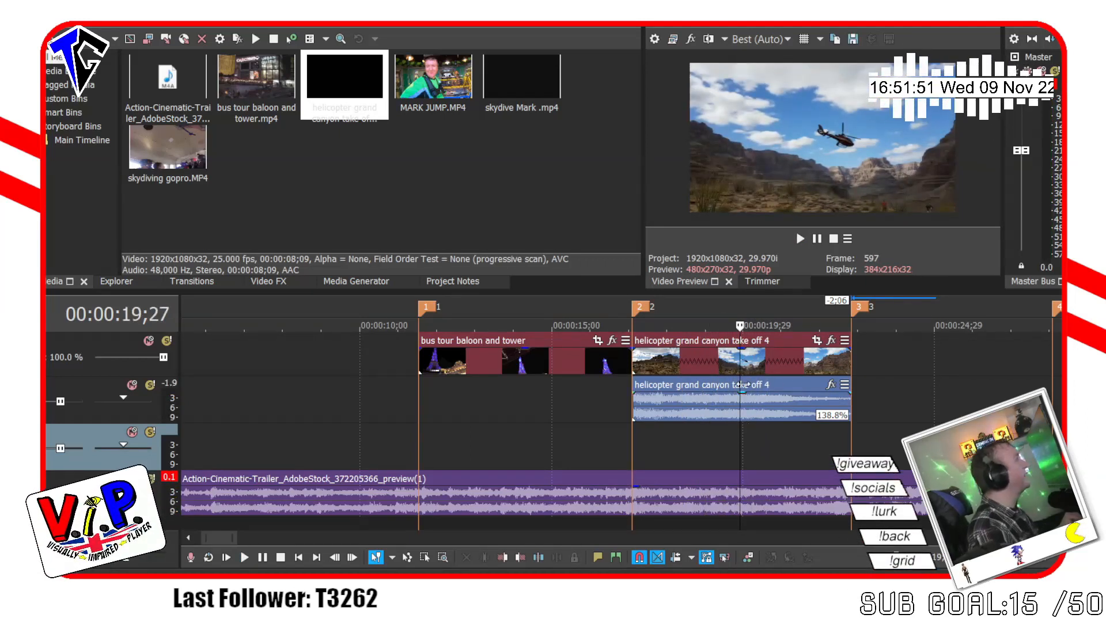
pyautogui.press('space')
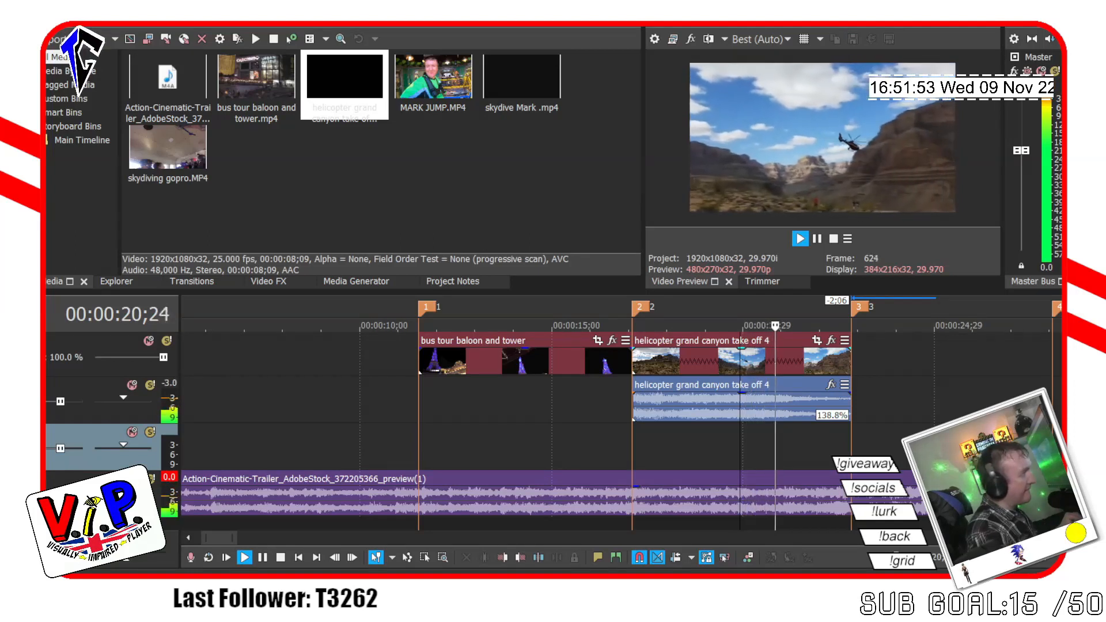
pyautogui.press('space')
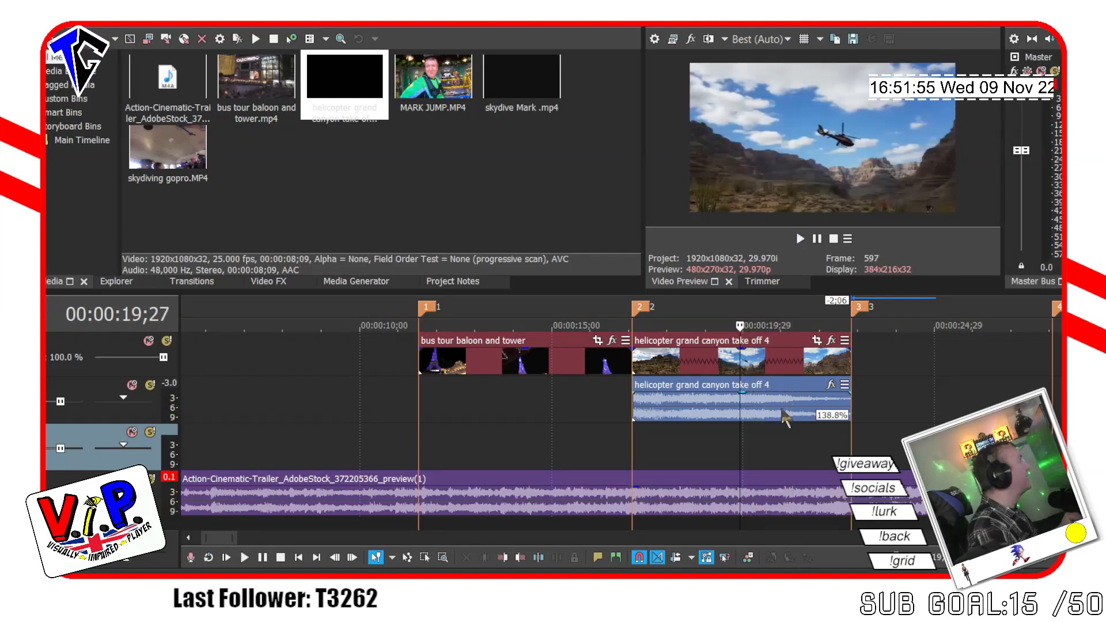
# Play from just before the marker labelled 2 and place the playhead at 00:00:19;22 in the helicopter clip.
pyautogui.click(648, 435)
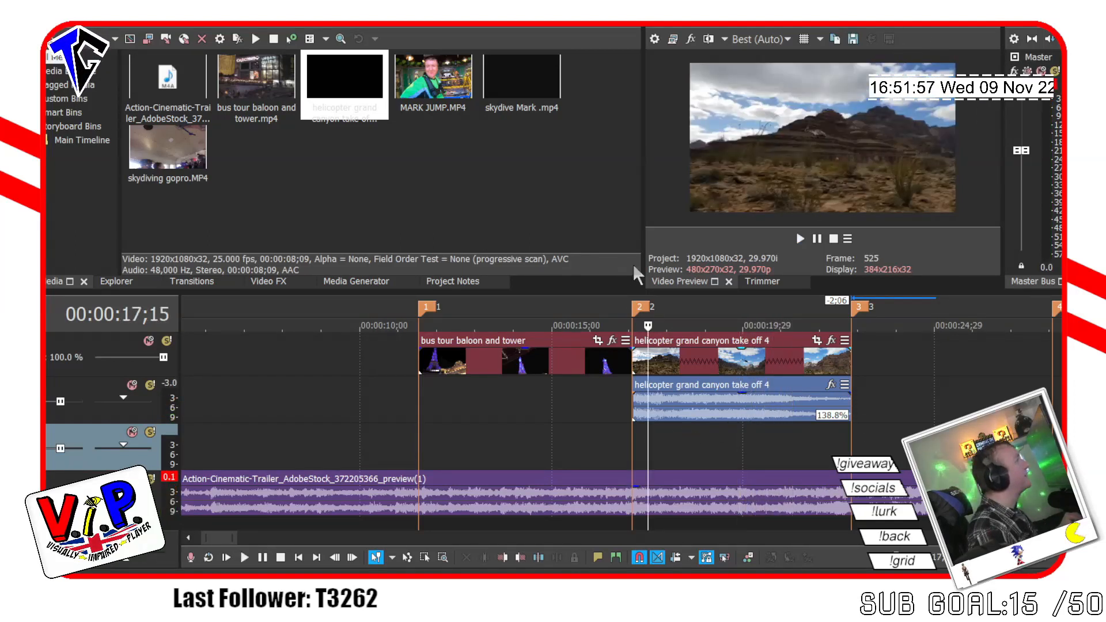
pyautogui.click(627, 445)
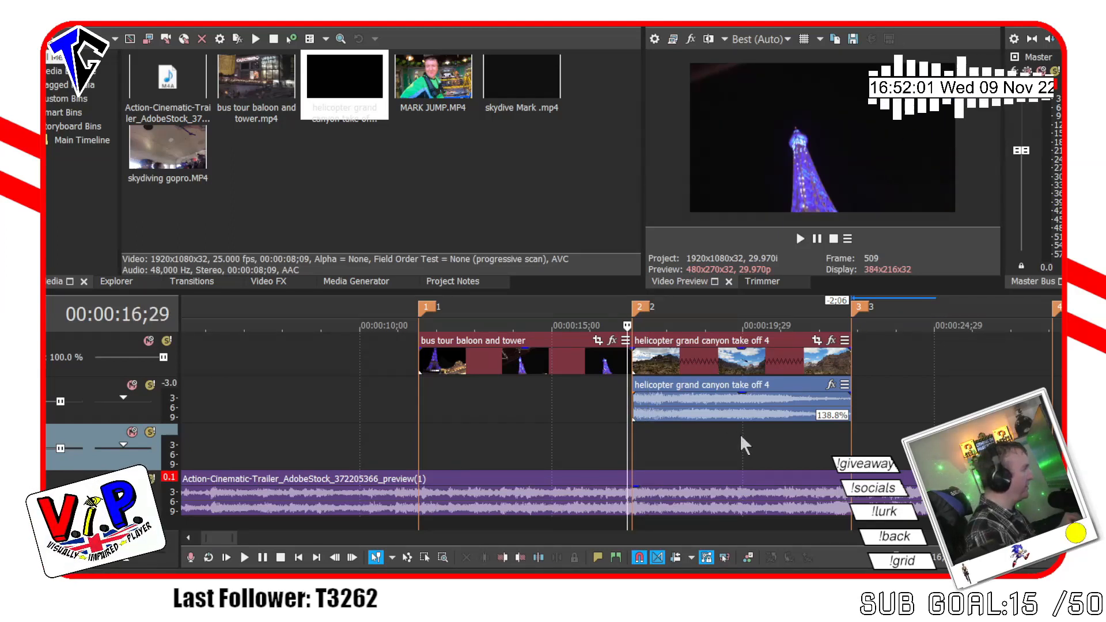
pyautogui.press('space')
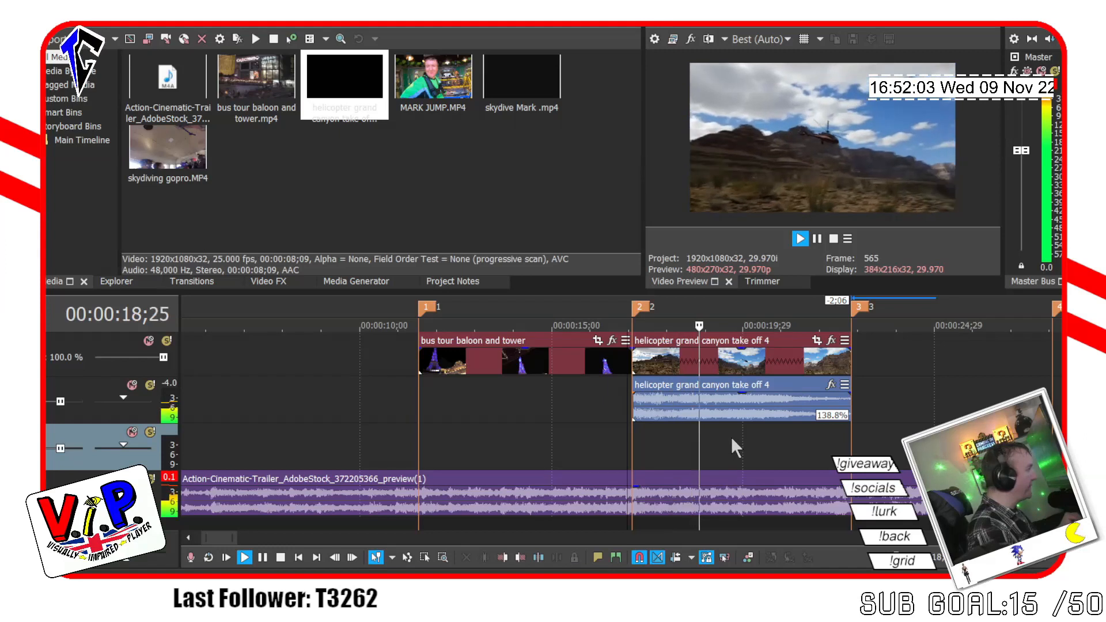
pyautogui.click(733, 449)
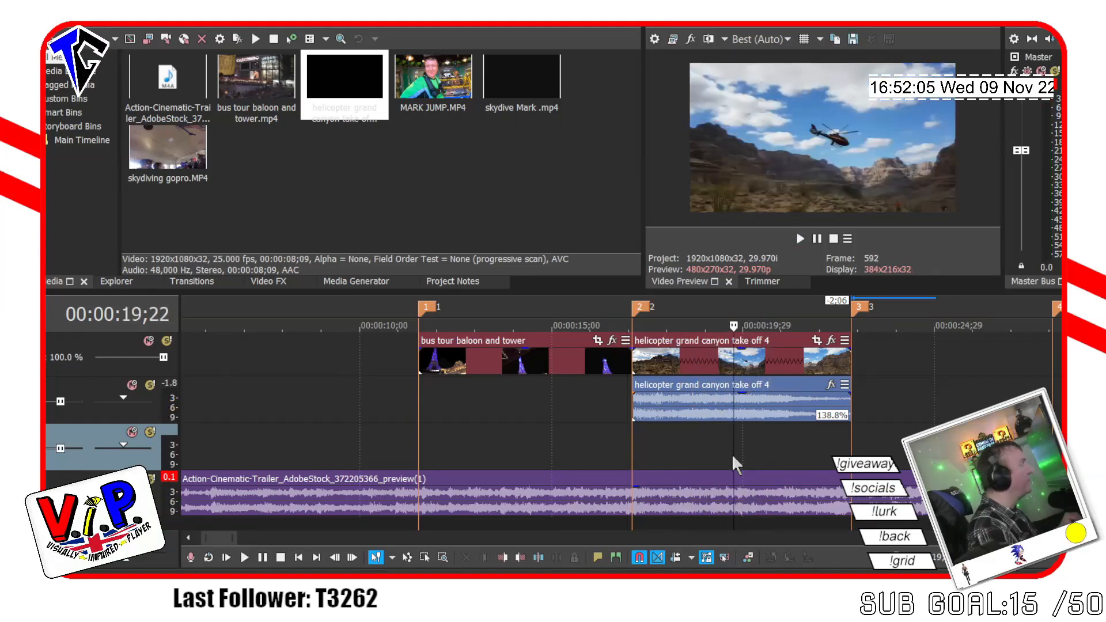
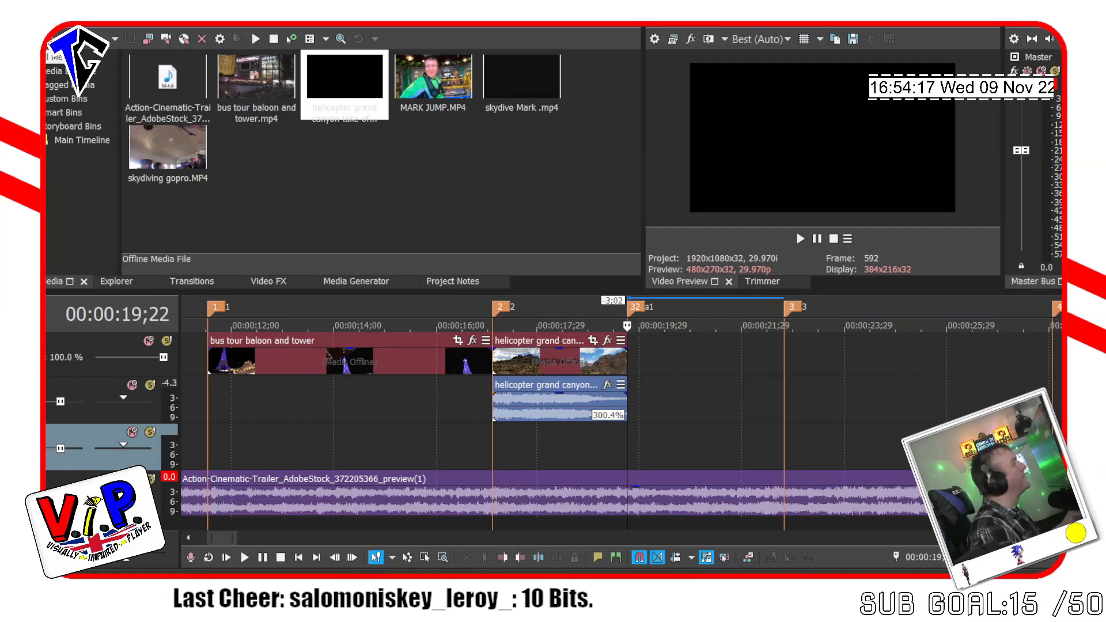
# Add the bowling strike video to the timeline and place its start at the end of the helicopter clip.
pyautogui.click(421, 164)
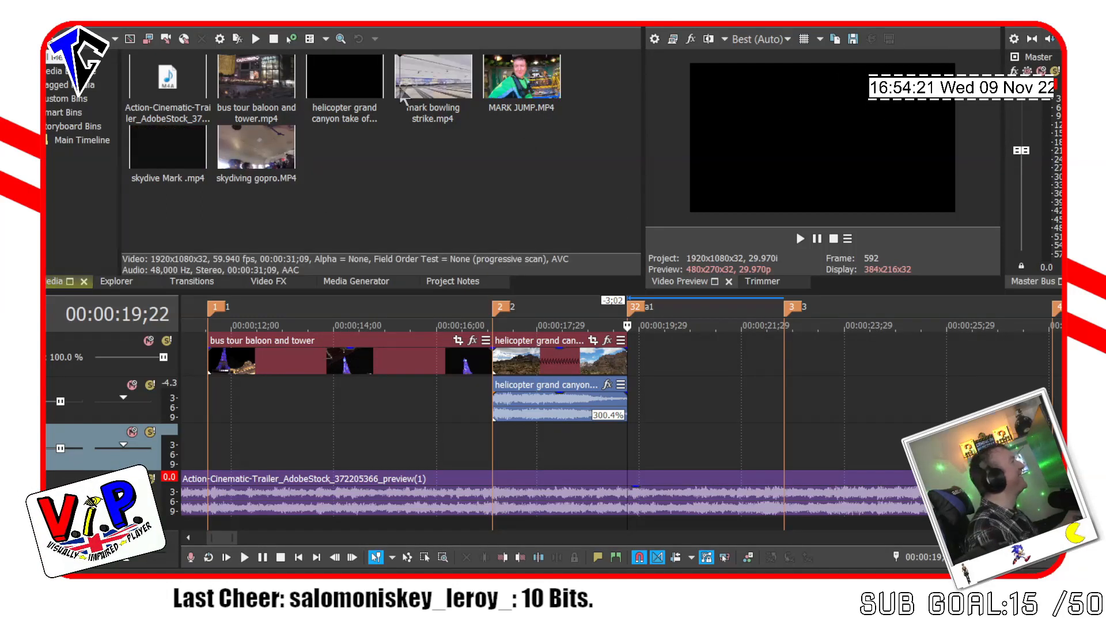
pyautogui.moveTo(444, 107); pyautogui.dragTo(599, 414)
pyautogui.moveTo(1061, 370); pyautogui.dragTo(631, 346)
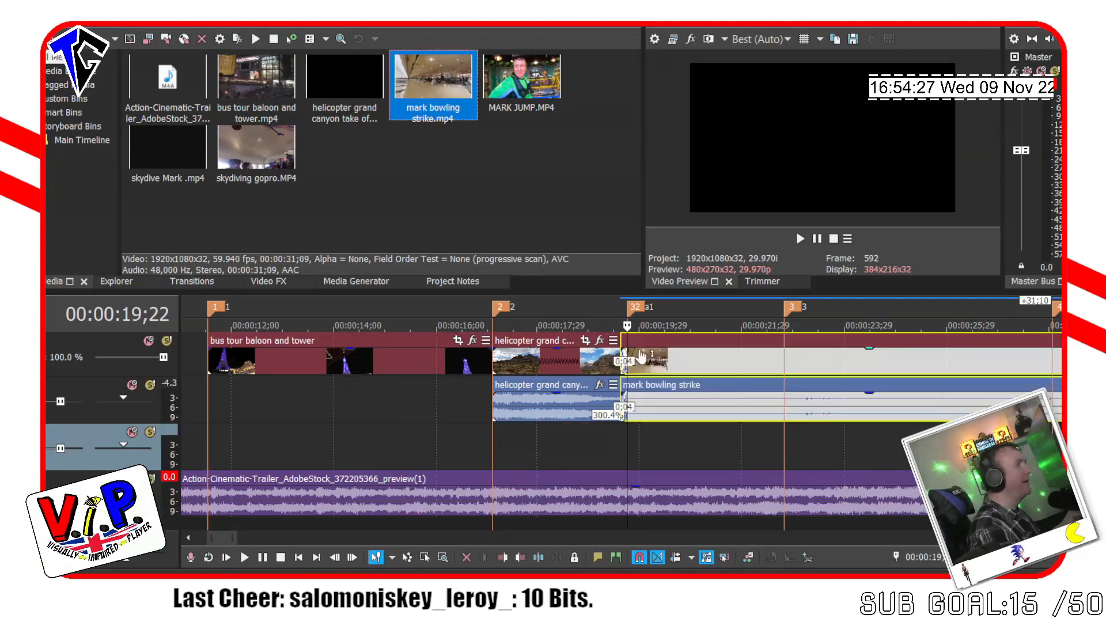
# Play the bowling clip from 00:00:19;18 to find where the throw begins, stopping at 00:00:27;14.
pyautogui.moveTo(630, 440); pyautogui.dragTo(630, 439)
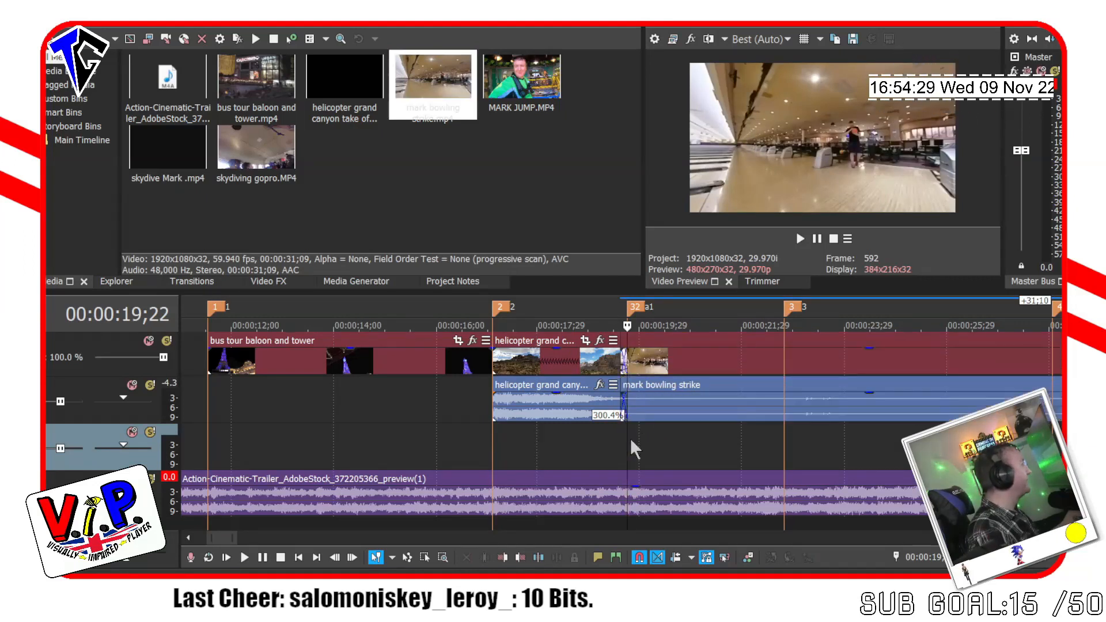
pyautogui.click(621, 439)
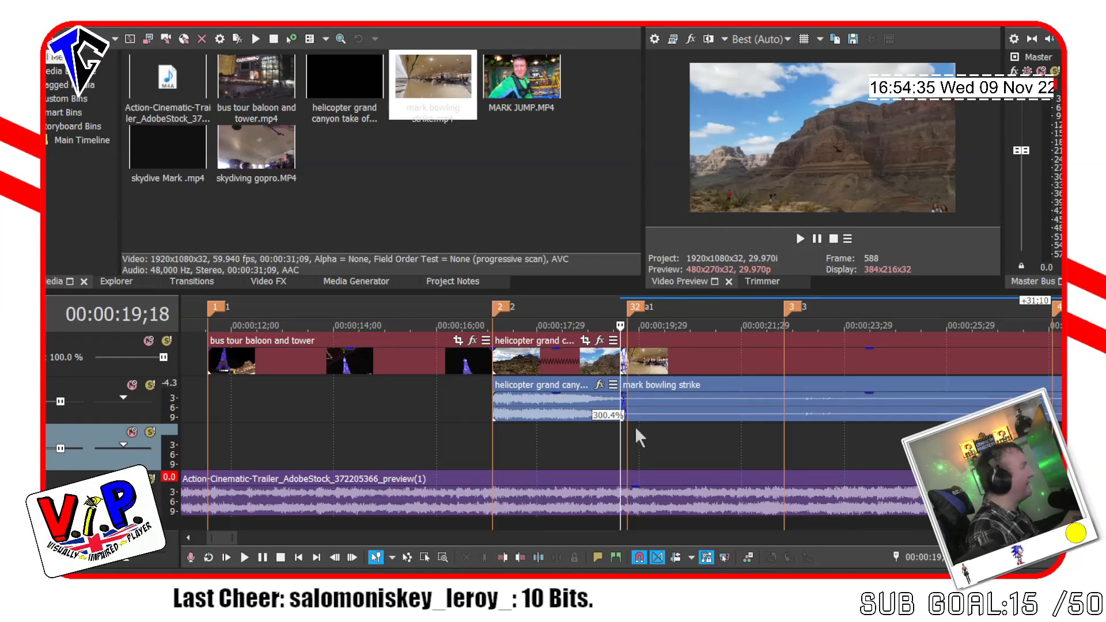
pyautogui.press('space')
pyautogui.press('space')
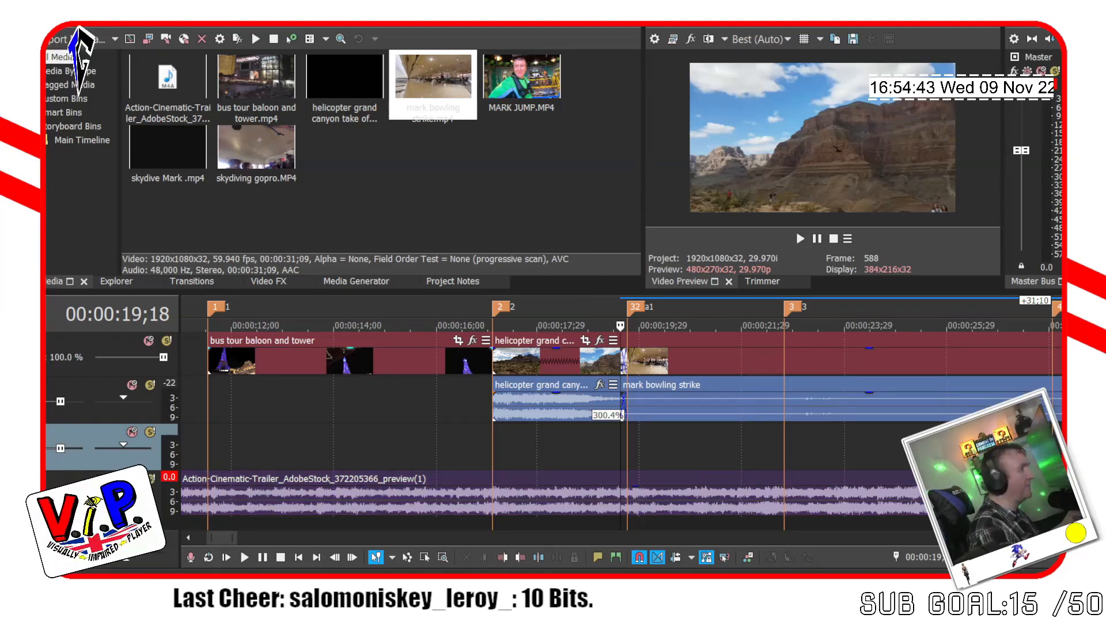
pyautogui.press('space')
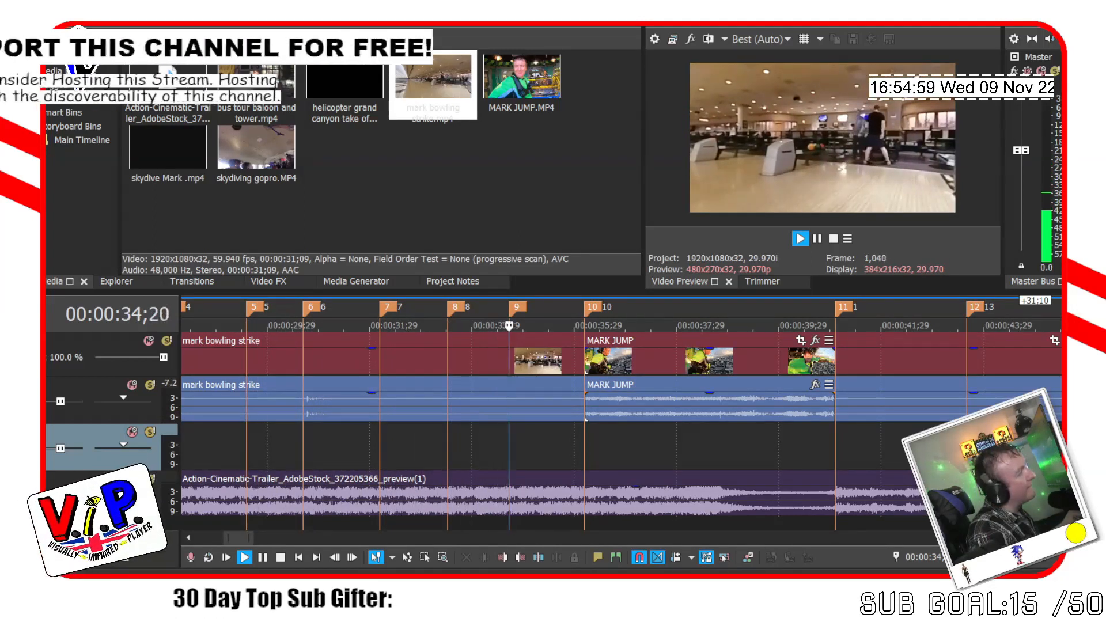
pyautogui.press('space')
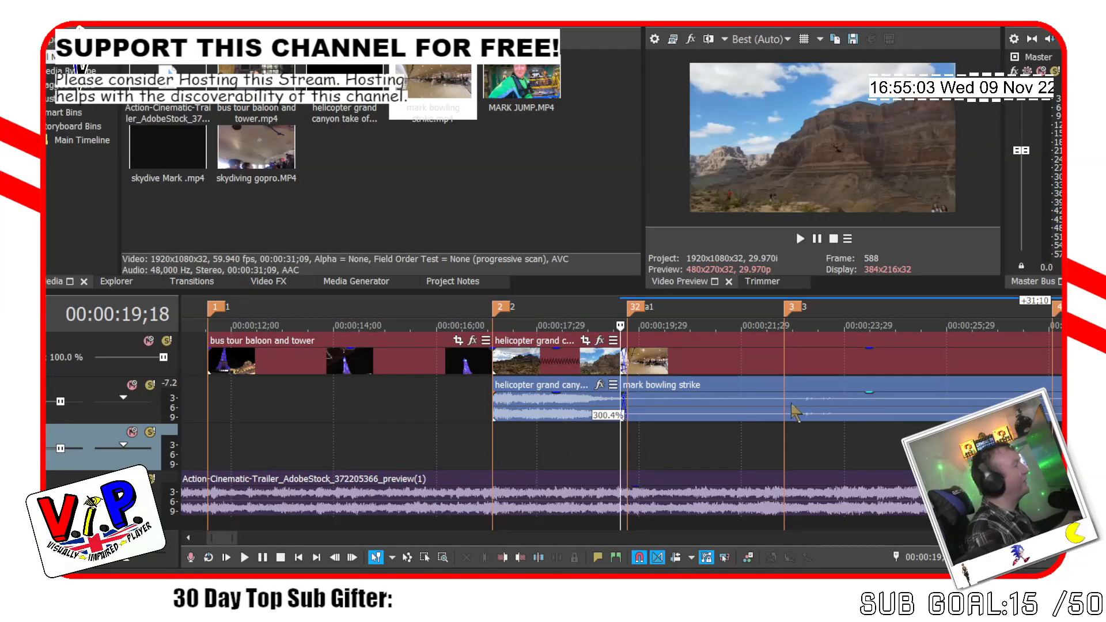
pyautogui.press('space')
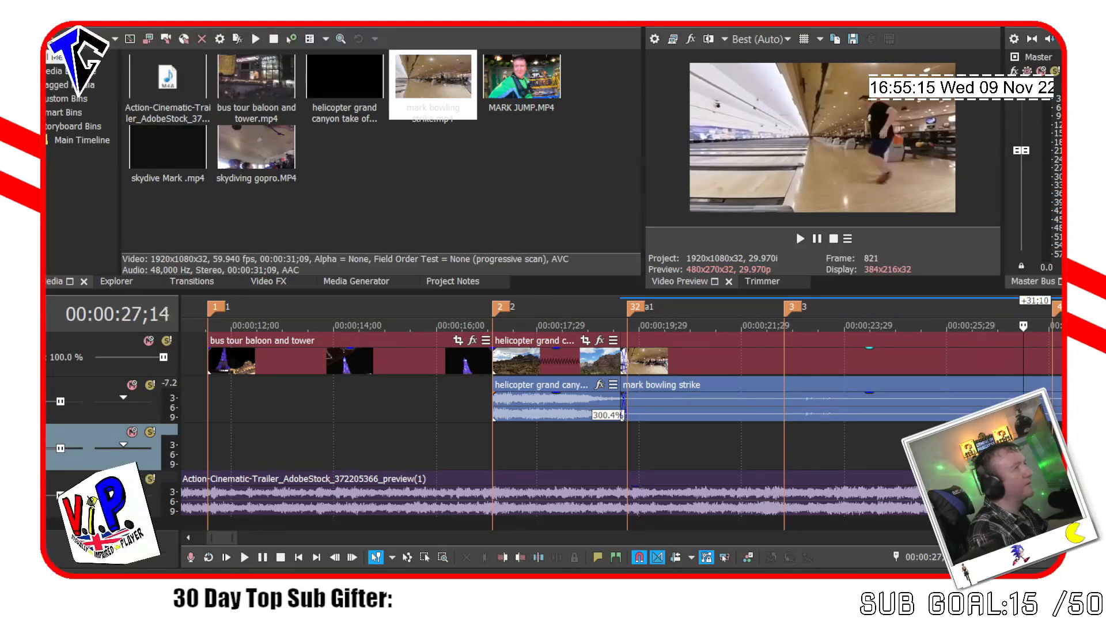
# Step the playhead back to 00:00:27;02 and split the bowling clip there.
pyautogui.press('Left')
pyautogui.press('Left')
pyautogui.press('Left')
pyautogui.press('Left')
pyautogui.press('Left')
pyautogui.press('Left')
pyautogui.press('Left')
pyautogui.press('Left')
pyautogui.press('Left')
pyautogui.press('Left')
pyautogui.press('Left')
pyautogui.press('Left')
pyautogui.press('Left')
pyautogui.press('Left')
pyautogui.press('Left')
pyautogui.press('Left')
pyautogui.press('Left')
pyautogui.press('Left')
pyautogui.press('Left')
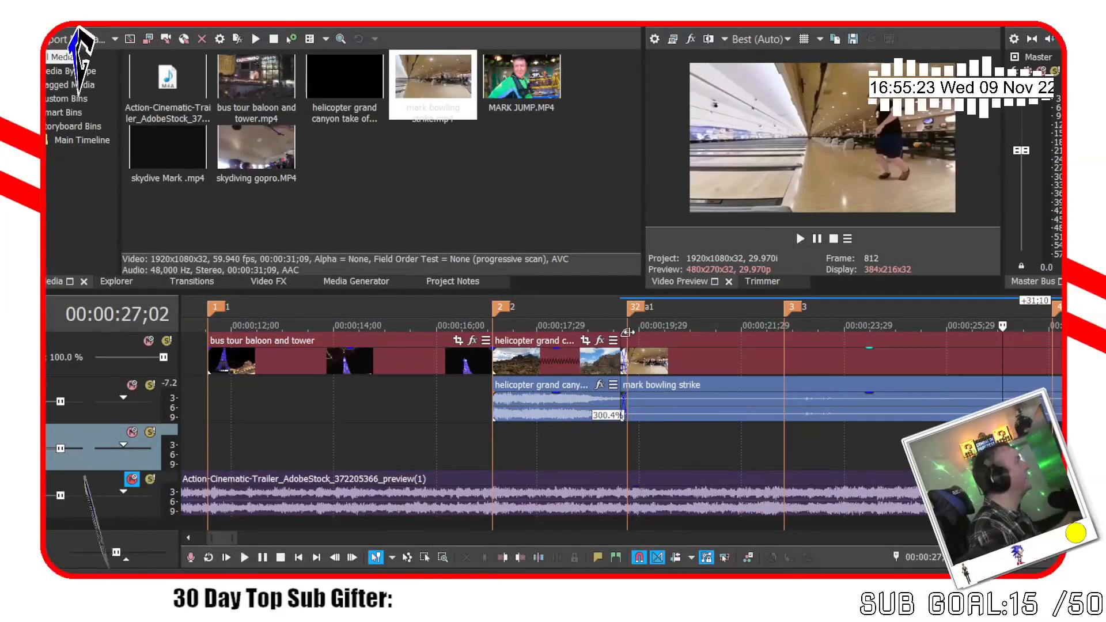
pyautogui.press('s')
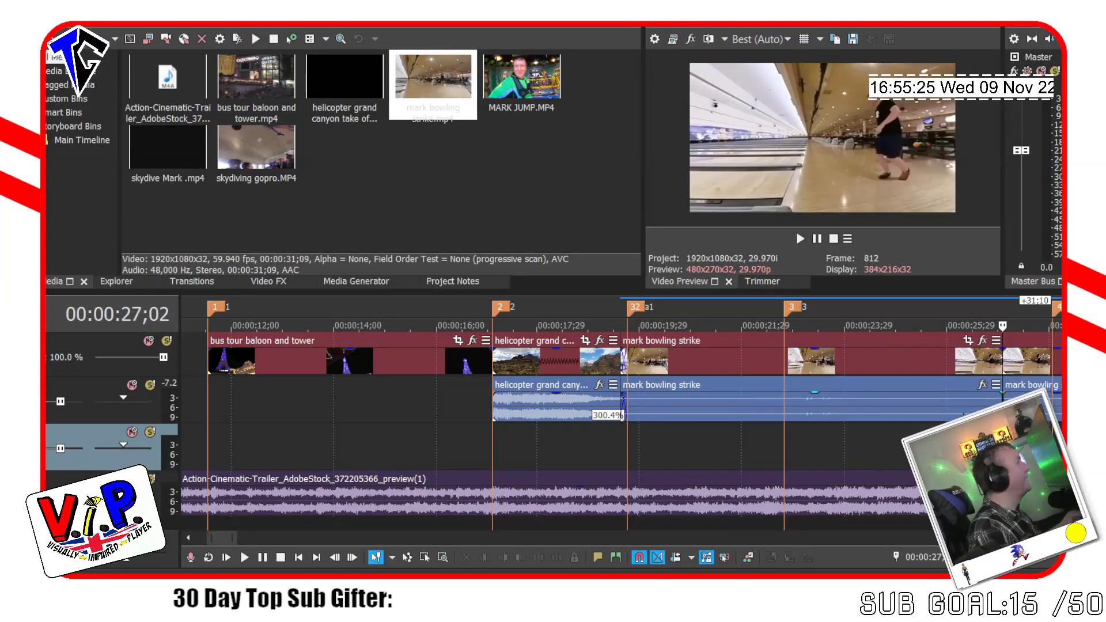
# Delete the bowling footage before the split and move the remaining part to start at the end of the helicopter clip.
pyautogui.click(702, 411)
pyautogui.press('Delete')
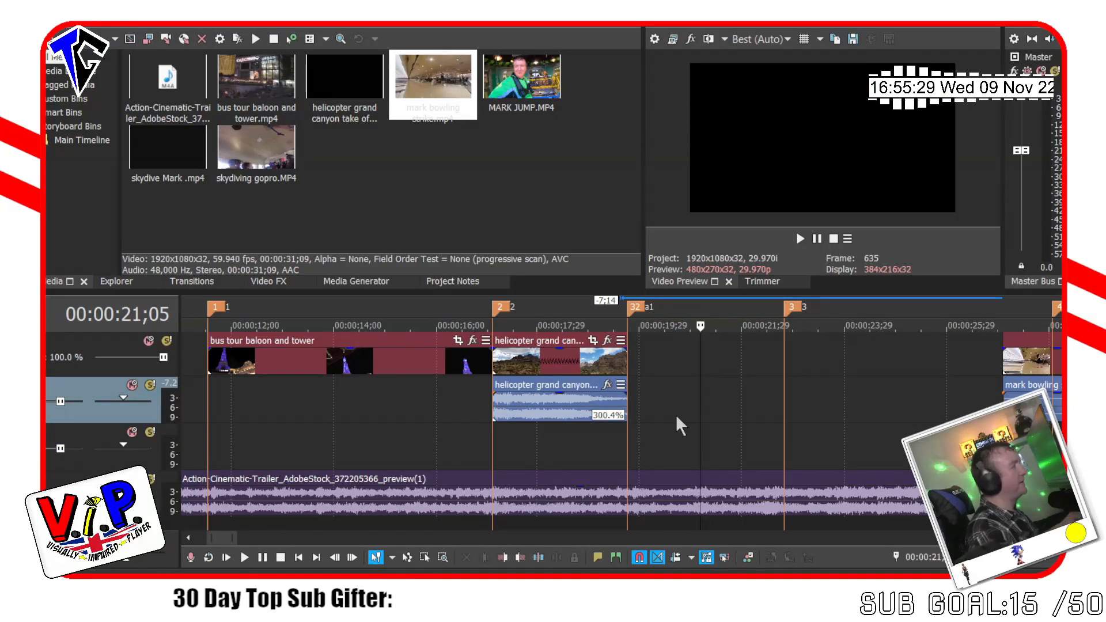
pyautogui.hotkey('ctrl', 'z')
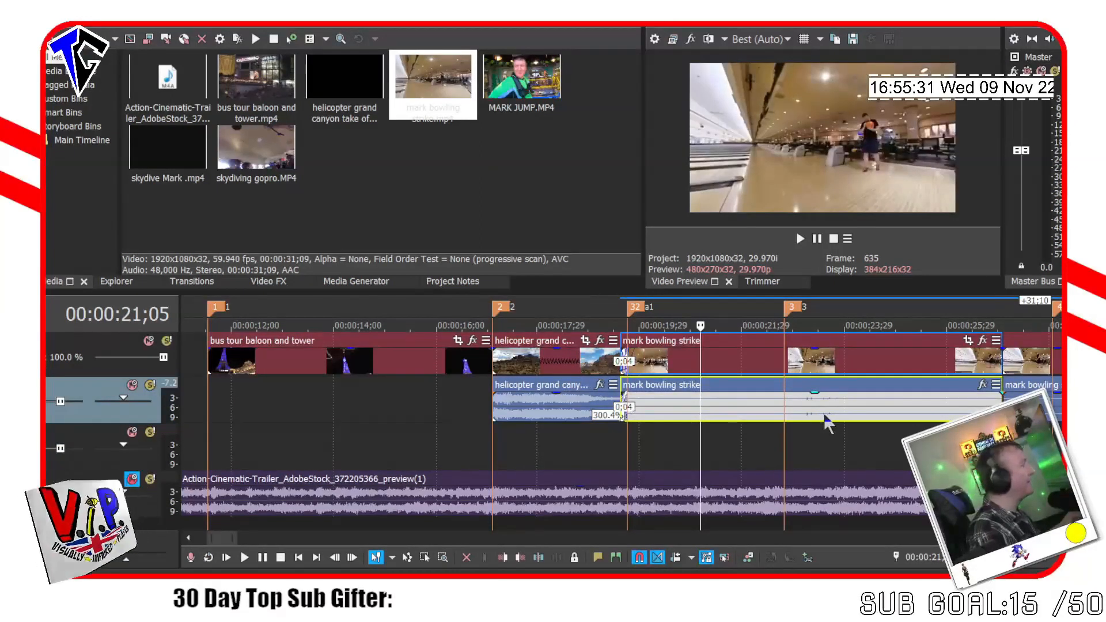
pyautogui.press('Delete')
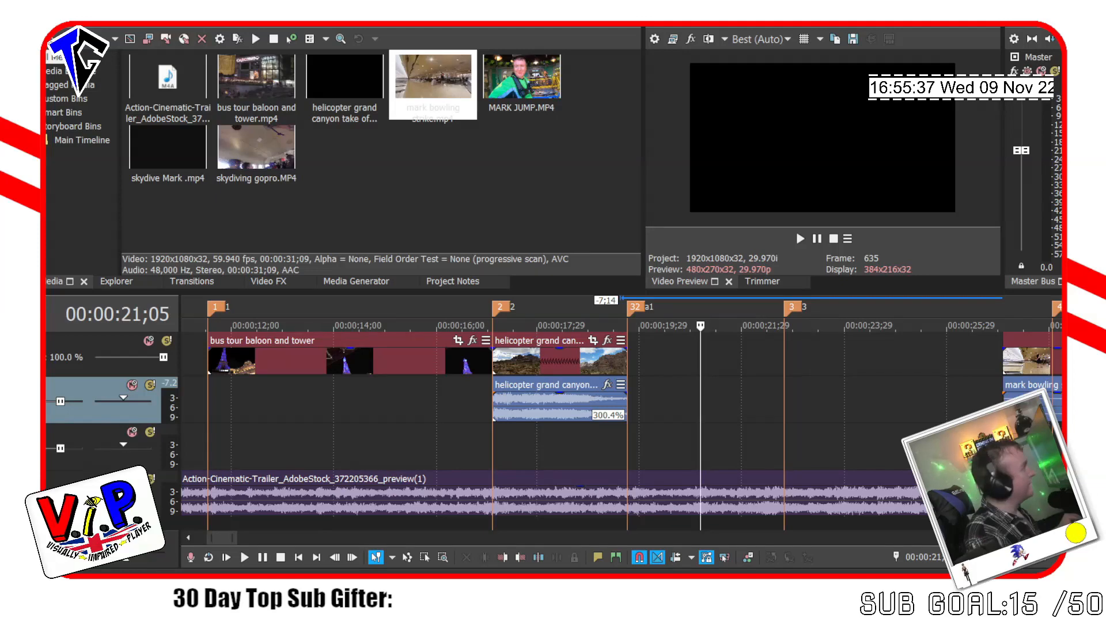
pyautogui.moveTo(1032, 407); pyautogui.dragTo(658, 398)
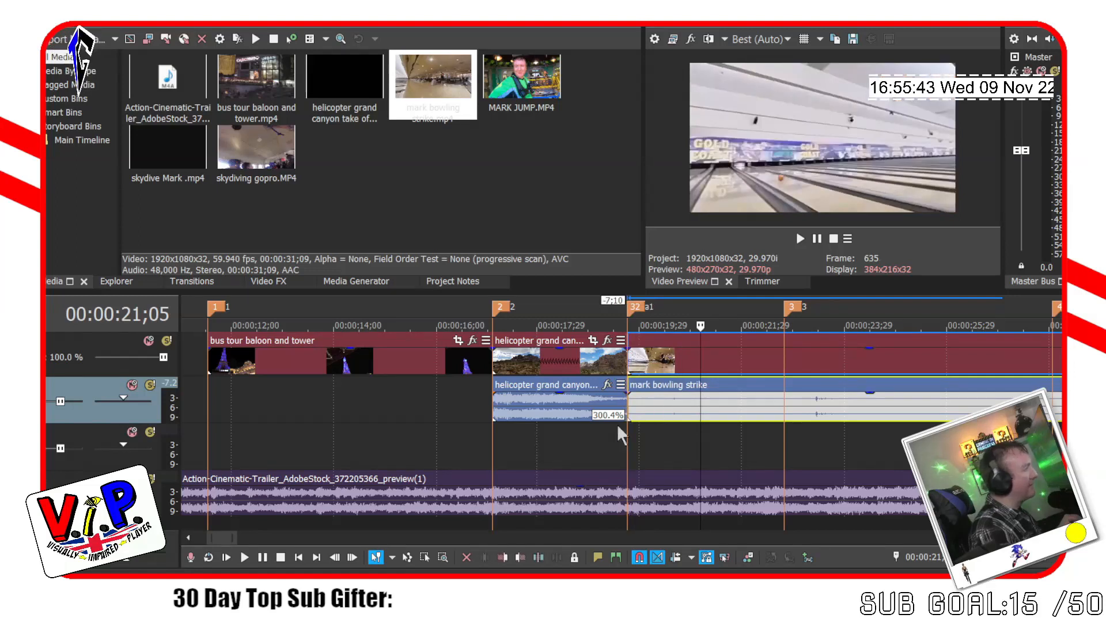
# Play the trimmed bowling clip three times from its start at 00:00:19;22.
pyautogui.click(622, 436)
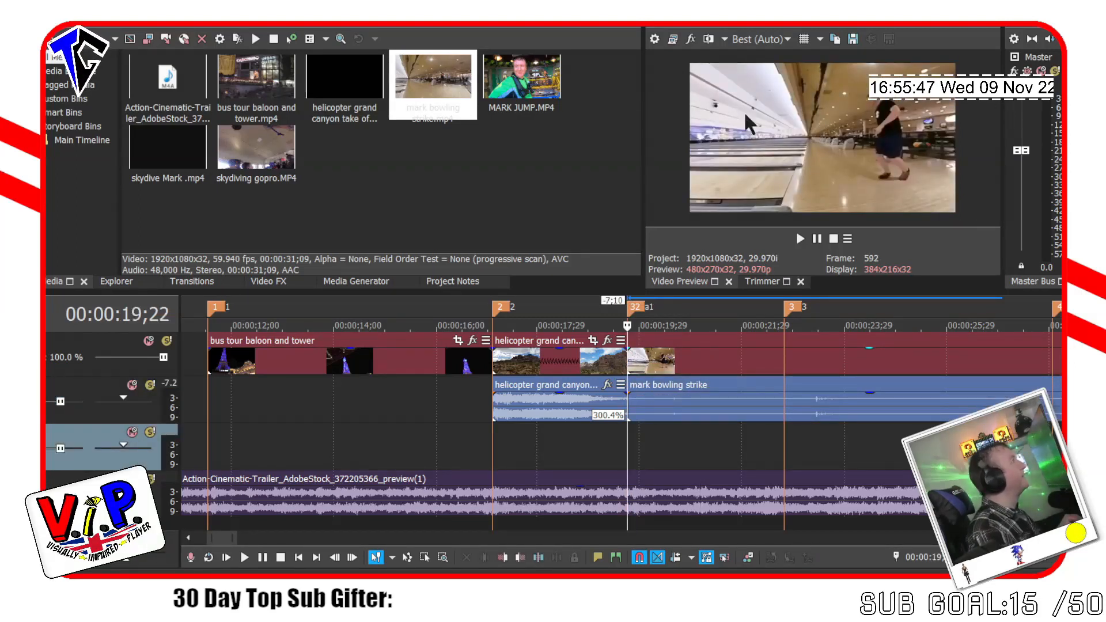
pyautogui.press('space')
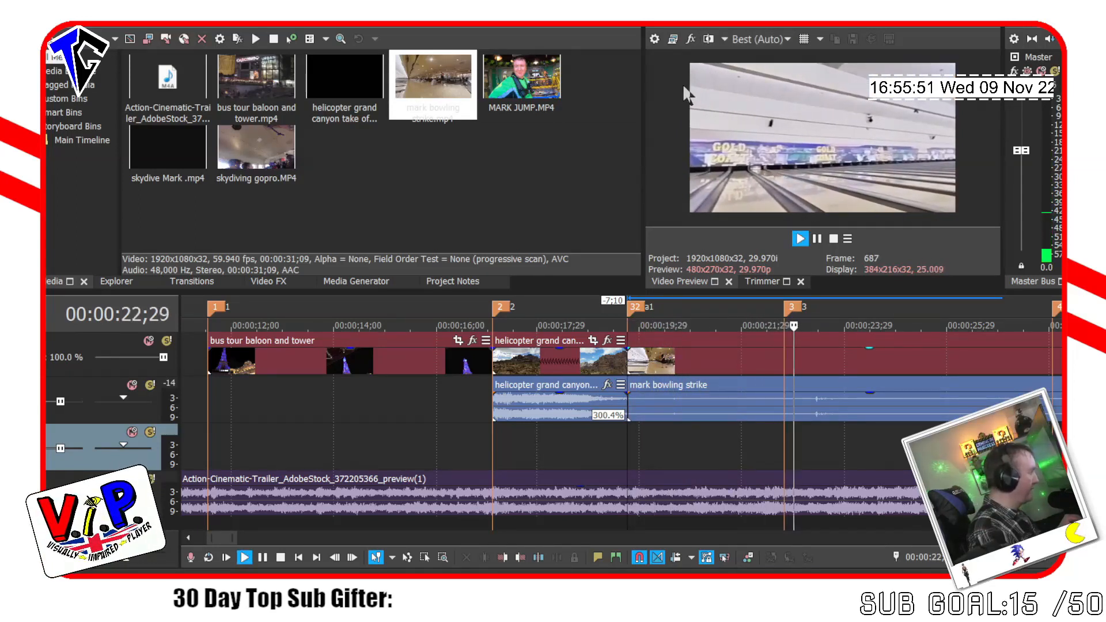
pyautogui.press('space')
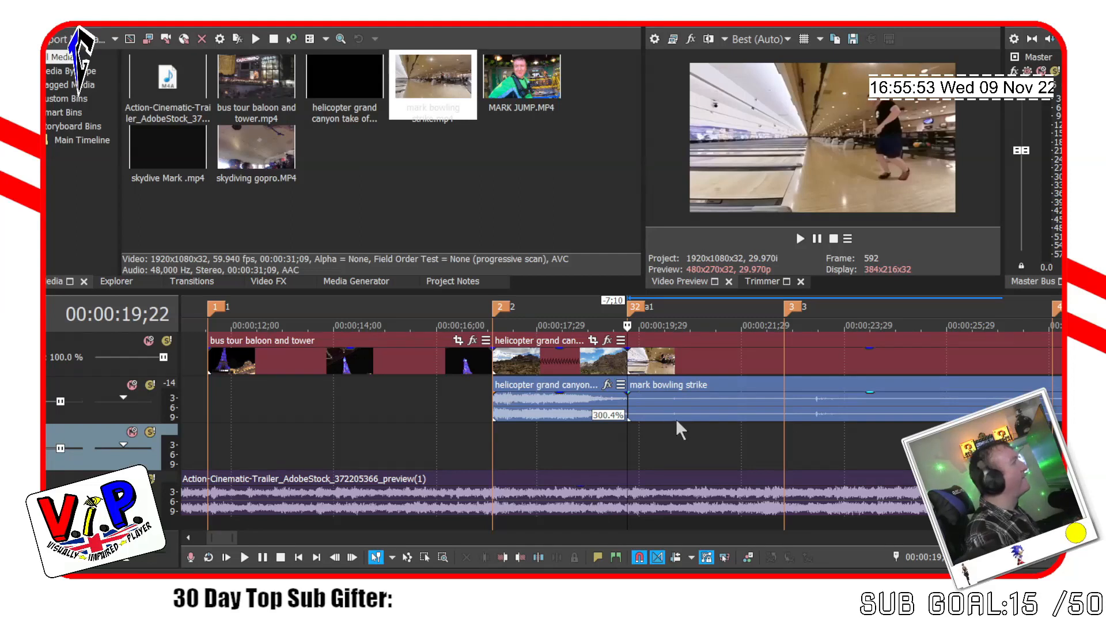
pyautogui.press('space')
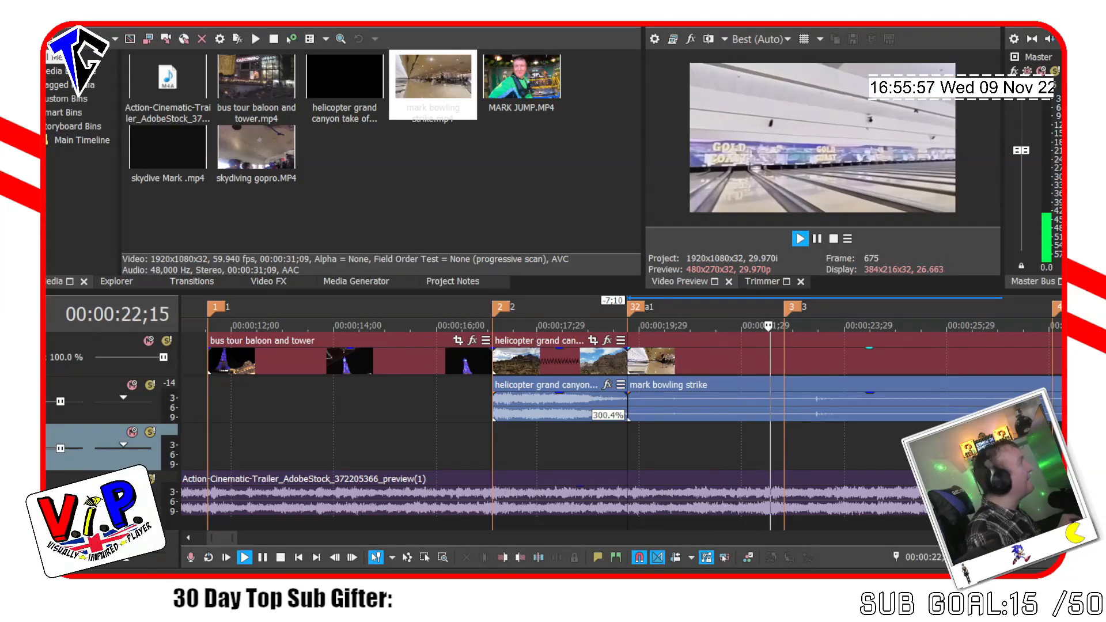
pyautogui.press('space')
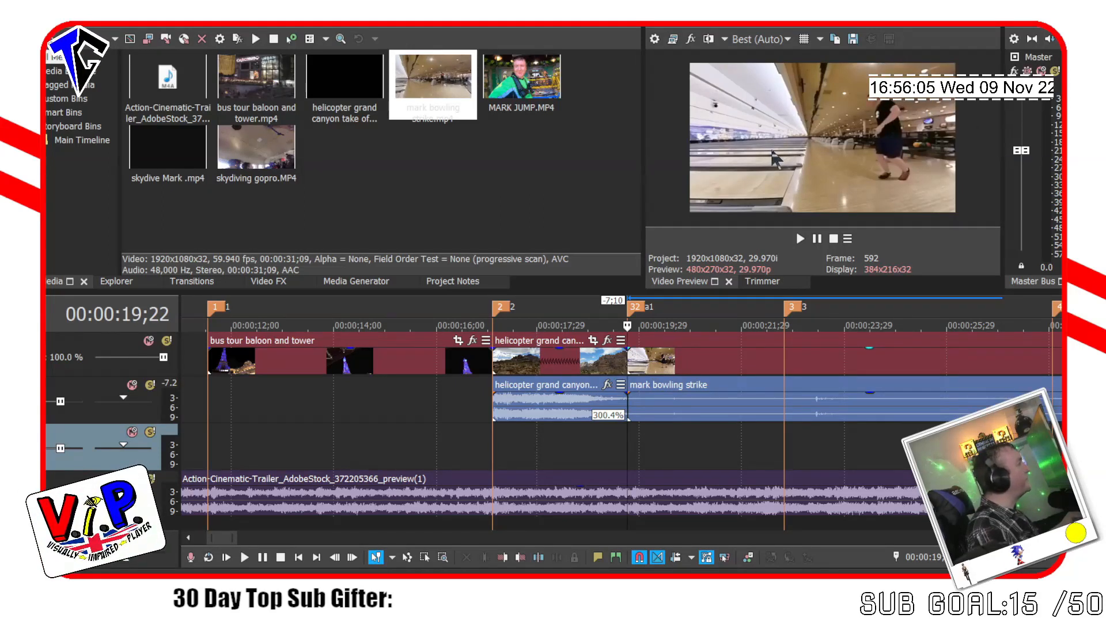
pyautogui.press('space')
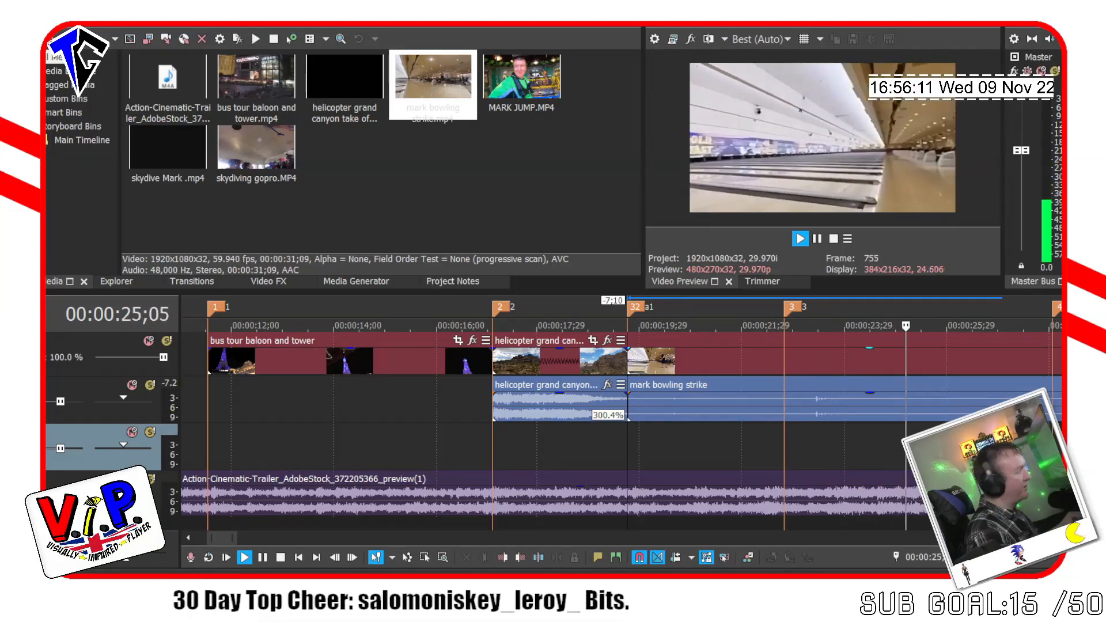
pyautogui.press('space')
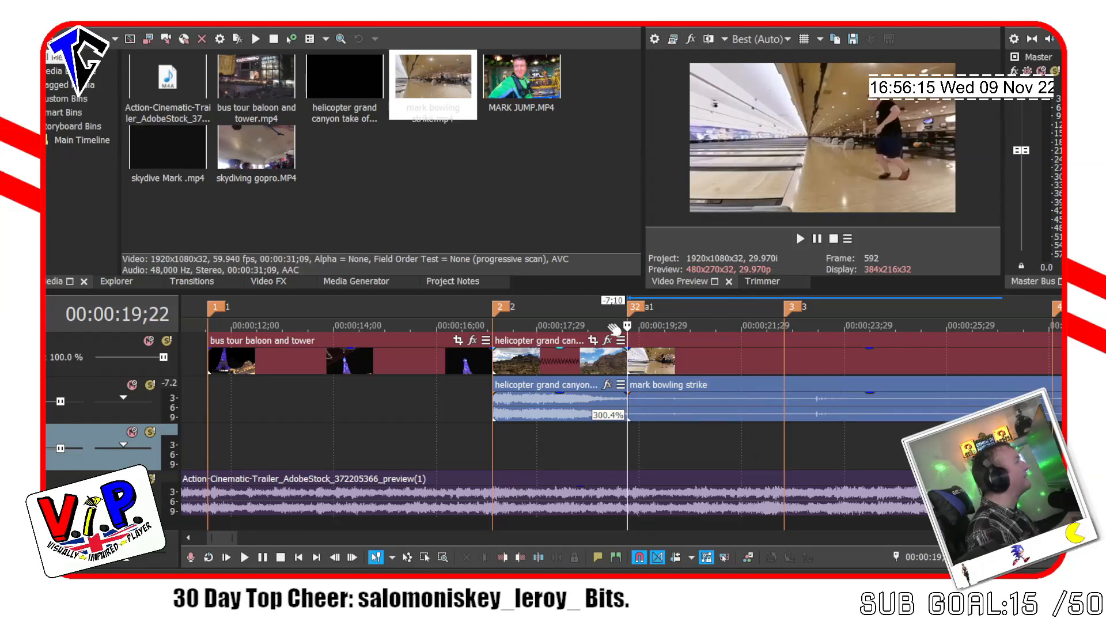
# Play the bowling clip from 00:00:22;21 and from successive points up to 00:00:24;11 to find where the strike shot ends.
pyautogui.click(779, 418)
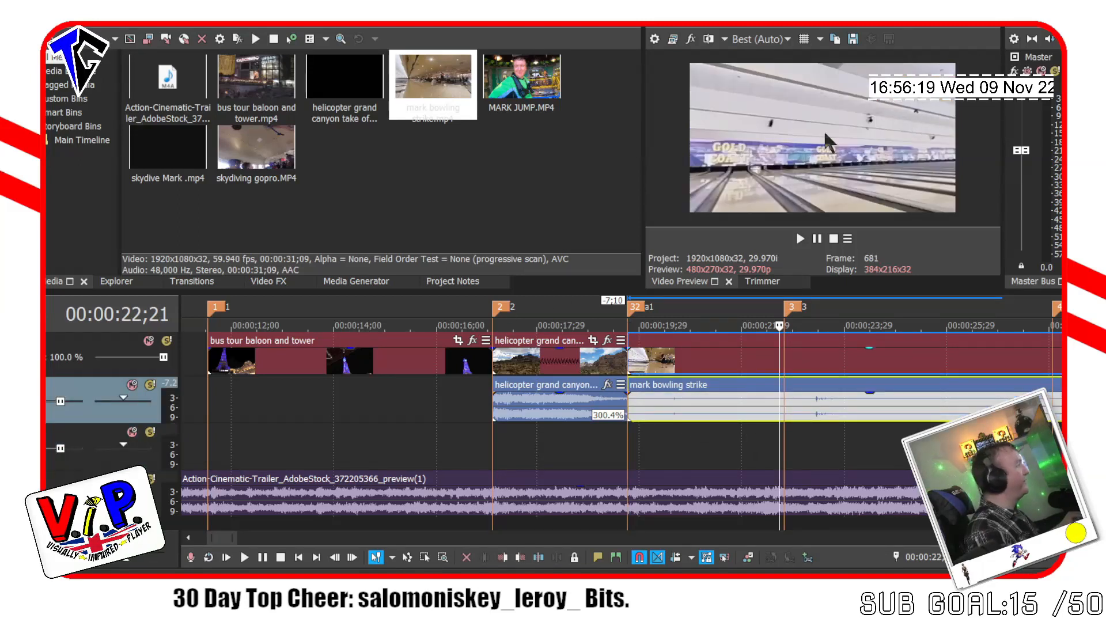
pyautogui.press('space')
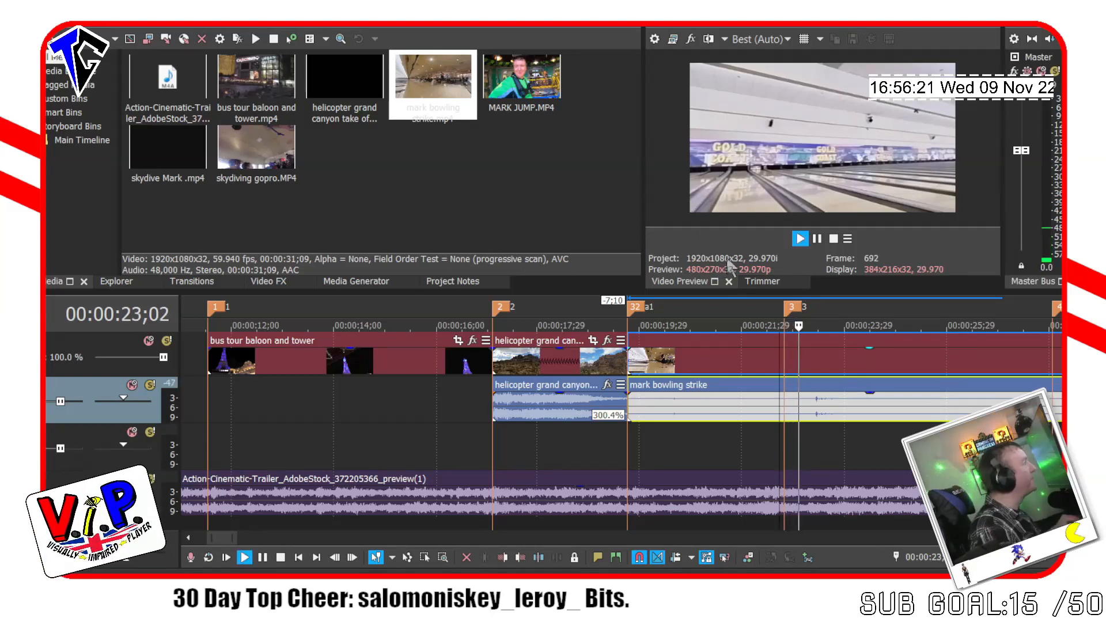
pyautogui.press('space')
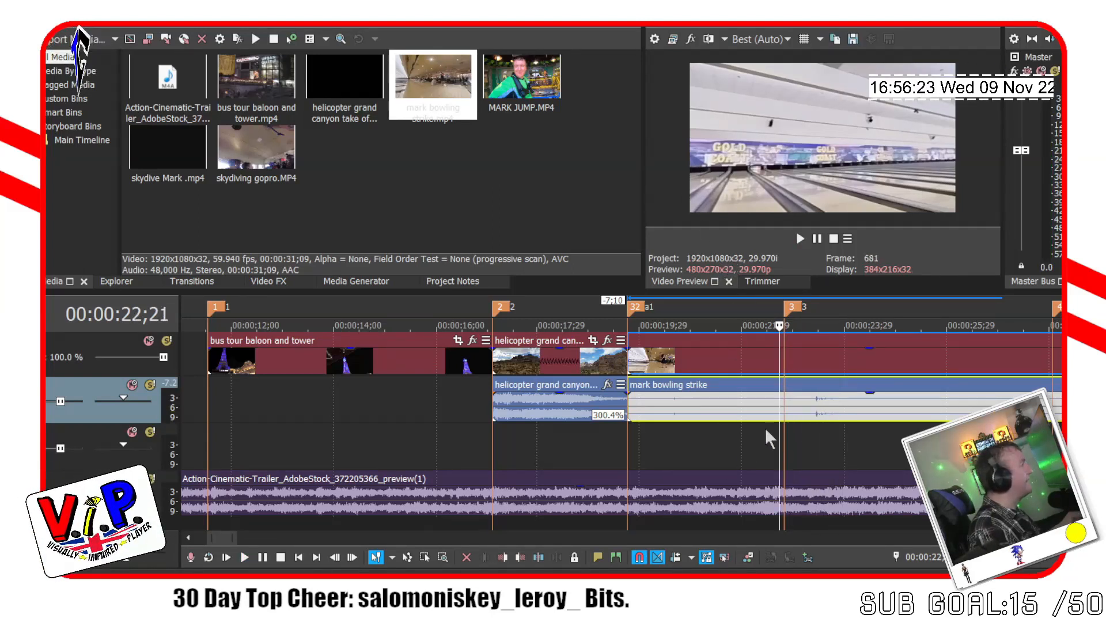
pyautogui.click(836, 421)
pyautogui.press('space')
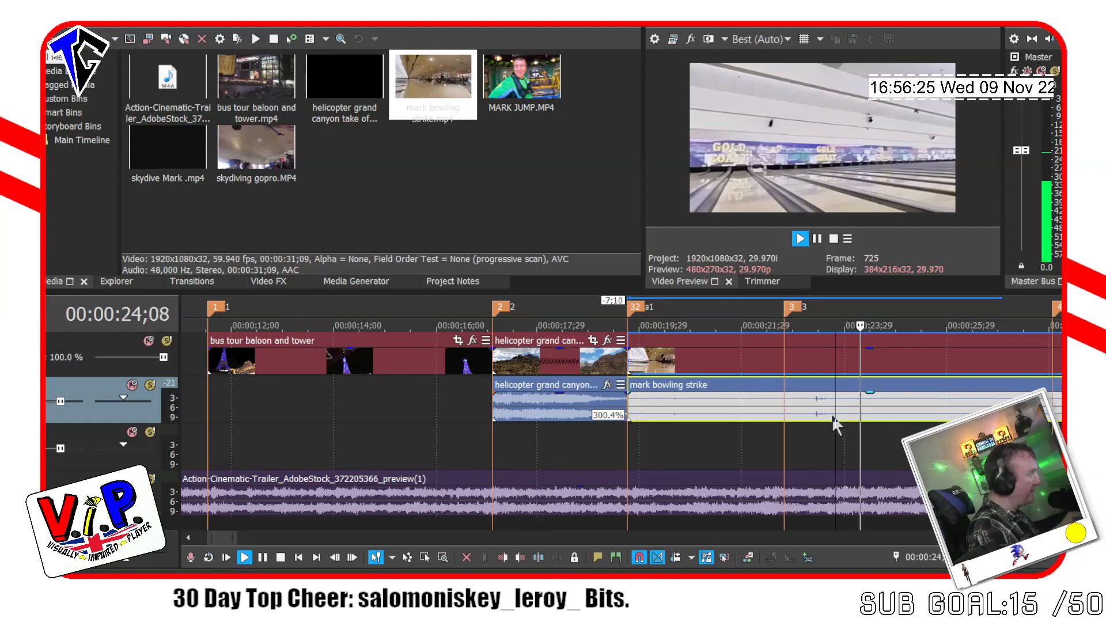
pyautogui.press('space')
pyautogui.click(863, 415)
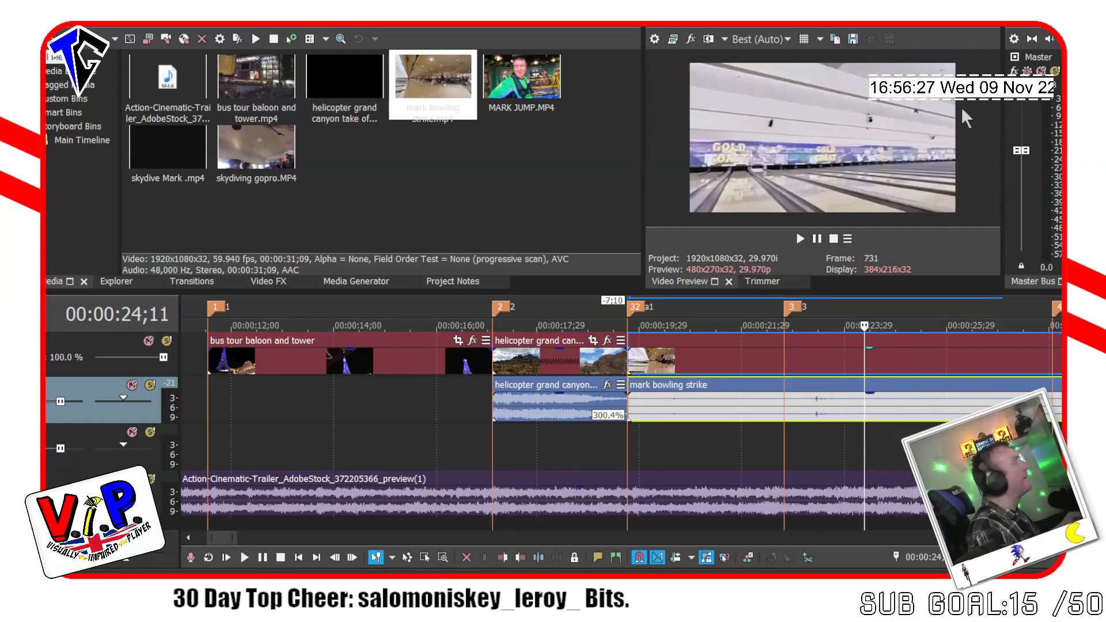
pyautogui.press('space')
# Step the playhead back to 00:00:23;28 in the bowling clip and play from there to check the cut point.
pyautogui.press('Left')
pyautogui.press('Left')
pyautogui.press('Left')
pyautogui.press('Left')
pyautogui.press('Left')
pyautogui.press('Left')
pyautogui.press('Left')
pyautogui.press('Left')
pyautogui.press('Left')
pyautogui.press('Left')
pyautogui.press('Left')
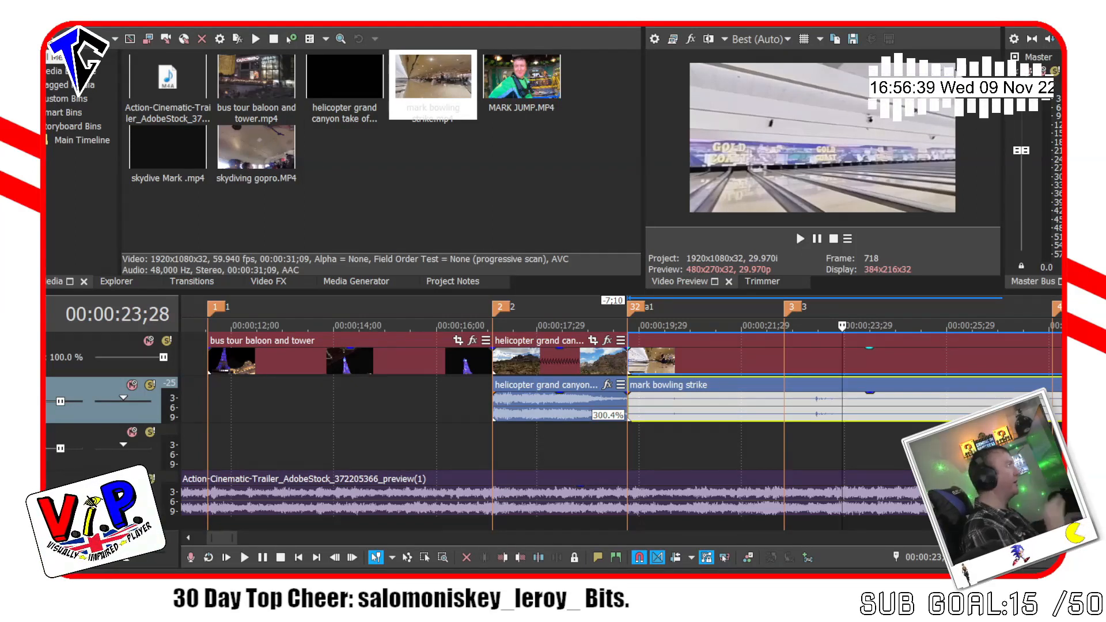
pyautogui.press('space')
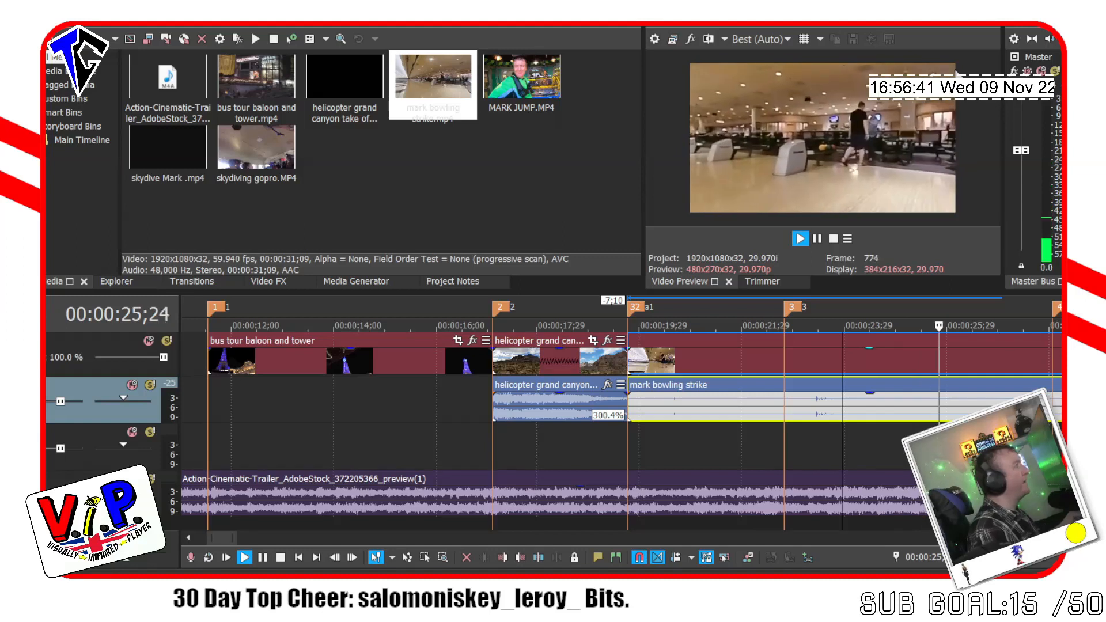
pyautogui.press('space')
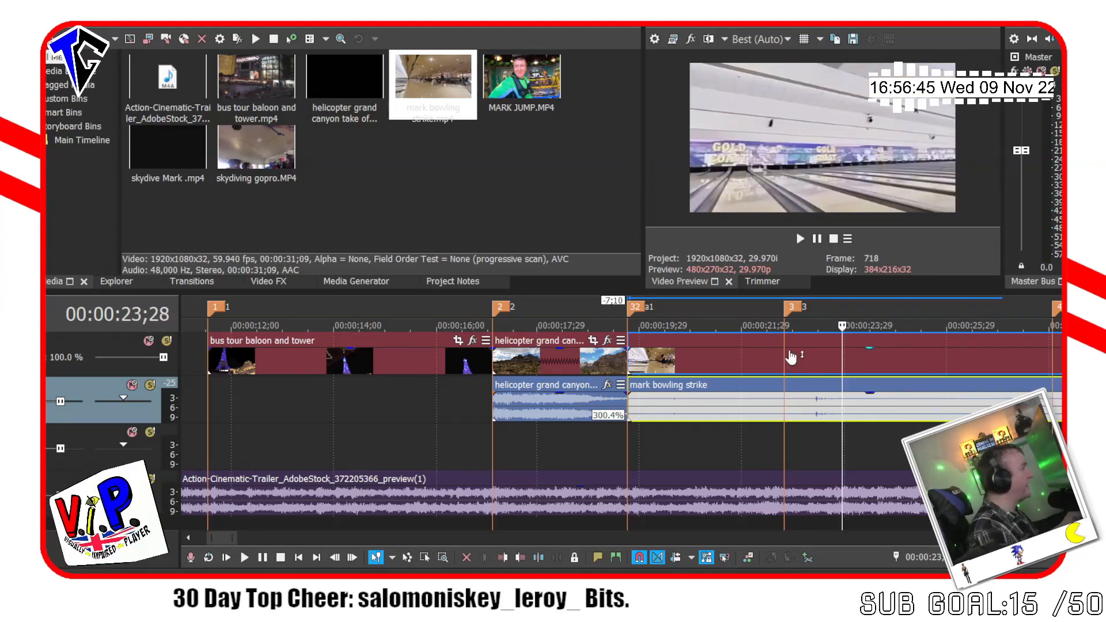
# Split the bowling clip at 00:00:23;28 and delete the part after the split.
pyautogui.press('s')
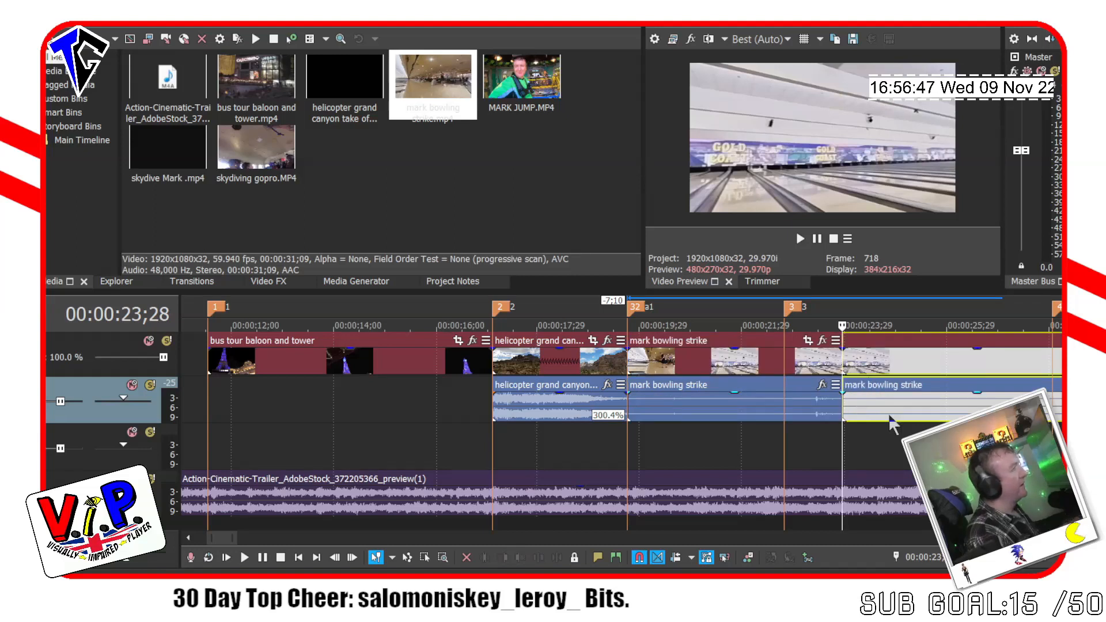
pyautogui.click(894, 411)
pyautogui.press('Delete')
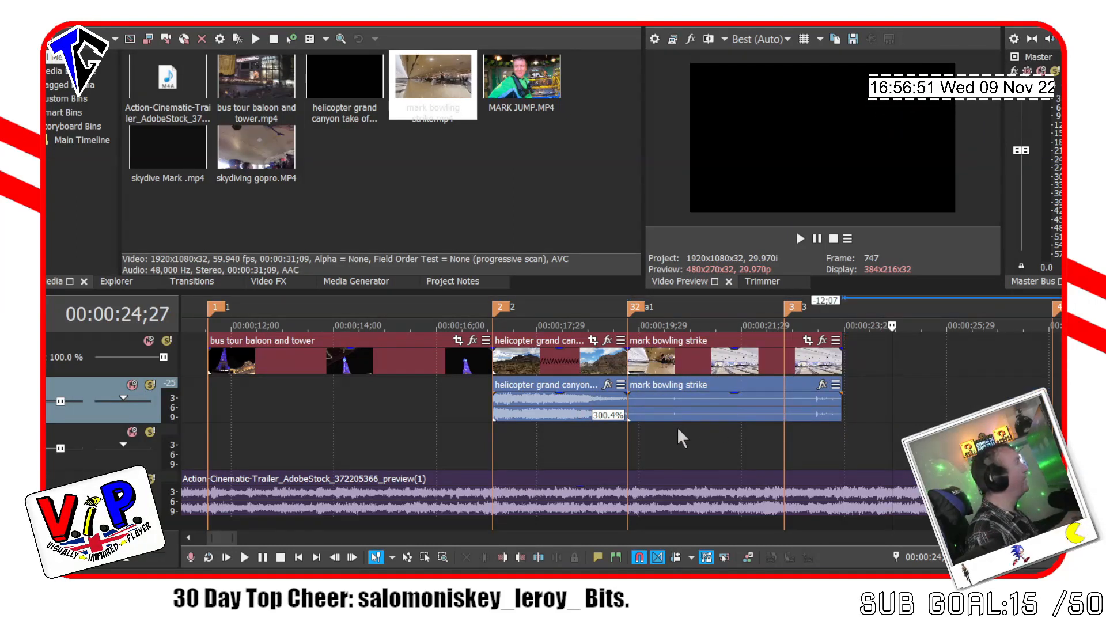
# Play the shortened bowling clip repeatedly from its start at 00:00:19;22 to check its timing against the music.
pyautogui.click(626, 449)
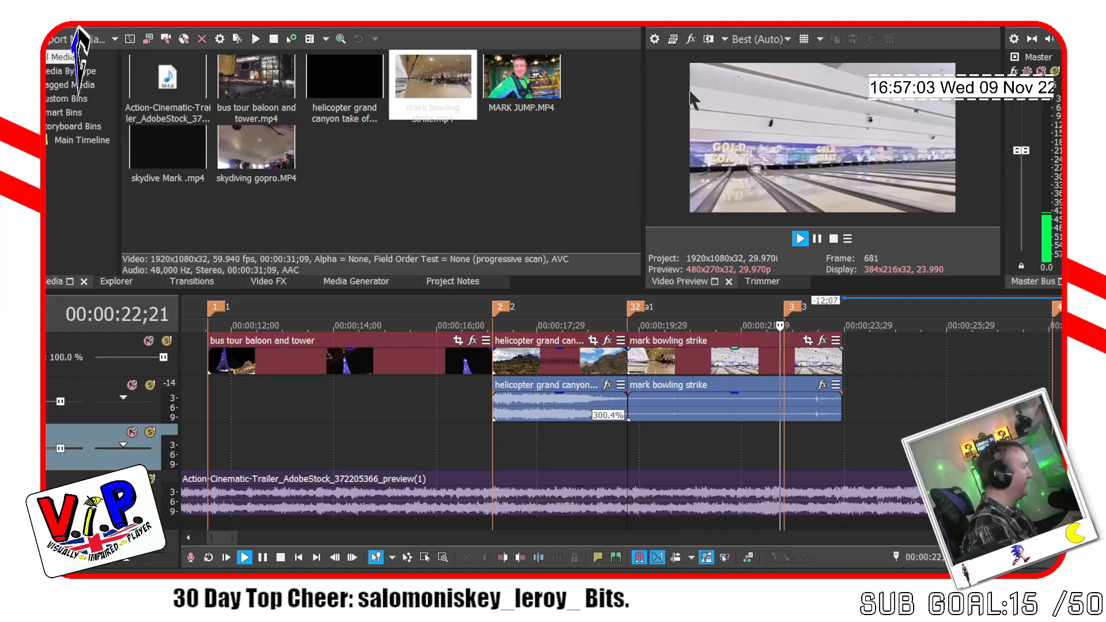
pyautogui.press('space')
pyautogui.press('space')
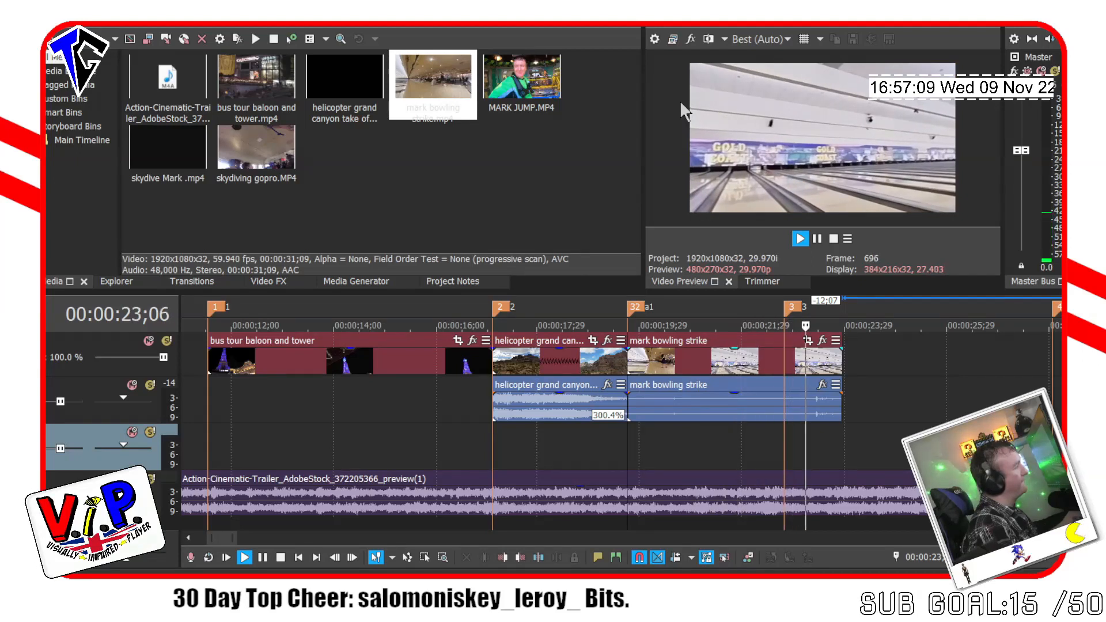
pyautogui.press('space')
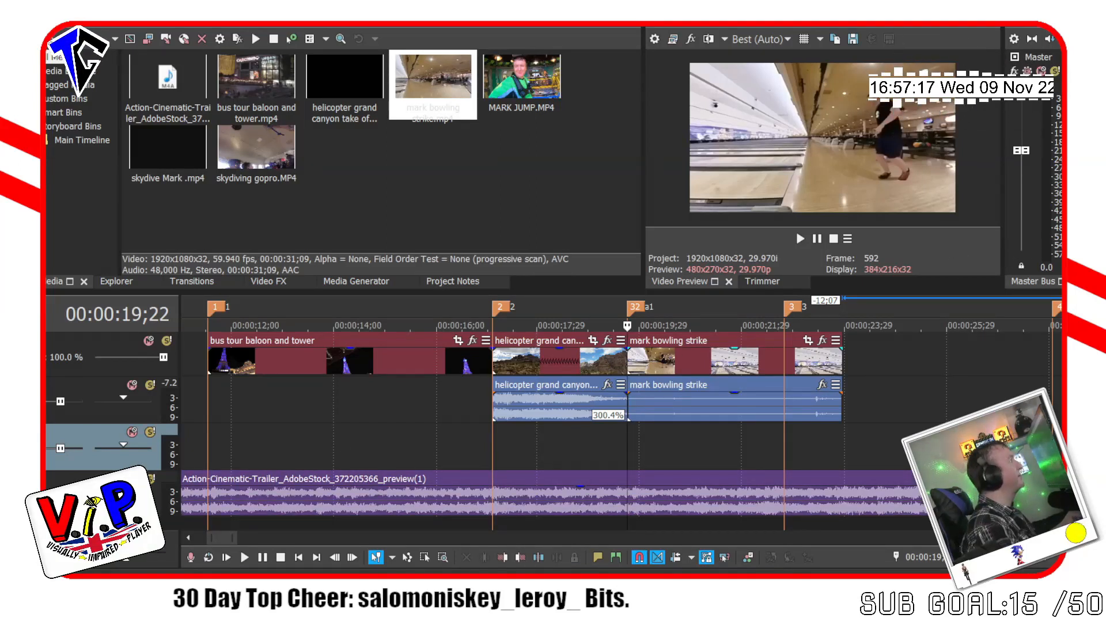
pyautogui.press('space')
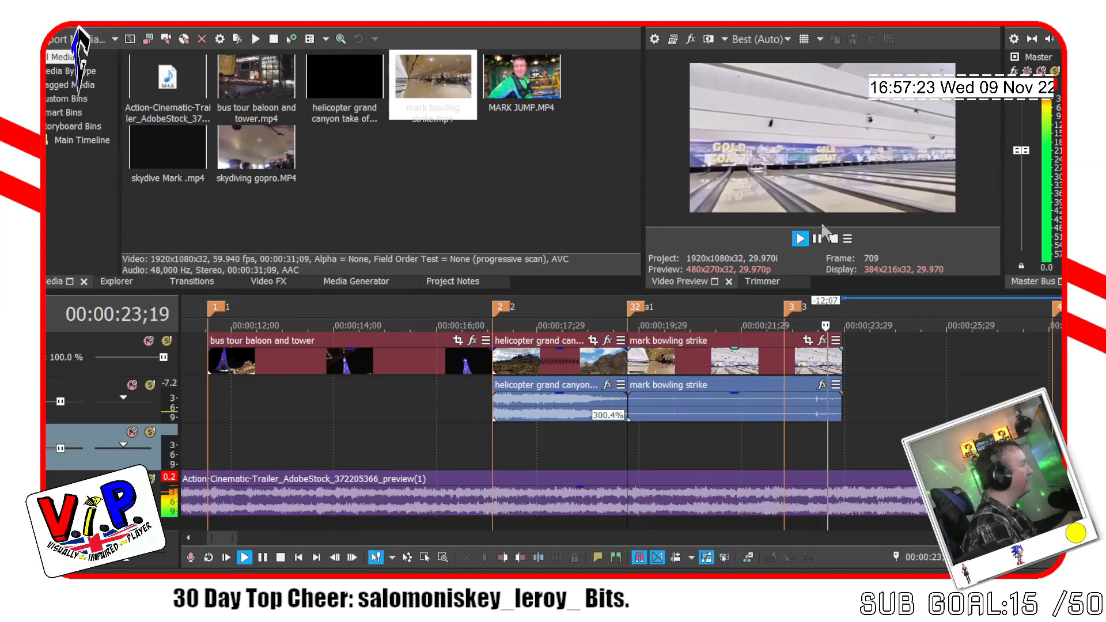
pyautogui.click(834, 240)
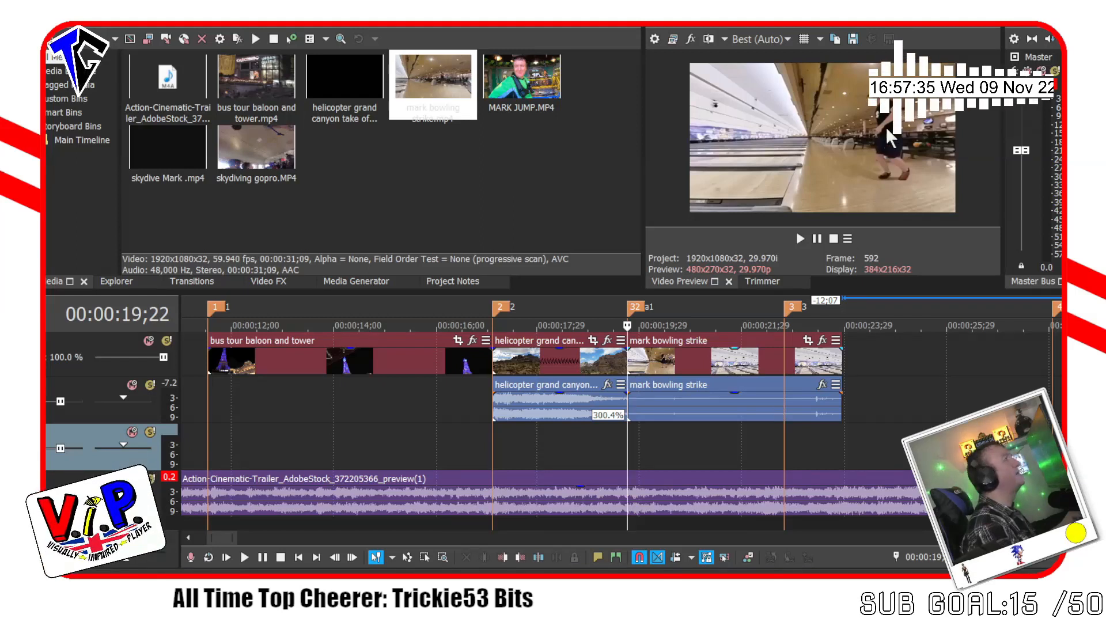
pyautogui.press('space')
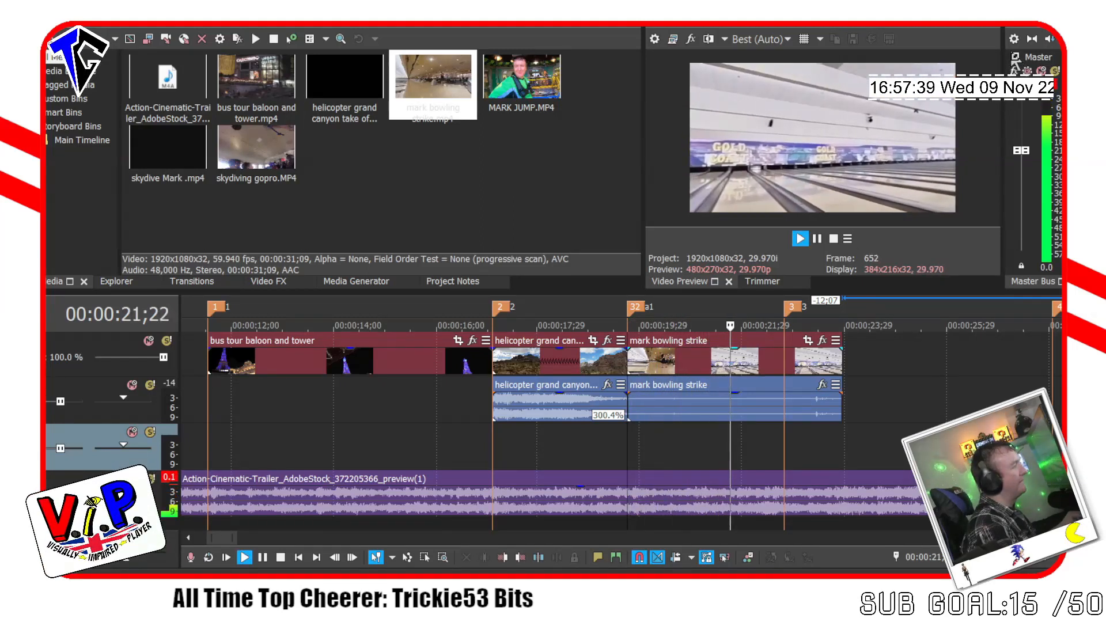
# Stop playback and play the bowling clip from 00:00:23;02 to locate the strike impact.
pyautogui.press('space')
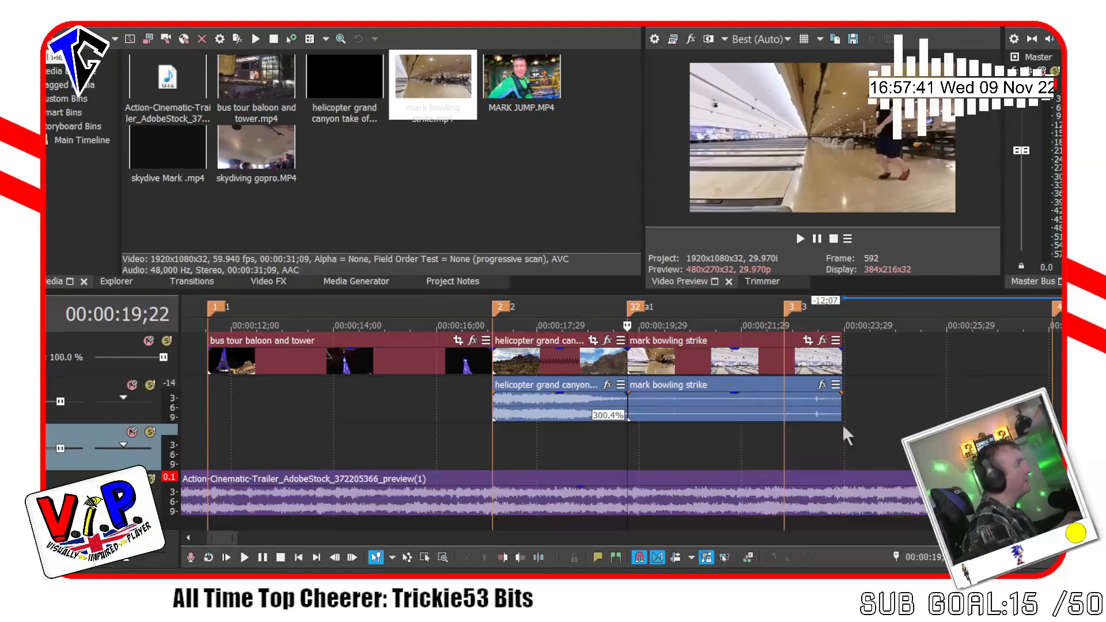
pyautogui.click(798, 408)
pyautogui.press('space')
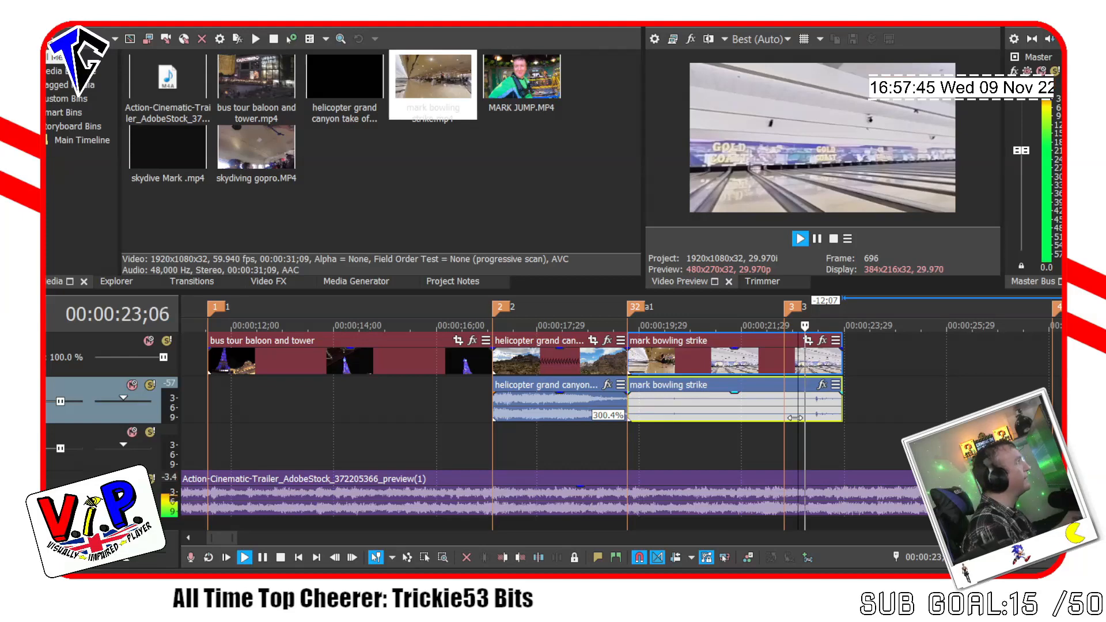
pyautogui.press('space')
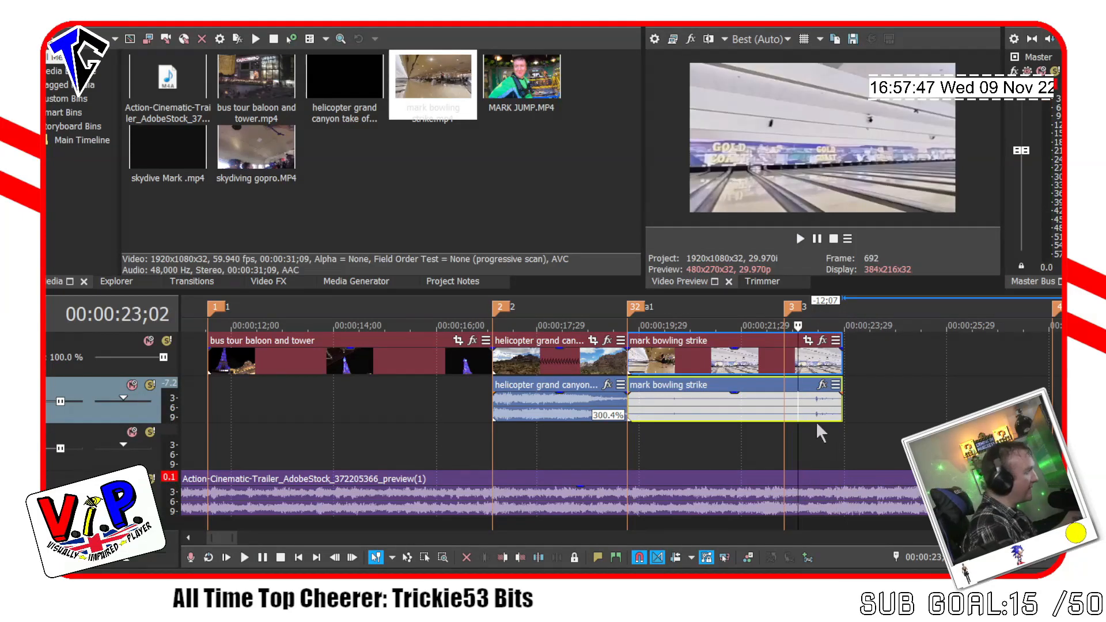
# Split the bowling clip at 00:00:23;11 and 00:00:23;15, on both sides of the impact peak in its audio.
pyautogui.scroll(3, 825, 441)
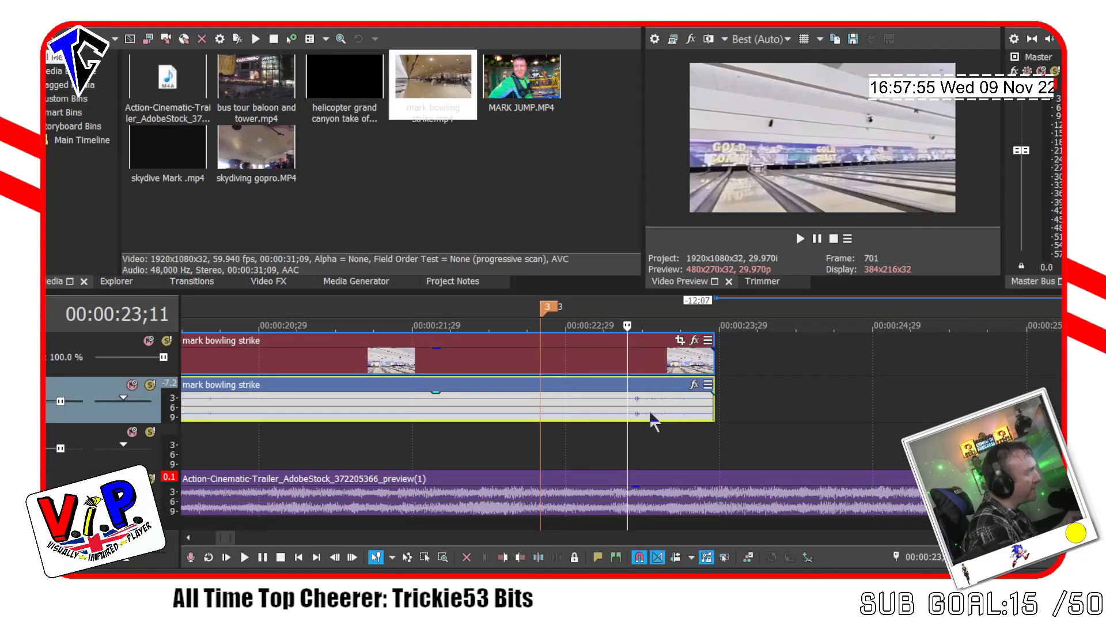
pyautogui.press('s')
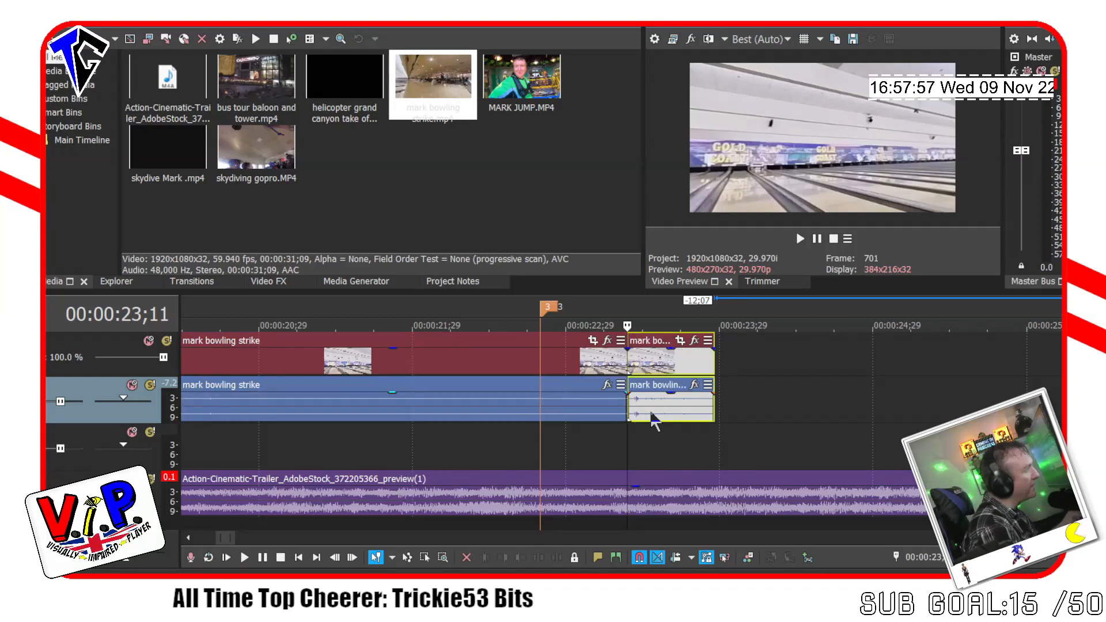
pyautogui.click(652, 414)
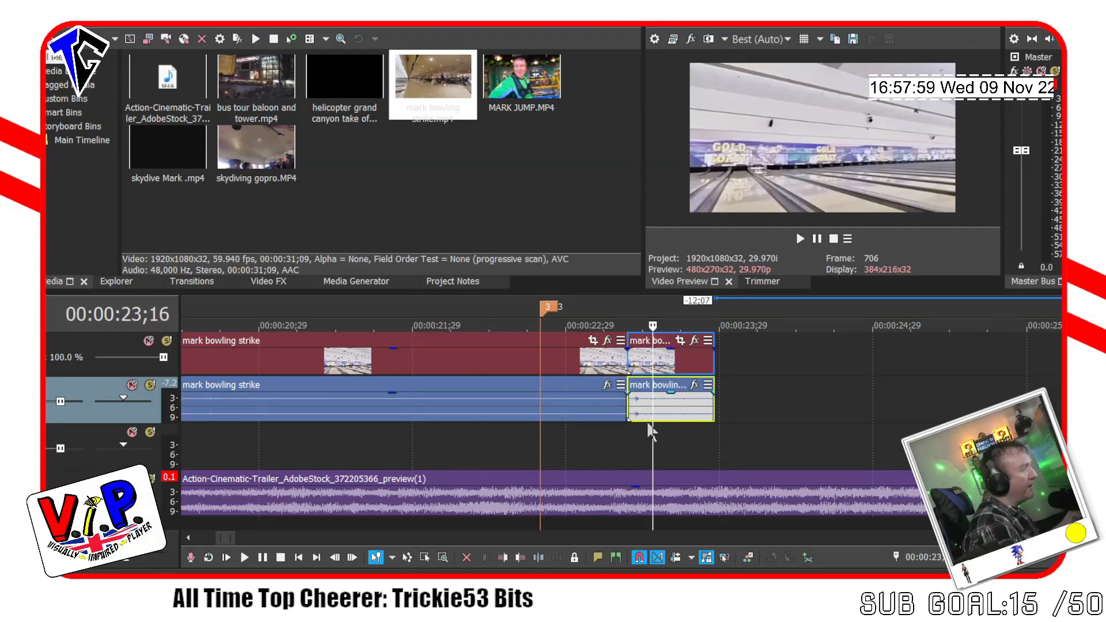
pyautogui.press('s')
# Play the ending of the cinematic track from 00:01:25;00 and again from 00:01:29;09.
pyautogui.scroll(-2, 646, 430)
pyautogui.scroll(-6, 633, 423)
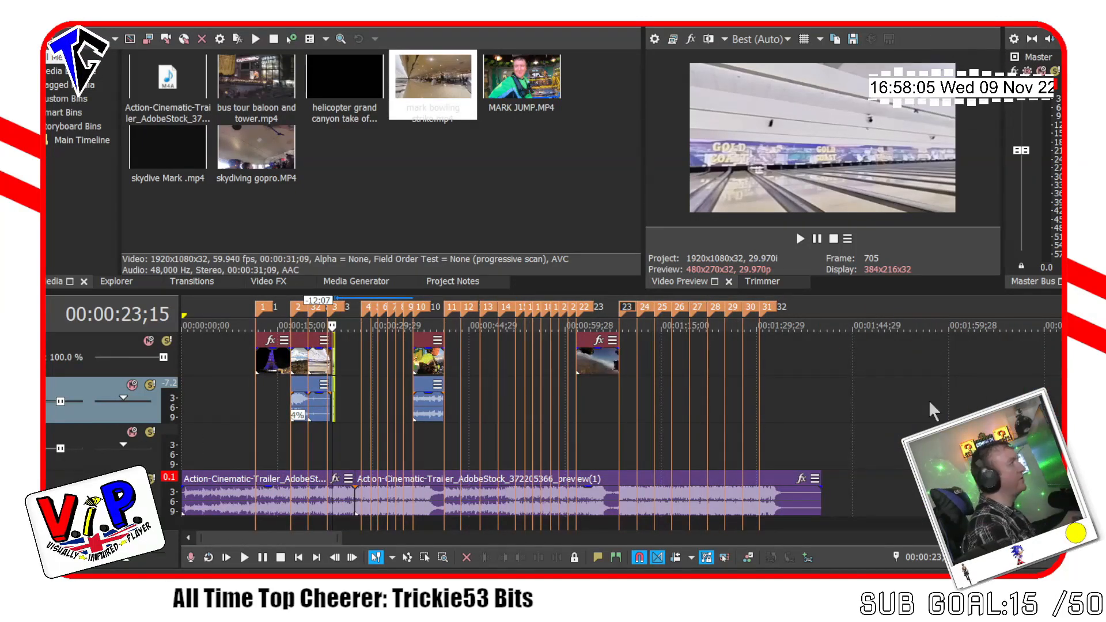
pyautogui.click(729, 368)
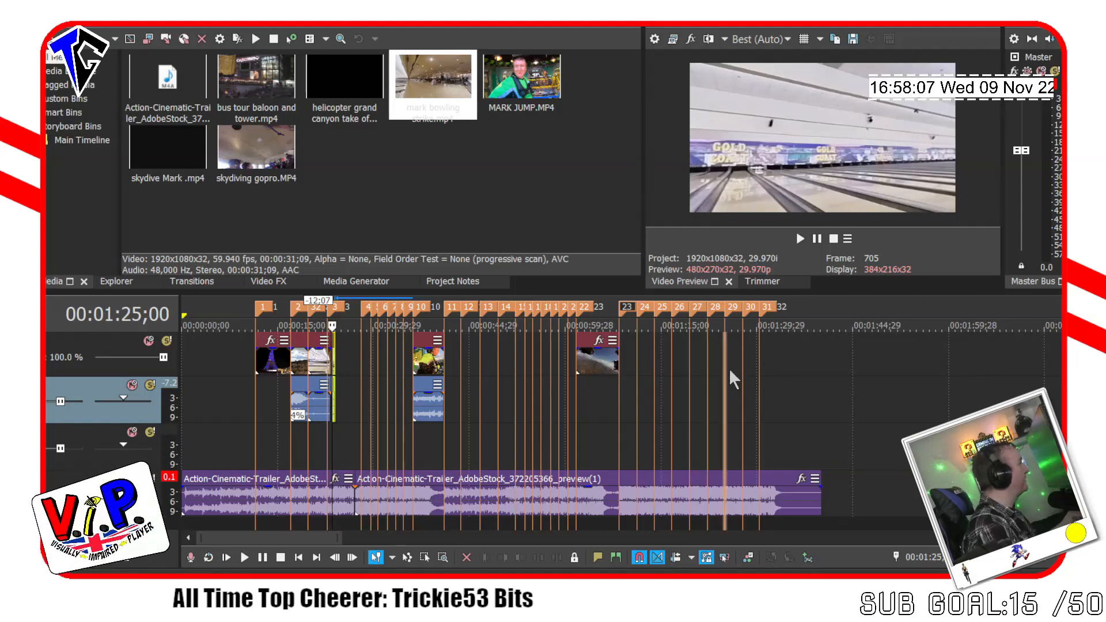
pyautogui.press('space')
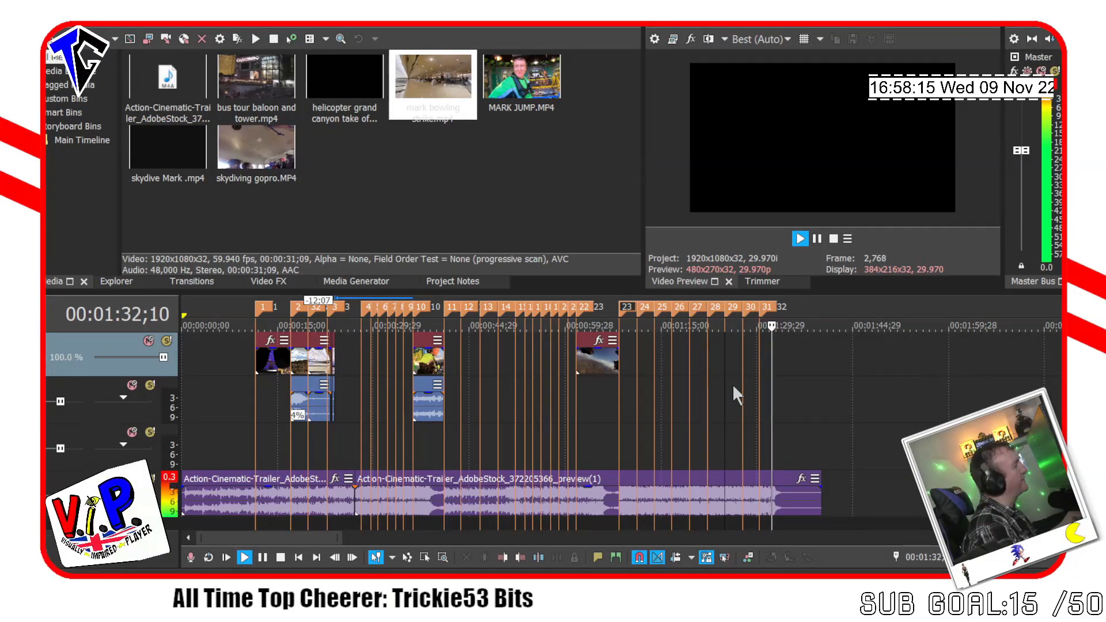
pyautogui.press('space')
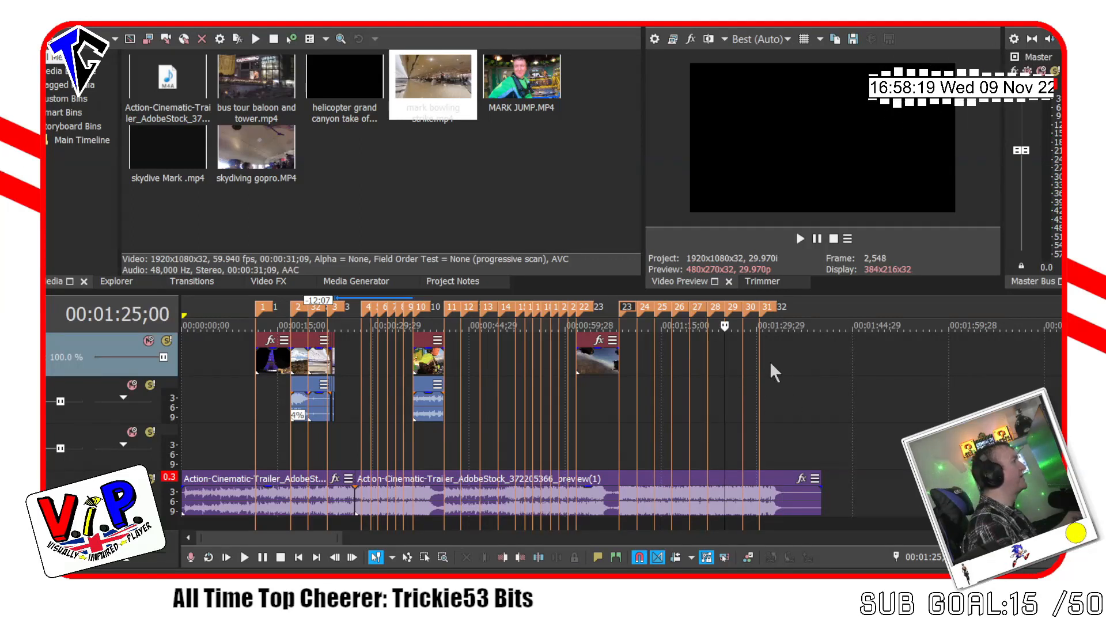
pyautogui.press('space')
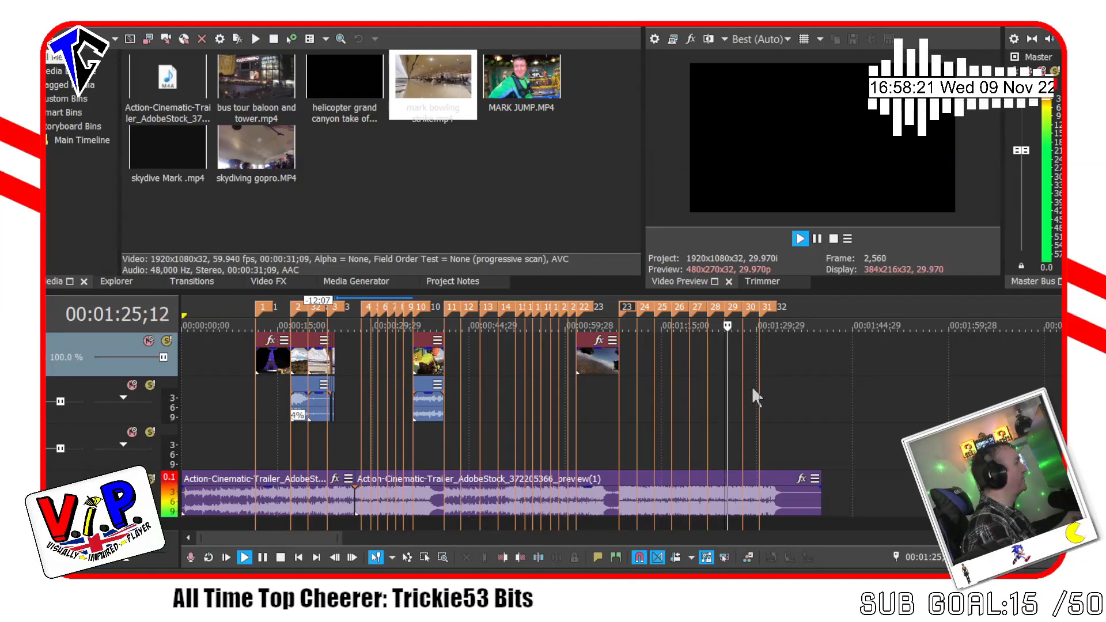
pyautogui.click(753, 386)
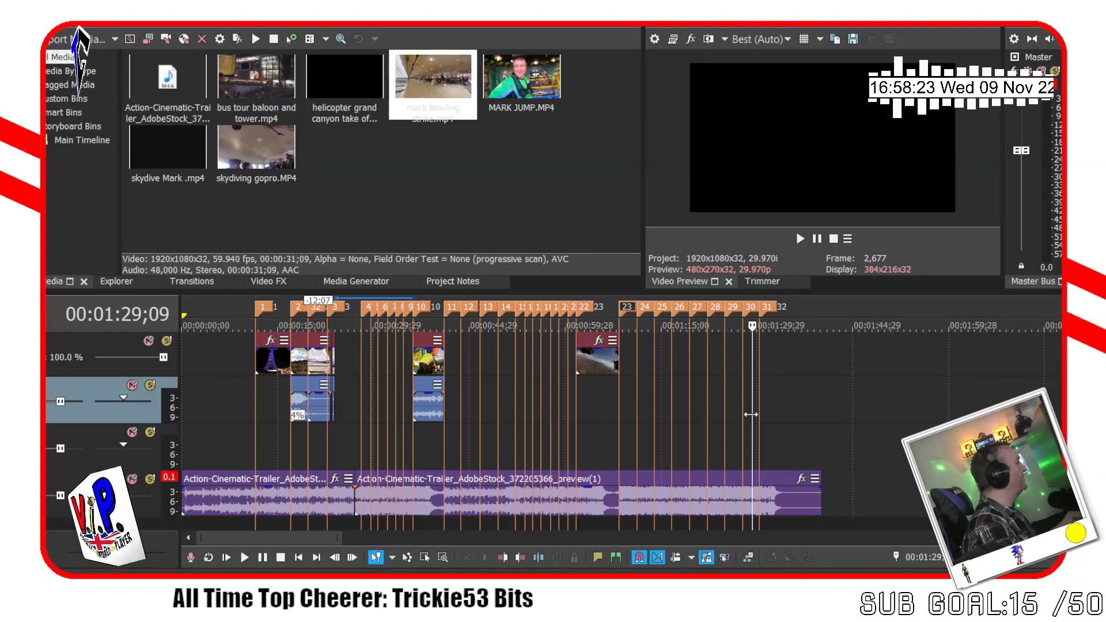
pyautogui.press('space')
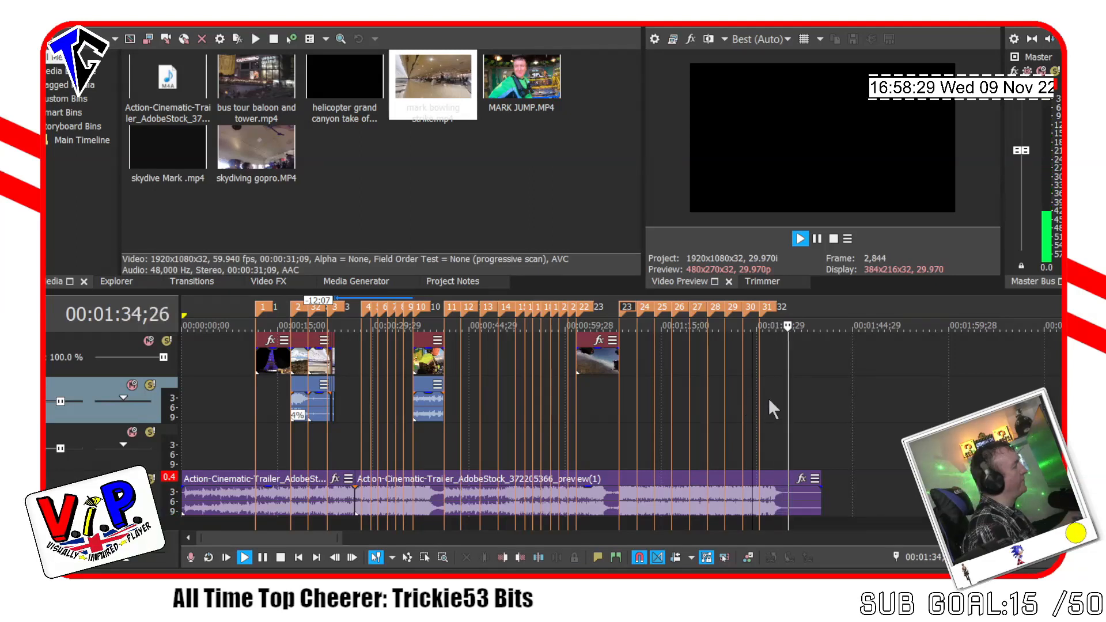
pyautogui.press('space')
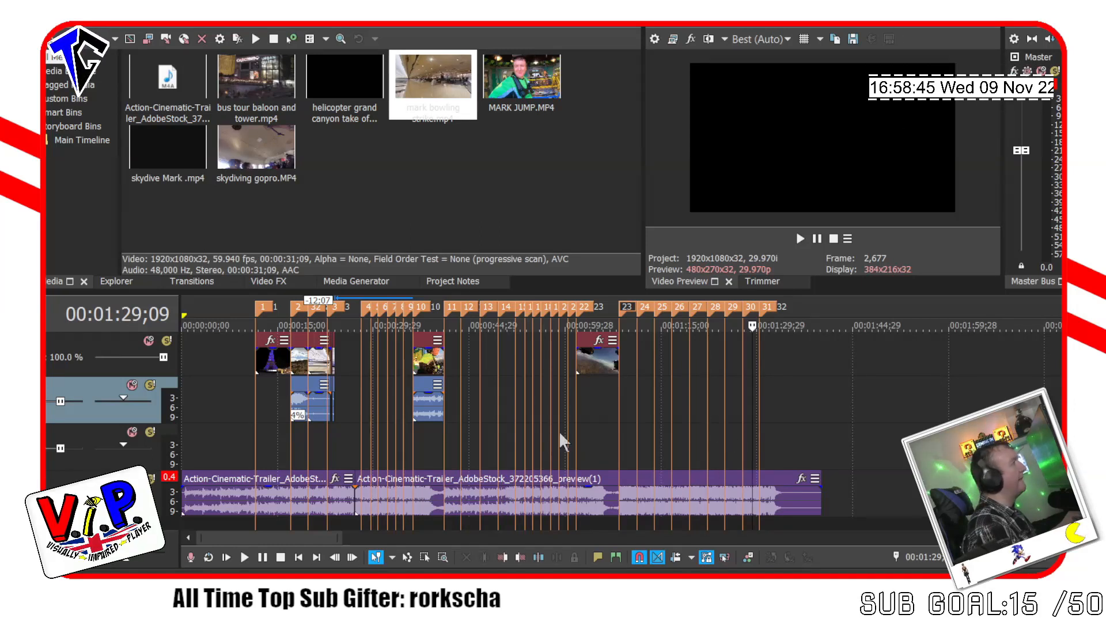
# Play the jump clip from its start at 00:00:36;05, and play the music repeatedly from the clip's end at 00:00:41;02.
pyautogui.click(409, 436)
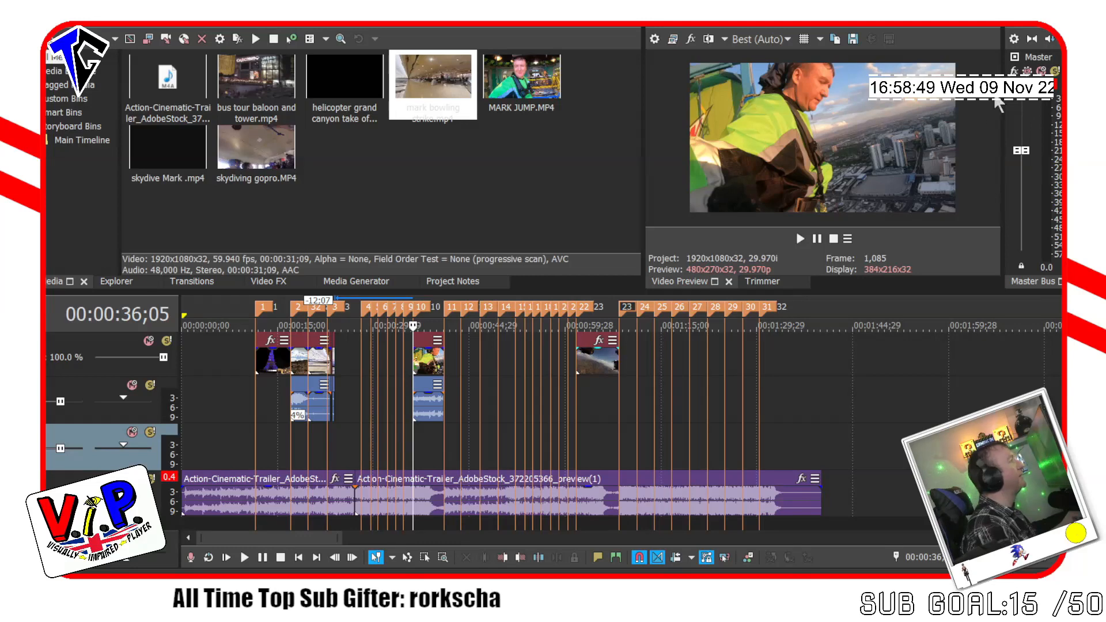
pyautogui.press('space')
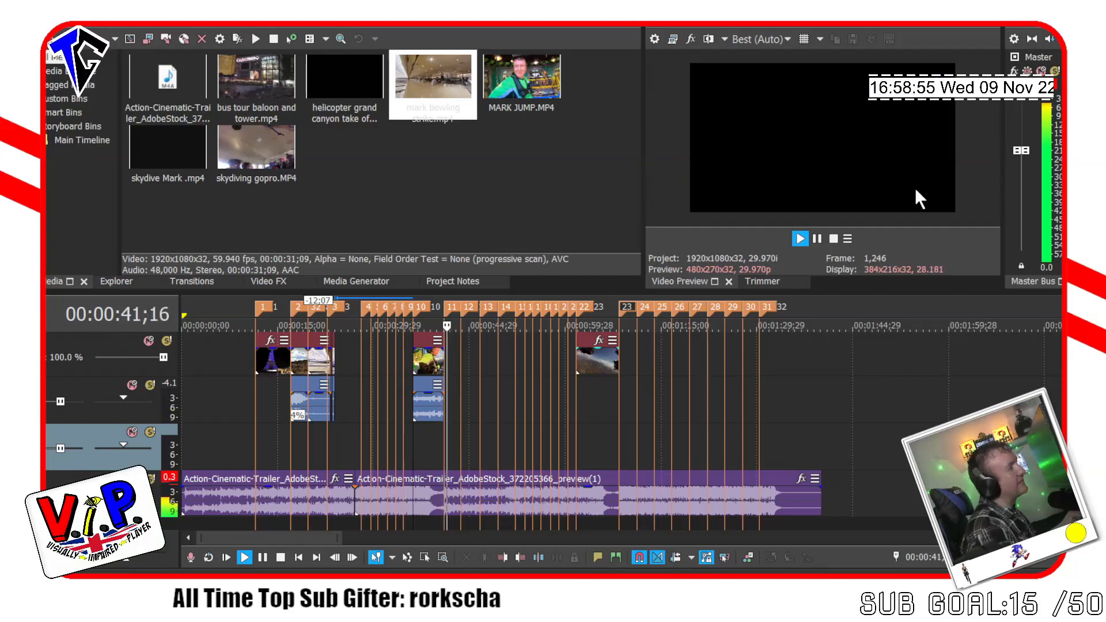
pyautogui.press('space')
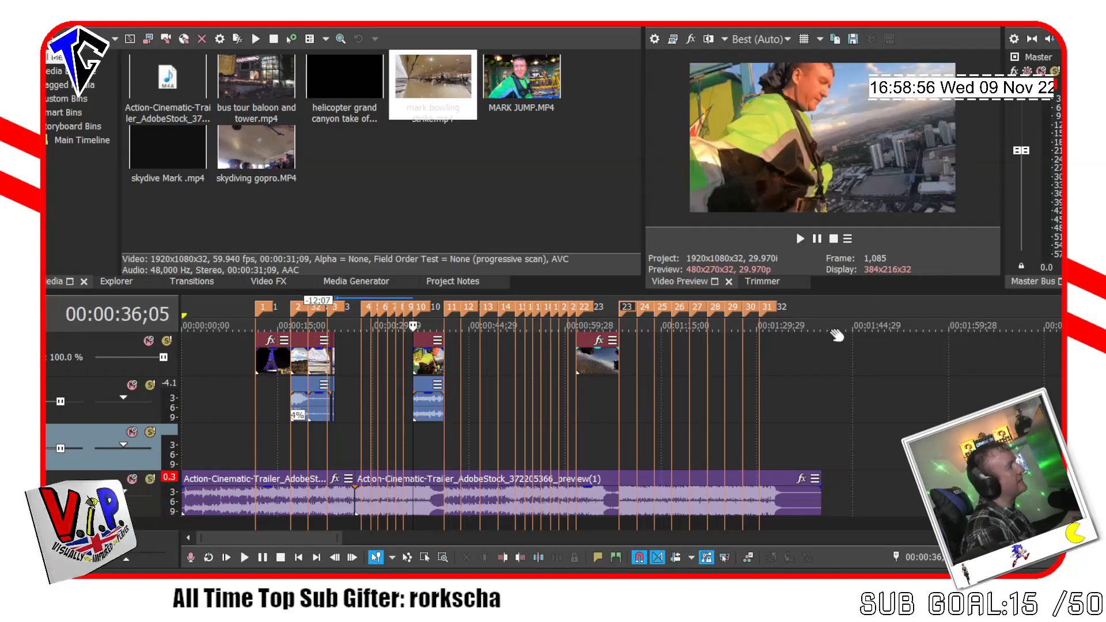
pyautogui.click(443, 409)
pyautogui.press('space')
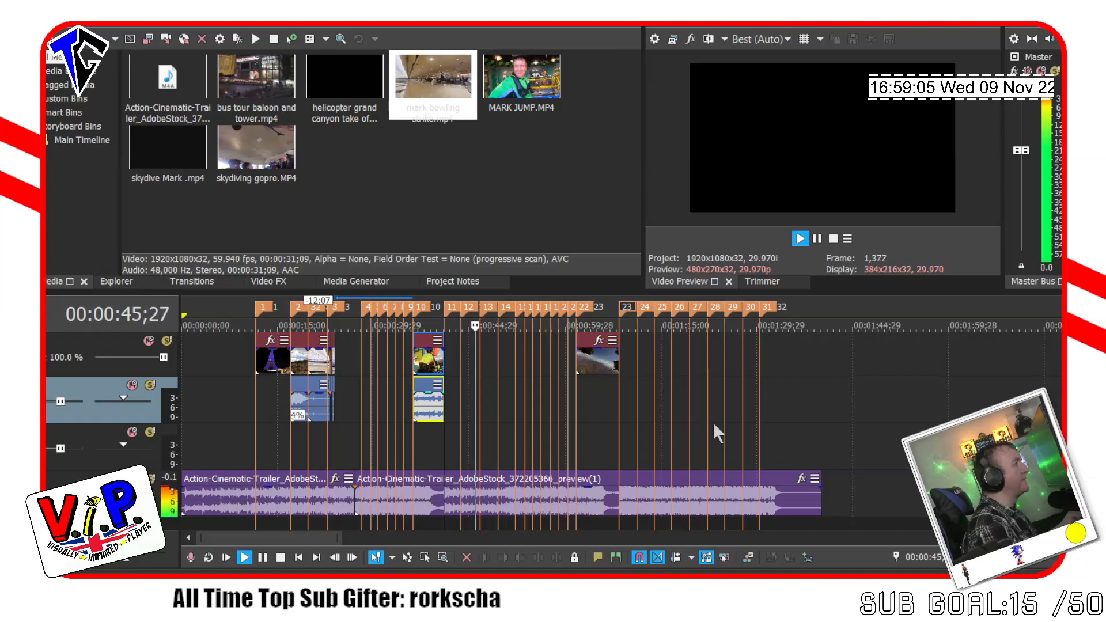
pyautogui.press('space')
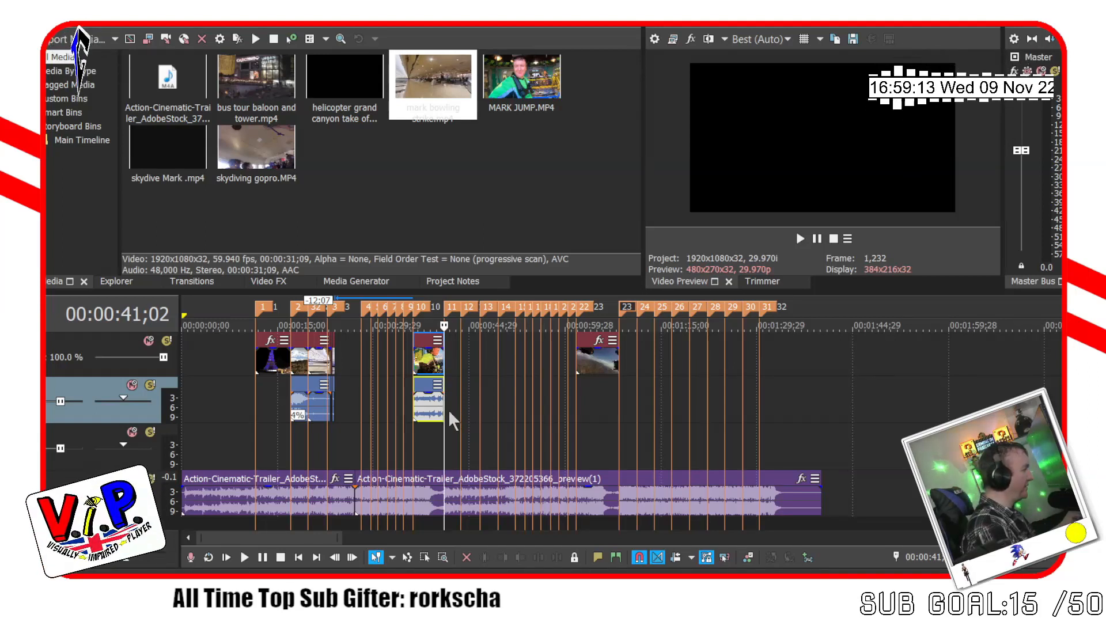
pyautogui.press('space')
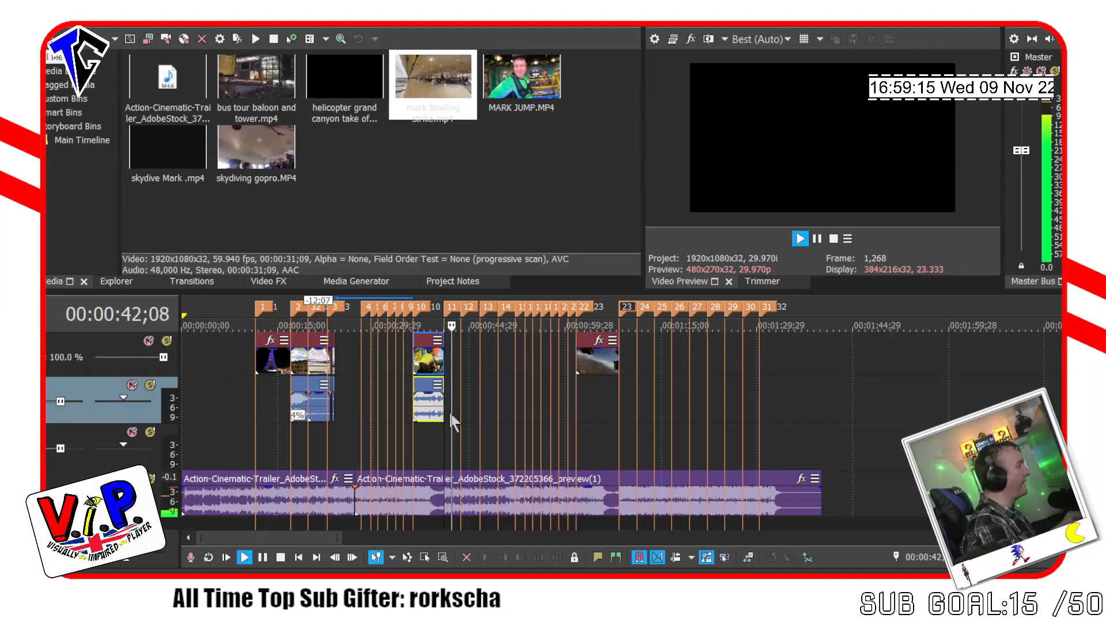
pyautogui.press('space')
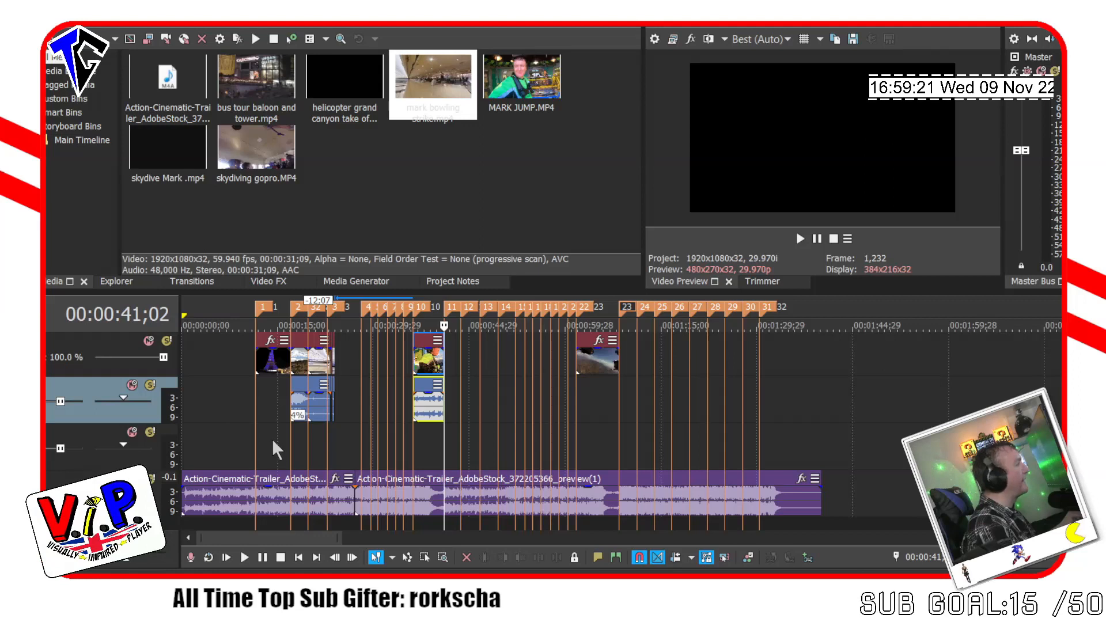
# Play the helicopter and bowling clips in sequence from 00:00:17;03 to review them against the music.
pyautogui.click(294, 434)
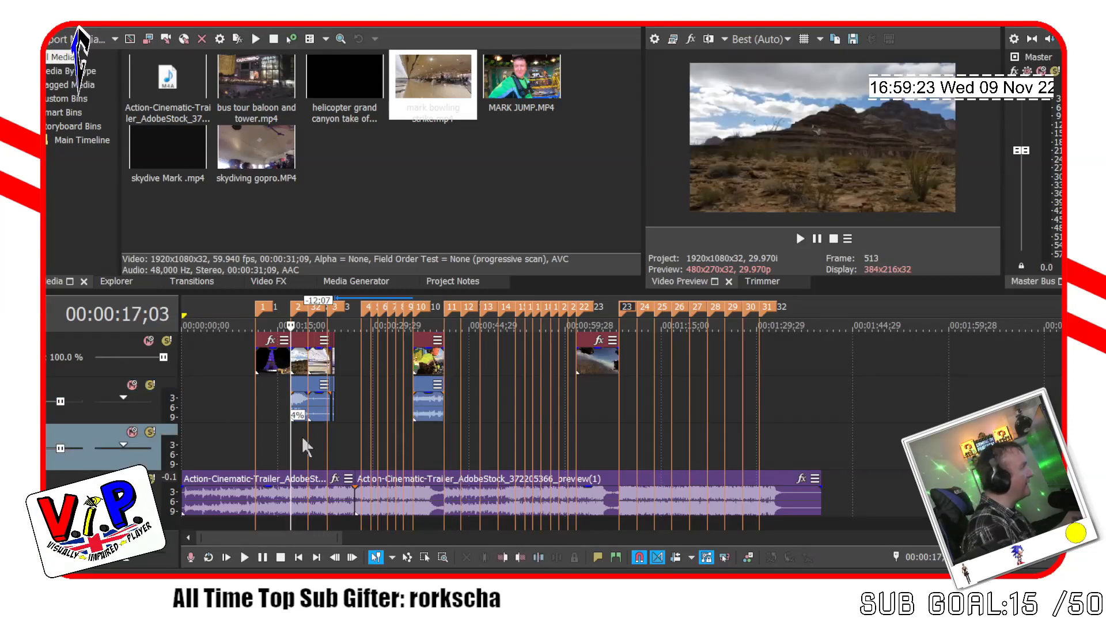
pyautogui.press('space')
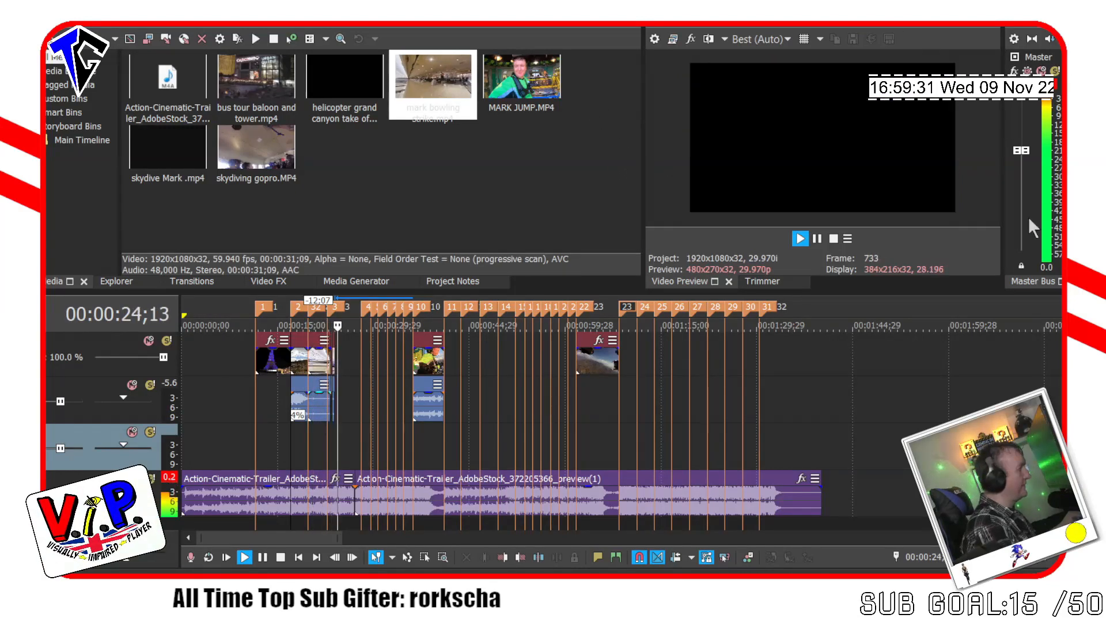
pyautogui.press('space')
# Place the playhead on the bowling clip's split at 00:00:23;15 and examine the audio around the cut up close.
pyautogui.scroll(3, 453, 432)
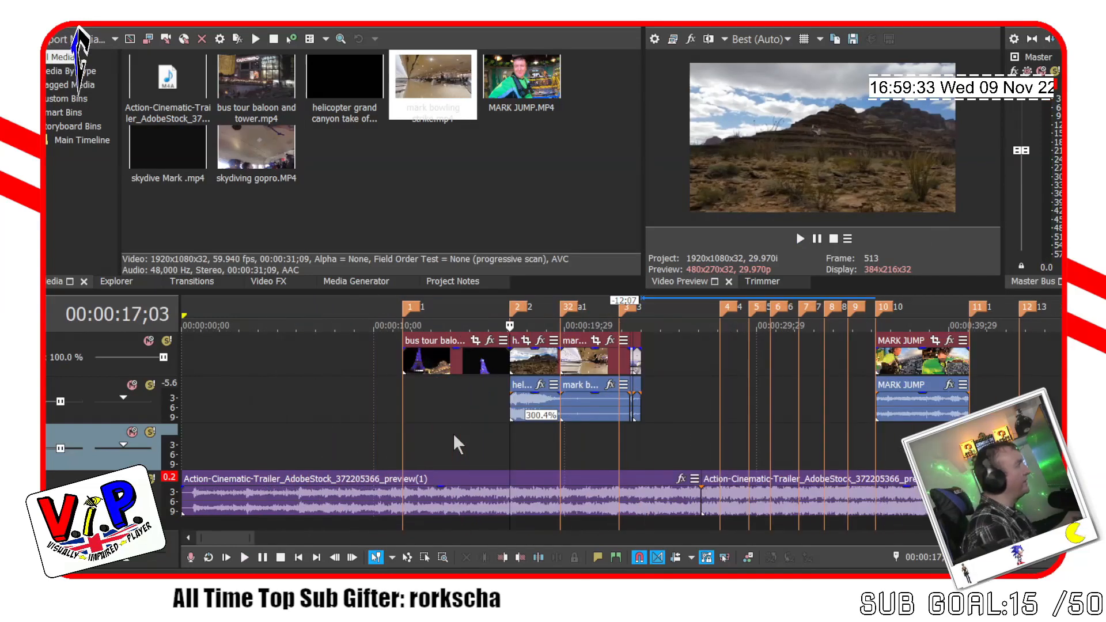
pyautogui.scroll(2, 795, 406)
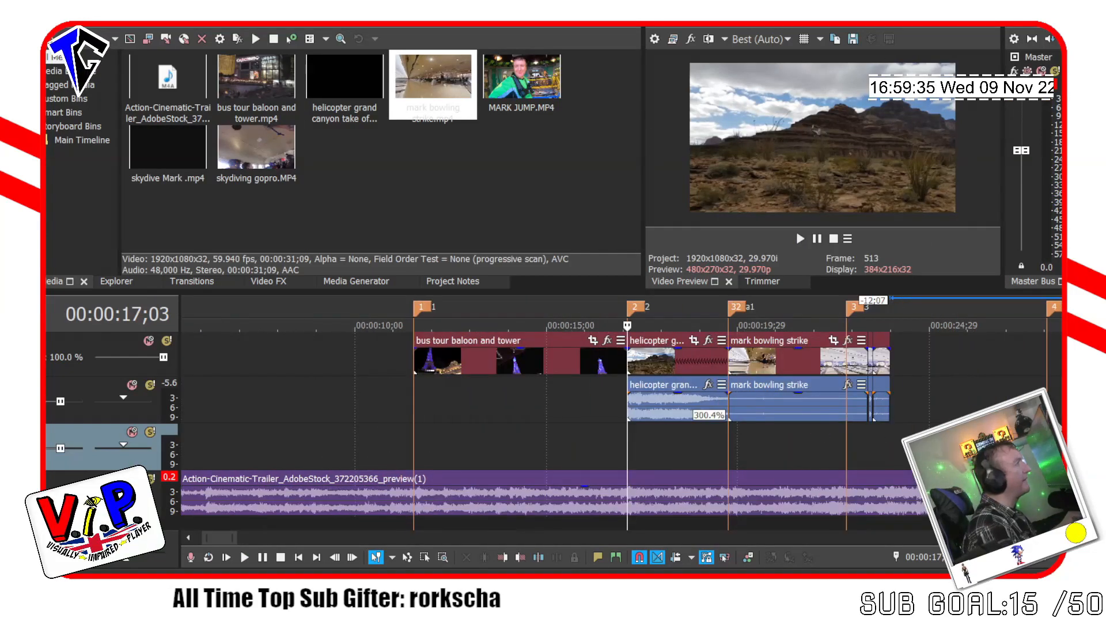
pyautogui.click(873, 434)
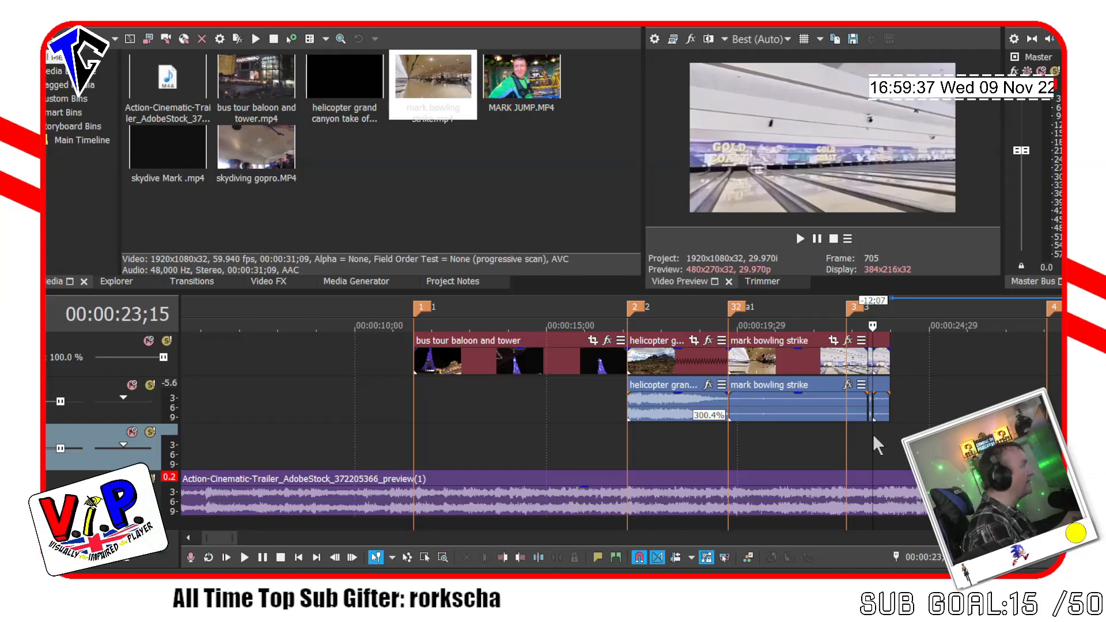
pyautogui.scroll(3, 874, 434)
pyautogui.scroll(3, 633, 424)
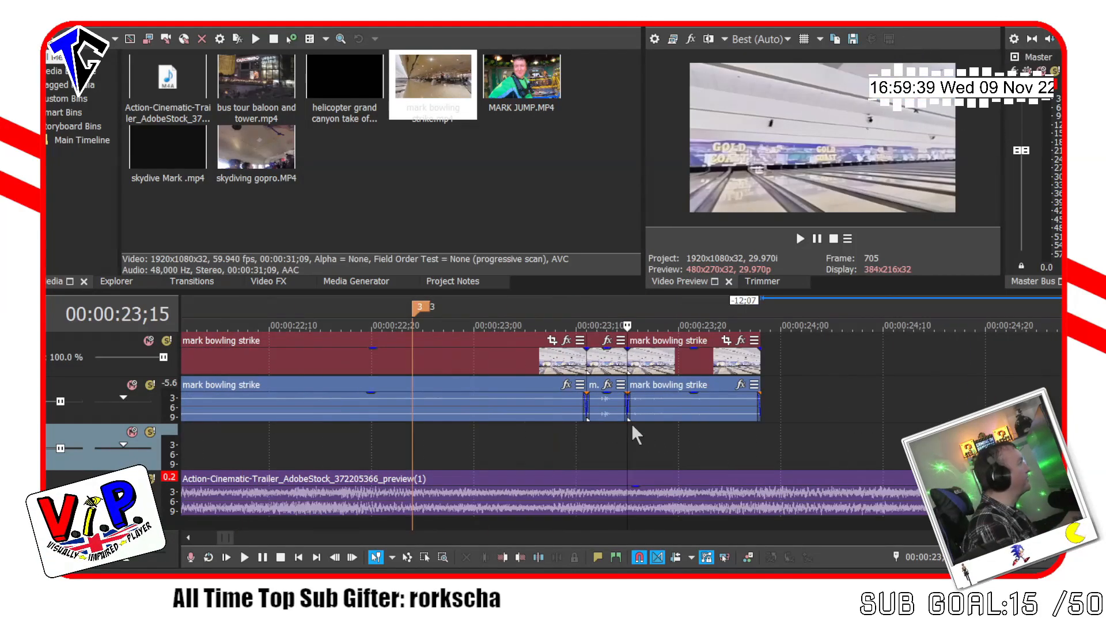
pyautogui.scroll(2, 629, 424)
pyautogui.scroll(4, 618, 425)
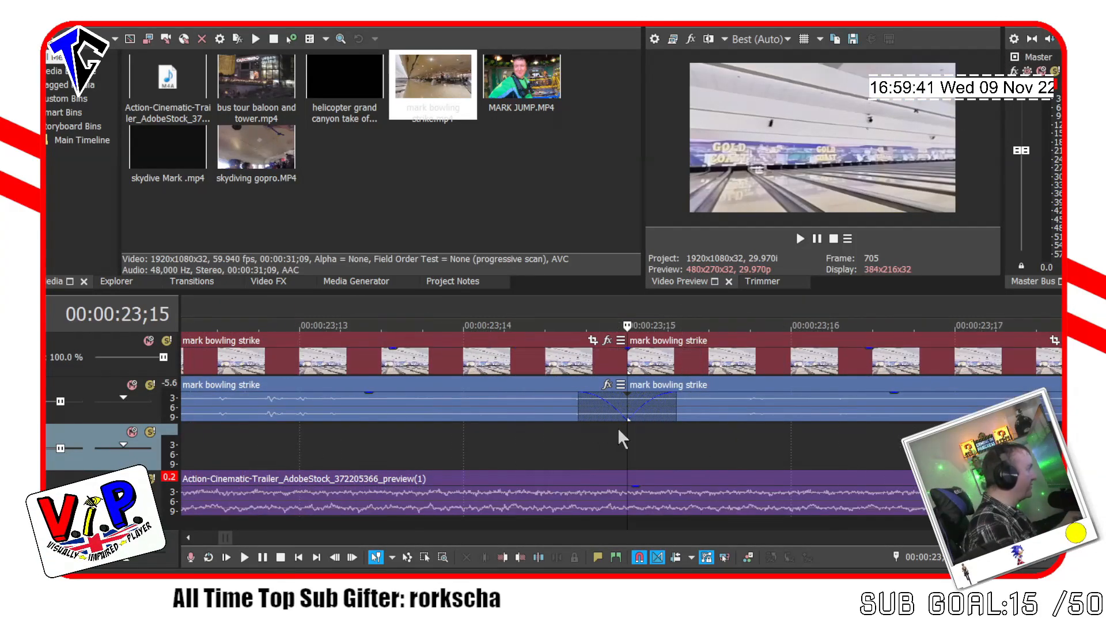
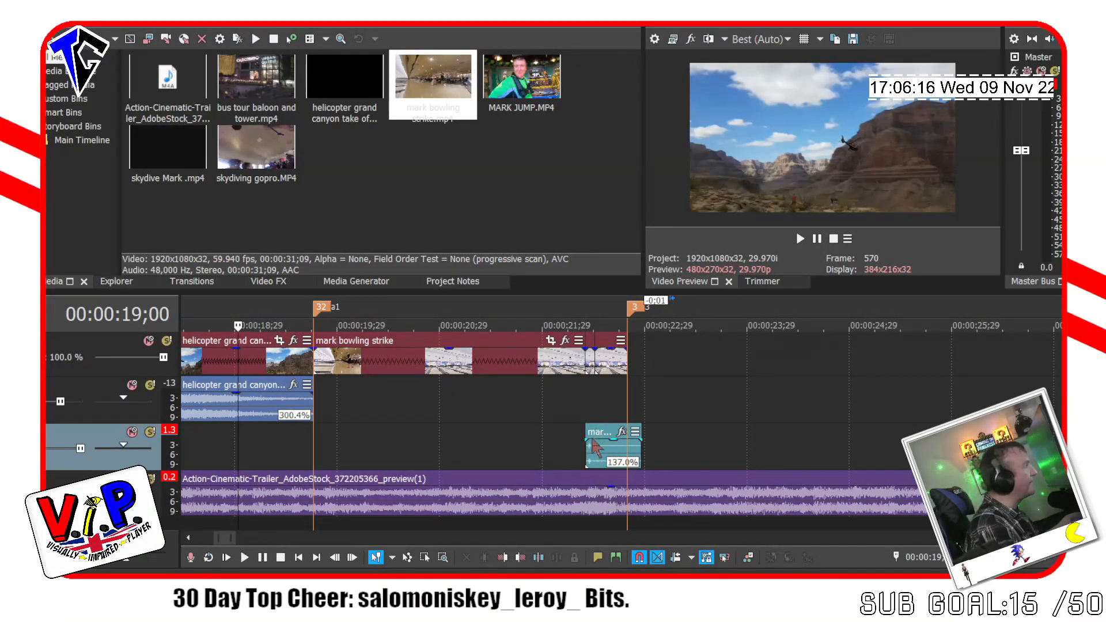
# Try to raise the gain of the separated bowling strike audio event above 0.0 dB.
pyautogui.click(601, 443)
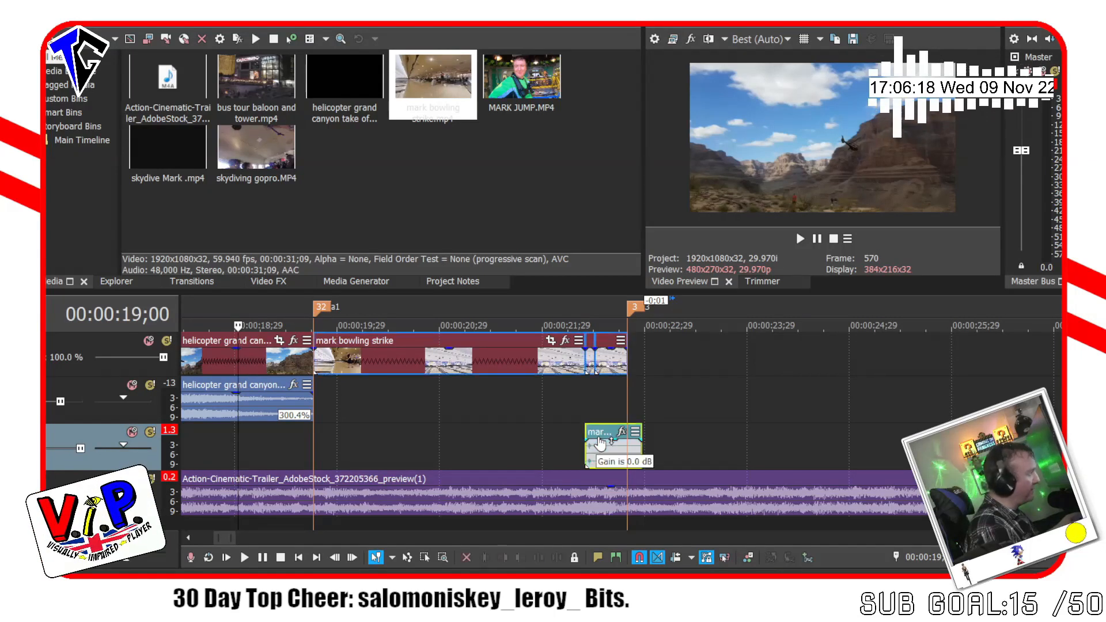
pyautogui.moveTo(601, 441); pyautogui.dragTo(610, 420)
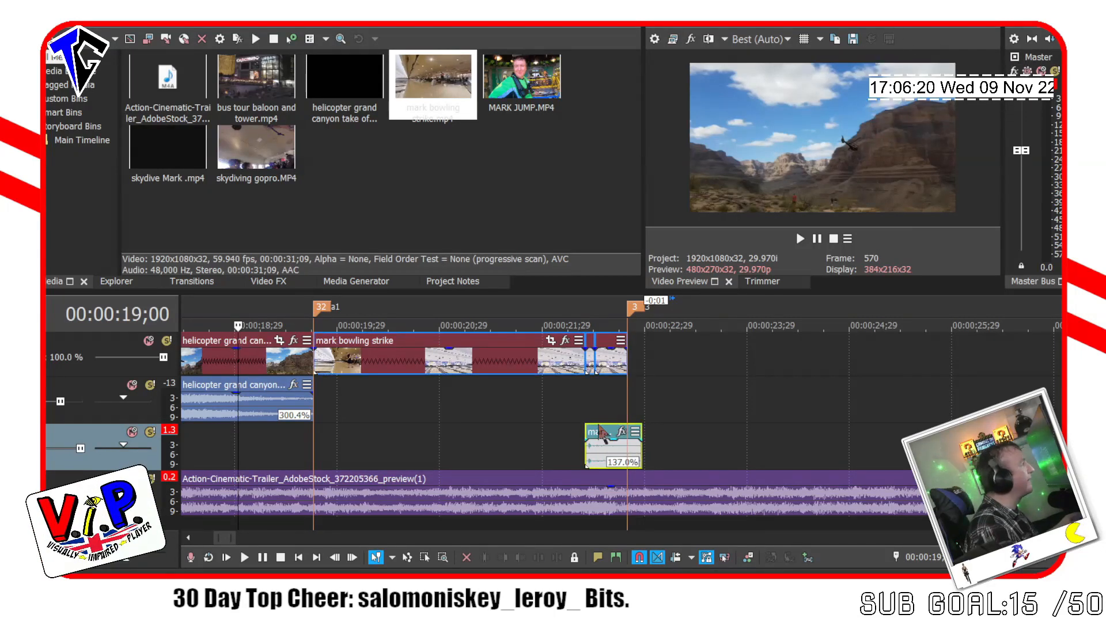
# Play the bowling strike repeatedly from 00:00:22;12 and 00:00:21;29 to check the impact sound against the music.
pyautogui.click(584, 449)
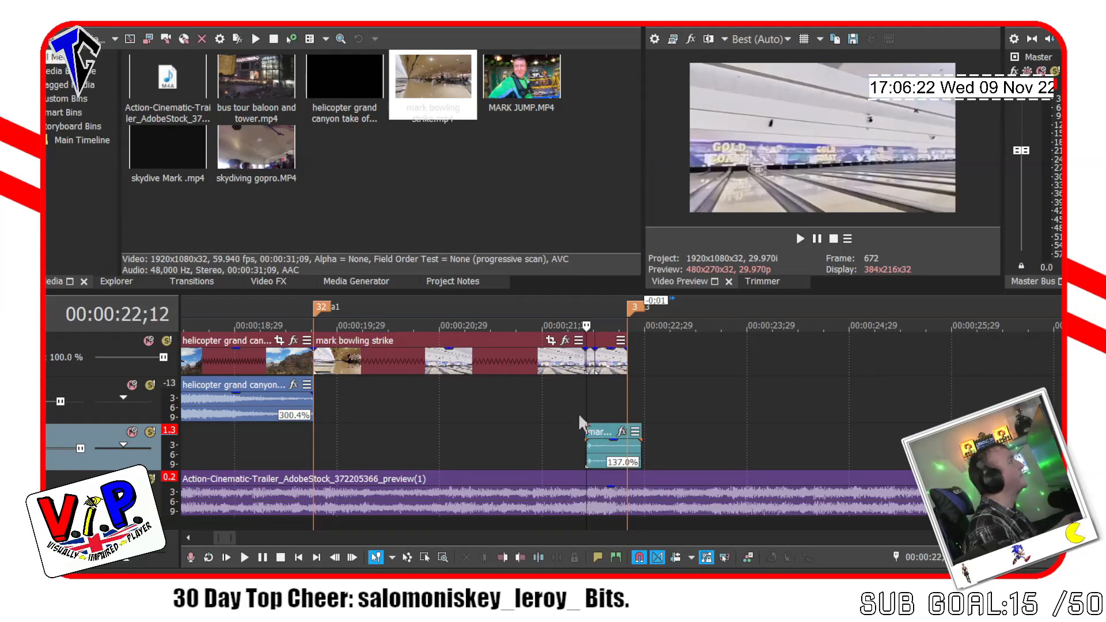
pyautogui.press('space')
pyautogui.press('space')
pyautogui.press('space')
pyautogui.press('space')
pyautogui.click(542, 411)
pyautogui.press('space')
pyautogui.press('space')
pyautogui.press('space')
pyautogui.press('space')
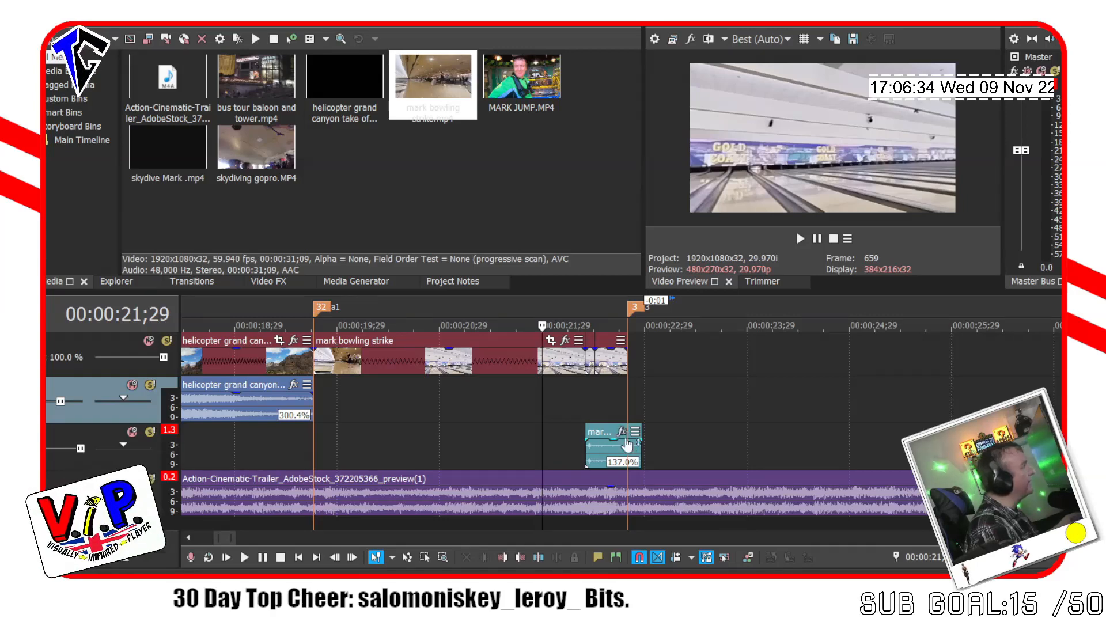
pyautogui.scroll(3, 623, 455)
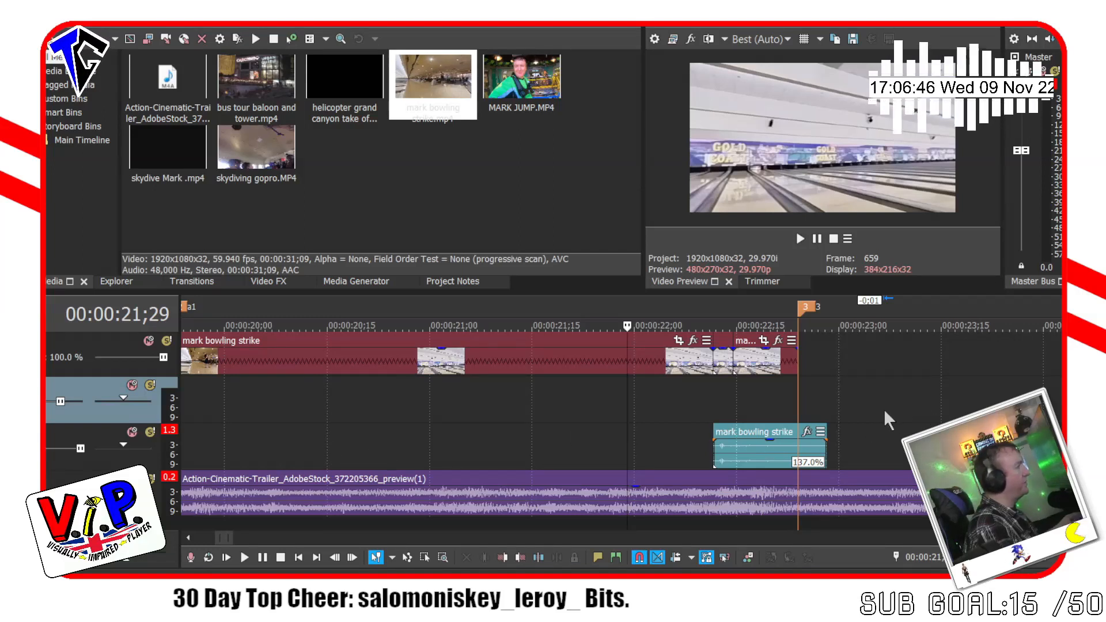
pyautogui.press('space')
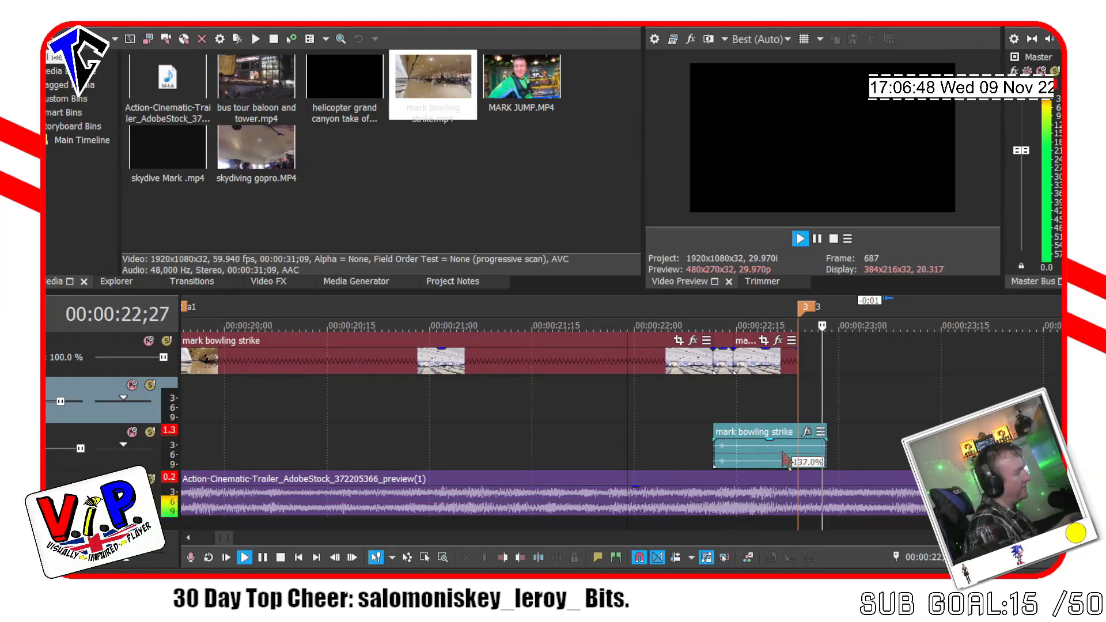
# Stop playback and add the Volume plug-in from the list of all audio effects to the bowling strike audio event.
pyautogui.press('space')
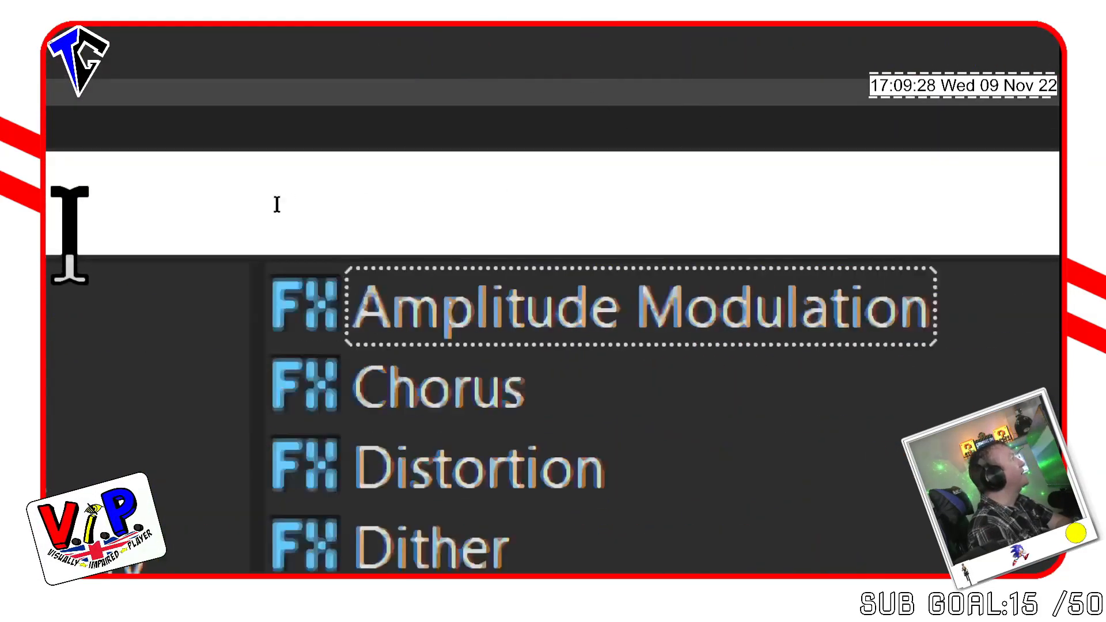
pyautogui.click(1026, 195)
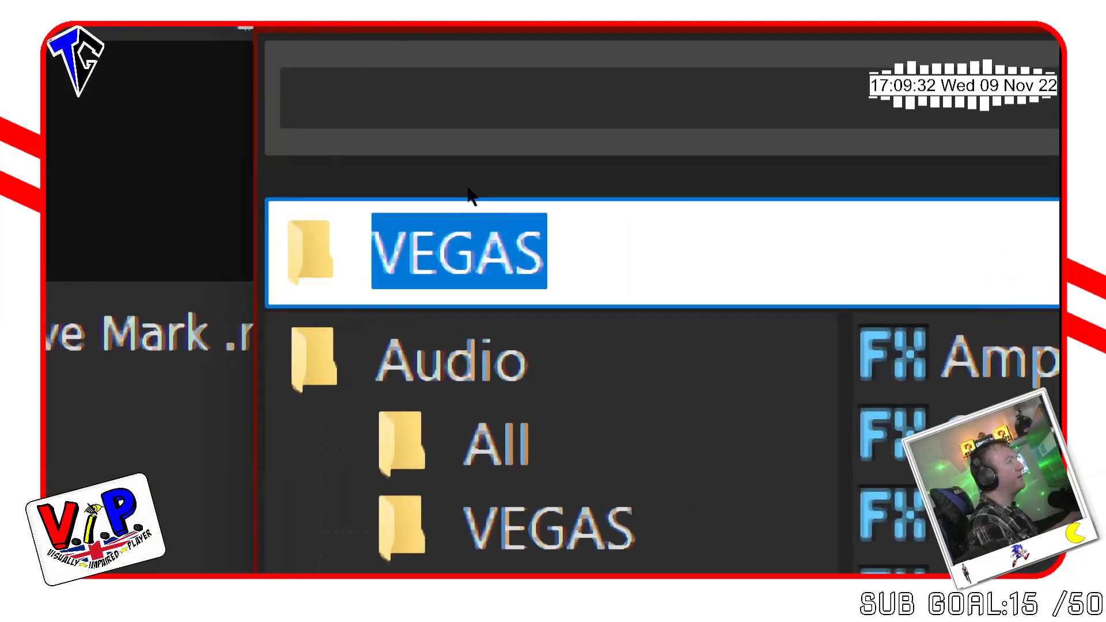
pyautogui.write('g')
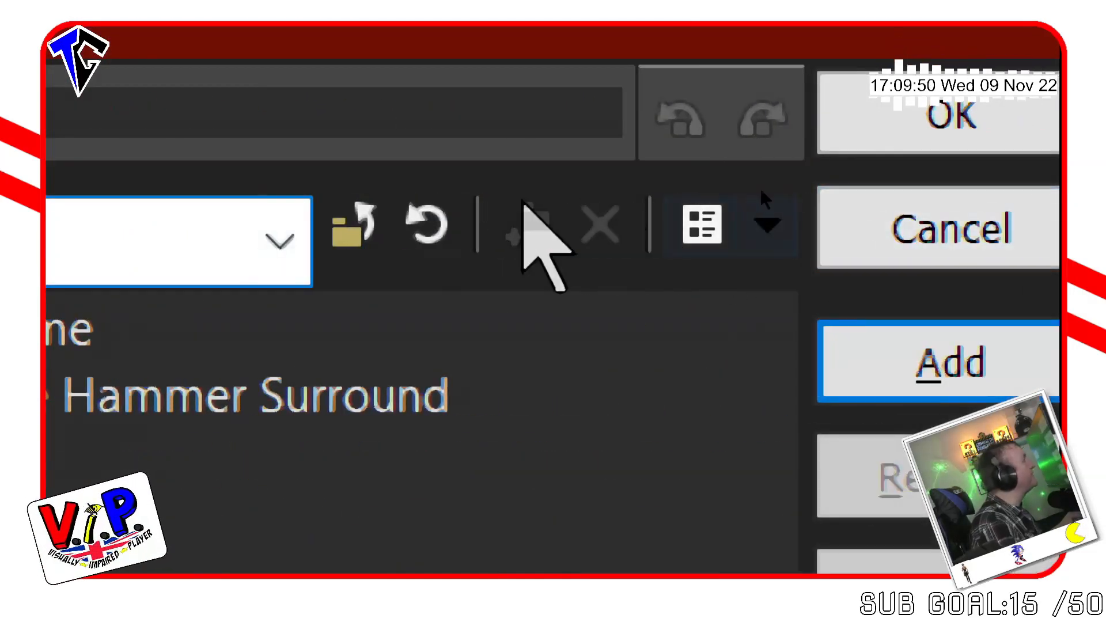
pyautogui.click(345, 229)
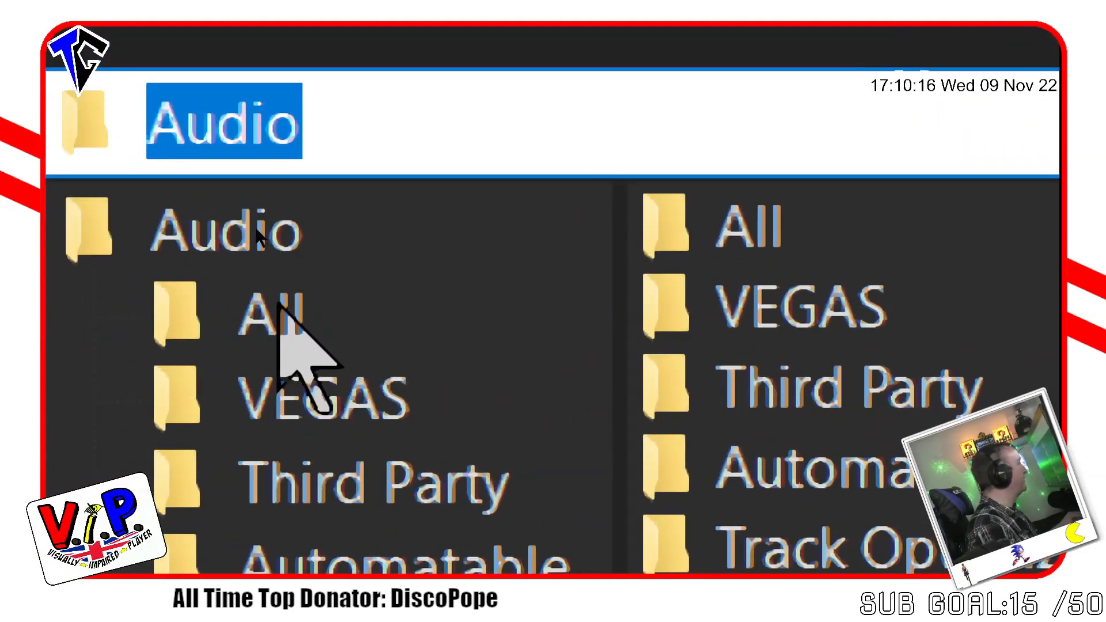
pyautogui.click(283, 311)
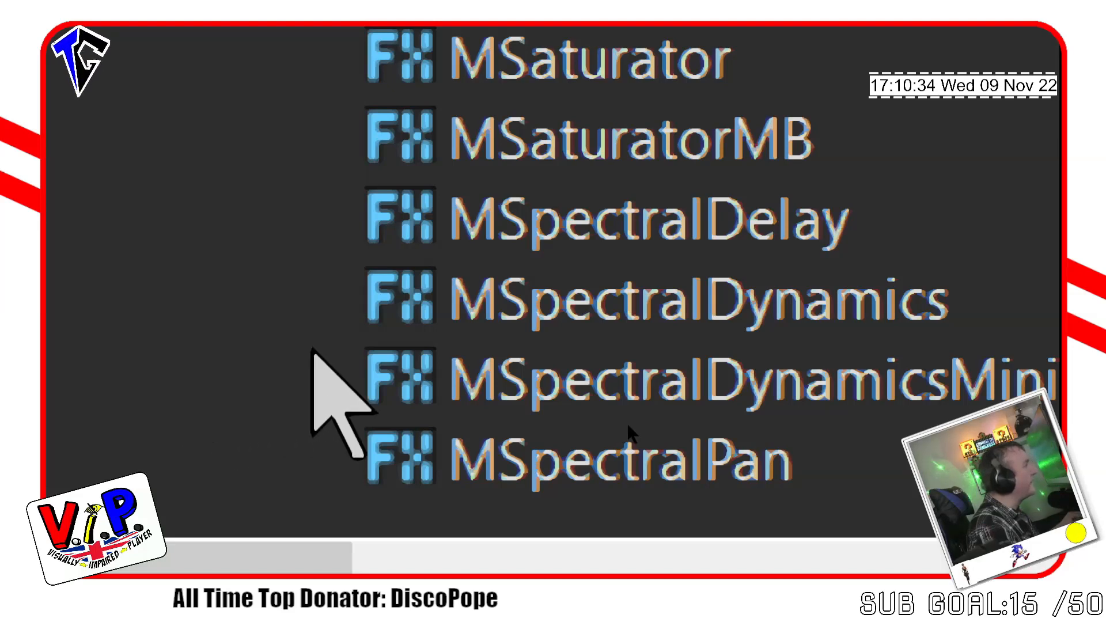
pyautogui.scroll(-5, 627, 422)
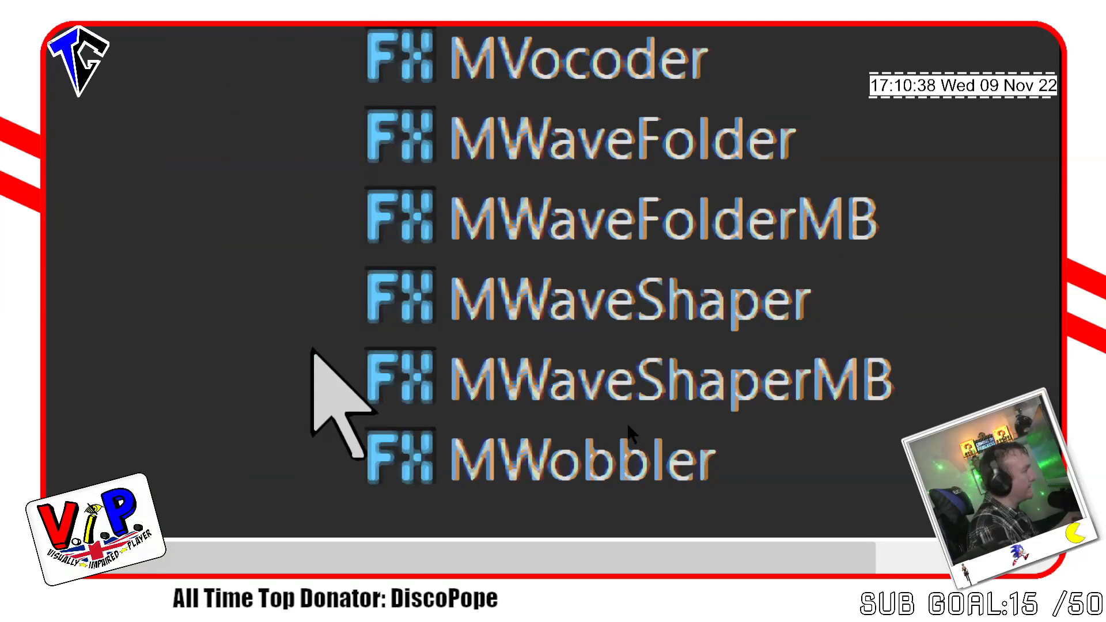
pyautogui.scroll(-5, 628, 433)
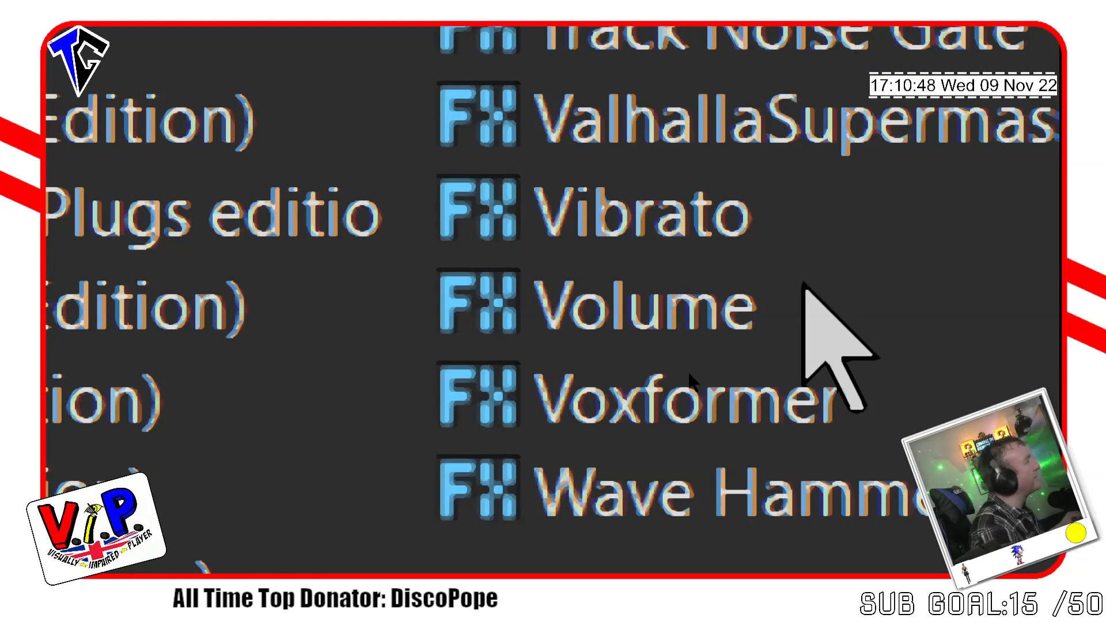
pyautogui.click(677, 302)
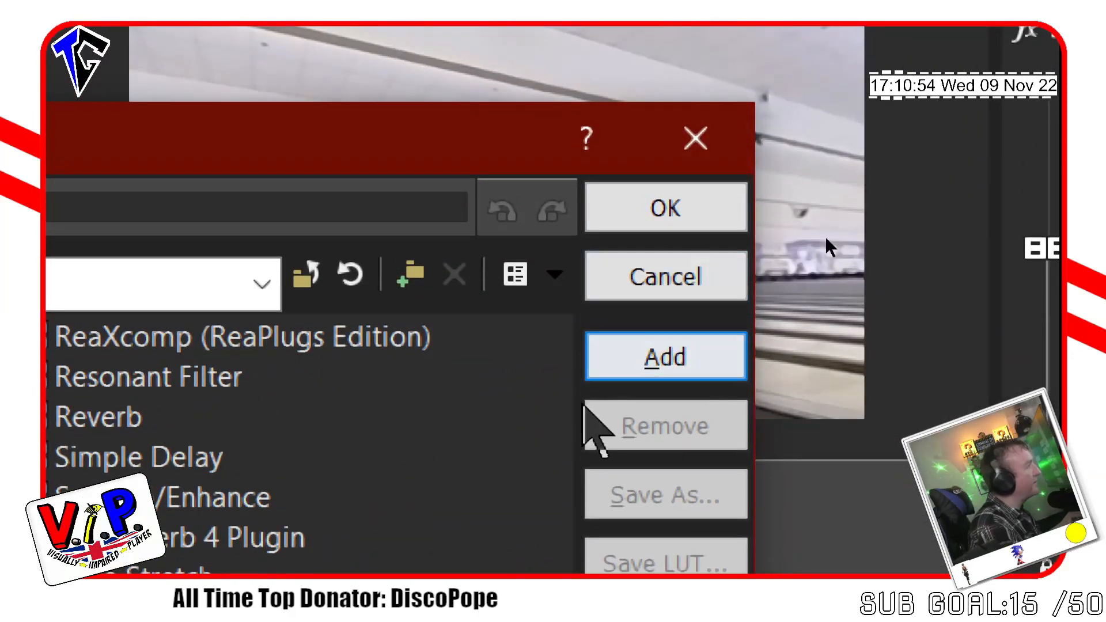
pyautogui.click(651, 355)
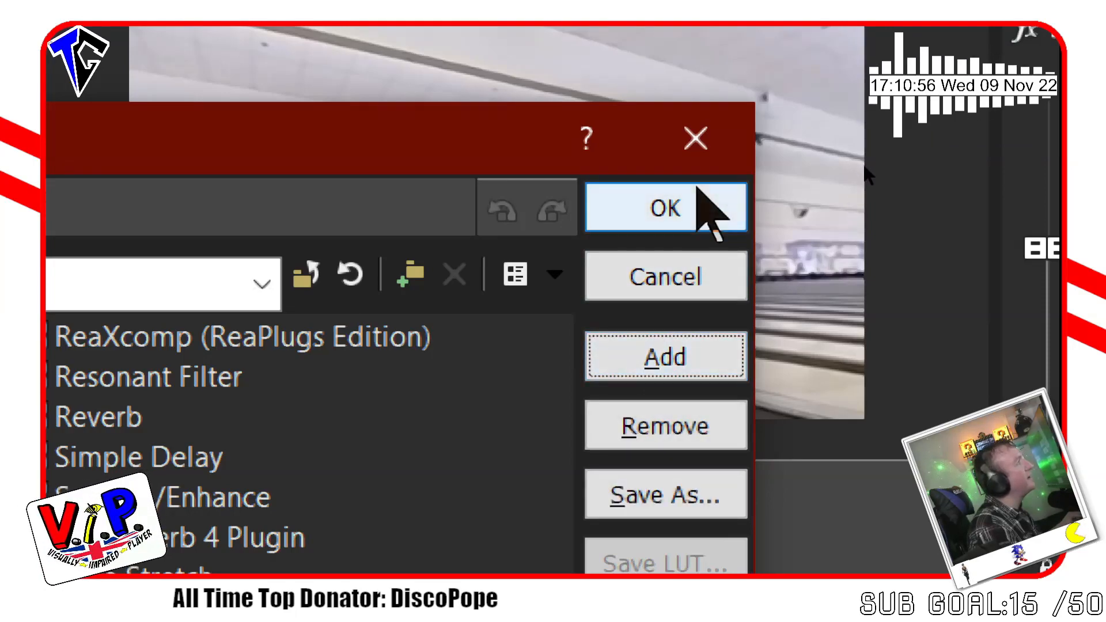
pyautogui.click(699, 190)
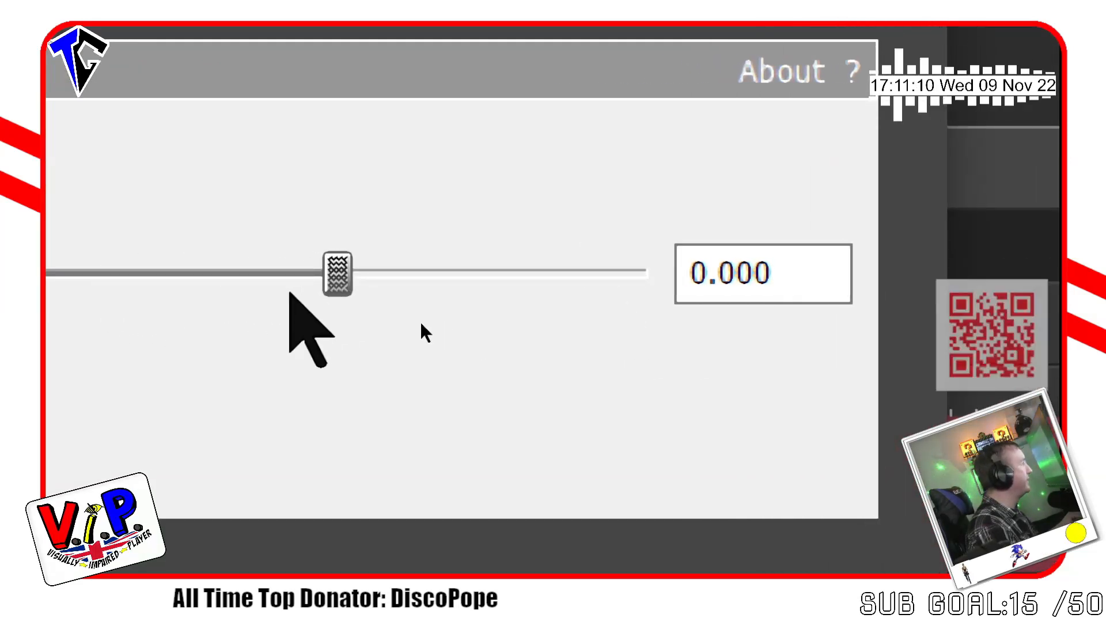
# Raise the Volume effect on the bowling strike audio to 4.786 dB and play the strike from 00:00:21;29.
pyautogui.moveTo(339, 283); pyautogui.dragTo(565, 278)
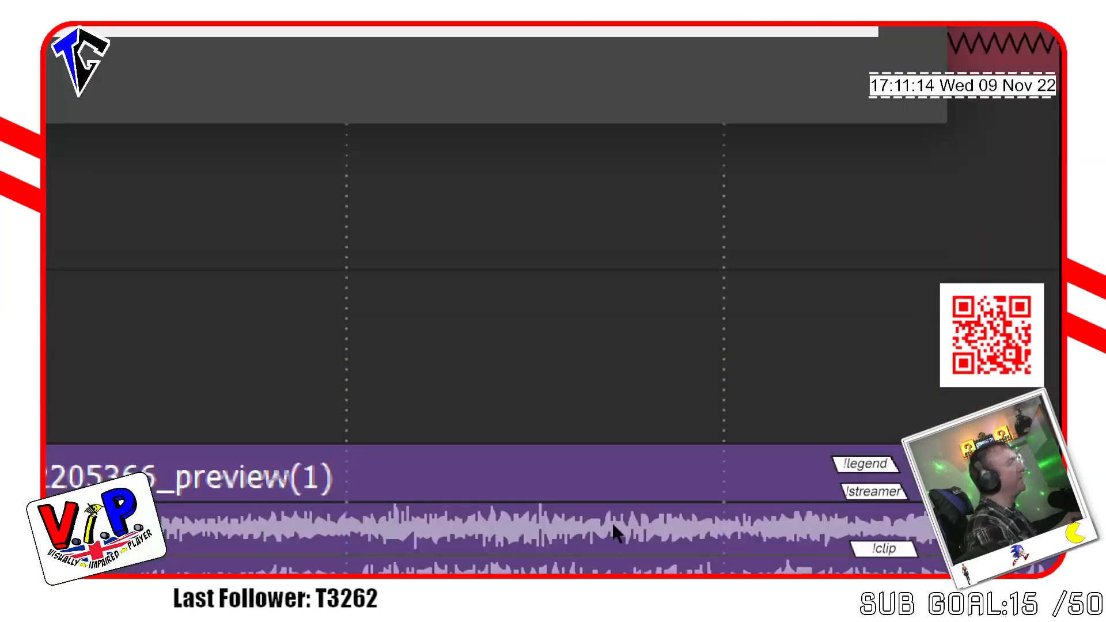
pyautogui.press('super+minus')
pyautogui.press('super+minus')
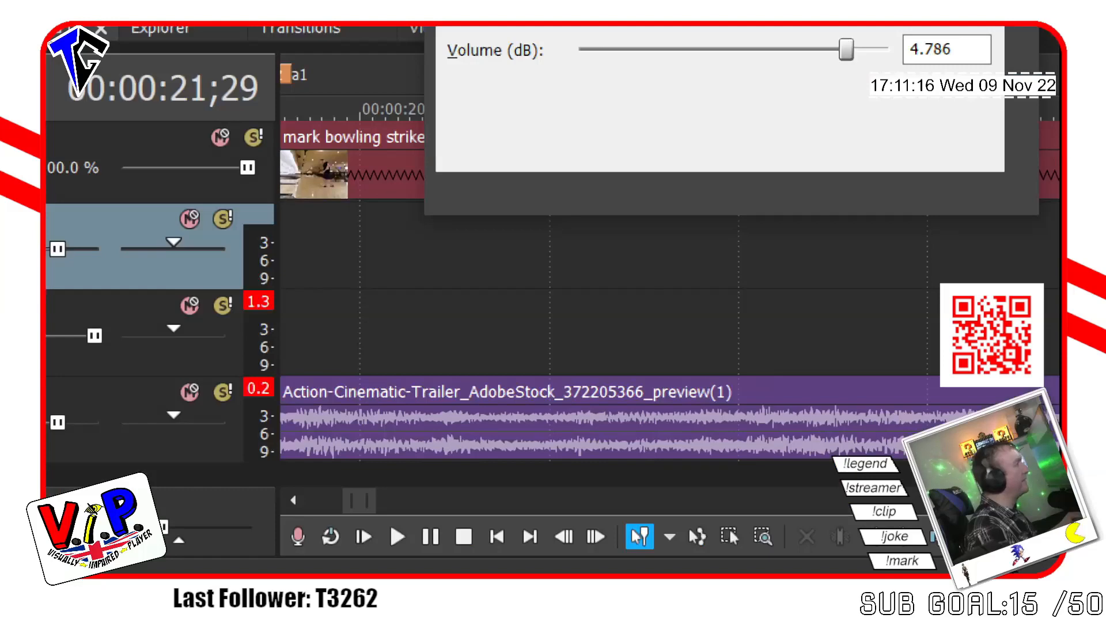
pyautogui.press('super+plus')
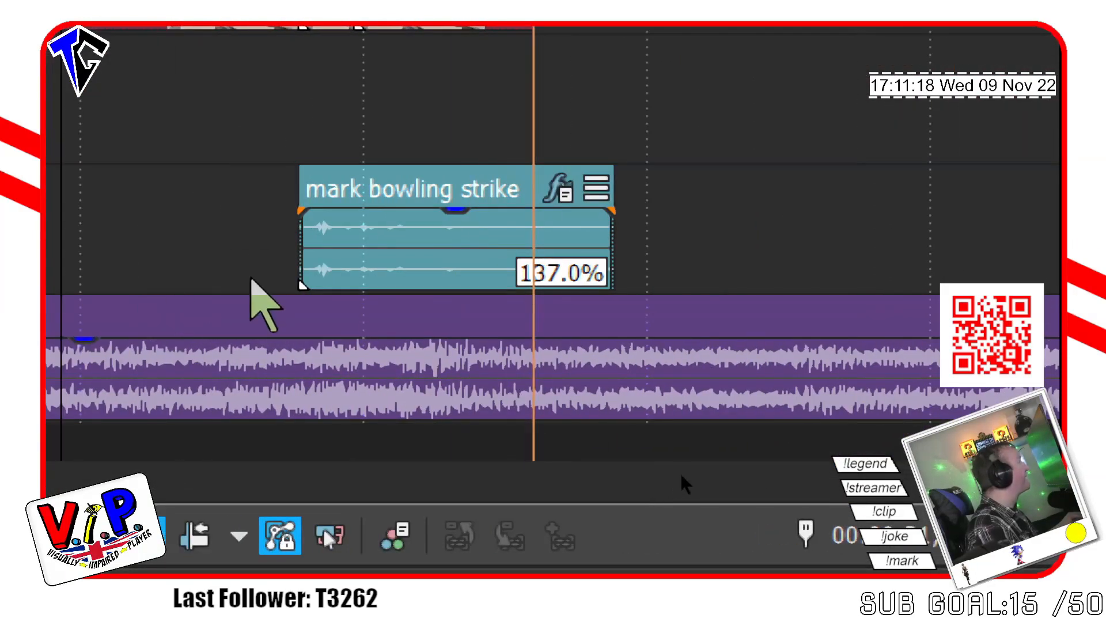
pyautogui.press('super+minus')
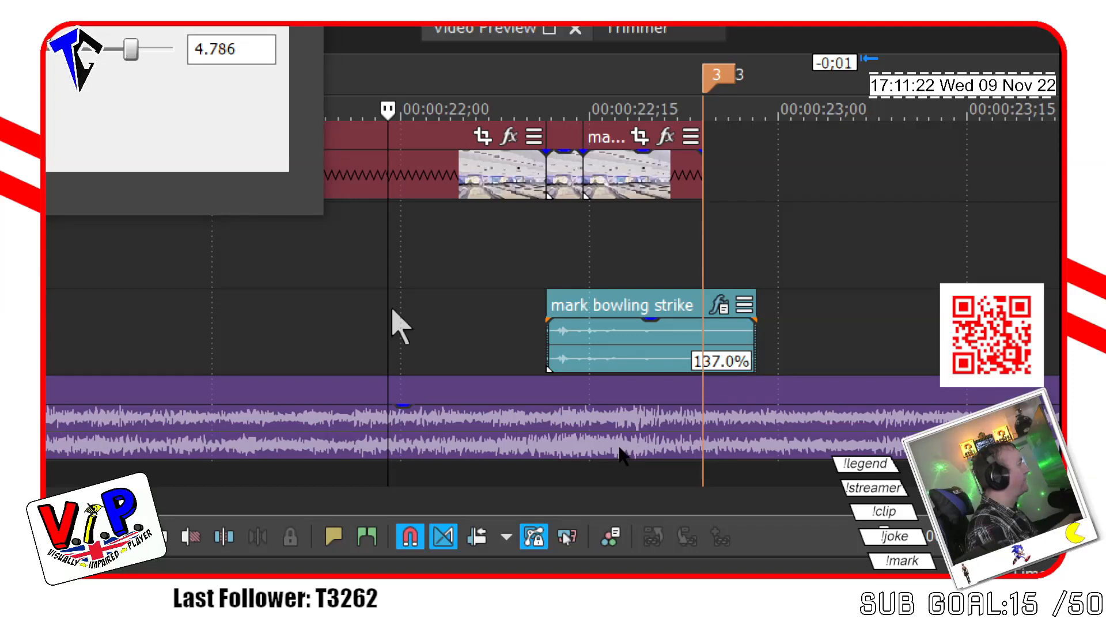
pyautogui.scroll(-2, 393, 312)
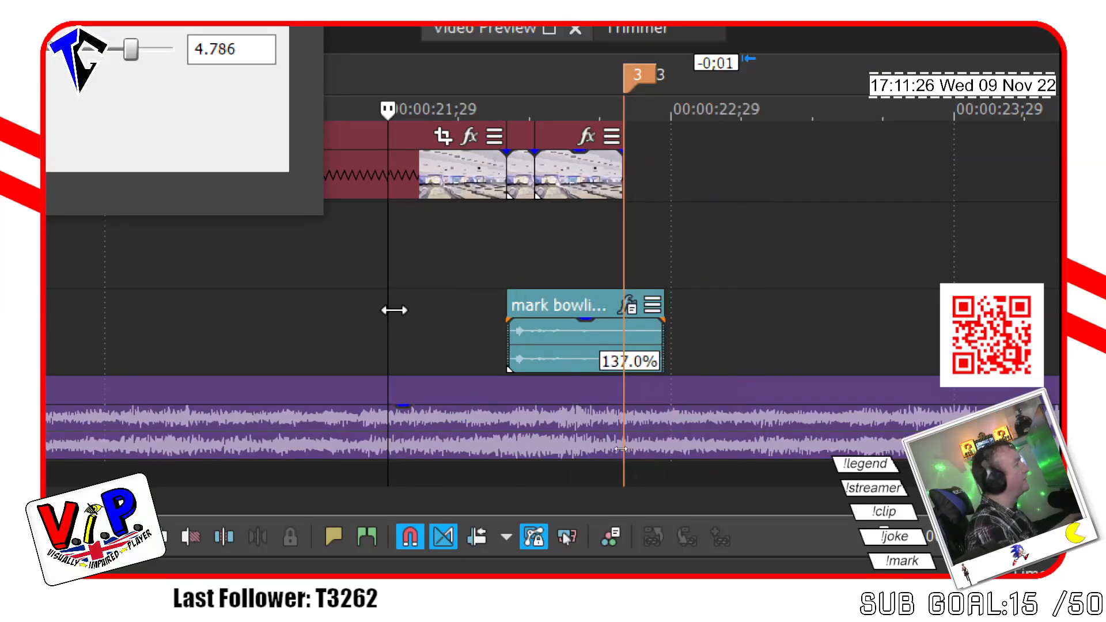
pyautogui.press('space')
# Set the Volume effect on the bowling strike audio to 6.021 dB and play it from just before 00:00:21;29.
pyautogui.press('super+plus')
pyautogui.moveTo(579, 340); pyautogui.dragTo(778, 358)
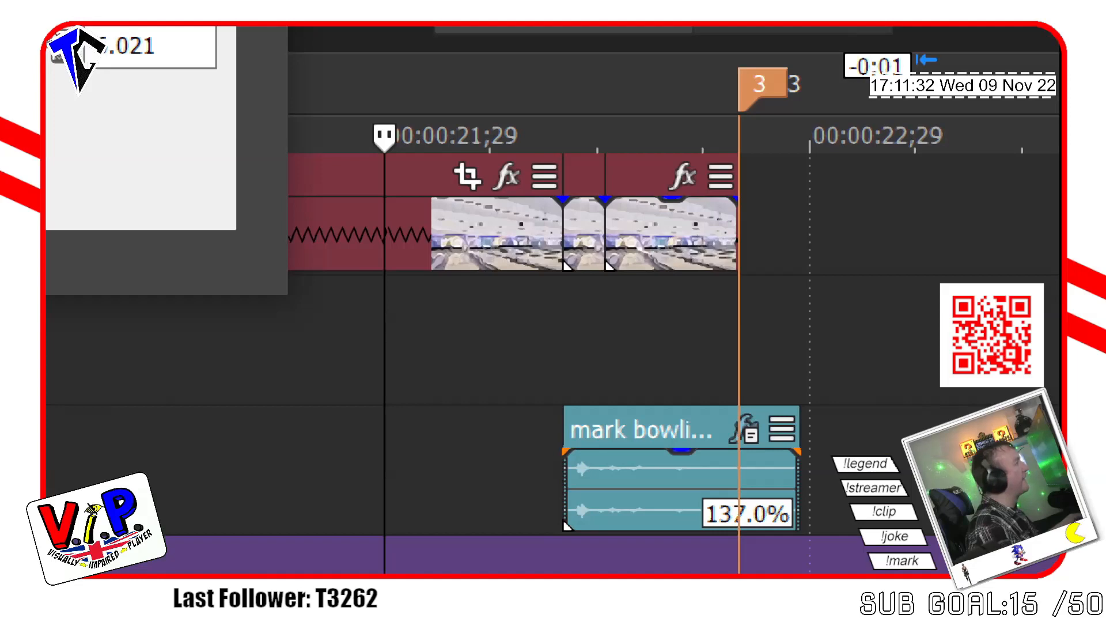
pyautogui.click(342, 481)
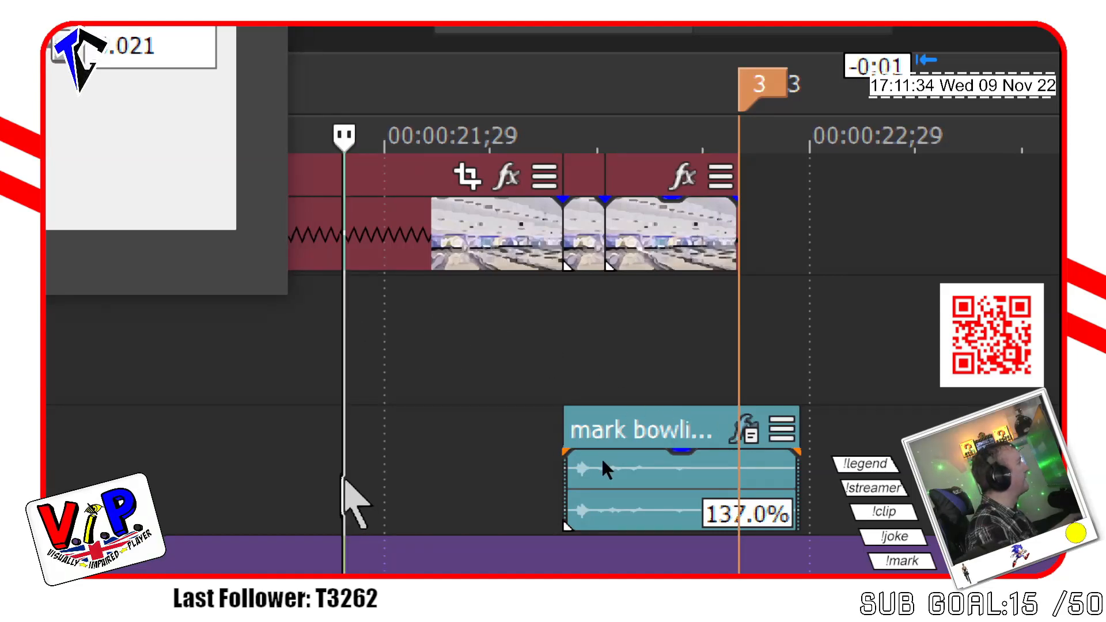
pyautogui.press('space')
pyautogui.press('space')
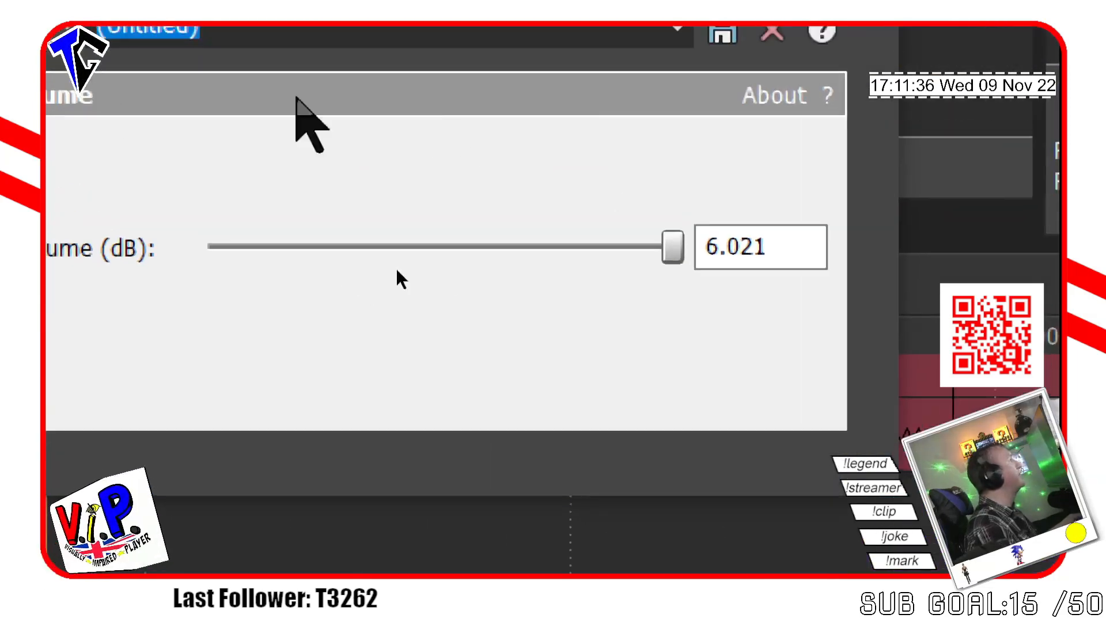
# Replay the boosted bowling strike against the music and check the lane footage up close in the video preview.
pyautogui.press('space')
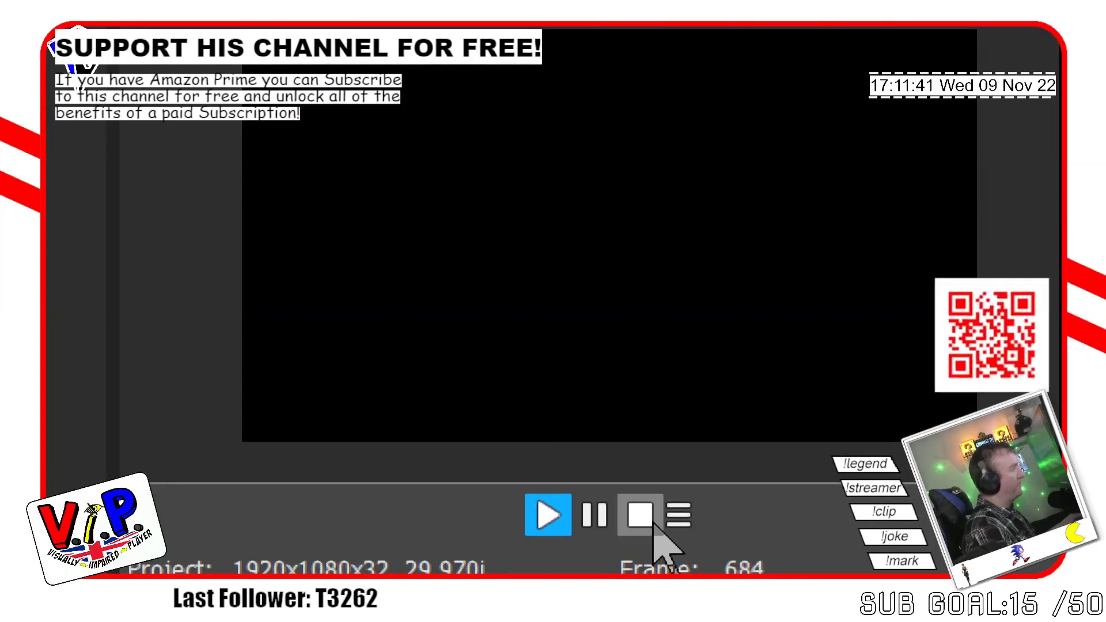
pyautogui.click(651, 530)
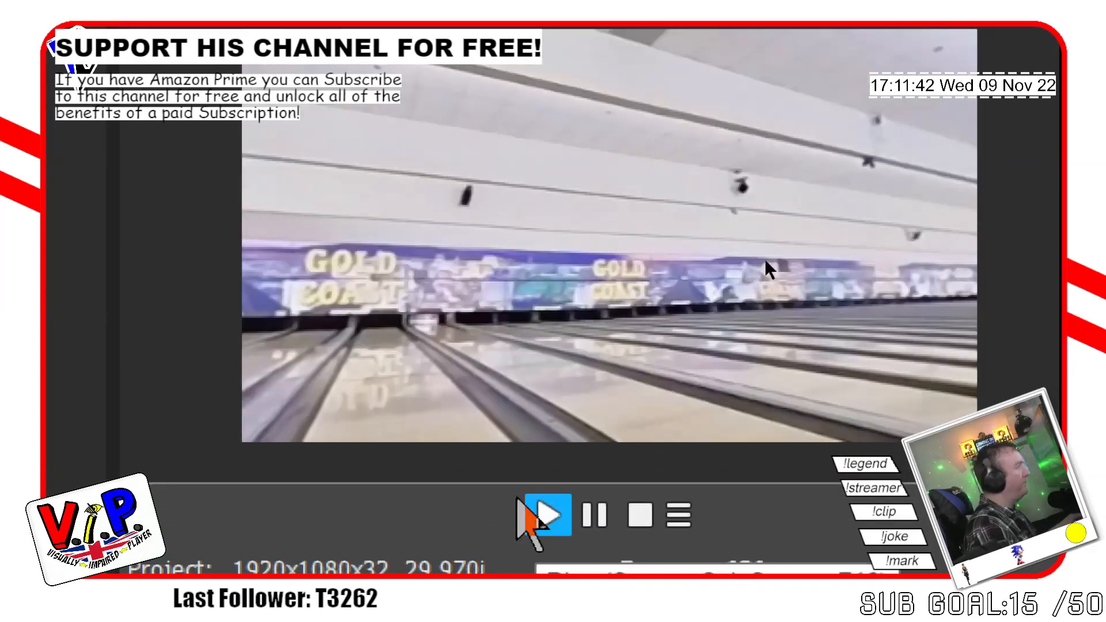
pyautogui.press('space')
pyautogui.scroll(4, 414, 430)
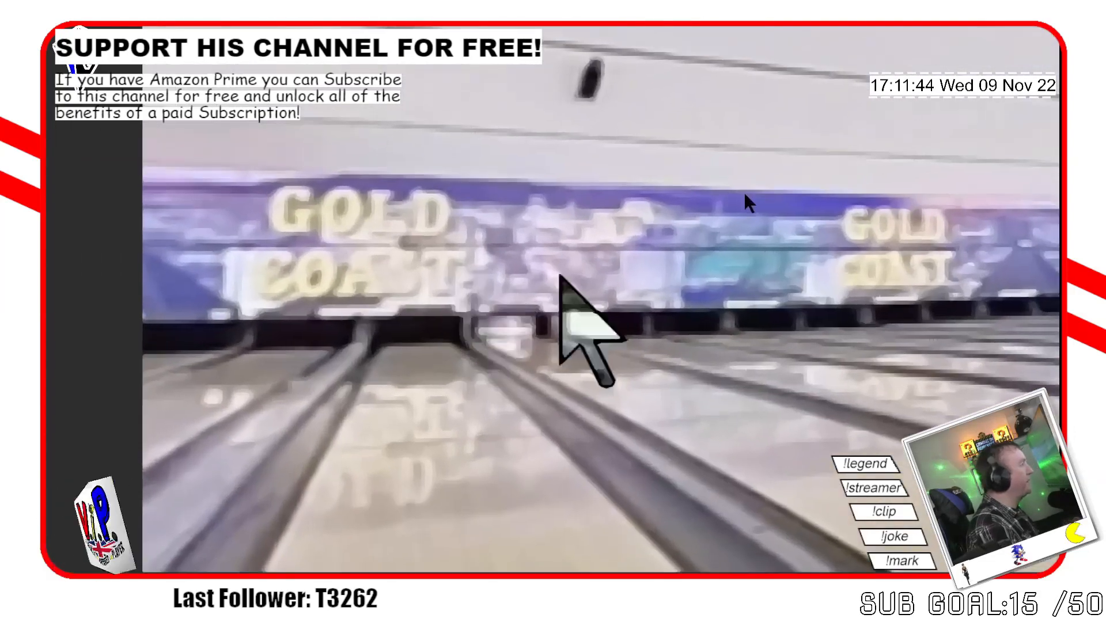